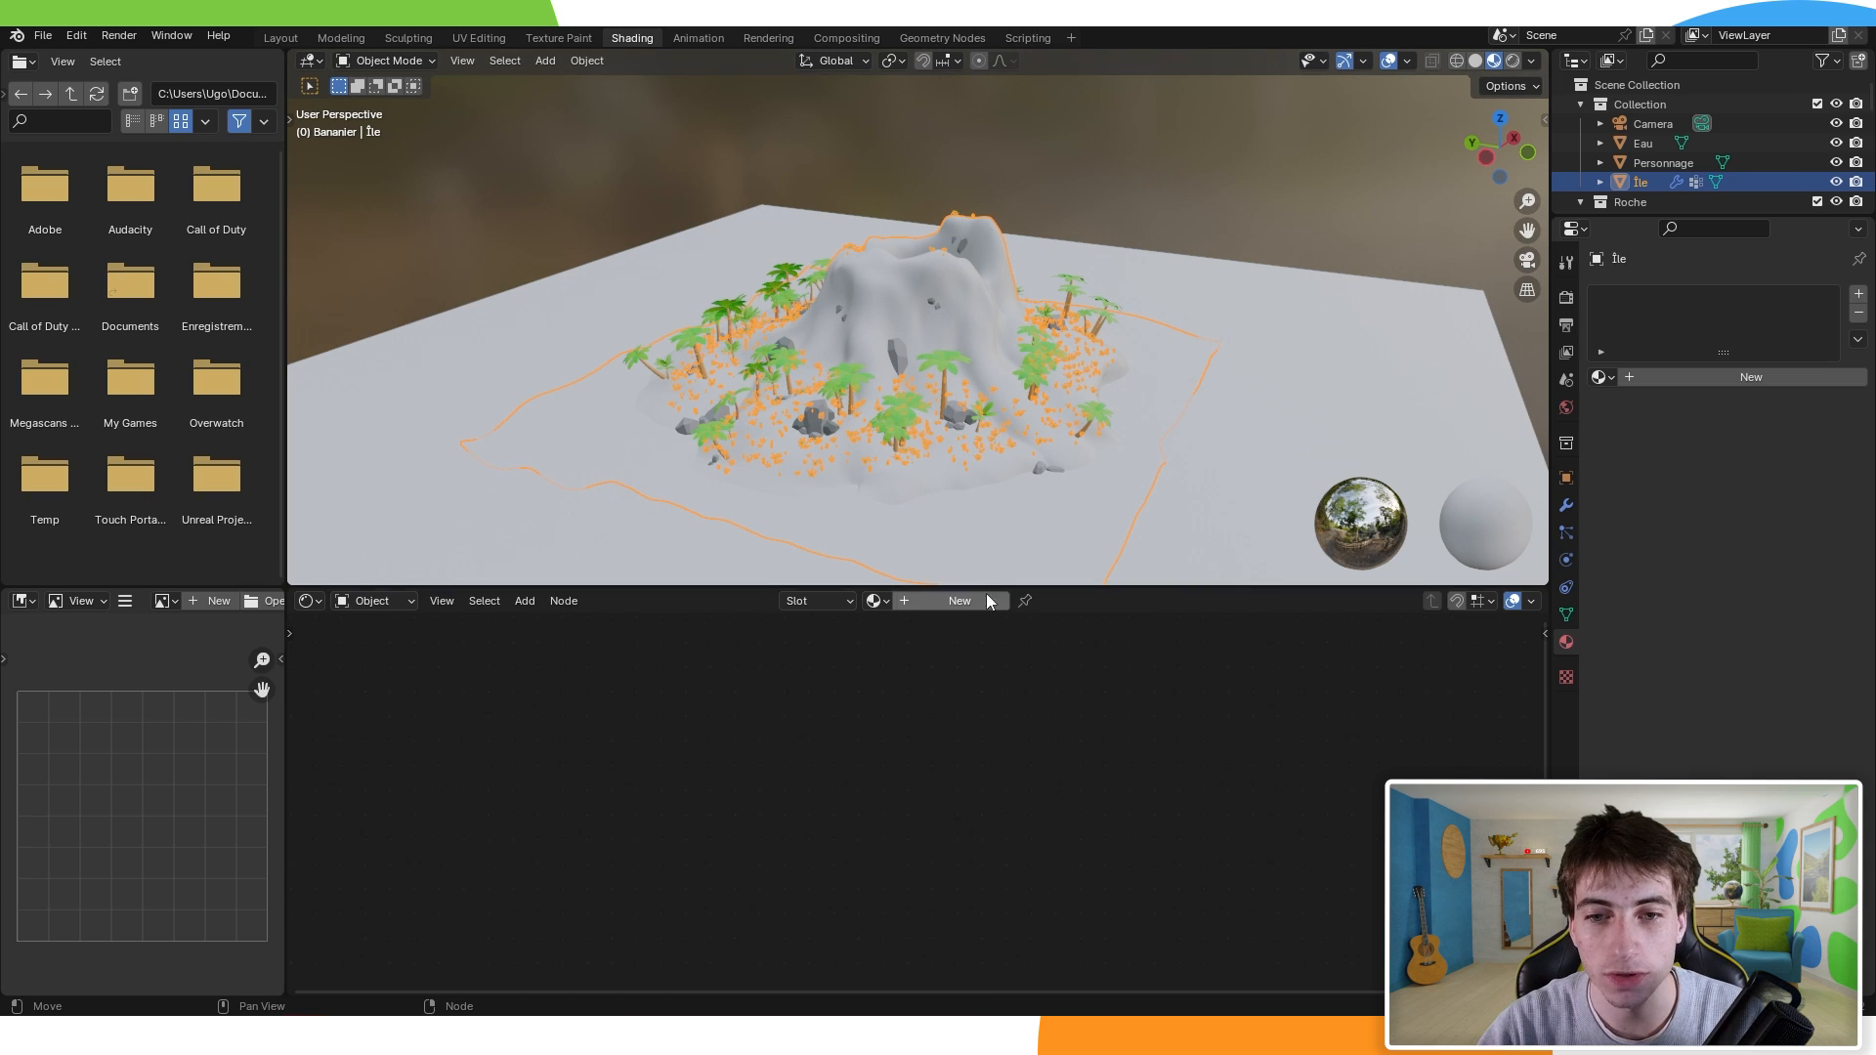
Step: Create a new material on the selected island object and name it TextureIle
left_click(959, 602)
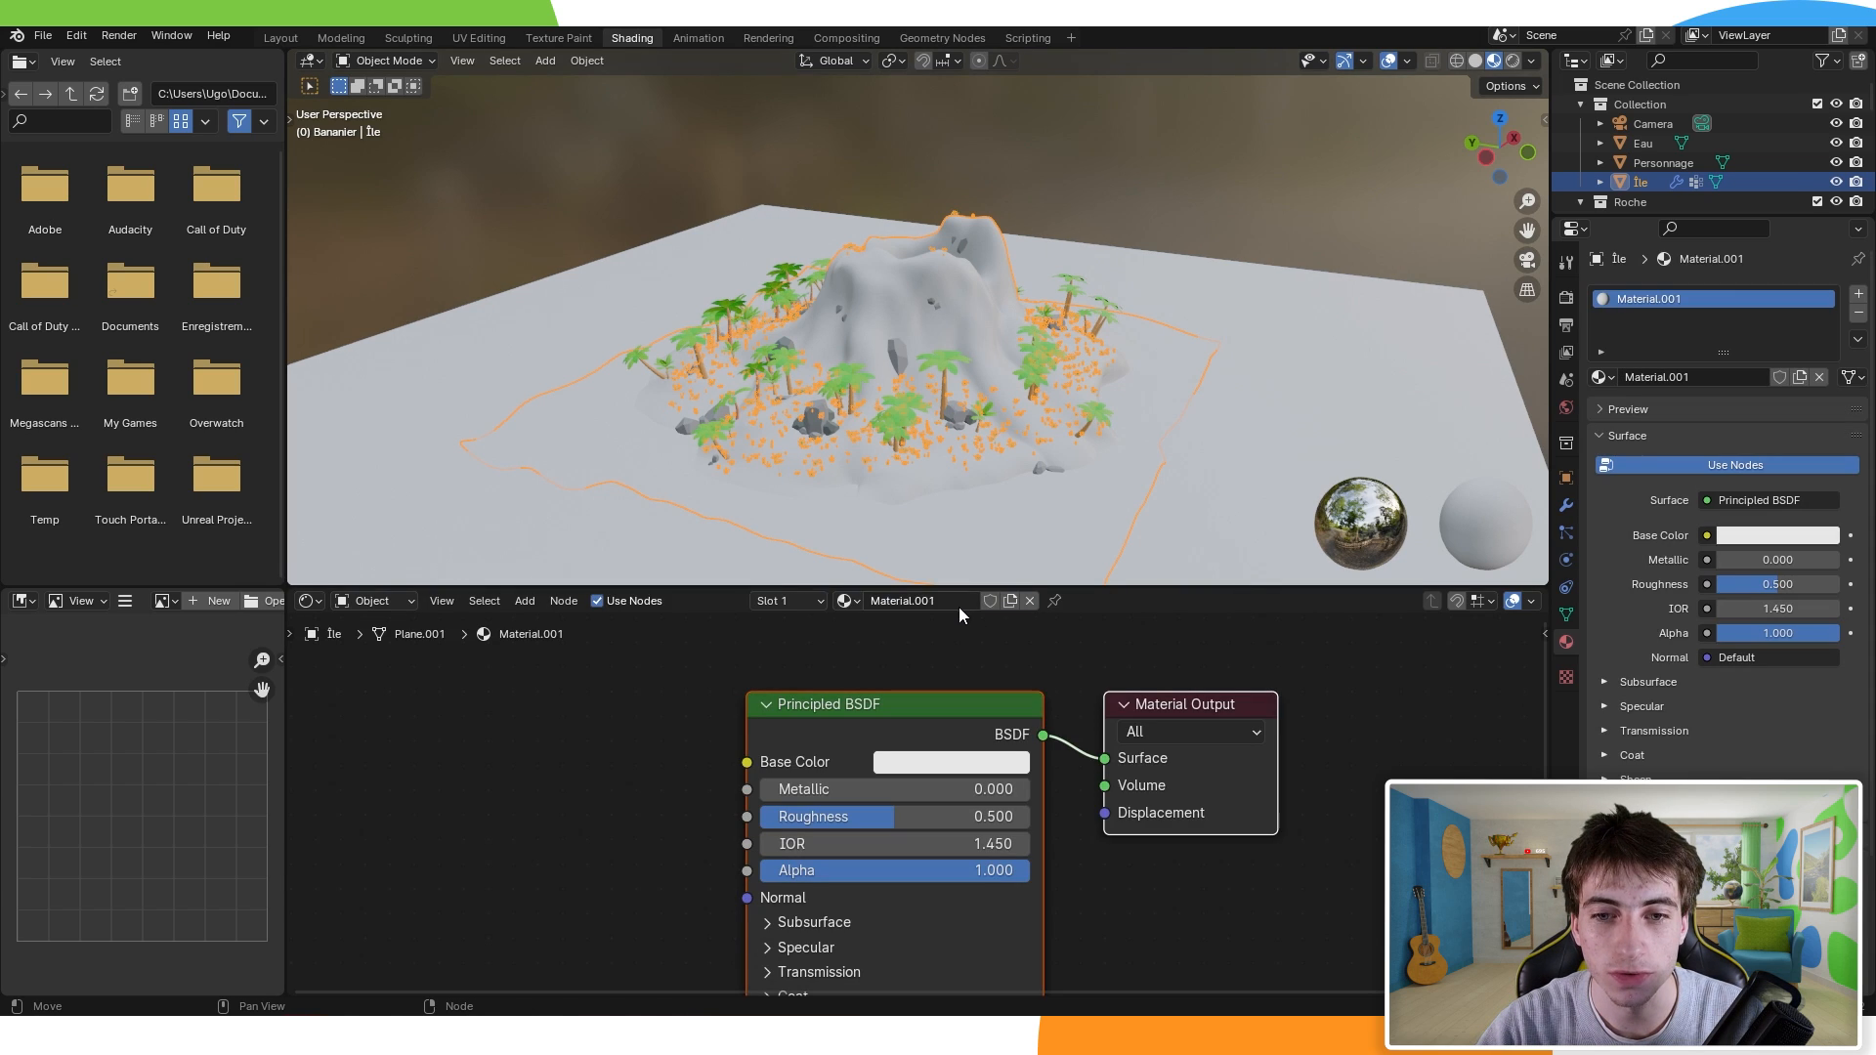
left_click(921, 601)
type("TextureIle")
key("Return")
scroll(812, 721, "down", 2)
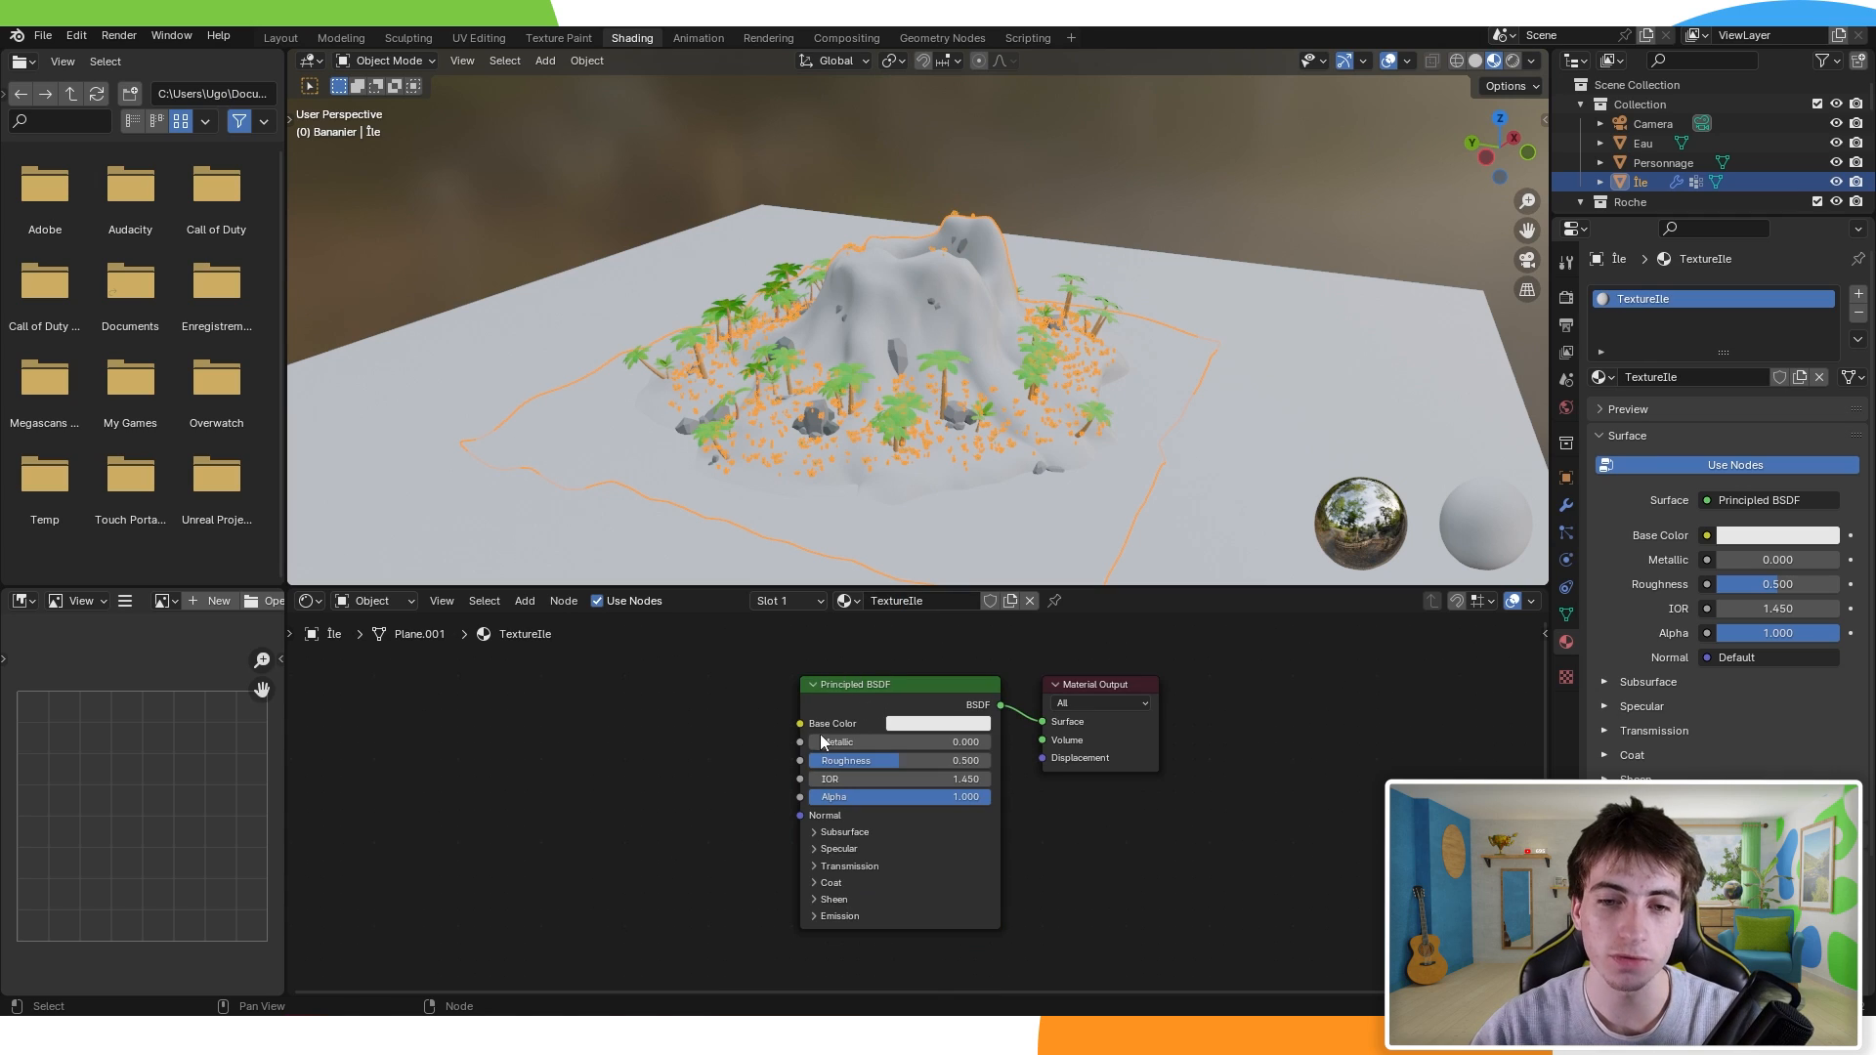
Step: Examine the Principled BSDF node's Subsurface and Specular settings and look over the island model
left_click(849, 687)
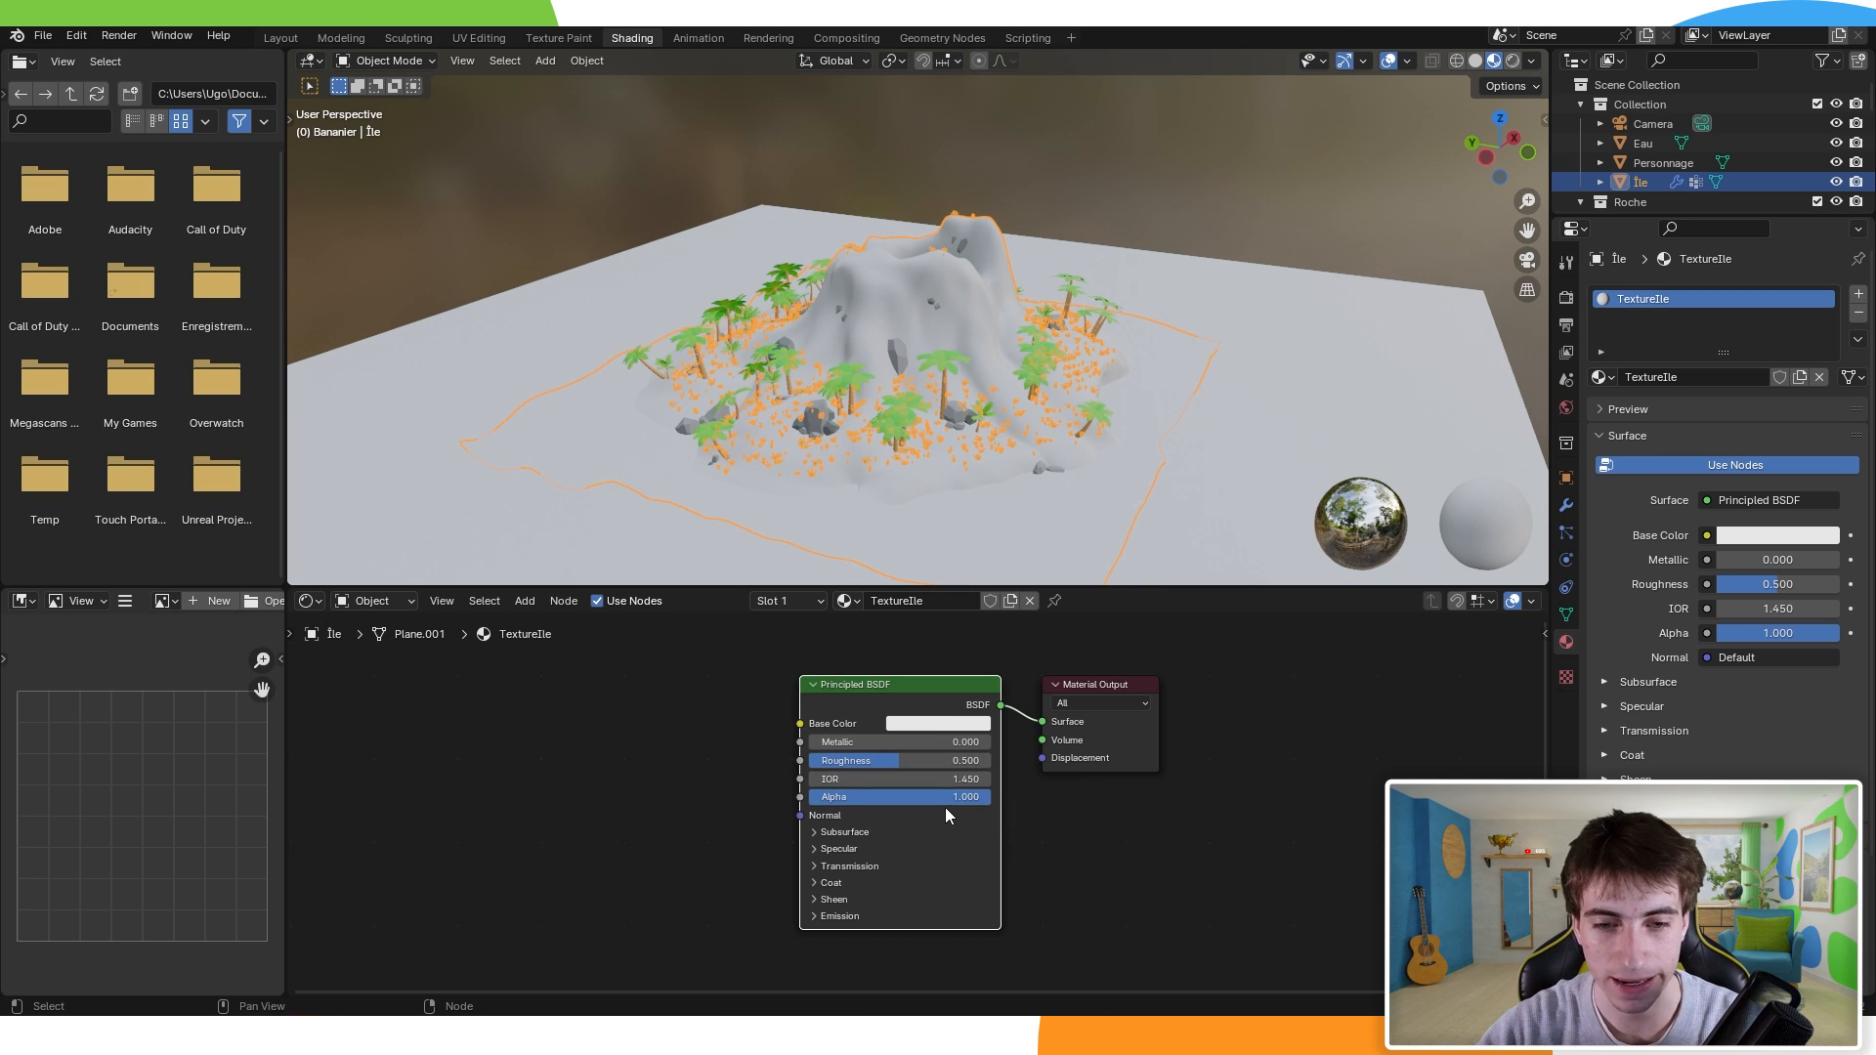
mouse_move(817, 837)
middle_mouse_down()
mouse_move(828, 781)
mouse_move(803, 808)
middle_mouse_up()
left_click(803, 809)
left_click(803, 810)
left_click(800, 827)
left_click(800, 826)
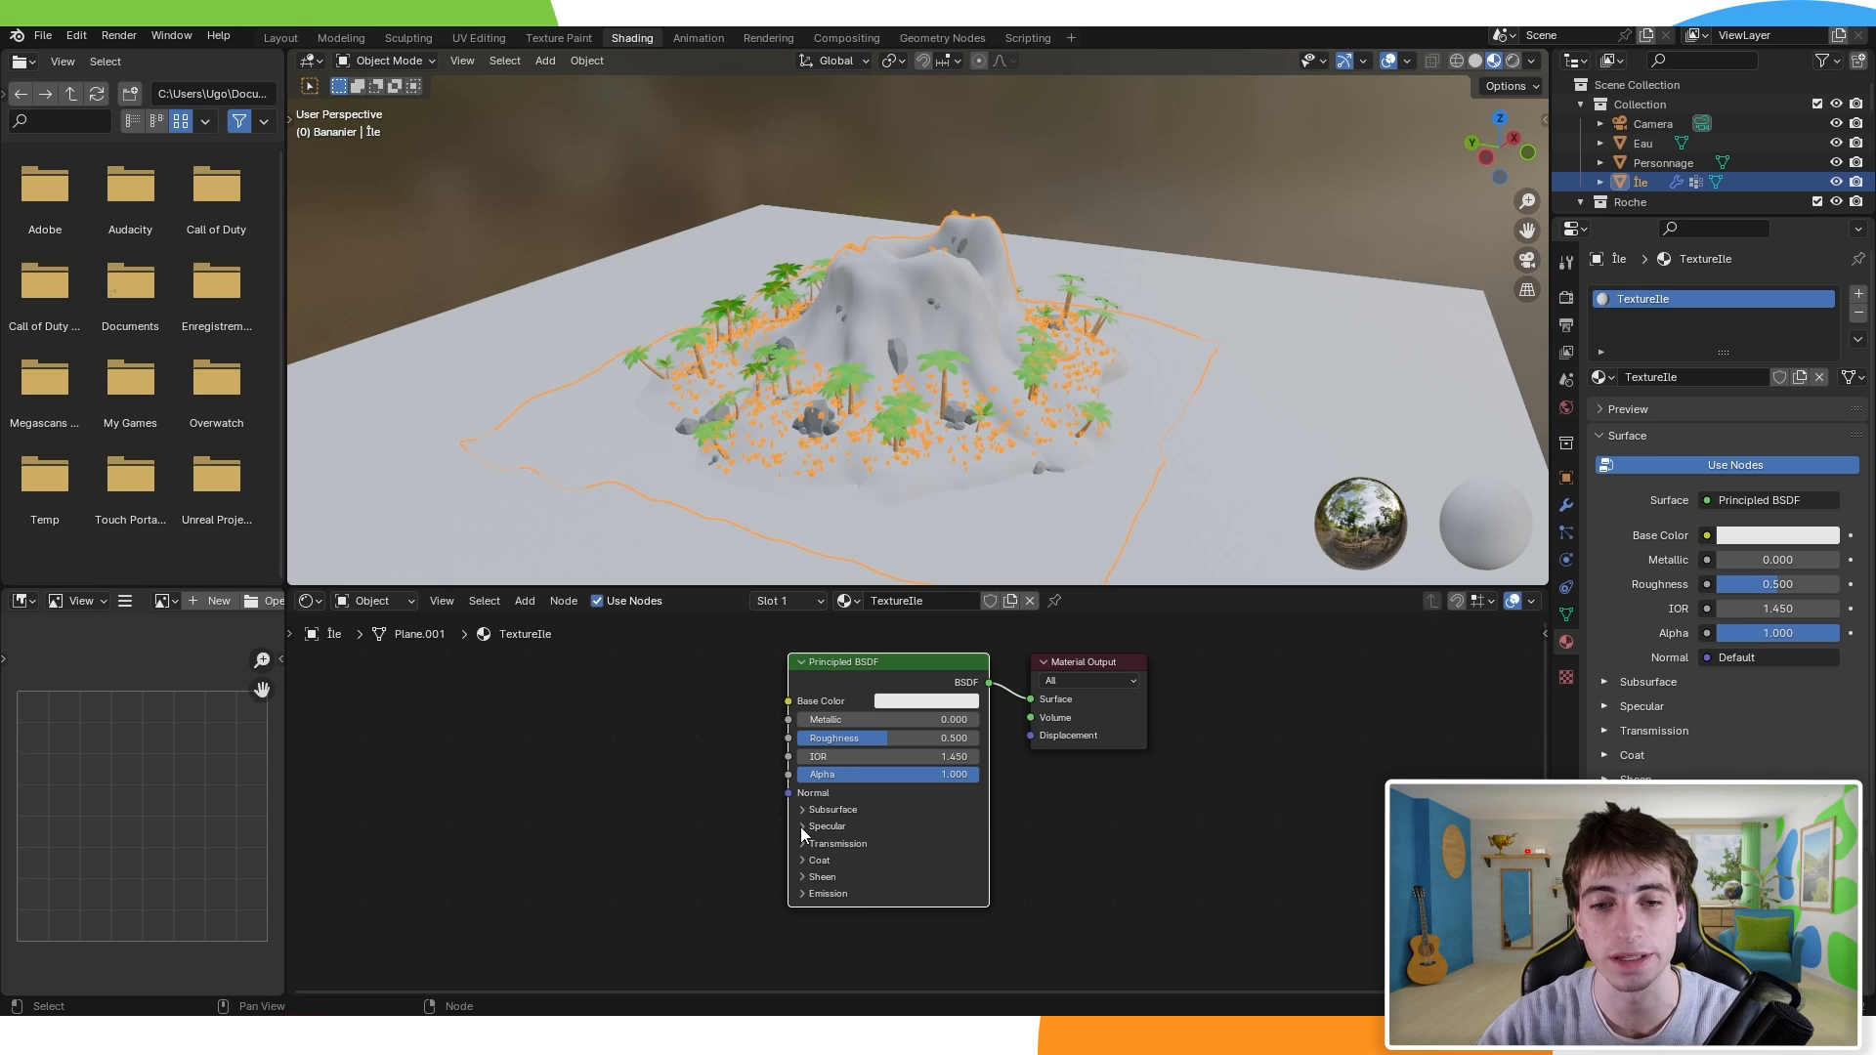
scroll(866, 663, "down", 1)
middle_click_drag(838, 843, 921, 872)
middle_click_drag(941, 489, 929, 293)
middle_click_drag(911, 450, 889, 367)
Step: Add an Image Texture node with its Color output linked to the Principled BSDF's Base Color
middle_click_drag(793, 738, 833, 723)
left_click_drag(926, 725, 885, 731)
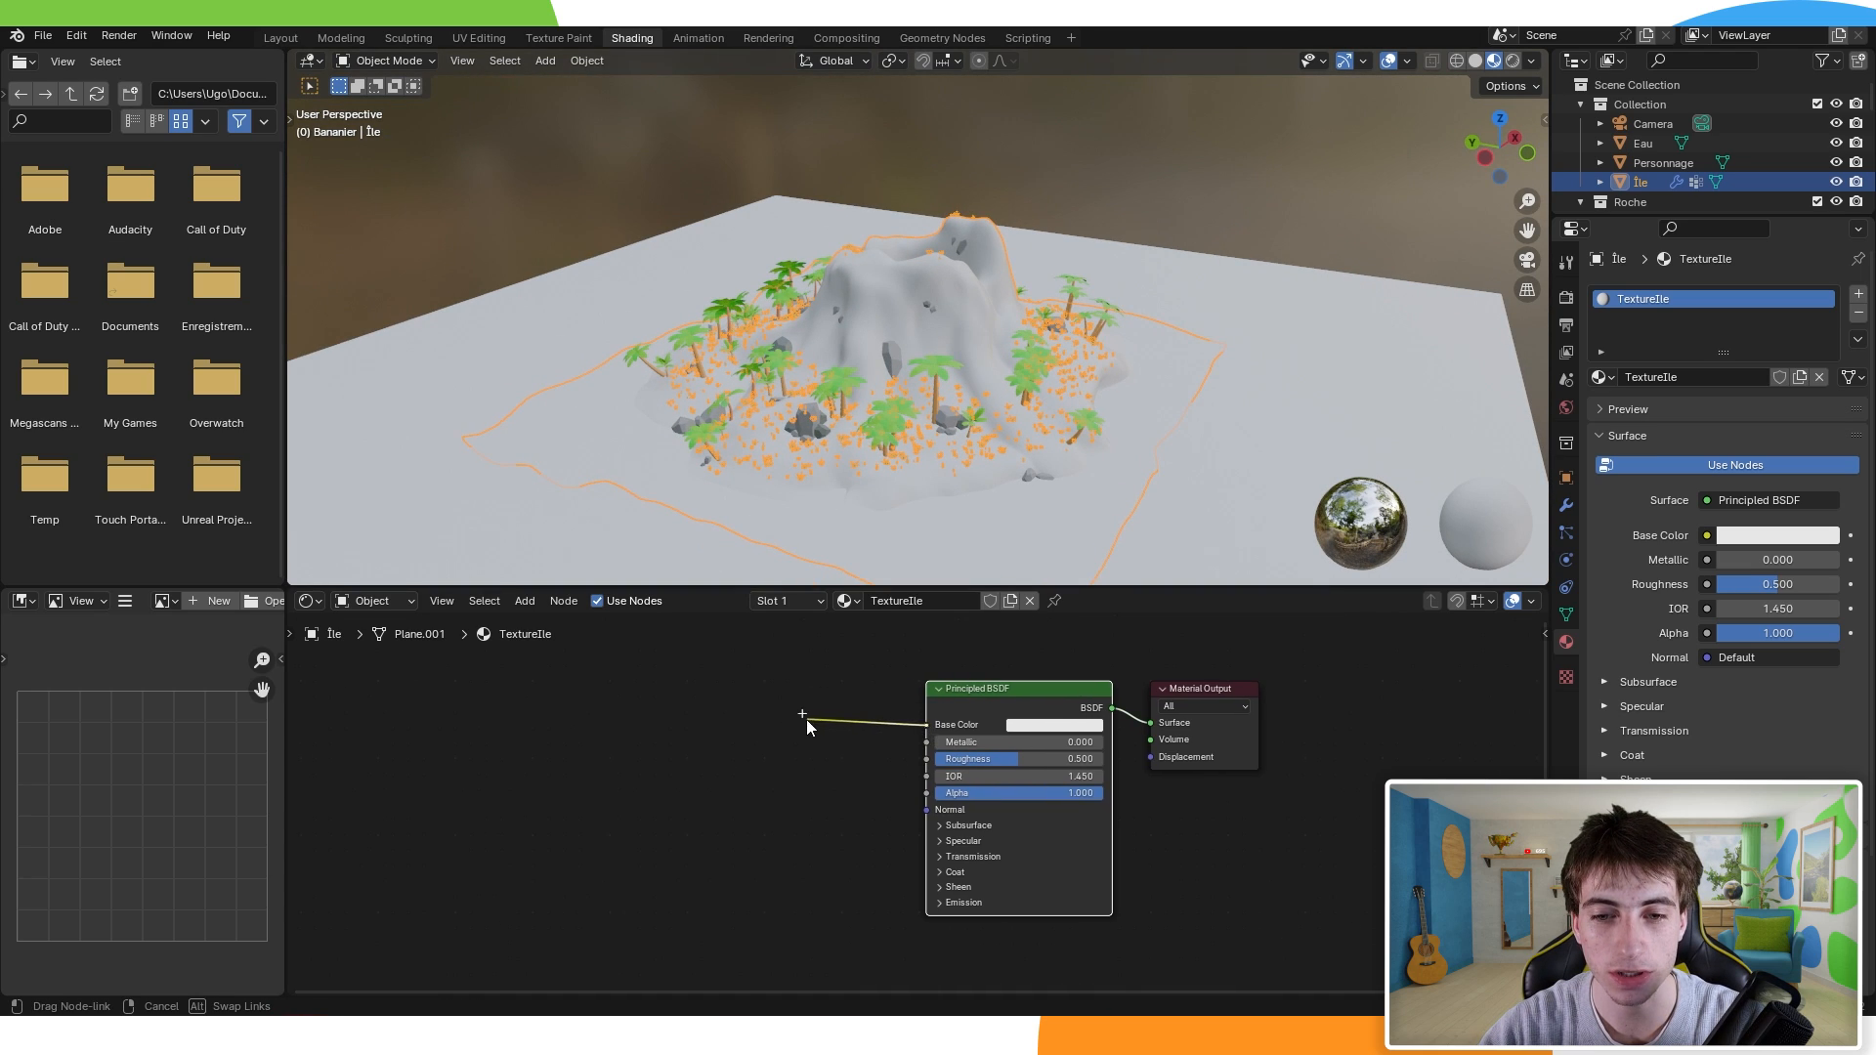
left_click_drag(922, 724, 781, 723)
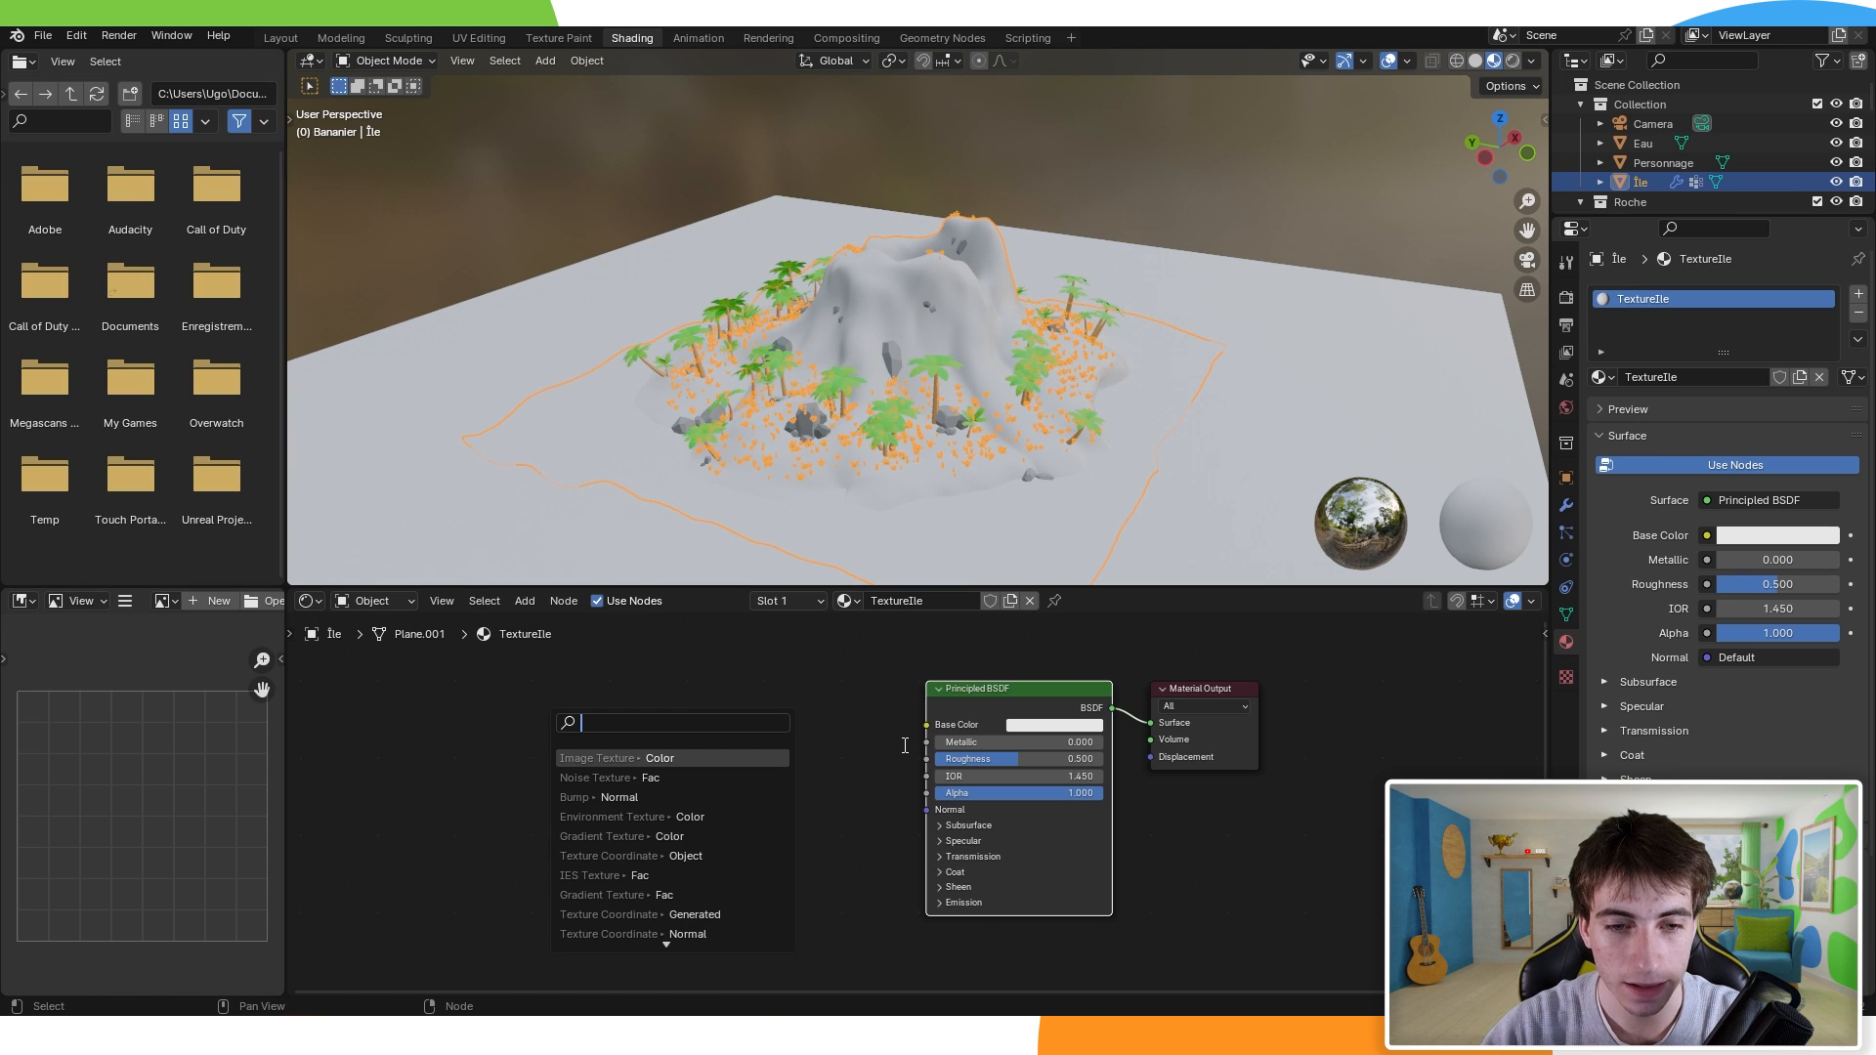
type("image")
key("Return")
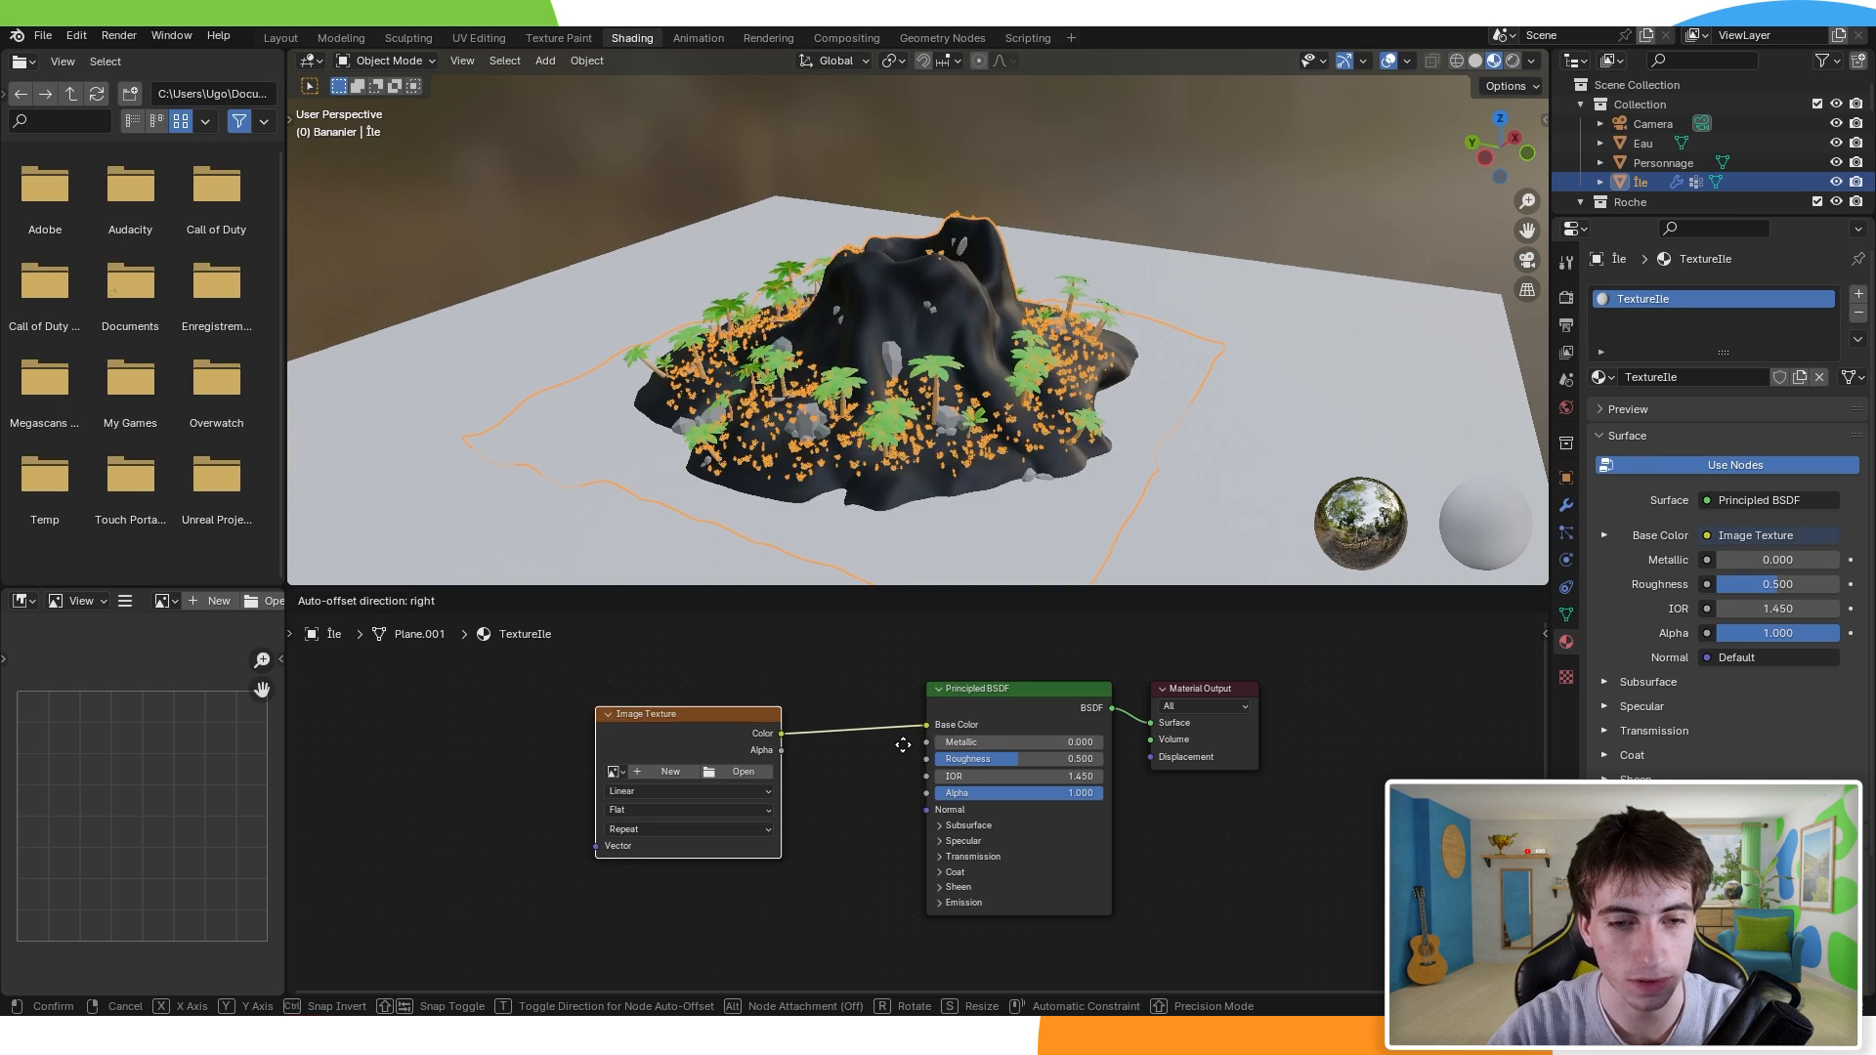
left_click(781, 730)
scroll(750, 734, "up", 1)
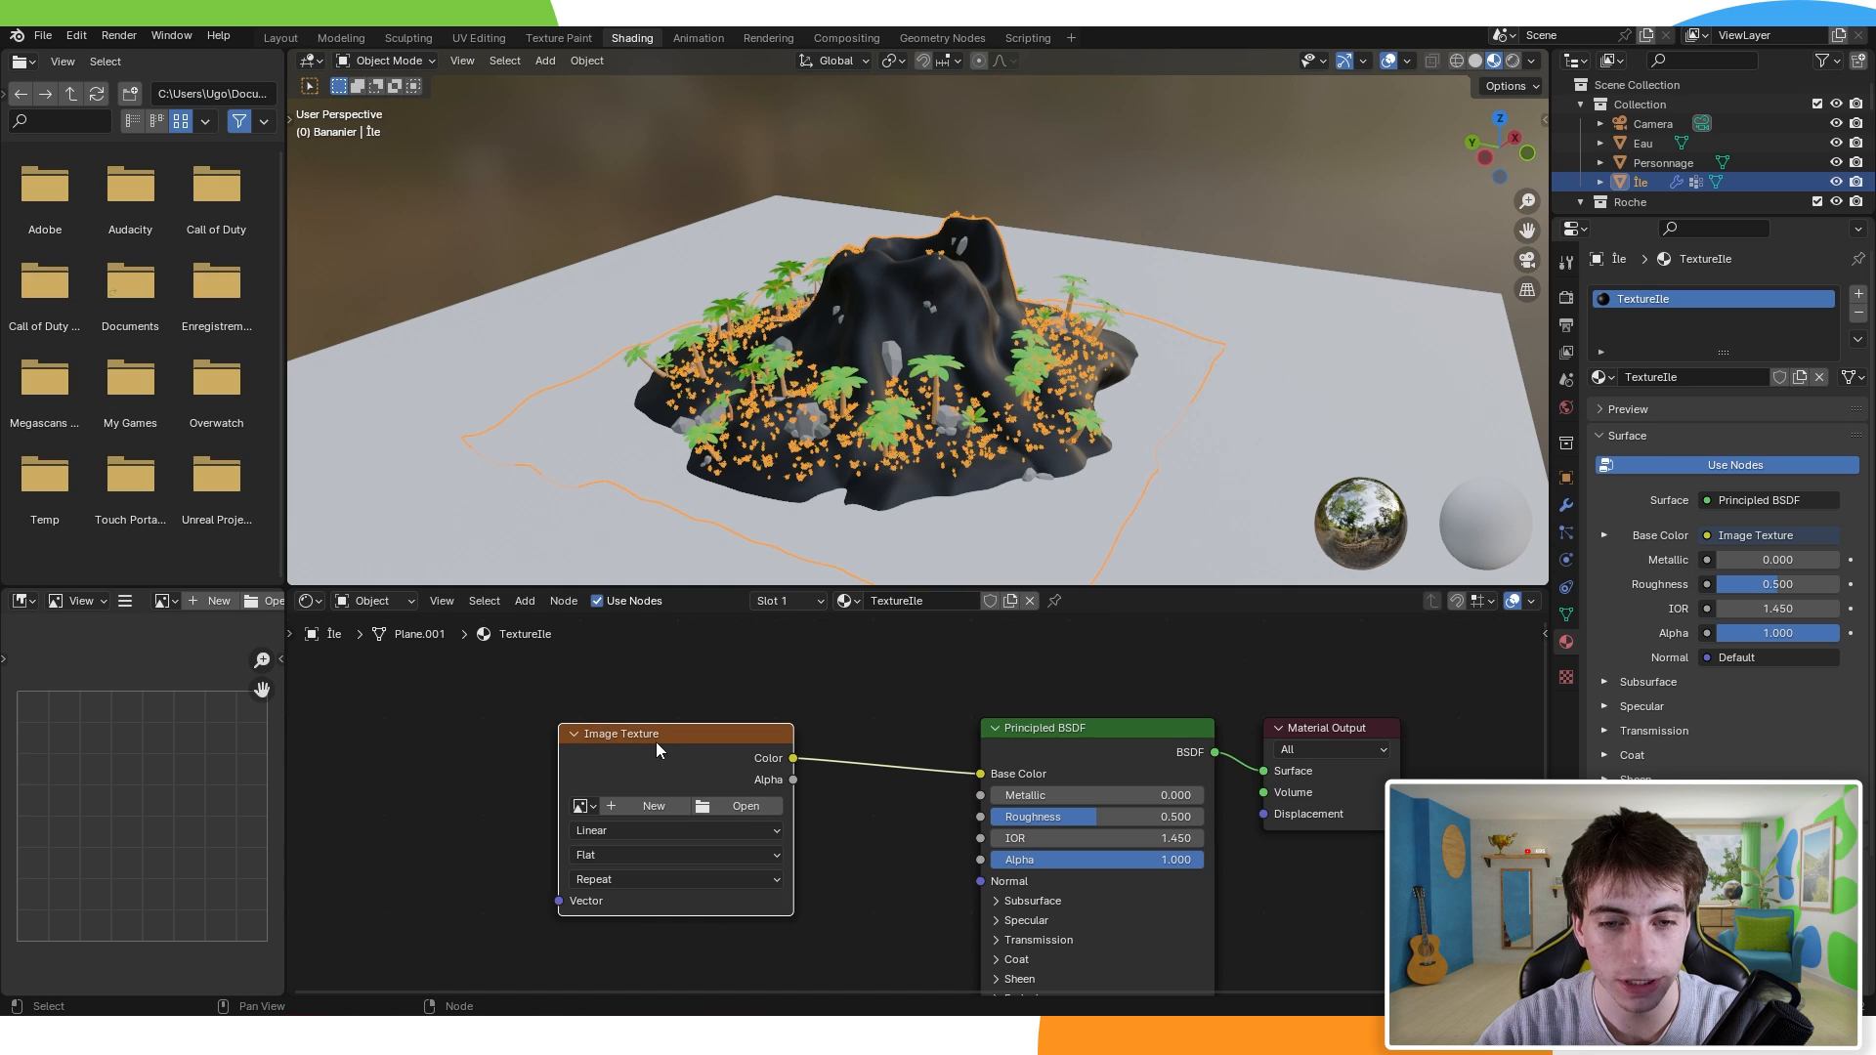
scroll(963, 782, "down", 1)
middle_click_drag(947, 777, 926, 792)
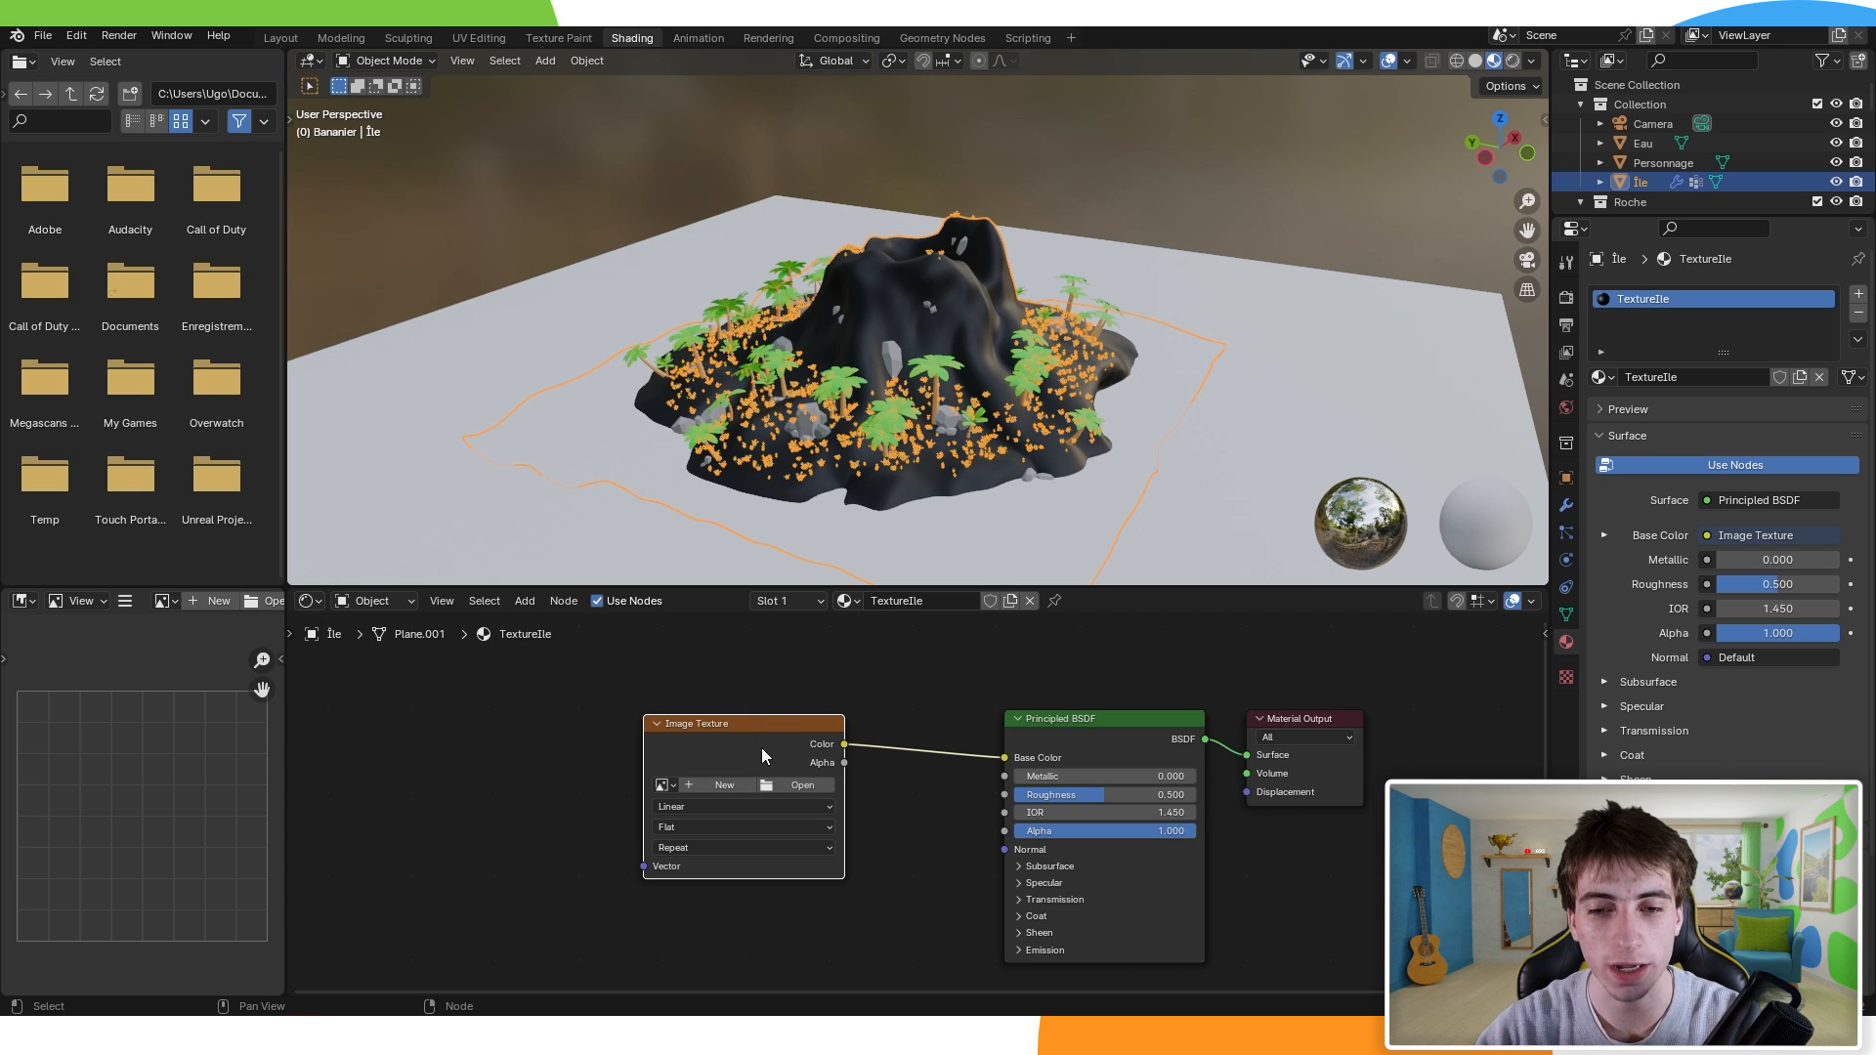
Step: Set up a new image for the Image Texture node, named Texture Ile, with width and height of 2048 px
left_click(712, 780)
left_click(717, 812)
type("Texture Ile")
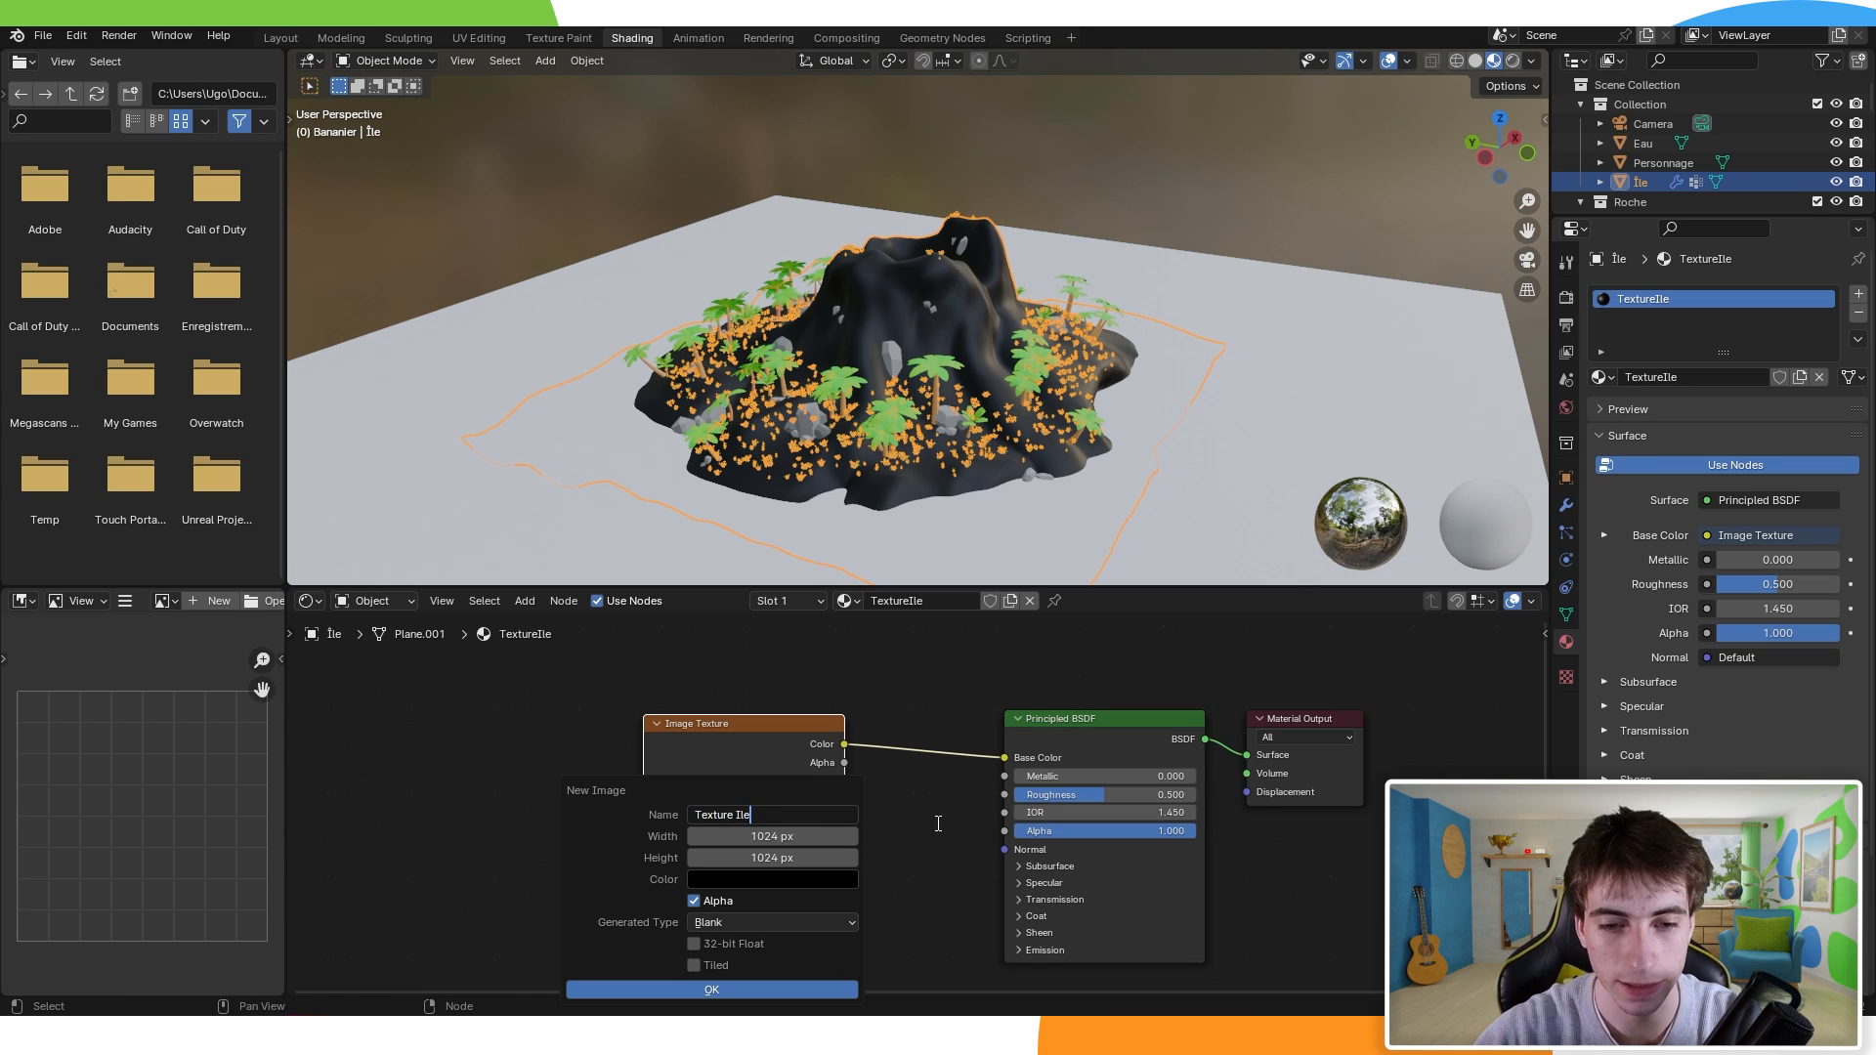
key("Return")
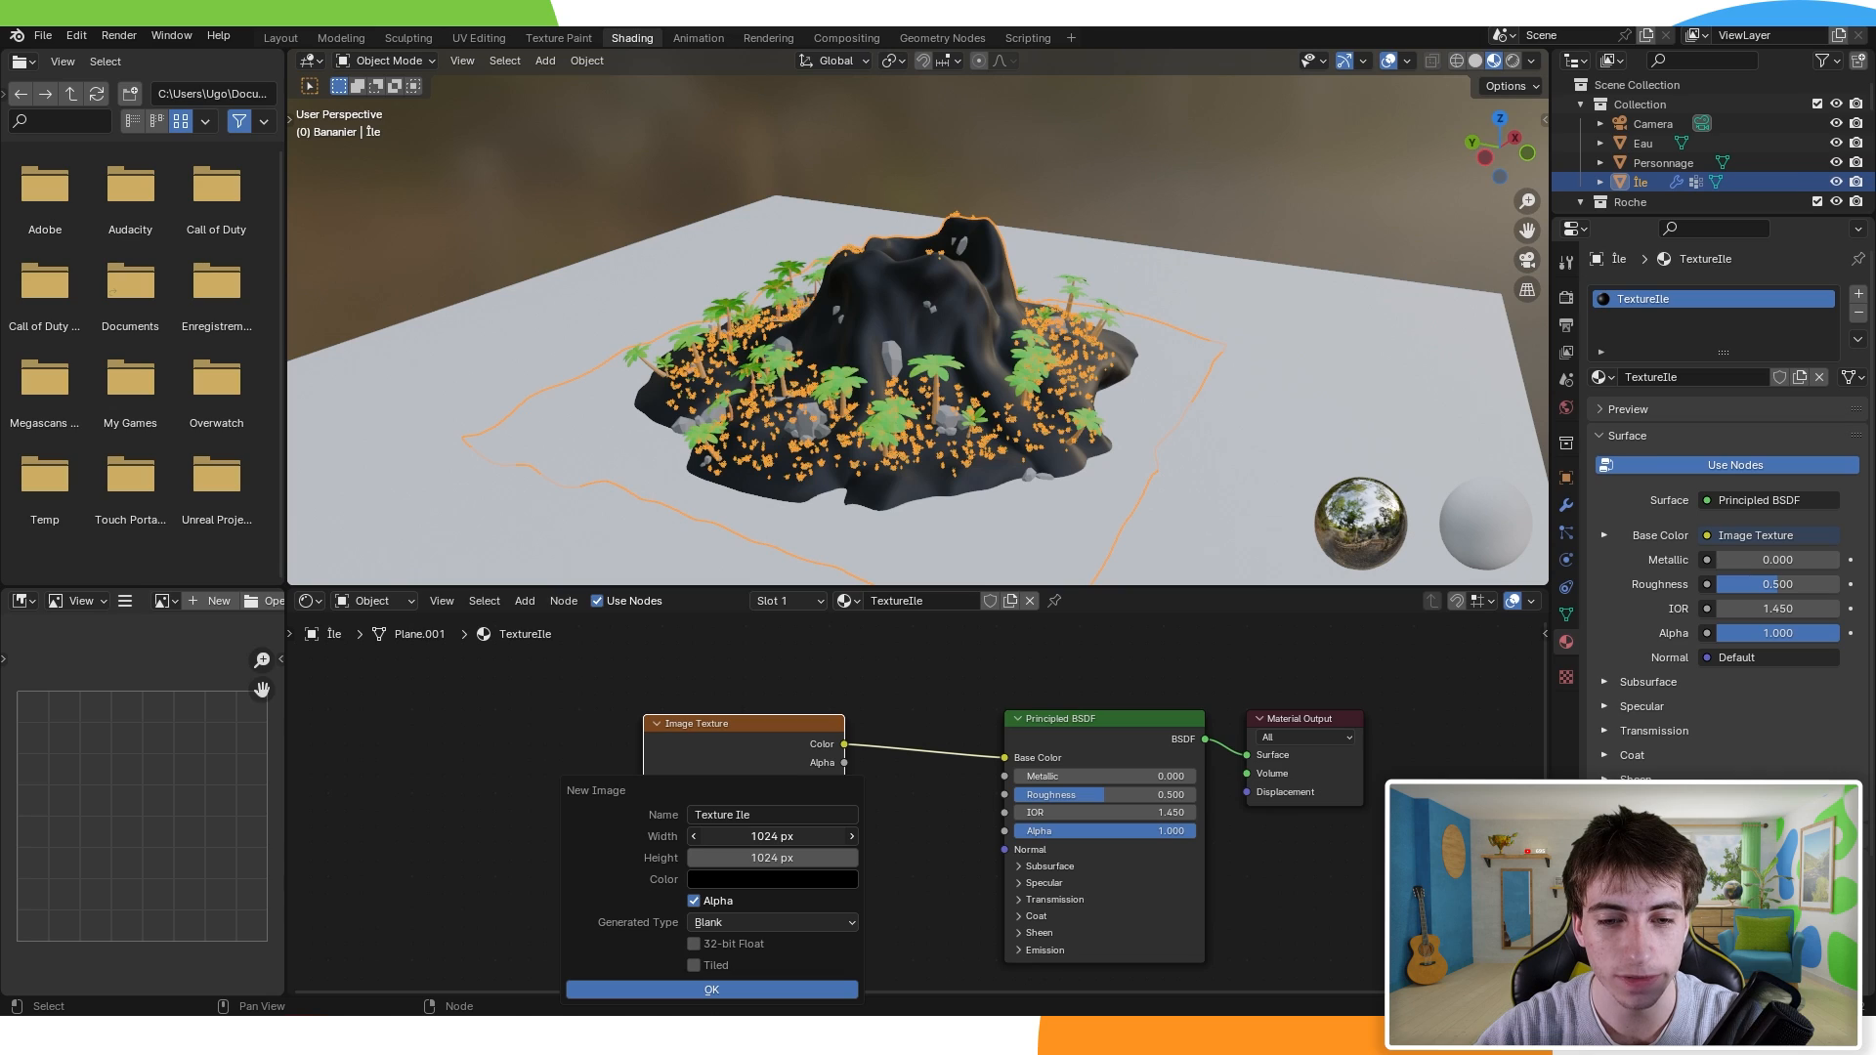
left_click(700, 837)
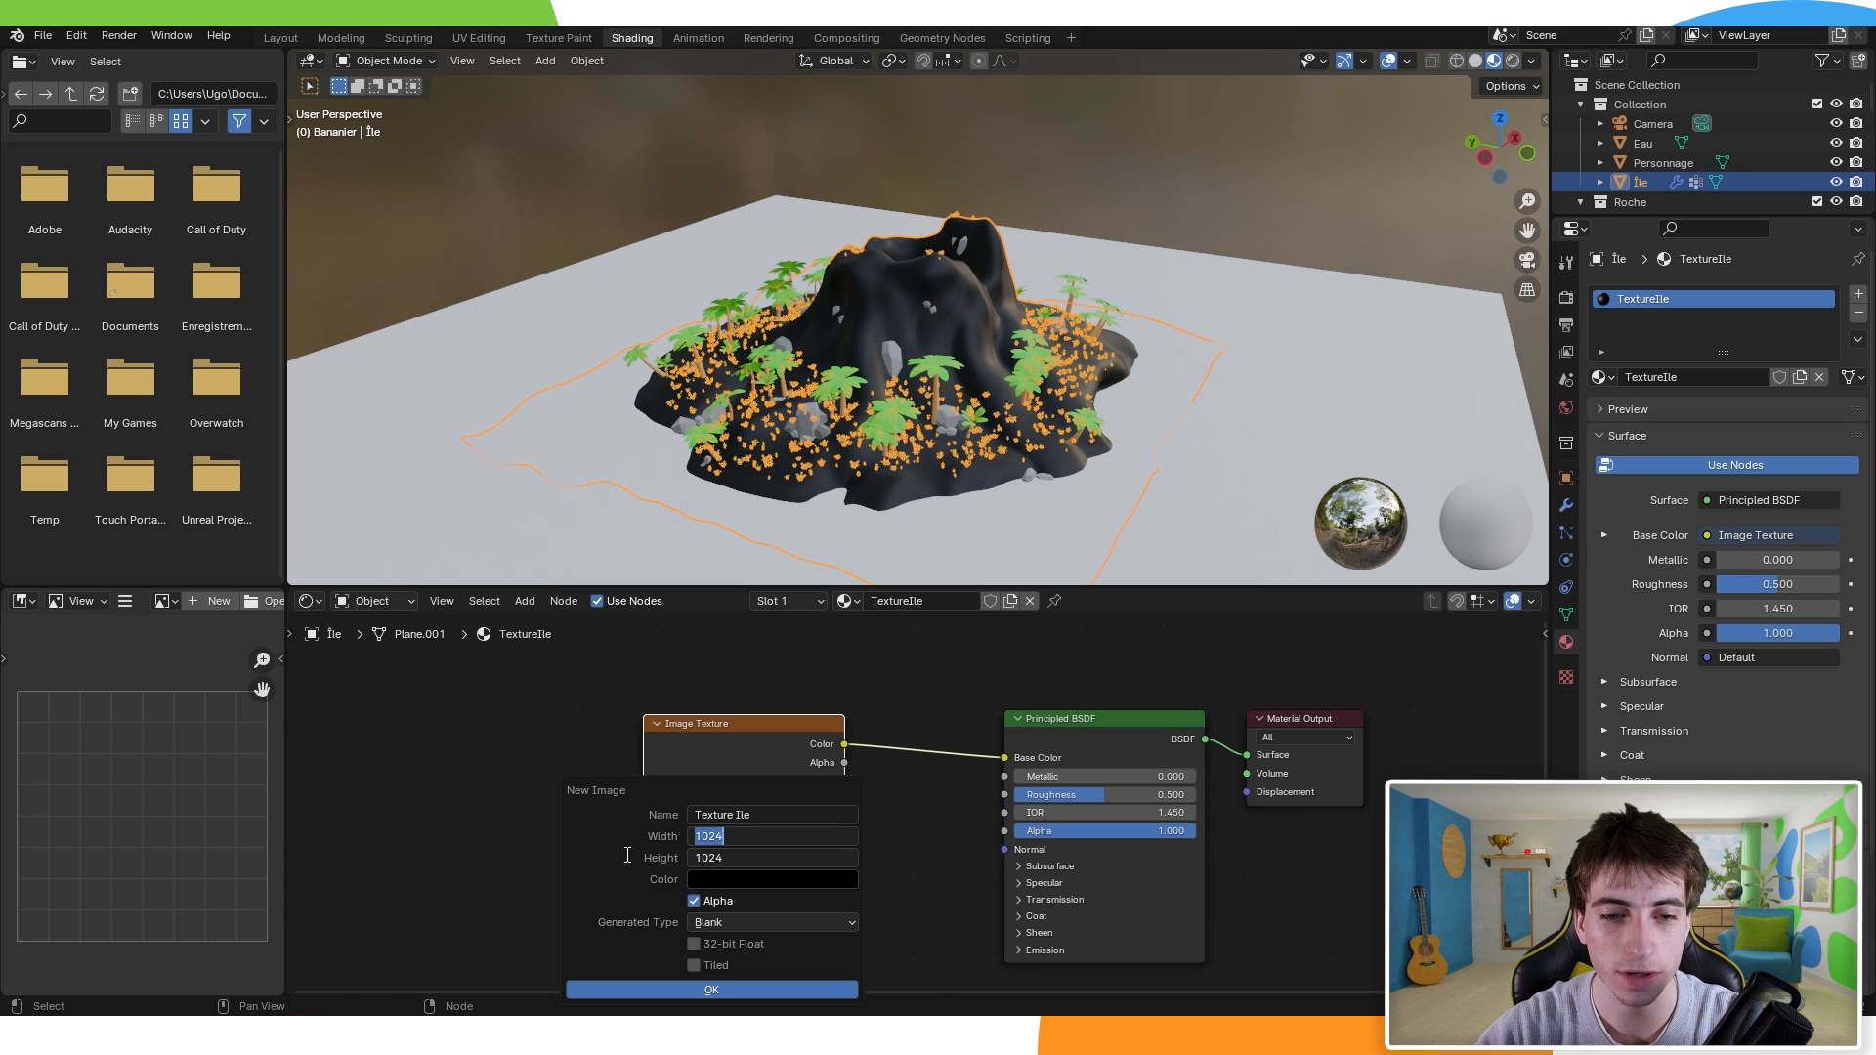
left_click(750, 837)
type("*2")
key("Return")
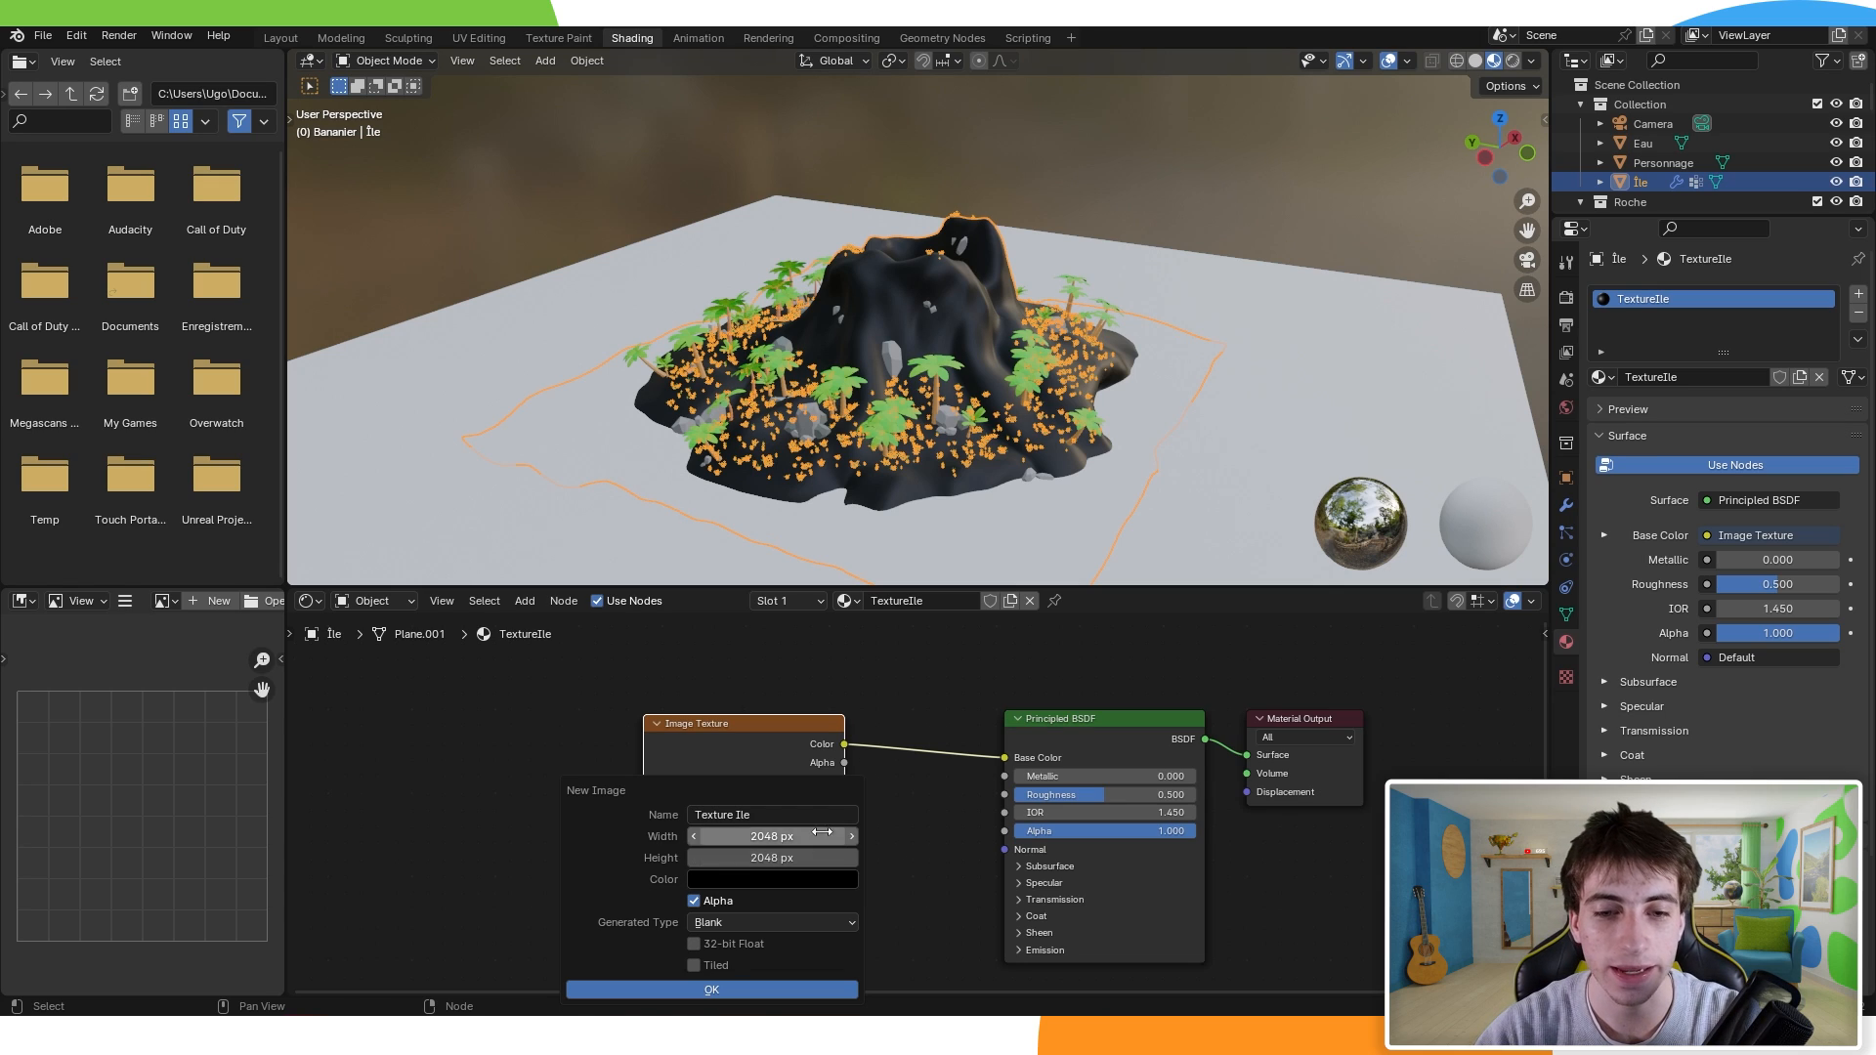
Step: Try 4096 px for the new image's width and height, and return both to 2048 px
left_click(785, 834)
left_click(785, 834)
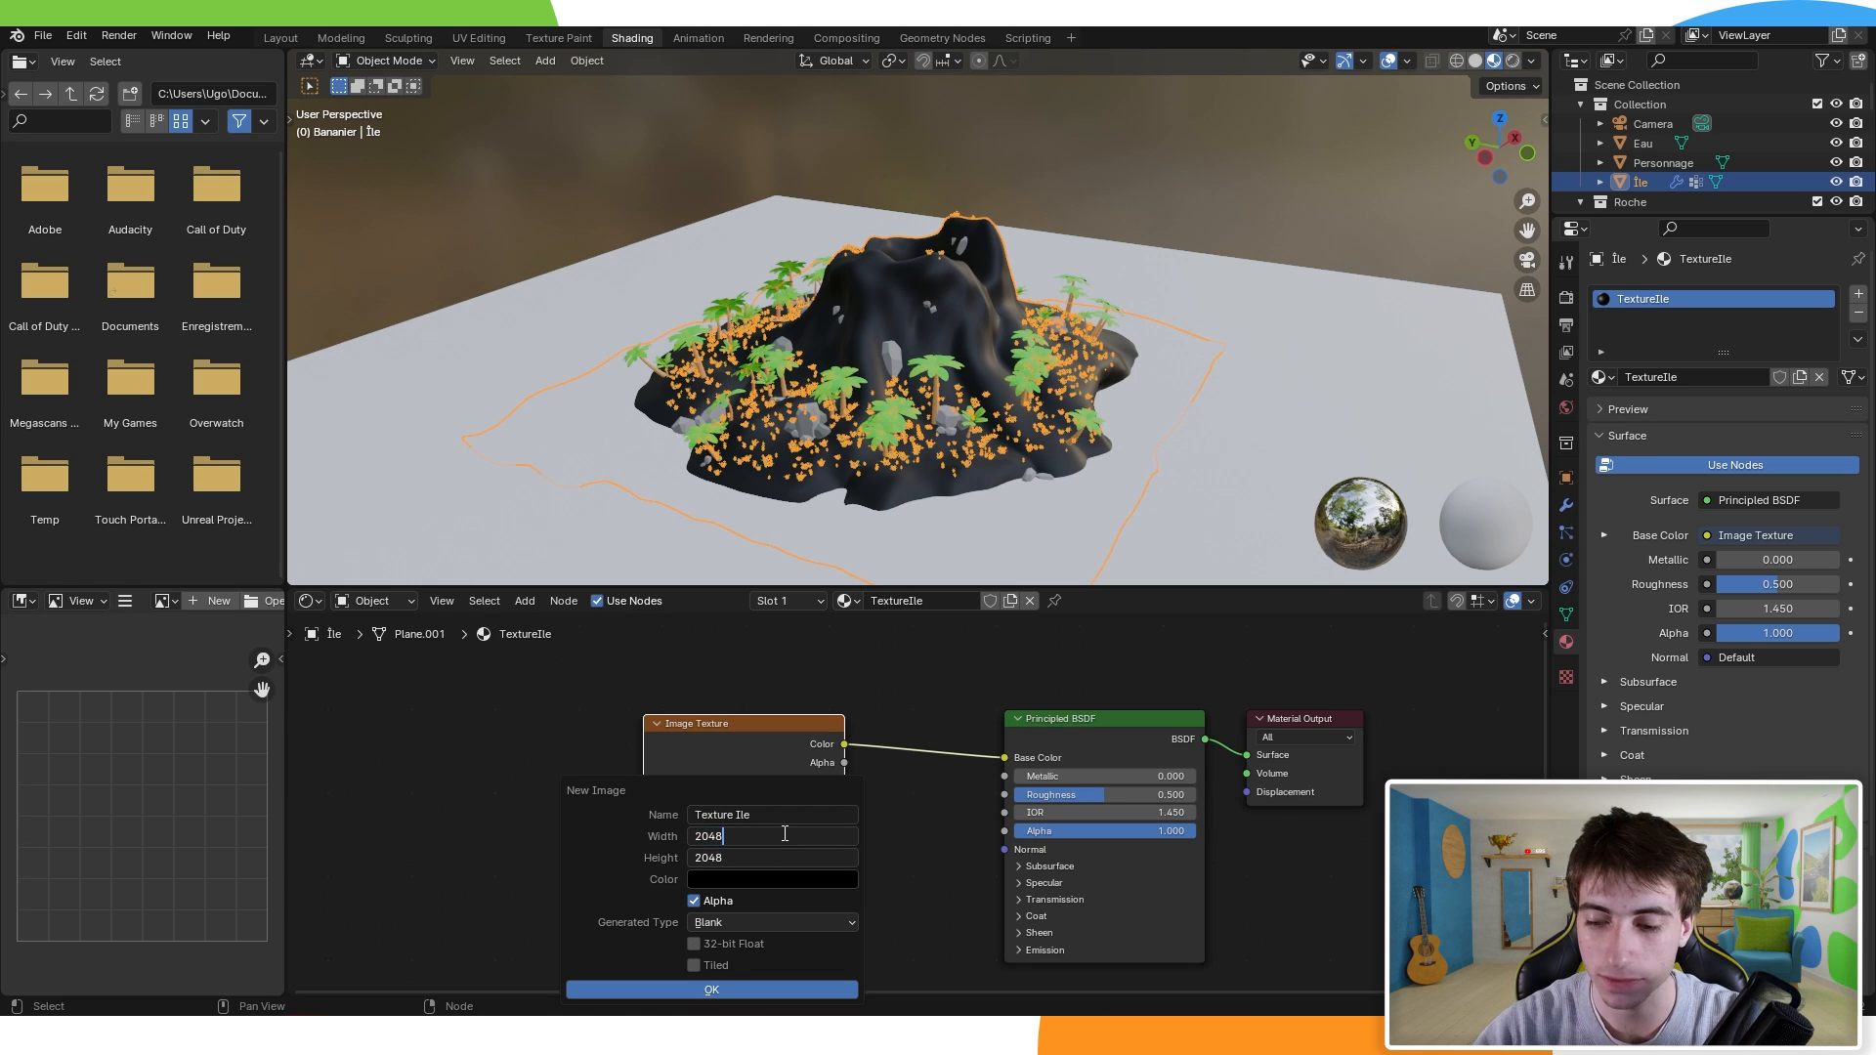
type("*2")
key("Return")
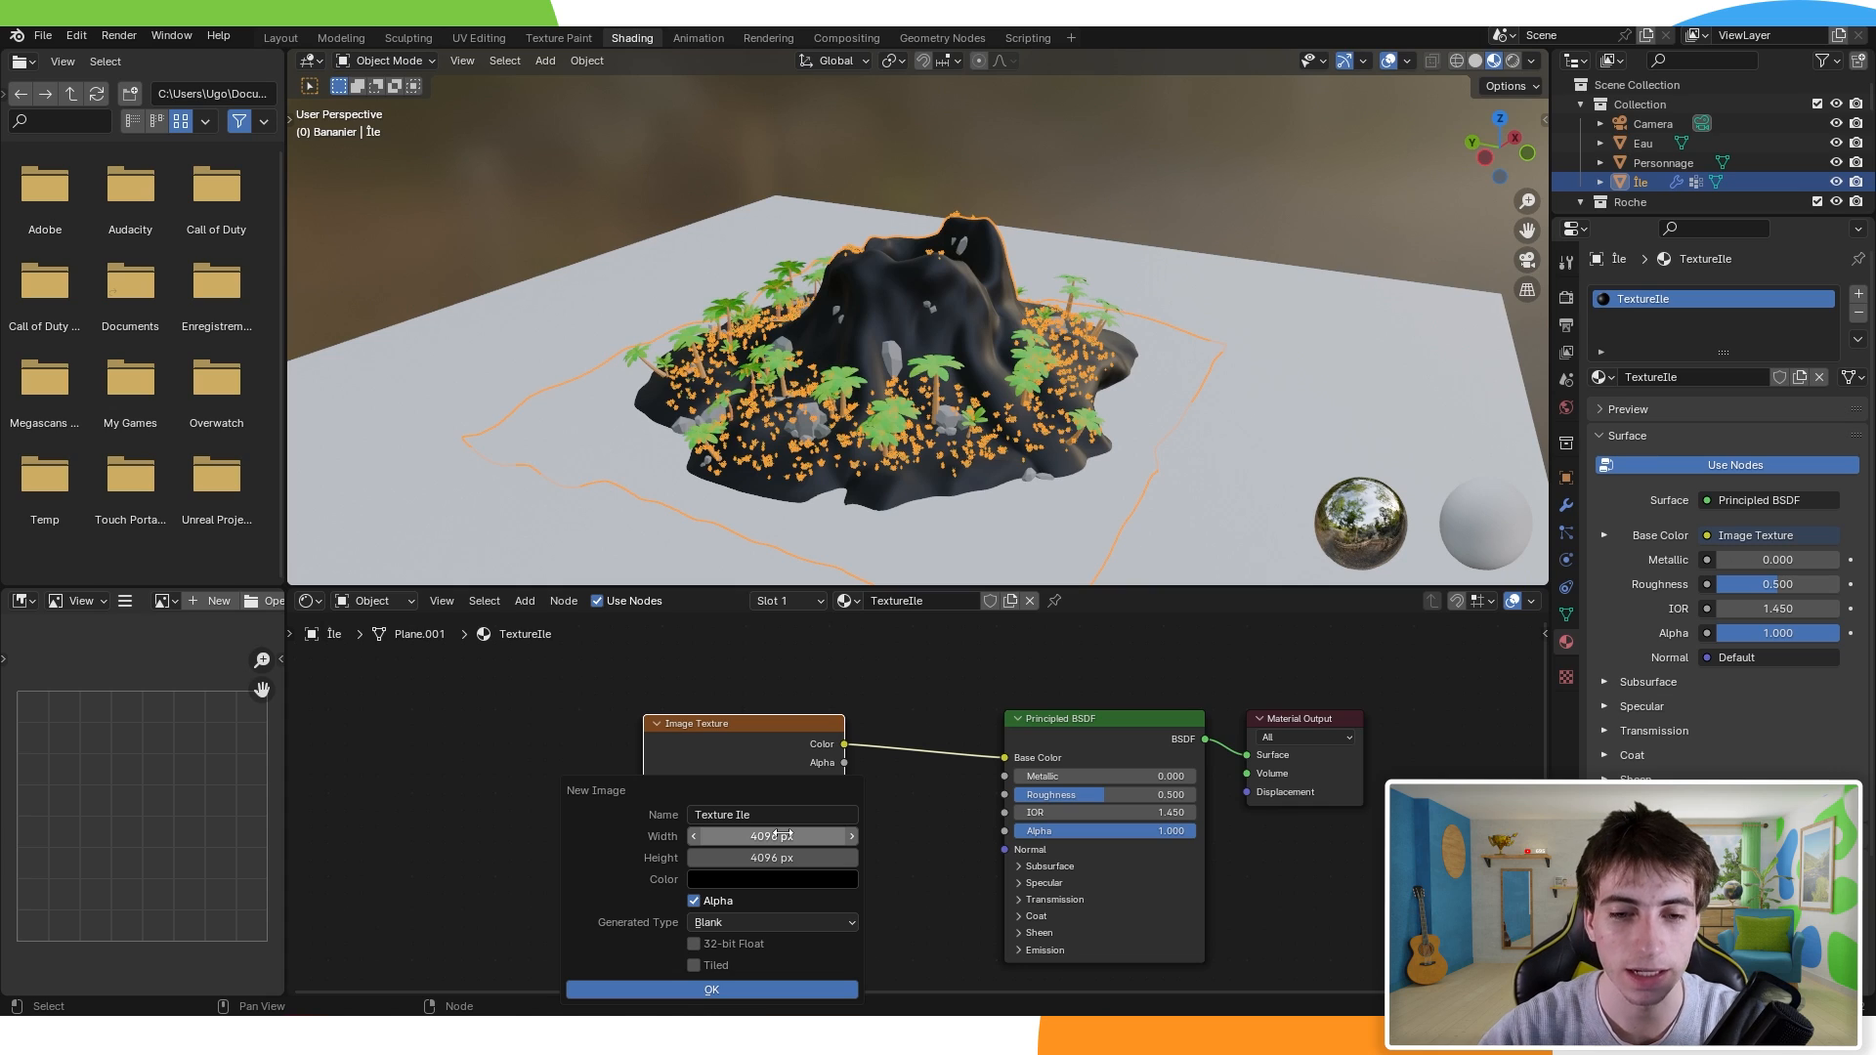
left_click(795, 835)
left_click(795, 836)
key("Escape")
left_click_drag(789, 835, 788, 856)
left_click(781, 833)
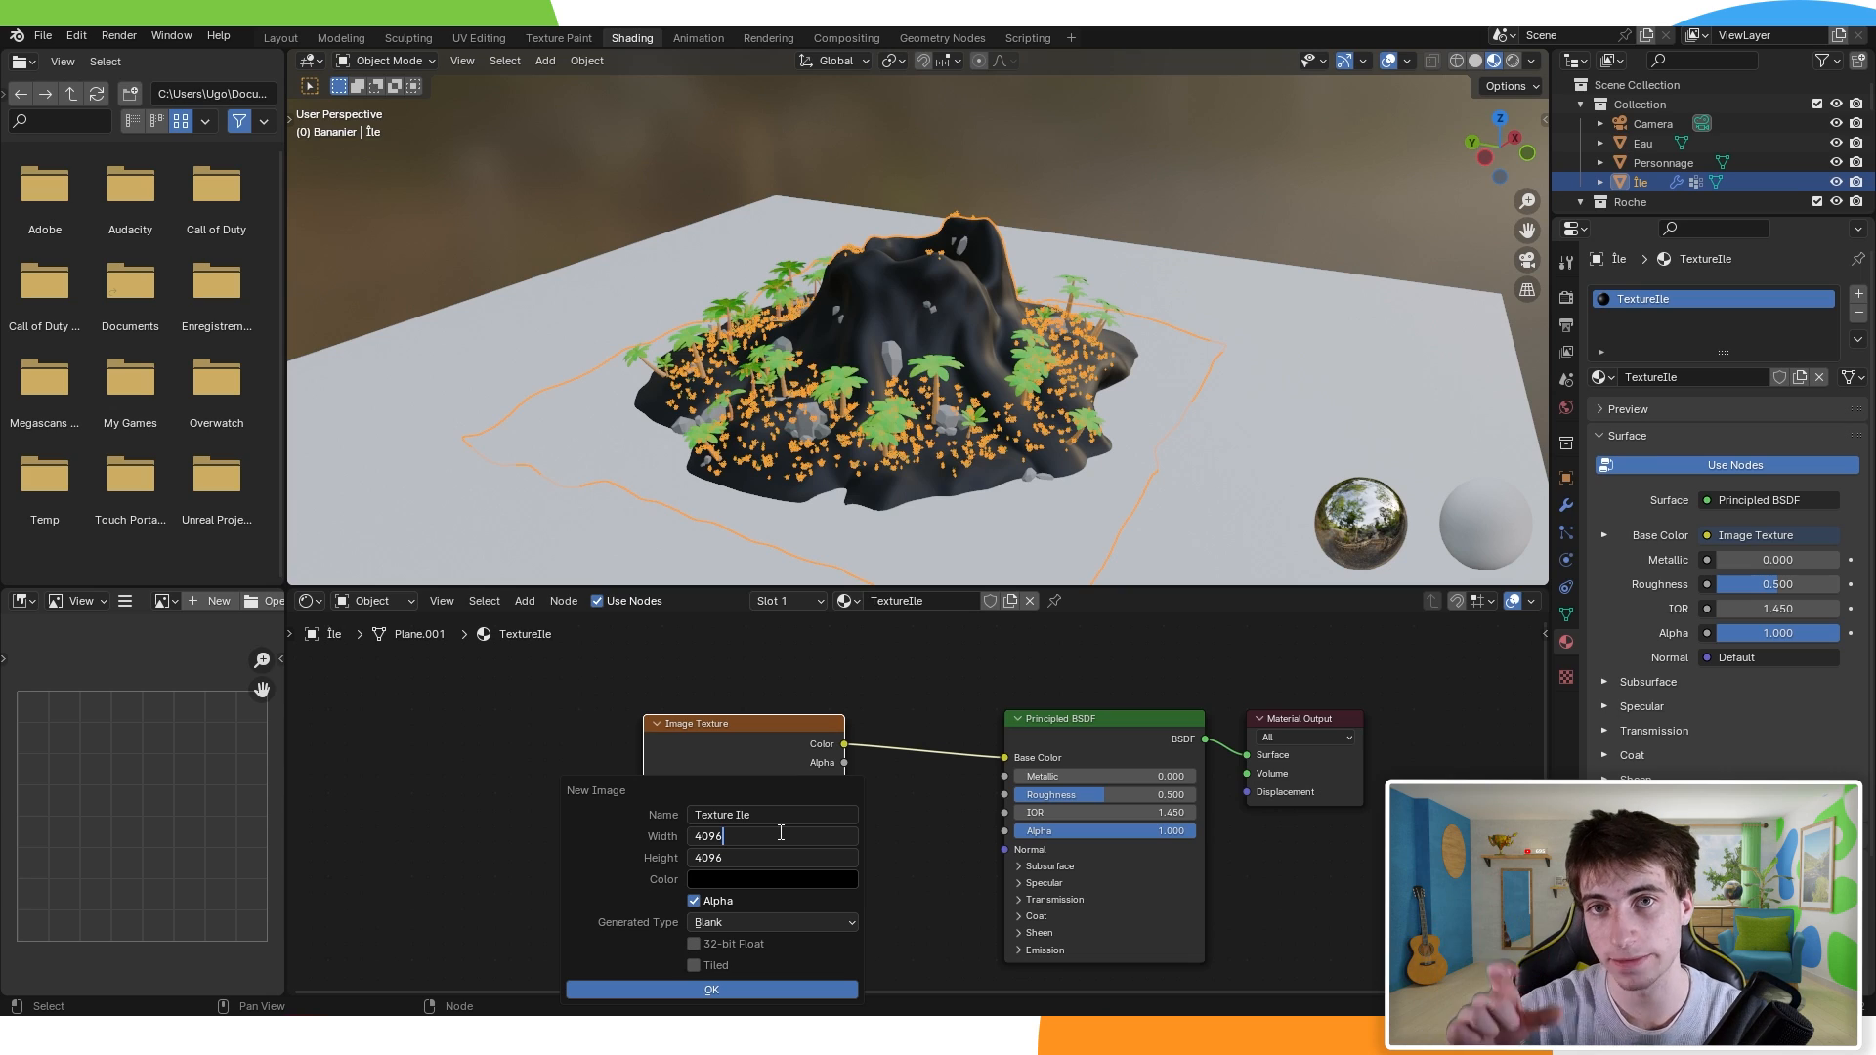
key("BackSpace")
key("BackSpace")
key("BackSpace")
key("BackSpace")
type("2048")
key("Return")
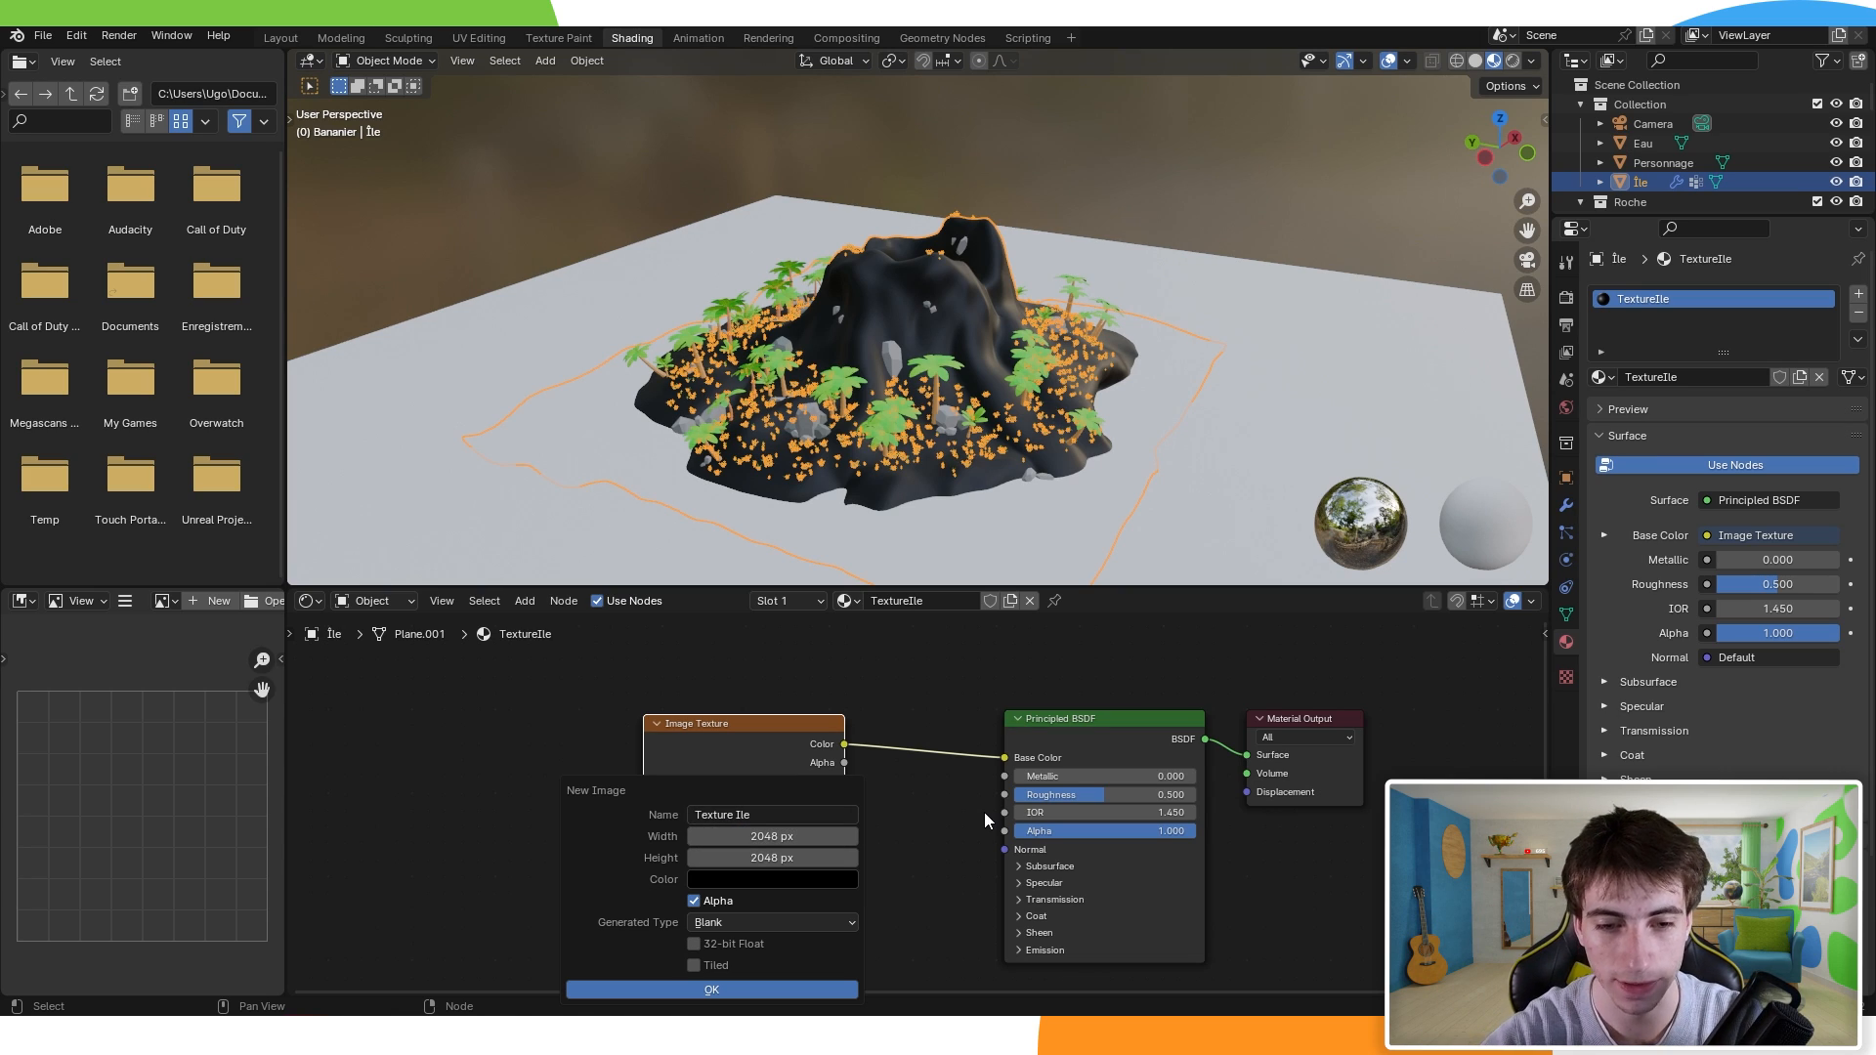
Step: Give the new image a bright green fill colour and create it
left_click(765, 880)
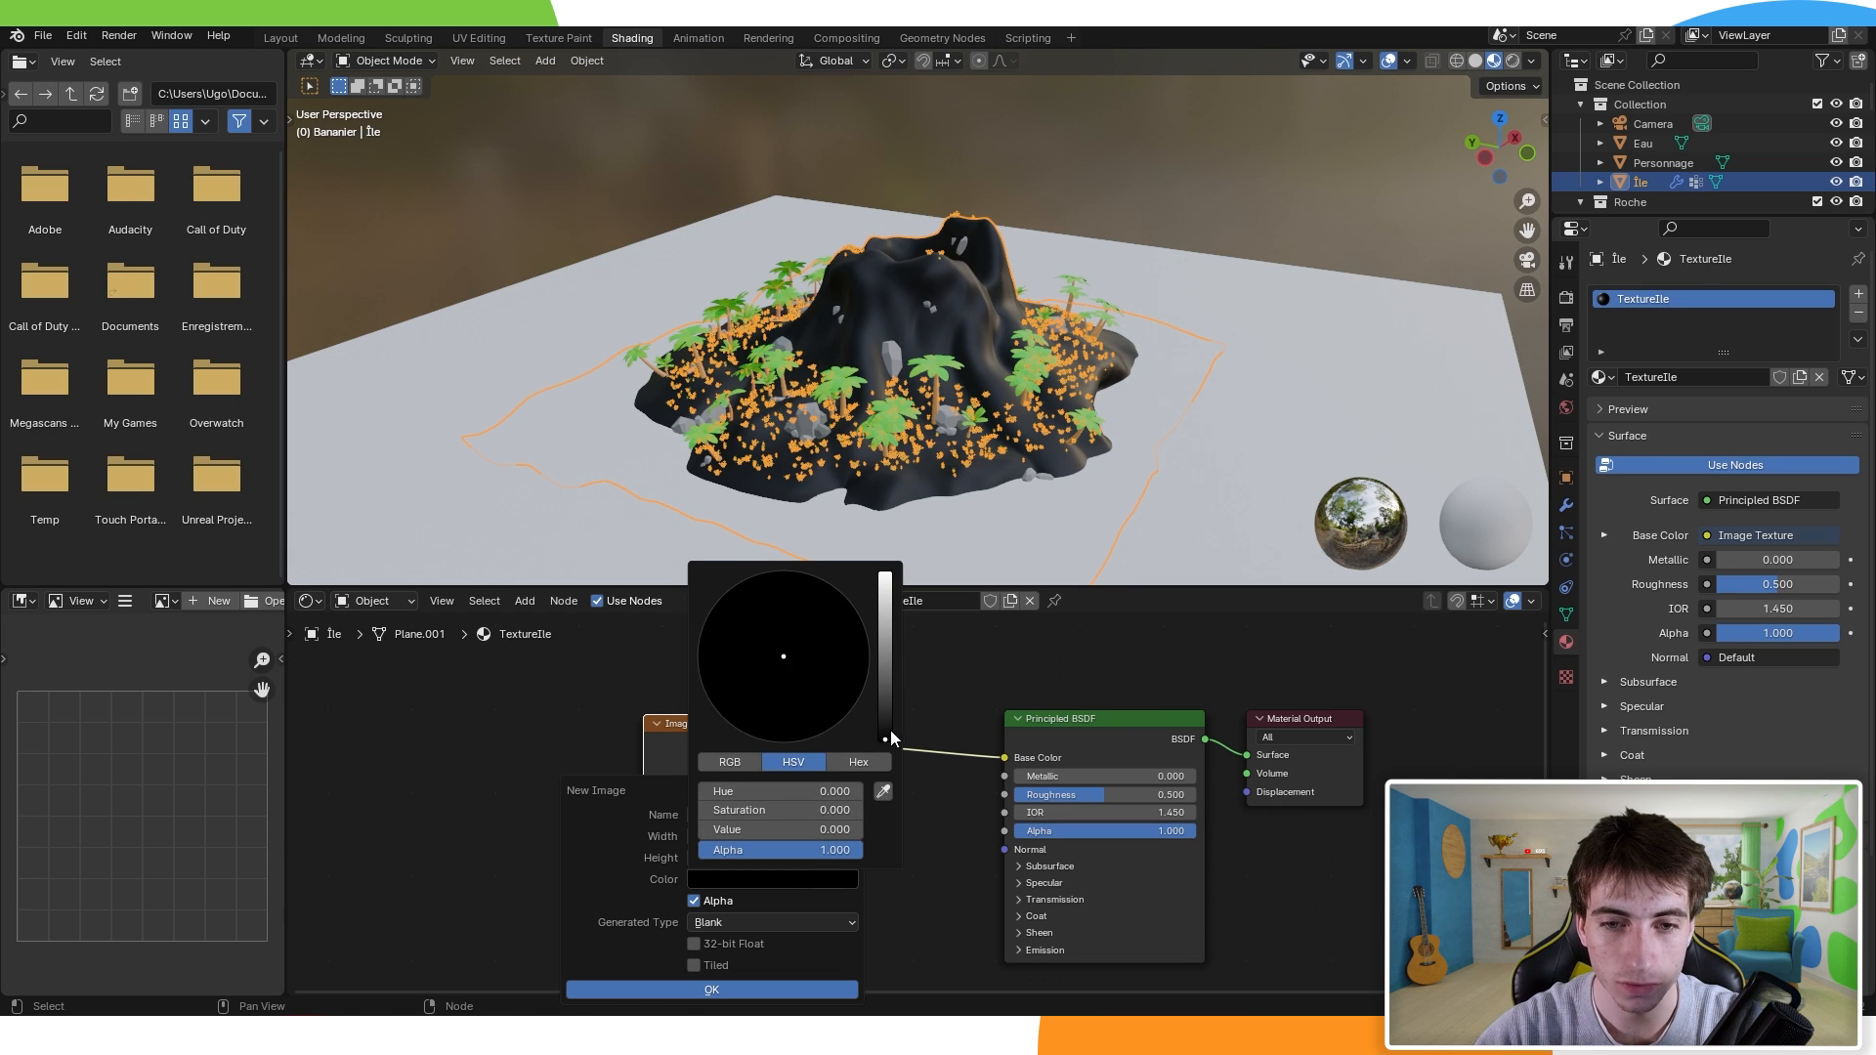
left_click_drag(888, 738, 885, 603)
left_click_drag(723, 647, 714, 646)
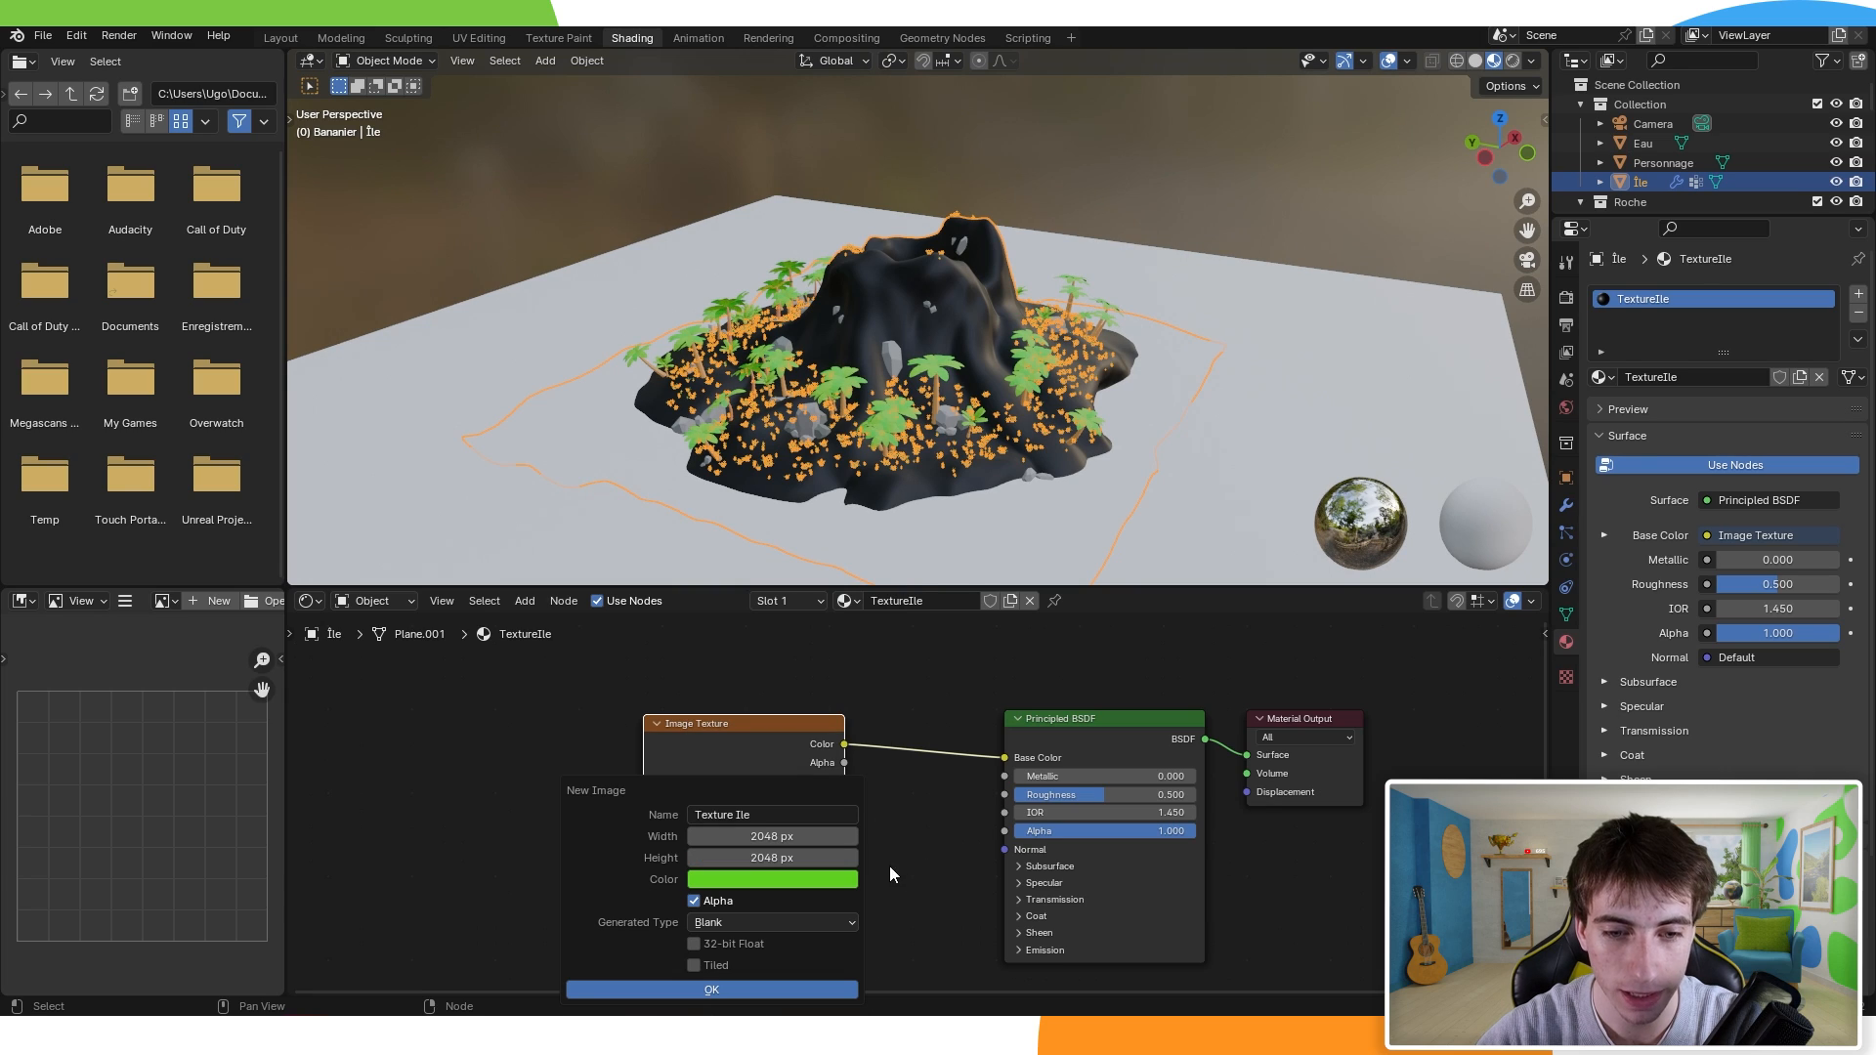
left_click(719, 993)
middle_click_drag(807, 456, 863, 243)
middle_click_drag(831, 381, 821, 547)
middle_click_drag(706, 738, 728, 735)
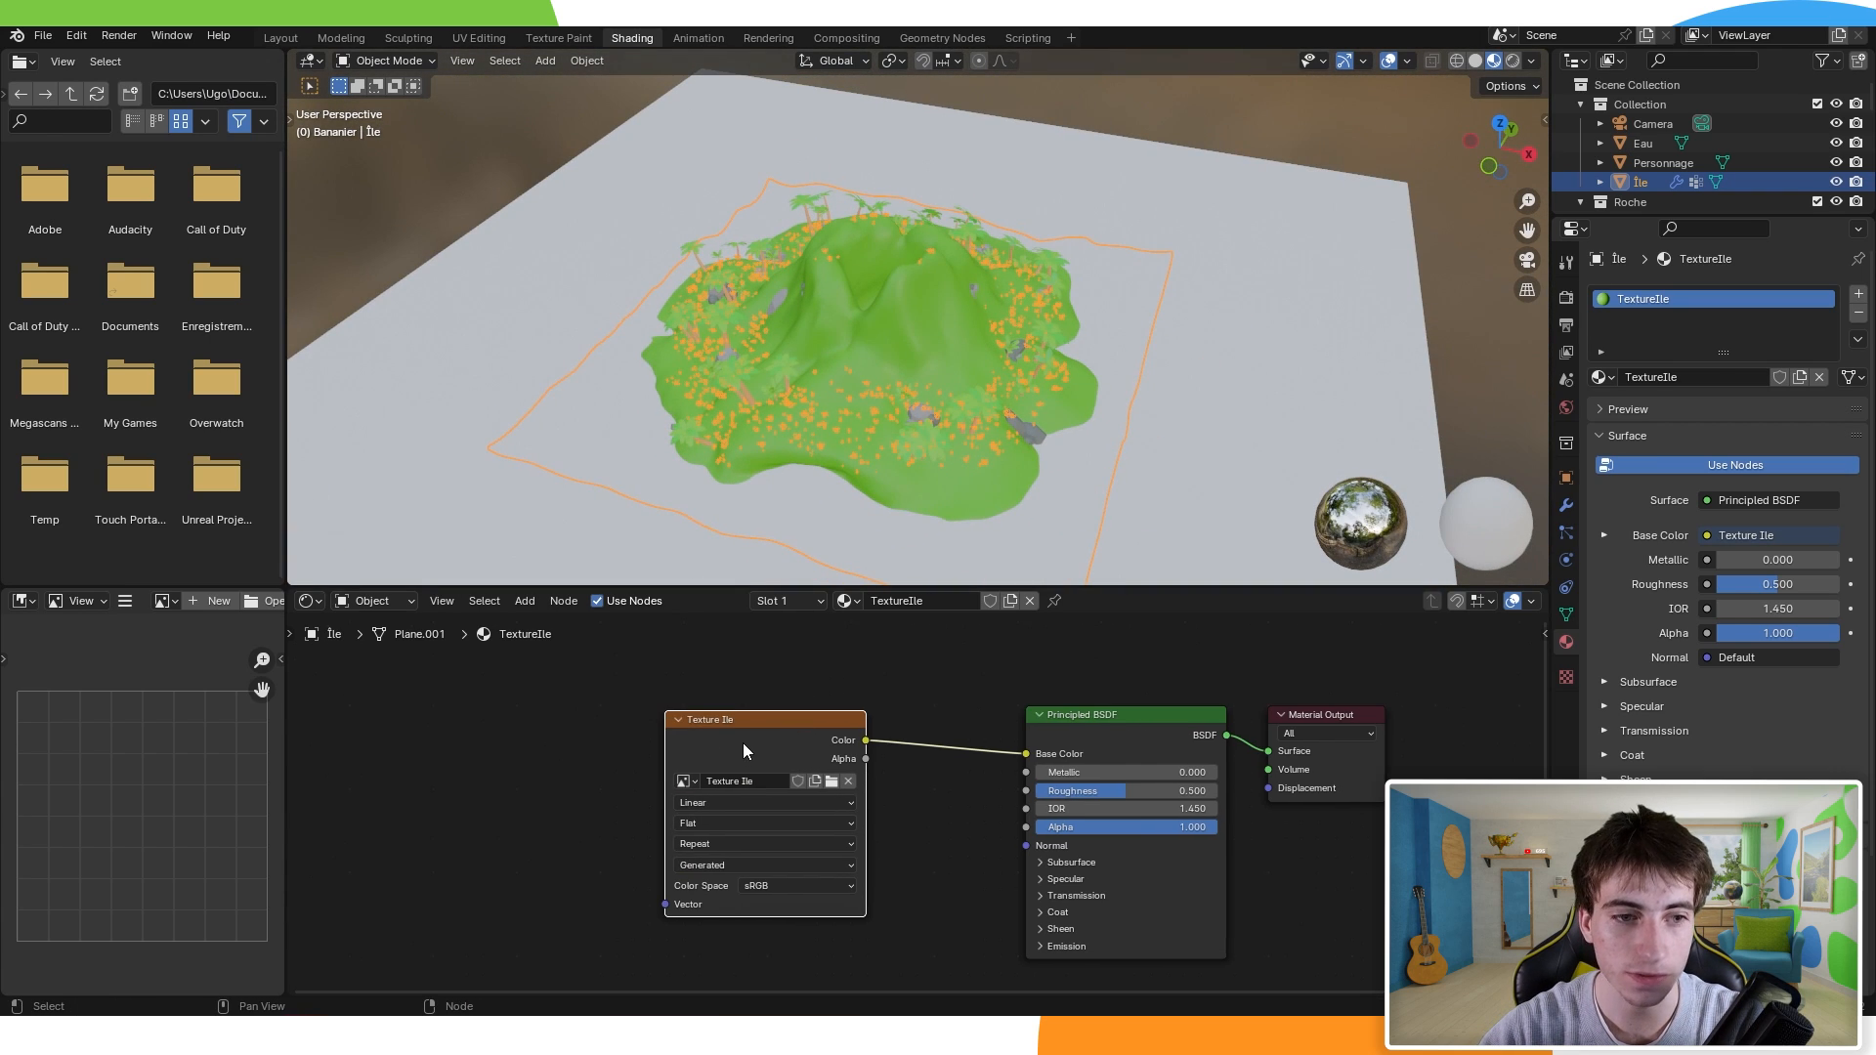
Step: Display the Texture Ile image in the image editor
scroll(185, 652, "down", 3)
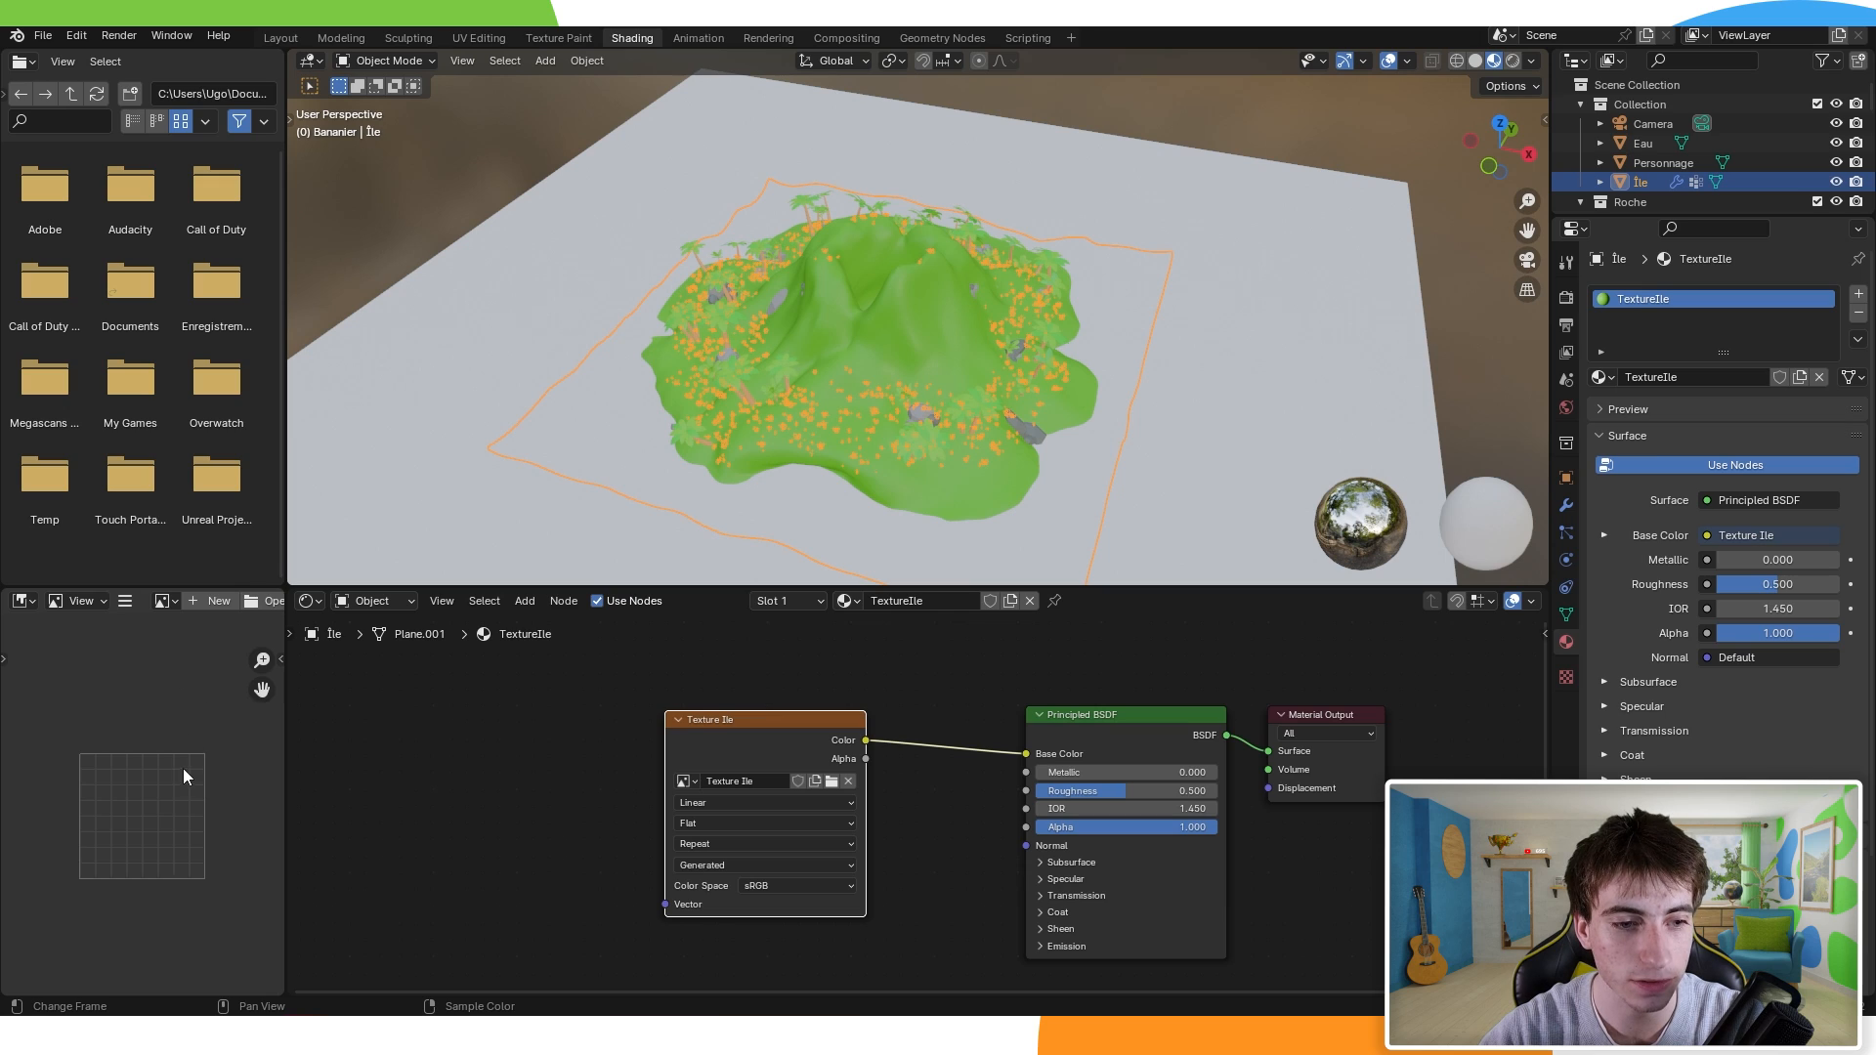
scroll(184, 768, "up", 2)
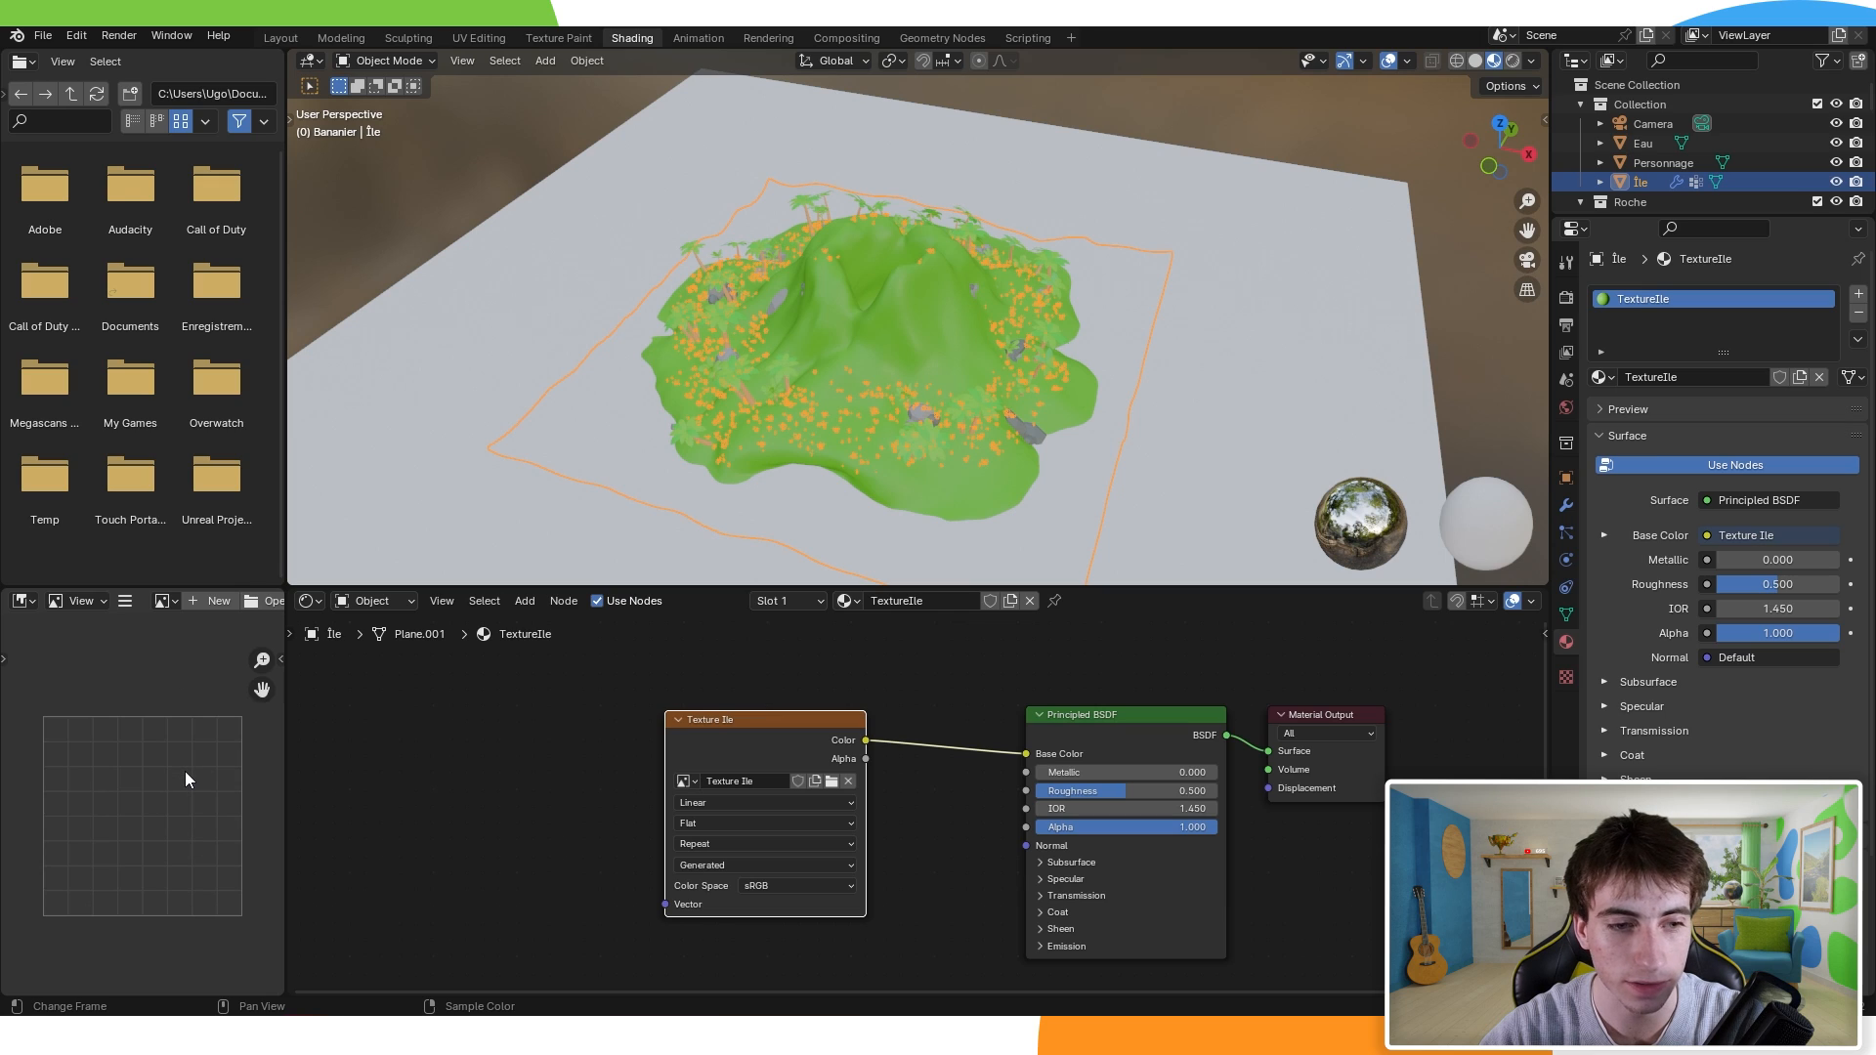
left_click(166, 603)
left_click(168, 600)
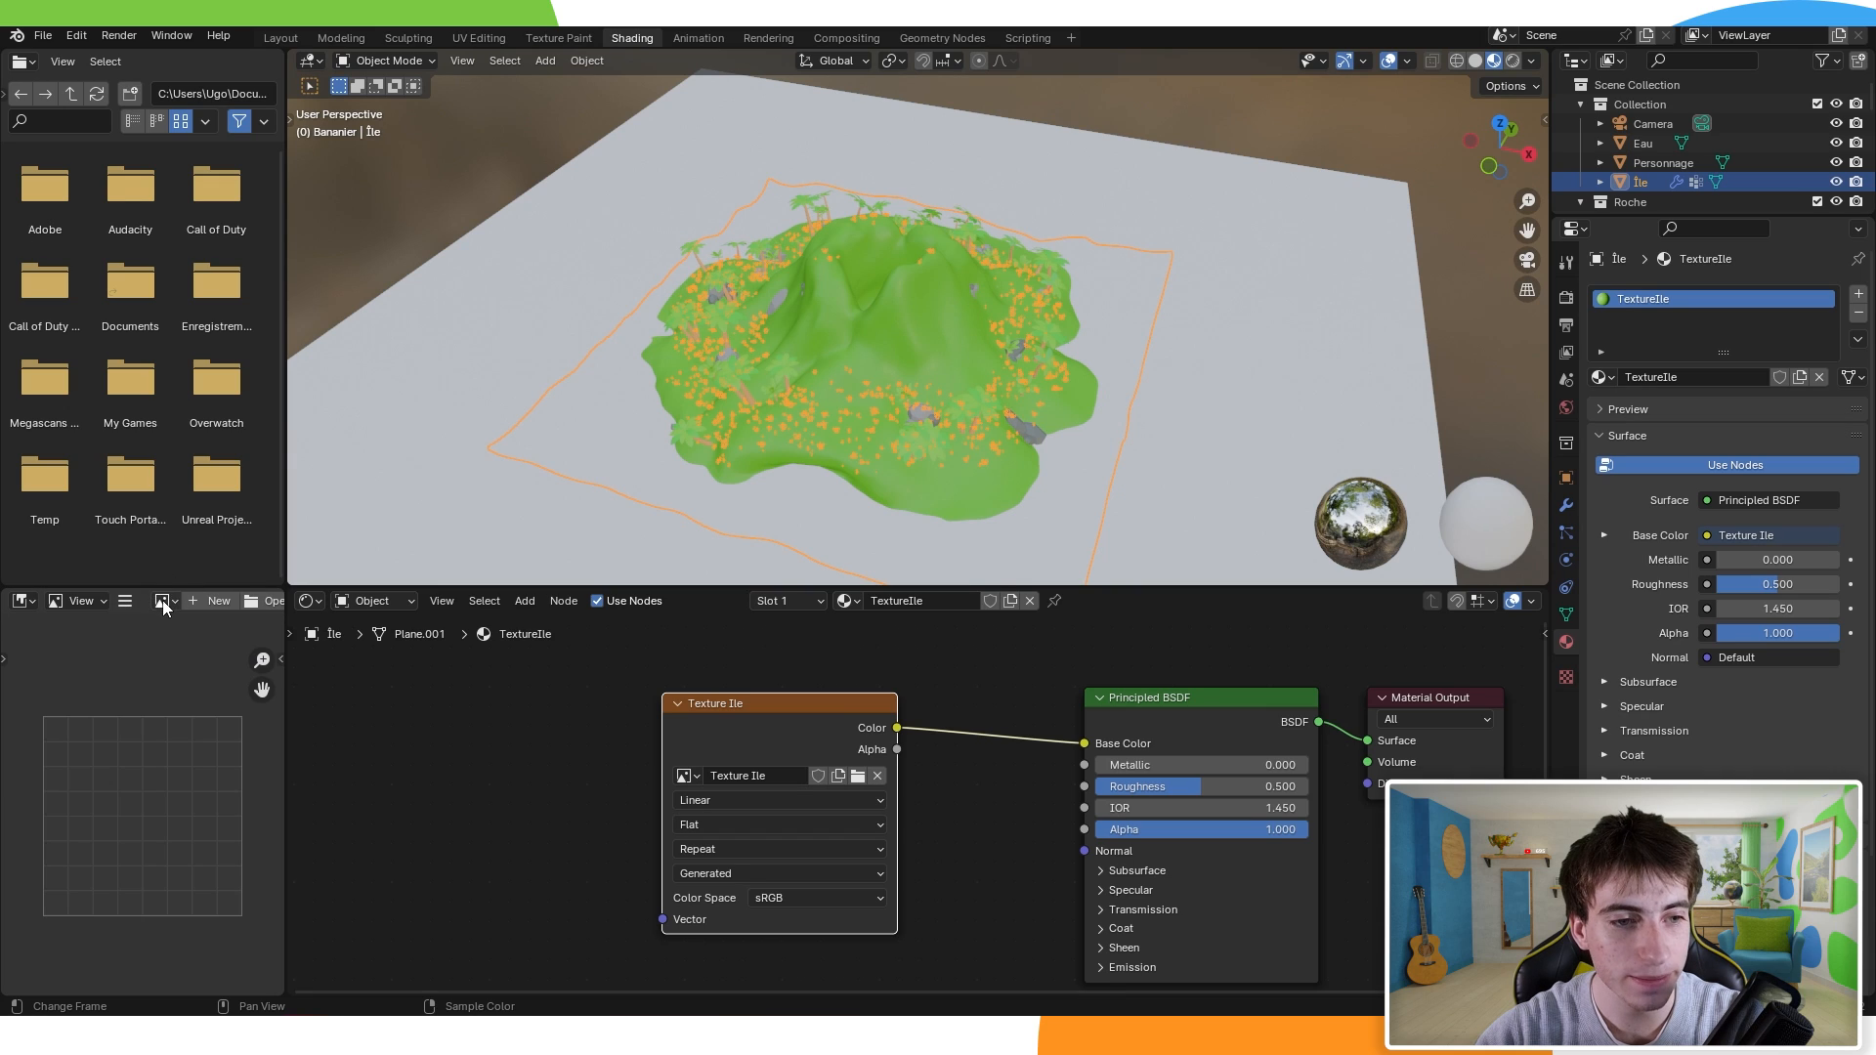
left_click(170, 602)
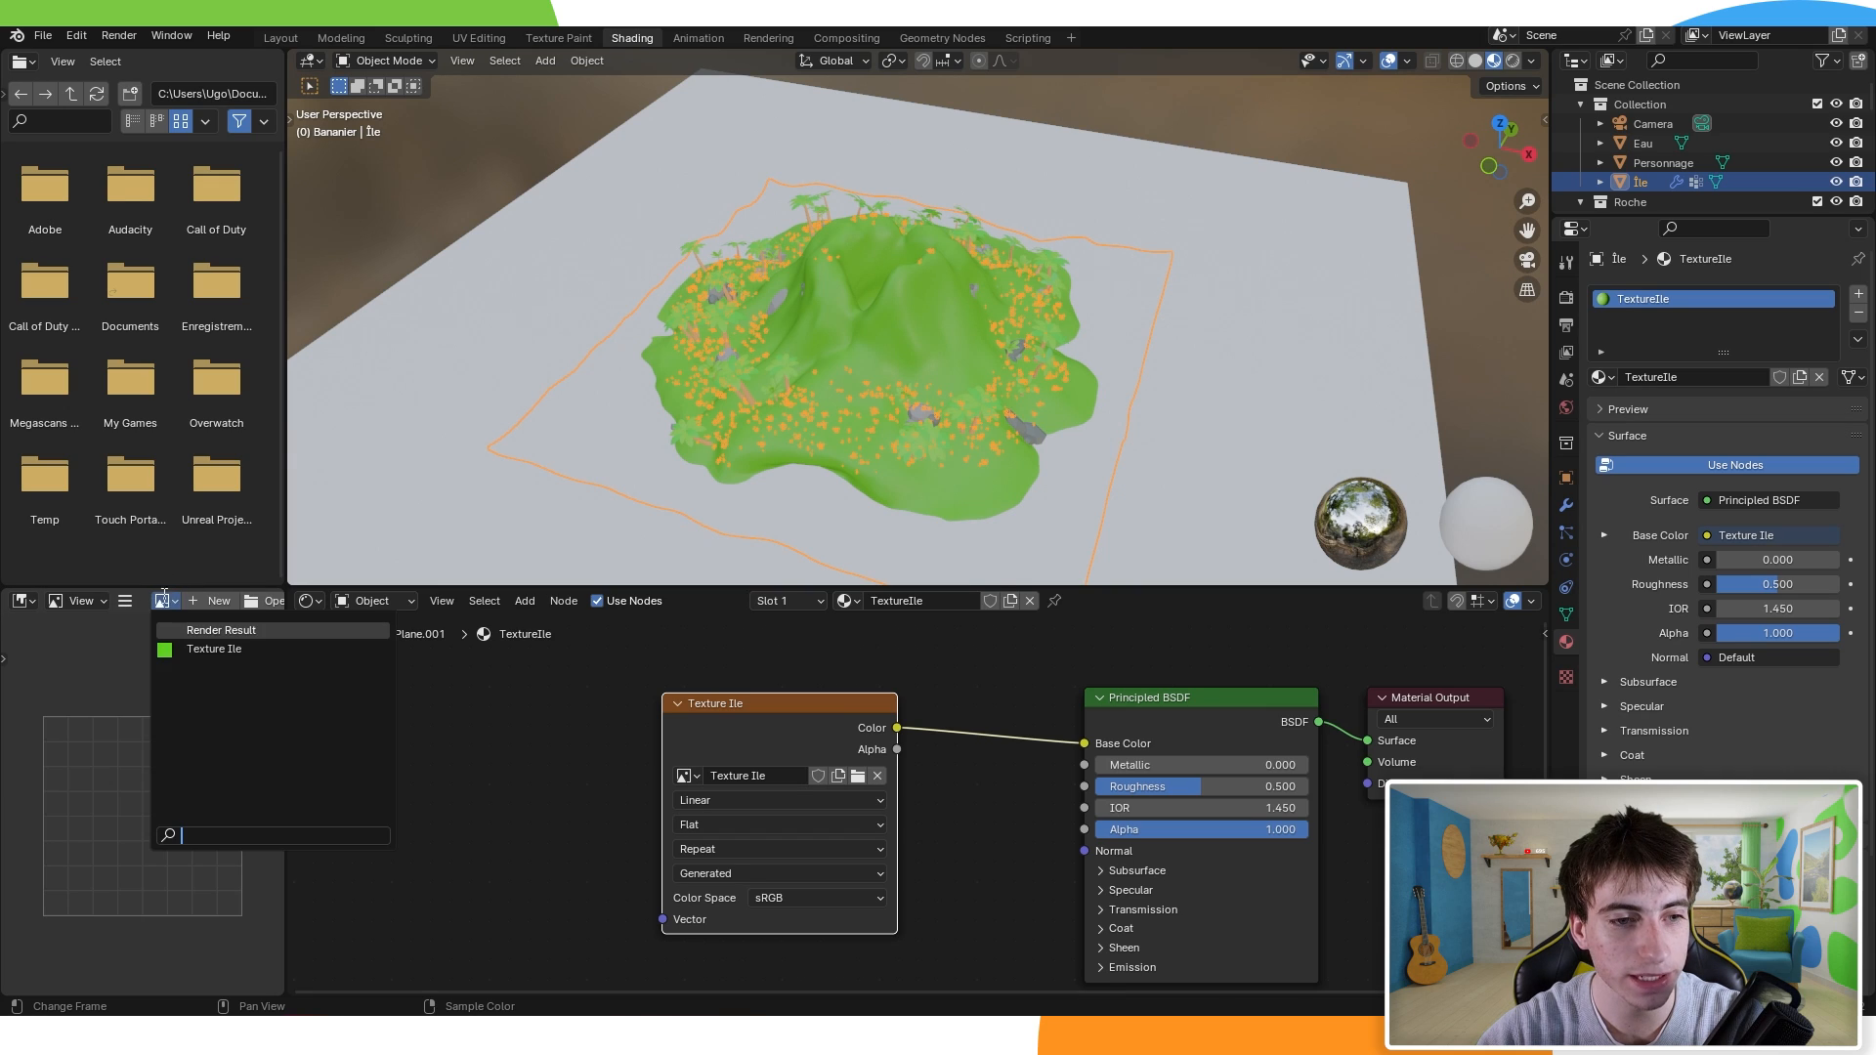
left_click(219, 648)
scroll(201, 794, "up", 3)
scroll(209, 793, "down", 3)
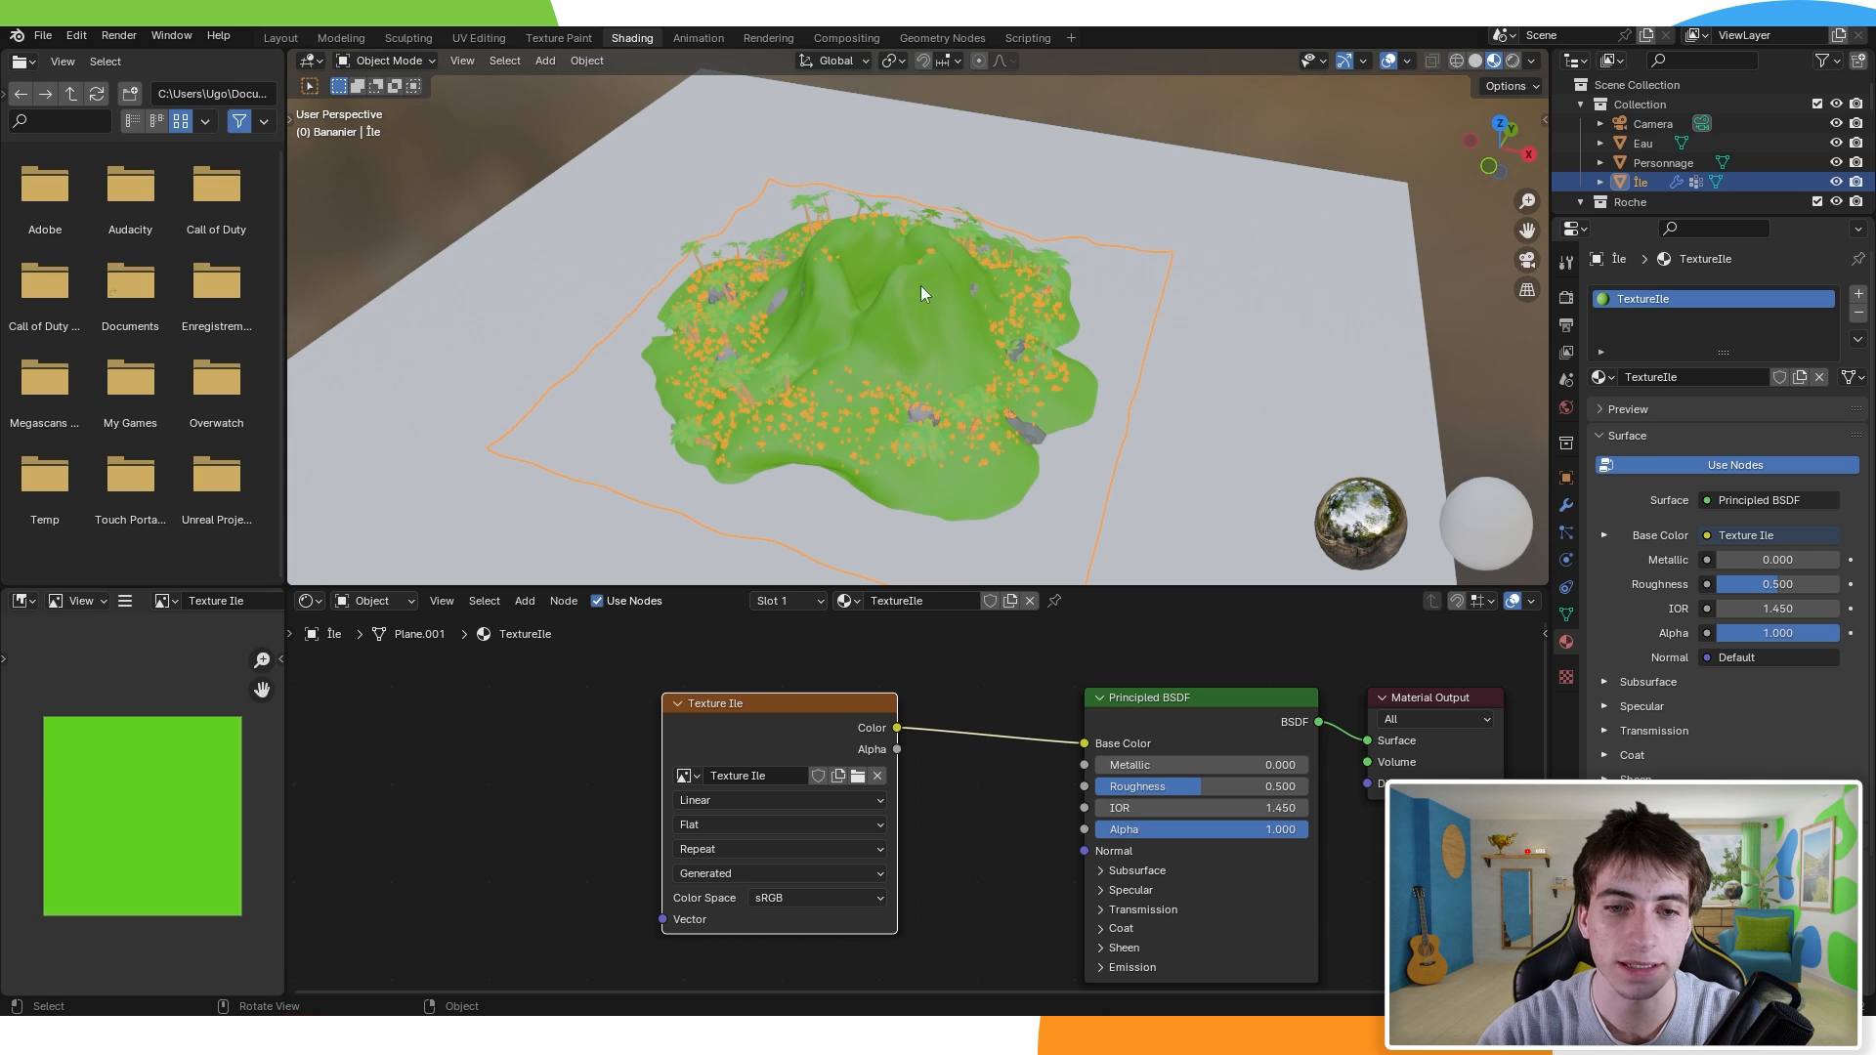
Step: Switch to the Texture Paint workspace with the whole green texture and the island in view
left_click(559, 38)
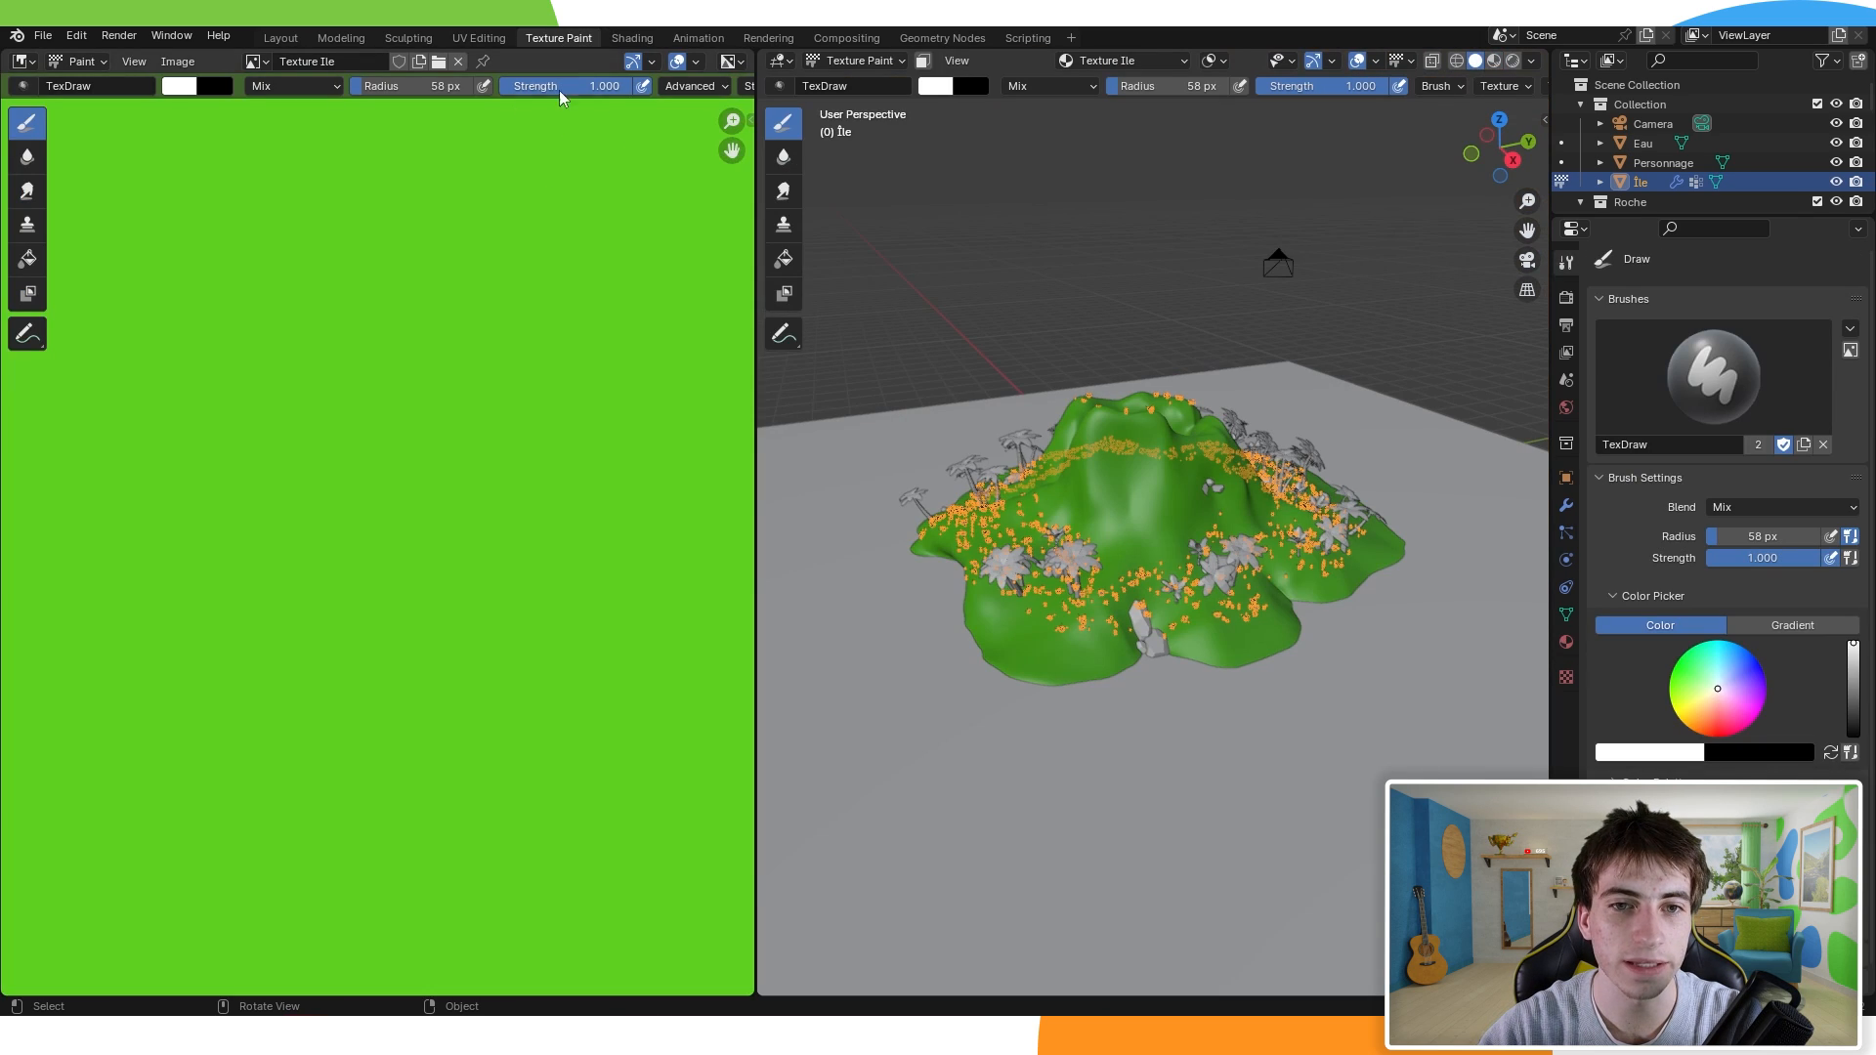
scroll(573, 339, "down", 3)
scroll(554, 388, "up", 1)
scroll(625, 440, "down", 1)
middle_click_drag(1225, 459, 1135, 487)
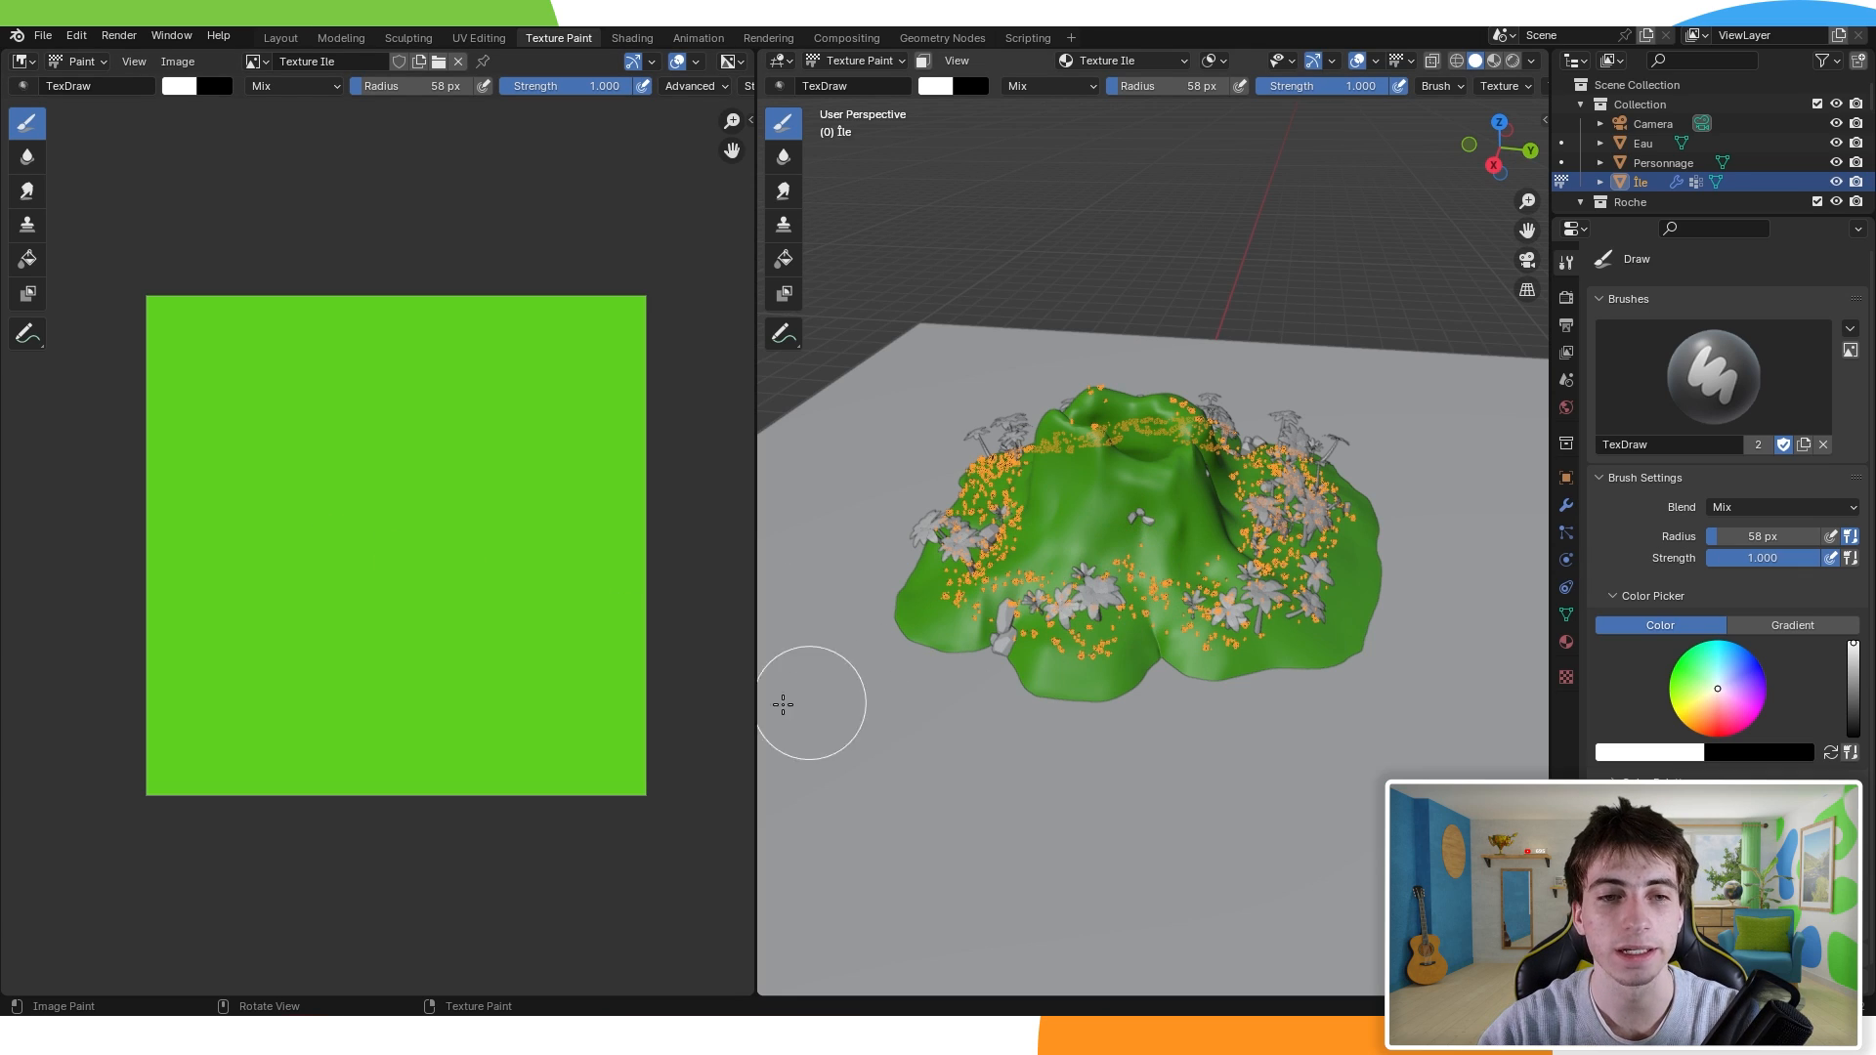
Step: Try painting white strokes across the flat texture and over the island model, undoing the test paint
mouse_move(176, 327)
left_mouse_down()
mouse_move(398, 507)
mouse_move(630, 759)
left_mouse_up()
mouse_move(1094, 625)
middle_mouse_down()
mouse_move(1142, 575)
mouse_move(1113, 664)
mouse_move(936, 519)
mouse_move(977, 664)
mouse_move(977, 605)
middle_mouse_up()
key("ctrl+z")
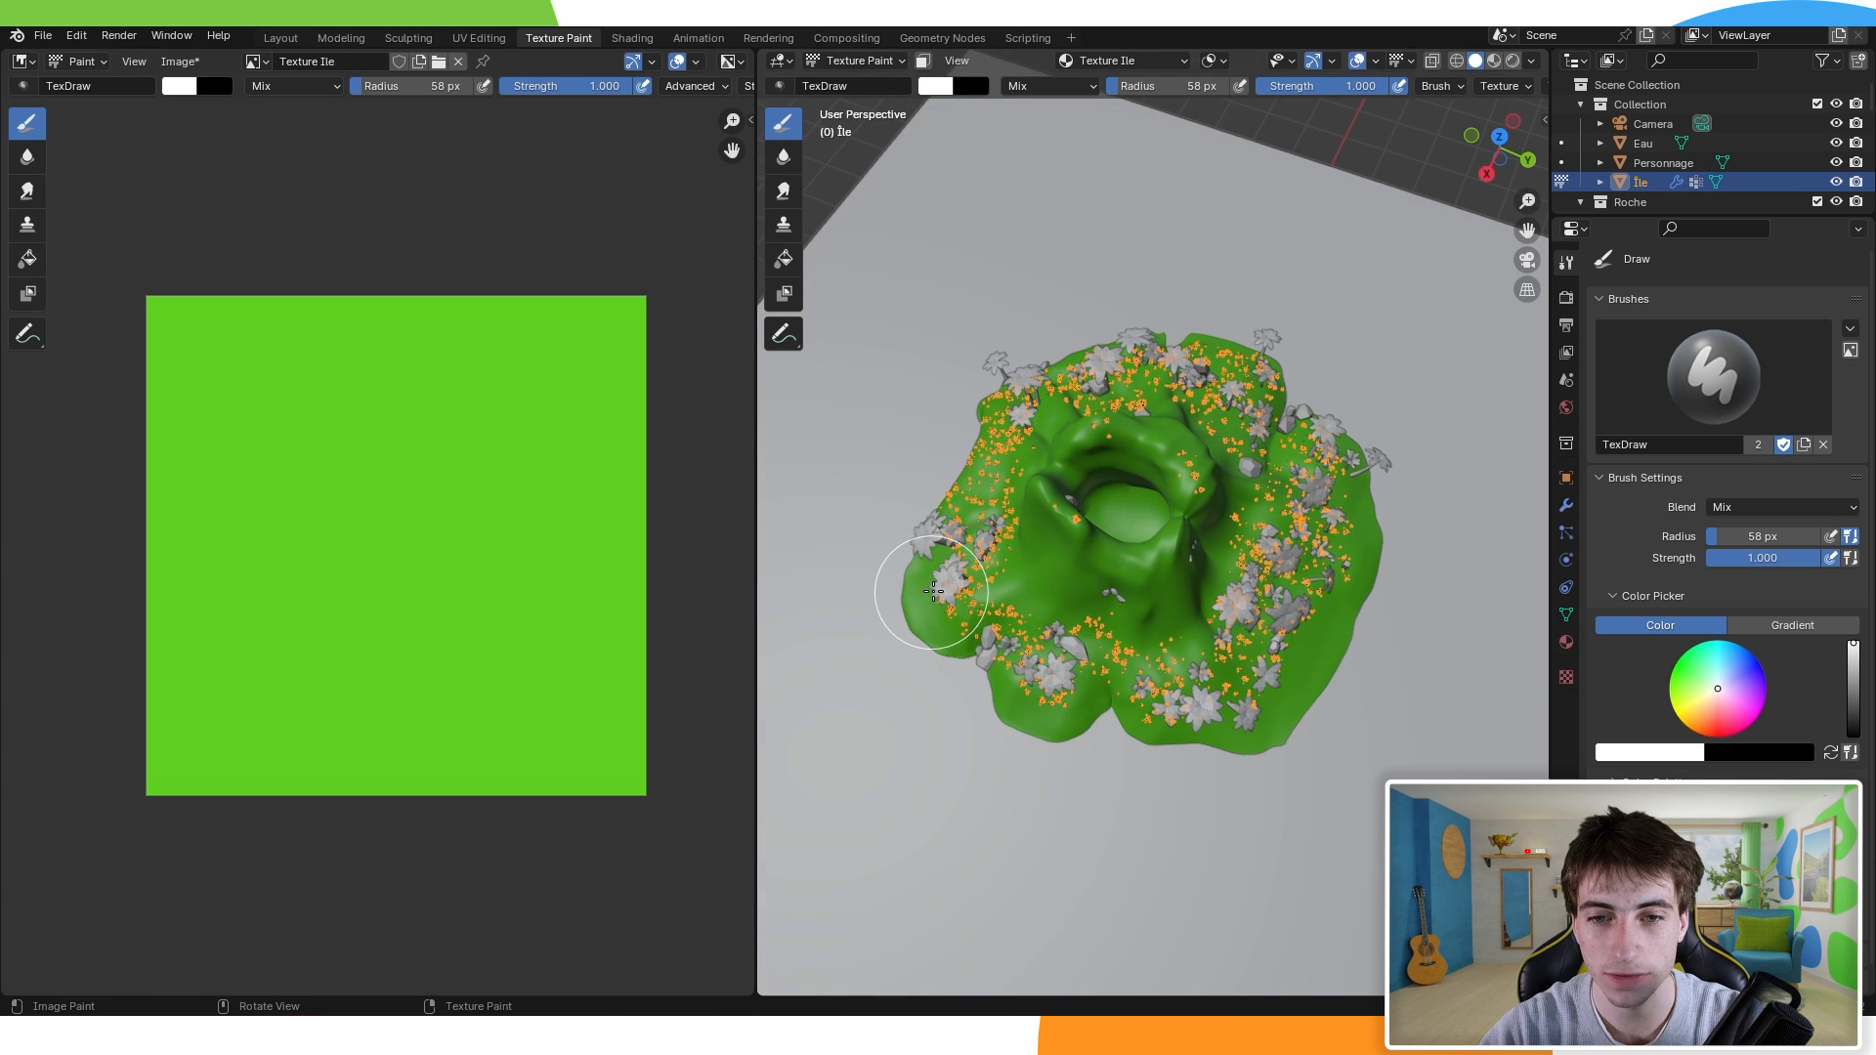
left_click_drag(928, 600, 1402, 445)
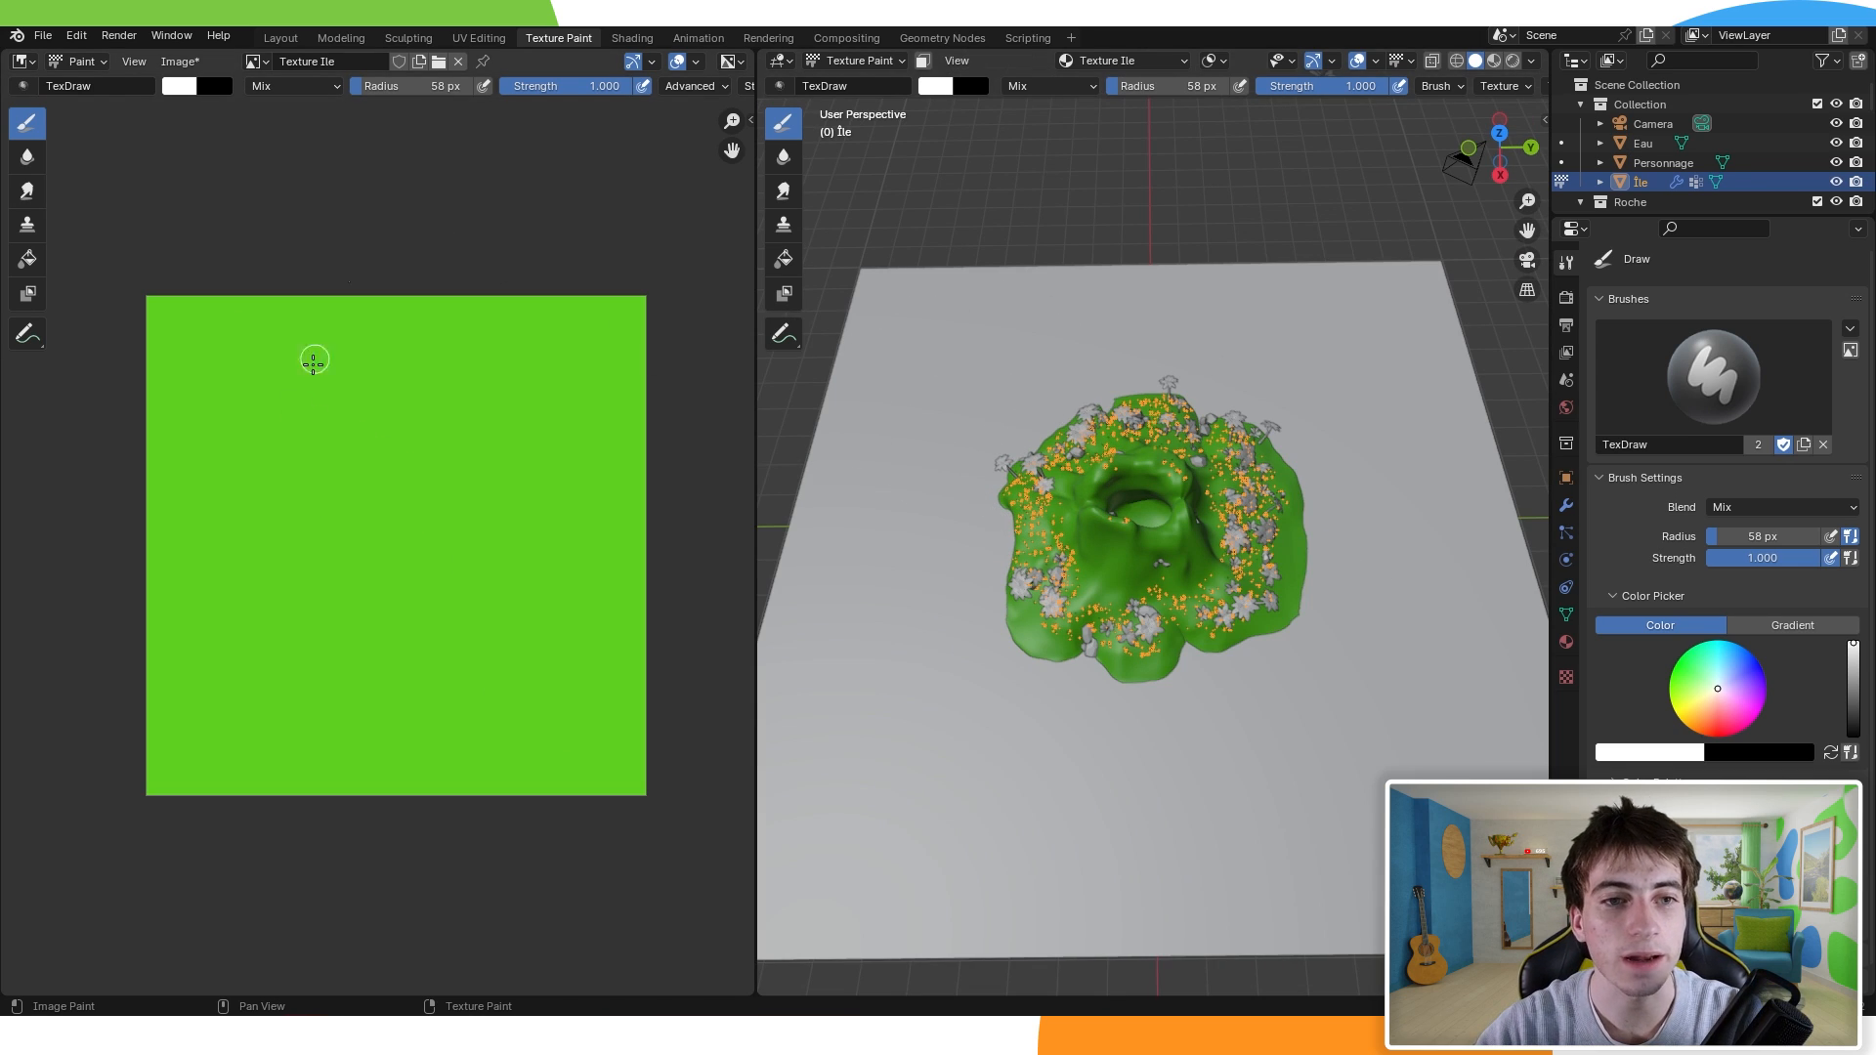
Step: Try lowering the paint brush's strength to about 0.5 over the flat texture, and cancel the change
scroll(486, 541, "up", 2)
scroll(1228, 497, "down", 1)
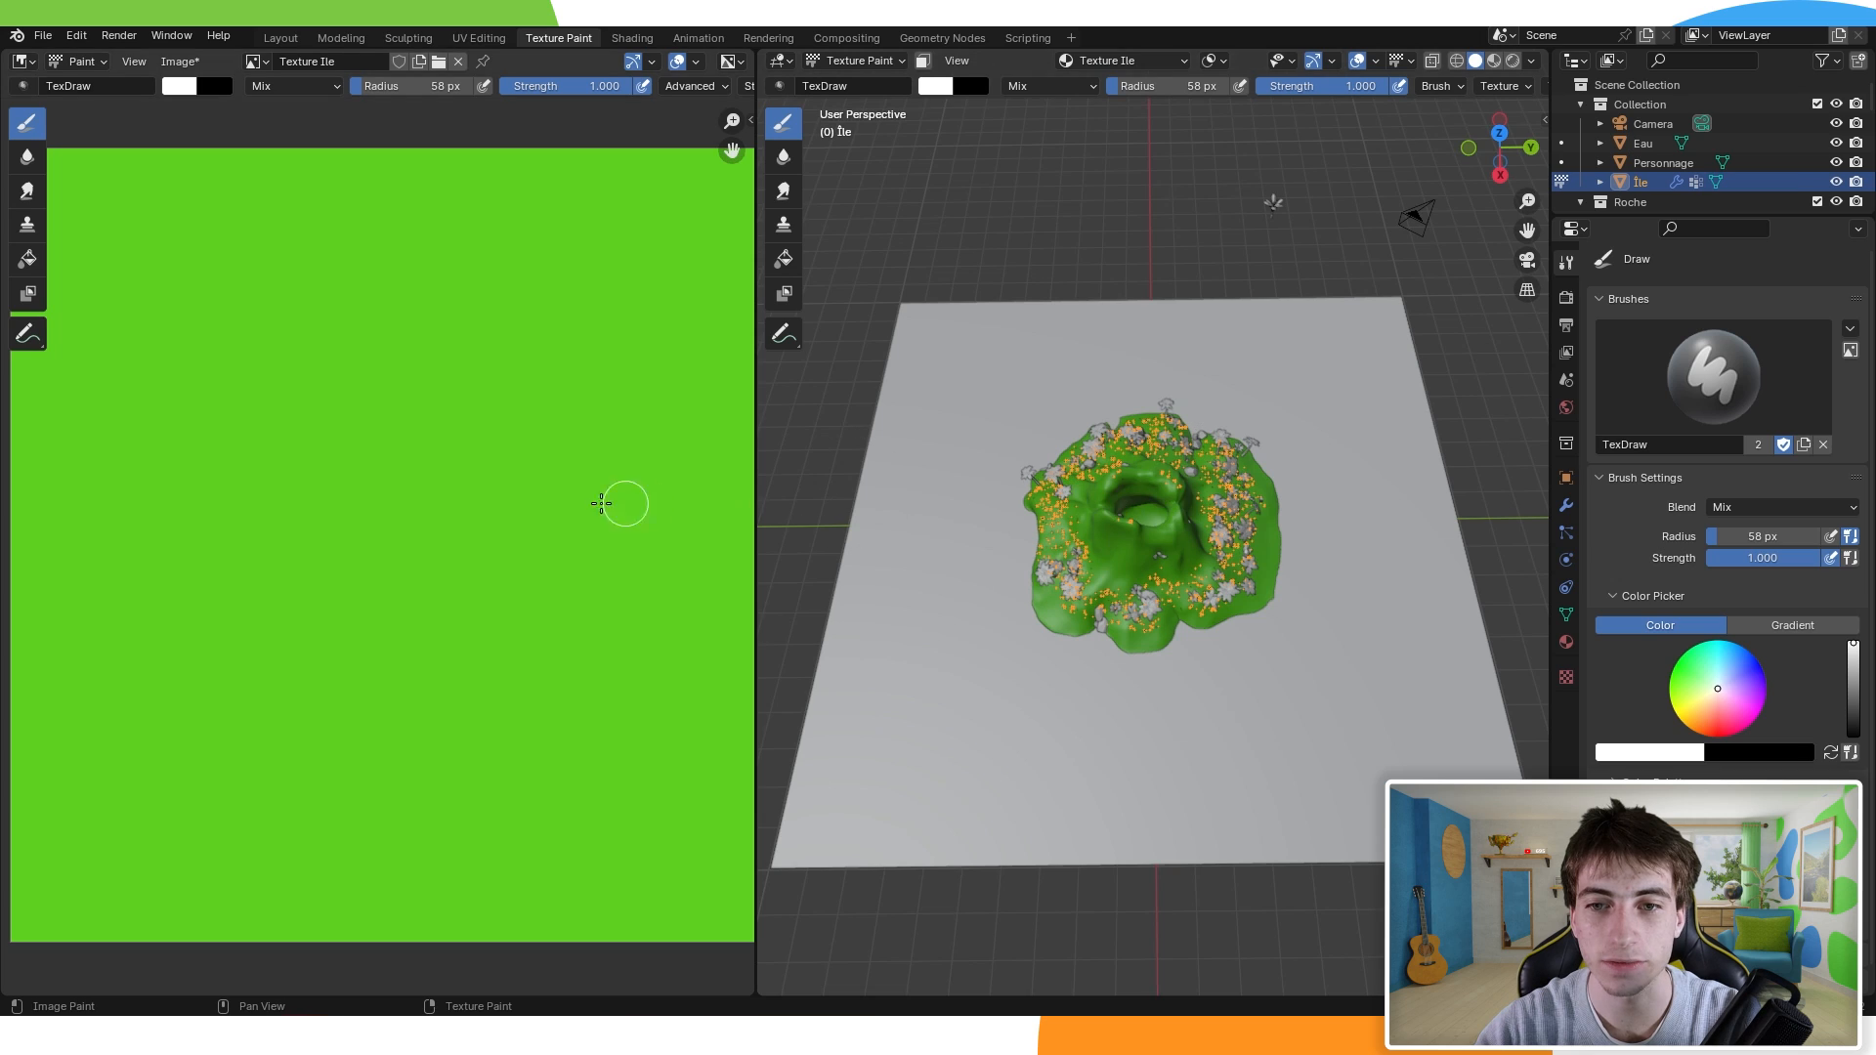
scroll(606, 504, "down", 1)
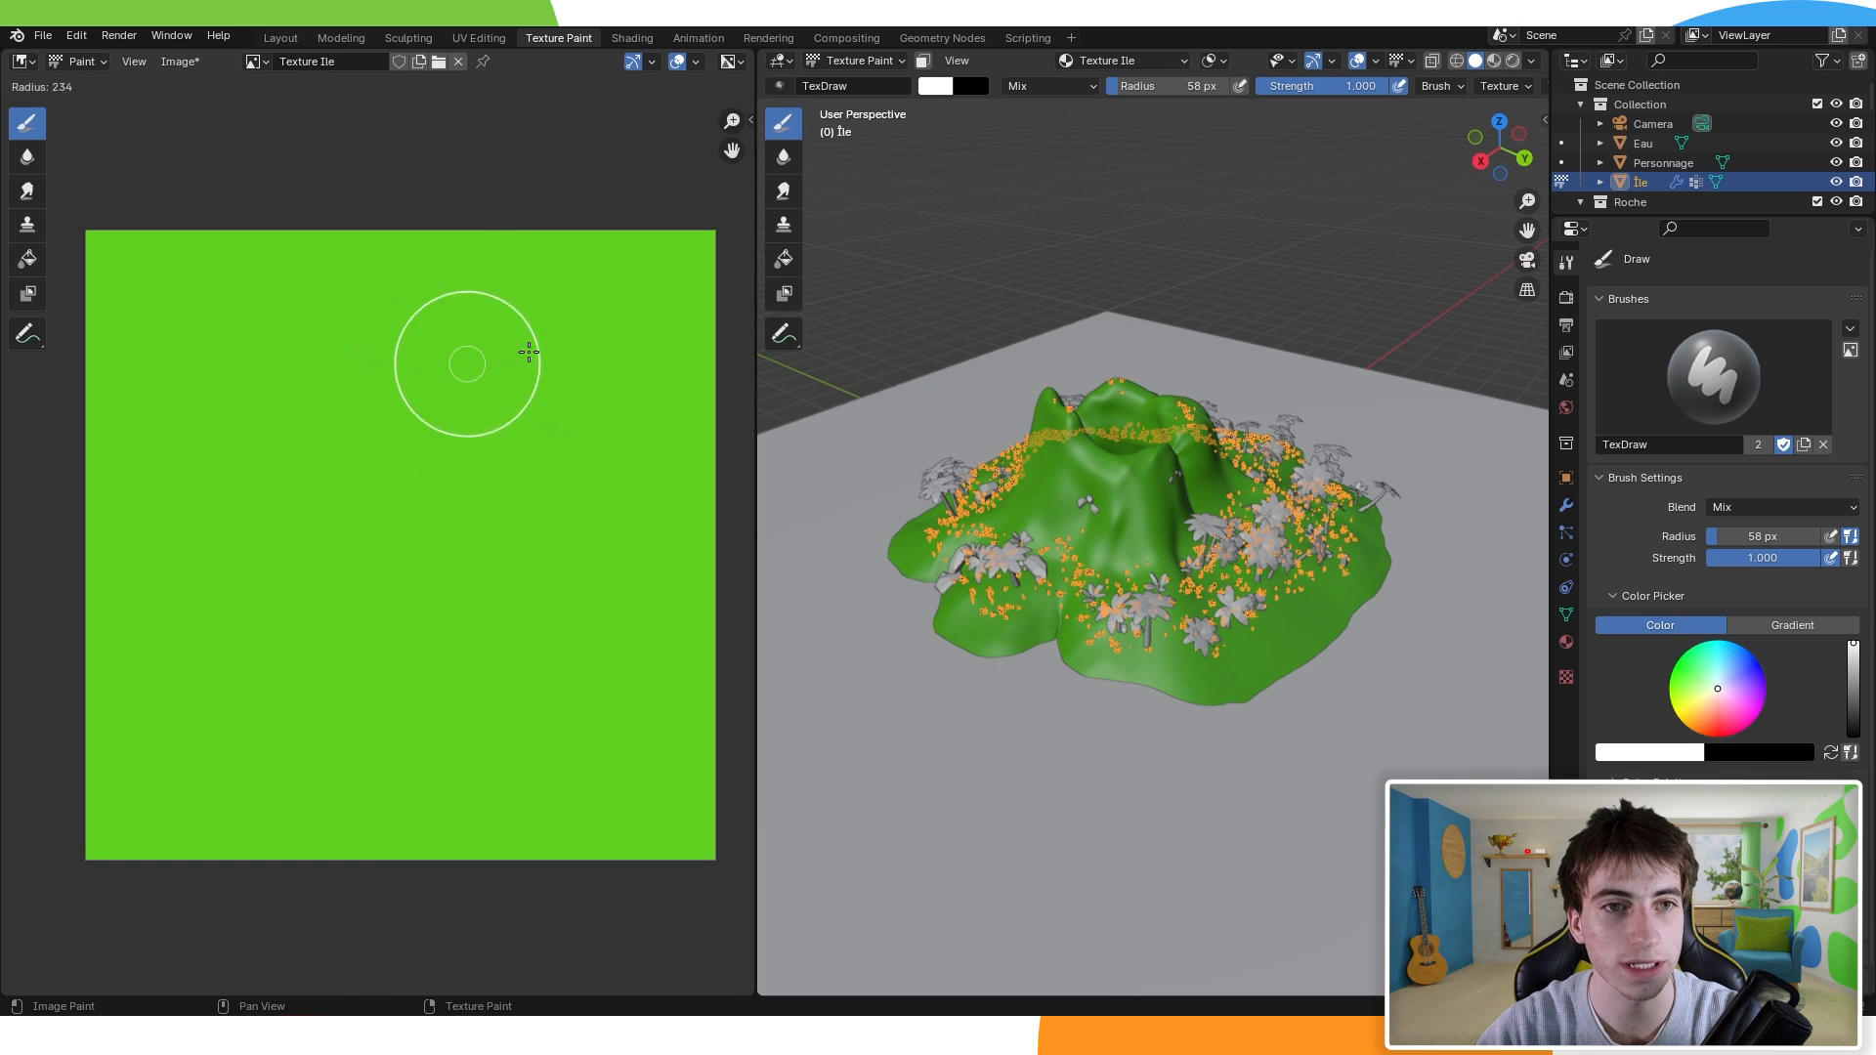
key("shift+f")
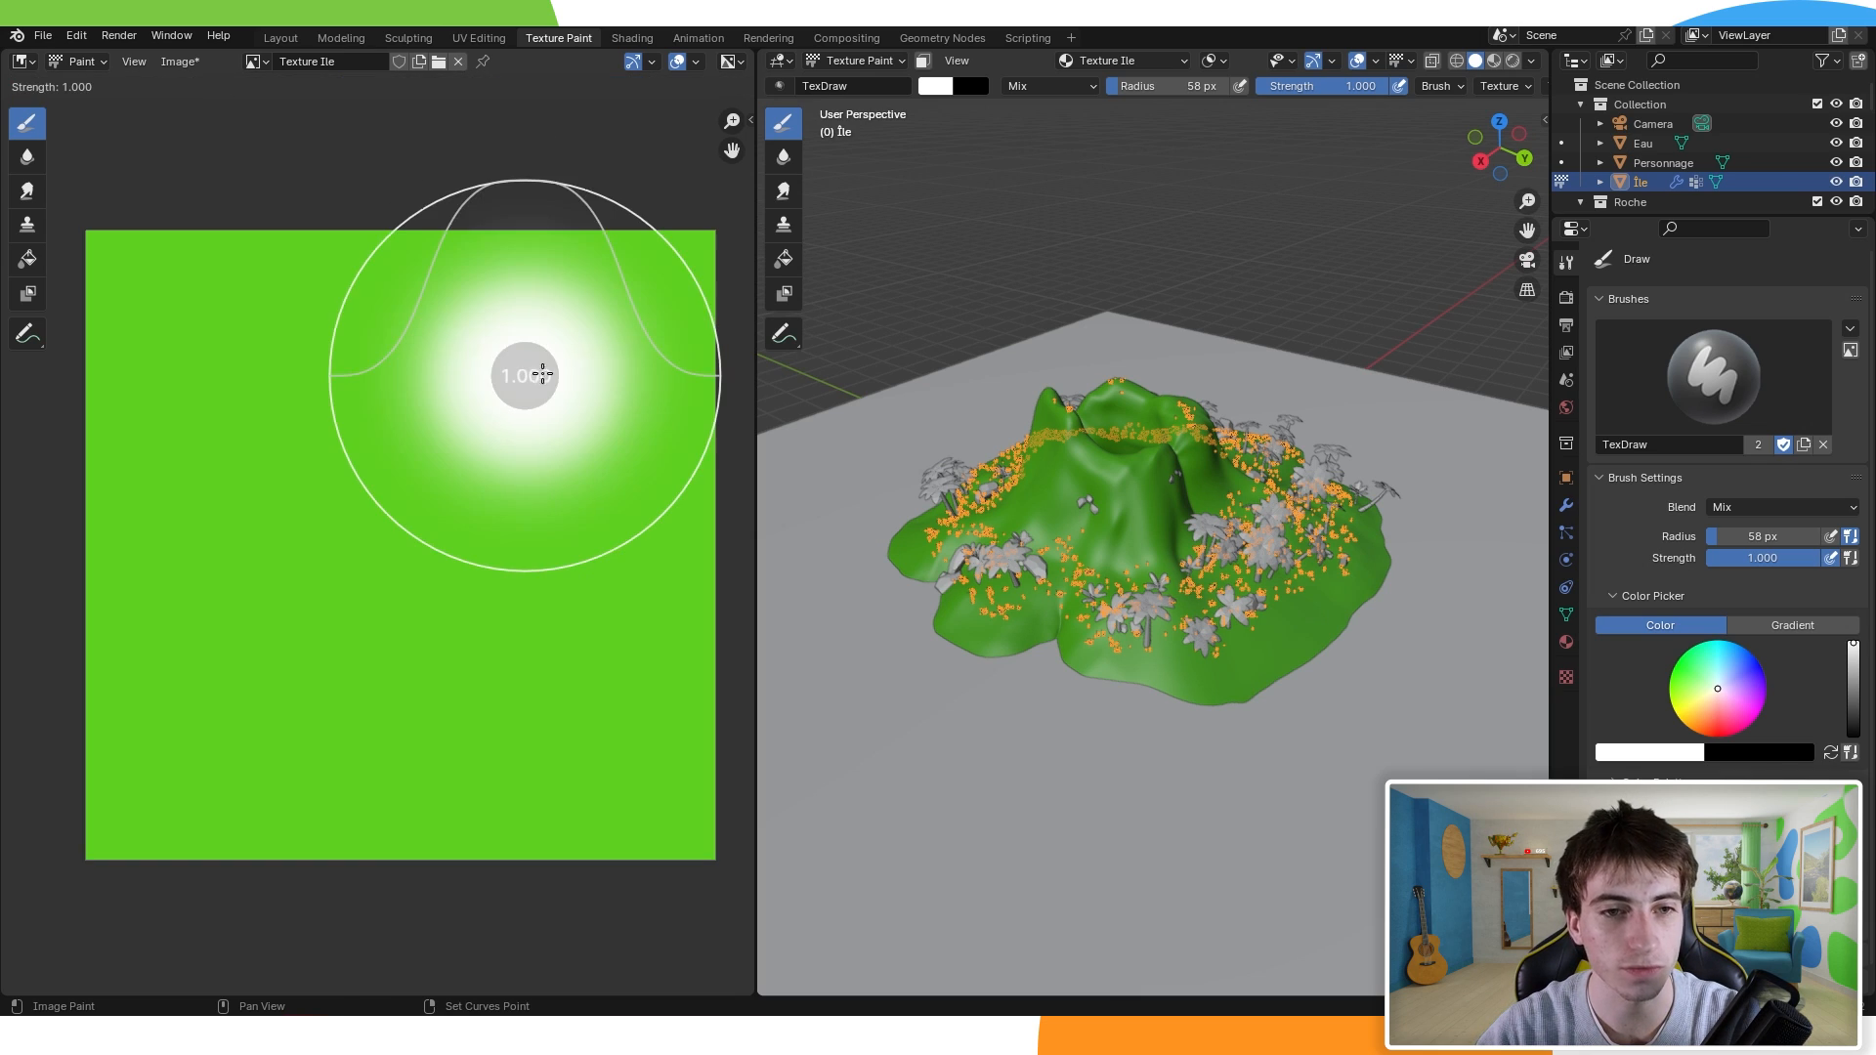
mouse_move(488, 444)
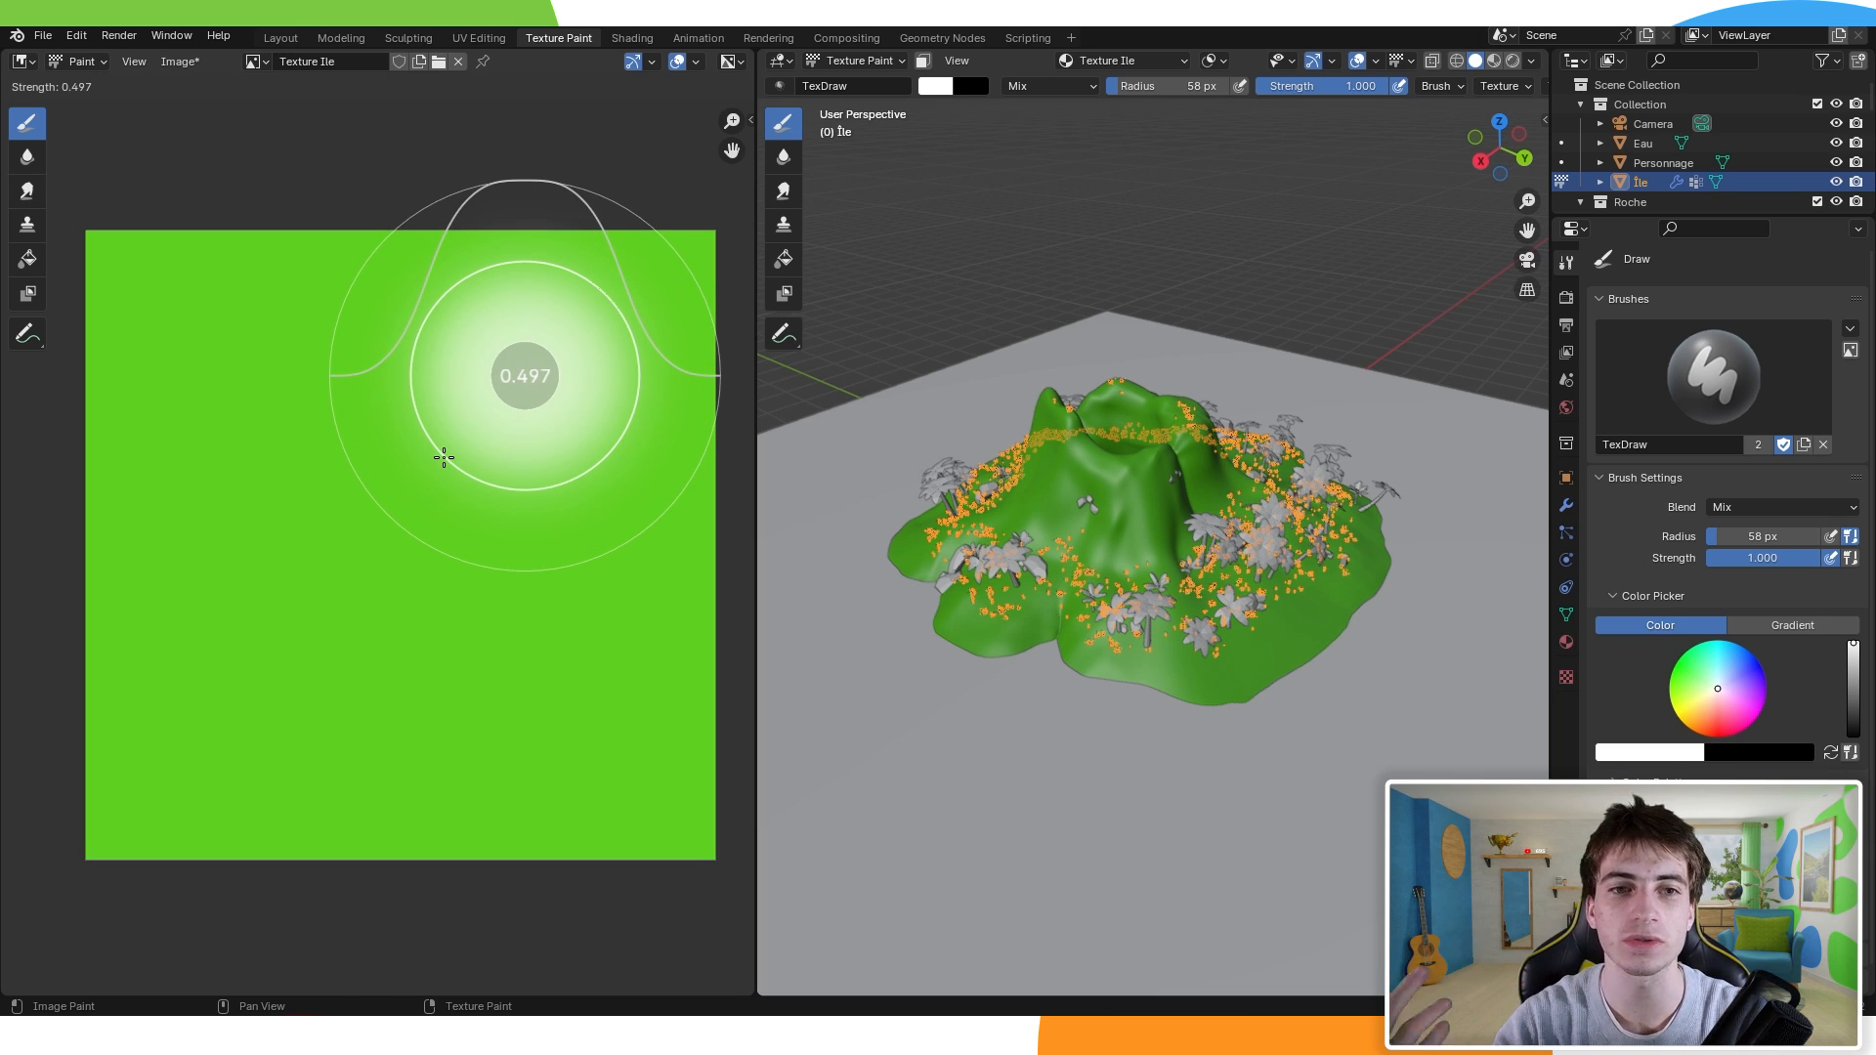
key("Escape")
scroll(602, 90, "down", 5)
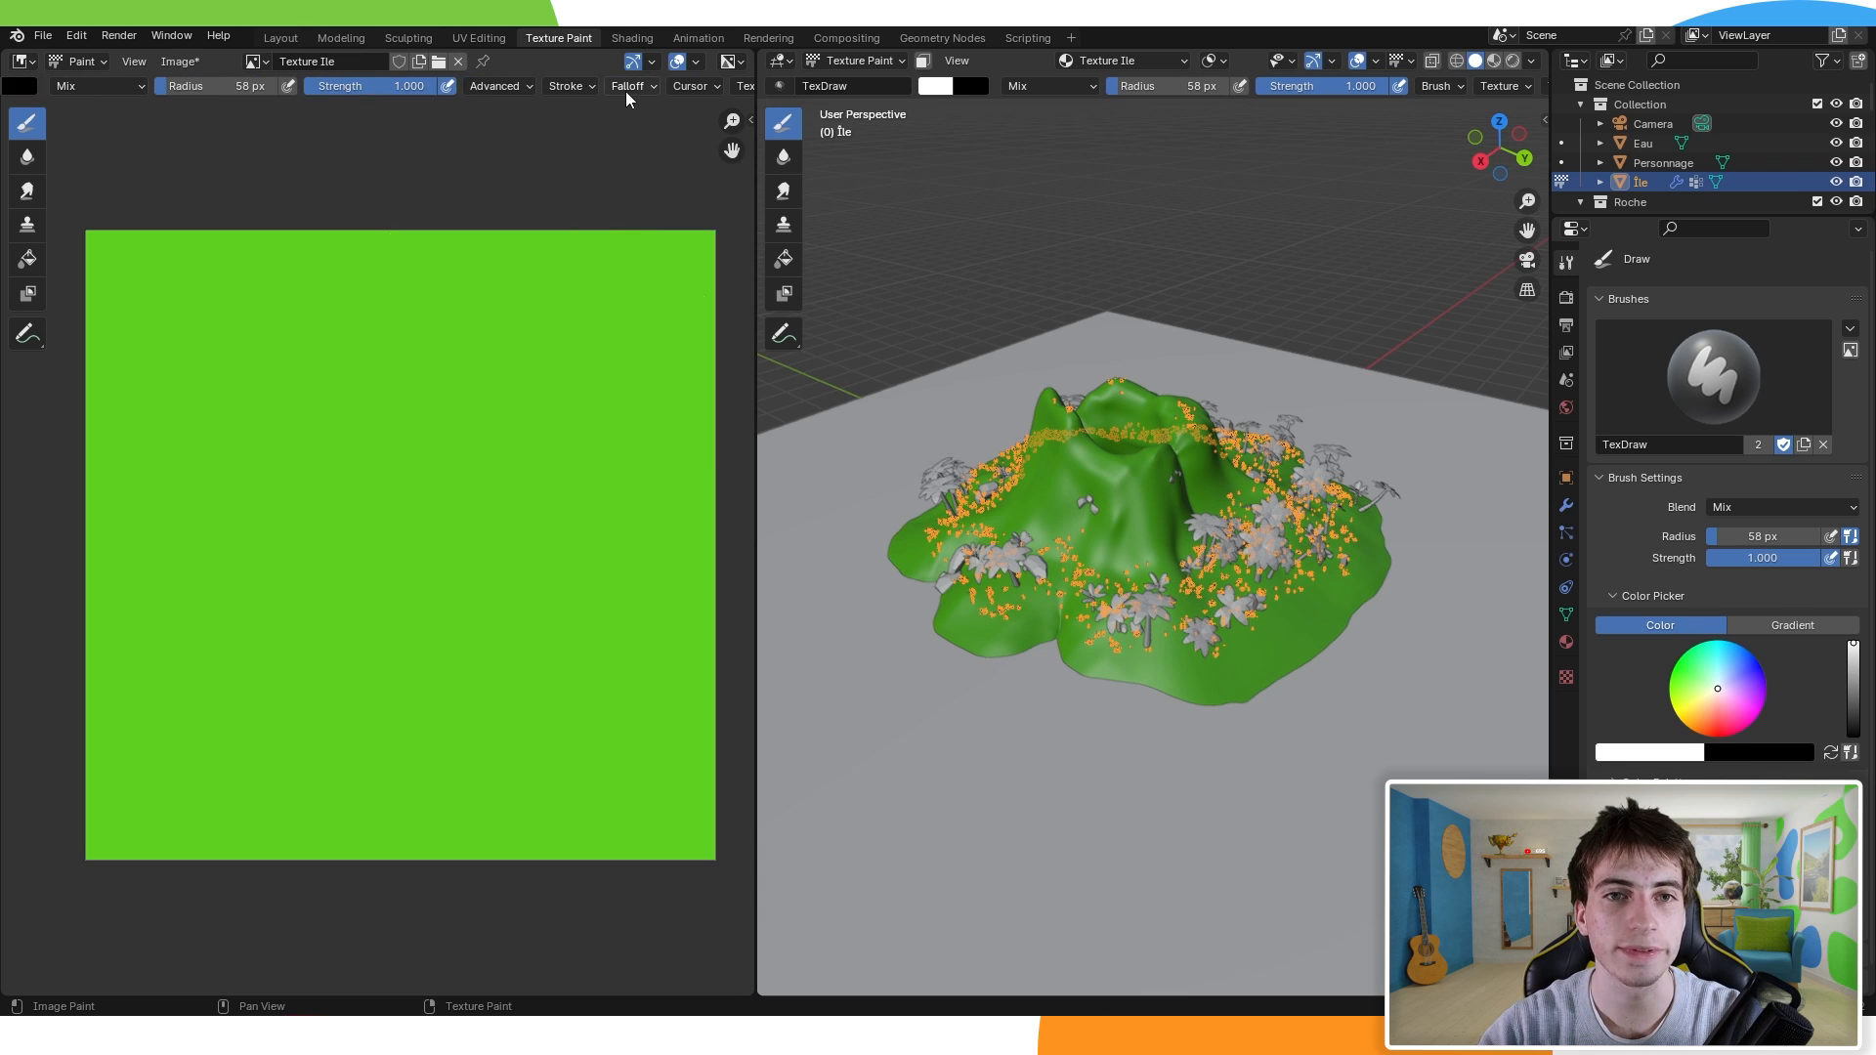
left_click(608, 87)
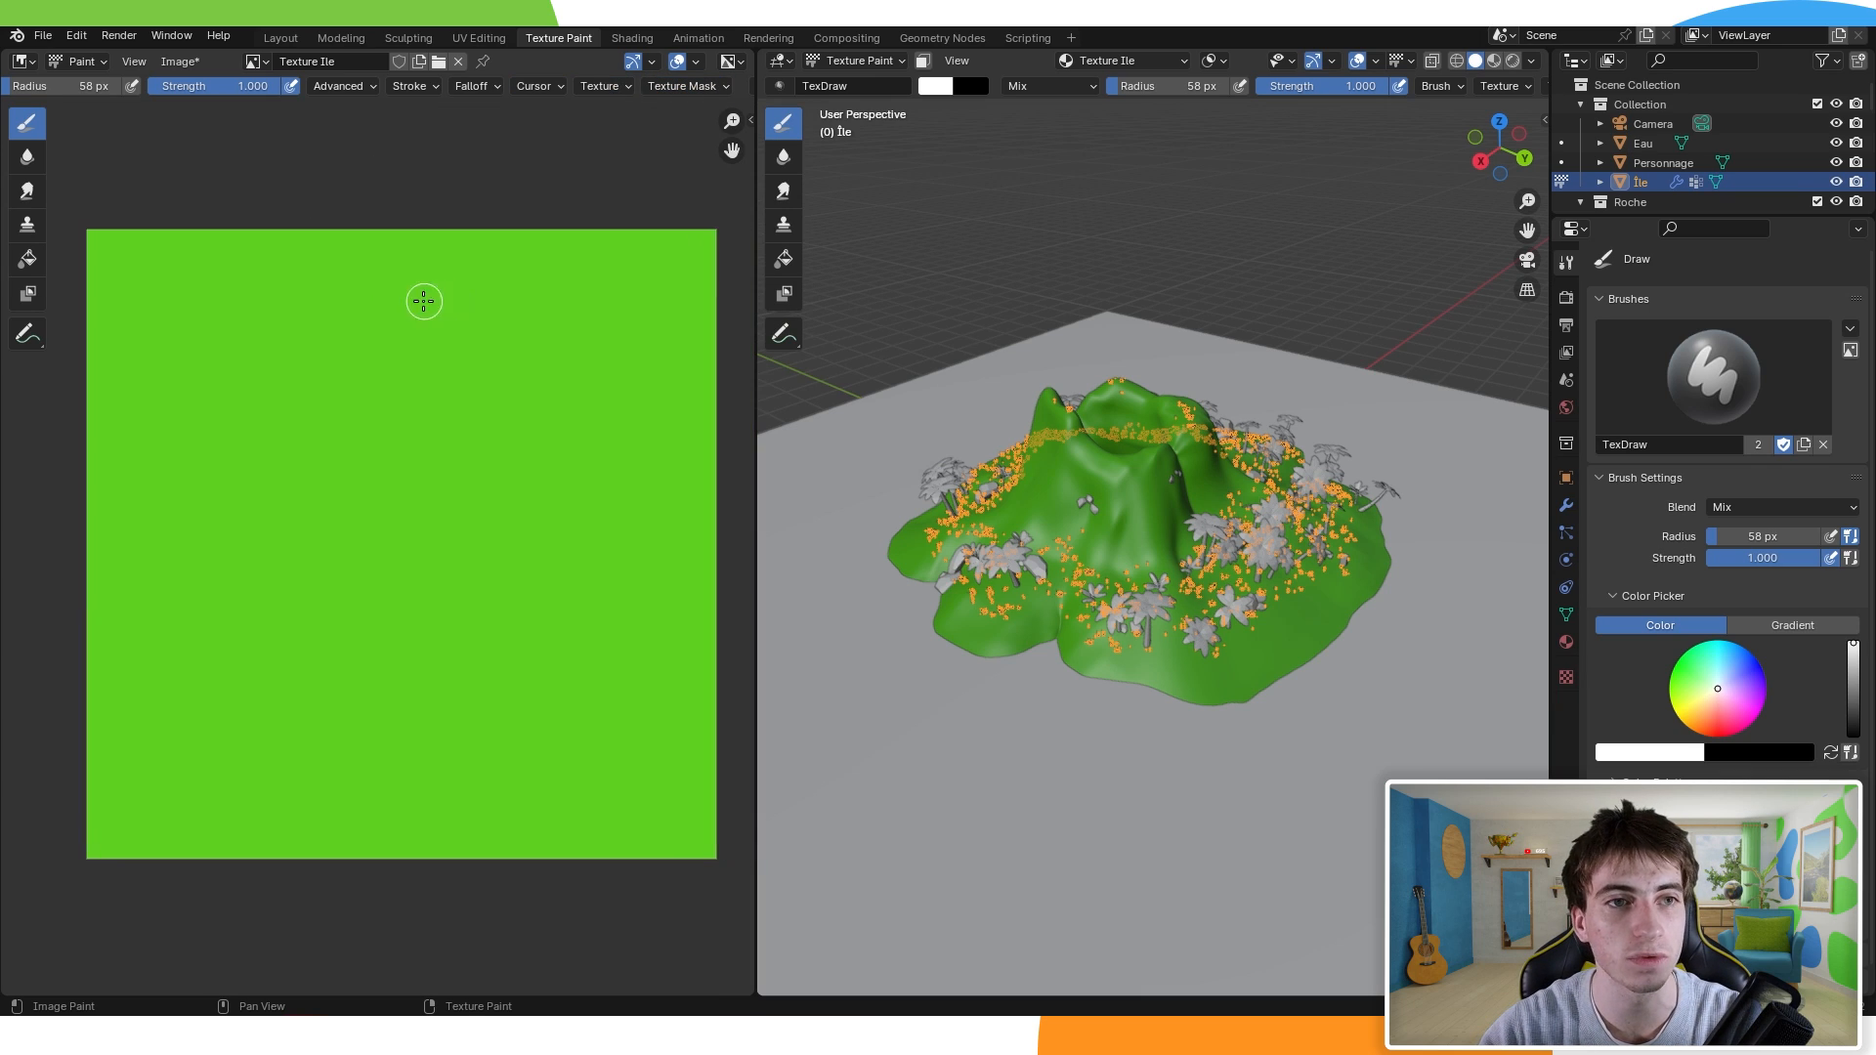
Step: Set the paint brush colour to a sandy yellow with saturation about 0.81 and full value
scroll(420, 298, "down", 1)
scroll(248, 88, "up", 5)
left_click(179, 86)
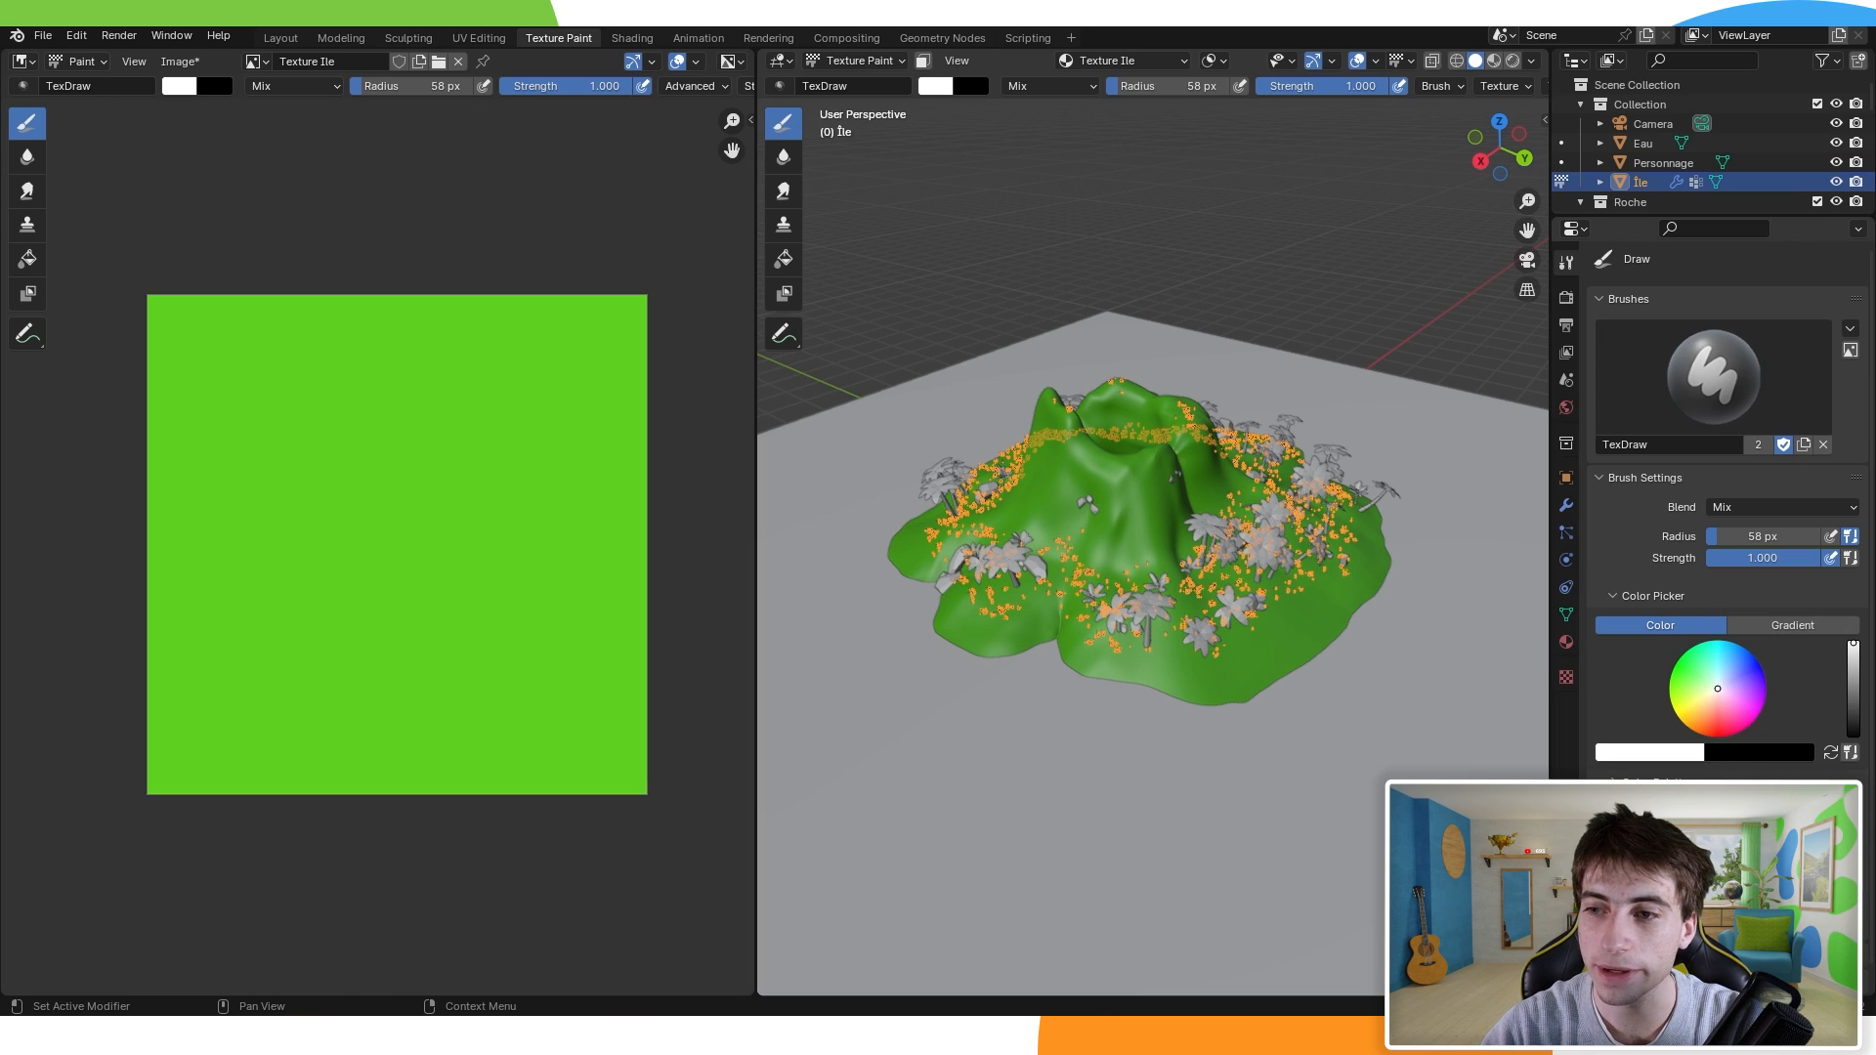
scroll(549, 86, "down", 5)
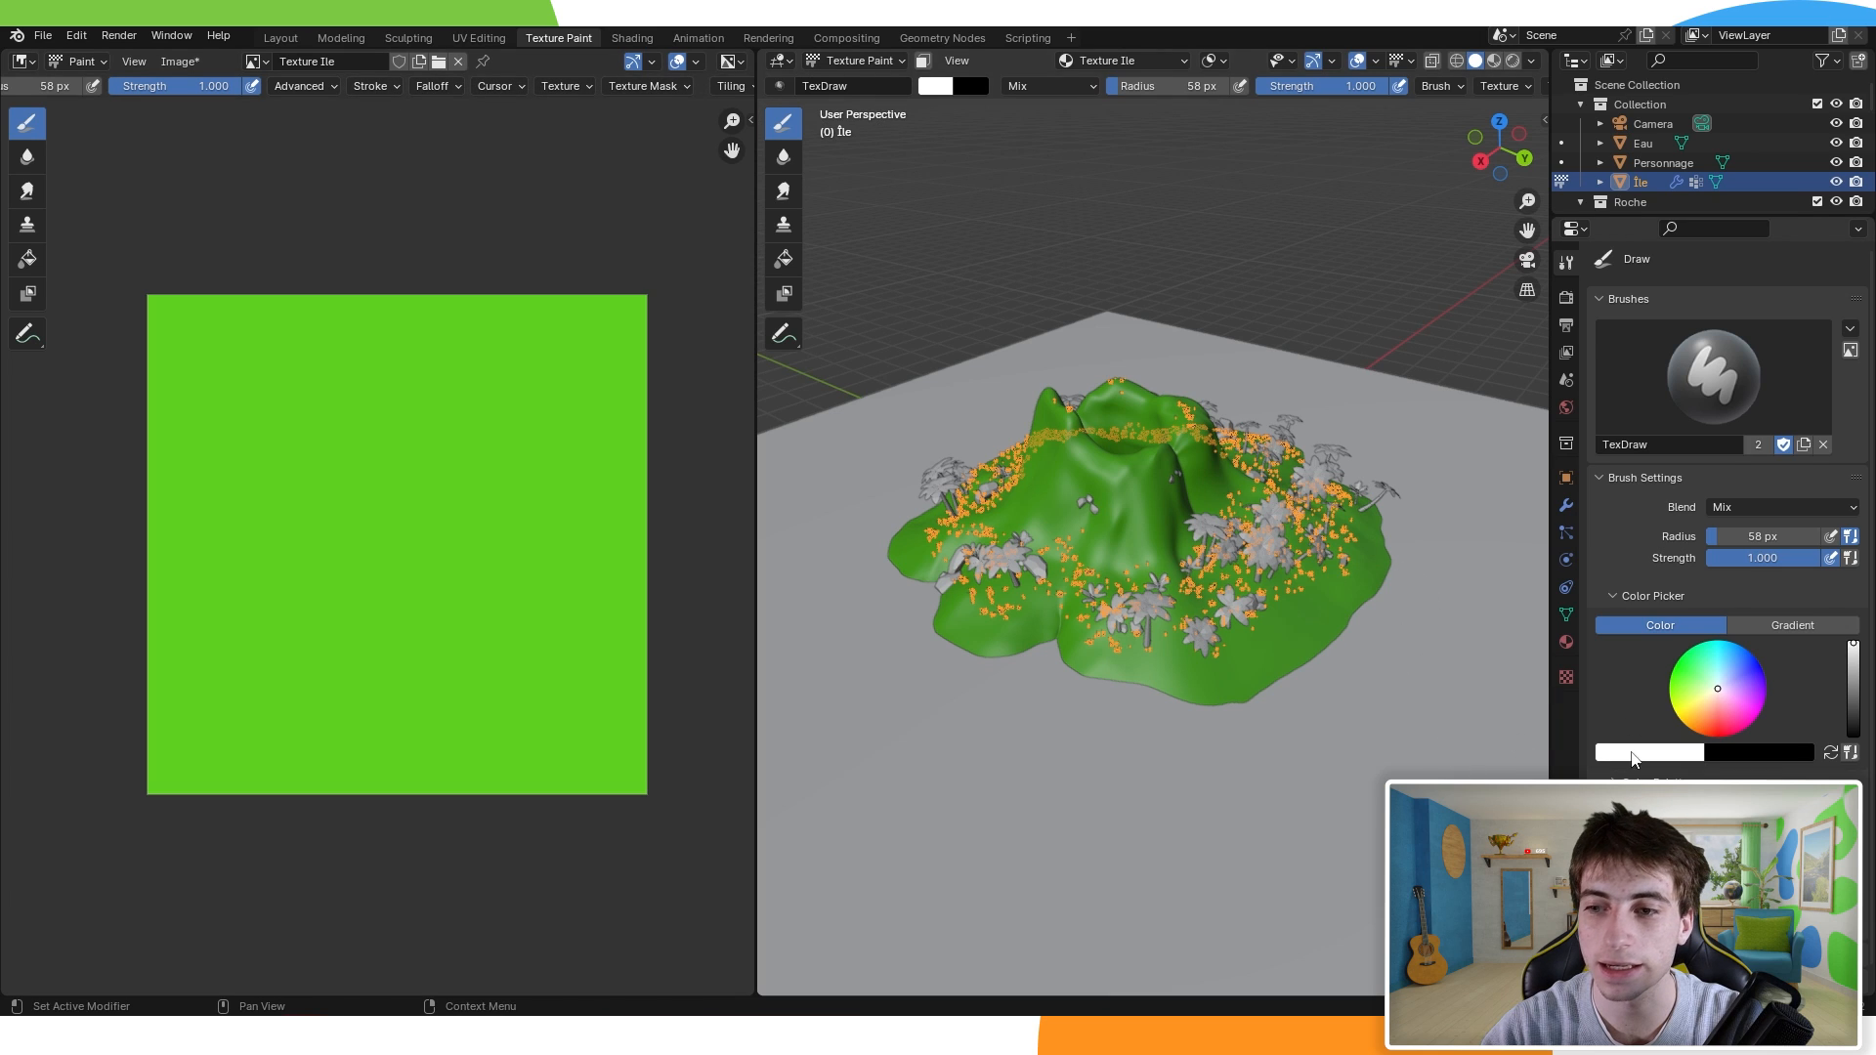
mouse_move(1270, 598)
middle_mouse_down()
mouse_move(1309, 605)
mouse_move(1270, 630)
mouse_move(1250, 596)
mouse_move(1302, 661)
middle_mouse_up()
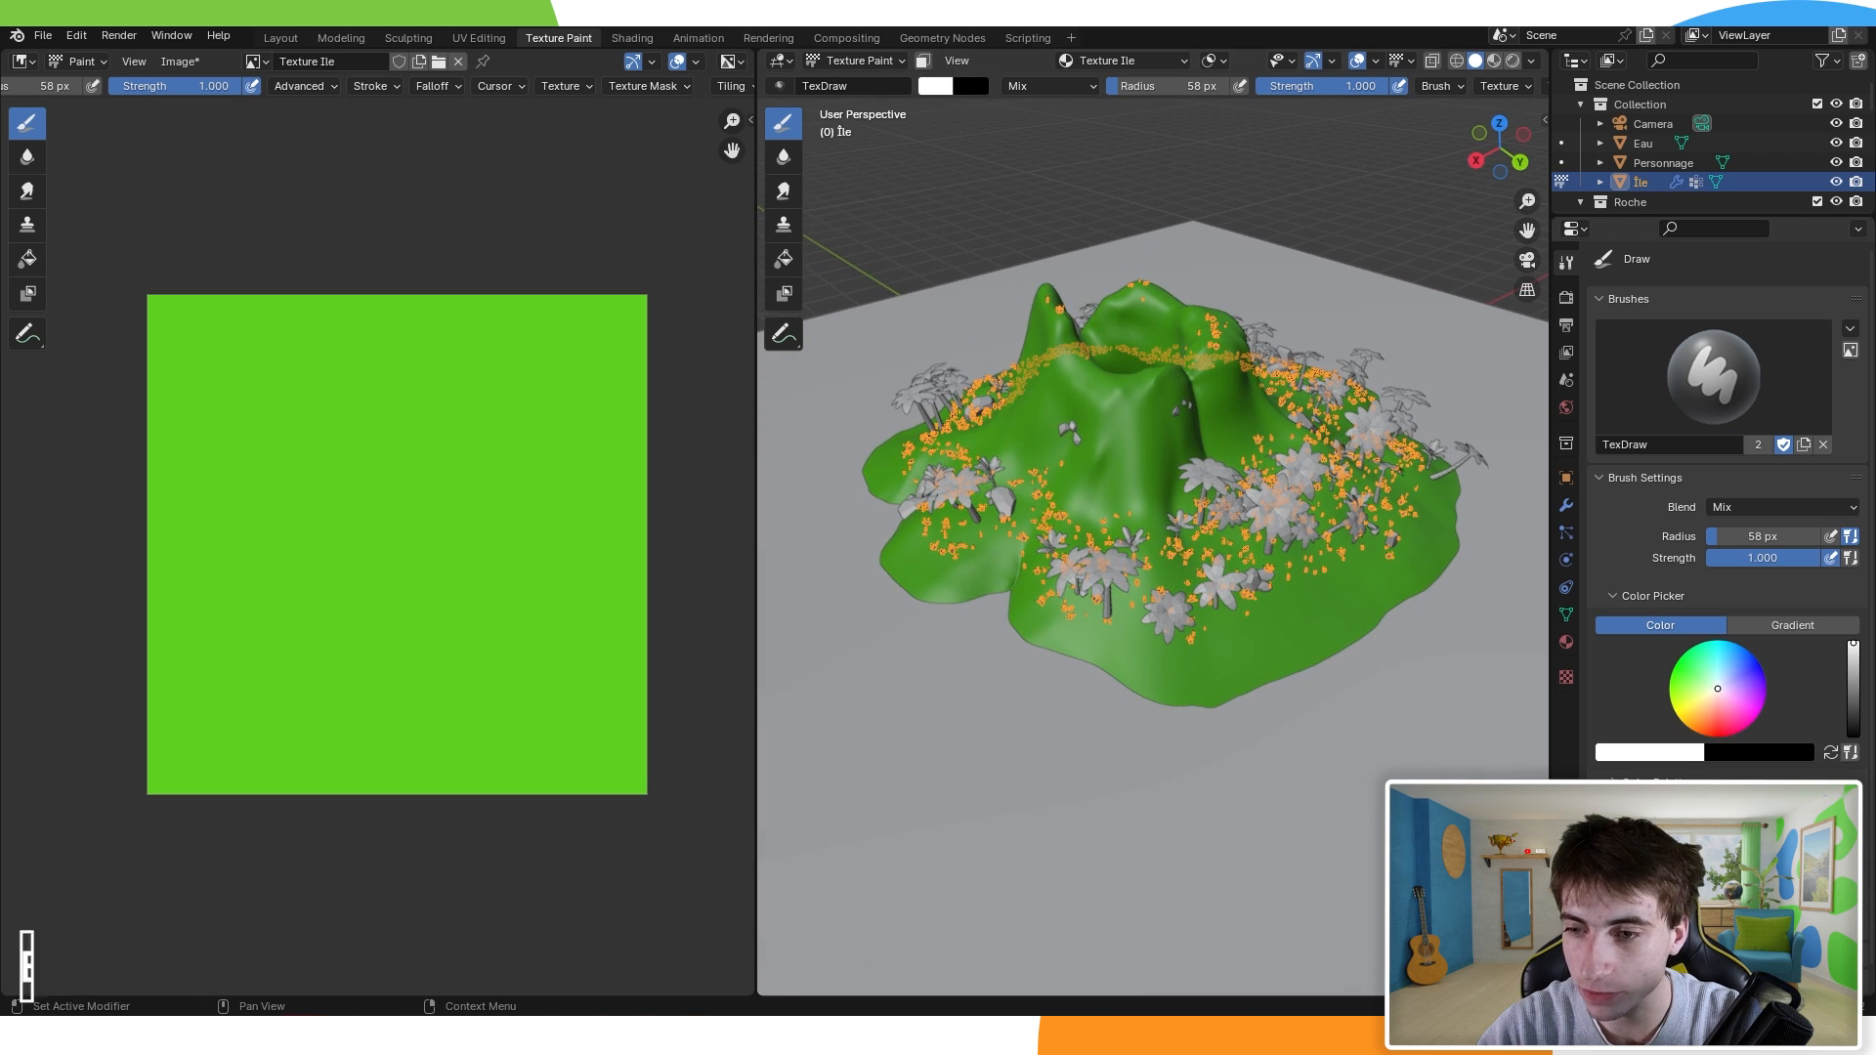
left_click(1689, 703)
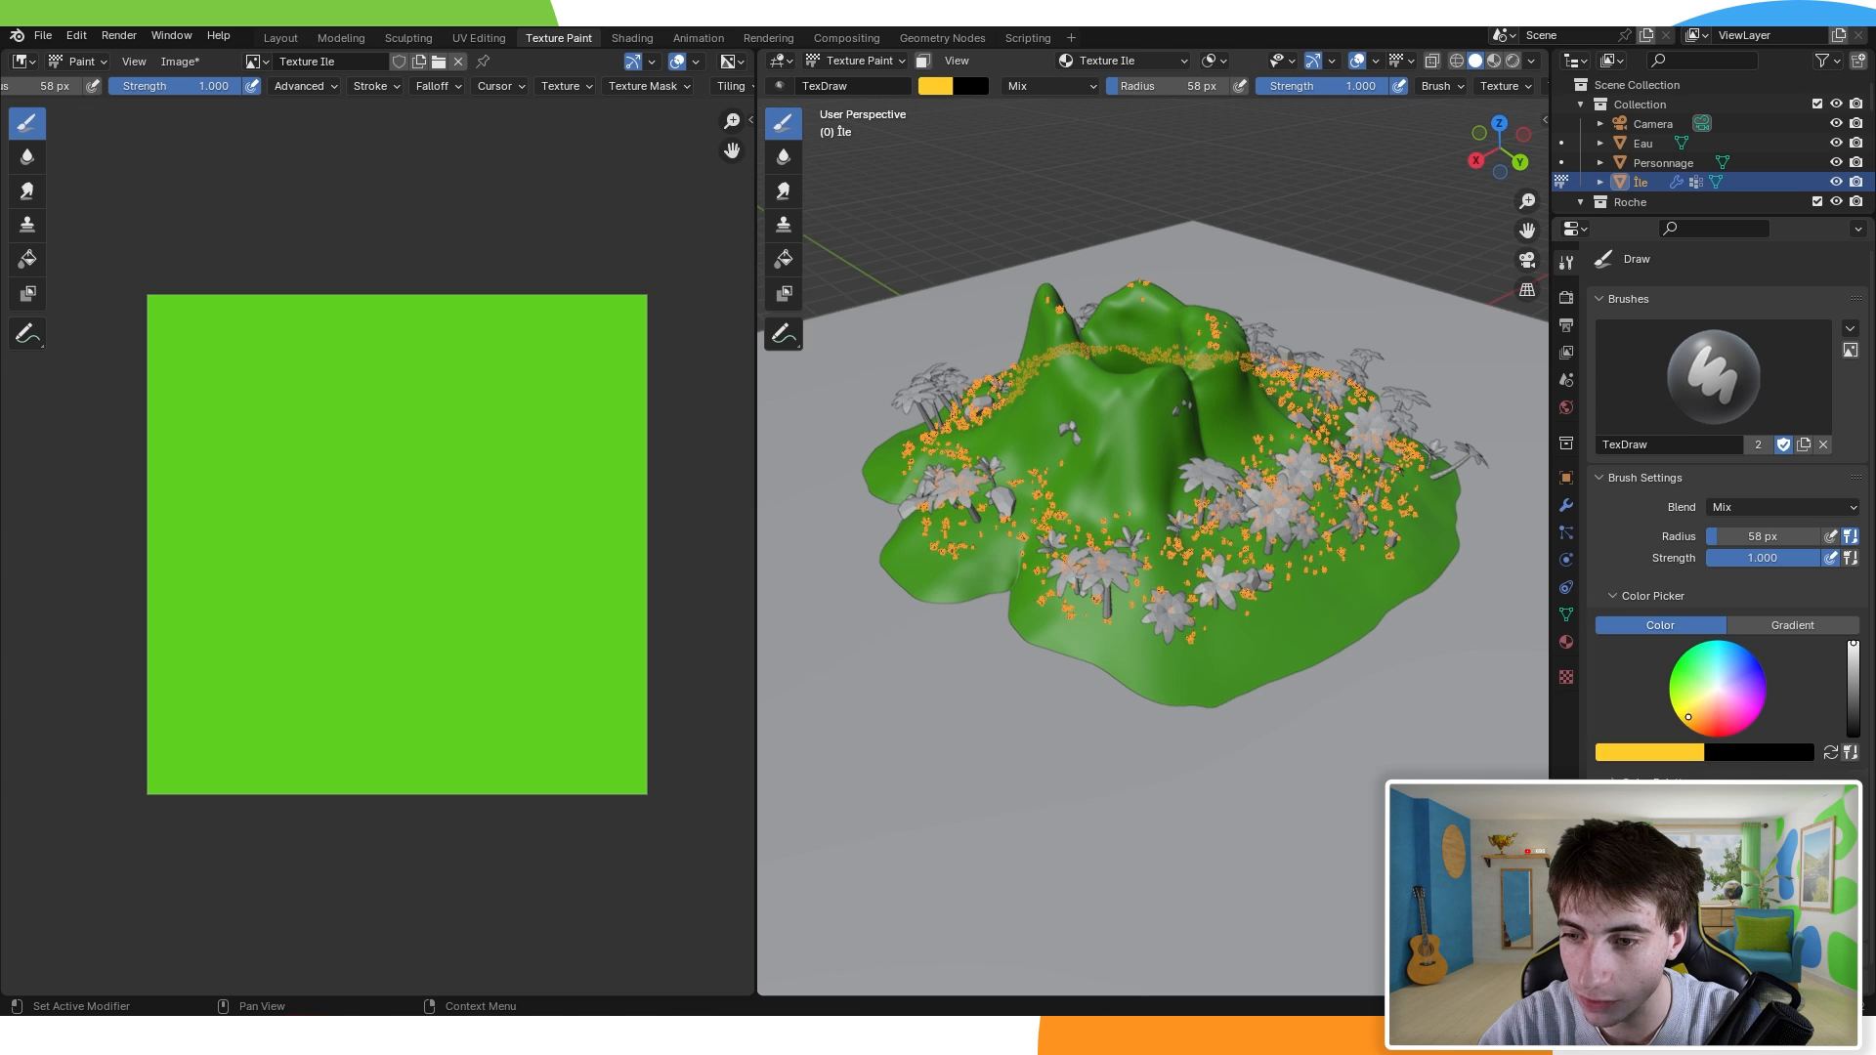
Step: Paint a yellow sand band along one side of the island's shoreline with the 58 px brush
scroll(1075, 635, "up", 3)
middle_click_drag(964, 556, 1123, 509)
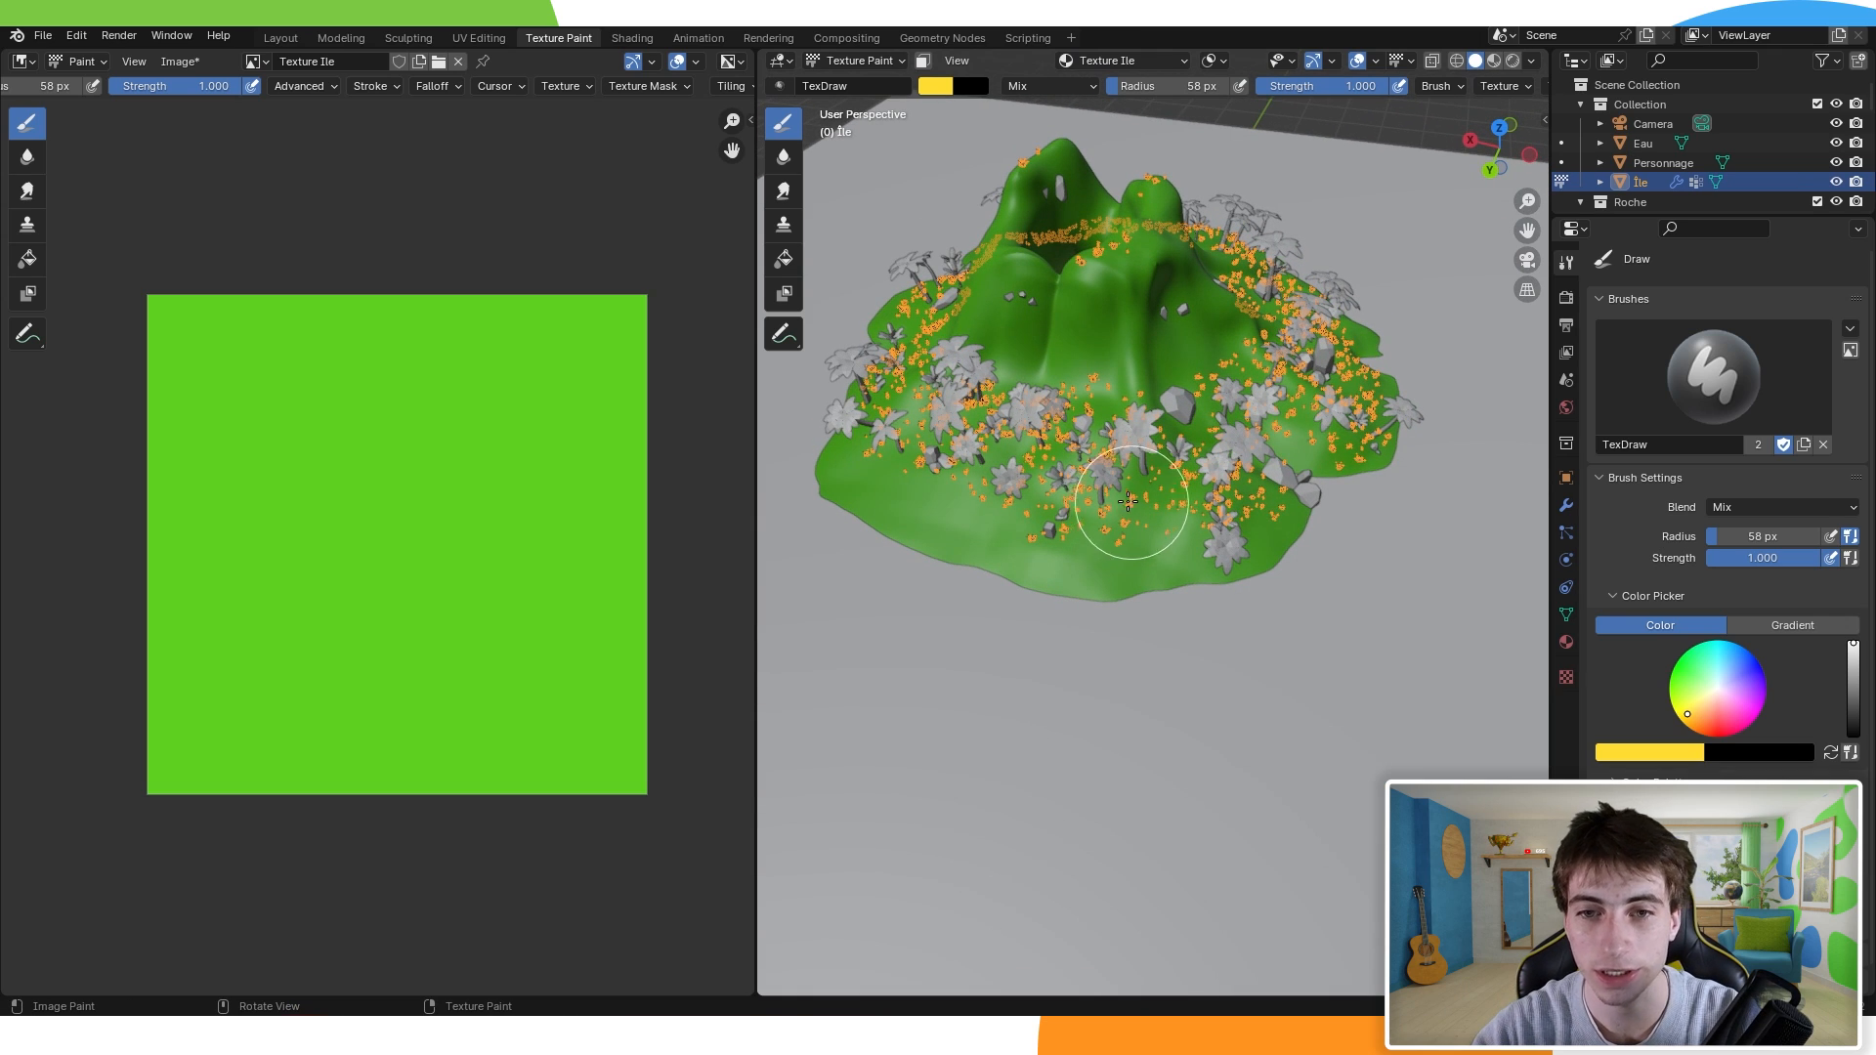
scroll(1130, 508, "up", 2)
mouse_move(917, 528)
middle_mouse_down("shift")
mouse_move(1181, 510)
mouse_move(1193, 548)
mouse_move(1130, 544)
mouse_move(923, 449)
mouse_move(1029, 427)
middle_mouse_up("shift")
mouse_move(1049, 415)
left_mouse_down()
mouse_move(1161, 566)
mouse_move(1189, 671)
mouse_move(1310, 758)
mouse_move(1436, 723)
left_mouse_up()
mouse_move(1436, 723)
middle_mouse_down()
mouse_move(1504, 694)
mouse_move(1053, 622)
middle_mouse_up()
mouse_move(1053, 622)
left_mouse_down()
mouse_move(1017, 598)
mouse_move(1352, 774)
left_mouse_up()
mouse_move(1352, 775)
middle_mouse_down()
mouse_move(898, 622)
mouse_move(988, 605)
middle_mouse_up()
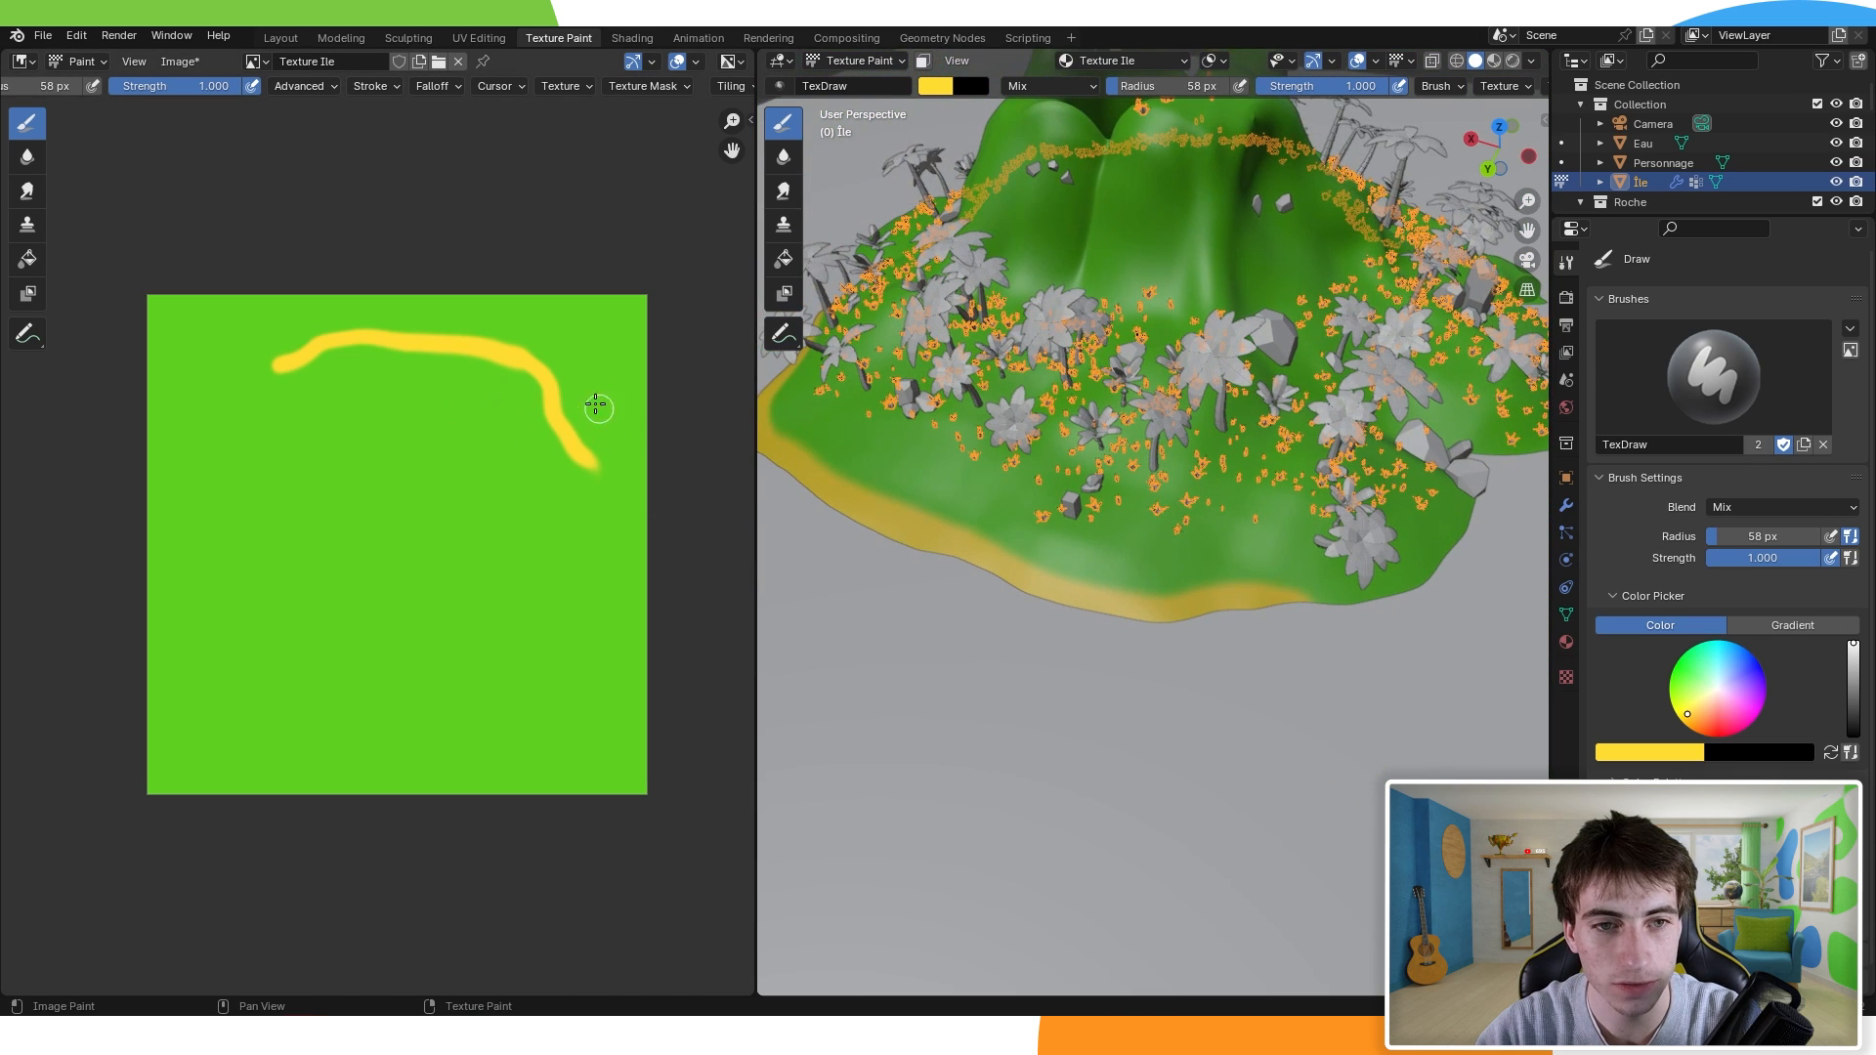
mouse_move(1243, 623)
left_mouse_down()
mouse_move(1306, 607)
mouse_move(1486, 494)
mouse_move(1486, 519)
left_mouse_up()
mouse_move(1486, 519)
middle_mouse_down()
mouse_move(1390, 566)
mouse_move(1256, 586)
middle_mouse_up()
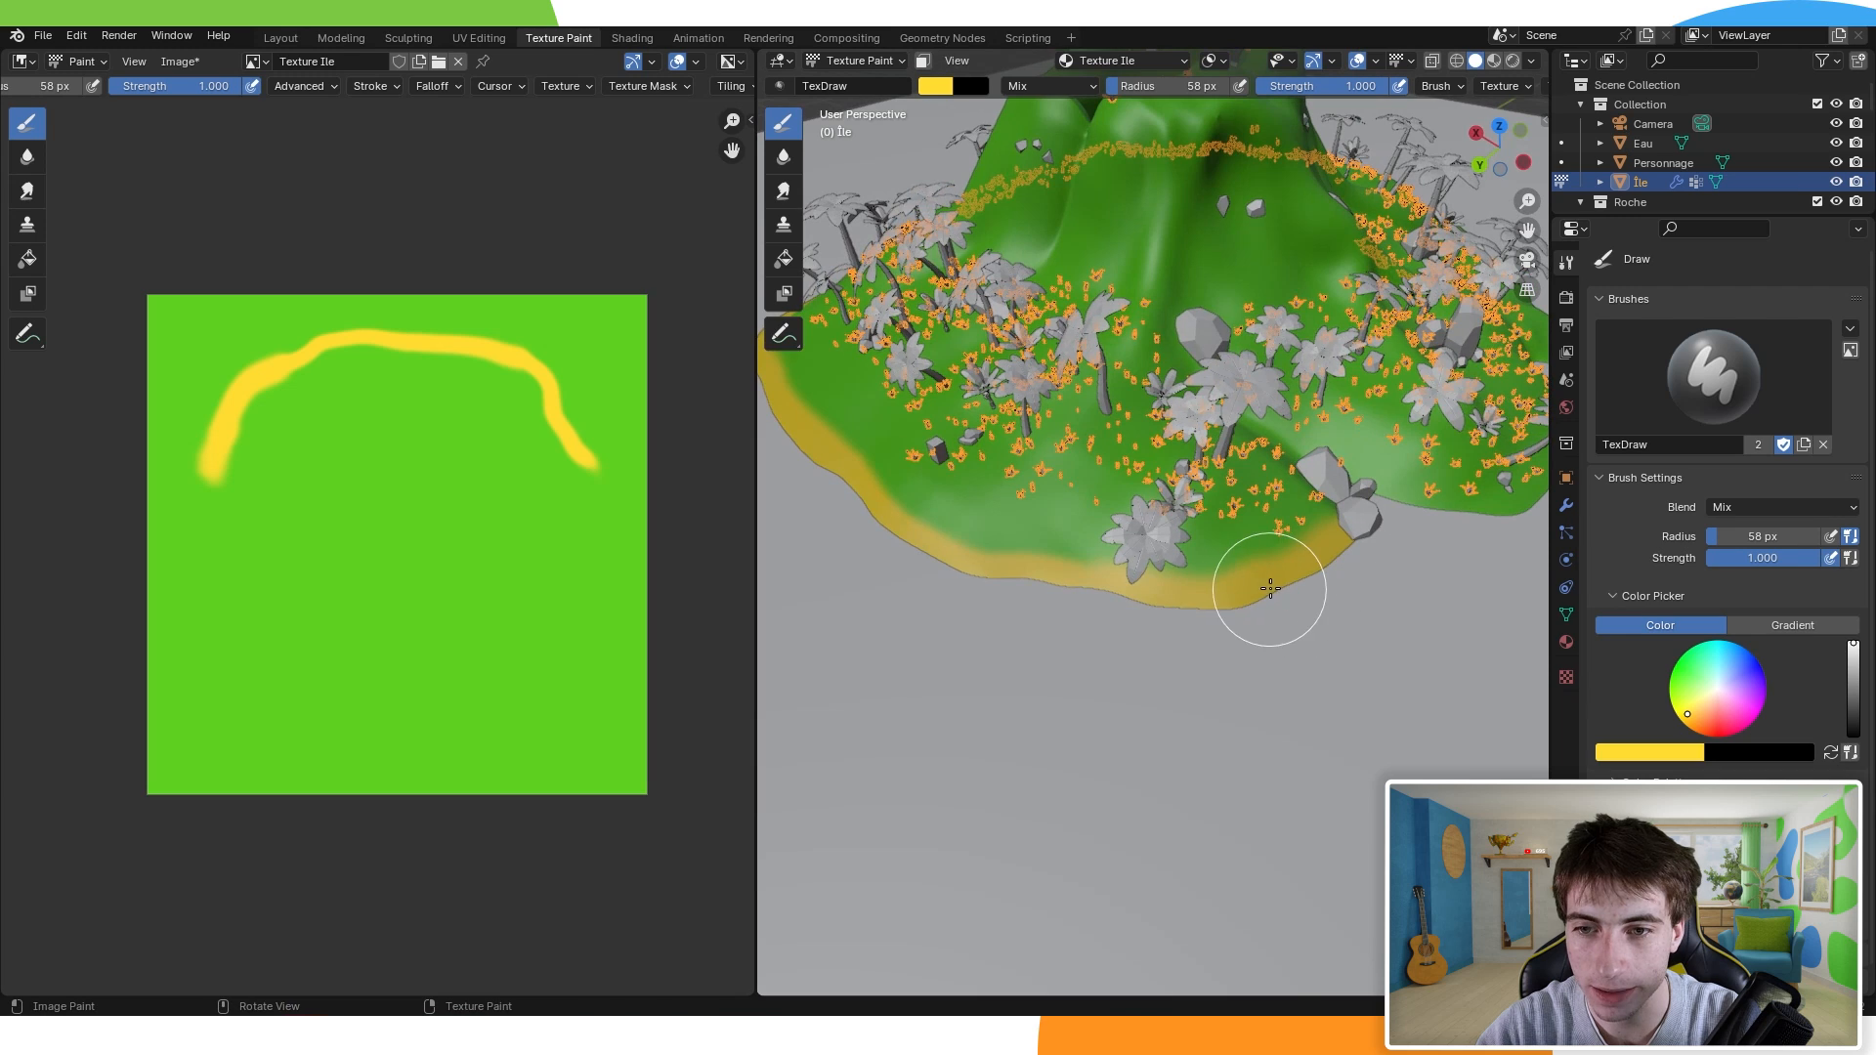
Step: Widen the yellow sand band inland along the painted shoreline to form a broader beach
left_click_drag(1179, 572, 1206, 586)
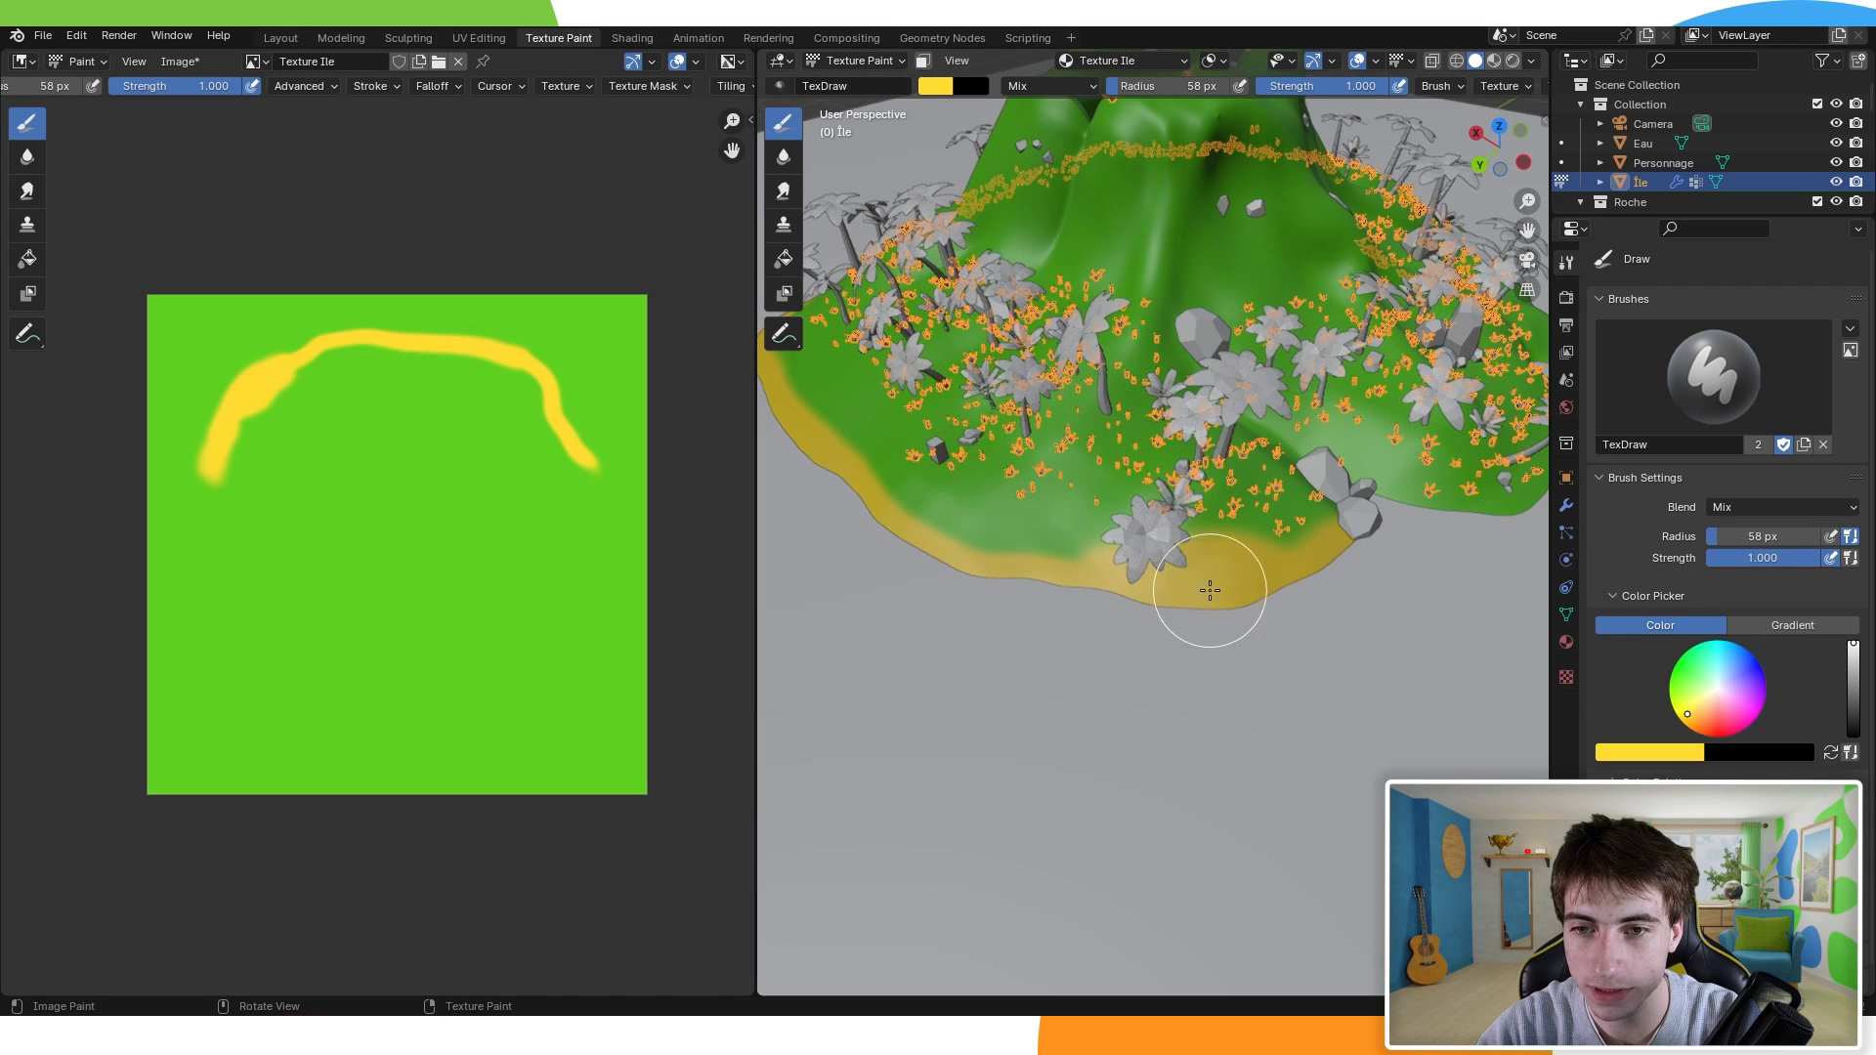
scroll(1156, 476, "up", 2)
middle_click_drag(1112, 445, 1235, 599)
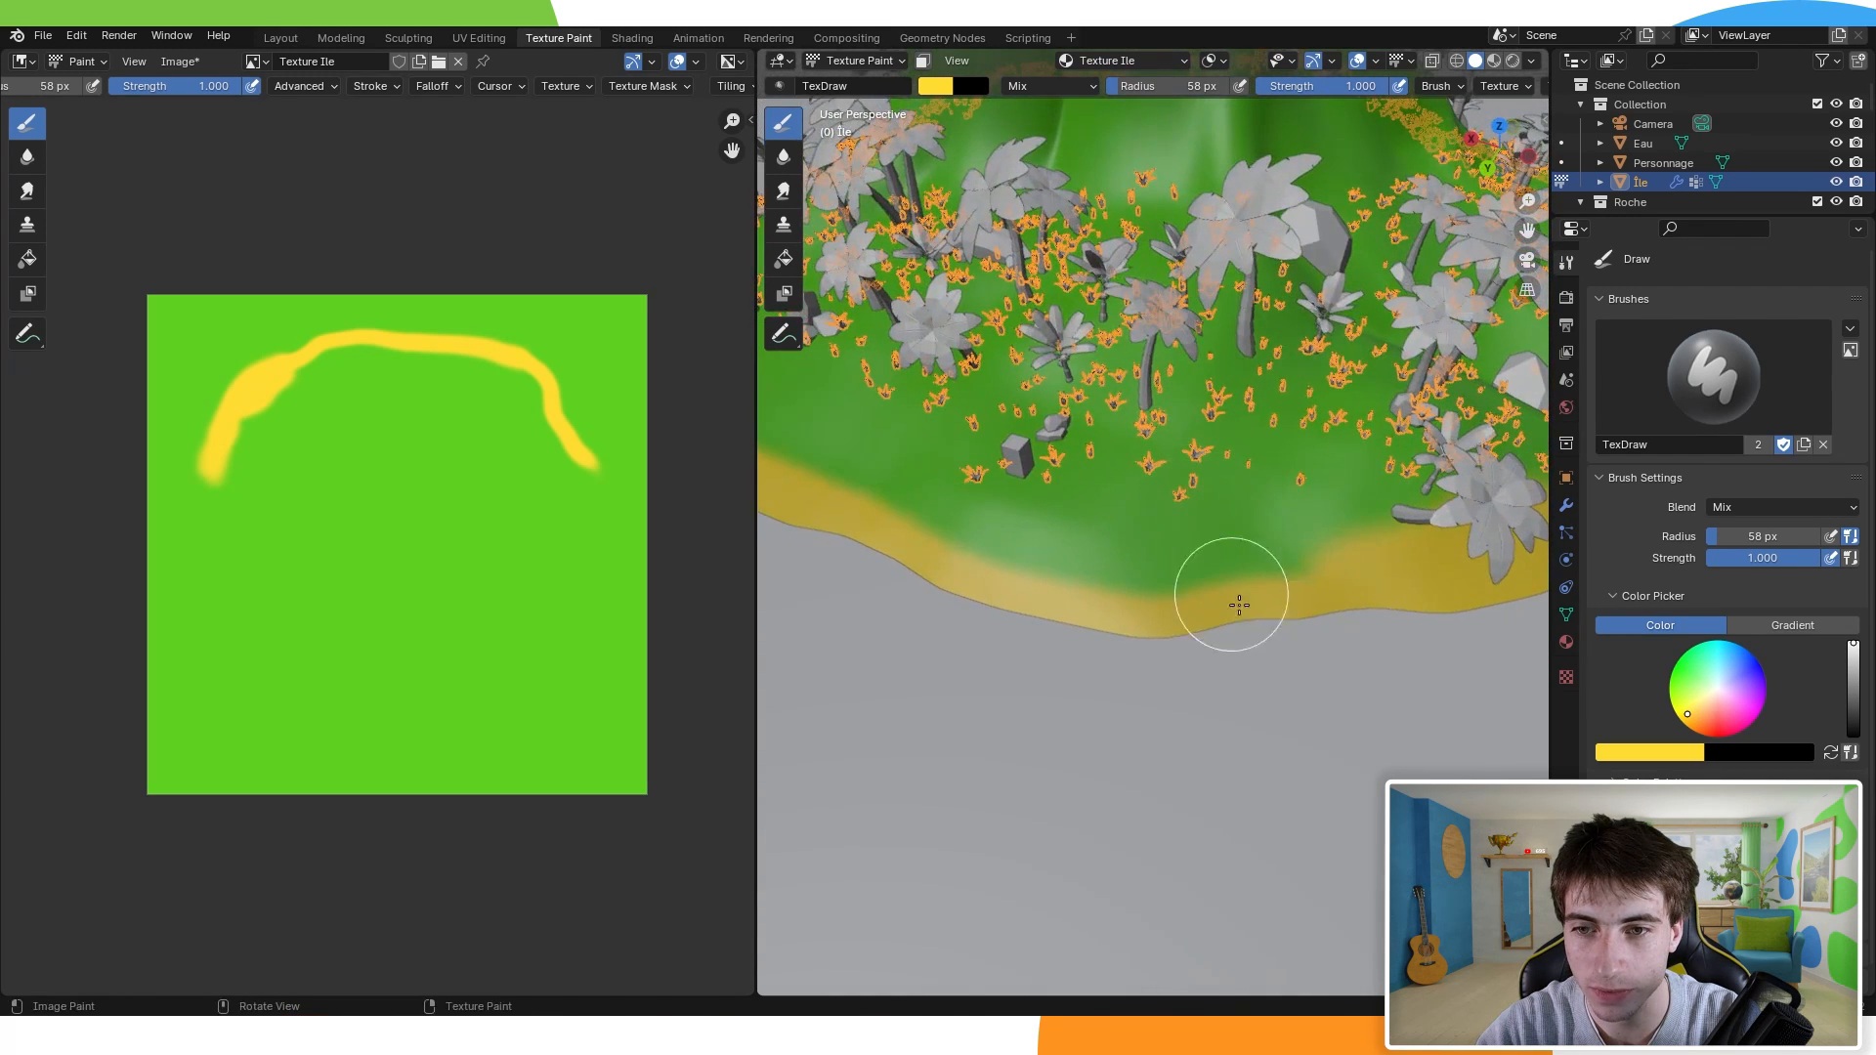
mouse_move(1289, 568)
left_mouse_down()
mouse_move(1215, 553)
mouse_move(1122, 586)
mouse_move(958, 566)
mouse_move(1089, 584)
mouse_move(1117, 557)
mouse_move(958, 531)
mouse_move(1120, 564)
left_mouse_up()
mouse_move(1227, 584)
middle_mouse_down()
mouse_move(1055, 574)
mouse_move(1181, 607)
middle_mouse_up()
mouse_move(1181, 607)
left_mouse_down()
mouse_move(992, 507)
mouse_move(766, 494)
mouse_move(1139, 578)
mouse_move(1009, 586)
left_mouse_up()
scroll(1009, 586, "up", 2)
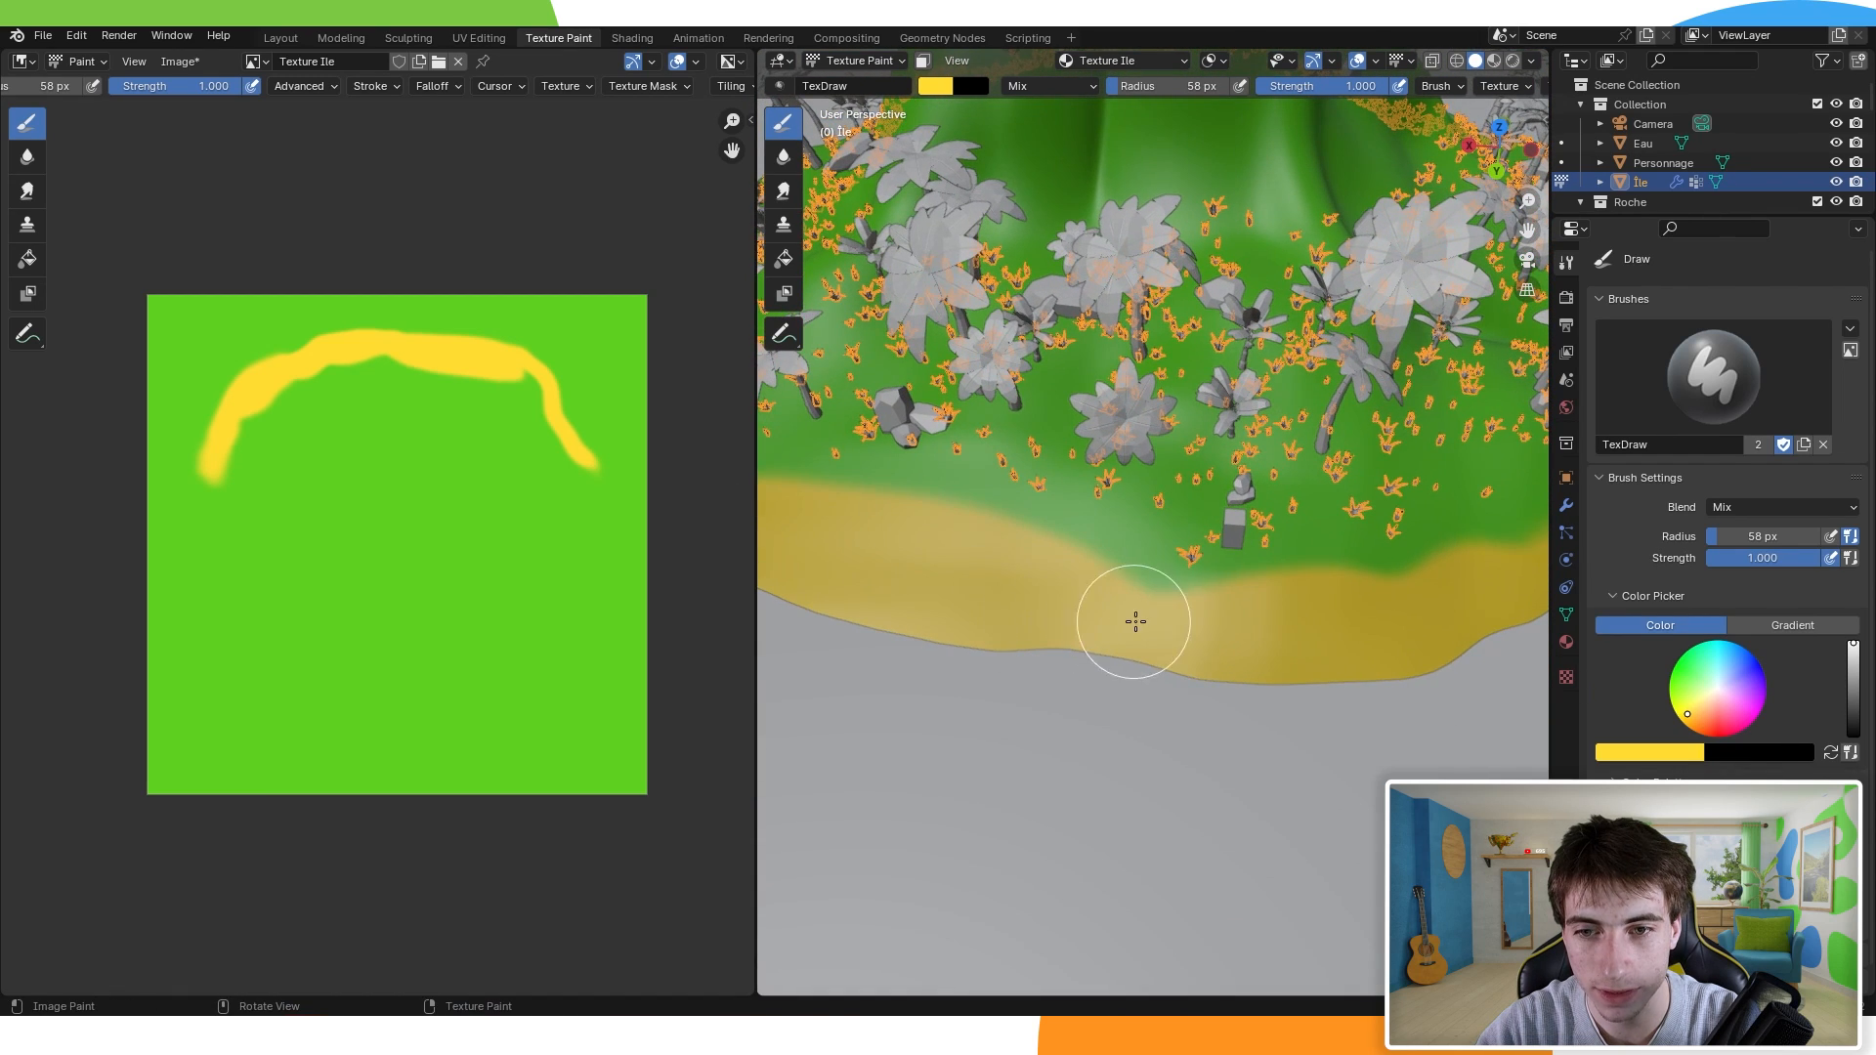
middle_click_drag(1193, 607, 1025, 627)
left_click_drag(945, 624, 817, 567)
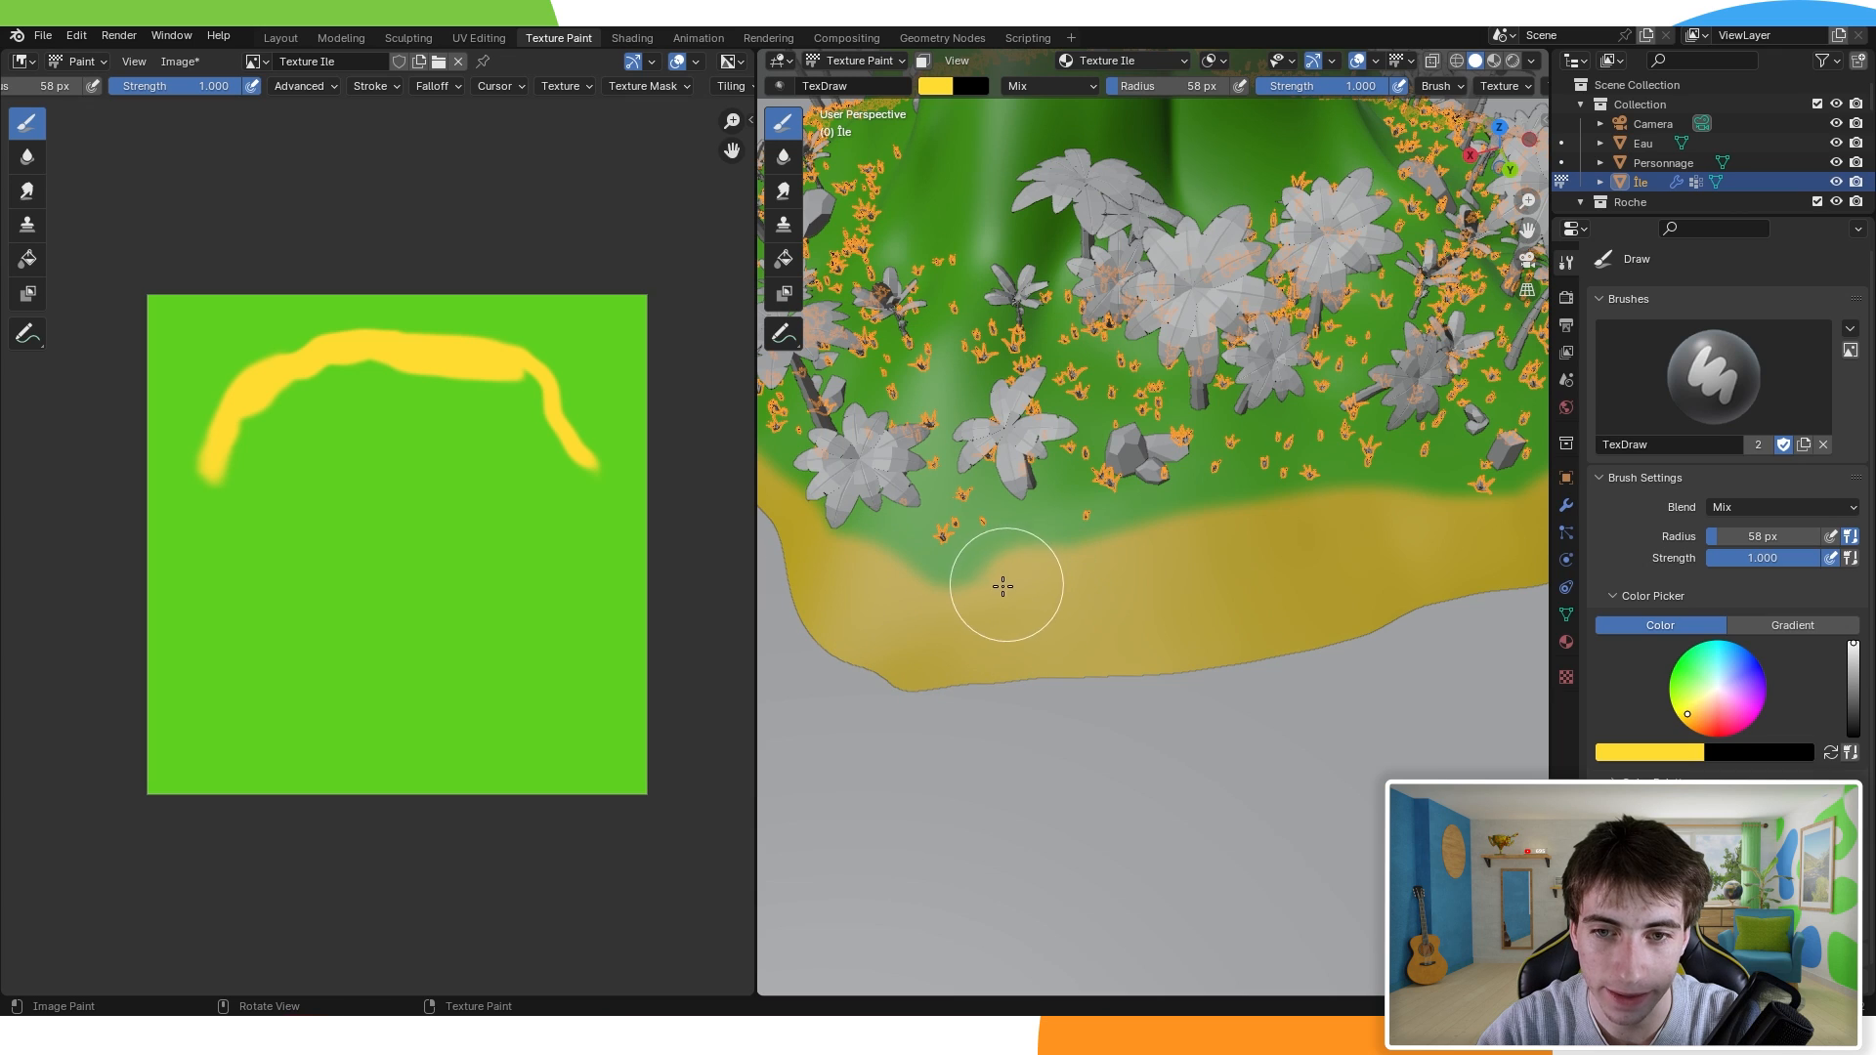
left_click_drag(922, 595, 1018, 579)
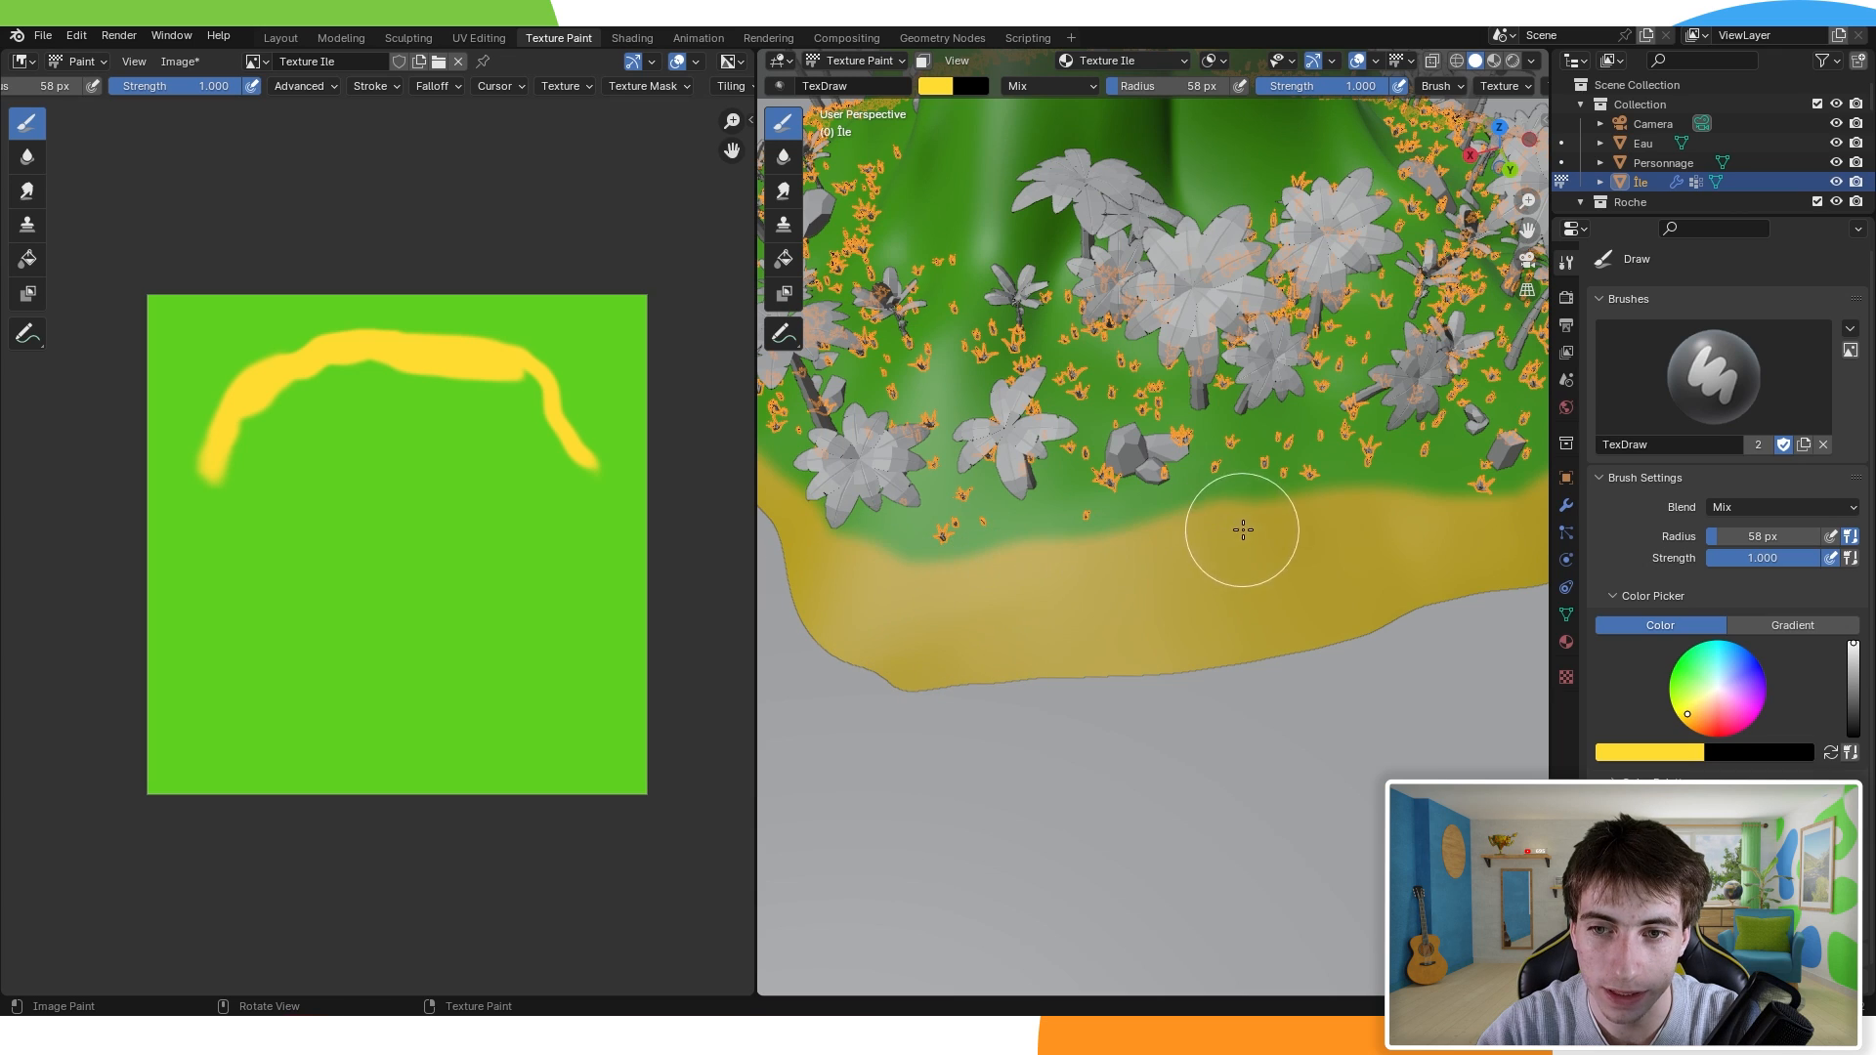
Step: Extend the yellow sand band around the remaining coast of the island
scroll(1336, 590, "down", 5)
middle_click_drag(1269, 590, 1185, 574)
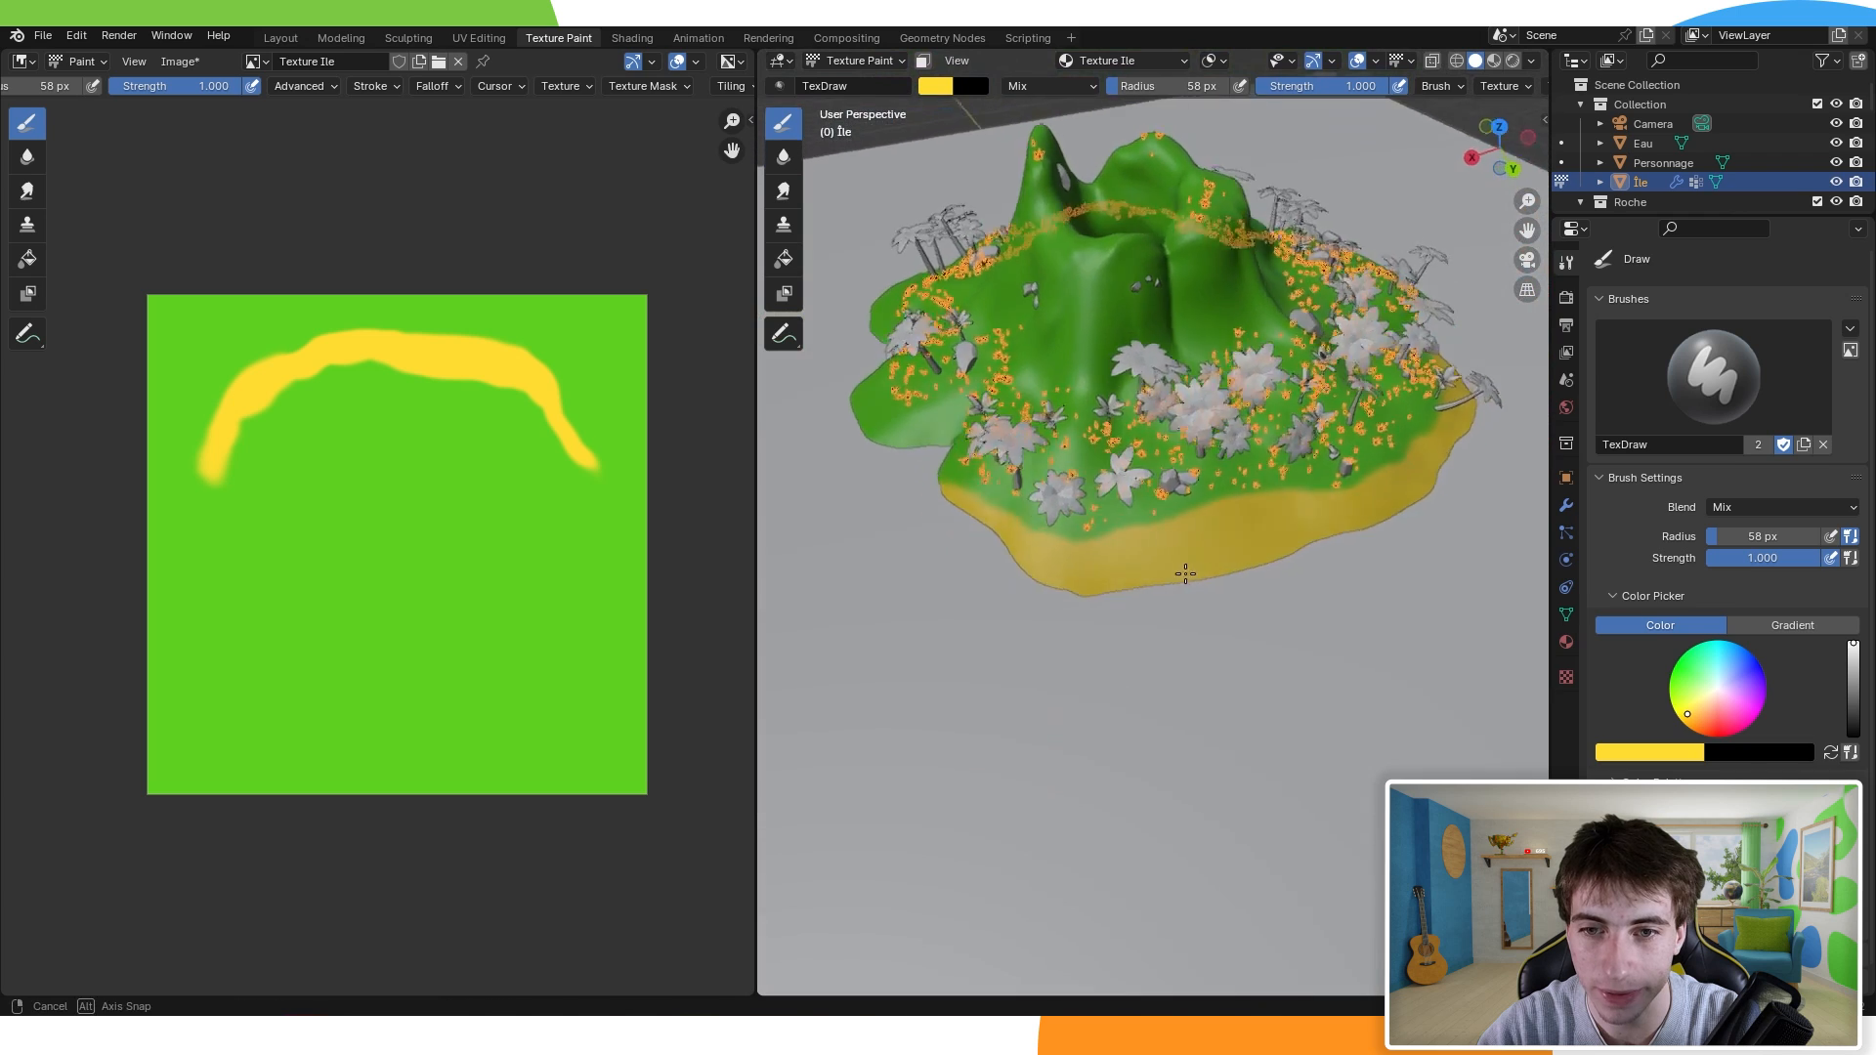
scroll(1020, 552, "up", 6)
left_click_drag(1036, 538, 956, 576)
middle_click_drag(1022, 577, 1037, 568)
mouse_move(1037, 567)
left_mouse_down()
mouse_move(1019, 531)
mouse_move(965, 562)
left_mouse_up()
middle_click_drag(965, 562, 1269, 670)
mouse_move(1332, 670)
left_mouse_down()
mouse_move(1193, 678)
mouse_move(1026, 645)
mouse_move(892, 712)
mouse_move(955, 712)
left_mouse_up()
scroll(1082, 679, "down", 5)
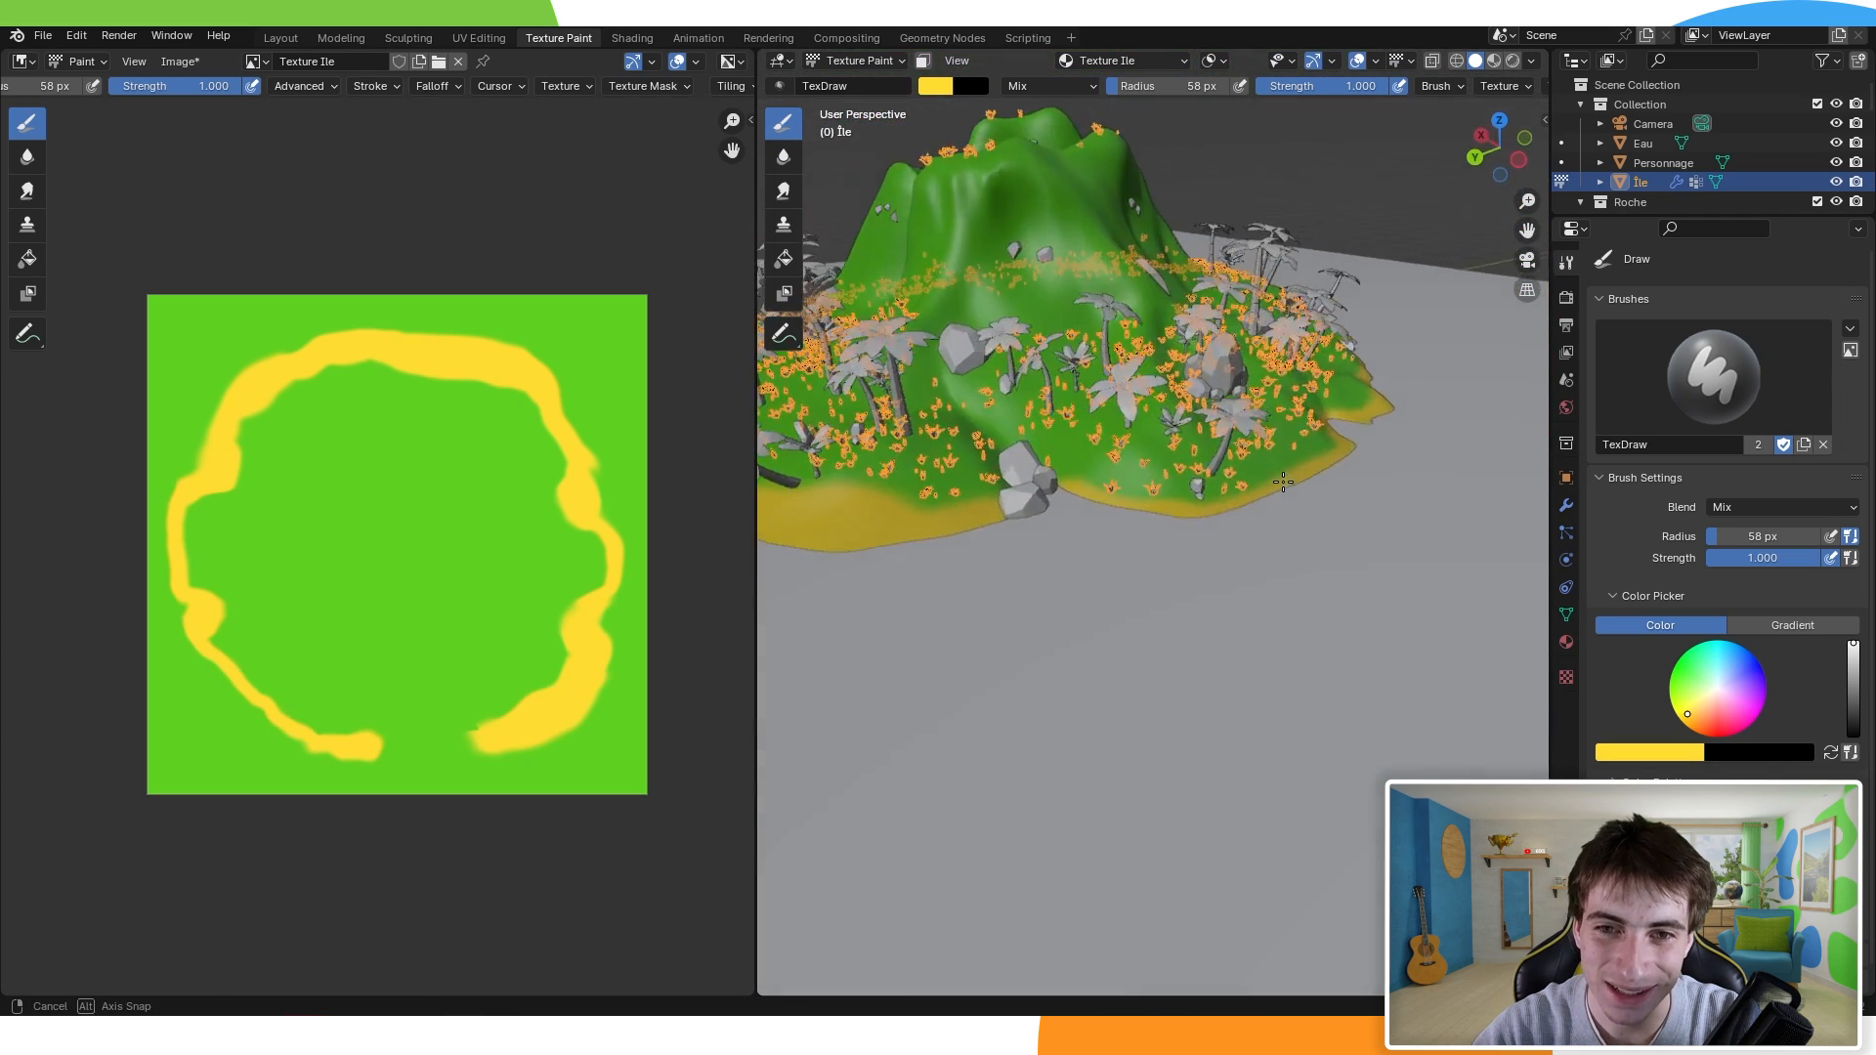
Step: Paint a yellow stroke running inland from the broad beach into the green area
middle_click_drag(1211, 469, 1334, 536)
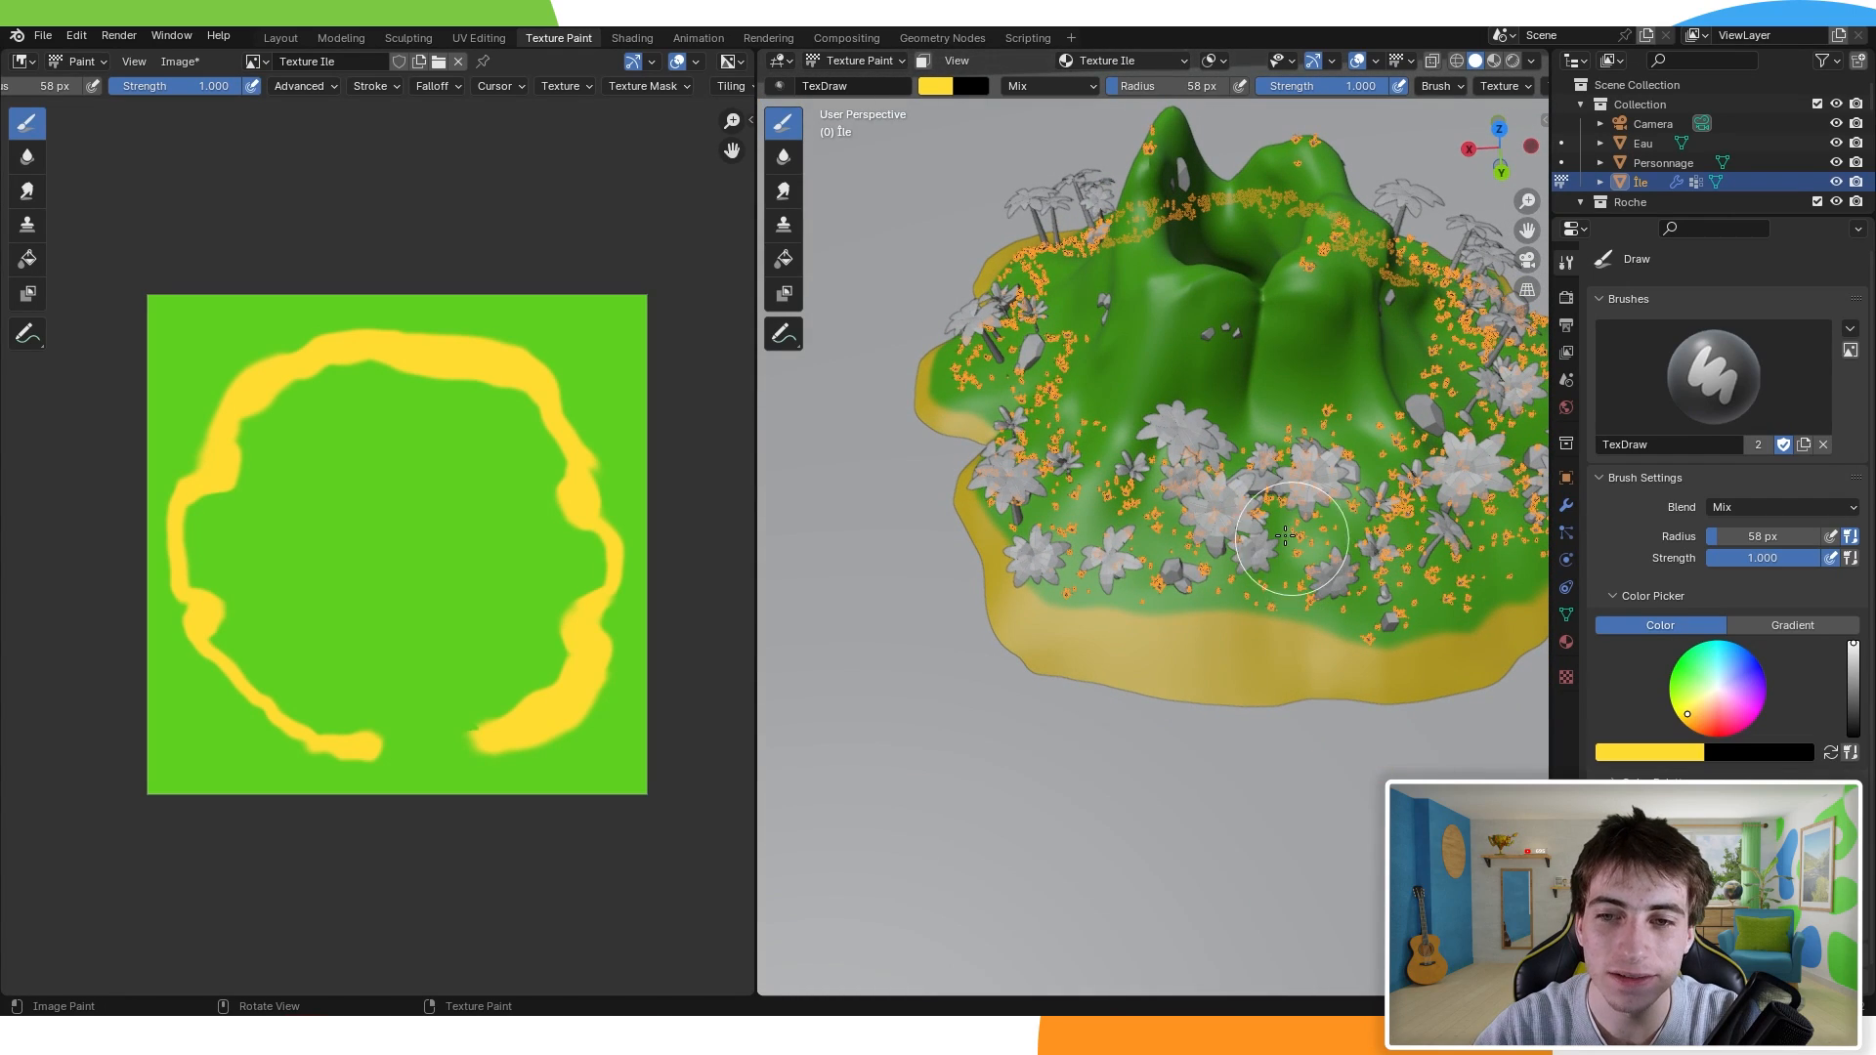
scroll(1143, 602, "up", 3)
left_click_drag(1153, 668, 1284, 584)
middle_click_drag(1291, 729, 1240, 640)
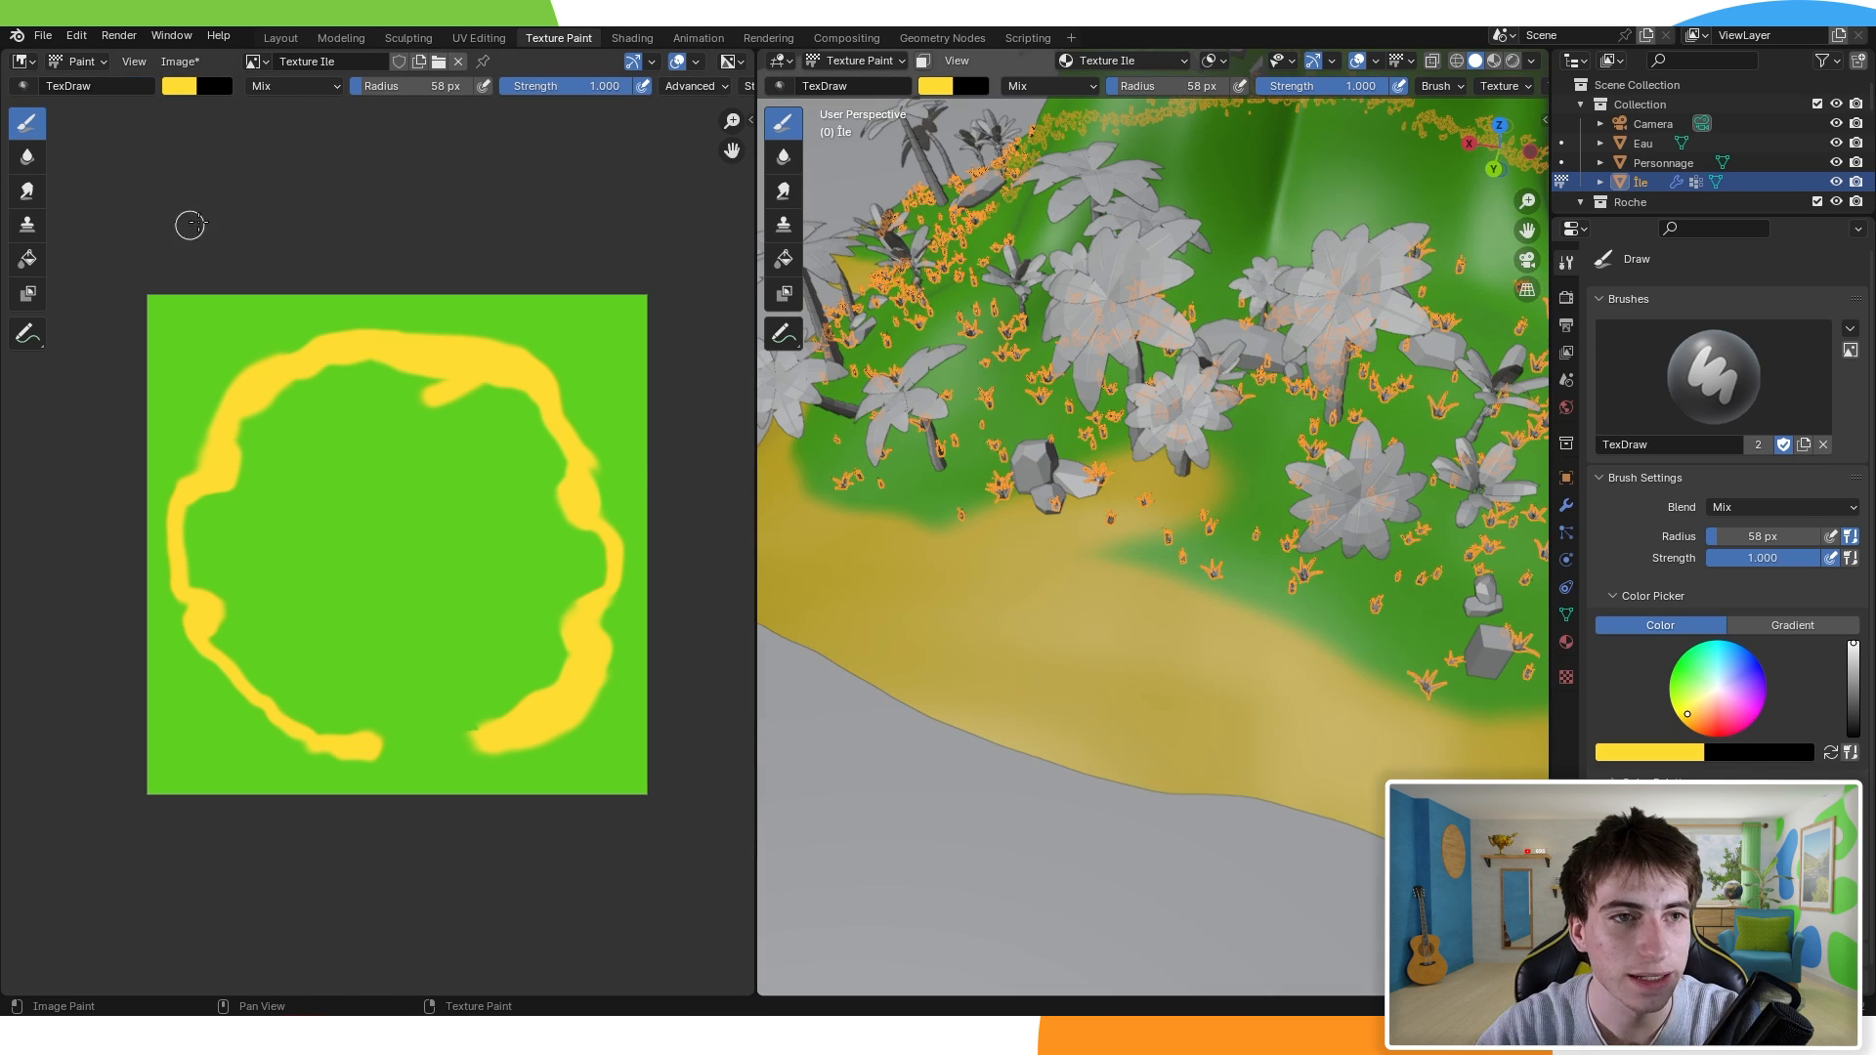
Step: Sample the green from the flat texture as the brush colour
left_click(188, 88)
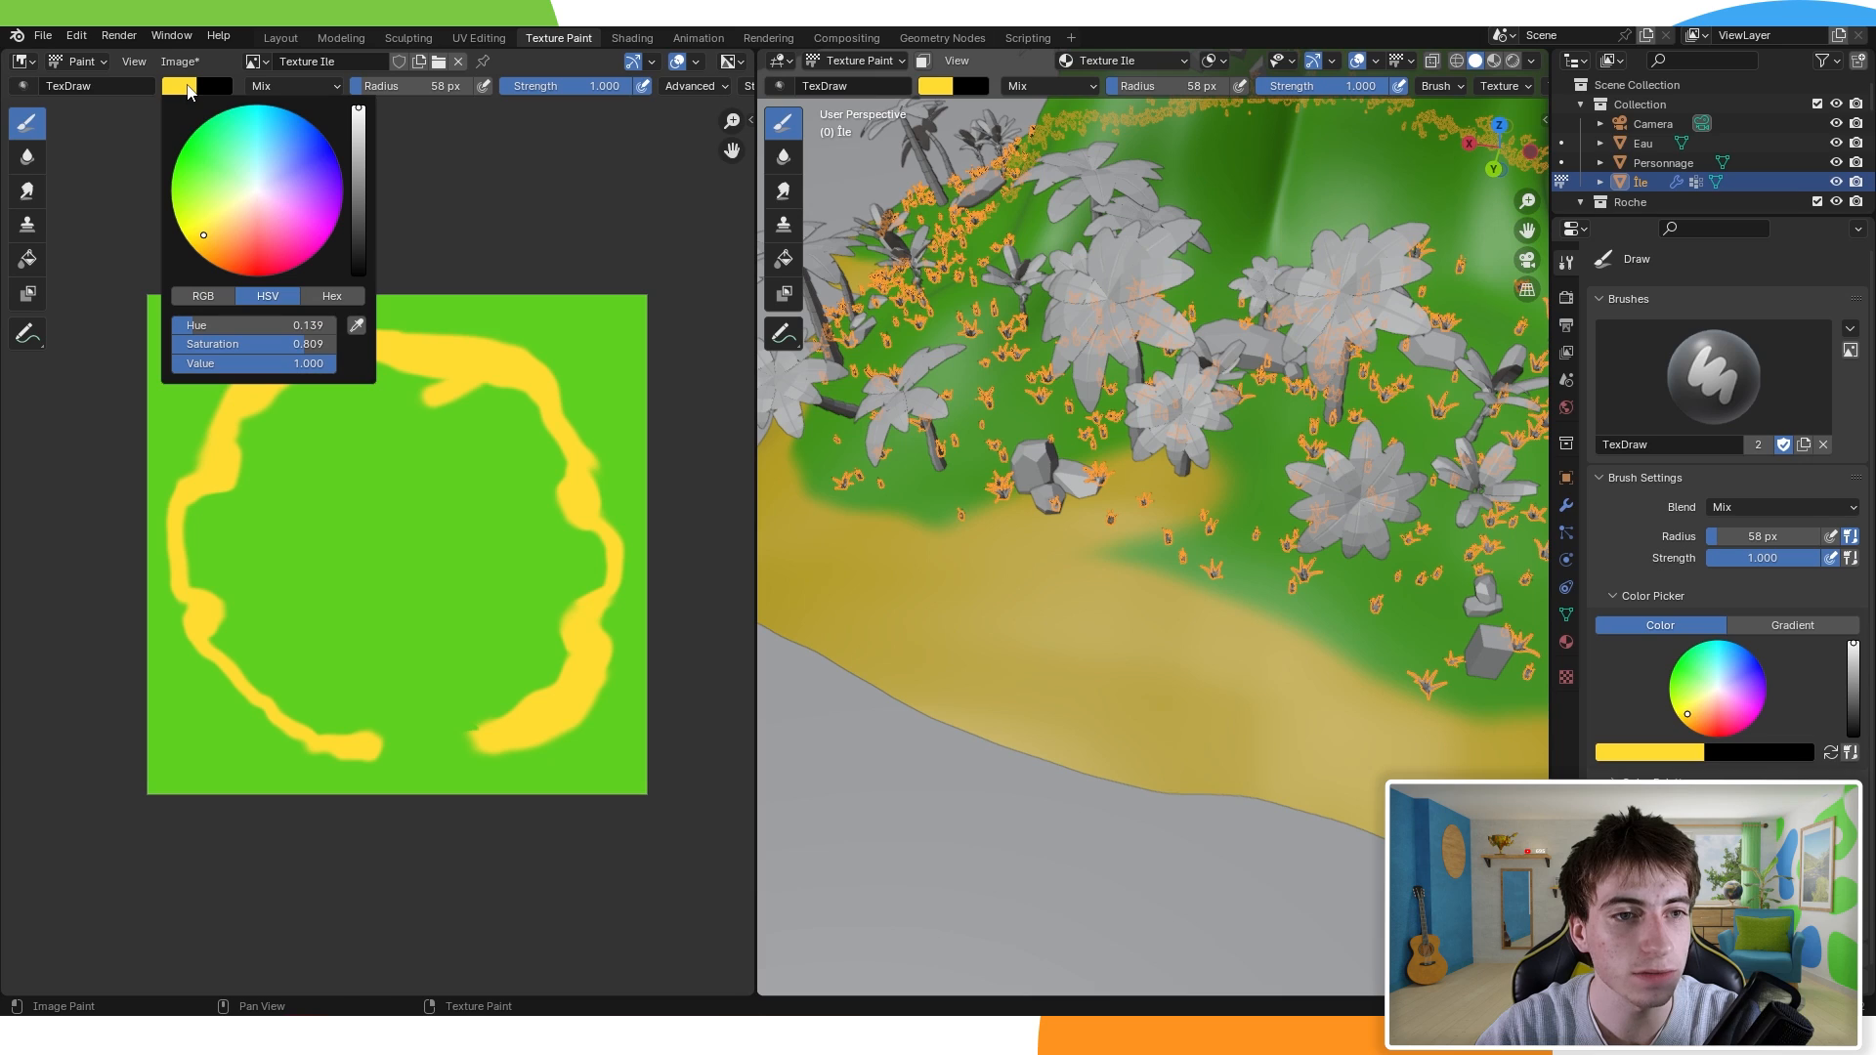
left_click(357, 326)
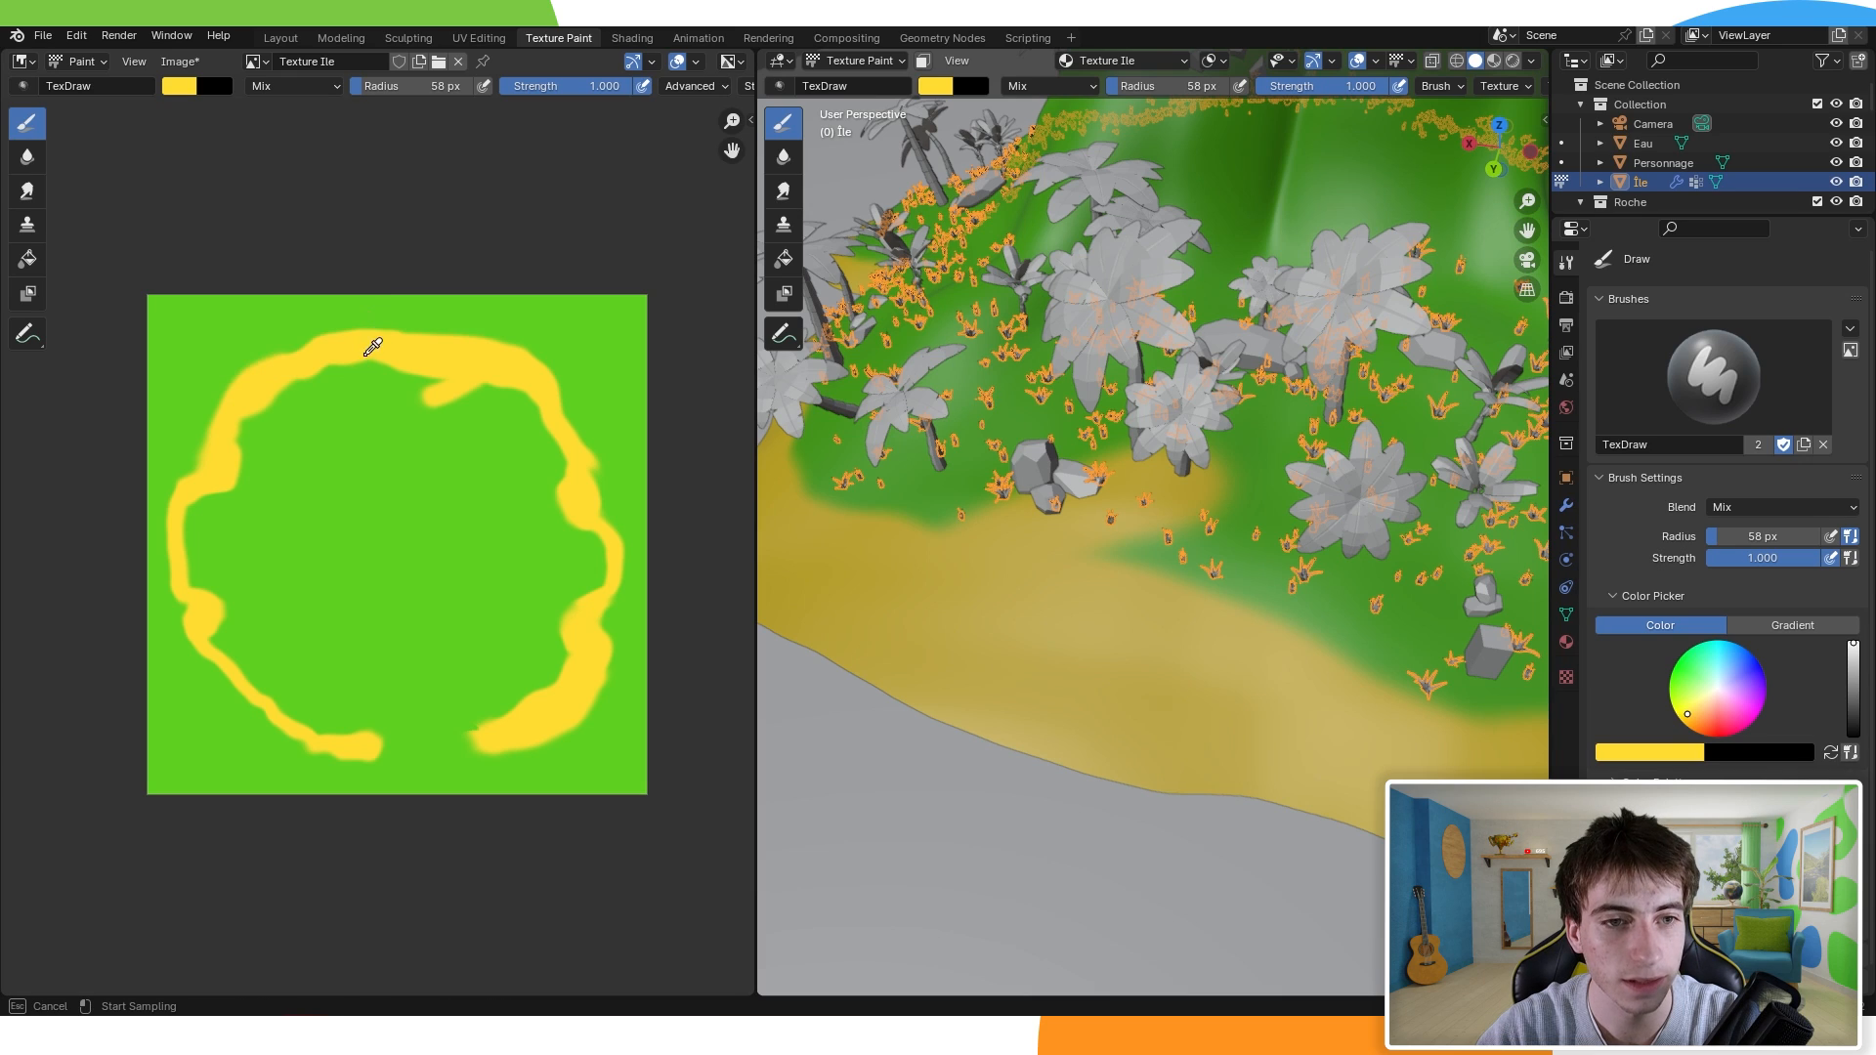
left_click(373, 430)
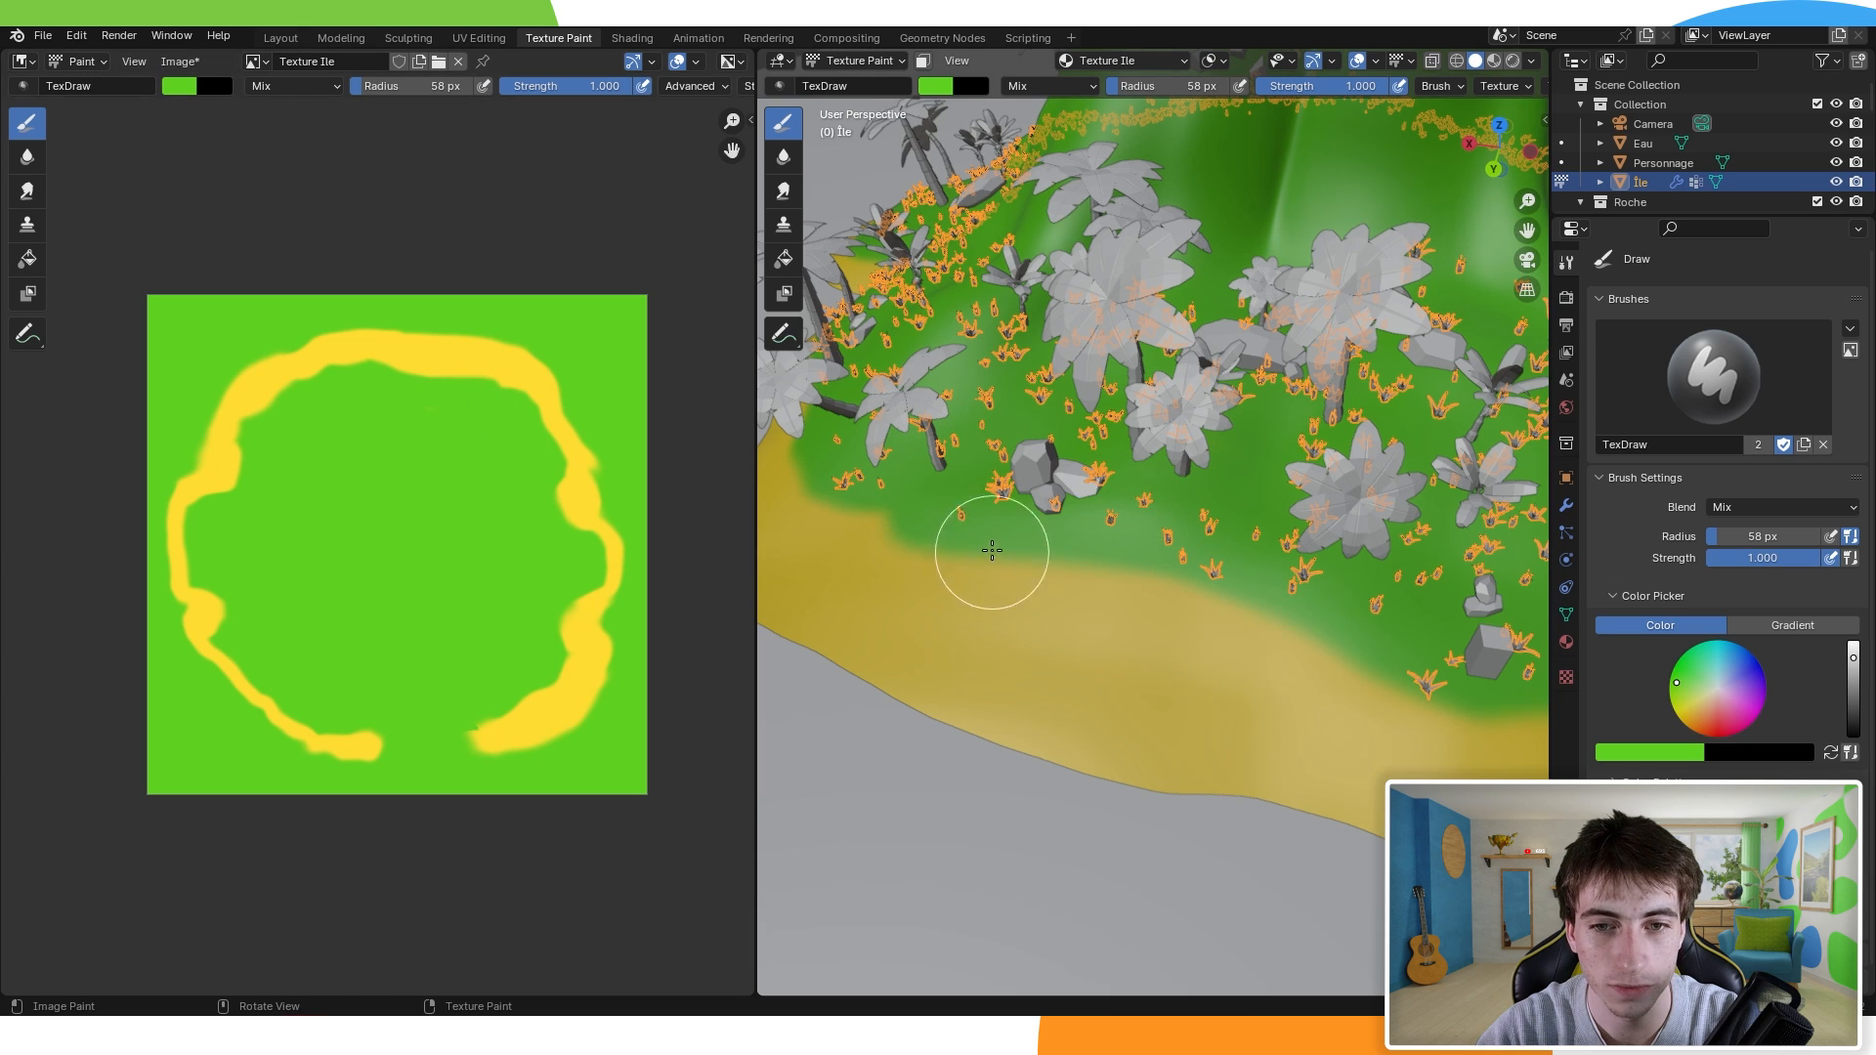
Step: Paint green along the inner edge of the broad beach to tidy the border between sand and grass
scroll(991, 552, "up", 3)
mouse_move(1117, 656)
left_mouse_down()
mouse_move(1357, 683)
mouse_move(1463, 717)
left_mouse_up()
middle_click_drag(1269, 619, 1147, 540, "shift")
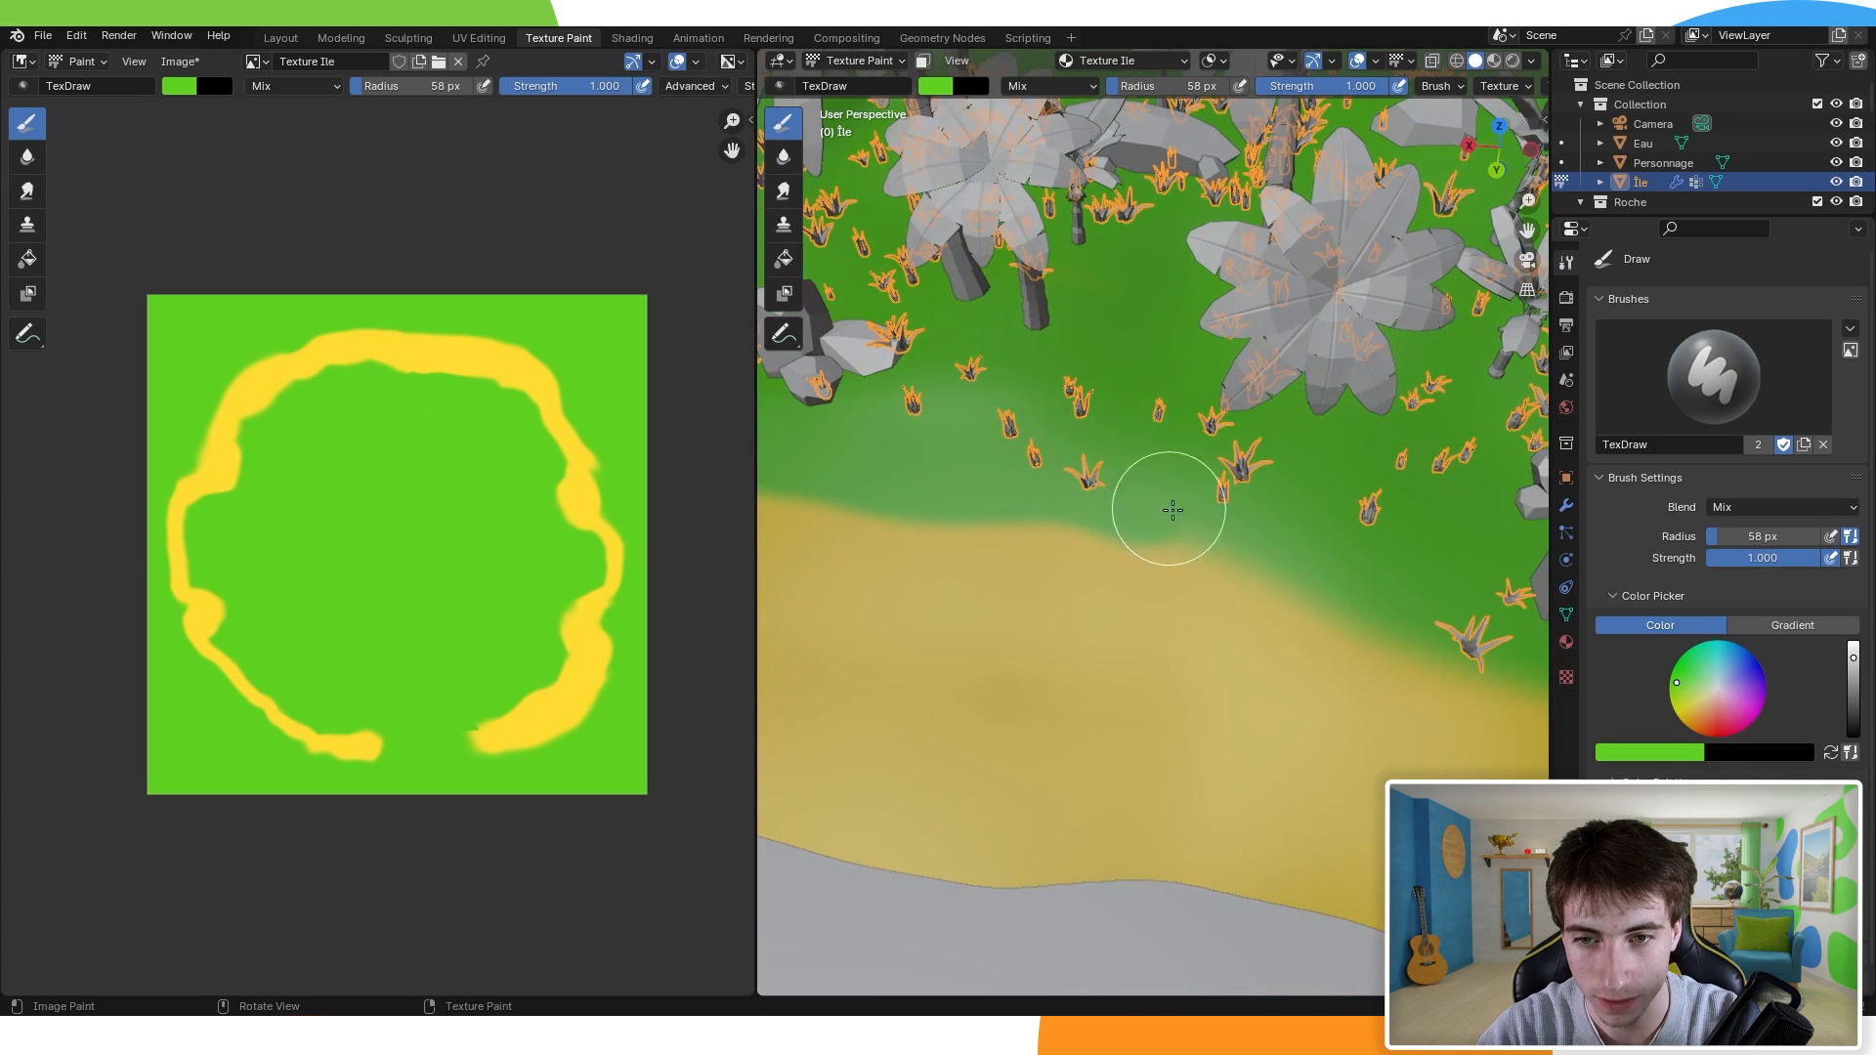
middle_click_drag(1423, 594, 949, 438, "shift")
scroll(949, 436, "down", 4)
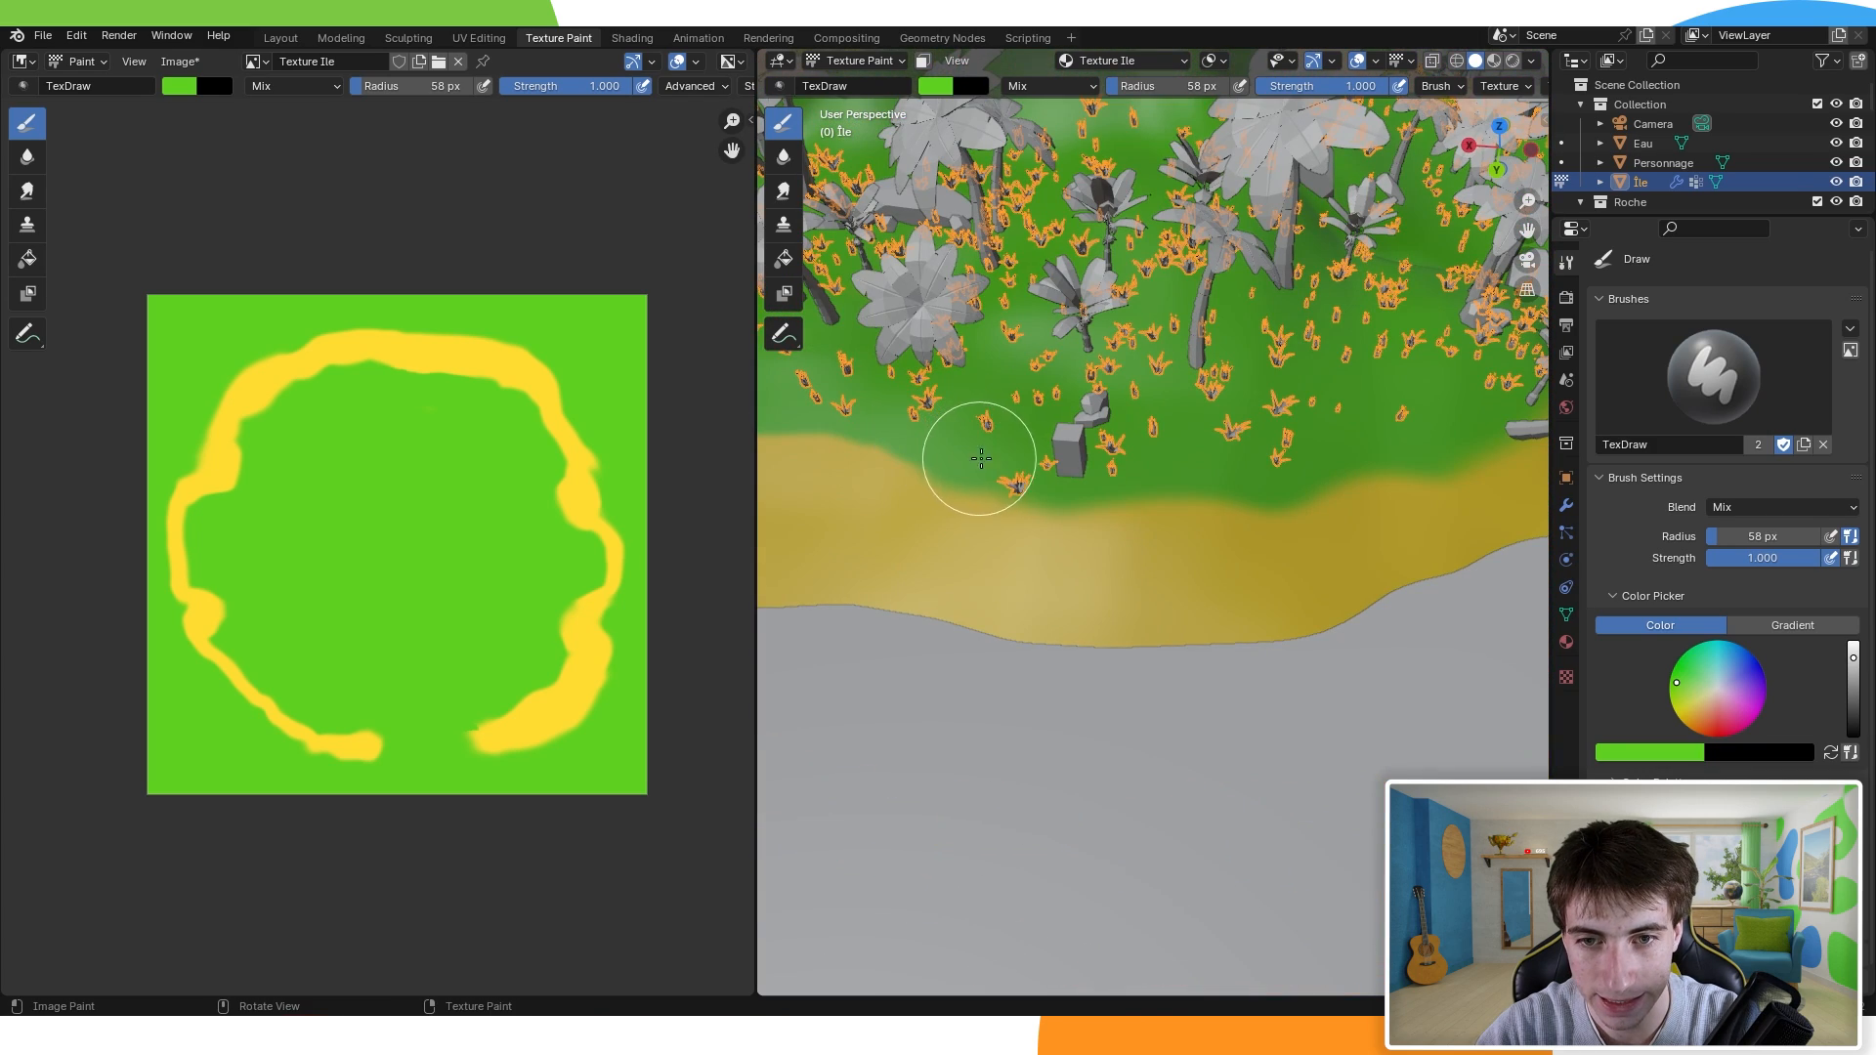
left_click_drag(980, 458, 1215, 460)
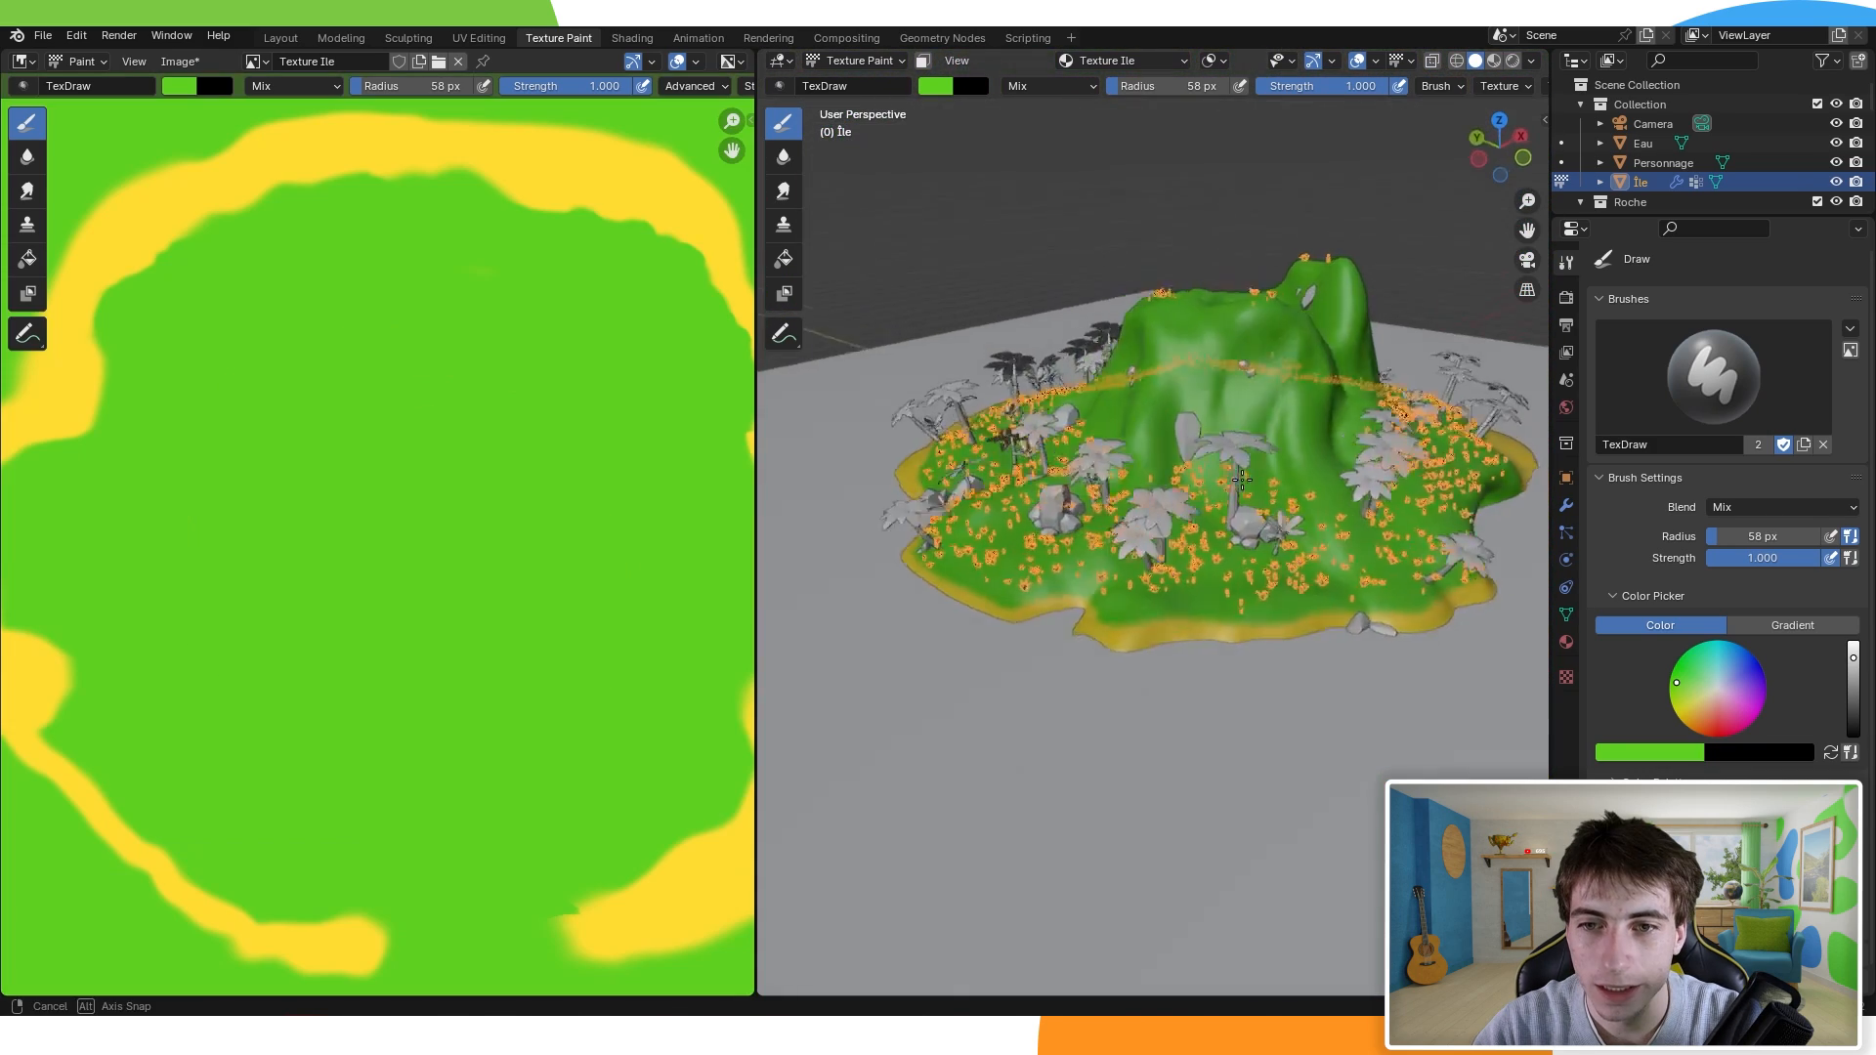
Step: Change the brush colour to a dark grey-brown and paint it over the mountain's upper slope
mouse_move(1348, 494)
middle_mouse_down("shift")
mouse_move(1290, 427)
mouse_move(1222, 469)
middle_mouse_up("shift")
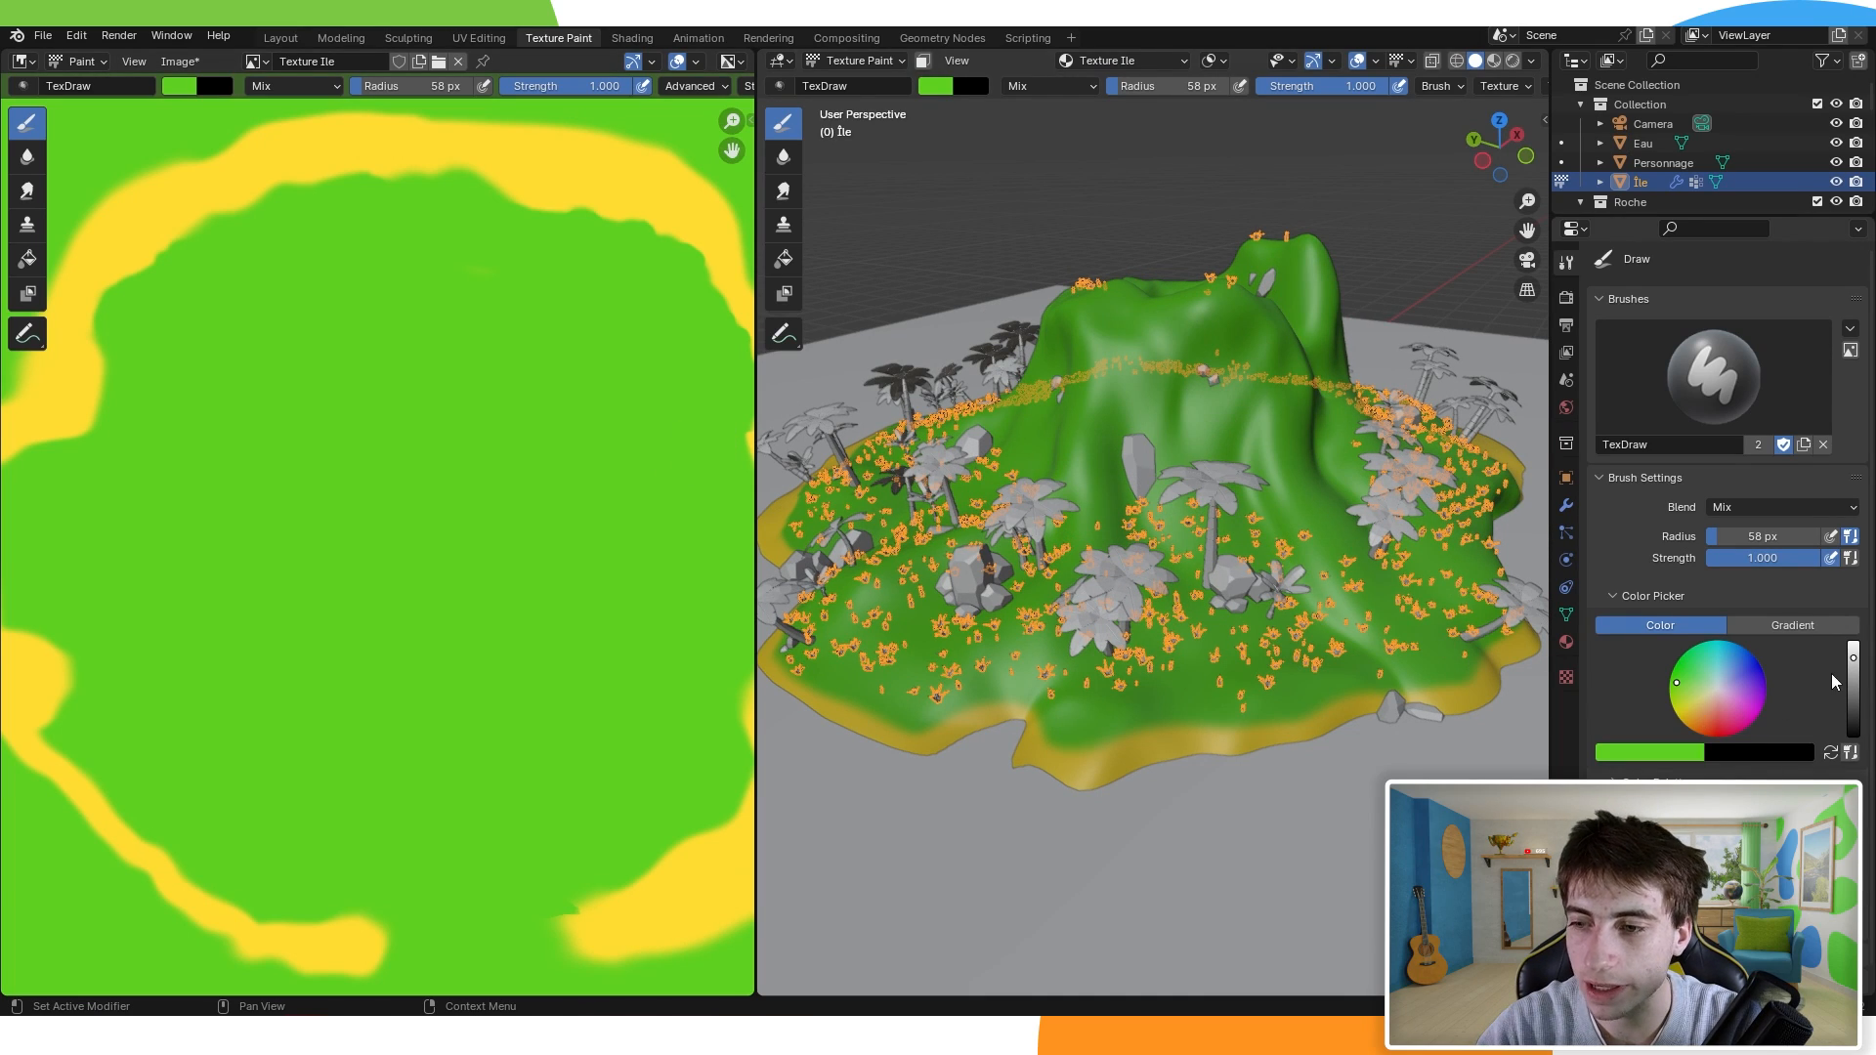
left_click_drag(1852, 659, 1852, 702)
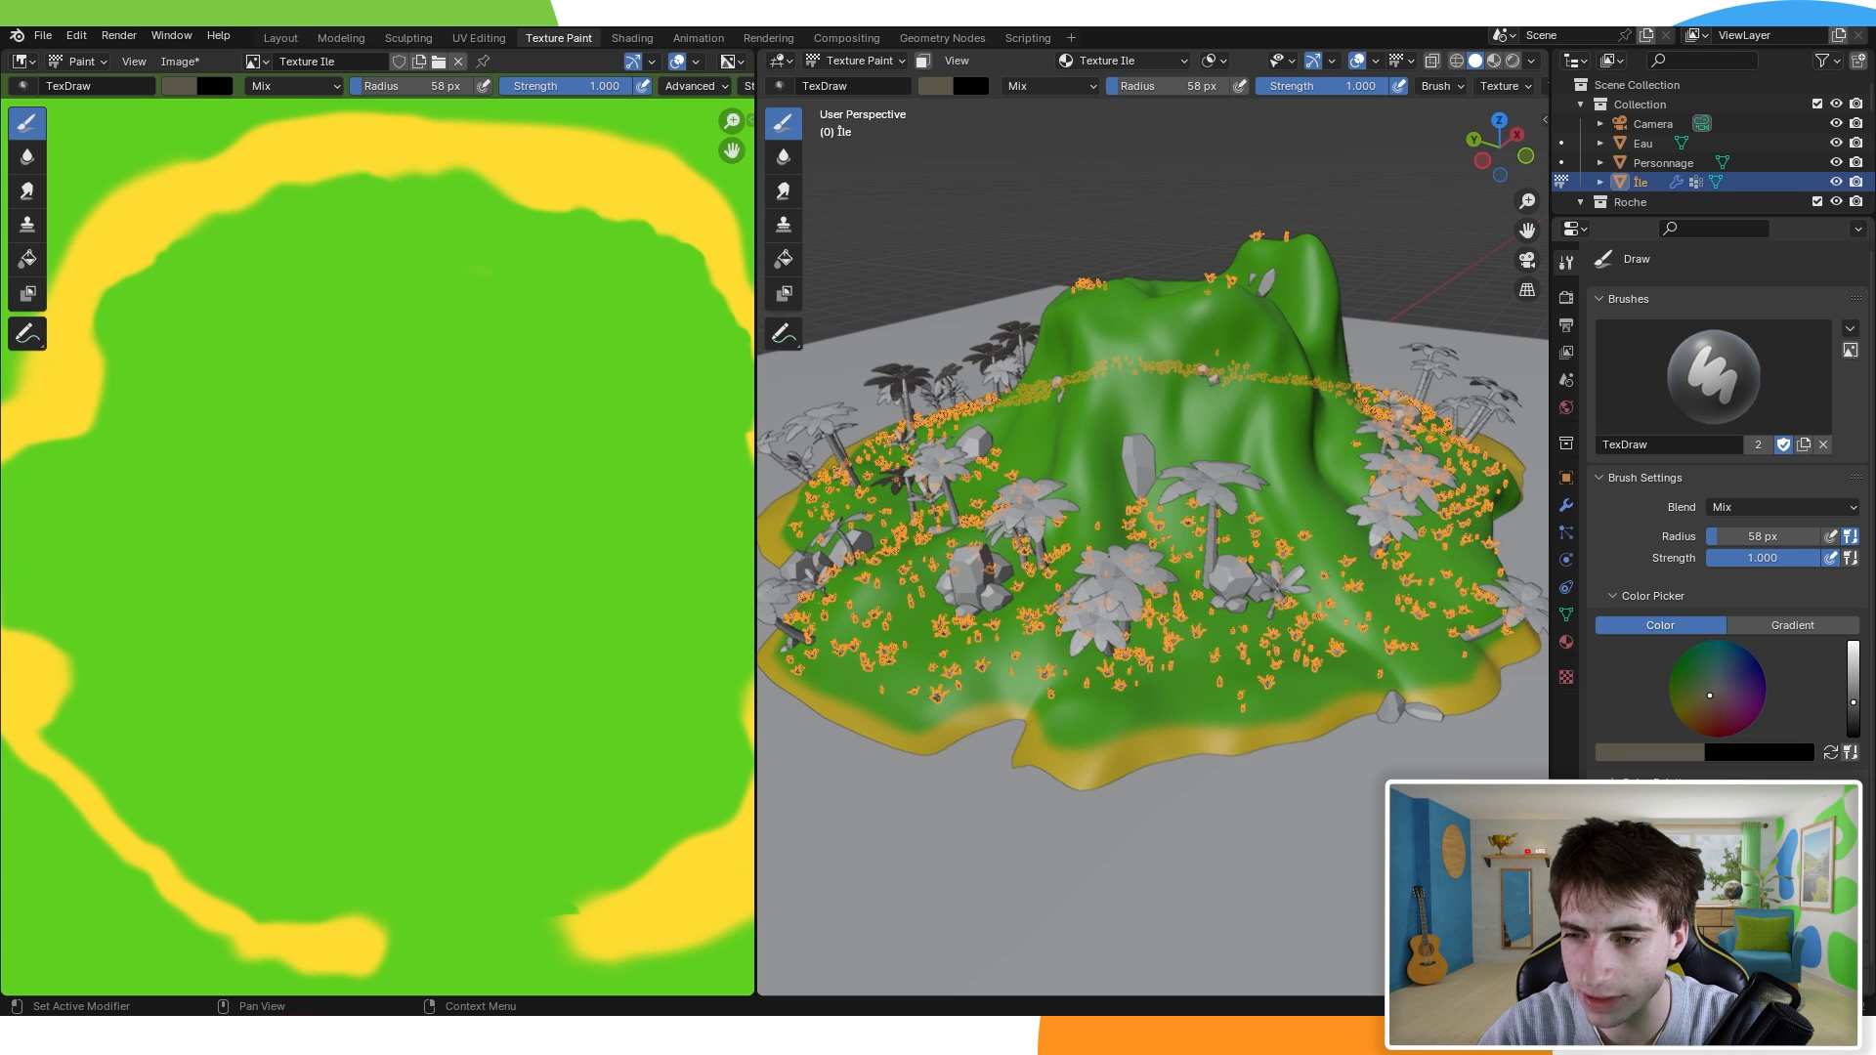
left_click_drag(1176, 376, 1107, 365)
left_click_drag(1150, 390, 1300, 399)
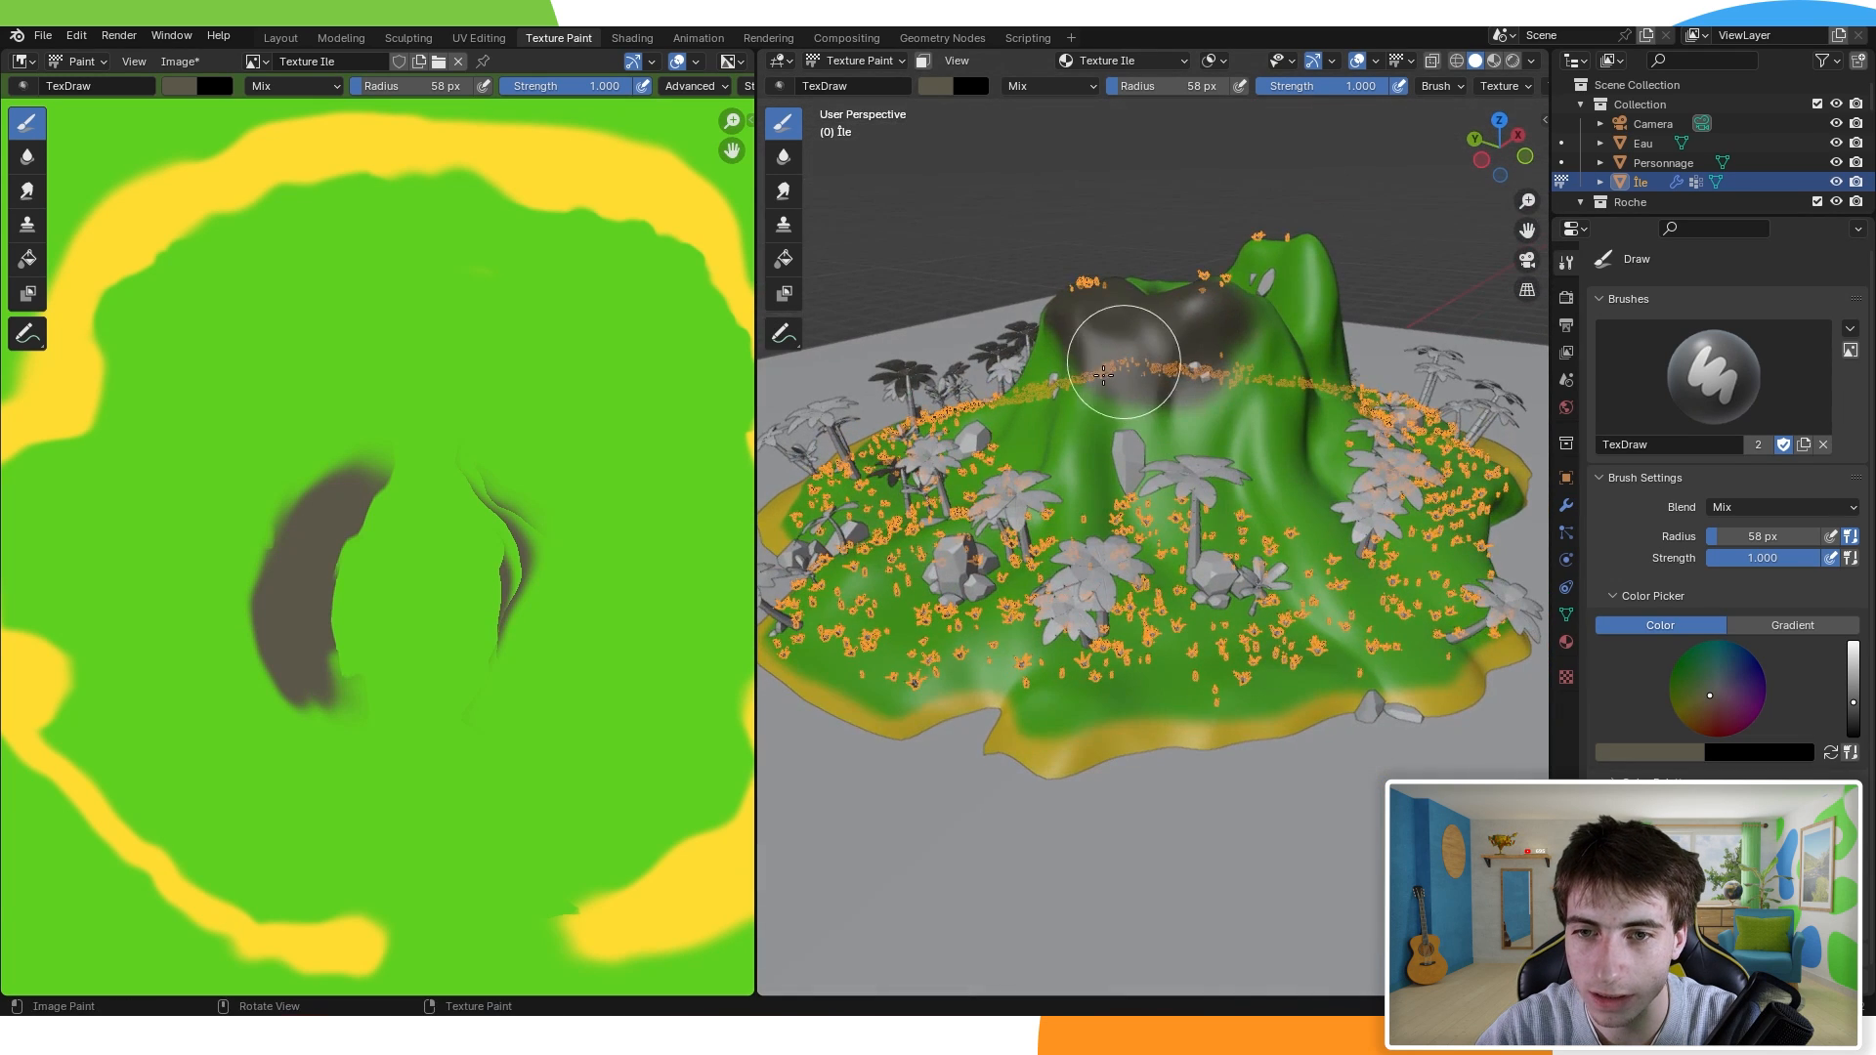
mouse_move(1124, 364)
left_mouse_down()
mouse_move(1123, 439)
mouse_move(1147, 435)
left_mouse_up()
Step: Switch the 3D view to Material Preview and extend the dark grey-brown rock paint down the slope
scroll(1147, 435, "up", 4)
left_click(1493, 61)
middle_click_drag(1222, 318, 1177, 394)
mouse_move(1081, 431)
left_mouse_down()
mouse_move(993, 435)
mouse_move(1013, 460)
left_mouse_up()
Step: Lighten the brush colour to a greyish beige and paint it over the mountain's flanks
left_click(1853, 688)
left_click_drag(1854, 687, 1854, 680)
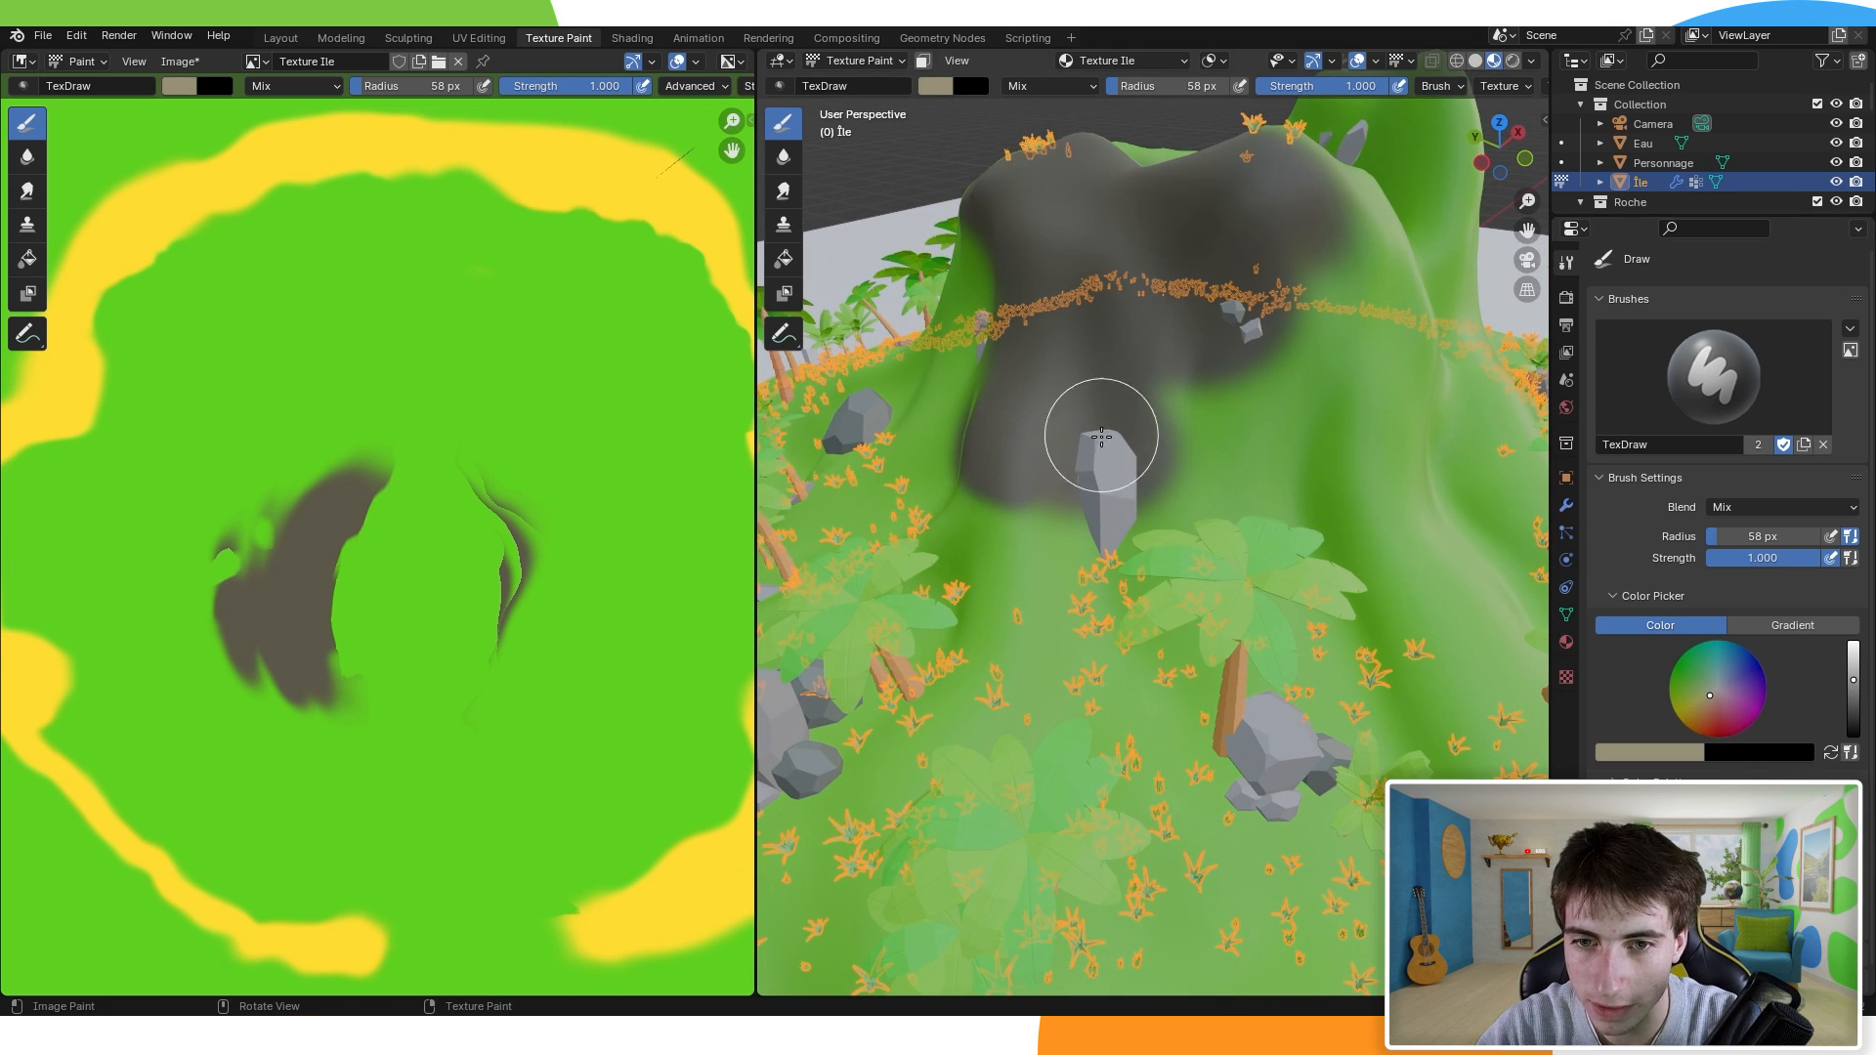
left_click_drag(1124, 444, 1120, 458)
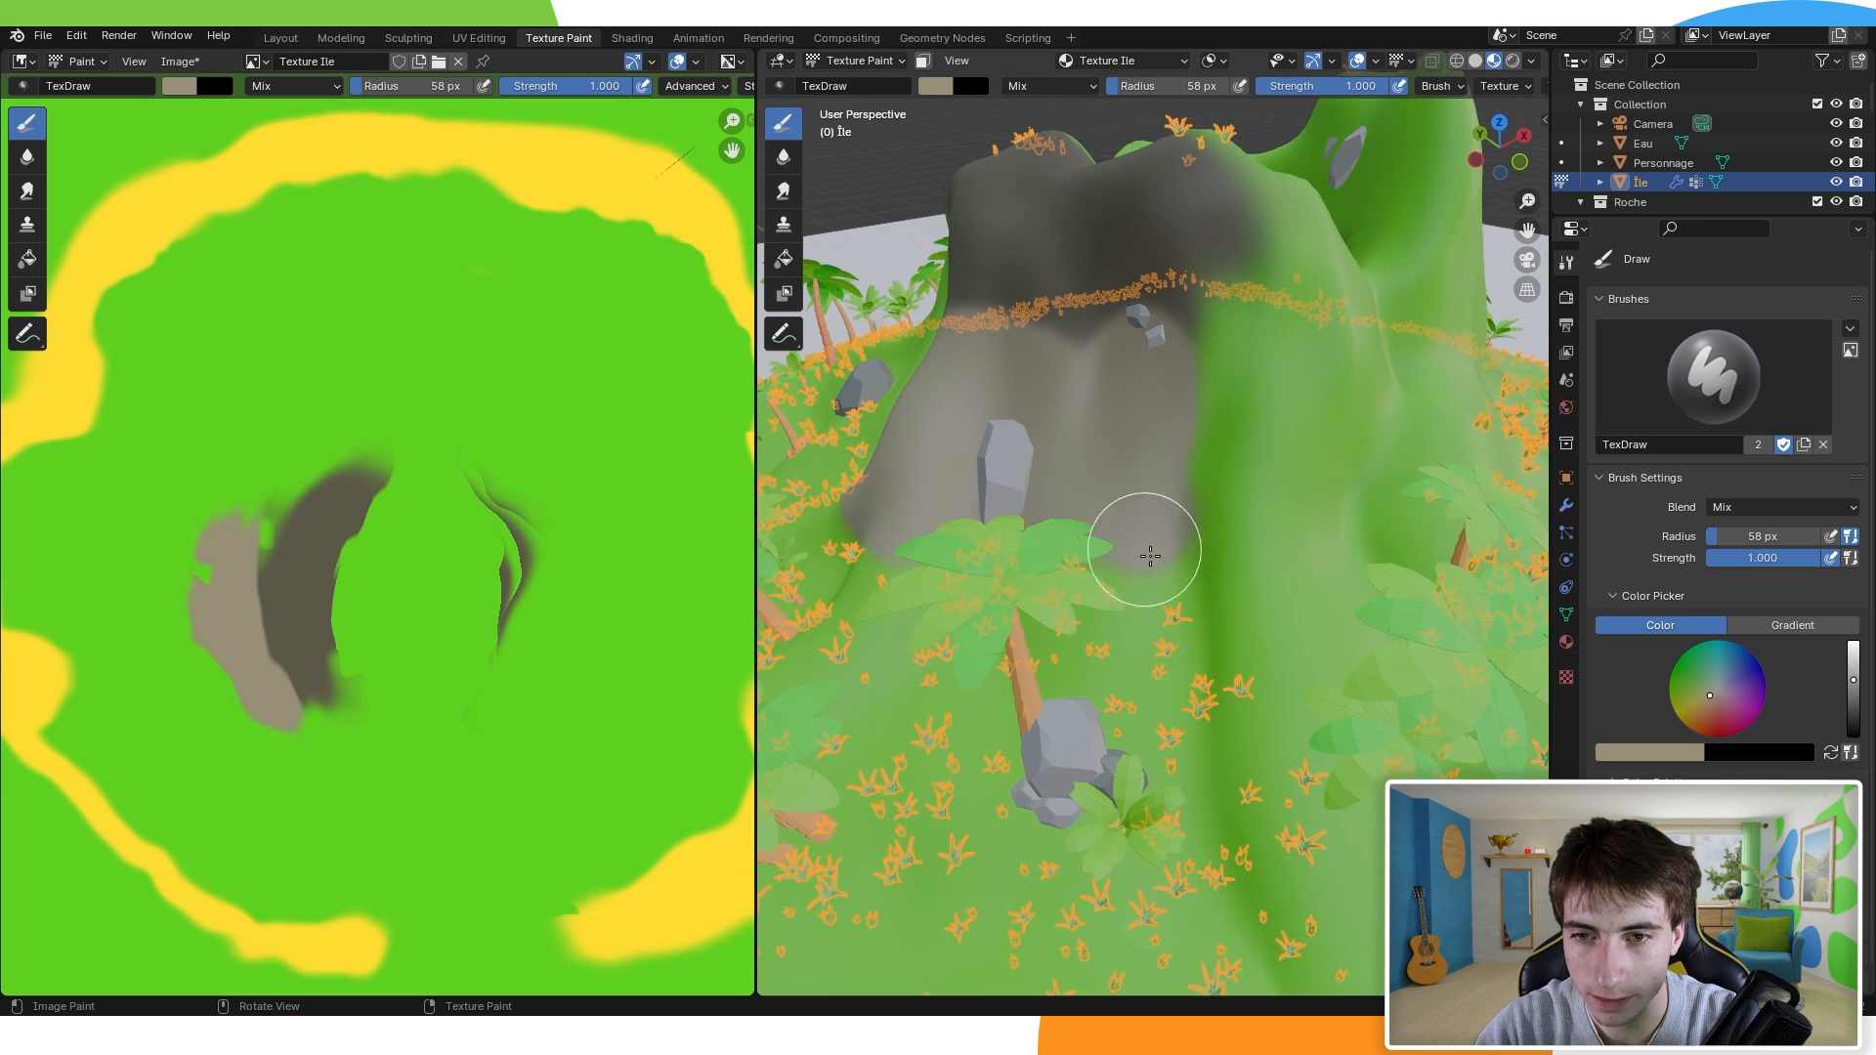
left_click_drag(1295, 362, 1257, 464)
mouse_move(1219, 558)
left_mouse_down()
mouse_move(1281, 586)
mouse_move(1349, 523)
left_mouse_up()
mouse_move(1348, 523)
middle_mouse_down()
mouse_move(1302, 486)
mouse_move(1201, 522)
middle_mouse_up()
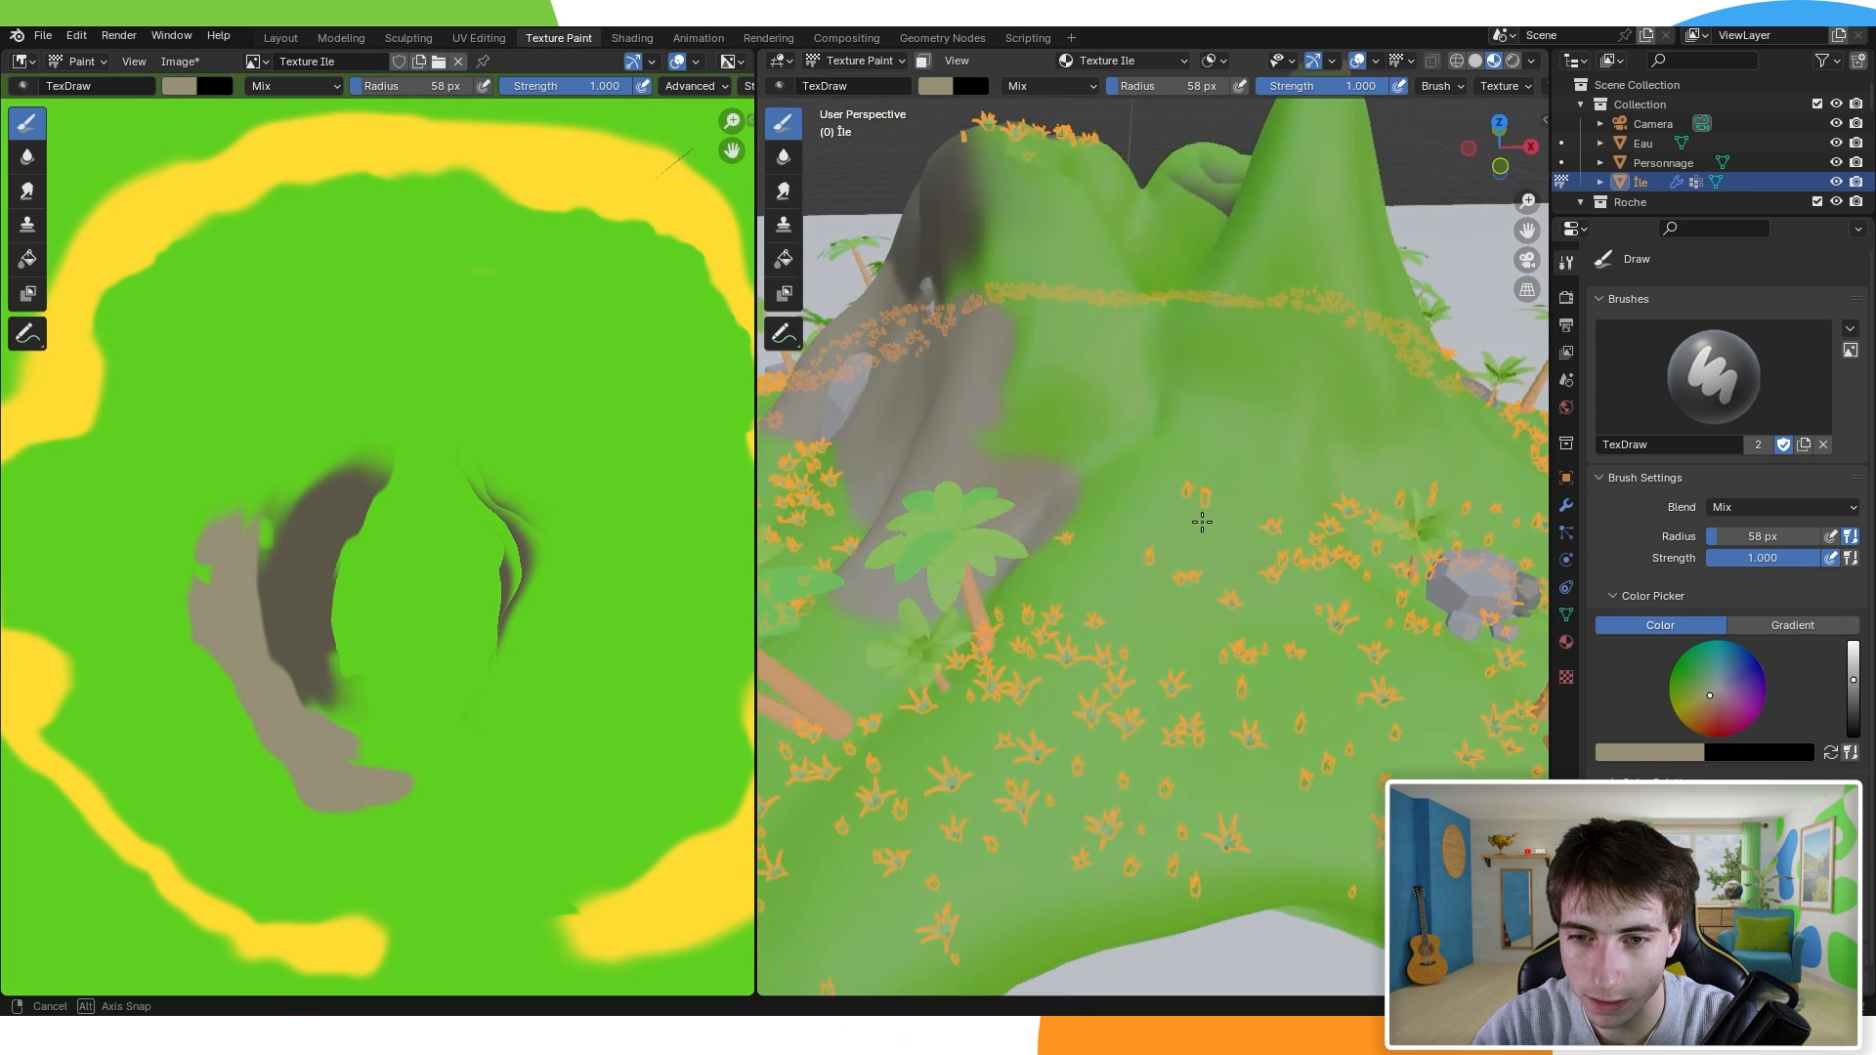
mouse_move(1095, 452)
left_mouse_down()
mouse_move(1247, 390)
mouse_move(1310, 419)
left_mouse_up()
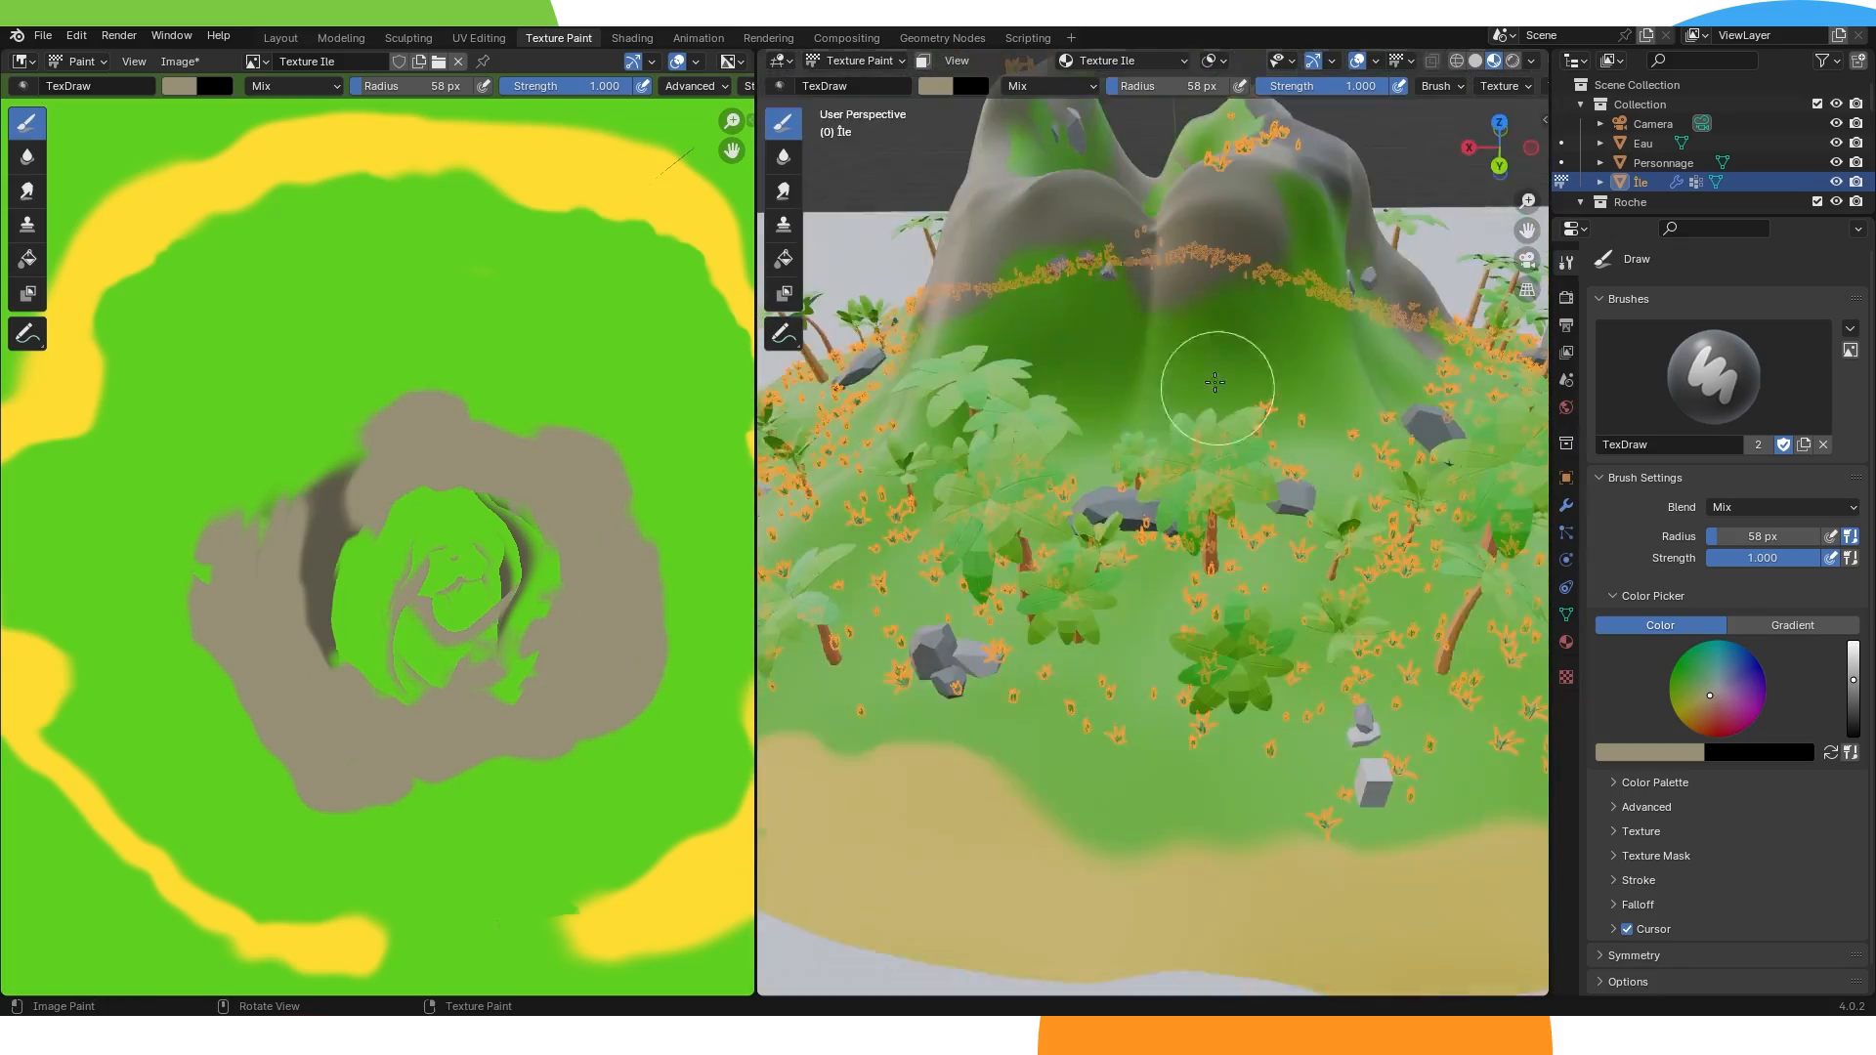
Step: Reduce the brush radius to 30 px and fill in the greyish-beige rock along the mountain's slopes
mouse_move(1214, 368)
middle_mouse_down()
mouse_move(1236, 416)
mouse_move(1046, 473)
middle_mouse_up()
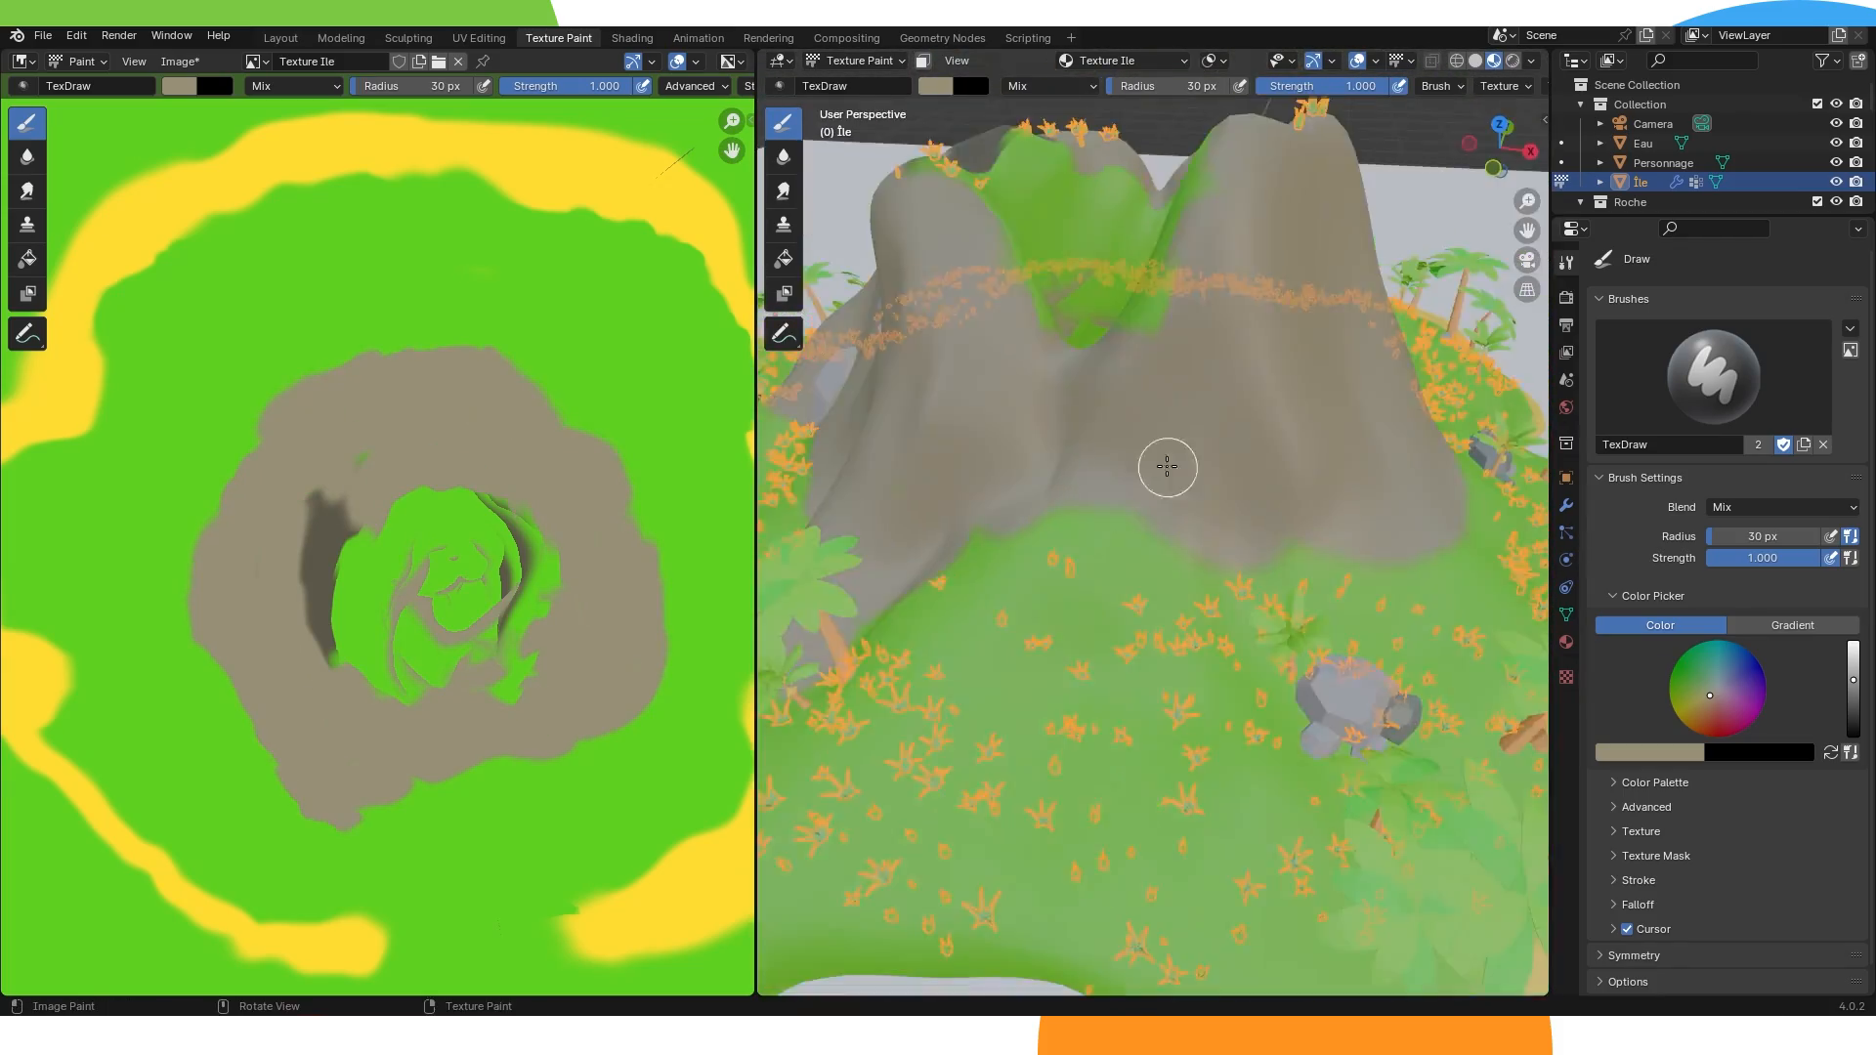
middle_click_drag(1061, 469, 1039, 489)
left_click_drag(1060, 484, 1118, 352)
mouse_move(1117, 352)
middle_mouse_down()
mouse_move(1025, 410)
mouse_move(1232, 392)
middle_mouse_up()
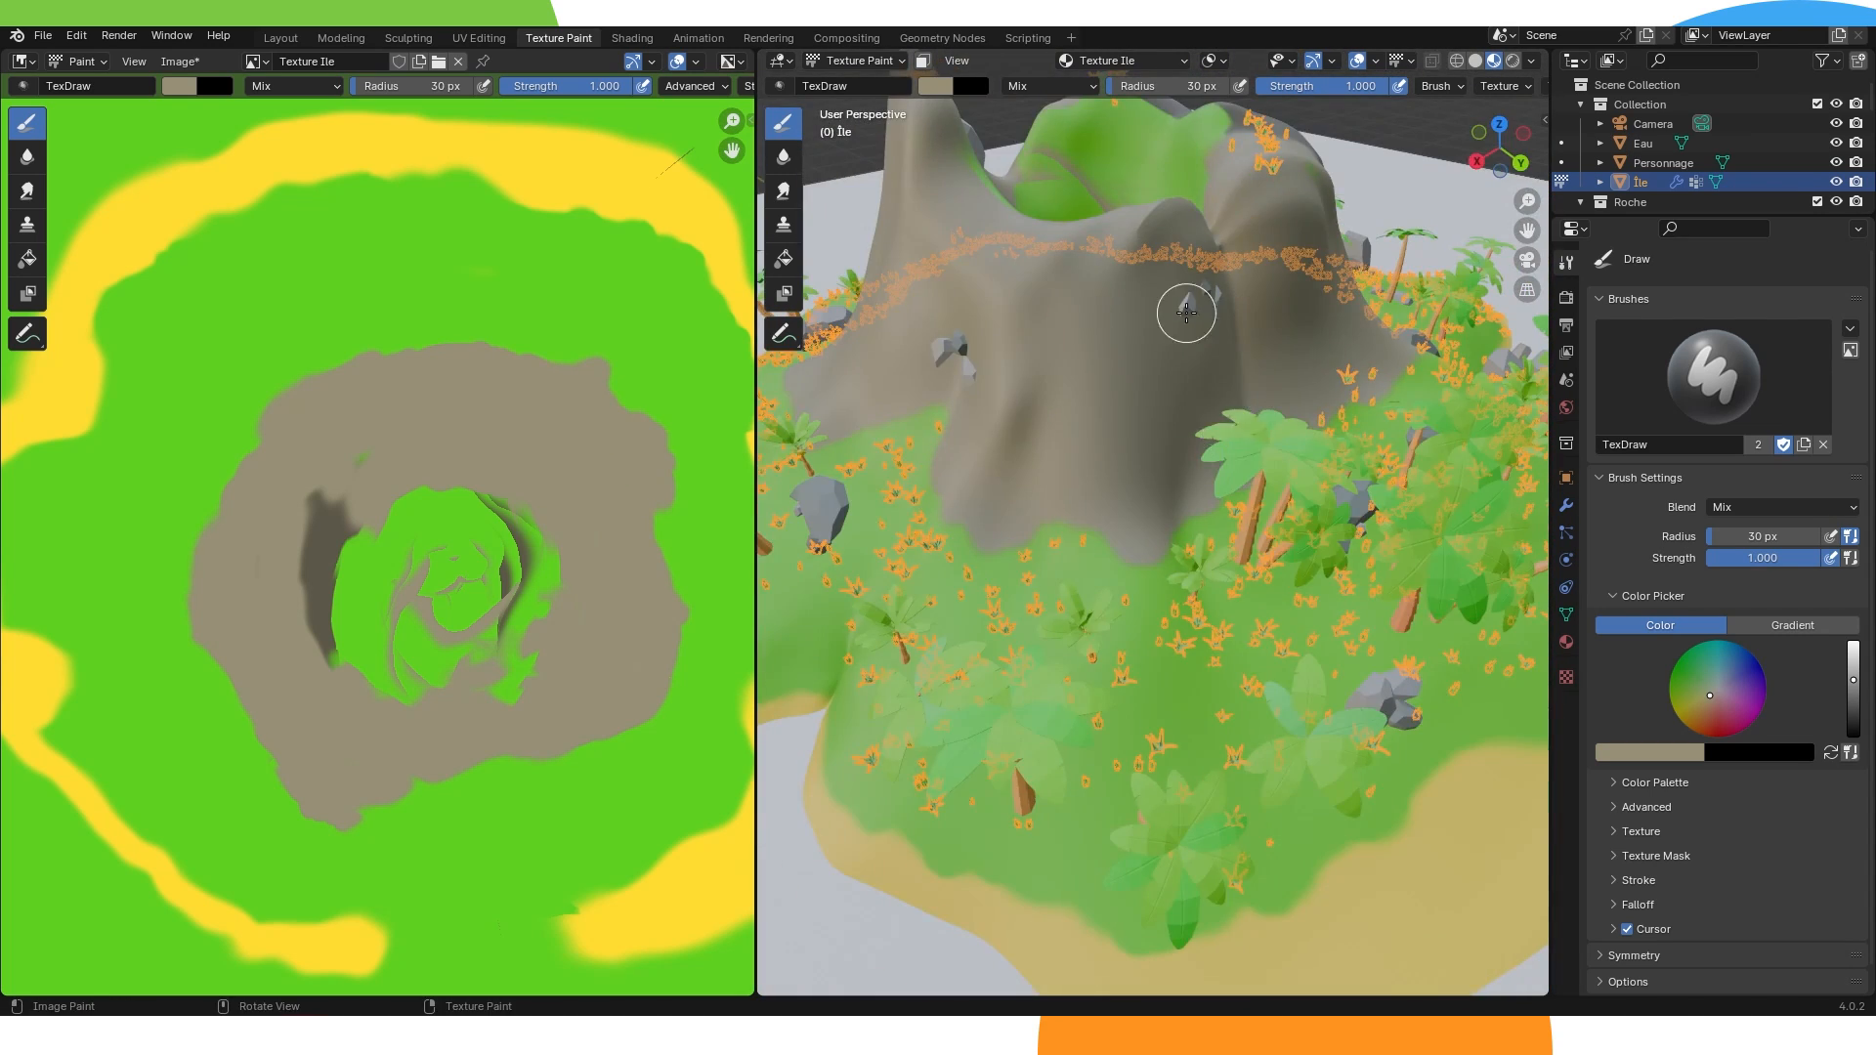
left_click(25, 188)
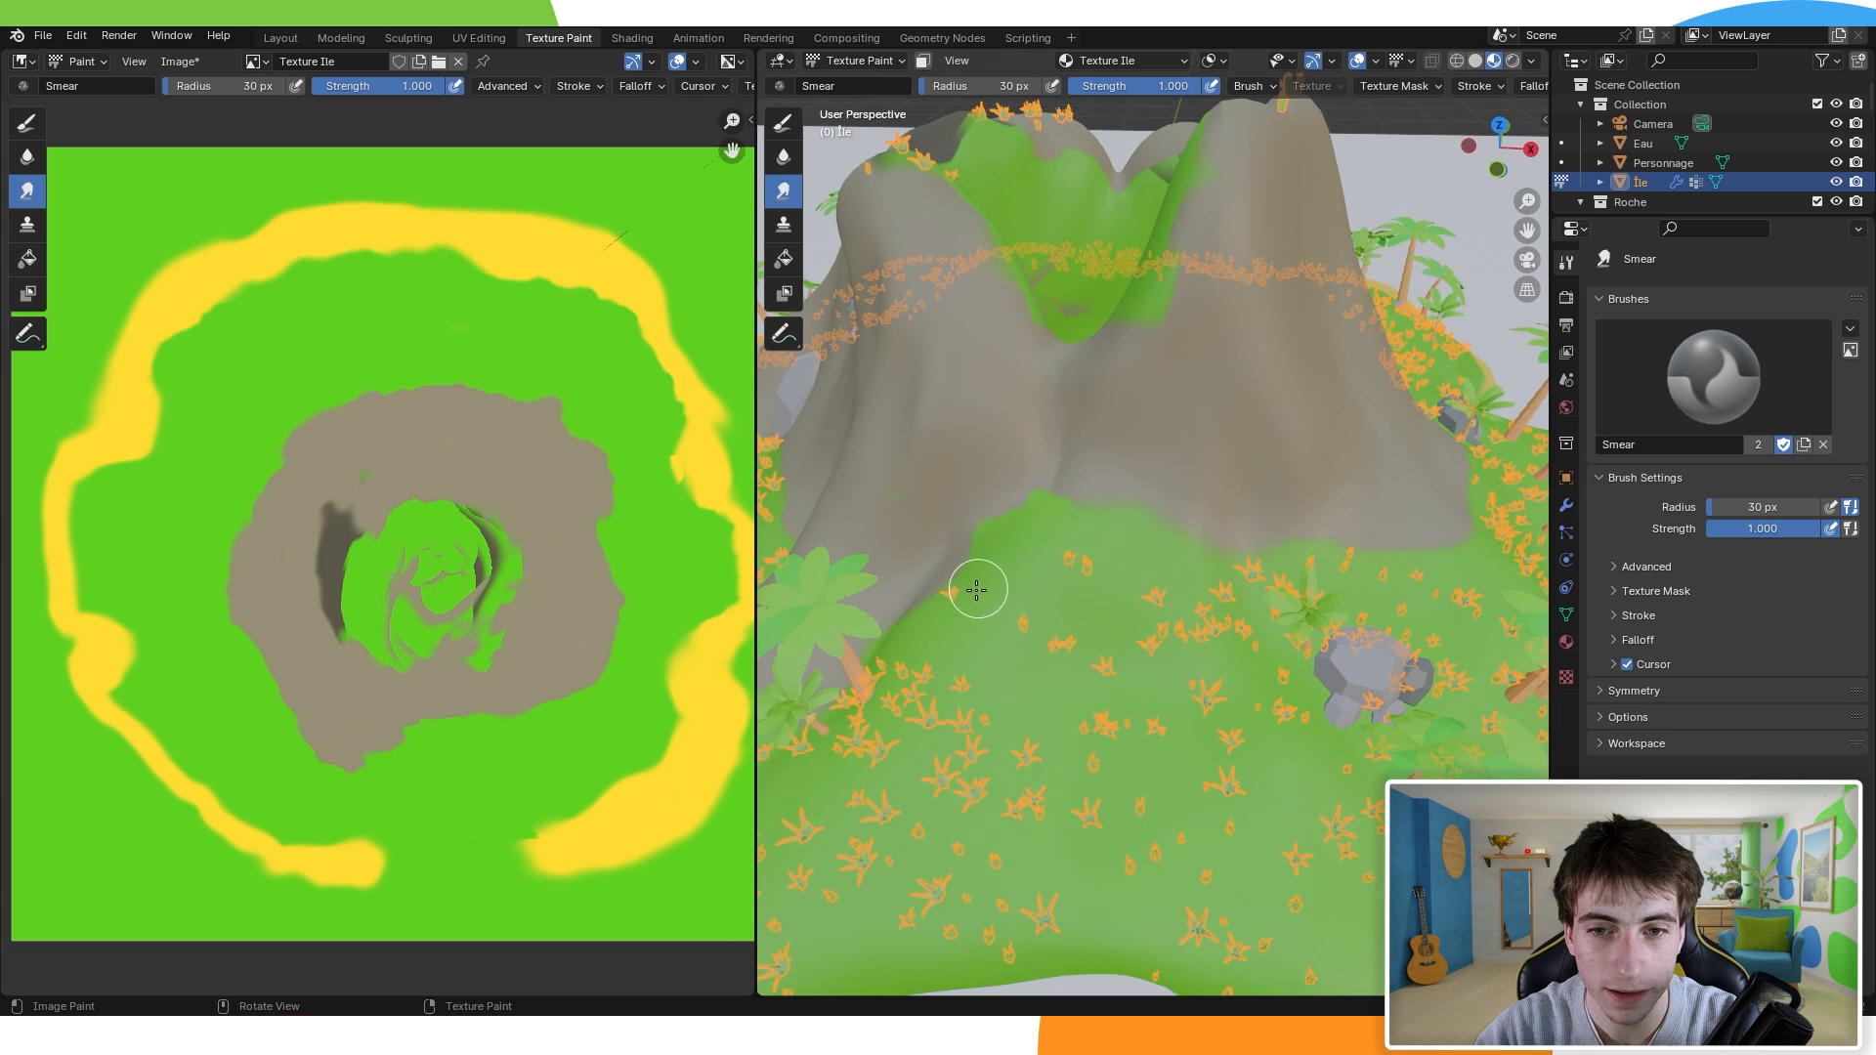
middle_click_drag(978, 587, 1057, 602)
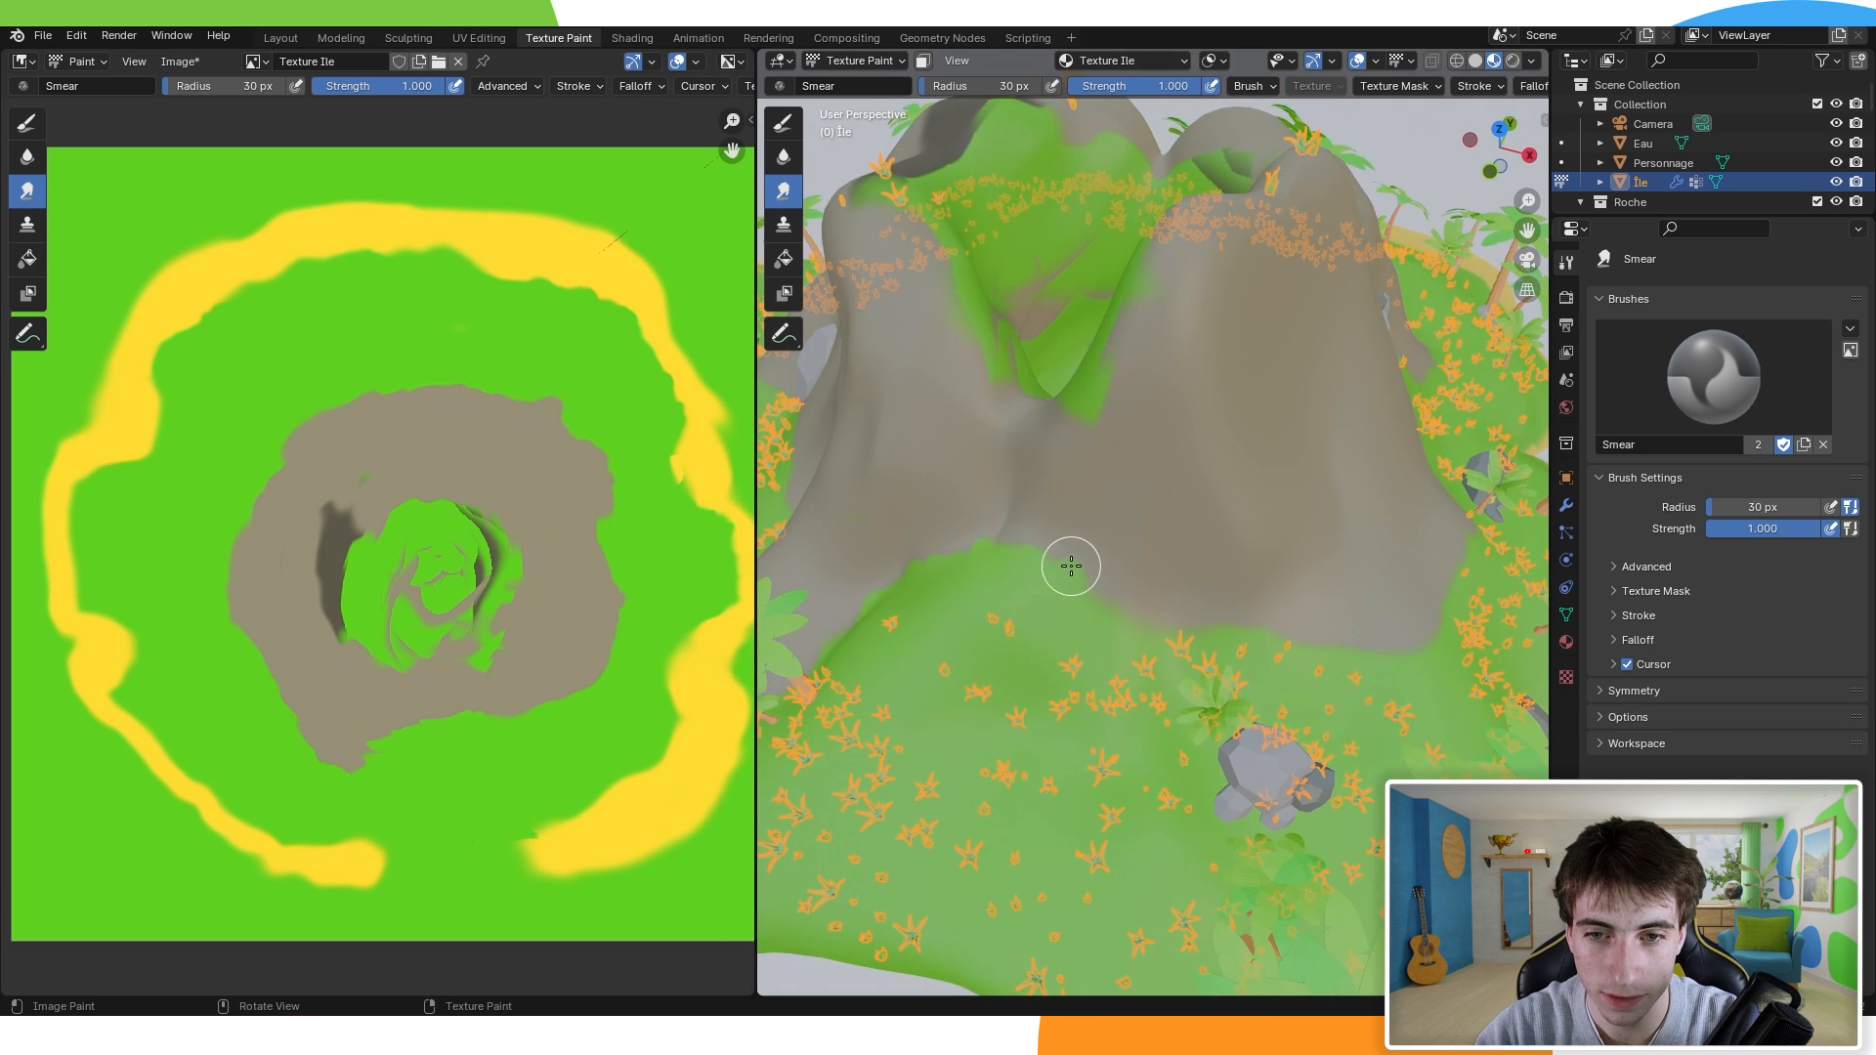
middle_click_drag(1149, 593, 1093, 480)
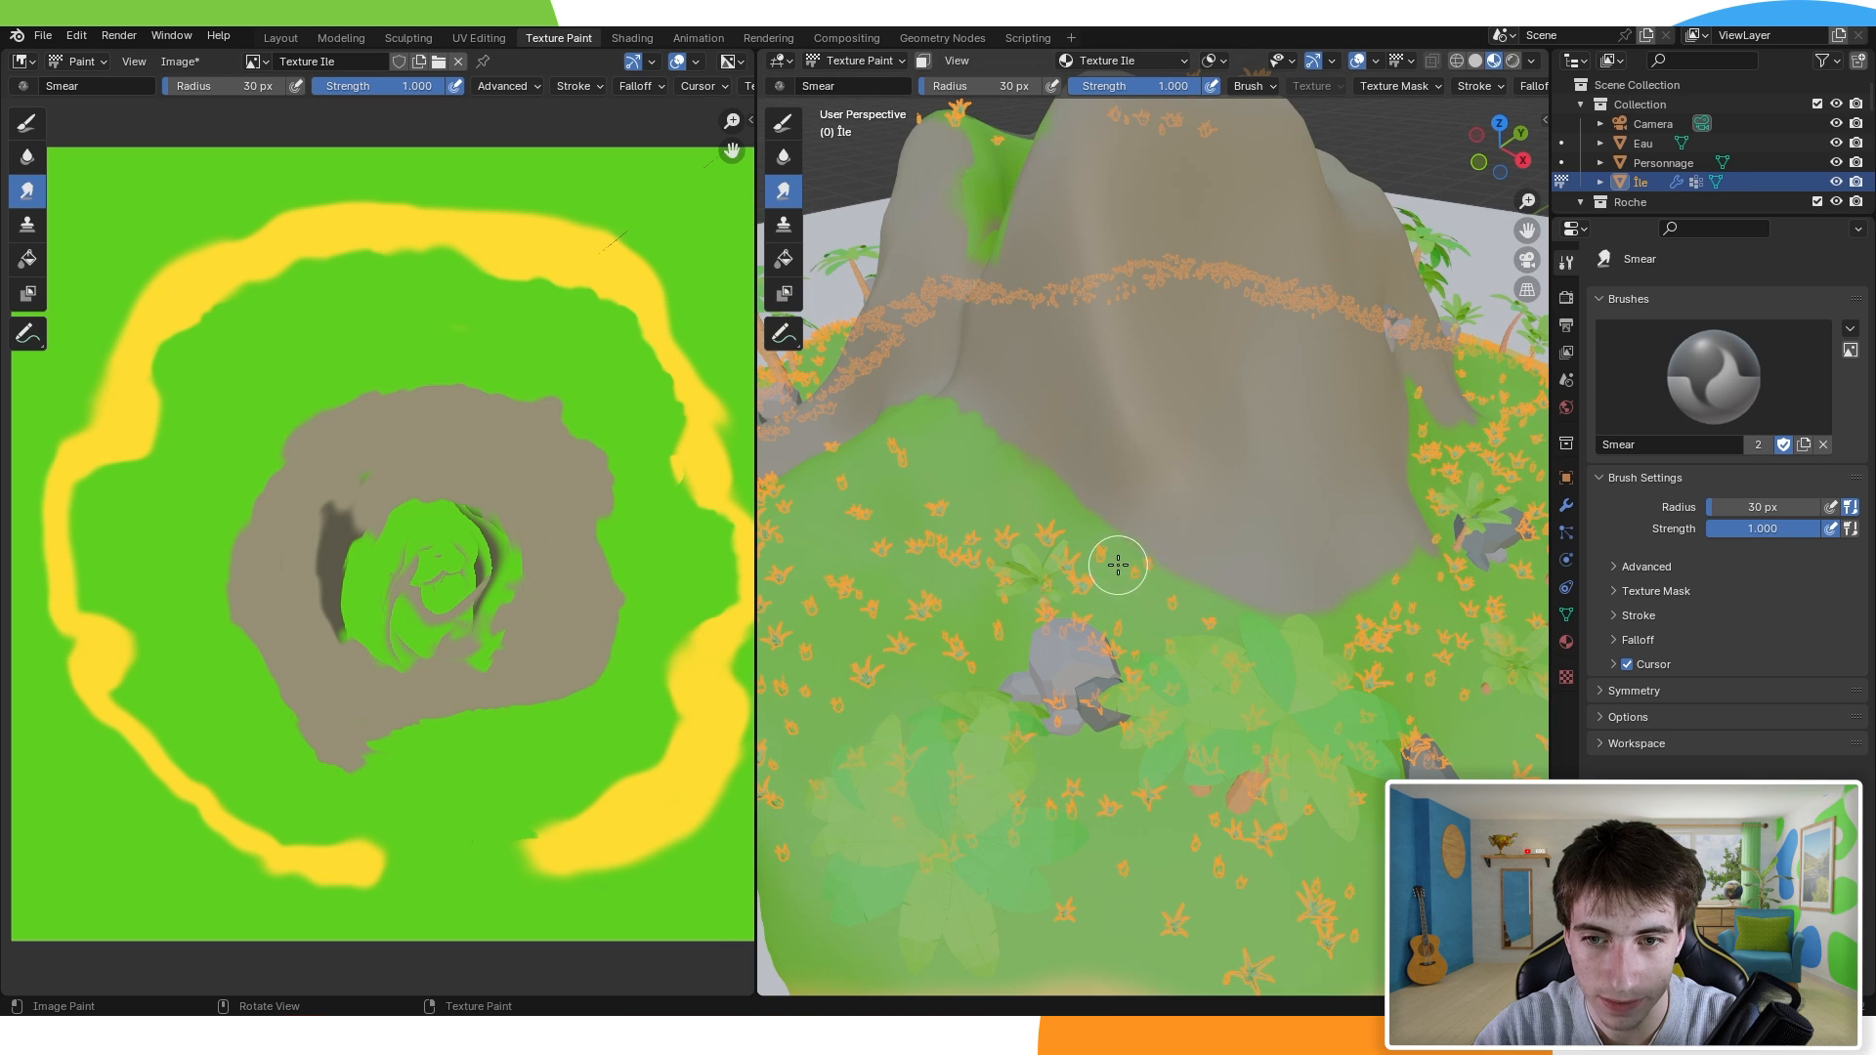
mouse_move(1293, 618)
middle_mouse_down()
mouse_move(1214, 641)
mouse_move(998, 647)
mouse_move(1398, 507)
mouse_move(1117, 570)
mouse_move(1218, 632)
mouse_move(996, 623)
mouse_move(1244, 518)
mouse_move(1311, 603)
mouse_move(1005, 629)
mouse_move(1105, 452)
mouse_move(1205, 620)
mouse_move(1329, 625)
mouse_move(1269, 494)
mouse_move(1187, 543)
mouse_move(1123, 549)
middle_mouse_up()
scroll(1269, 494, "down", 3)
scroll(1152, 548, "up", 8)
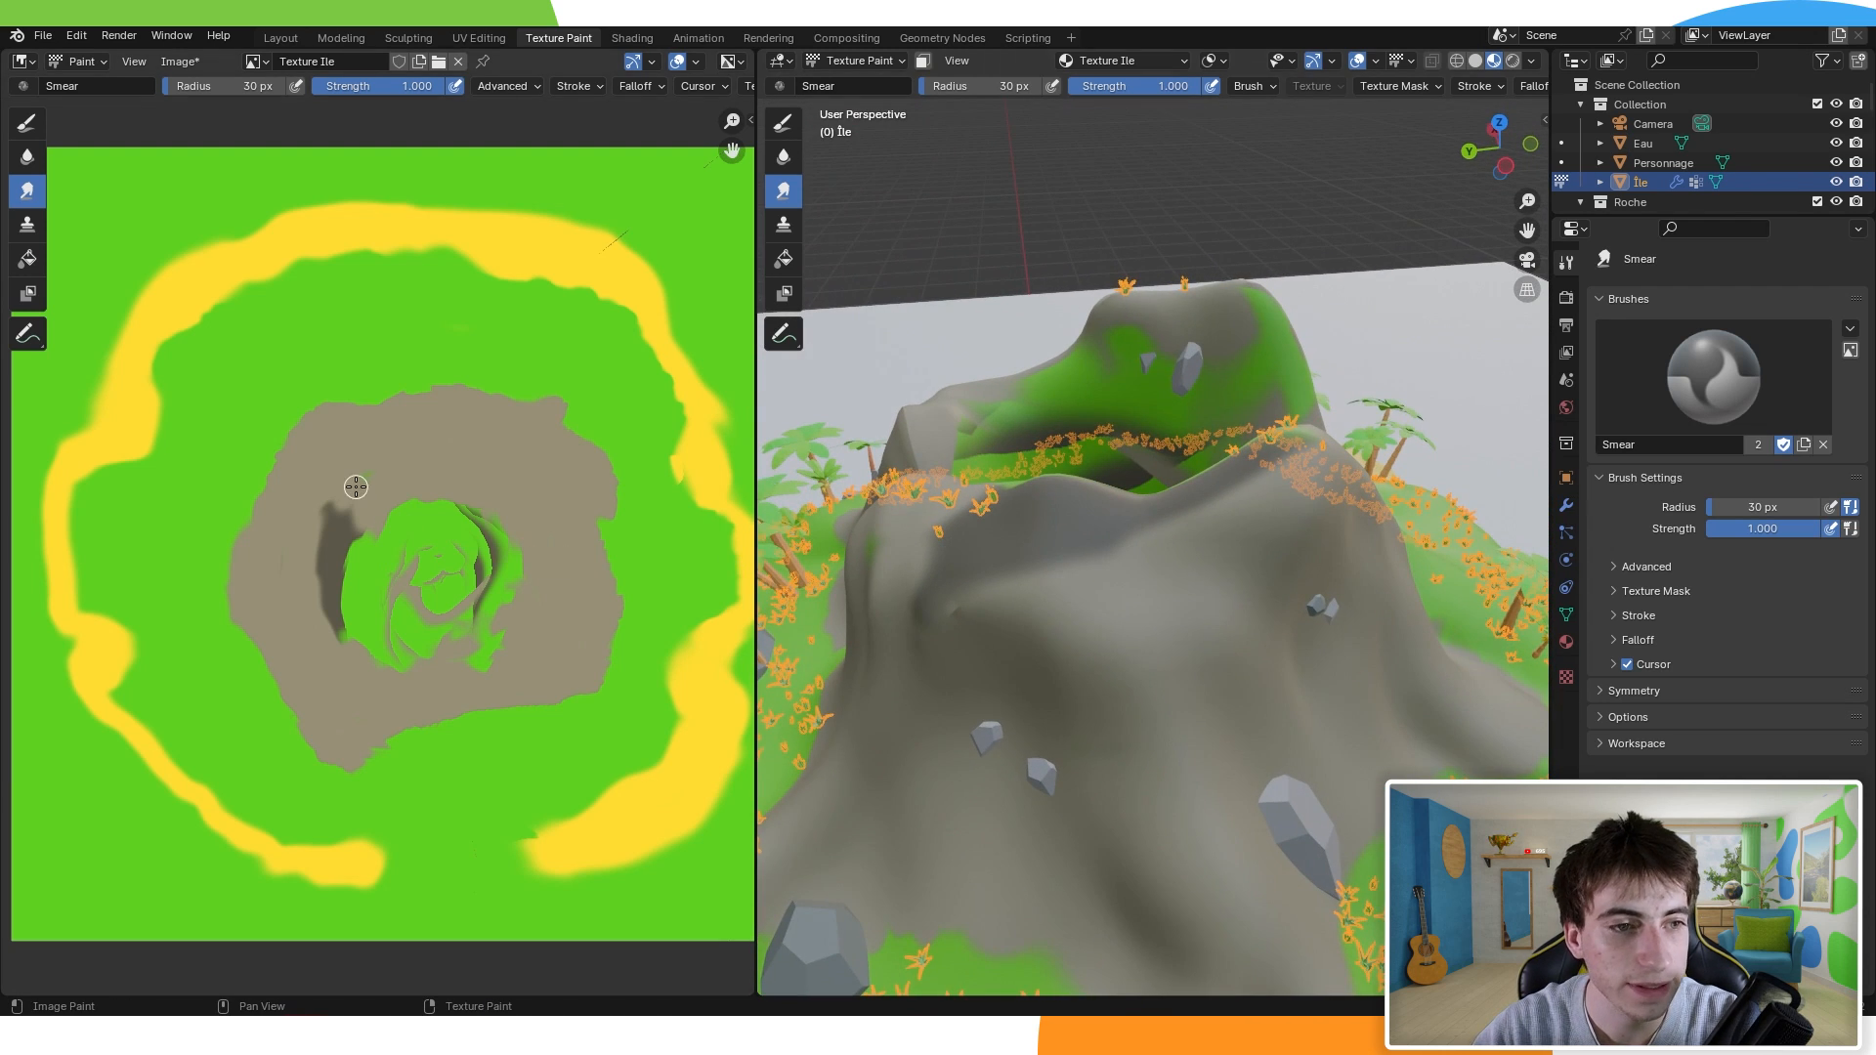
Step: Switch back to the Draw brush with a dark grey colour and try painting small dark spots around the stones on the mountain's slope
left_click(27, 123)
left_click(180, 86)
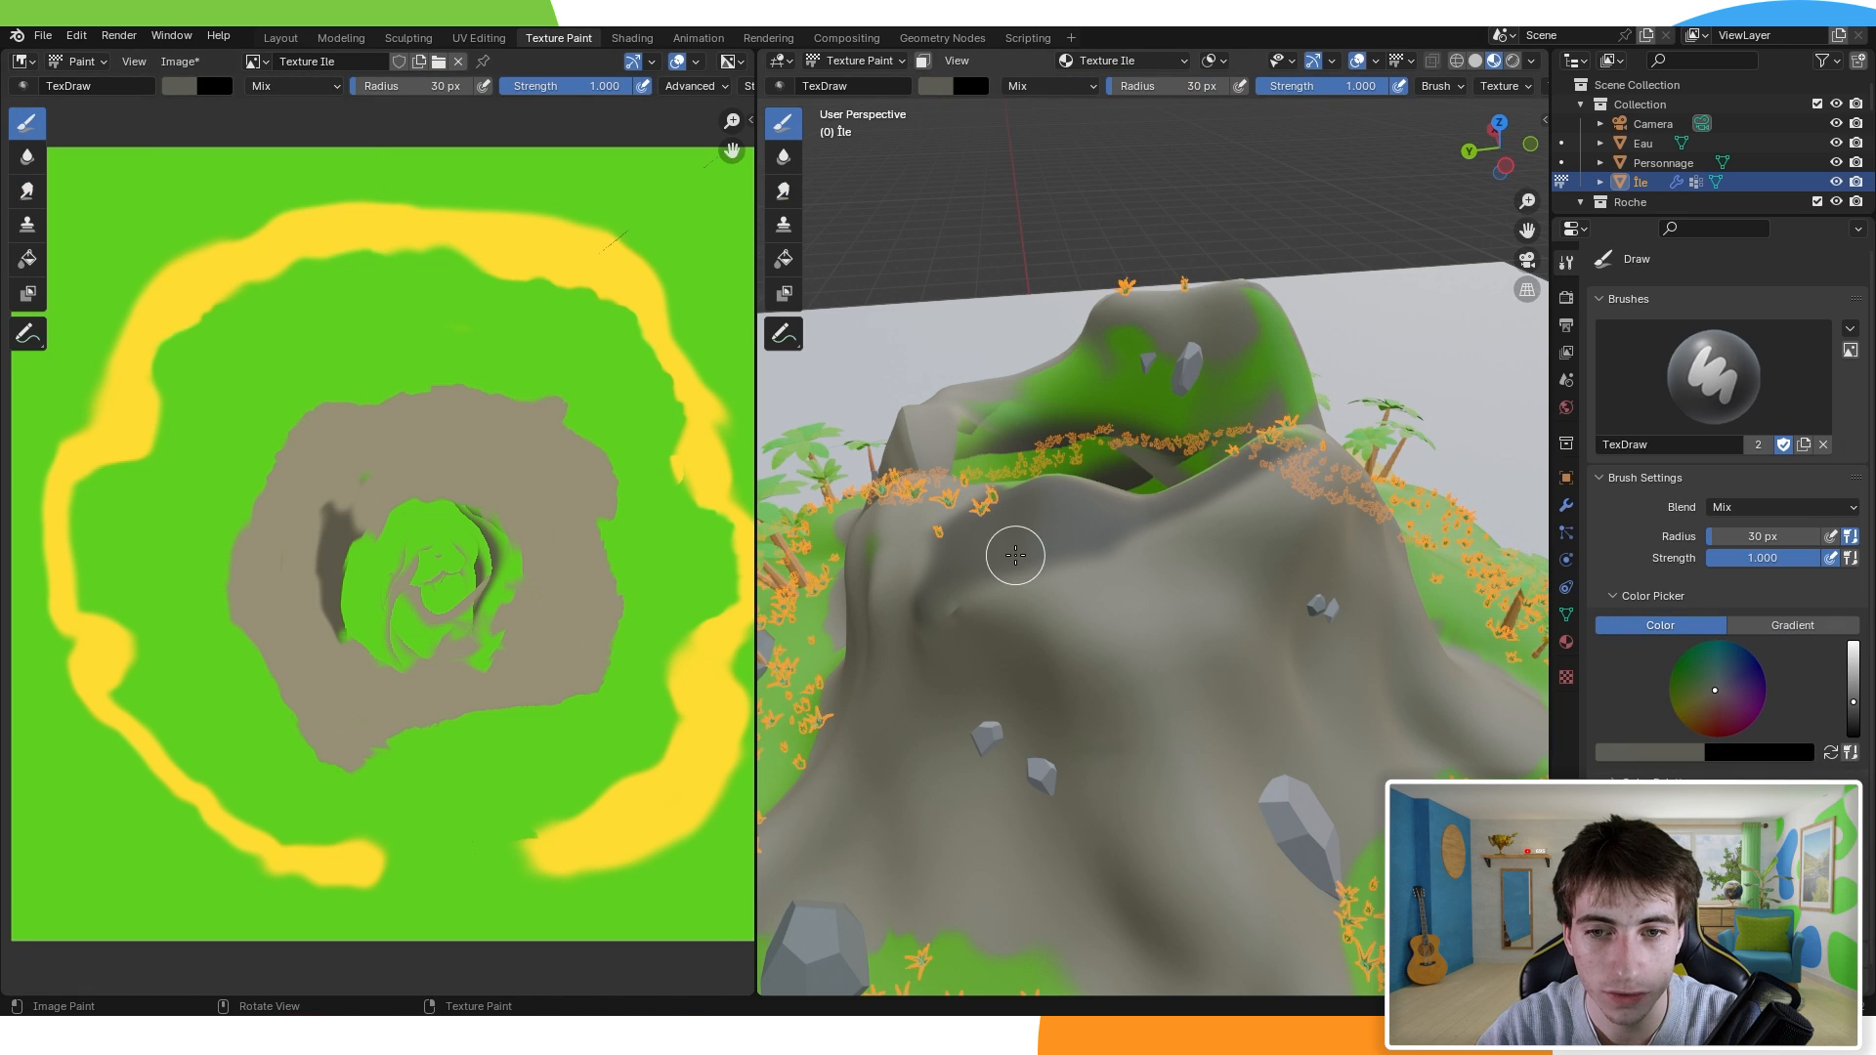
middle_click_drag(1042, 668, 1000, 603)
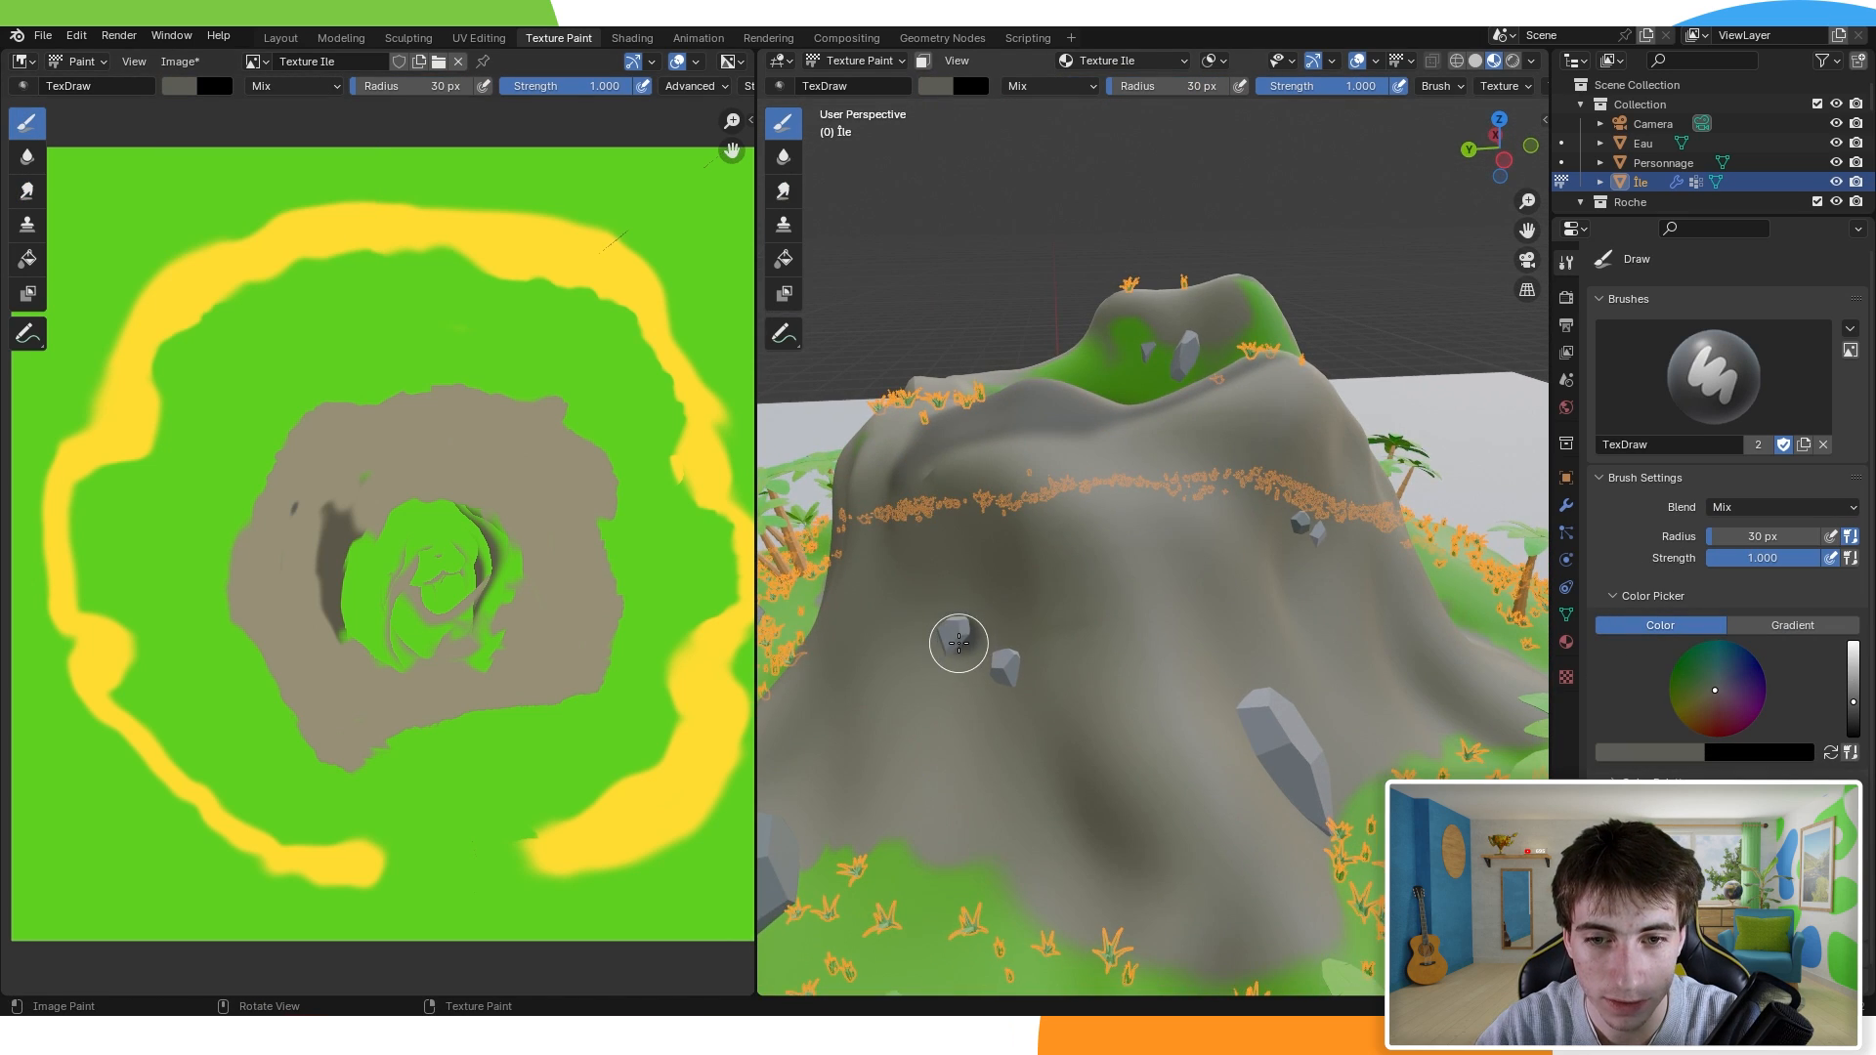
left_click_drag(959, 643, 951, 651)
scroll(918, 651, "up", 4)
scroll(1270, 689, "down", 4)
middle_click_drag(1285, 674, 1094, 669)
left_click_drag(970, 698, 976, 708)
Step: Try dabbing dark grey paint beside the stones on the crater's inner wall
mouse_move(1059, 678)
middle_mouse_down()
mouse_move(997, 572)
mouse_move(1009, 653)
mouse_move(1153, 547)
middle_mouse_up()
scroll(1100, 564, "down", 4)
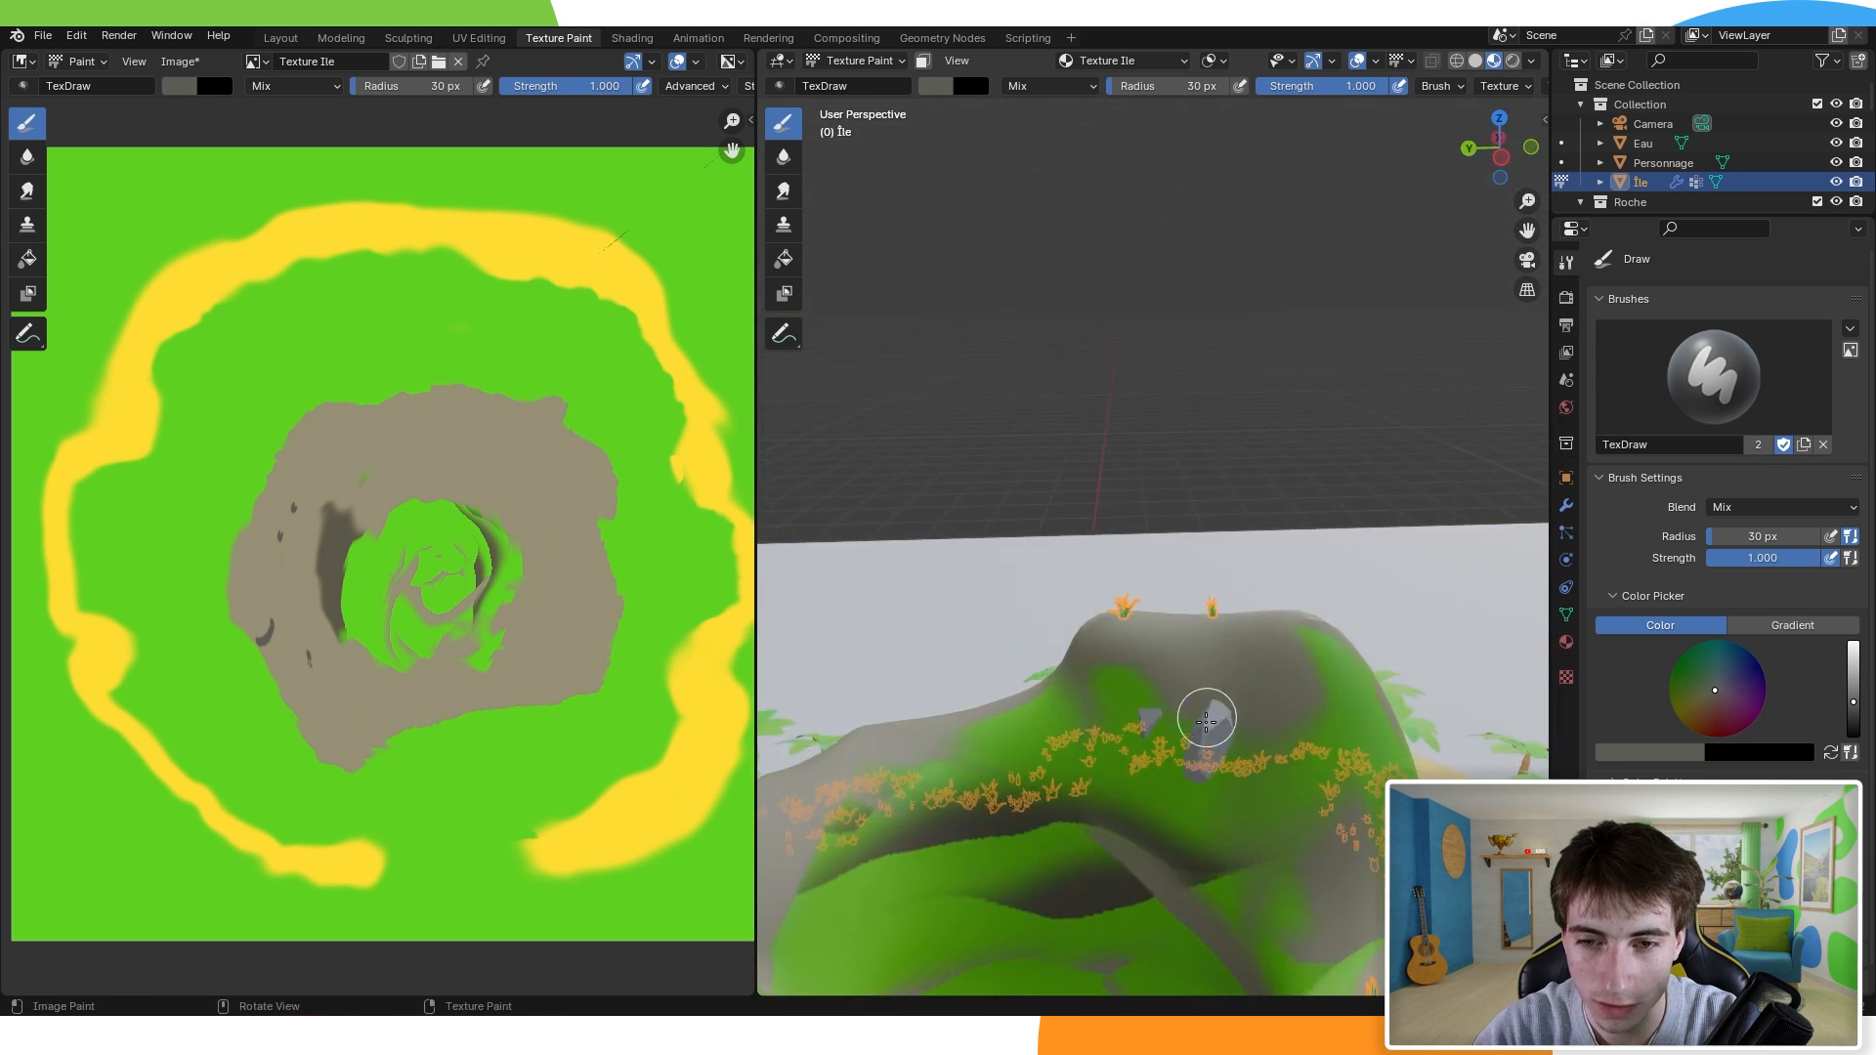
scroll(1221, 700, "up", 3)
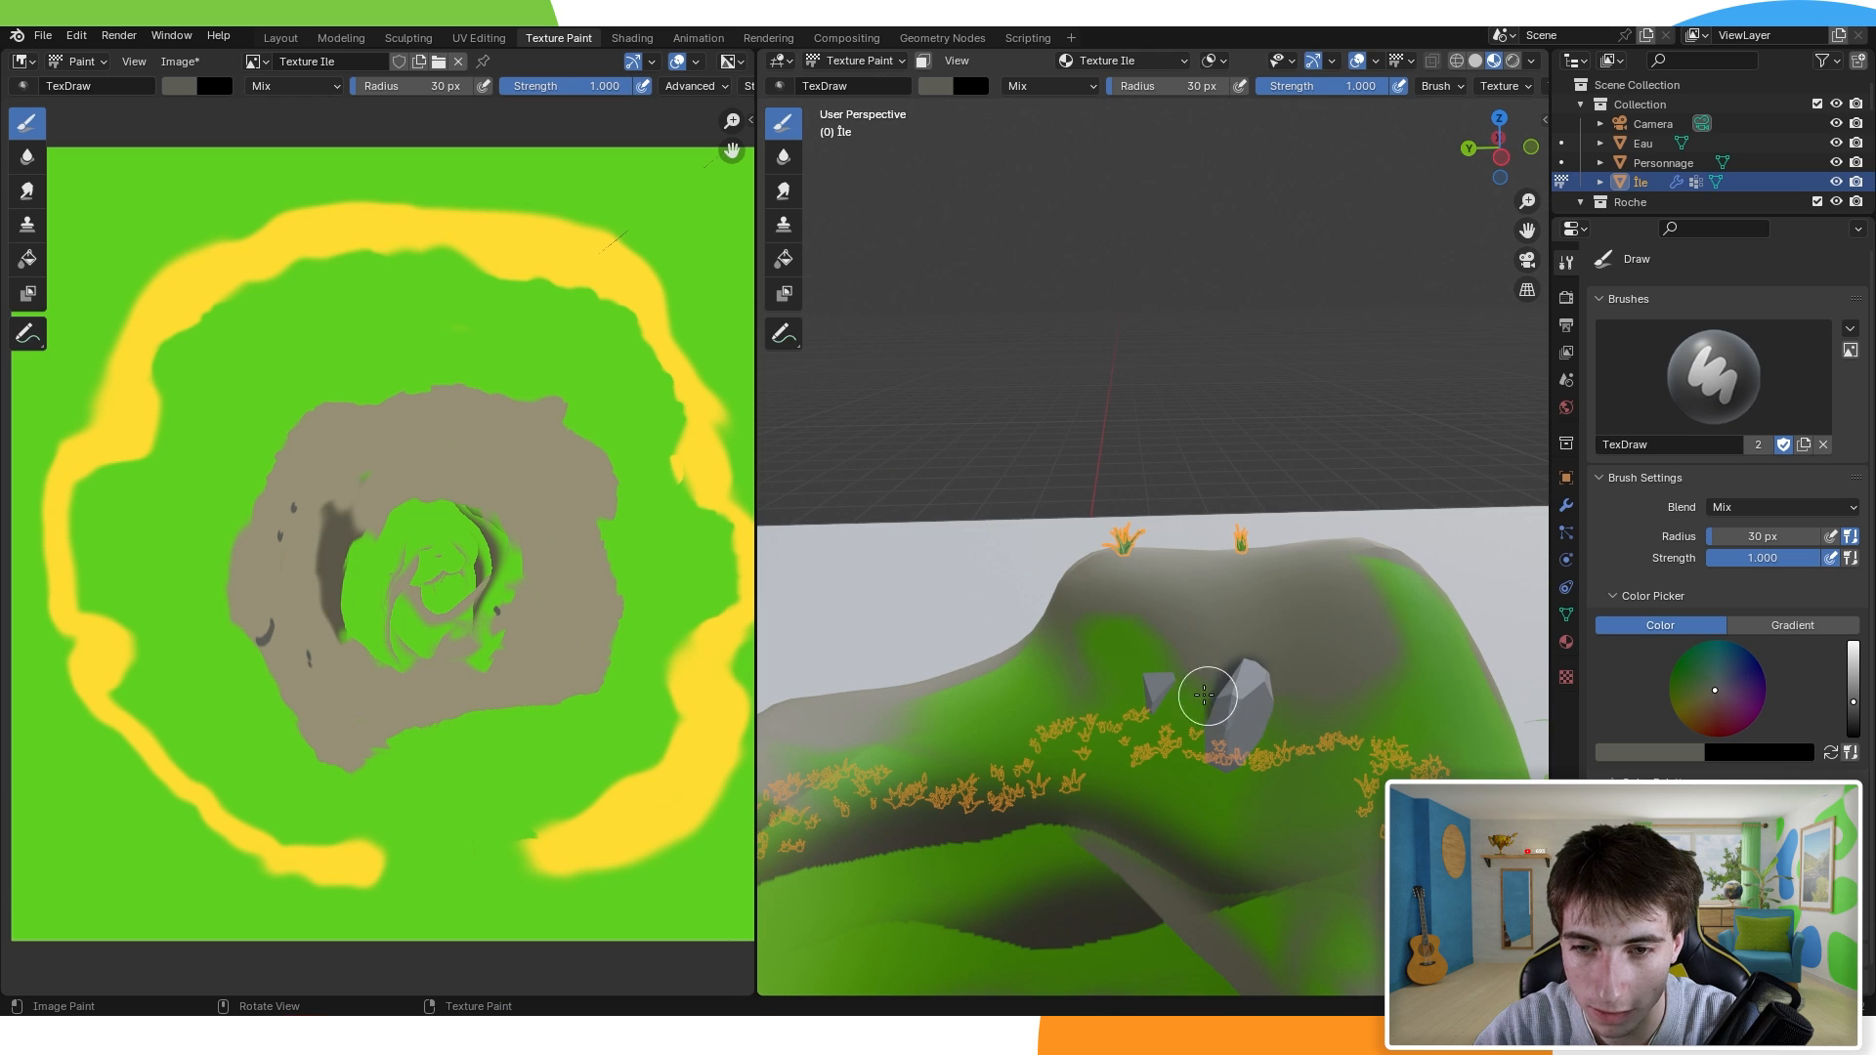
left_click(1155, 695)
scroll(1156, 695, "down", 3)
middle_click_drag(1156, 695, 1227, 700)
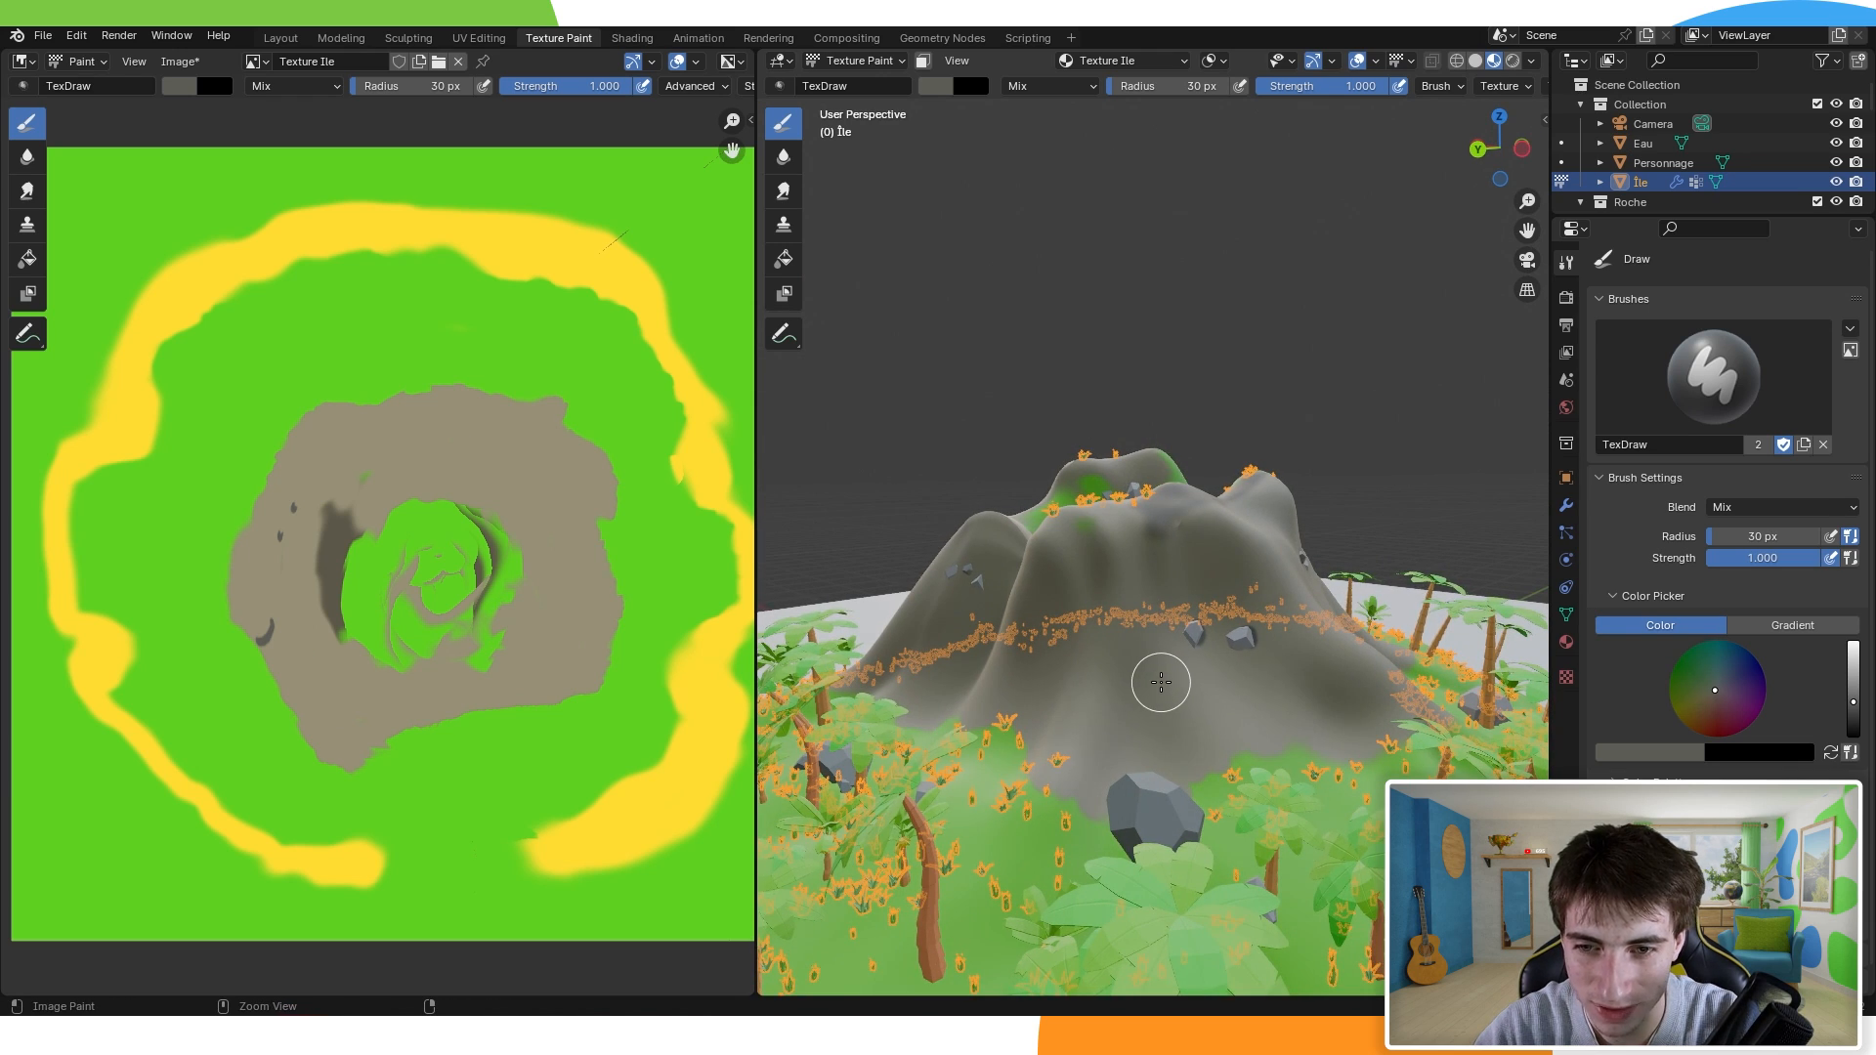
middle_click_drag(1166, 682, 1123, 635)
Step: Sample the shaded rock grey from the mountain in the 3D view as the brush colour
left_click(179, 87)
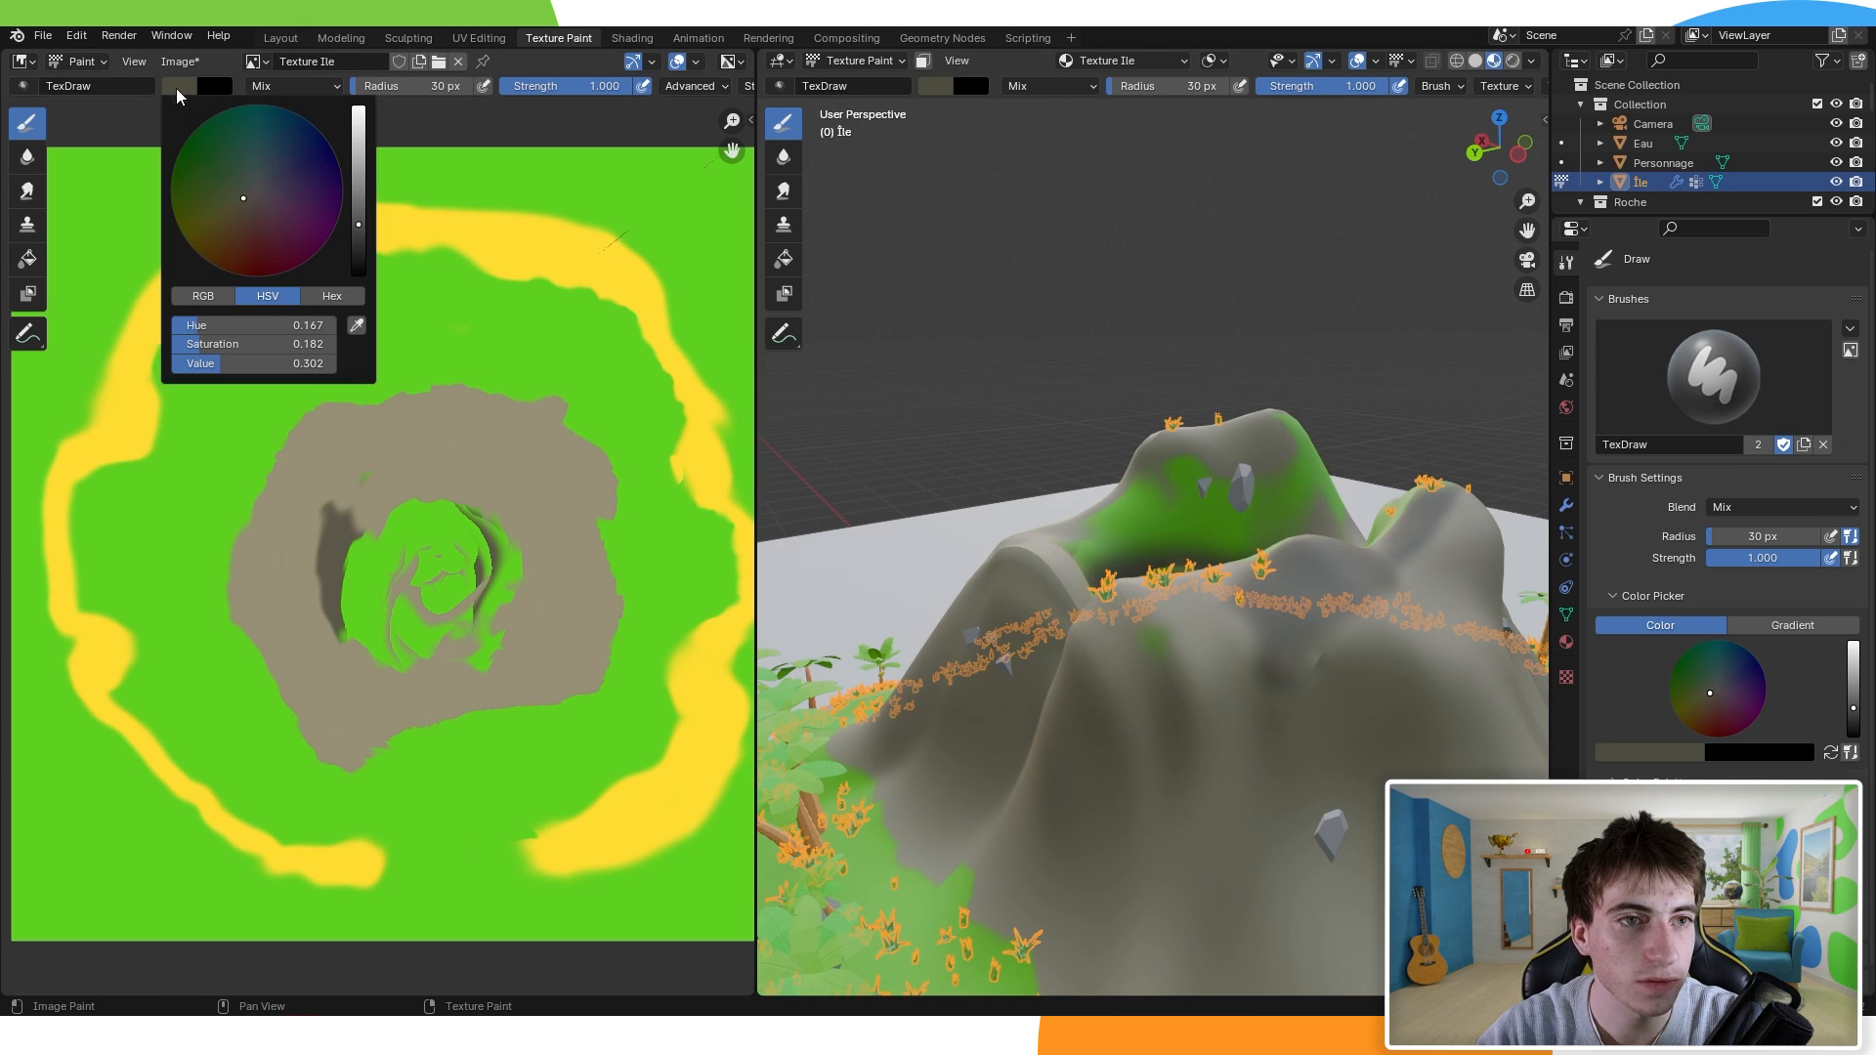
left_click(354, 325)
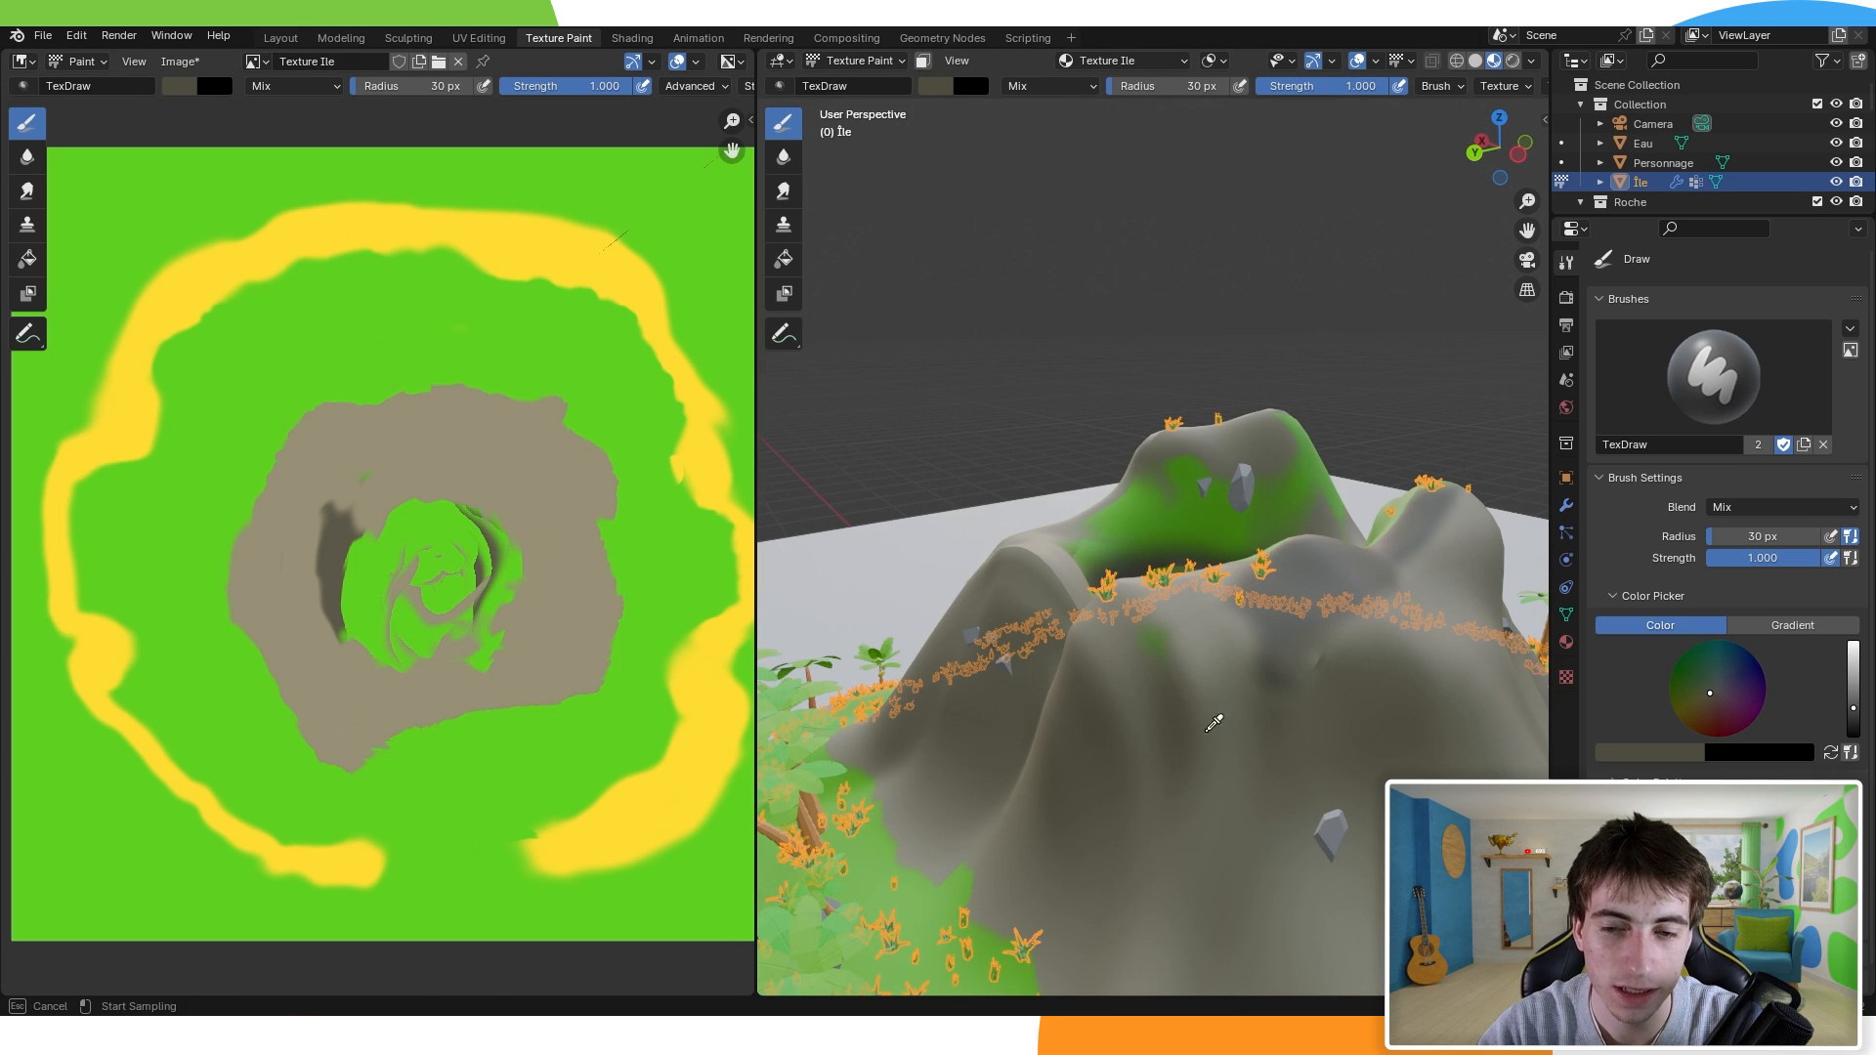
left_click(1209, 676)
mouse_move(1209, 626)
middle_mouse_down()
mouse_move(988, 691)
mouse_move(1214, 644)
mouse_move(854, 599)
mouse_move(1188, 536)
middle_mouse_up()
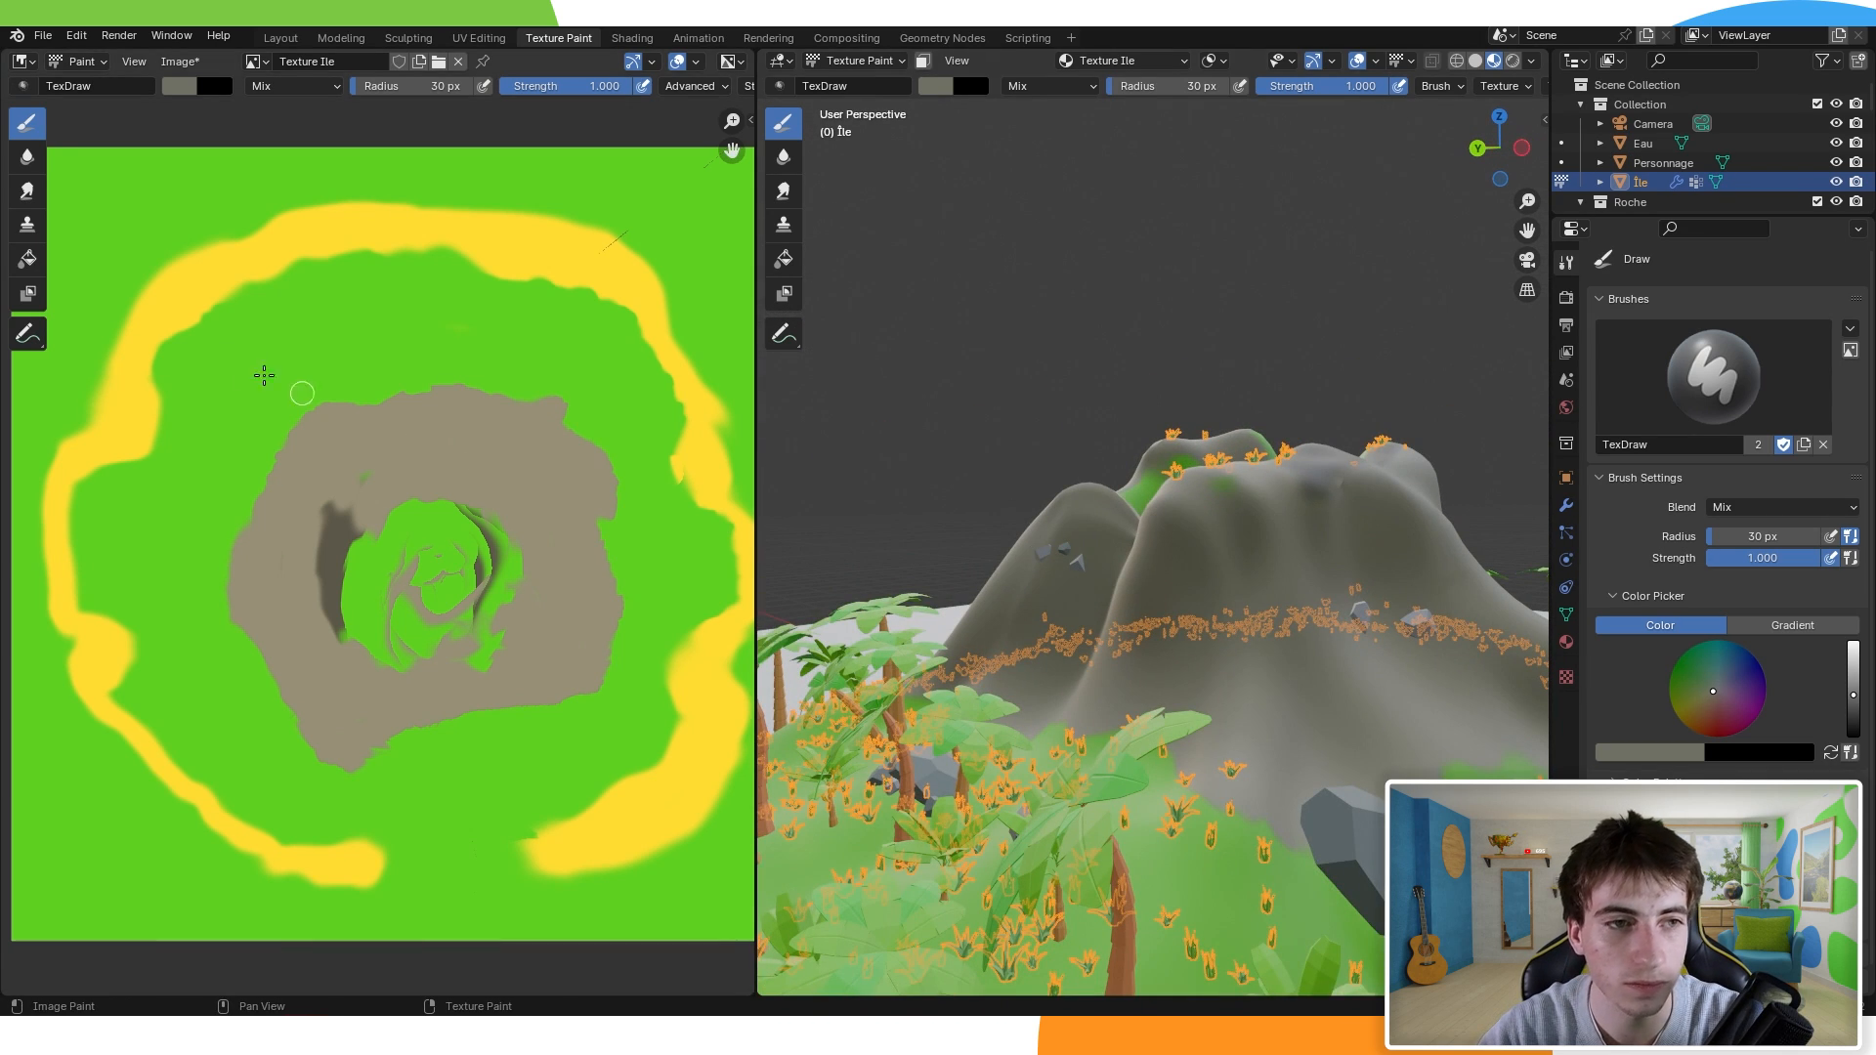
Step: Sample the greyish beige from the texture image and paint it over the dark patch beside the crater
left_click(181, 91)
left_click(358, 318)
left_click(427, 438)
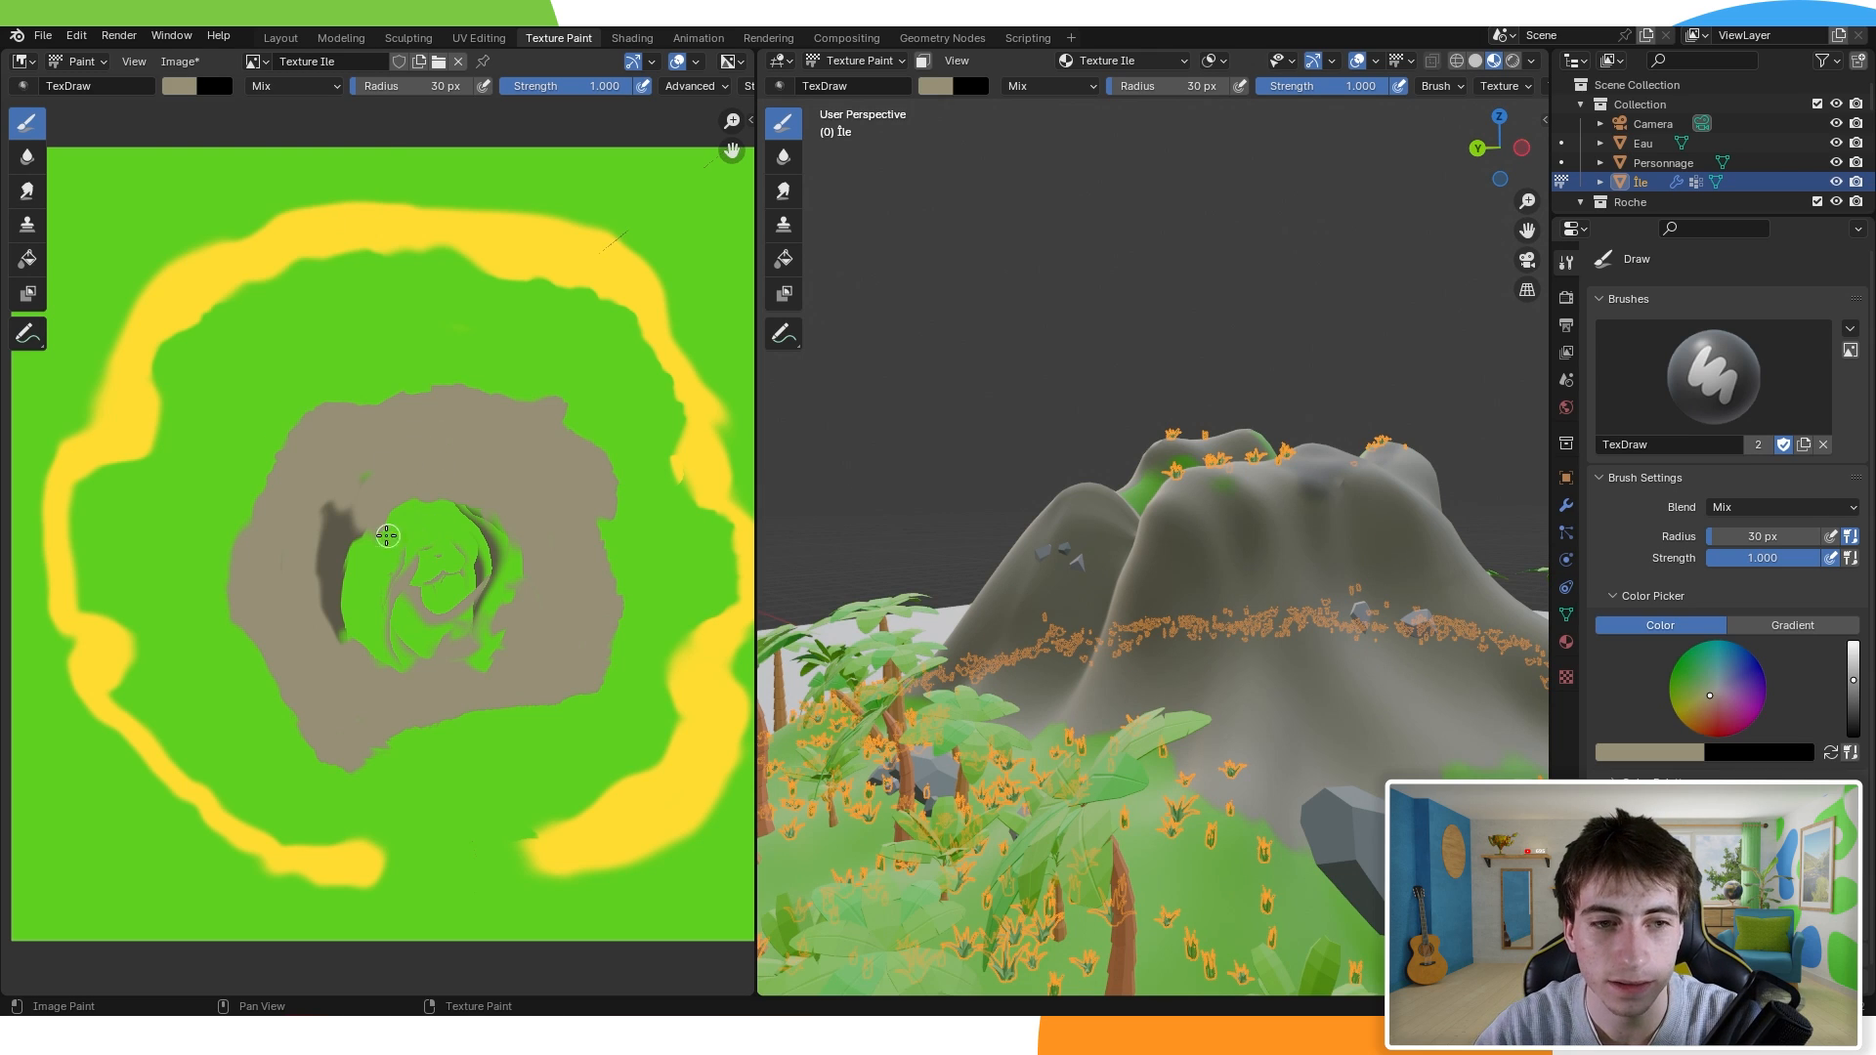
middle_click_drag(1088, 547, 1102, 619)
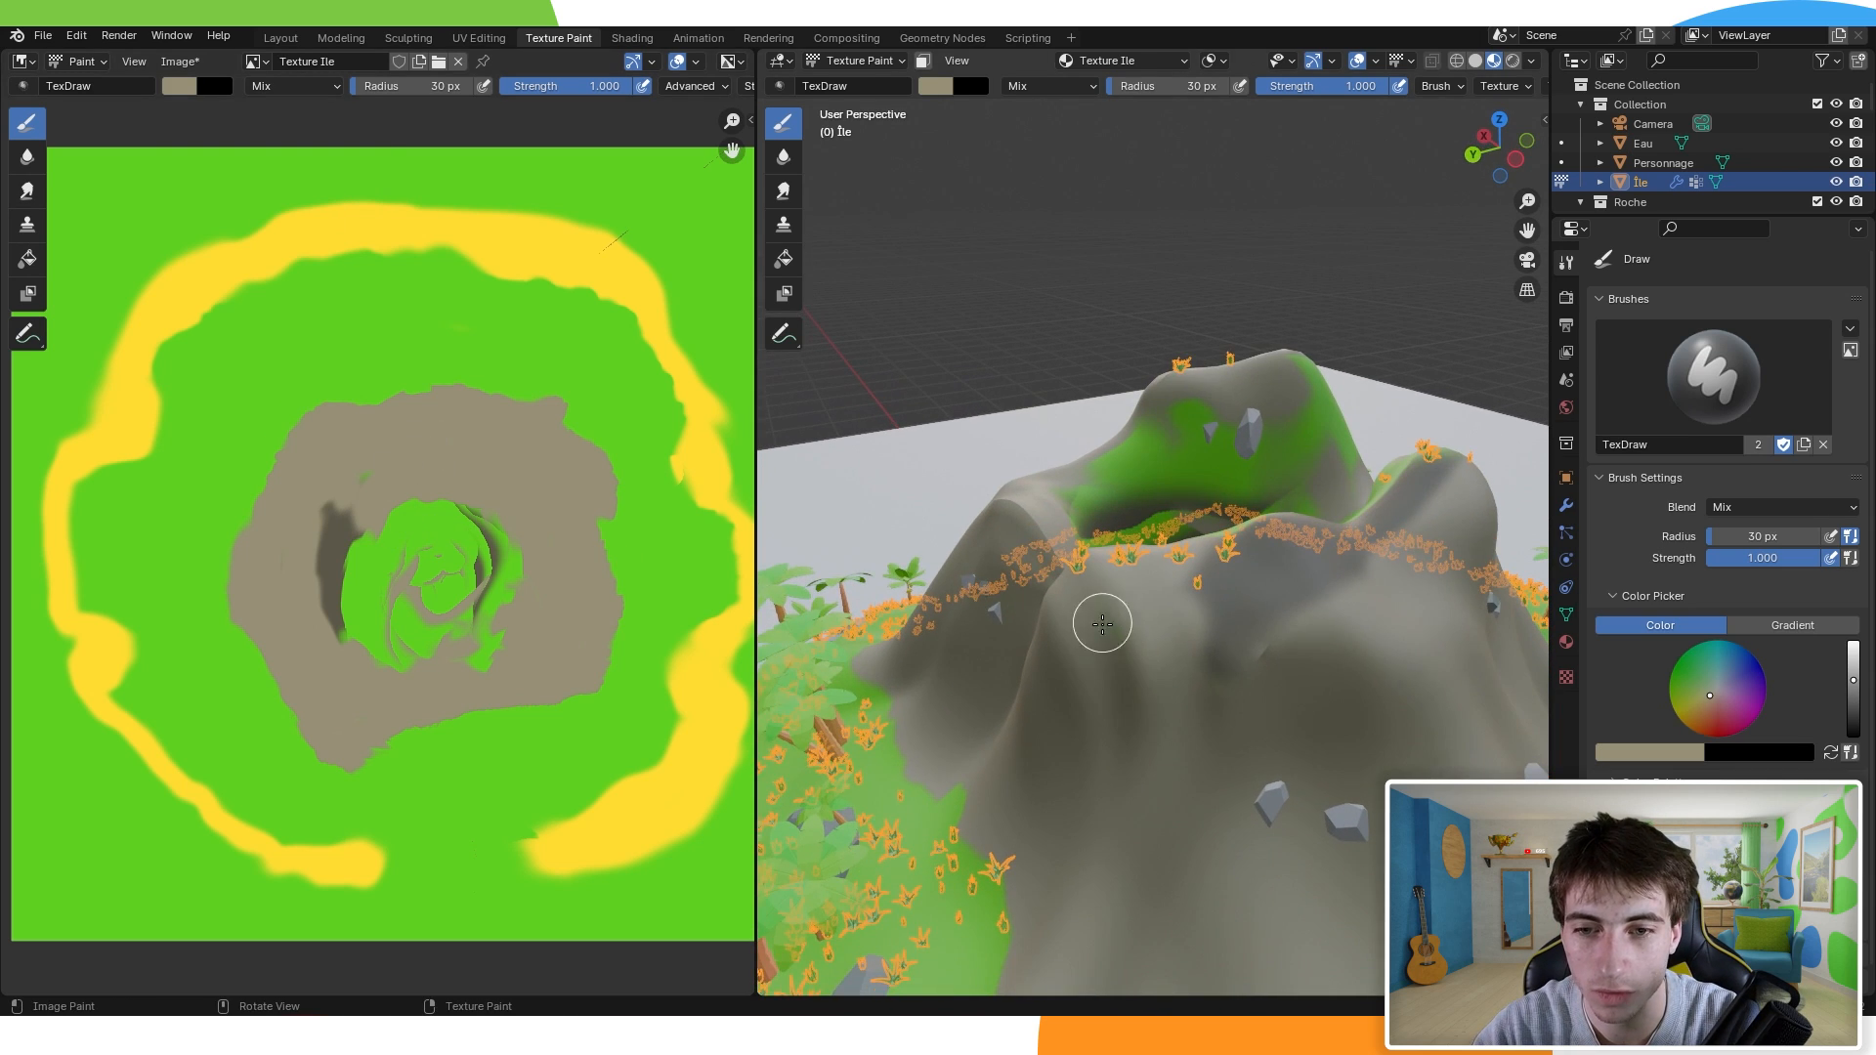
middle_click_drag(1220, 628, 879, 531)
mouse_move(879, 532)
left_mouse_down()
mouse_move(909, 670)
mouse_move(889, 687)
left_mouse_up()
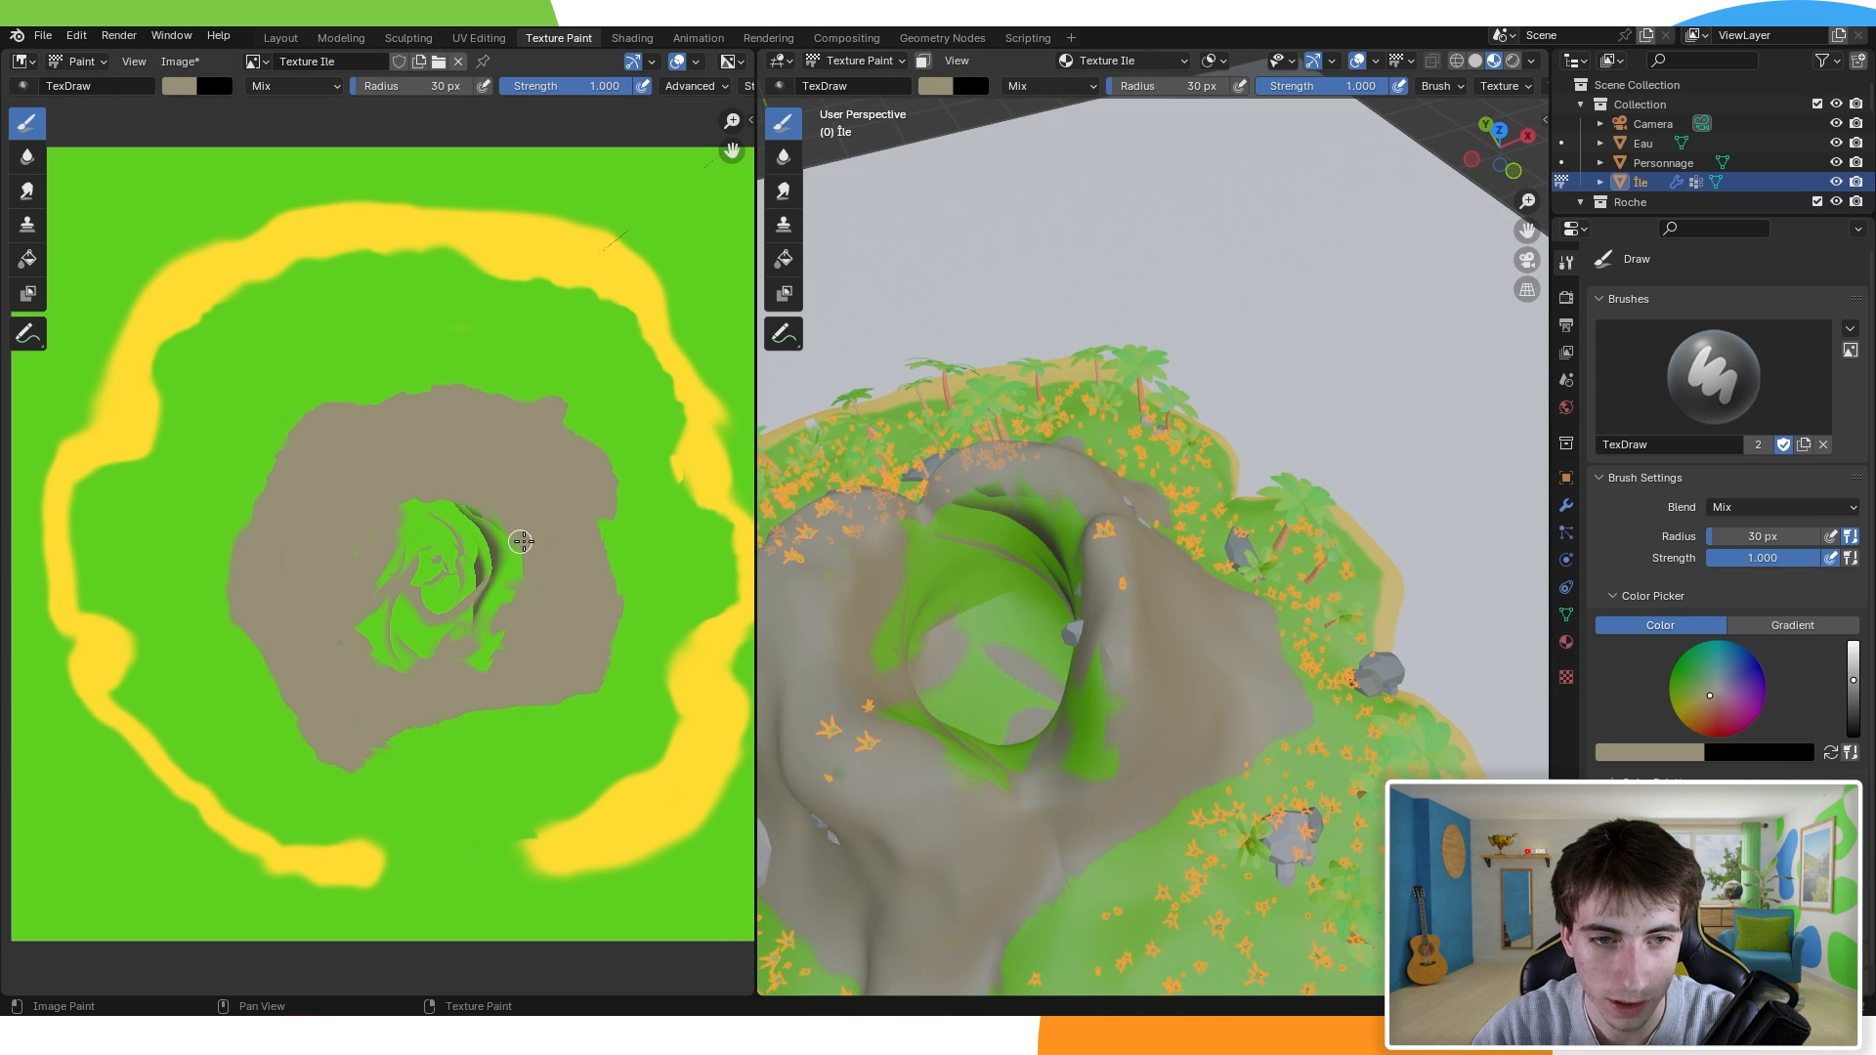
Step: Enlarge the brush radius to 93 px and fill the green crater area of the texture with greyish beige
mouse_move(391, 493)
left_mouse_down()
mouse_move(390, 532)
mouse_move(423, 544)
mouse_move(410, 599)
mouse_move(557, 544)
left_mouse_up()
key("f")
left_click(423, 544)
key("f")
left_click(494, 490)
Step: Sample the grass green from the 3D view, reduce the brush radius to 42 px and paint green patches on the mountain's upper parts
mouse_move(1026, 576)
middle_mouse_down()
mouse_move(1064, 564)
mouse_move(955, 566)
mouse_move(1030, 485)
mouse_move(1173, 686)
middle_mouse_up()
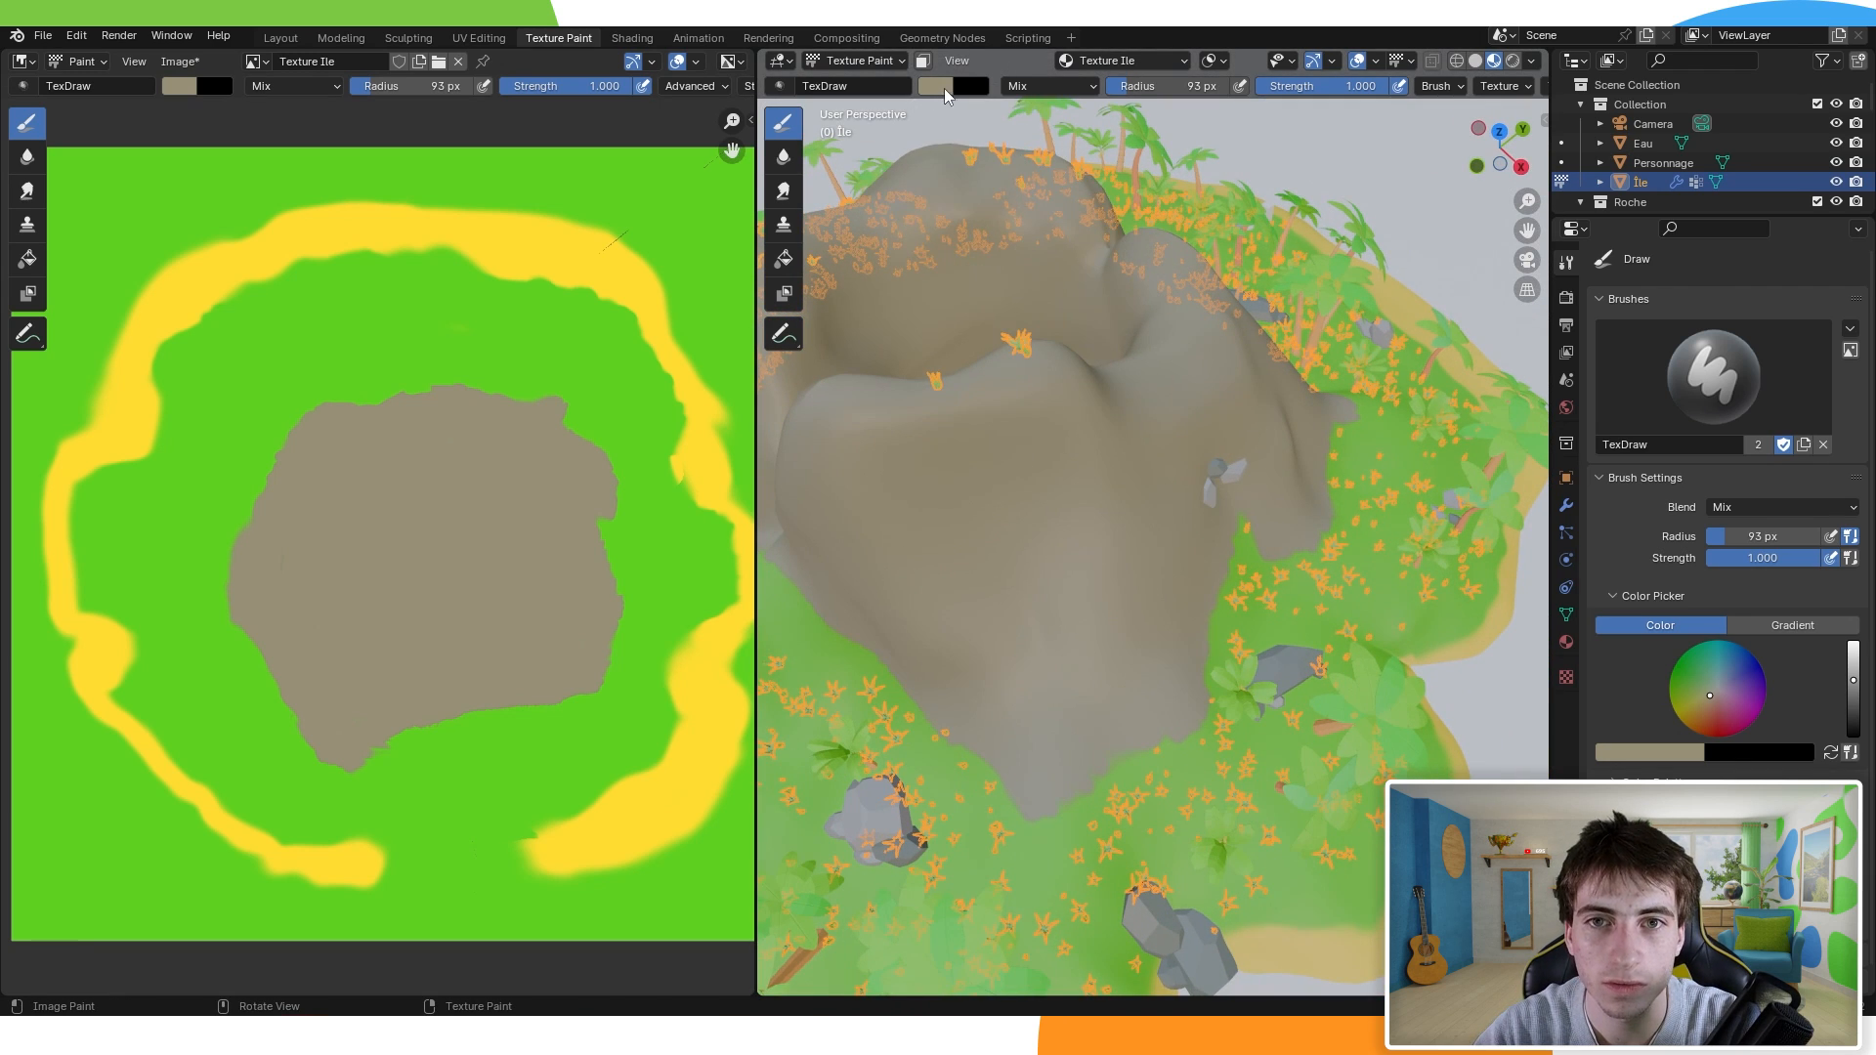
left_click(940, 86)
left_click(1118, 325)
left_click(1245, 584)
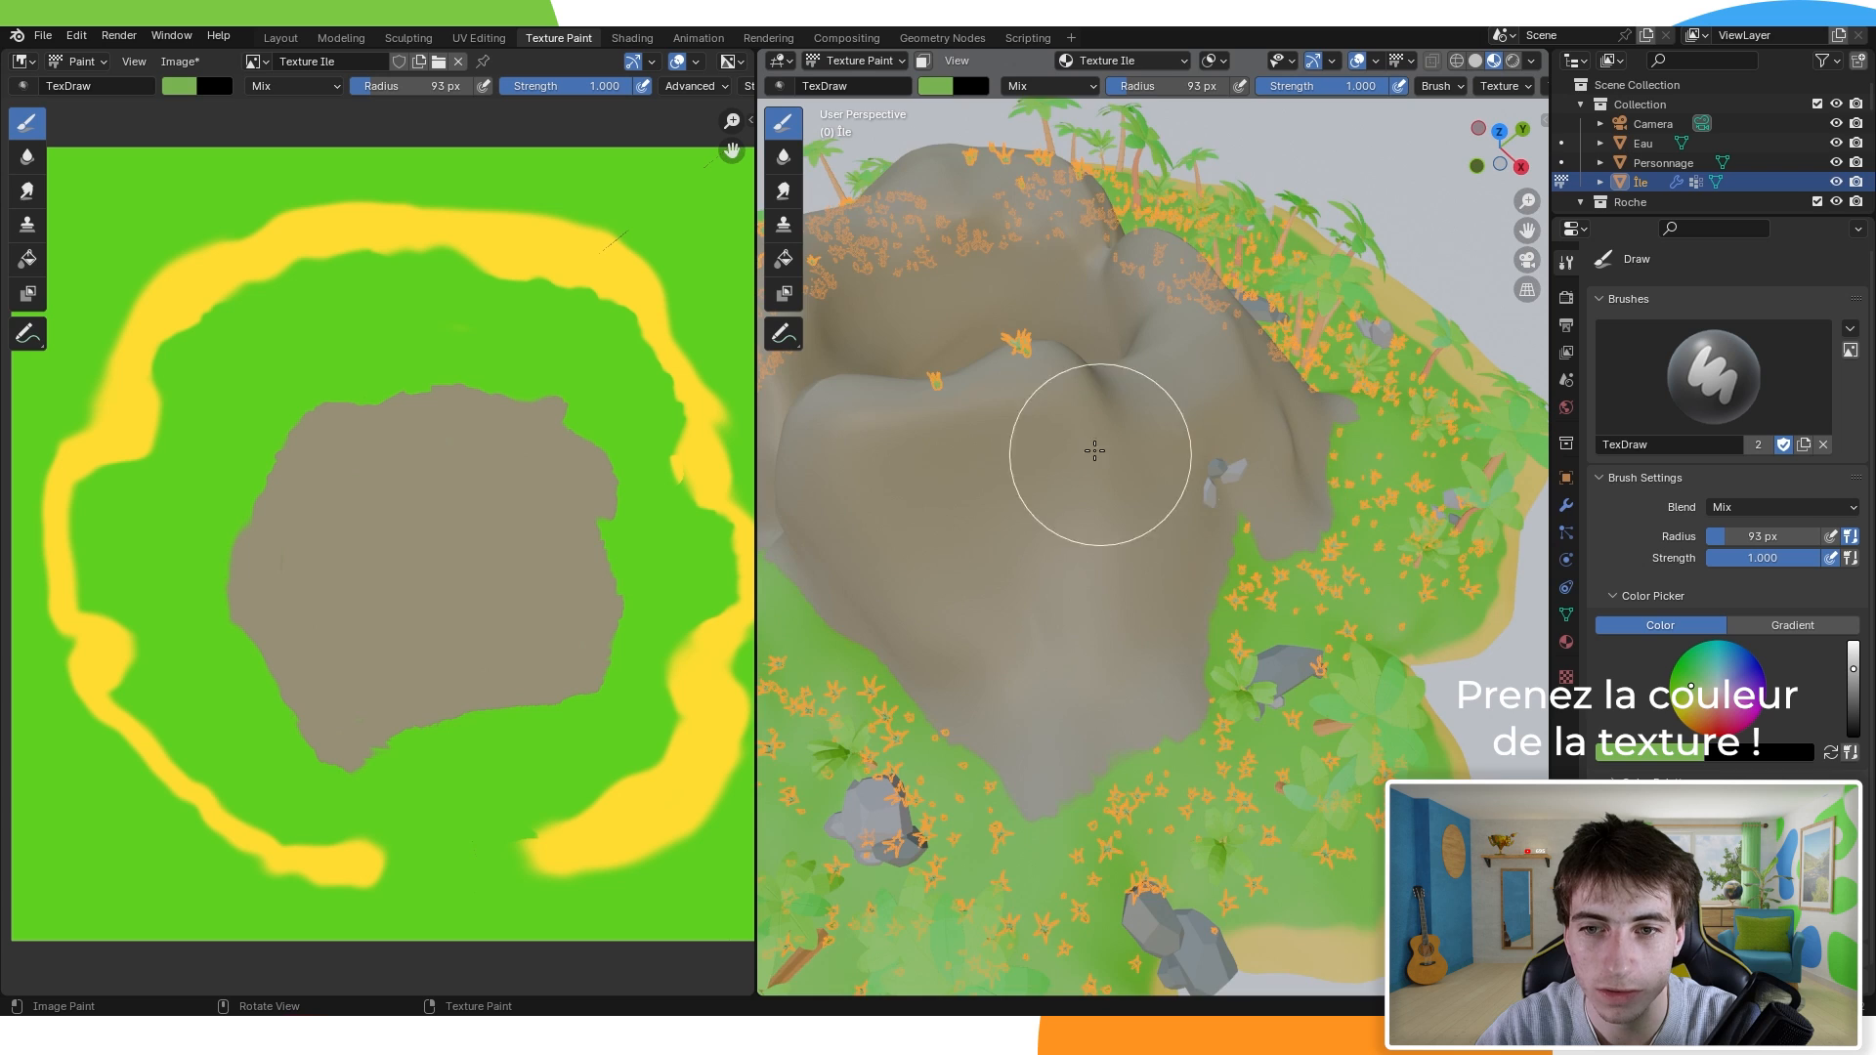
scroll(1104, 444, "up", 3)
middle_click_drag(976, 284, 1302, 543, "shift")
scroll(1302, 542, "up", 1)
key("f")
left_click(1218, 523)
left_click_drag(1295, 478, 1017, 595)
mouse_move(1017, 595)
middle_mouse_down()
mouse_move(1122, 620)
mouse_move(1185, 570)
mouse_move(1201, 488)
mouse_move(1298, 619)
middle_mouse_up()
Step: Switch to the camera view and examine the green patches on the mountain at different distances
key("KP_0")
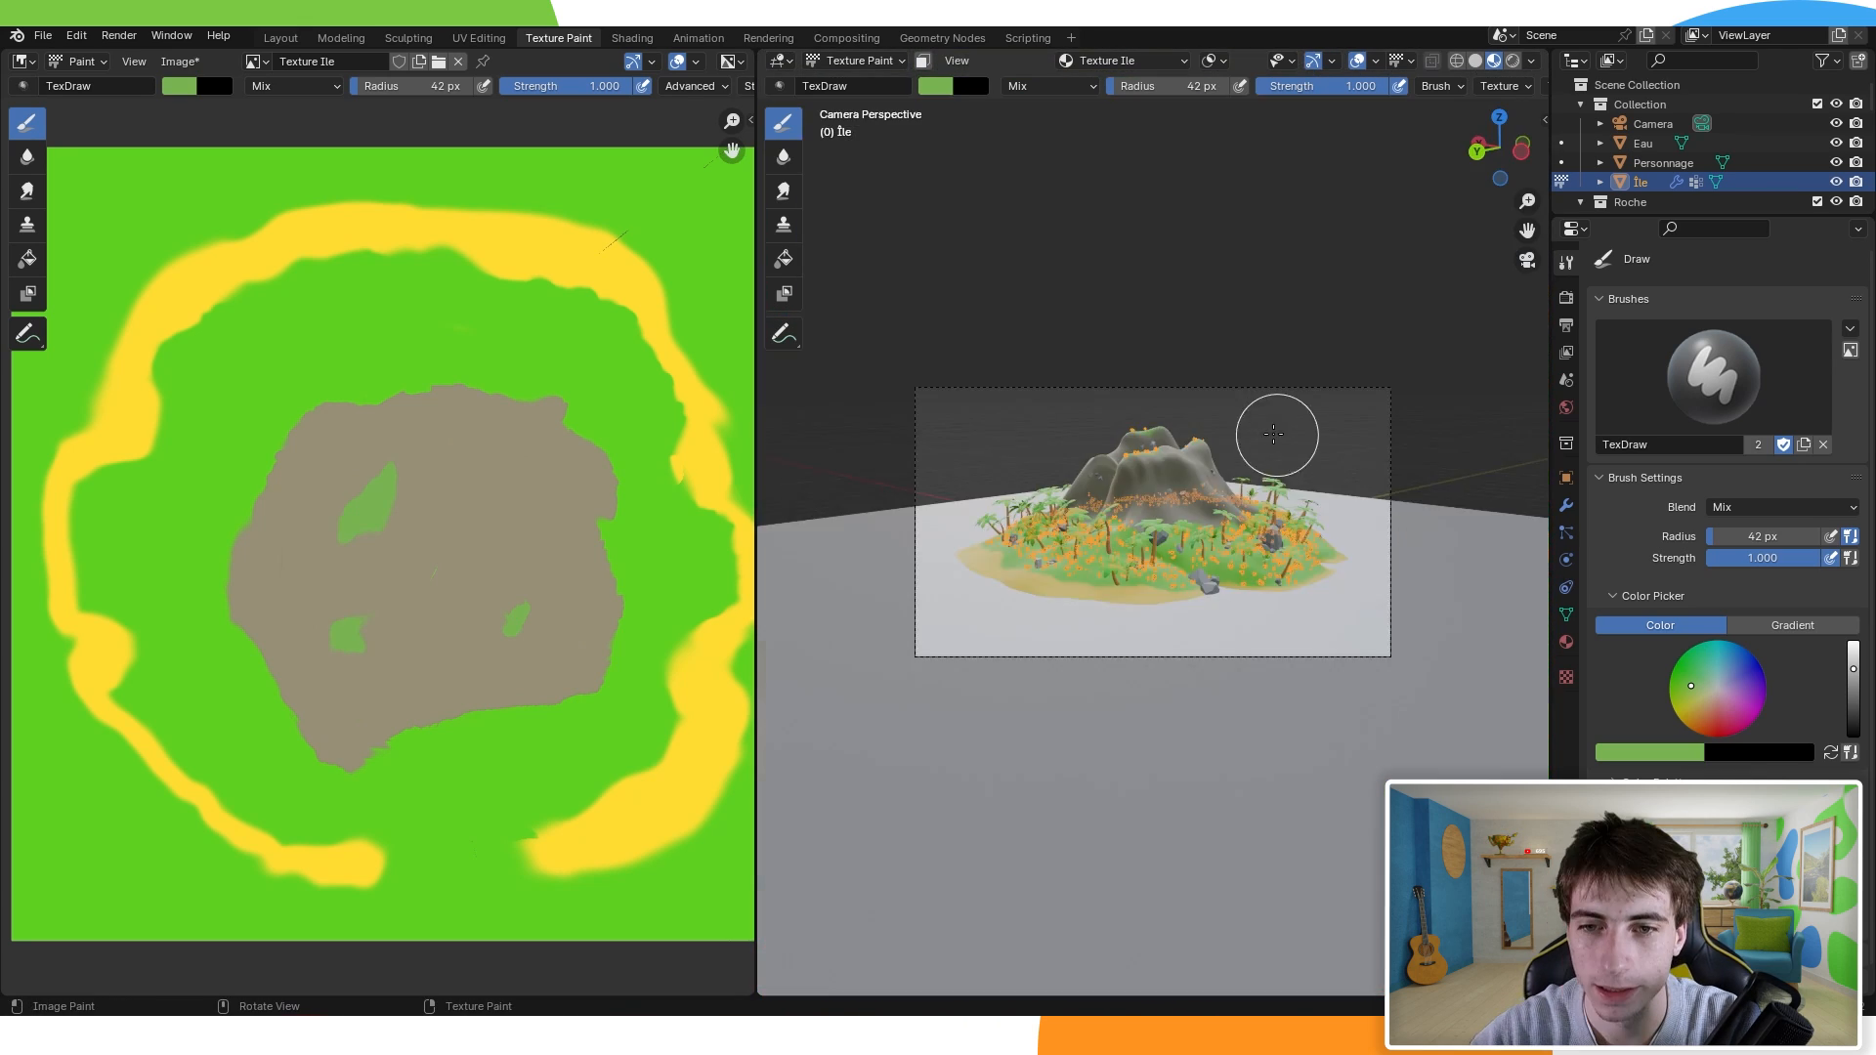
scroll(1185, 452, "up", 4)
scroll(1162, 402, "down", 2)
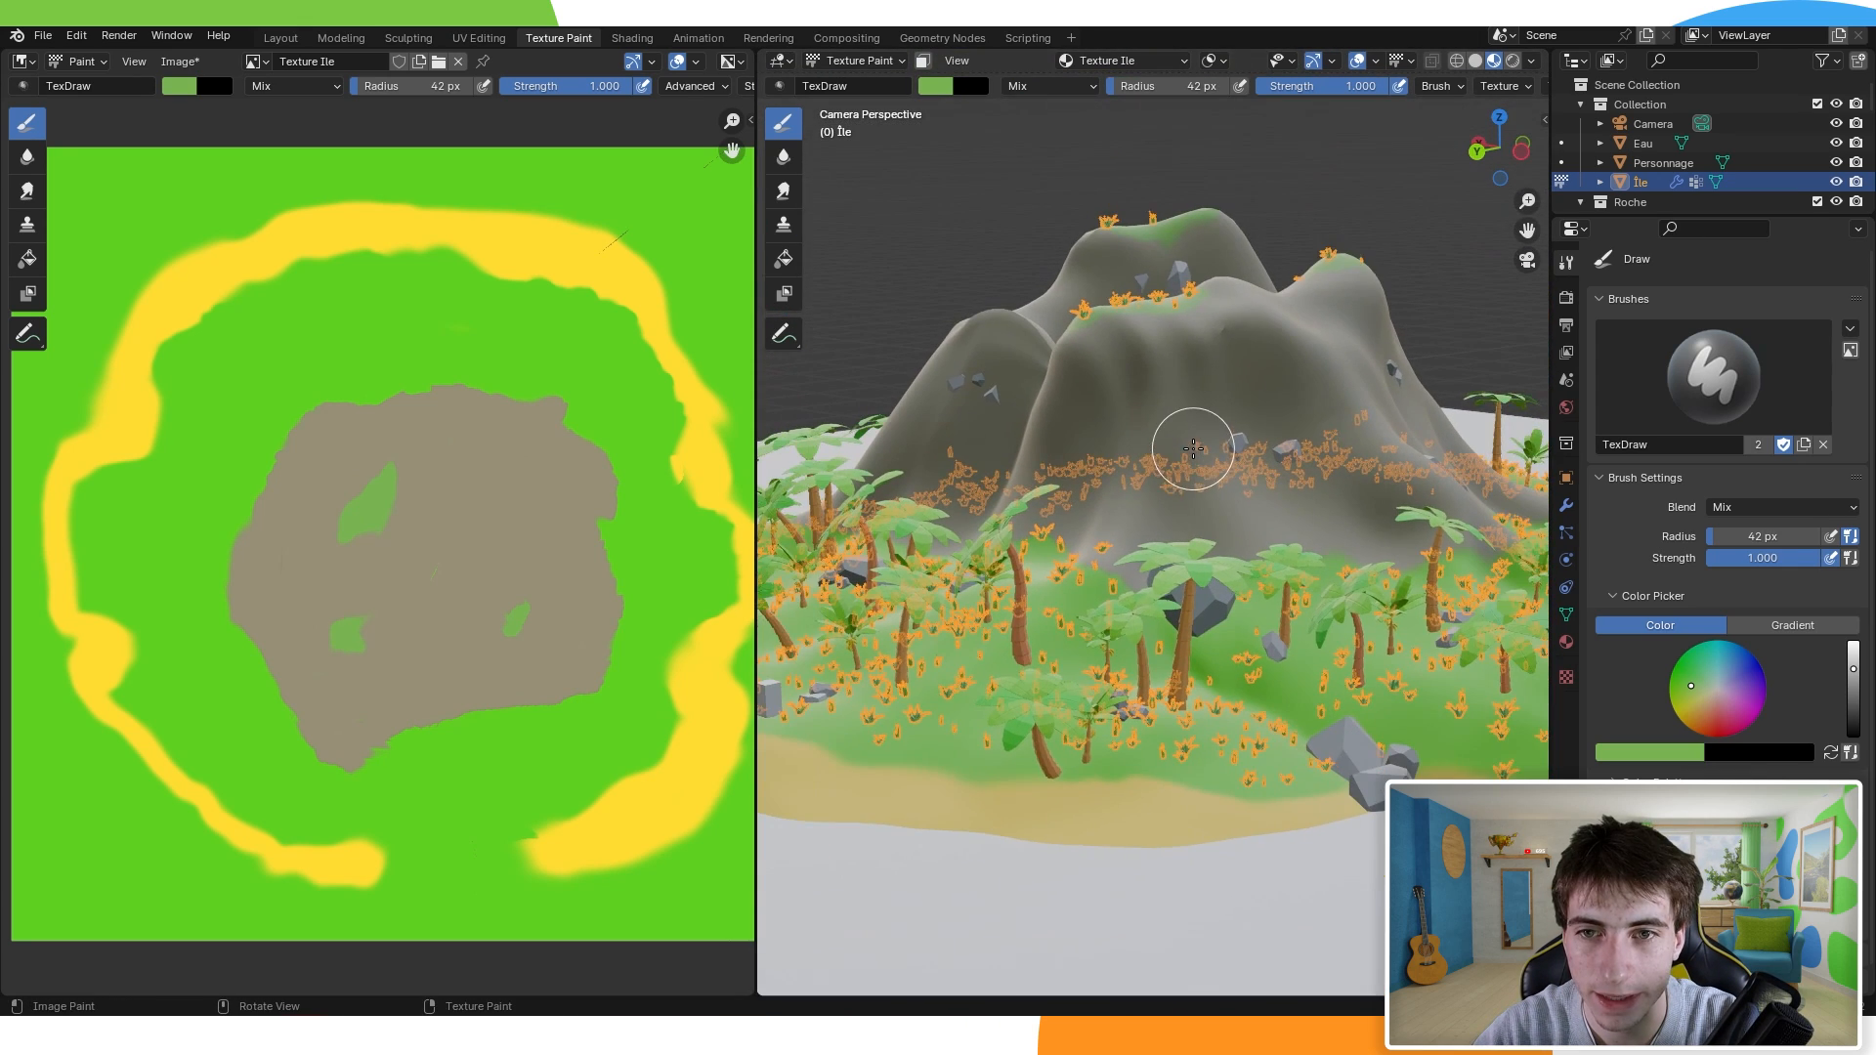
scroll(1194, 448, "down", 2)
scroll(1186, 473, "down", 1)
scroll(1187, 472, "up", 1)
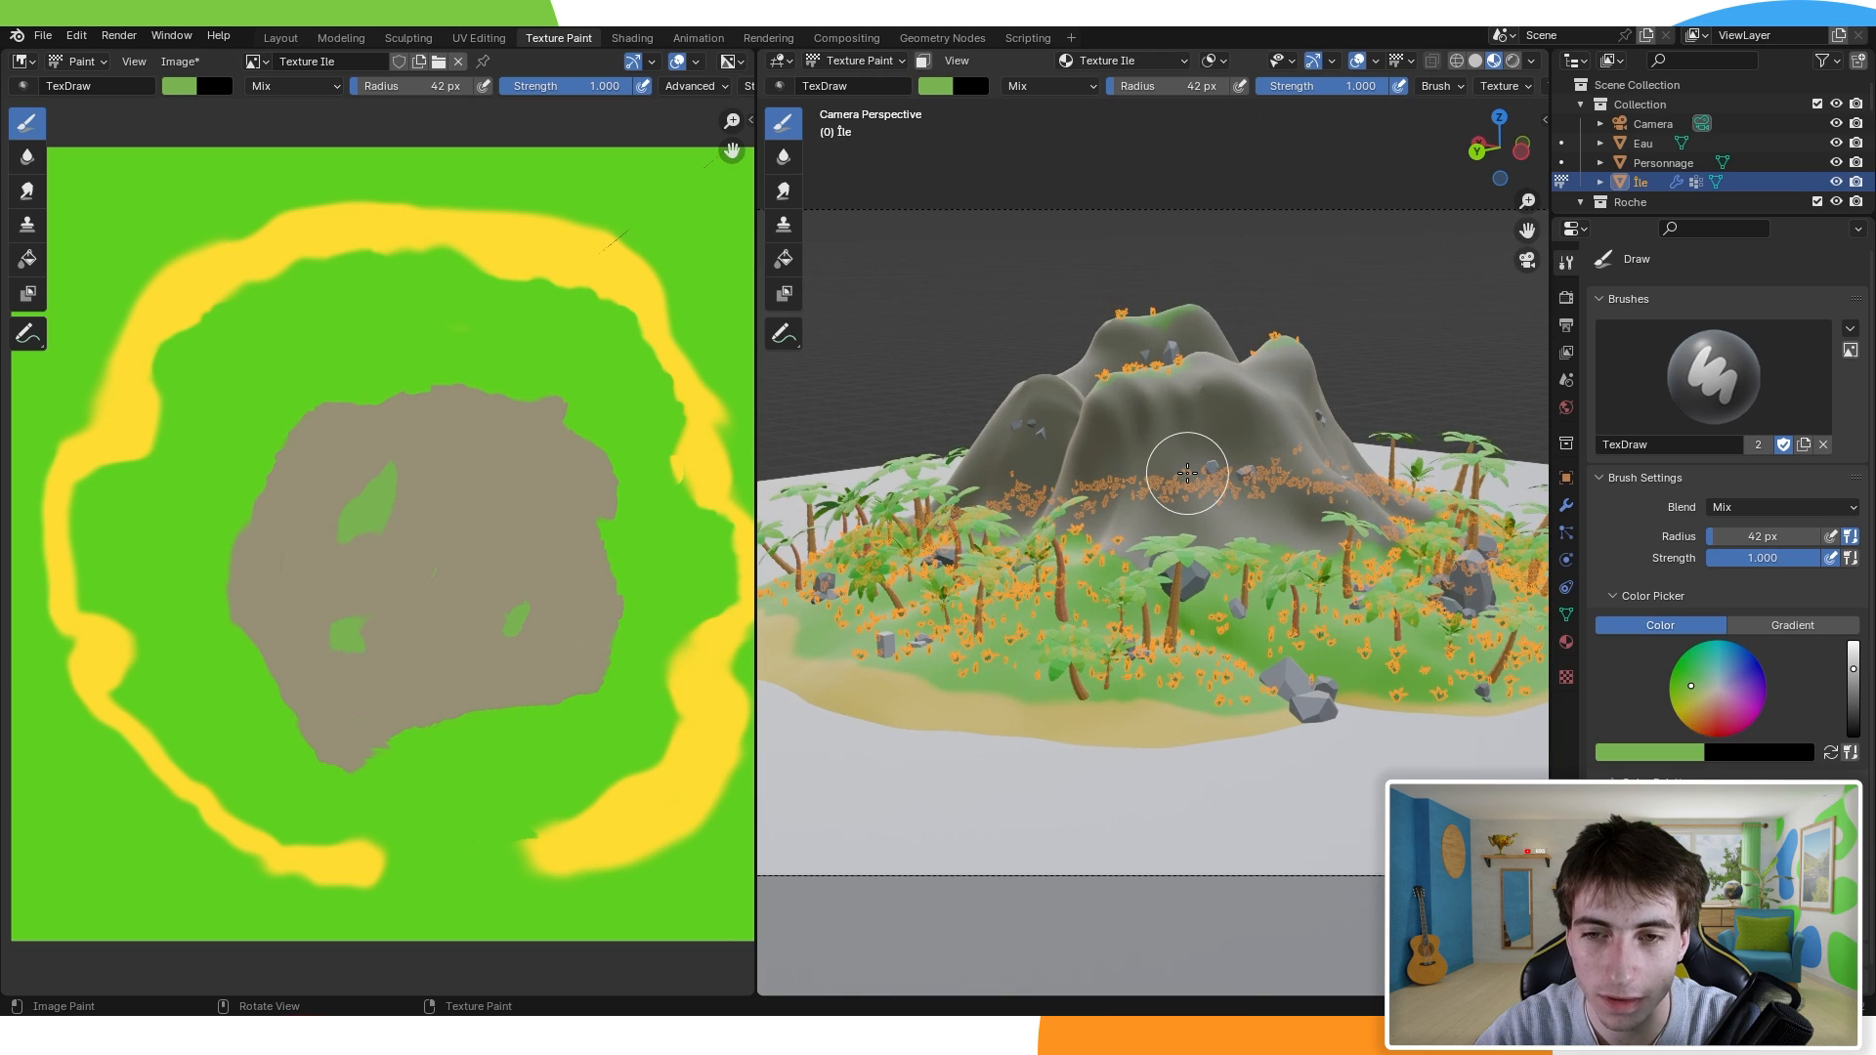
Step: Sample the sand yellow from the texture, set the brush radius to 103 px and paint everything outside the beach ring yellow
scroll(507, 460, "down", 2)
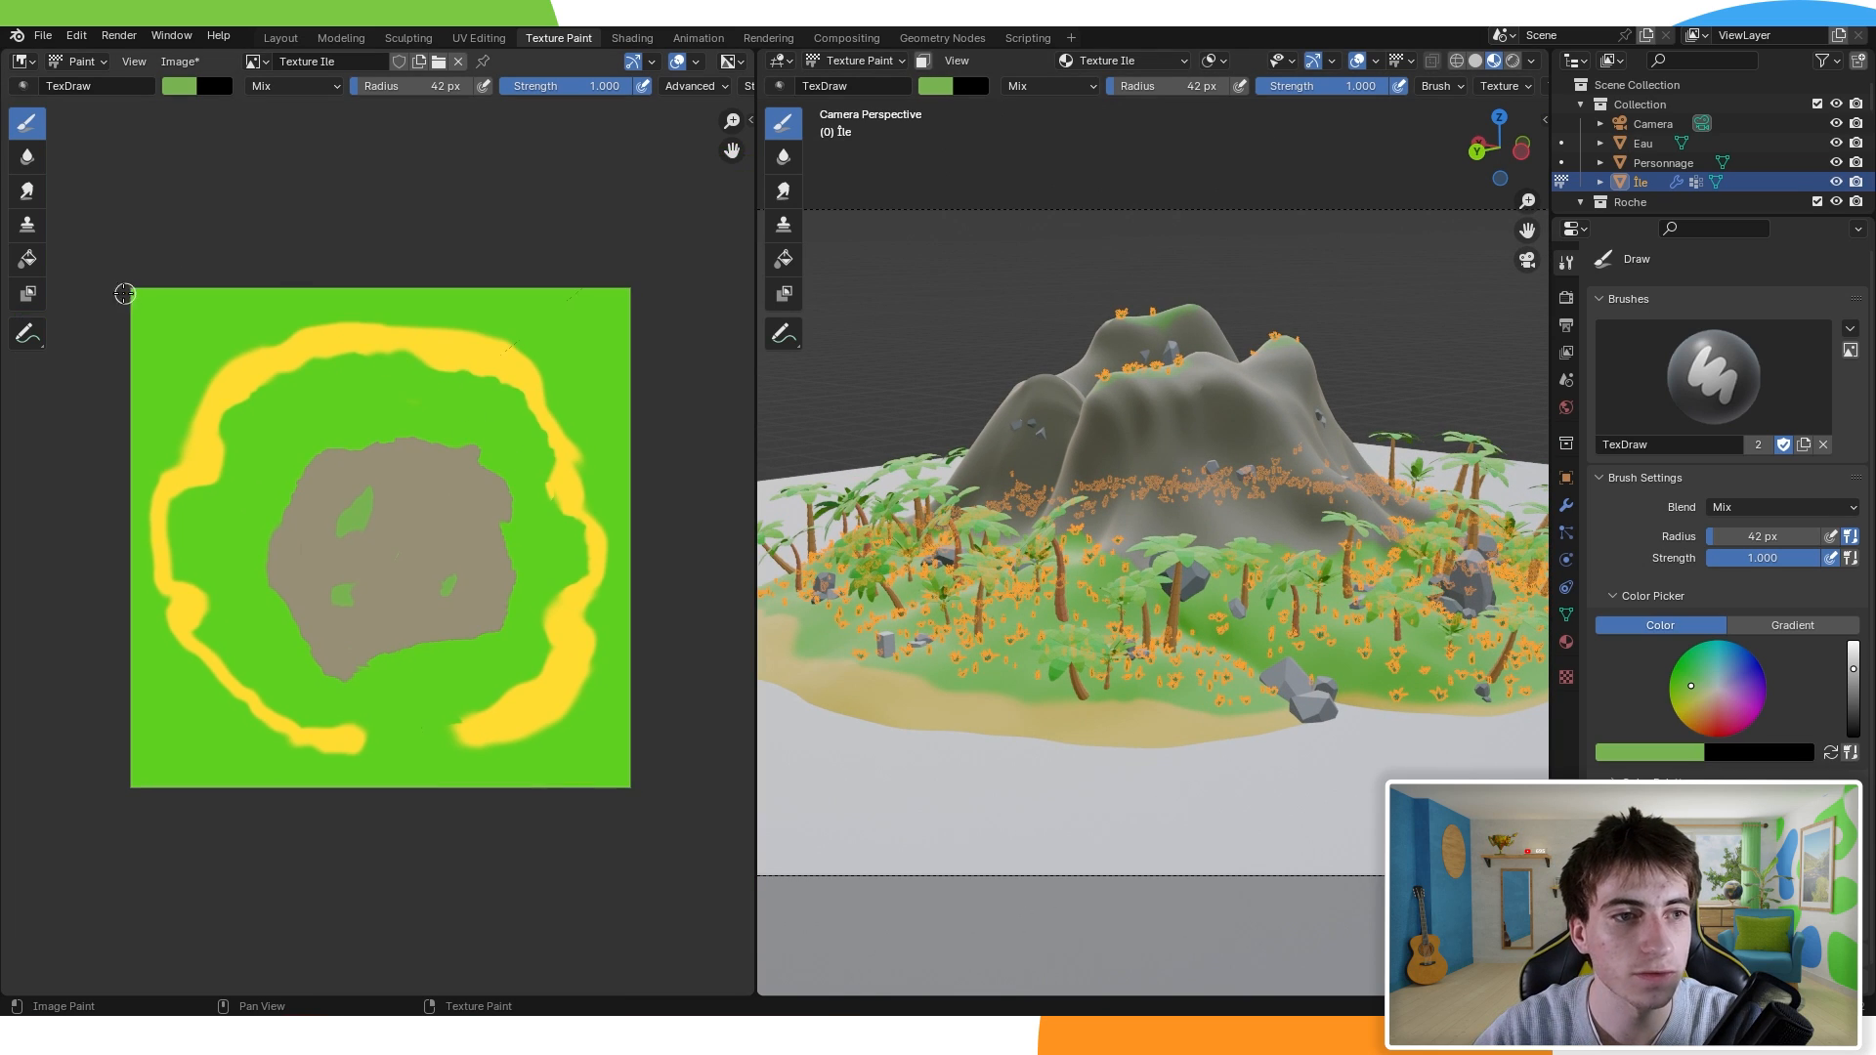
left_click(182, 92)
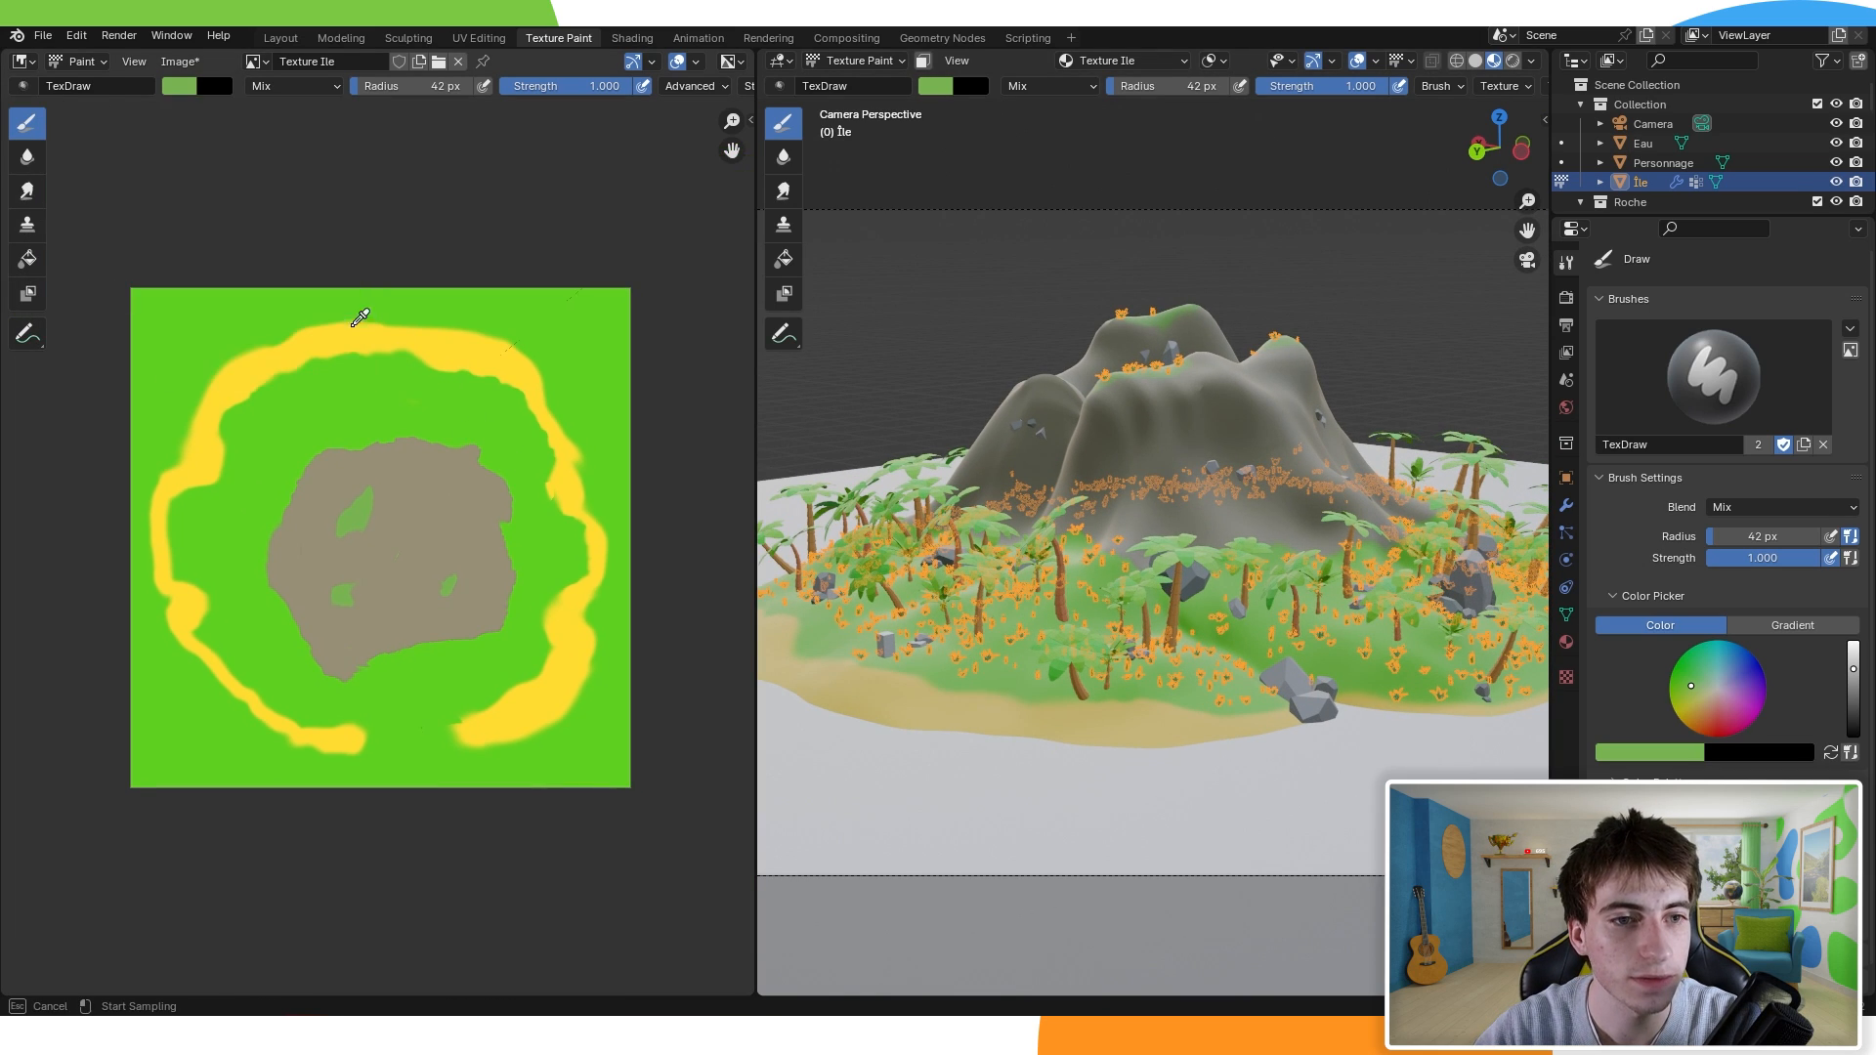
key("s")
key("f")
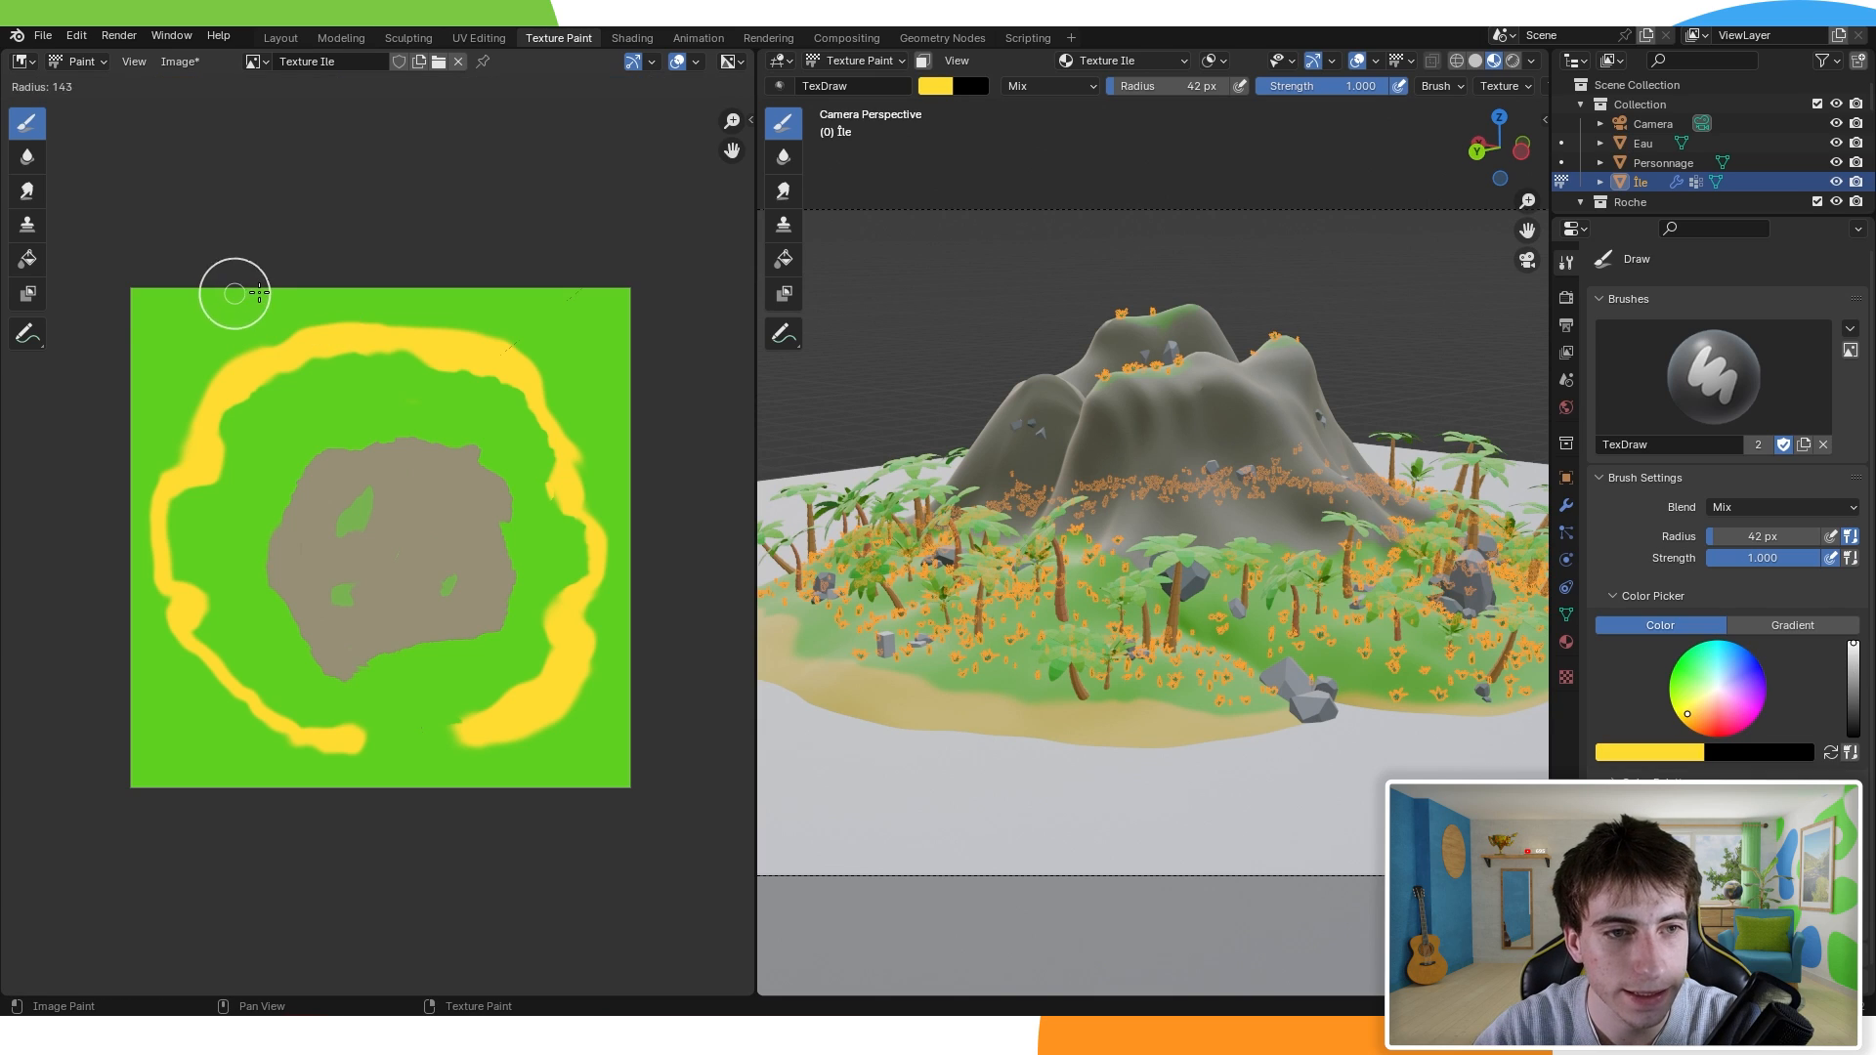
left_click(108, 293)
mouse_move(109, 293)
left_mouse_down()
mouse_move(171, 351)
mouse_move(103, 410)
mouse_move(156, 415)
mouse_move(151, 606)
left_mouse_up()
mouse_move(133, 670)
left_mouse_down()
mouse_move(281, 782)
mouse_move(331, 771)
mouse_move(213, 745)
mouse_move(146, 661)
left_mouse_up()
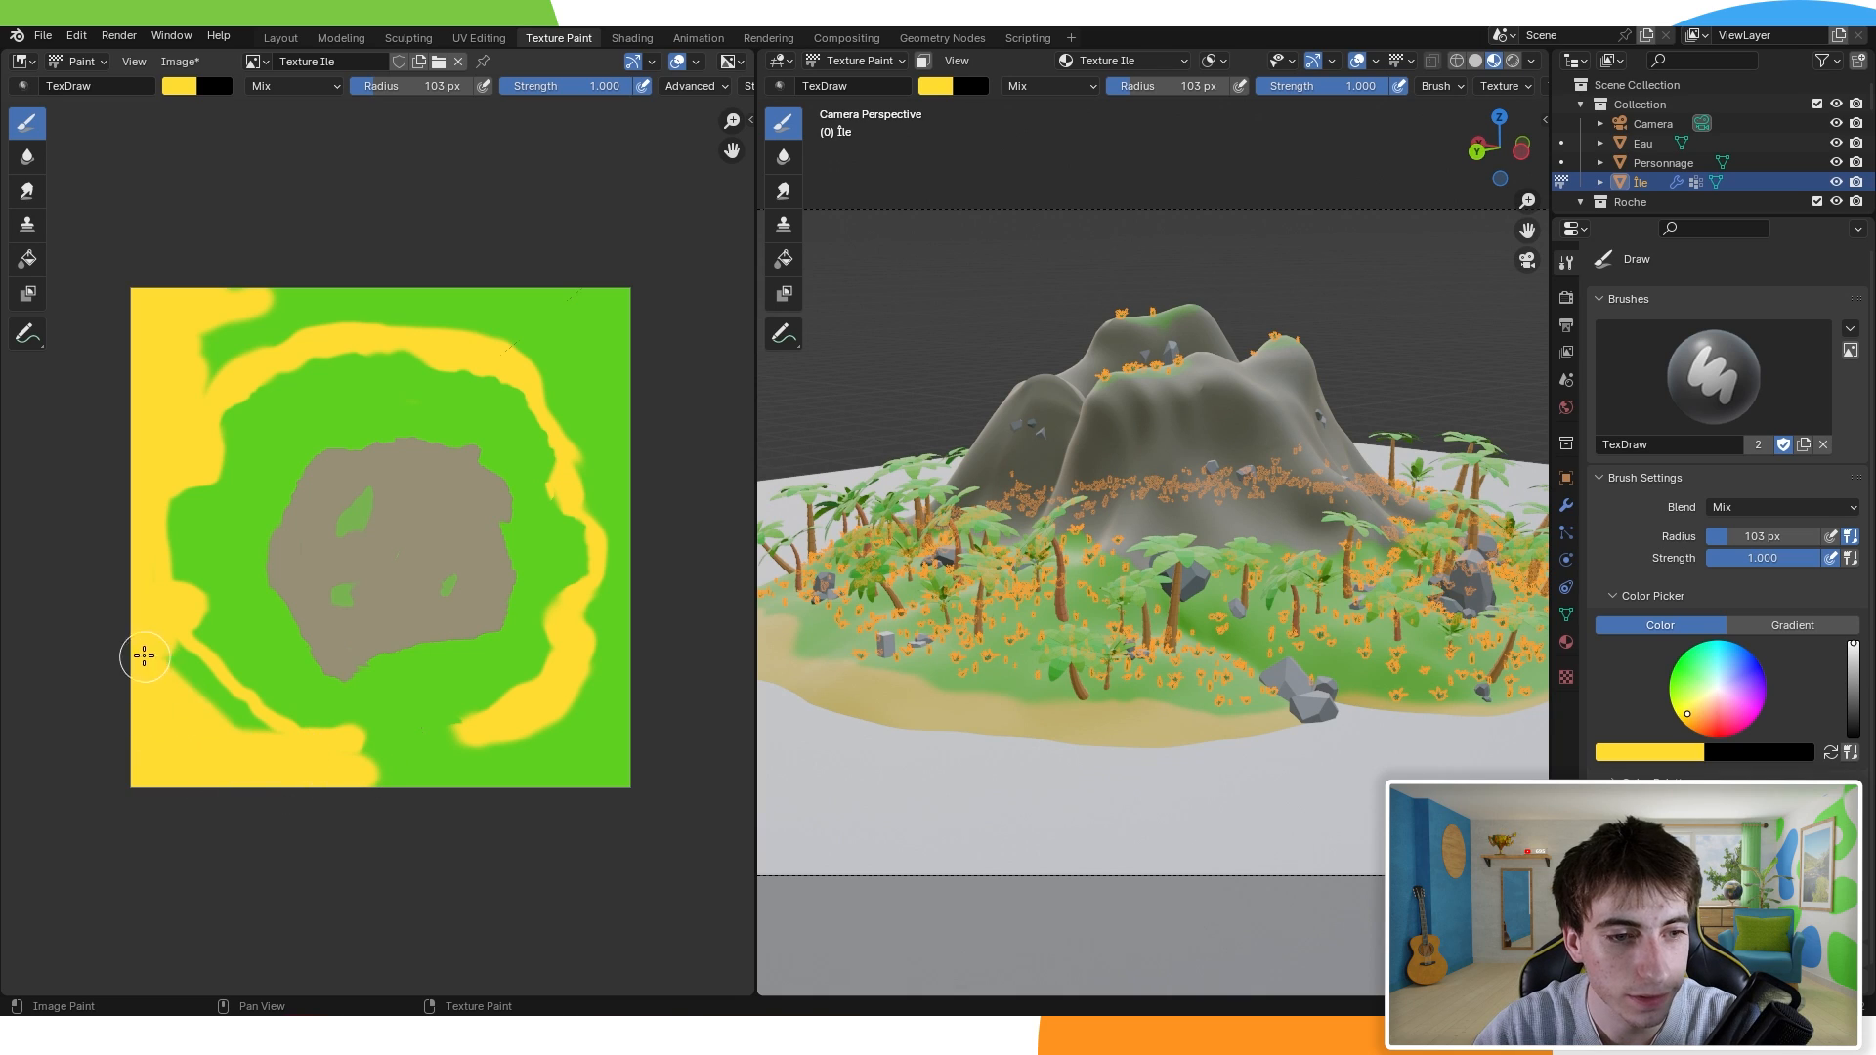
left_click_drag(332, 769, 623, 572)
mouse_move(612, 508)
left_mouse_down()
mouse_move(628, 453)
mouse_move(595, 444)
mouse_move(581, 401)
mouse_move(620, 302)
mouse_move(407, 315)
left_mouse_up()
Step: Examine the island's coast from all sides in the 3D view to check the sand coverage
mouse_move(1162, 595)
middle_mouse_down()
mouse_move(1153, 538)
mouse_move(1055, 488)
mouse_move(958, 606)
mouse_move(879, 626)
mouse_move(825, 561)
mouse_move(884, 569)
middle_mouse_up()
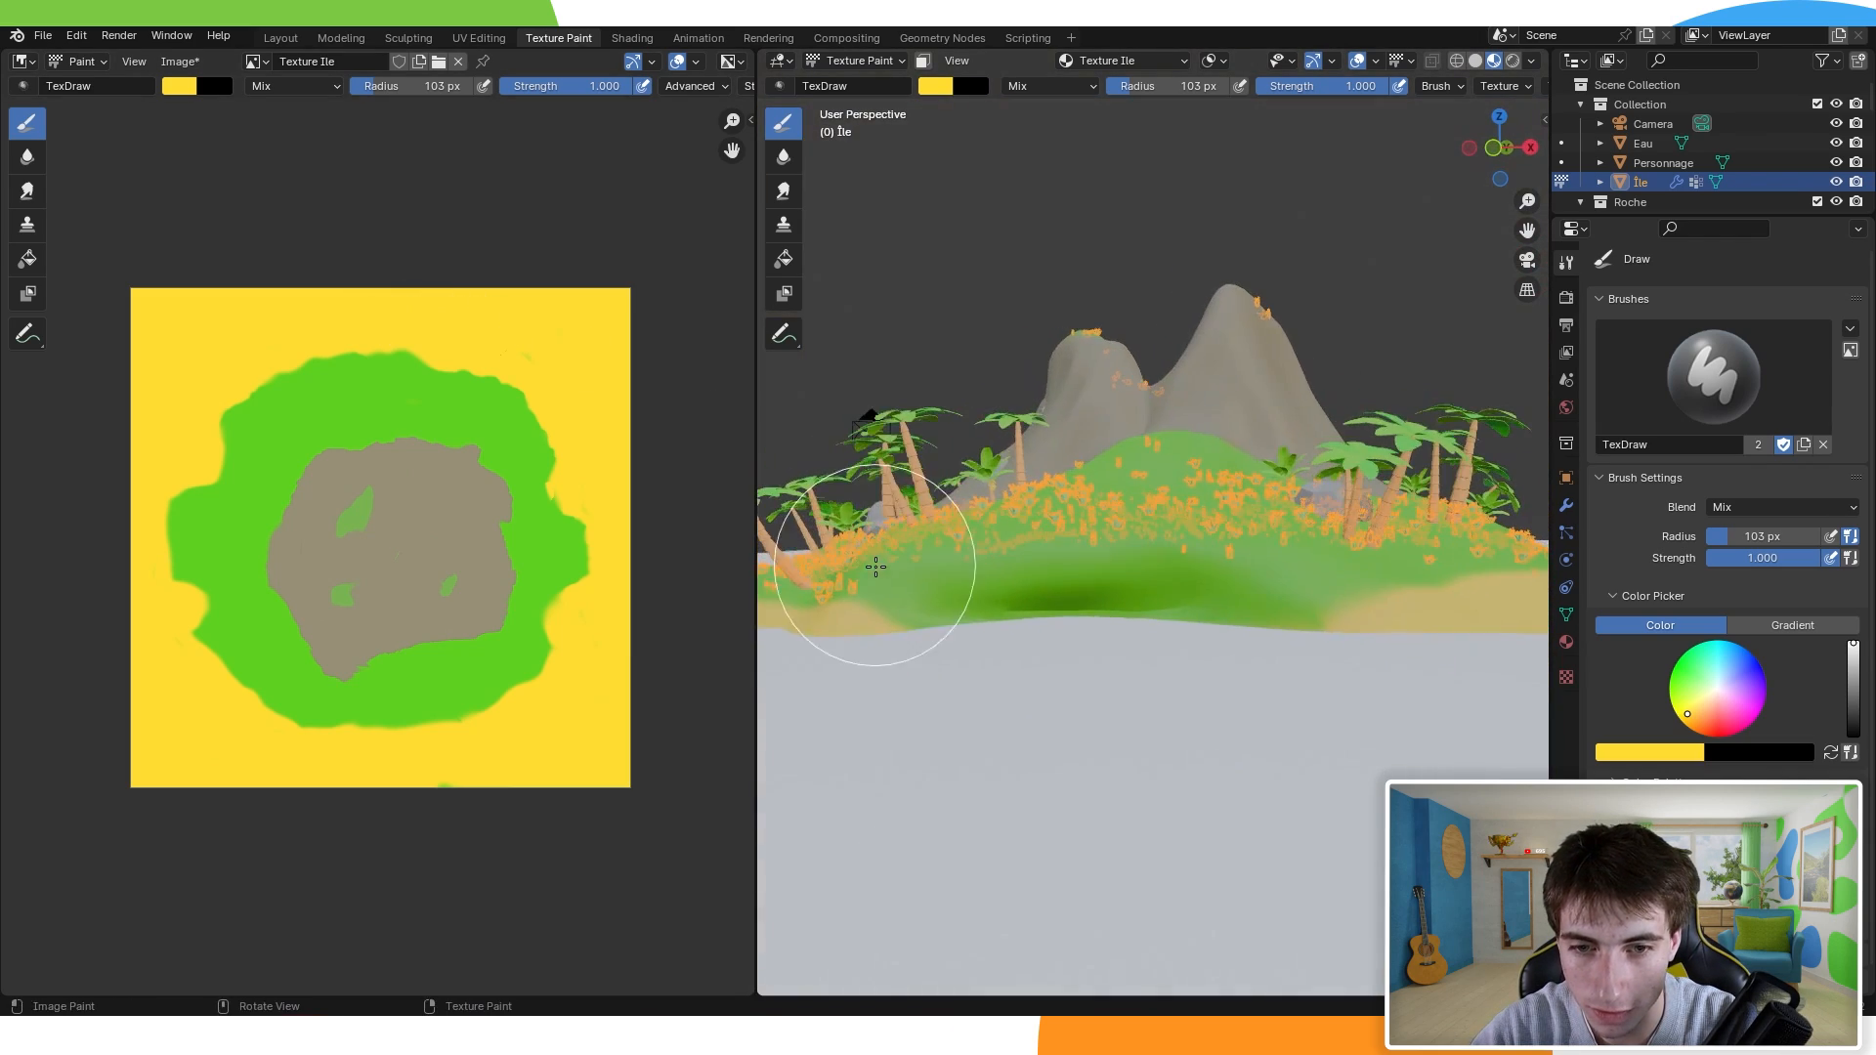
scroll(1217, 618, "down", 1)
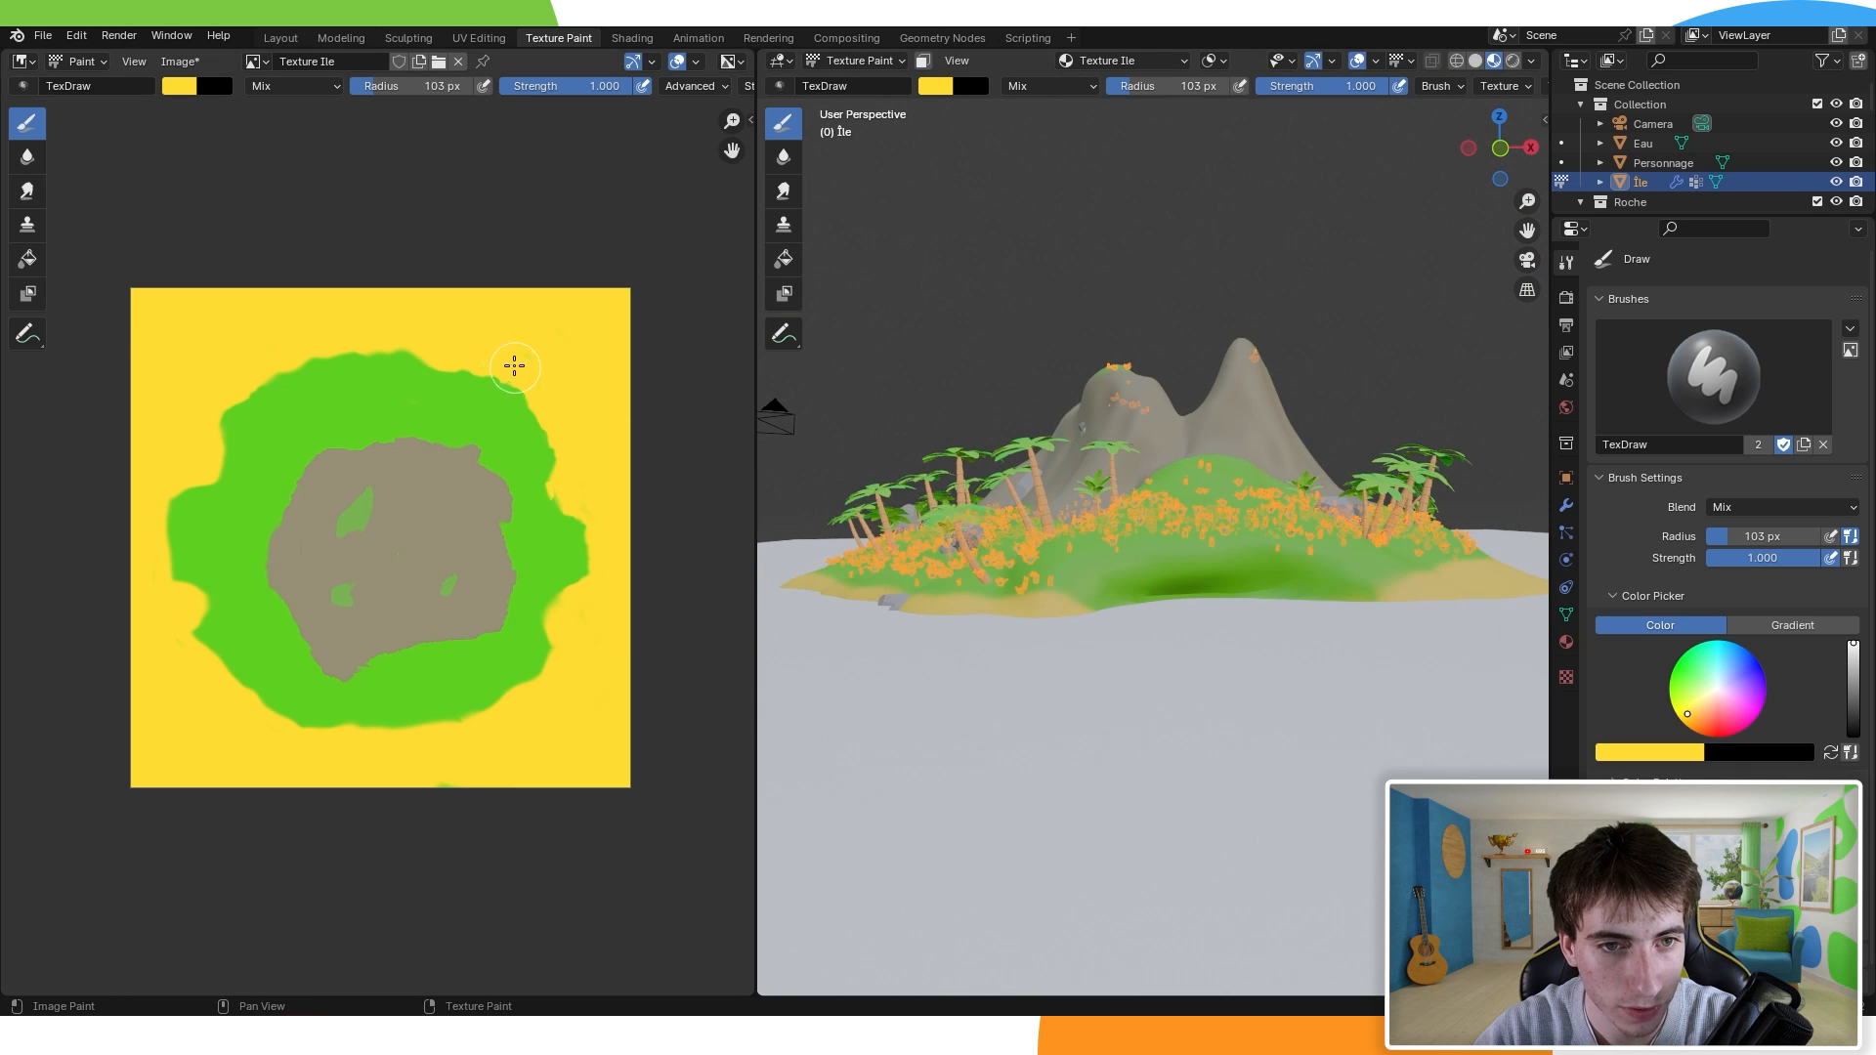
scroll(609, 608, "down", 1)
middle_click_drag(604, 583, 587, 591)
middle_click_drag(1059, 598, 1185, 494)
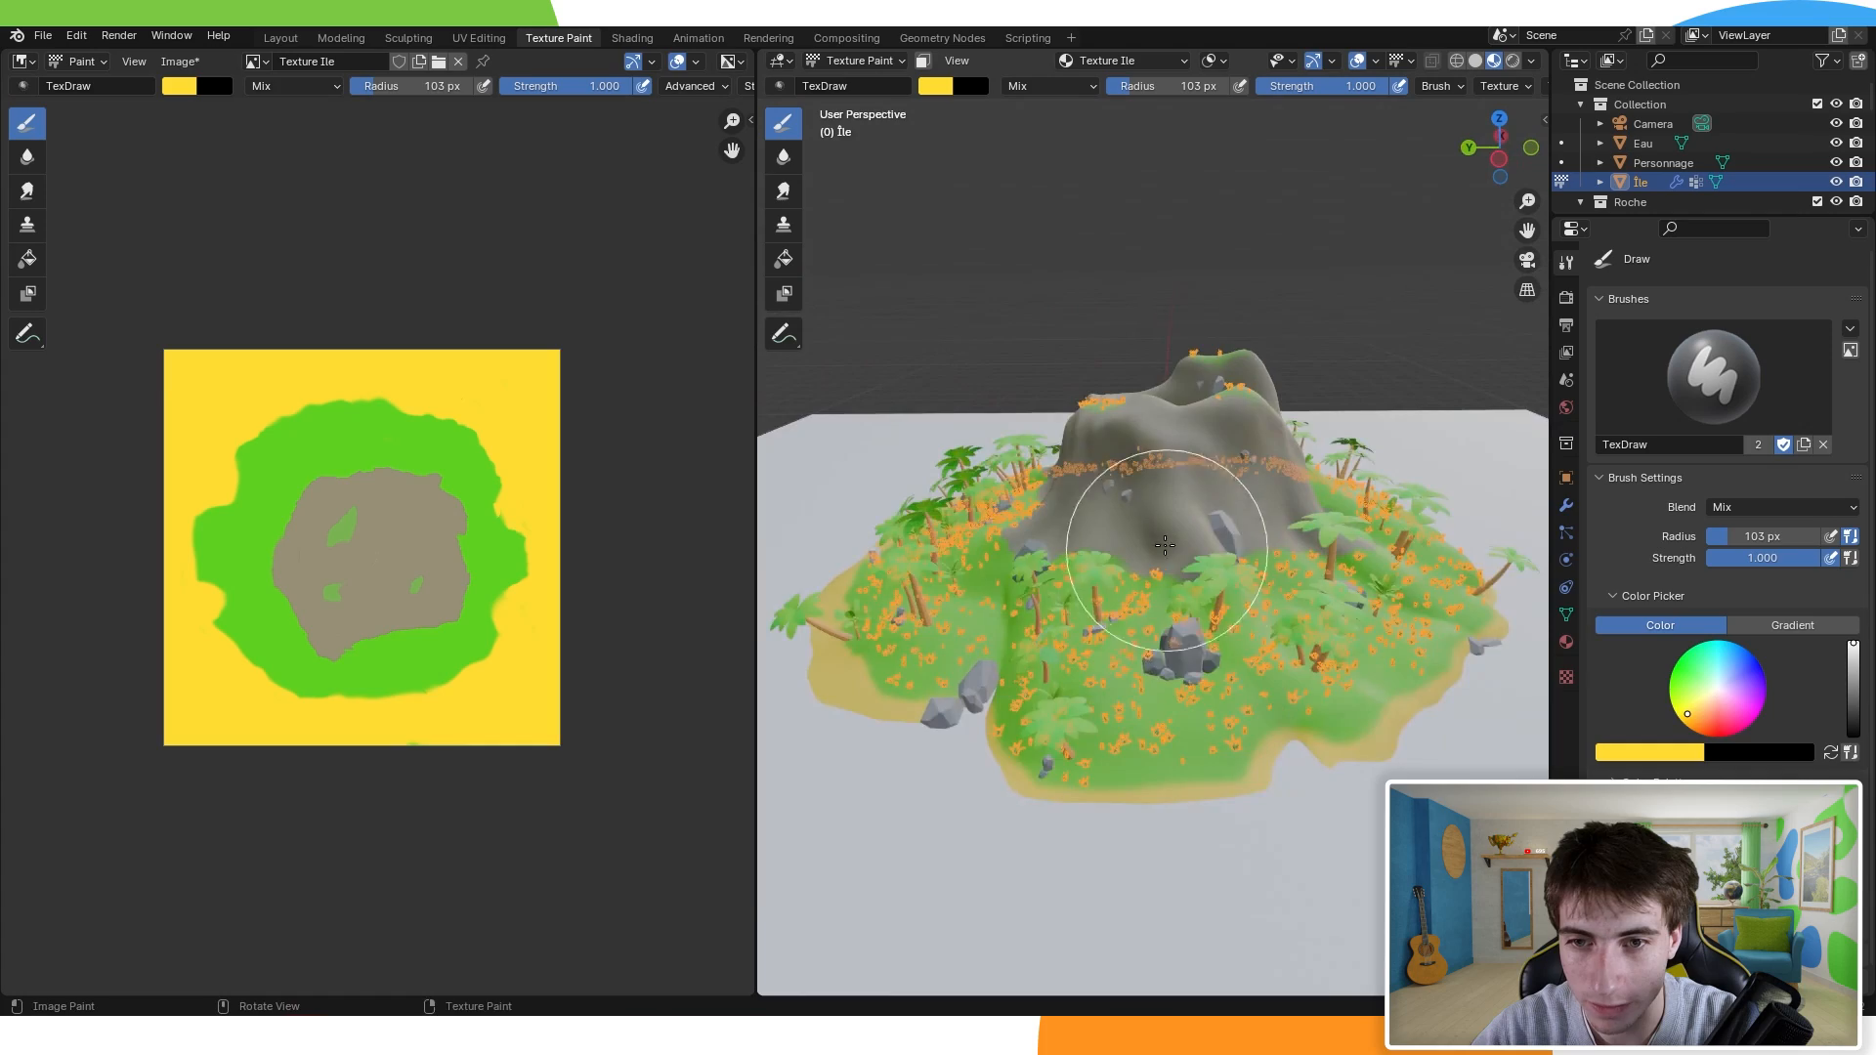
scroll(1185, 494, "up", 5)
scroll(1278, 509, "down", 6)
scroll(1286, 493, "up", 6)
middle_click_drag(1147, 625, 1133, 586)
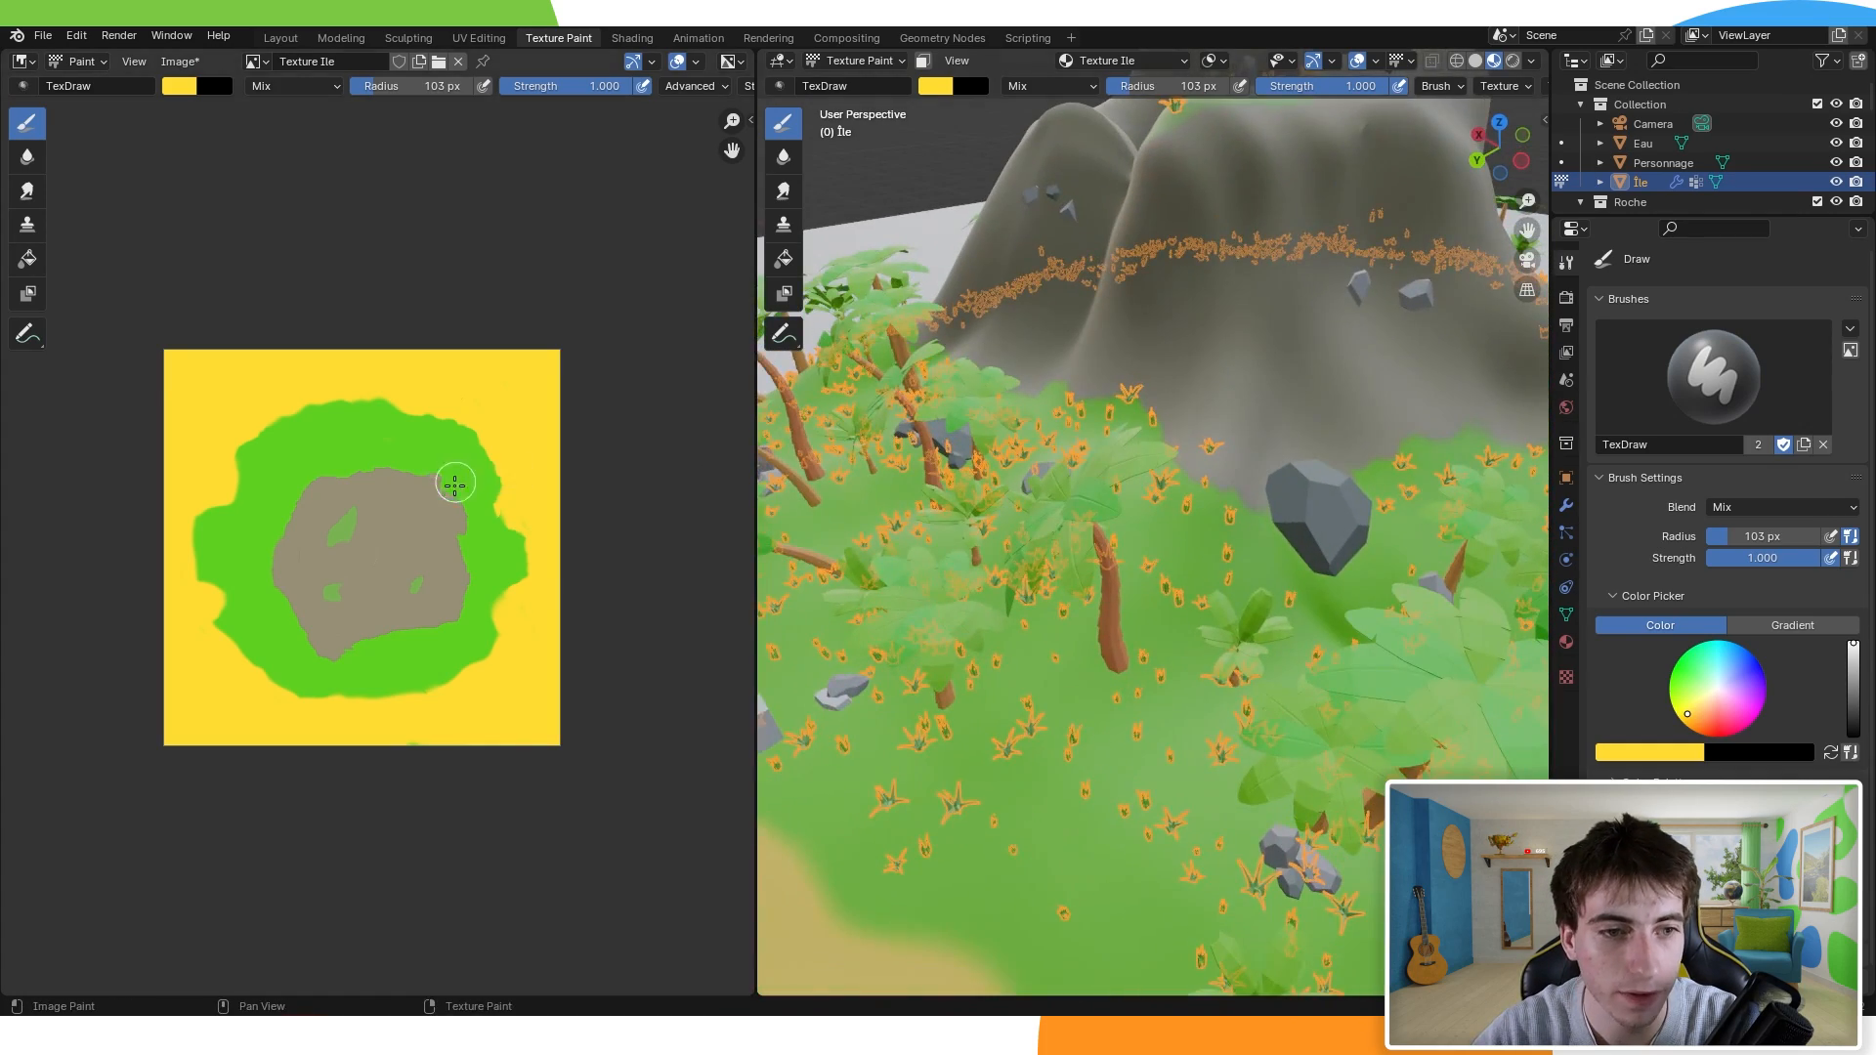
Step: Sample the grass green from the texture image and darken the brush colour to a value of 0.739
scroll(448, 473, "up", 4)
middle_click_drag(314, 494, 510, 490)
left_click(183, 91)
left_click(355, 326)
left_click(361, 309)
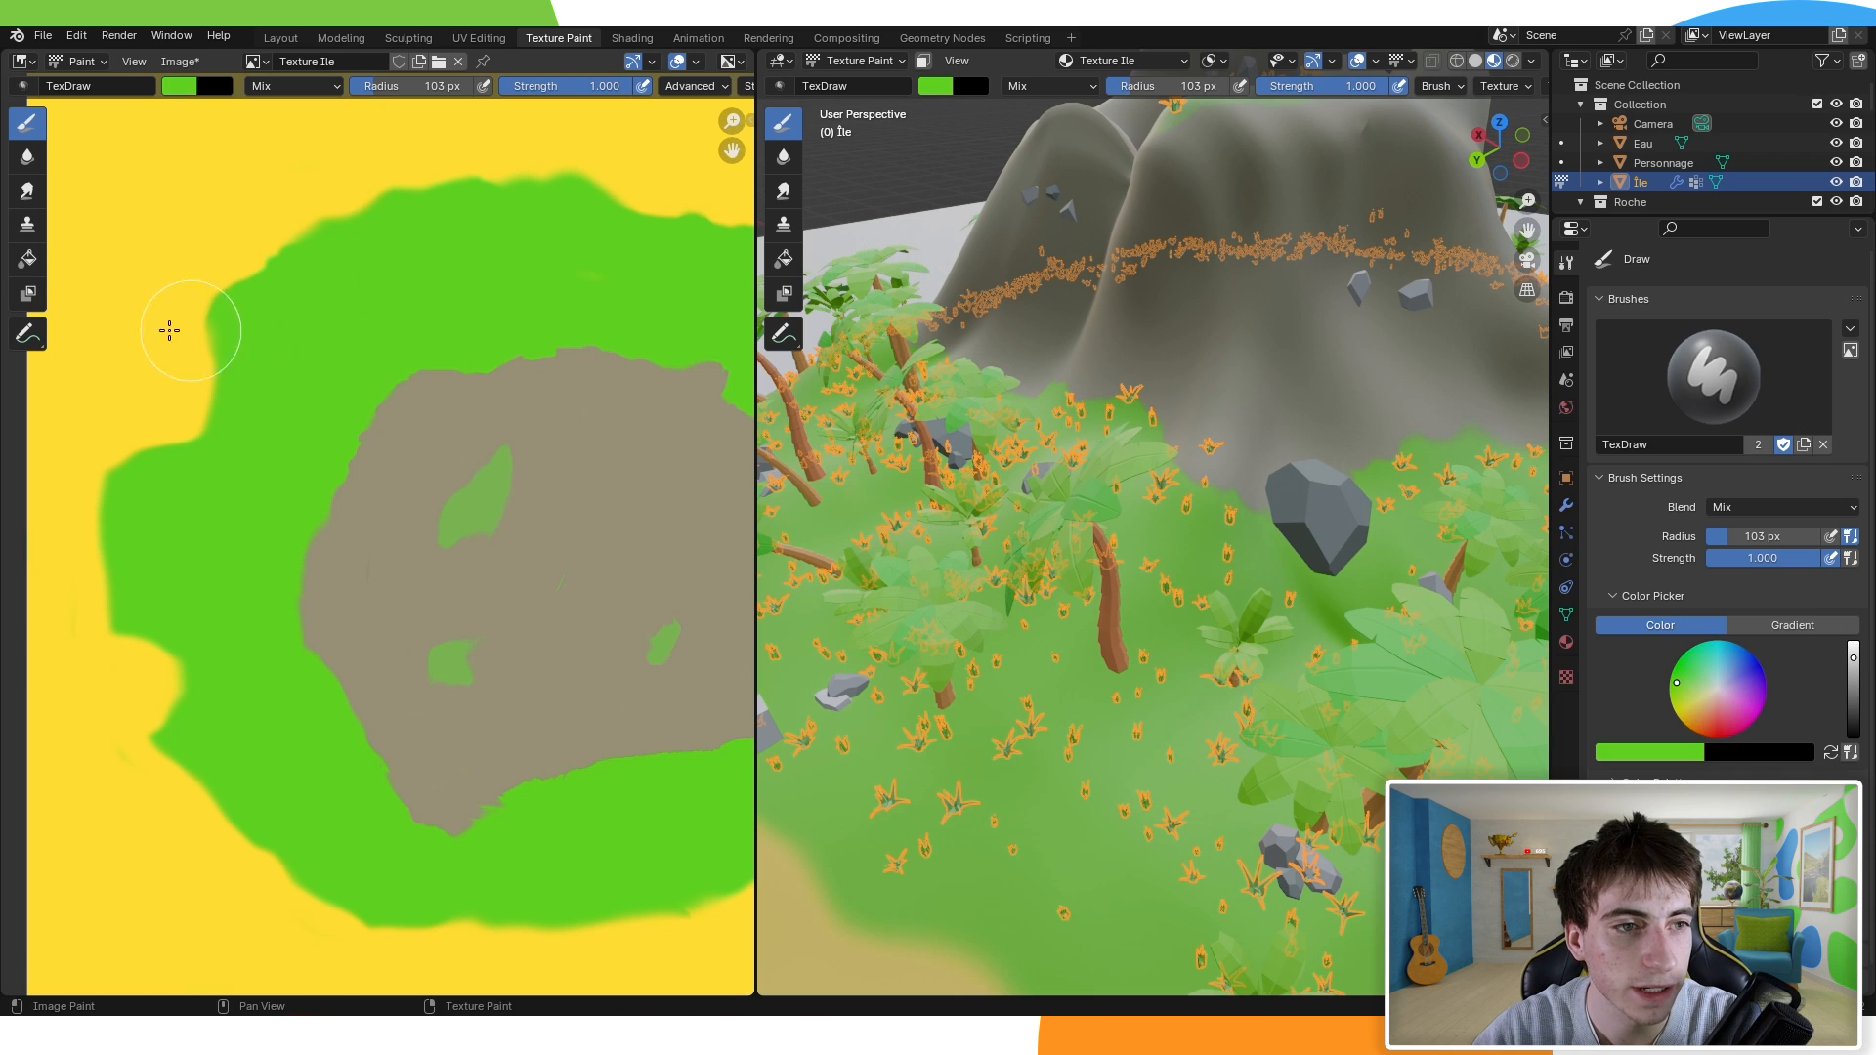
left_click(183, 86)
left_click(359, 155)
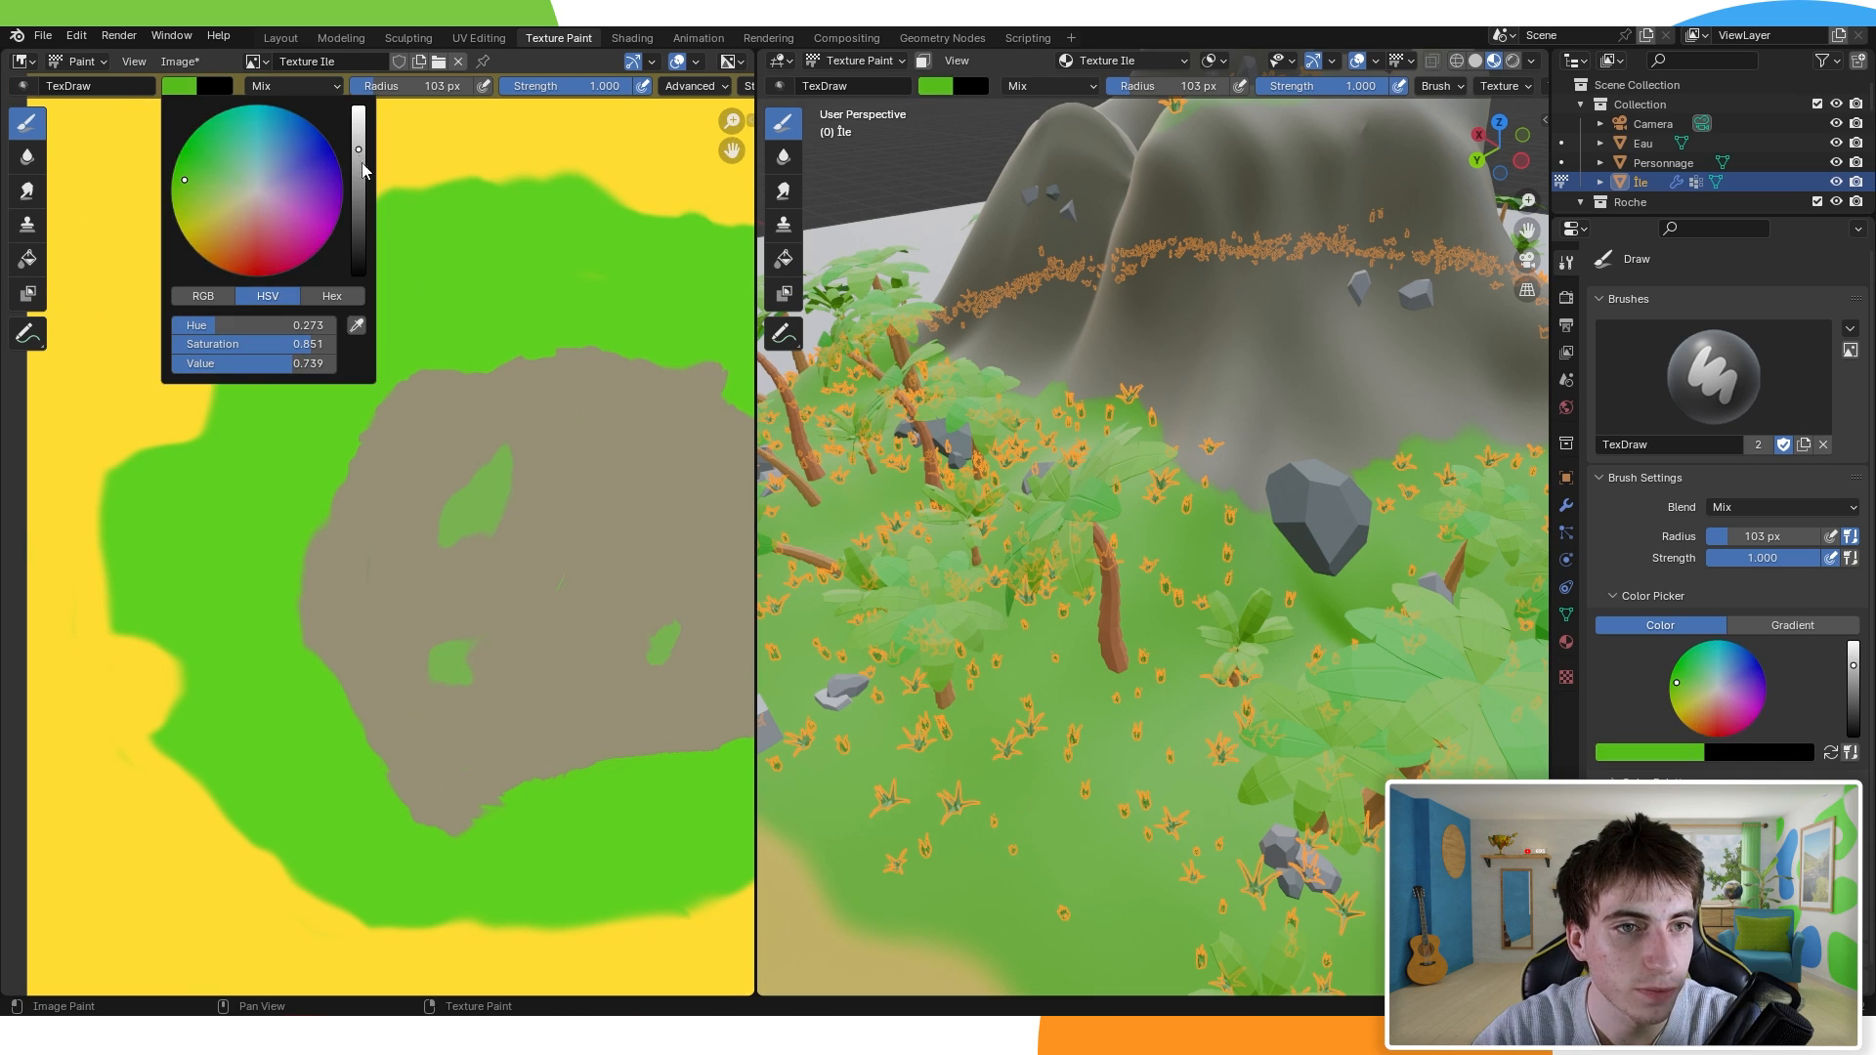
Step: Reduce the brush radius to 9 px and dot small darker green specks onto the grass area of the texture
middle_click_drag(410, 266, 409, 322)
key("f")
left_click(371, 323)
key("f")
left_click(331, 323)
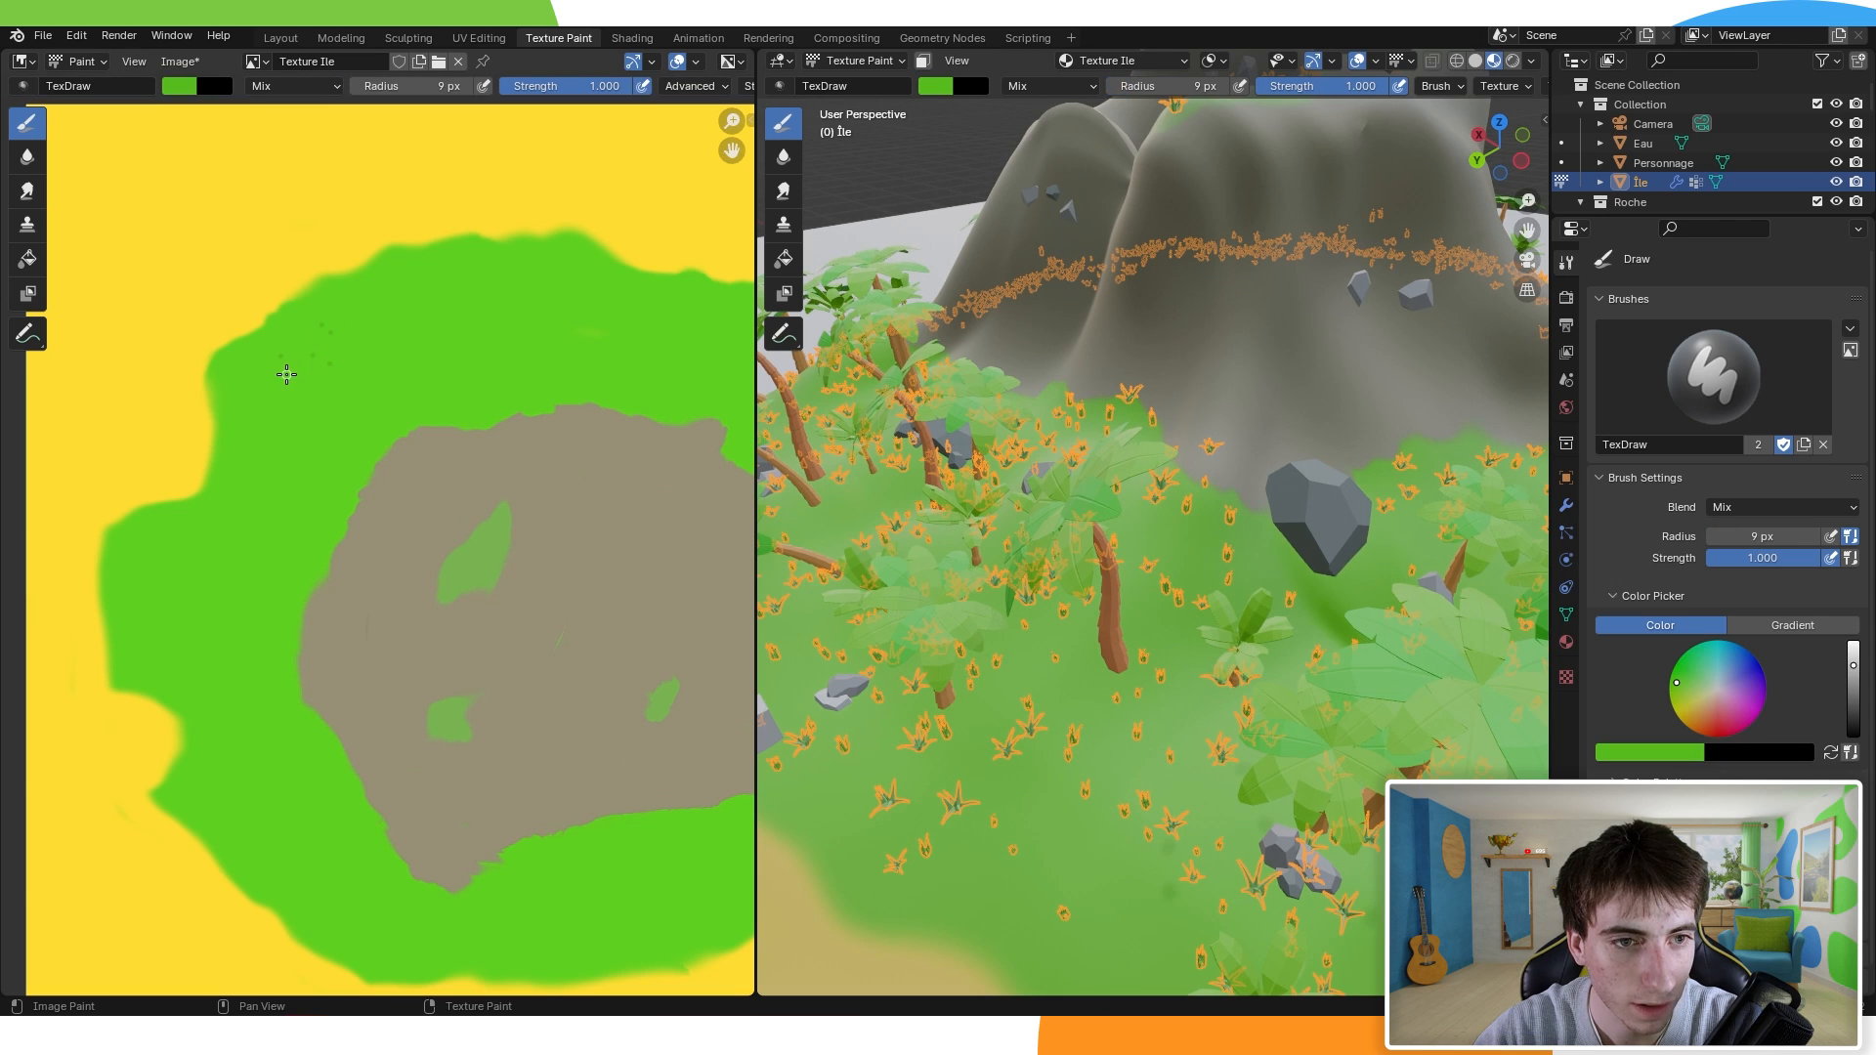
middle_click_drag(977, 547, 955, 610)
Step: Try drawing a darker green cross on the grass beside the specks to locate the spot on the island
left_click_drag(369, 307, 427, 347)
middle_click_drag(1018, 387, 1226, 340)
scroll(1074, 683, "up", 3)
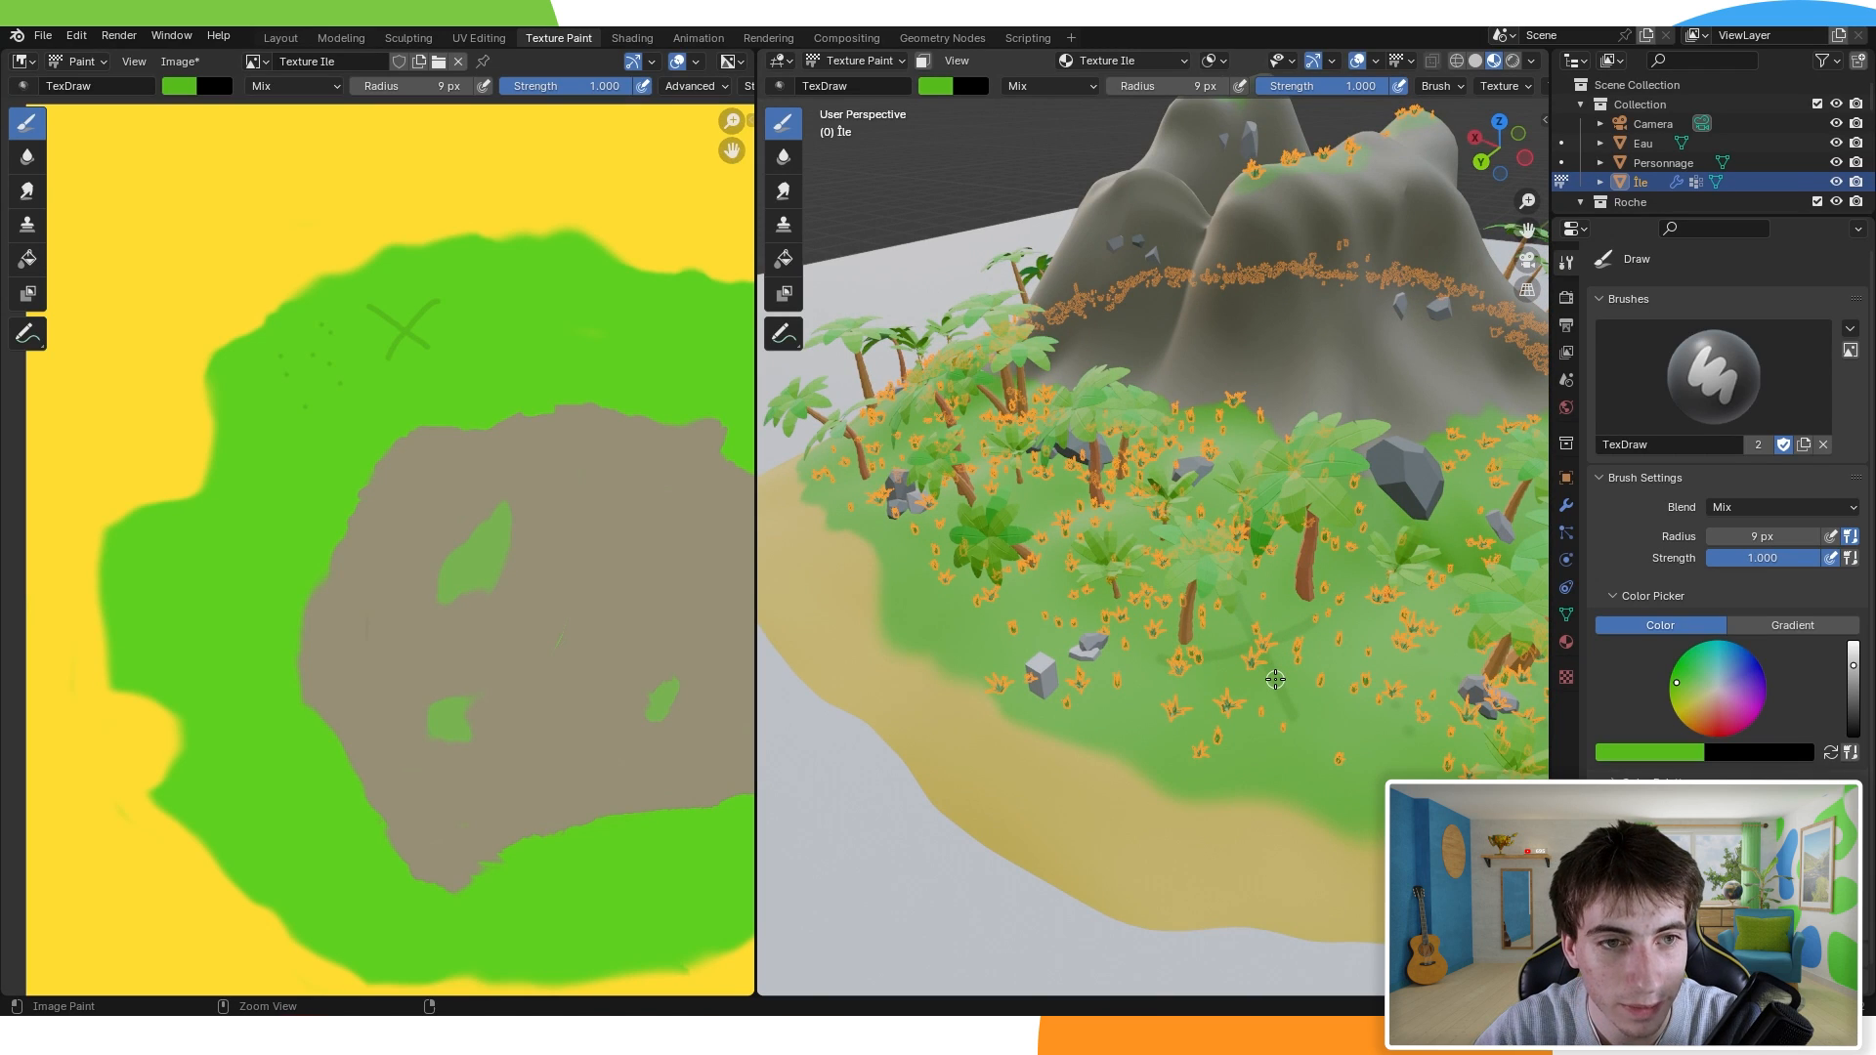
scroll(1250, 649, "up", 2)
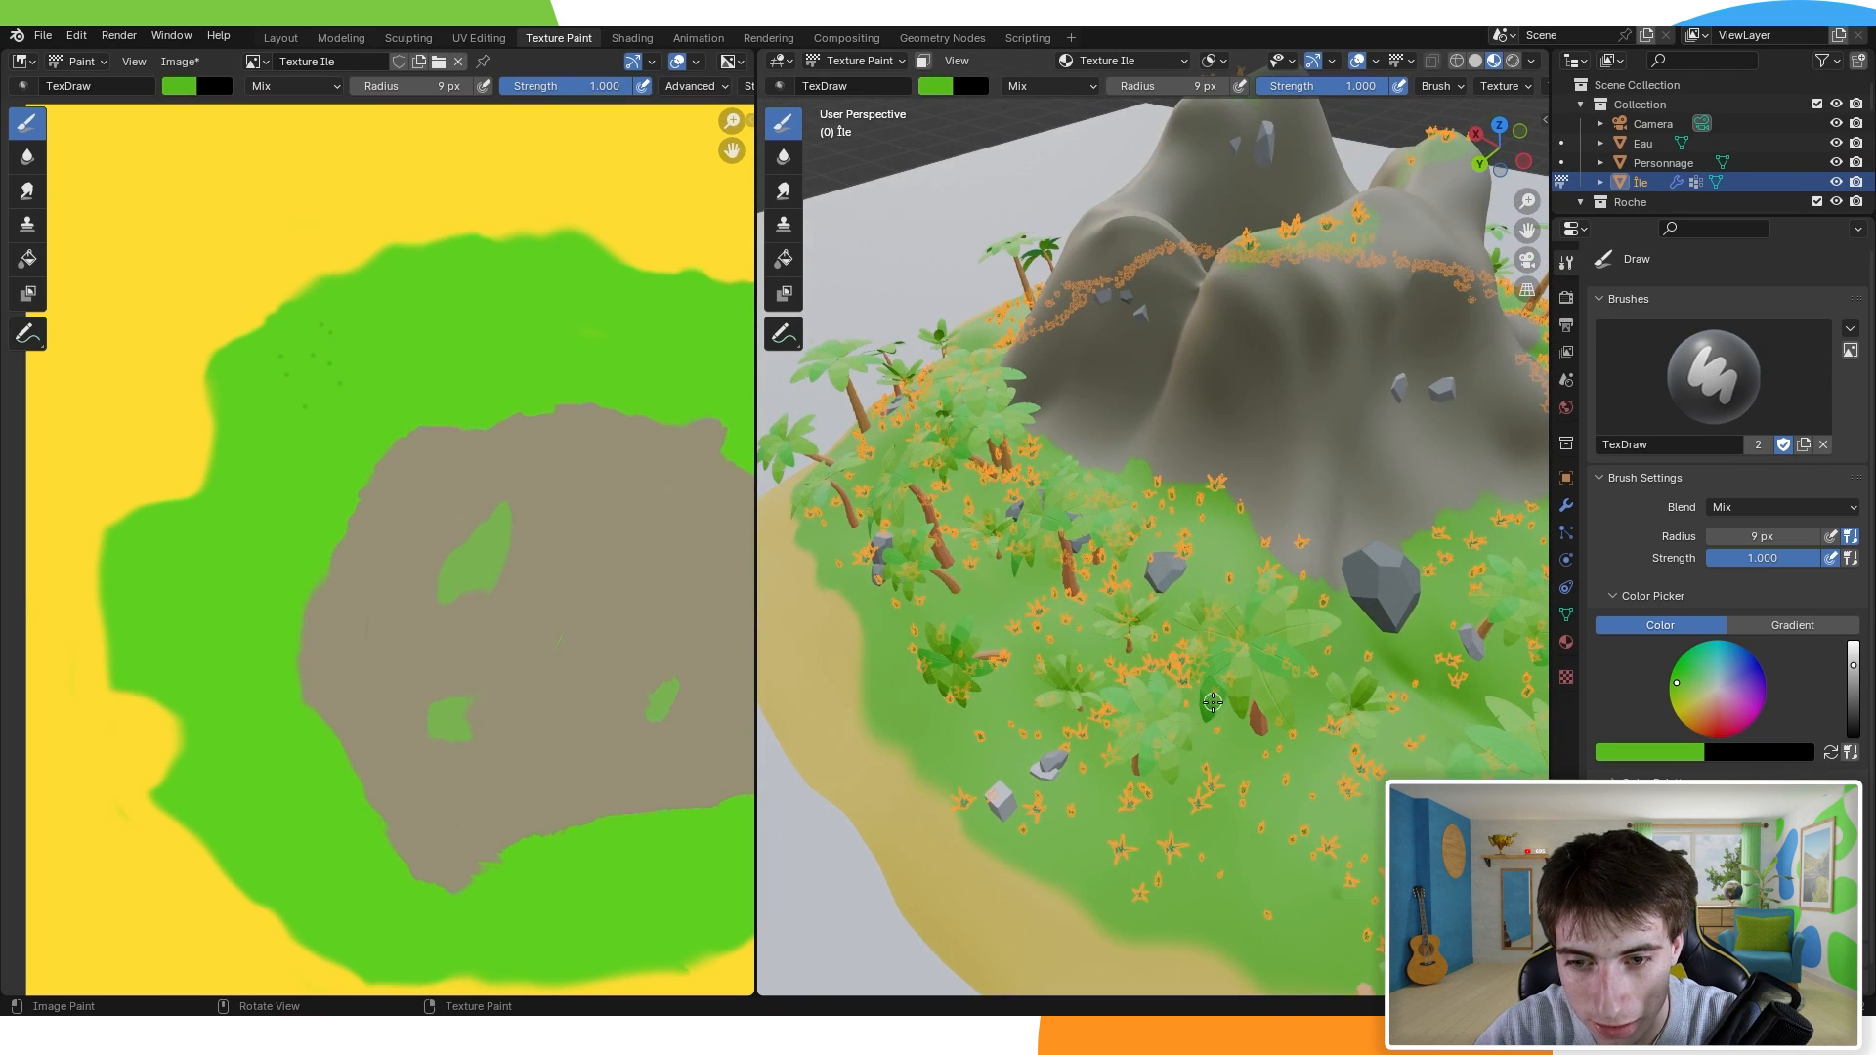
Step: Scatter more darker green specks across the grass between the beach and the rock, and check the island in camera view
scroll(1211, 694, "up", 3)
scroll(1198, 666, "up", 3)
middle_click_drag(1199, 666, 994, 520, "shift")
scroll(998, 519, "down", 4)
middle_click_drag(1143, 537, 1144, 604)
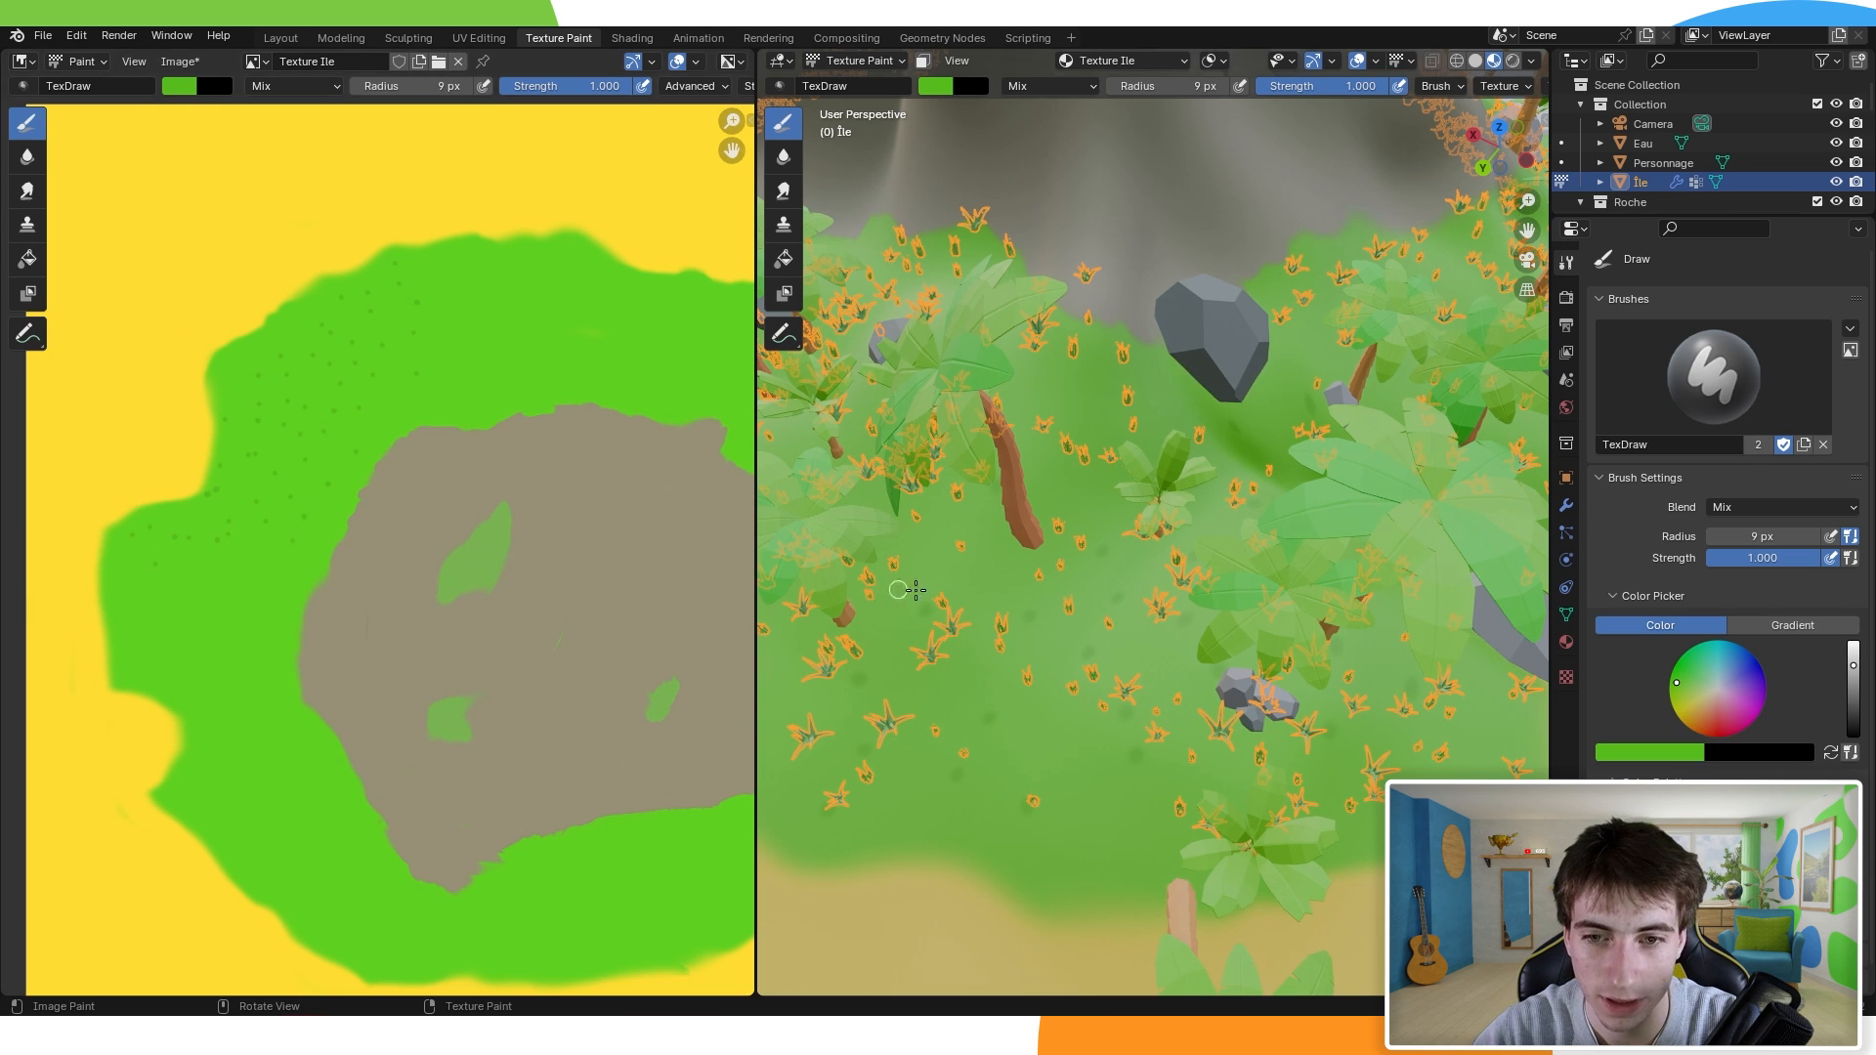
key("KP_0")
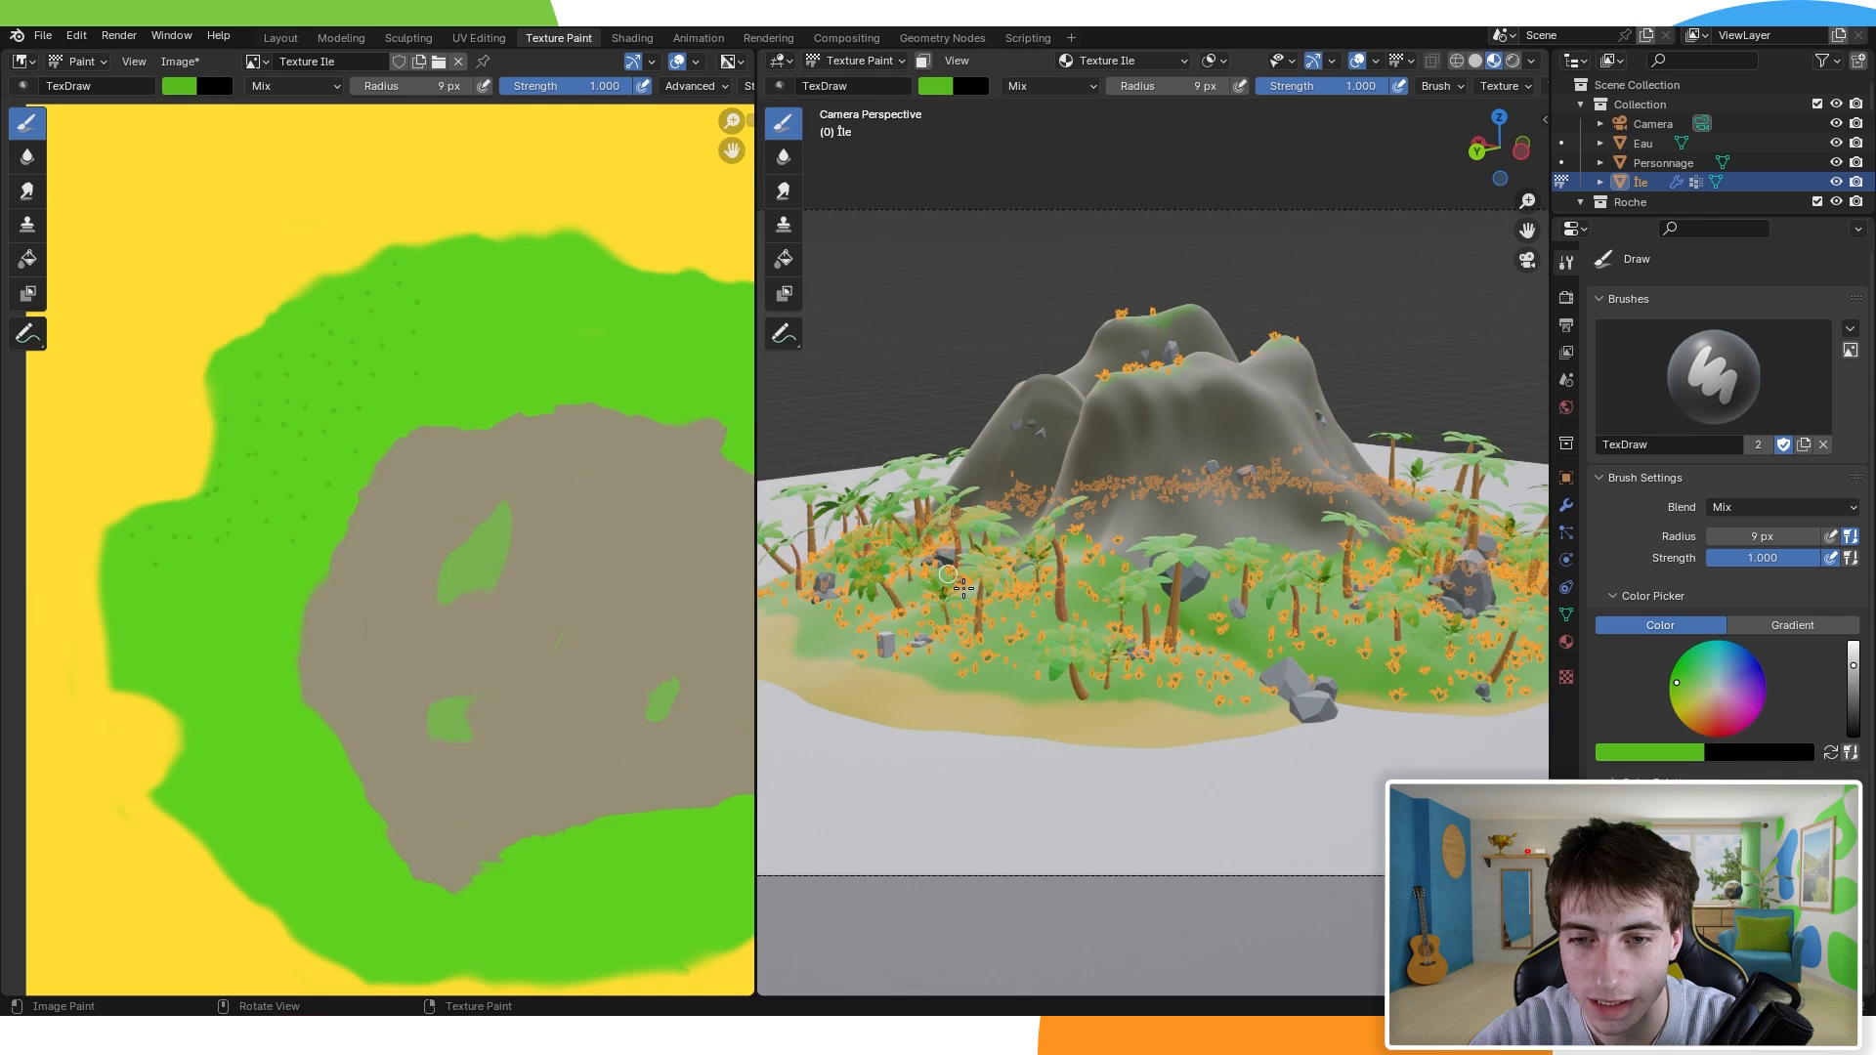
Step: Sample the grass green from the texture image, enlarge the brush radius to 83 px and paint over the darker specks
scroll(977, 606, "up", 5)
middle_click_drag(1008, 685, 1328, 519, "shift")
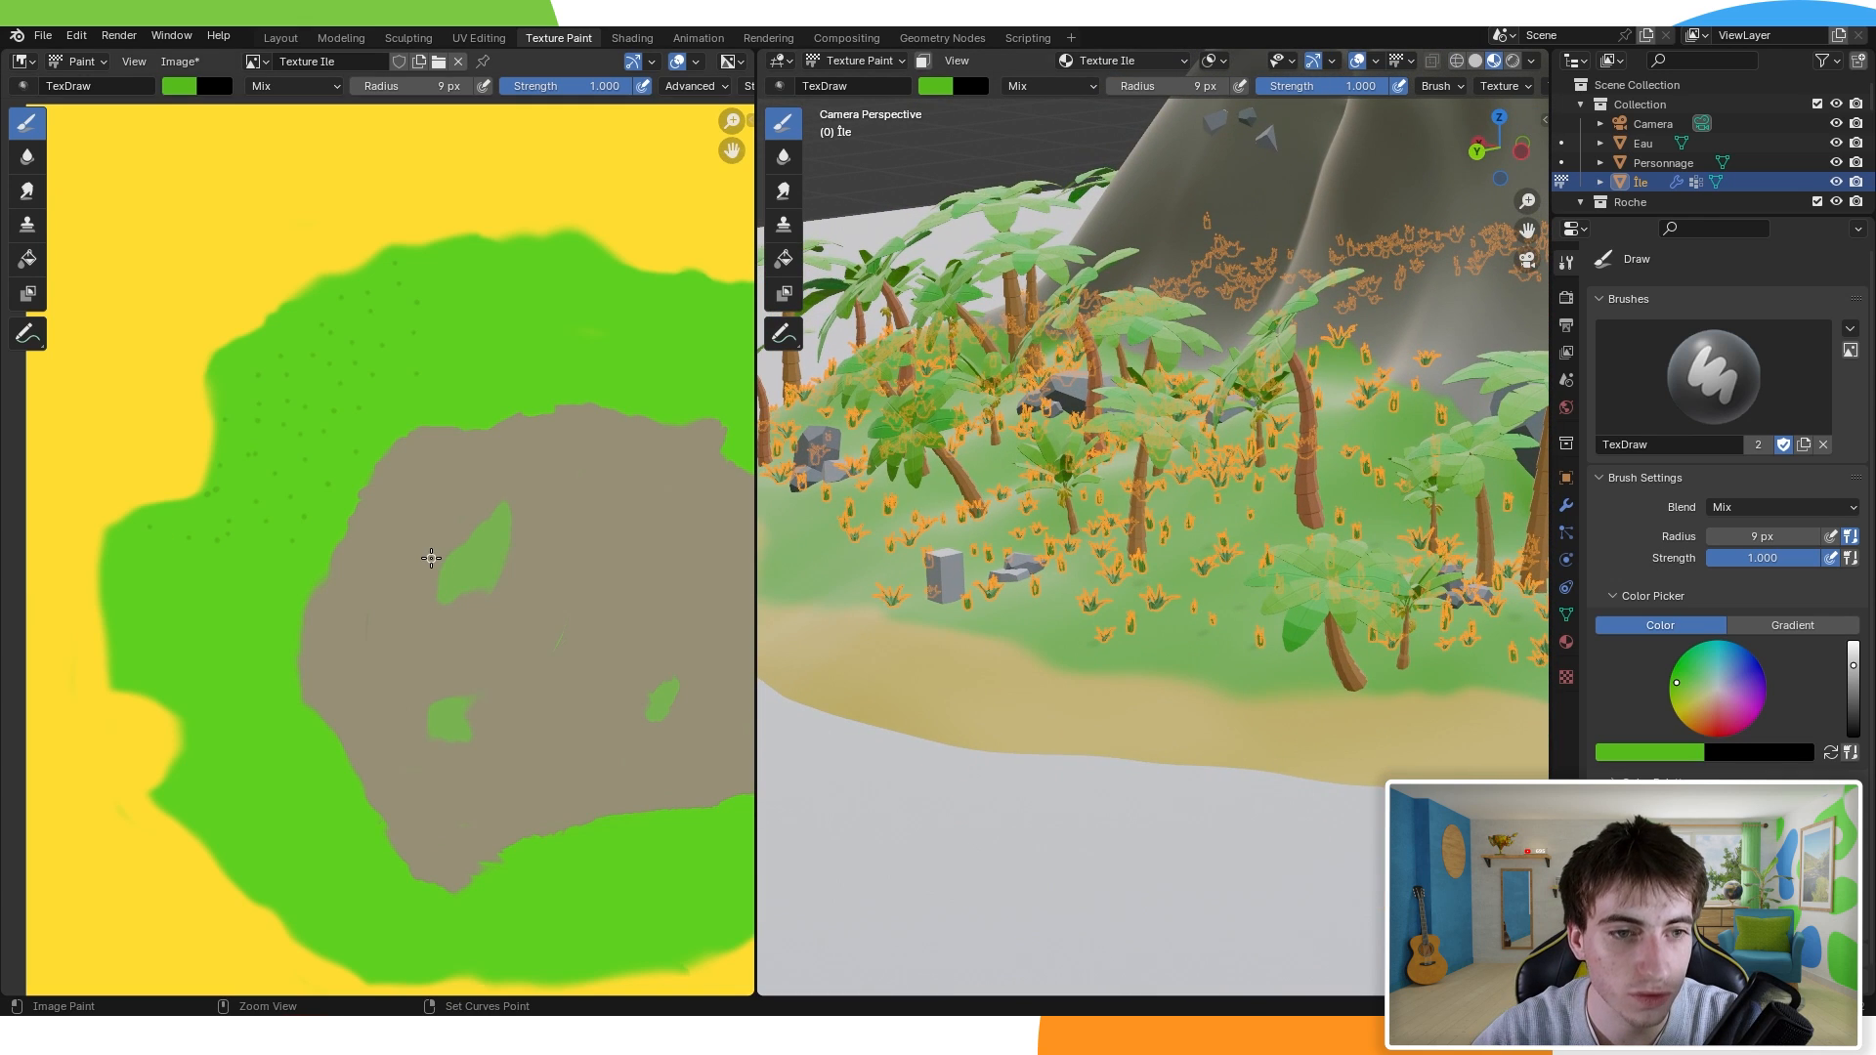
middle_click_drag(404, 383, 342, 430)
left_click(183, 87)
left_click(357, 327)
left_click(383, 340)
key("f")
left_click(353, 400)
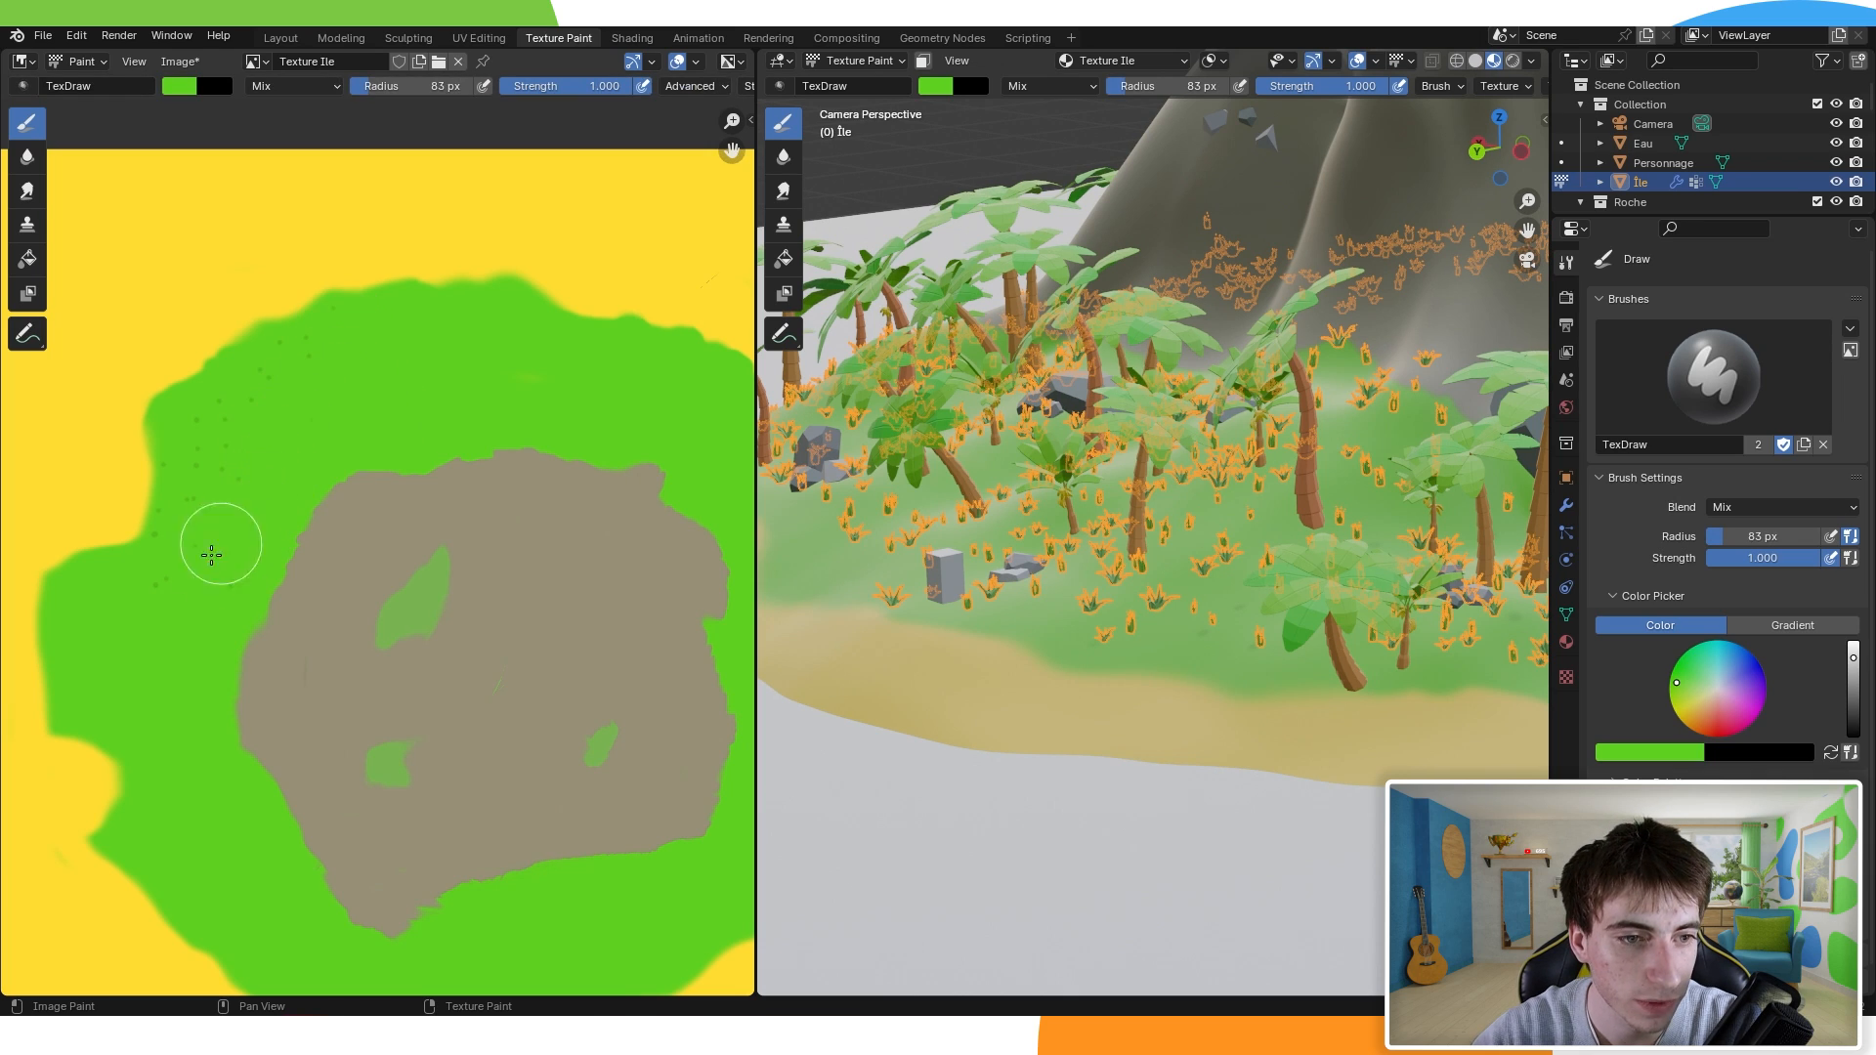
Step: Reduce the brush radius to 35 px, cover the remaining specks near the beach edge with grass green and save the file
key("f")
left_click(170, 553)
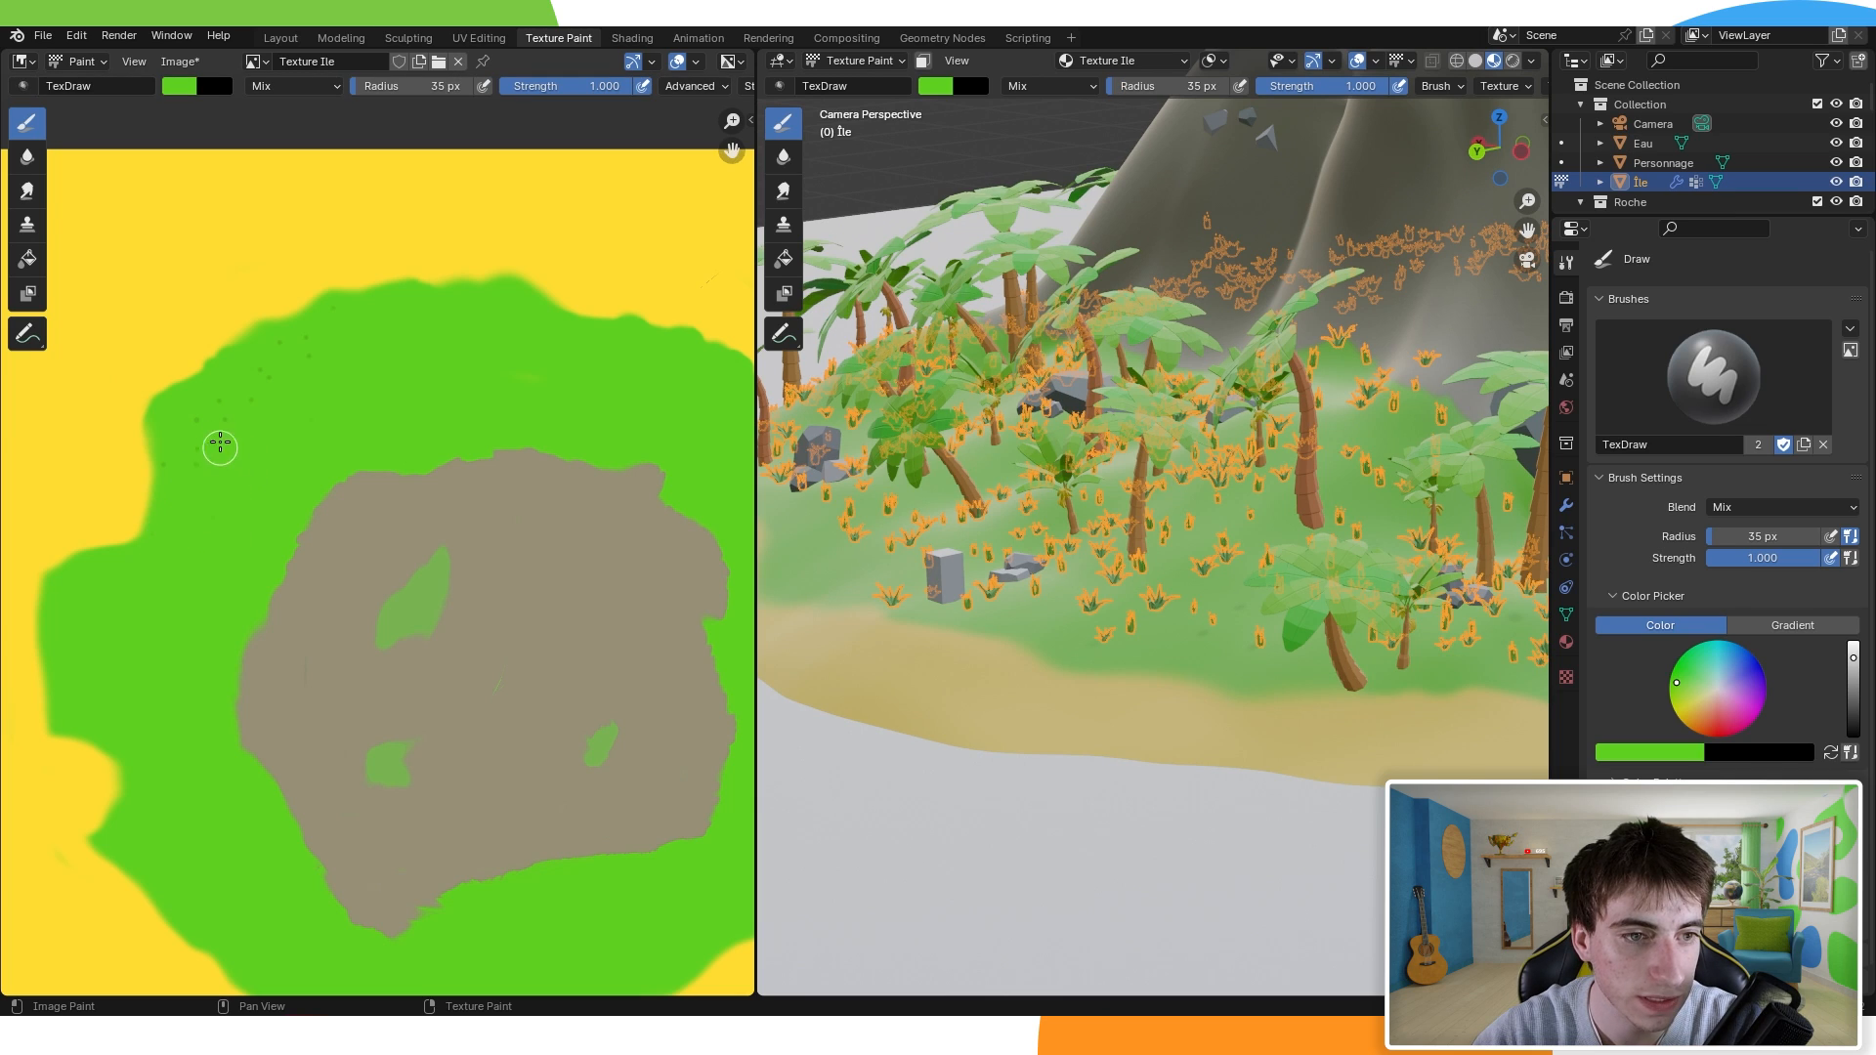
middle_click_drag(1063, 566, 1092, 593)
scroll(1091, 593, "down", 2)
scroll(1091, 593, "up", 2)
key("ctrl+s")
Step: Change the brush colour to a muted brown with hue 0.097 and value 0.551
middle_click_drag(1245, 586, 1187, 564)
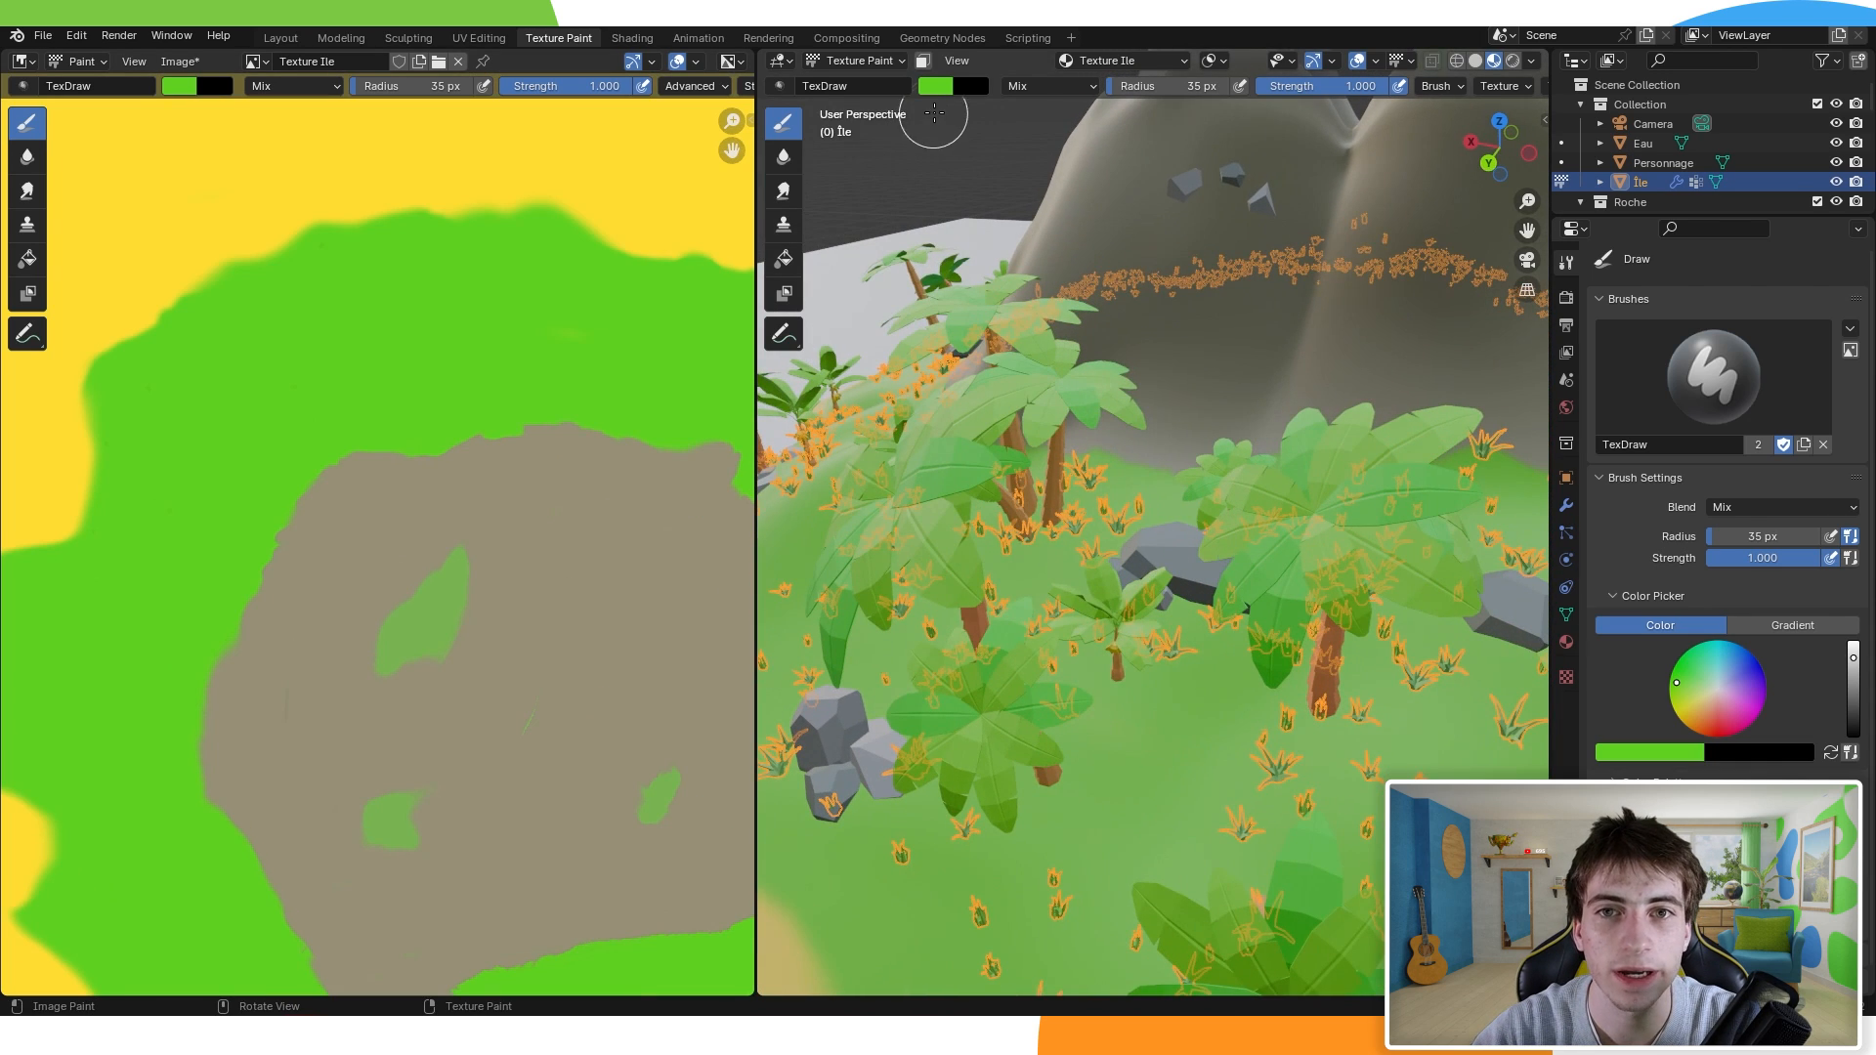
left_click(943, 85)
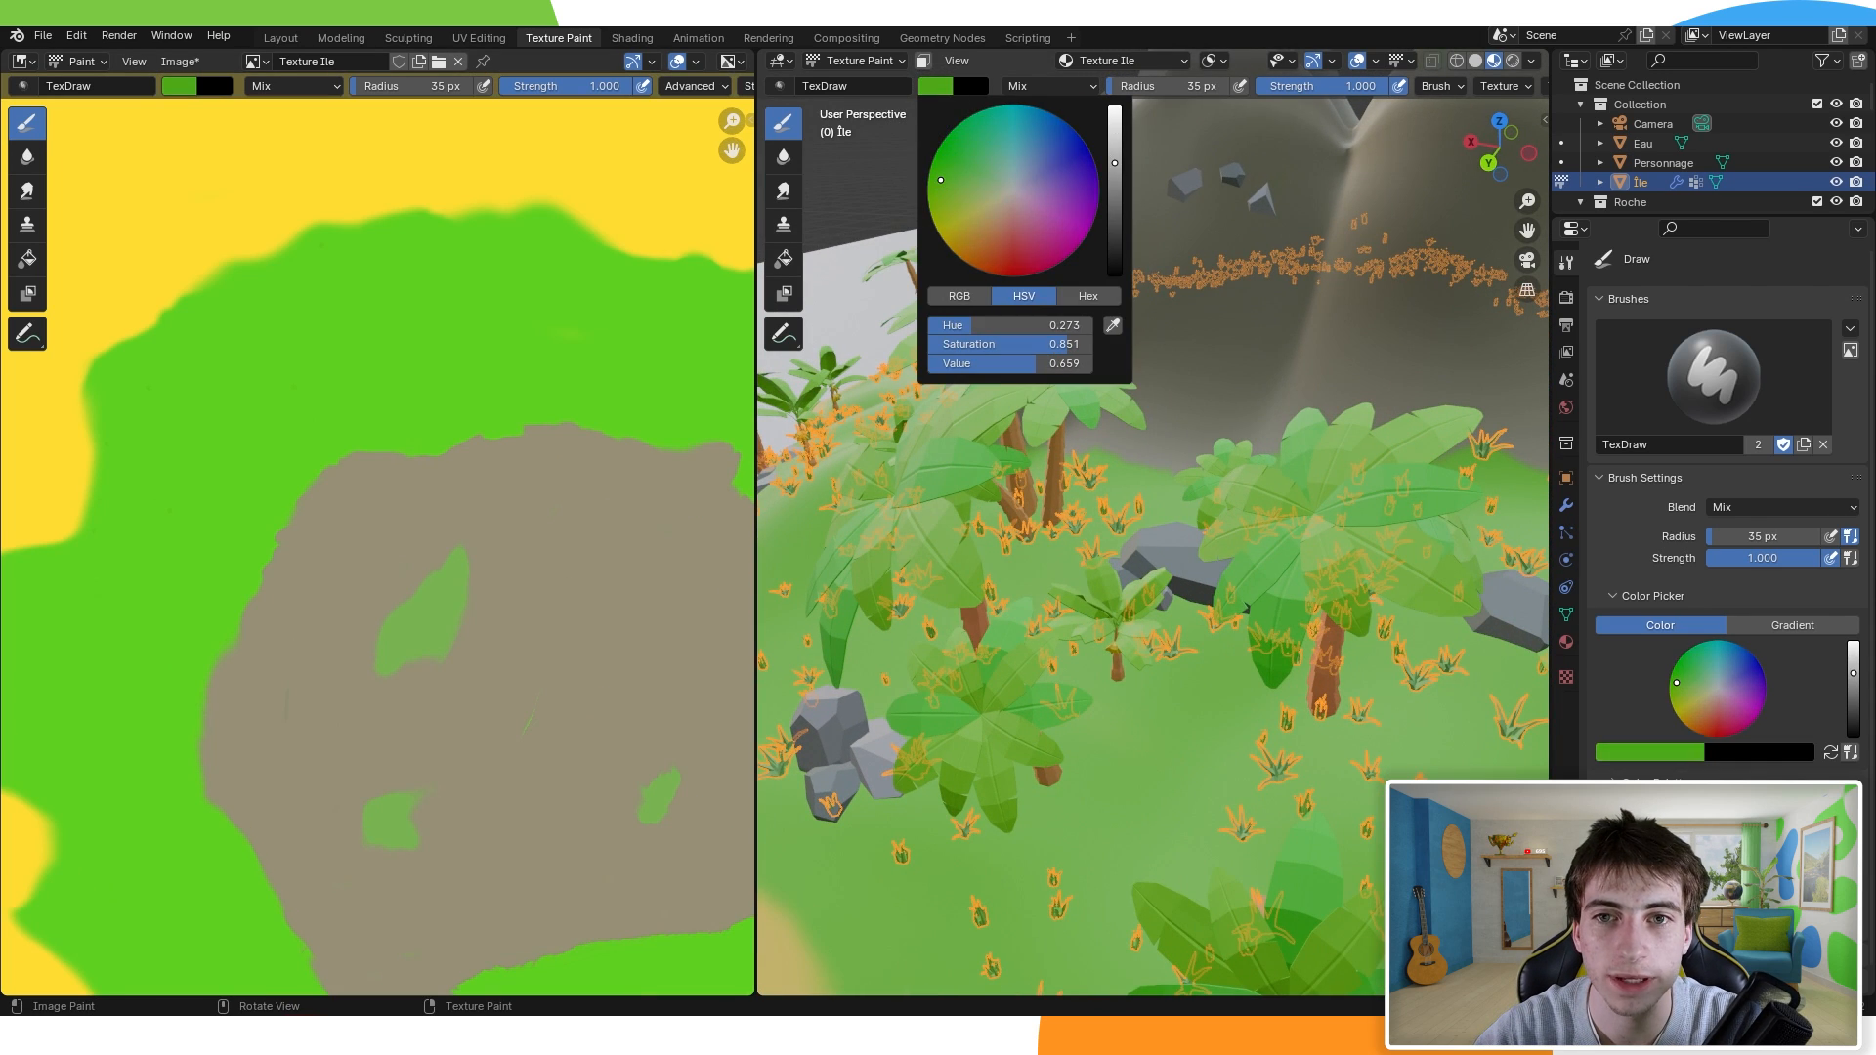
left_click(968, 224)
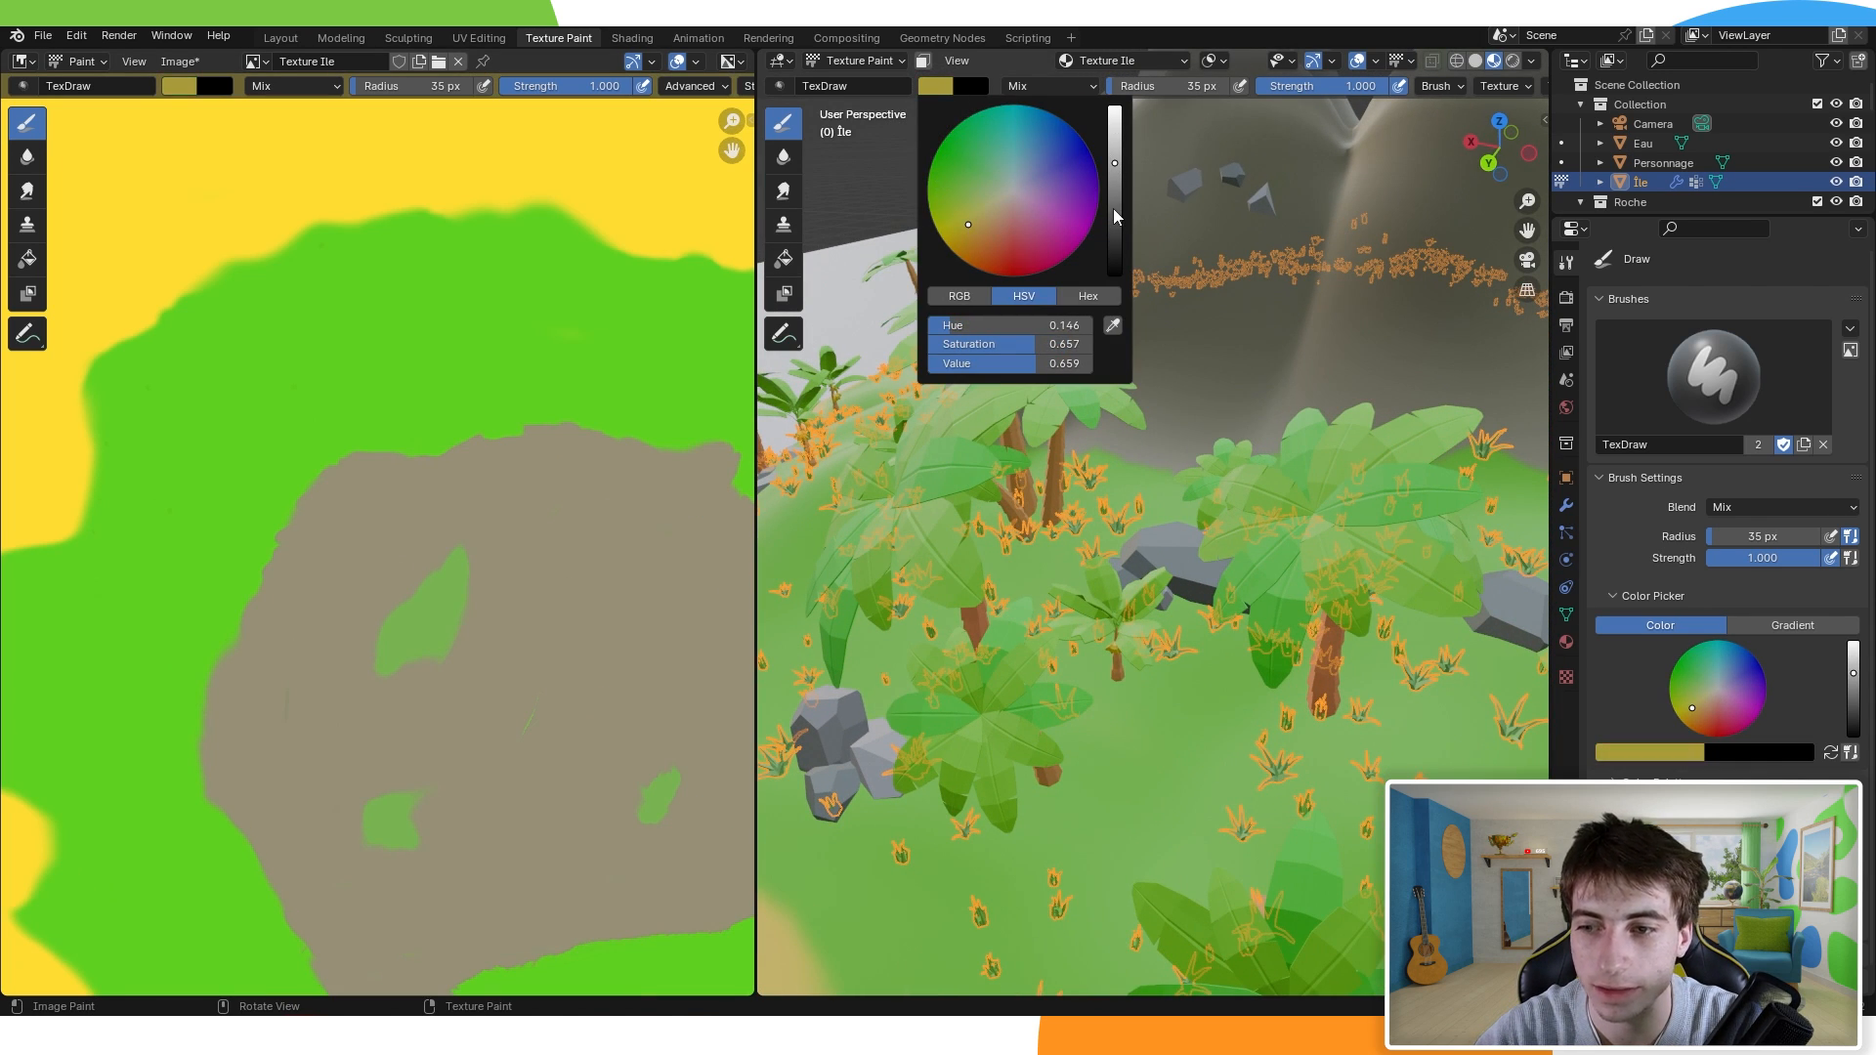
left_click_drag(978, 218, 972, 246)
left_click_drag(1115, 181, 1115, 171)
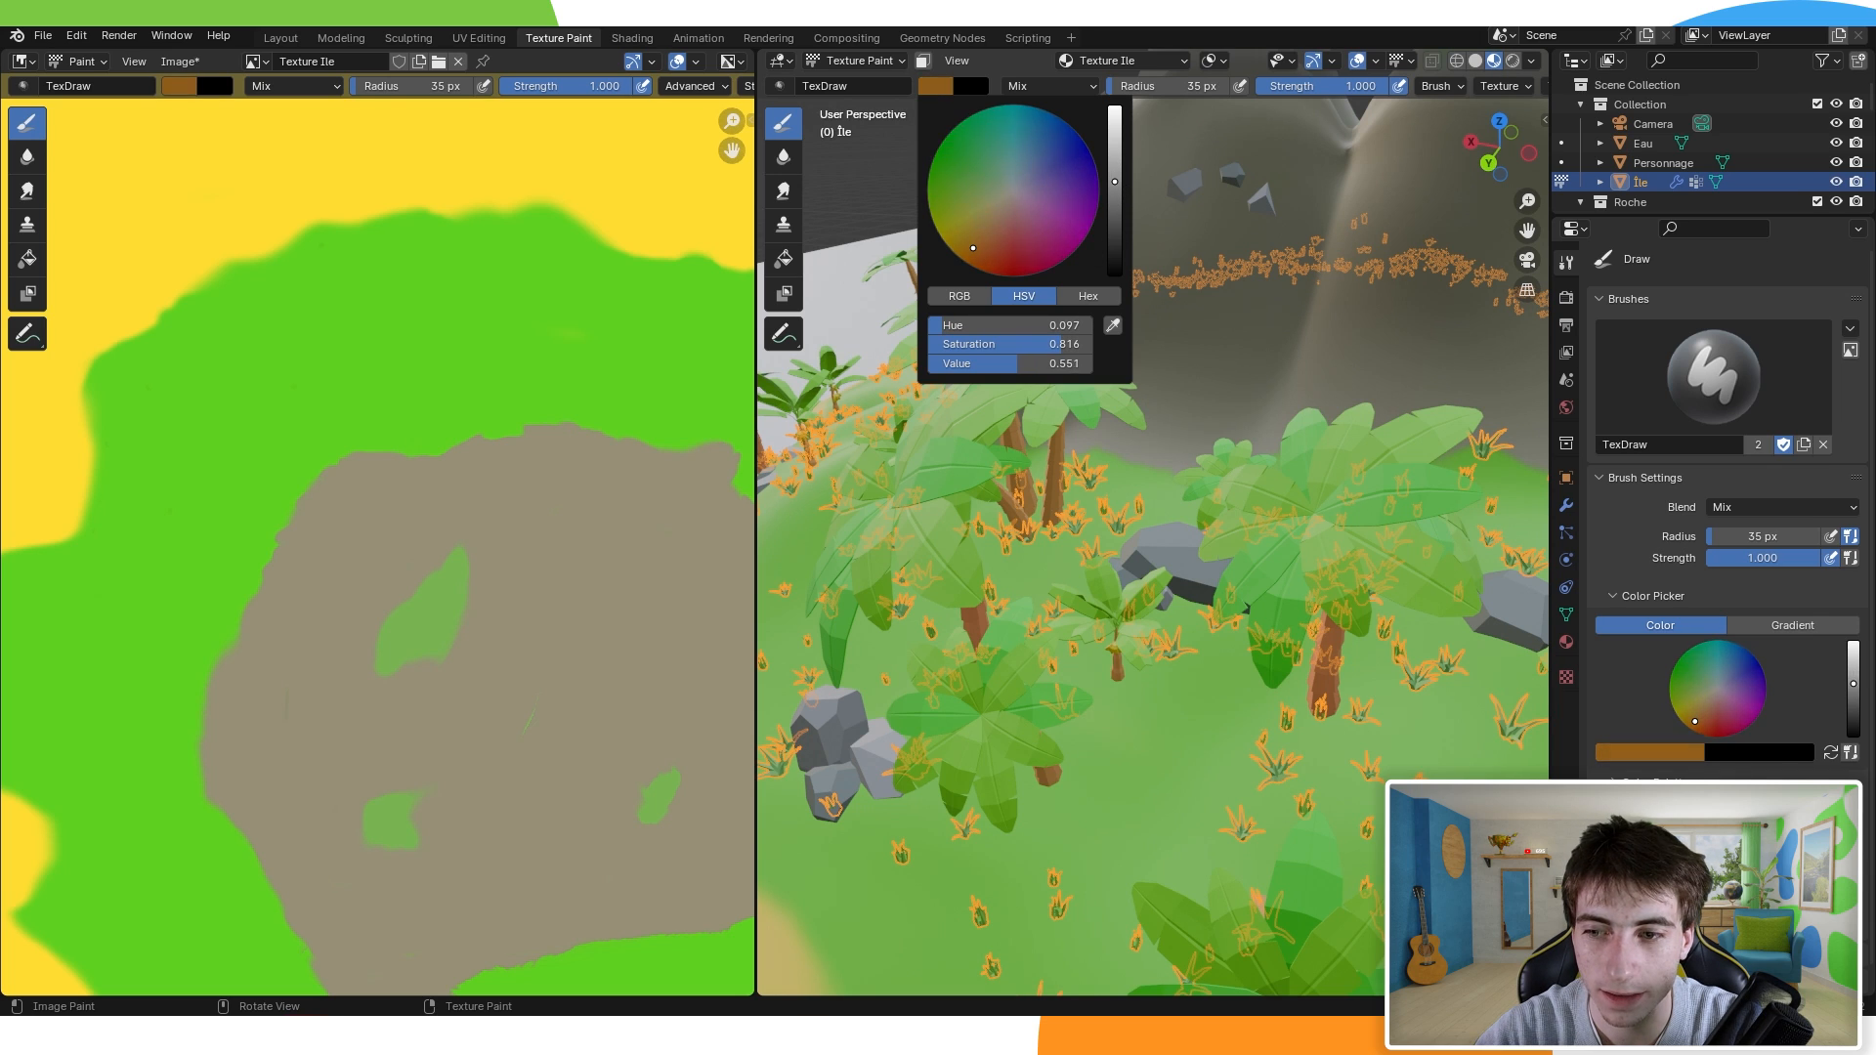
left_click_drag(1061, 344, 1033, 344)
Step: Paint a thin brown soil stroke along the base of the large flat rock on the grass
middle_click_drag(1437, 666, 1421, 640, "shift")
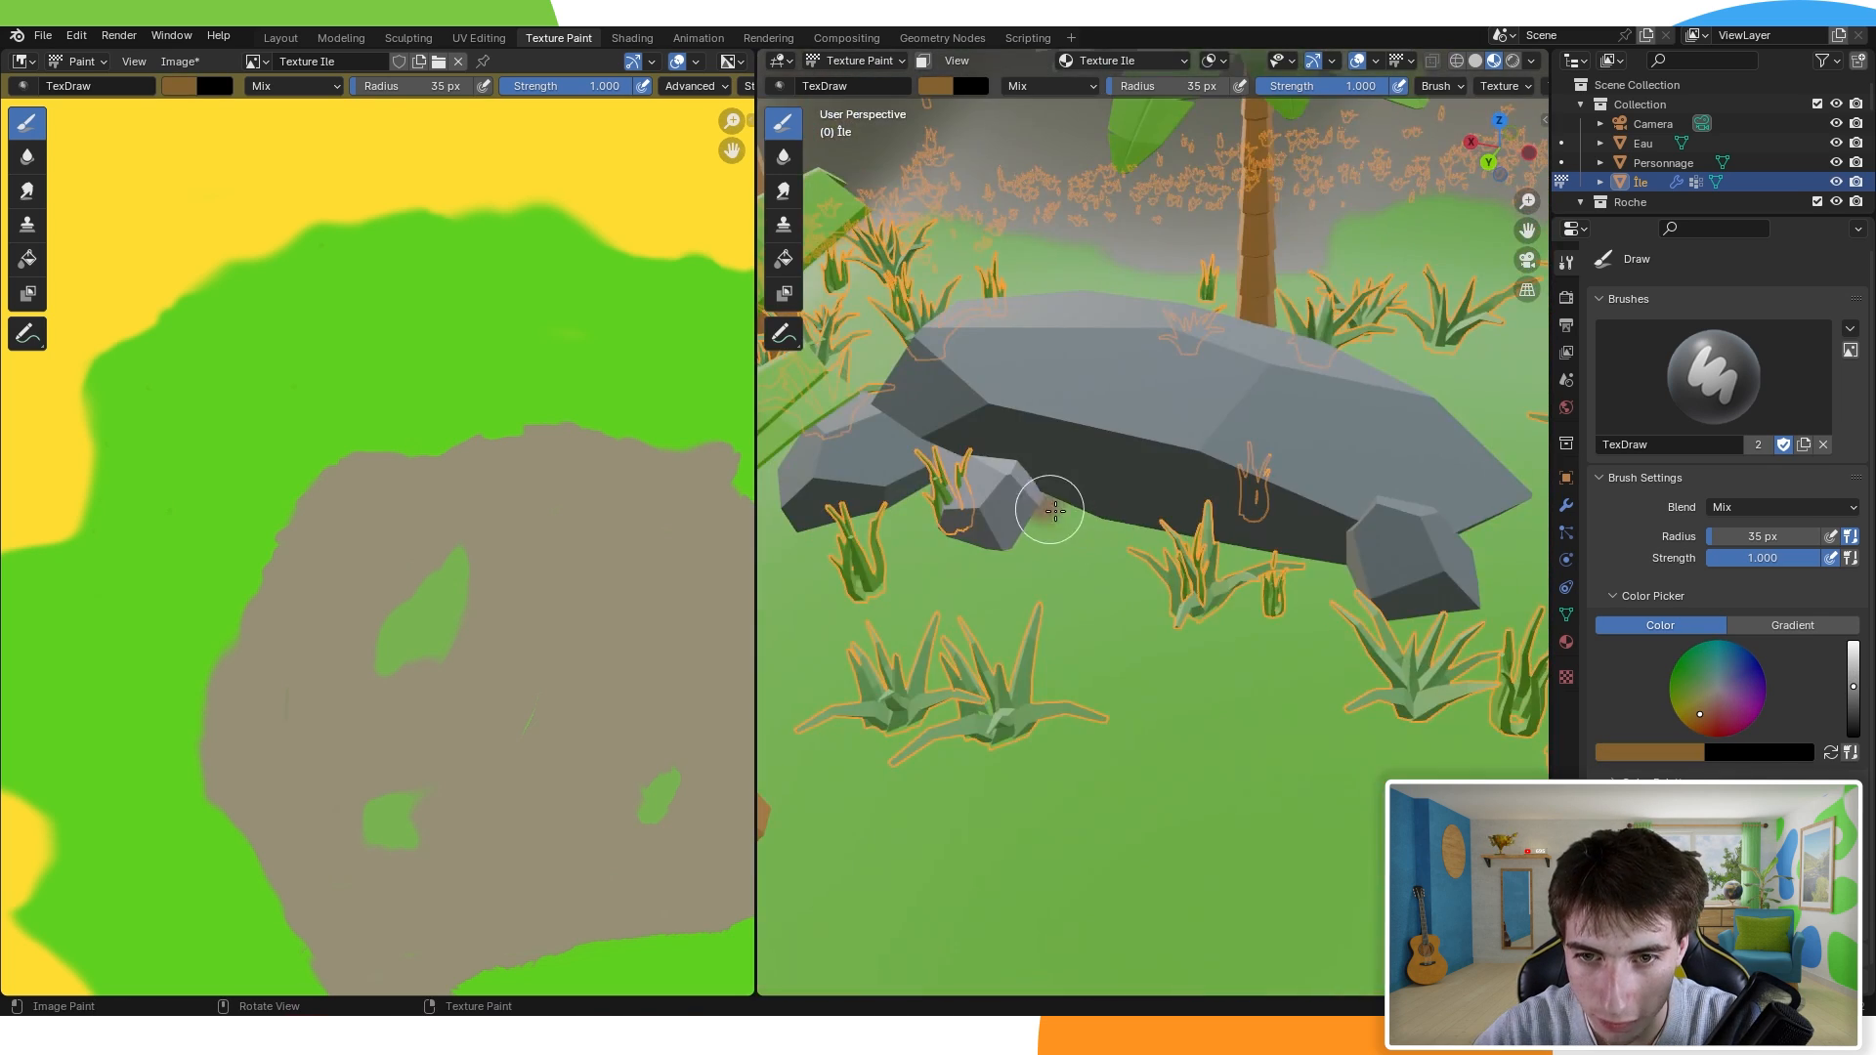
left_click_drag(1051, 507, 1014, 527)
left_click_drag(1014, 527, 1160, 524)
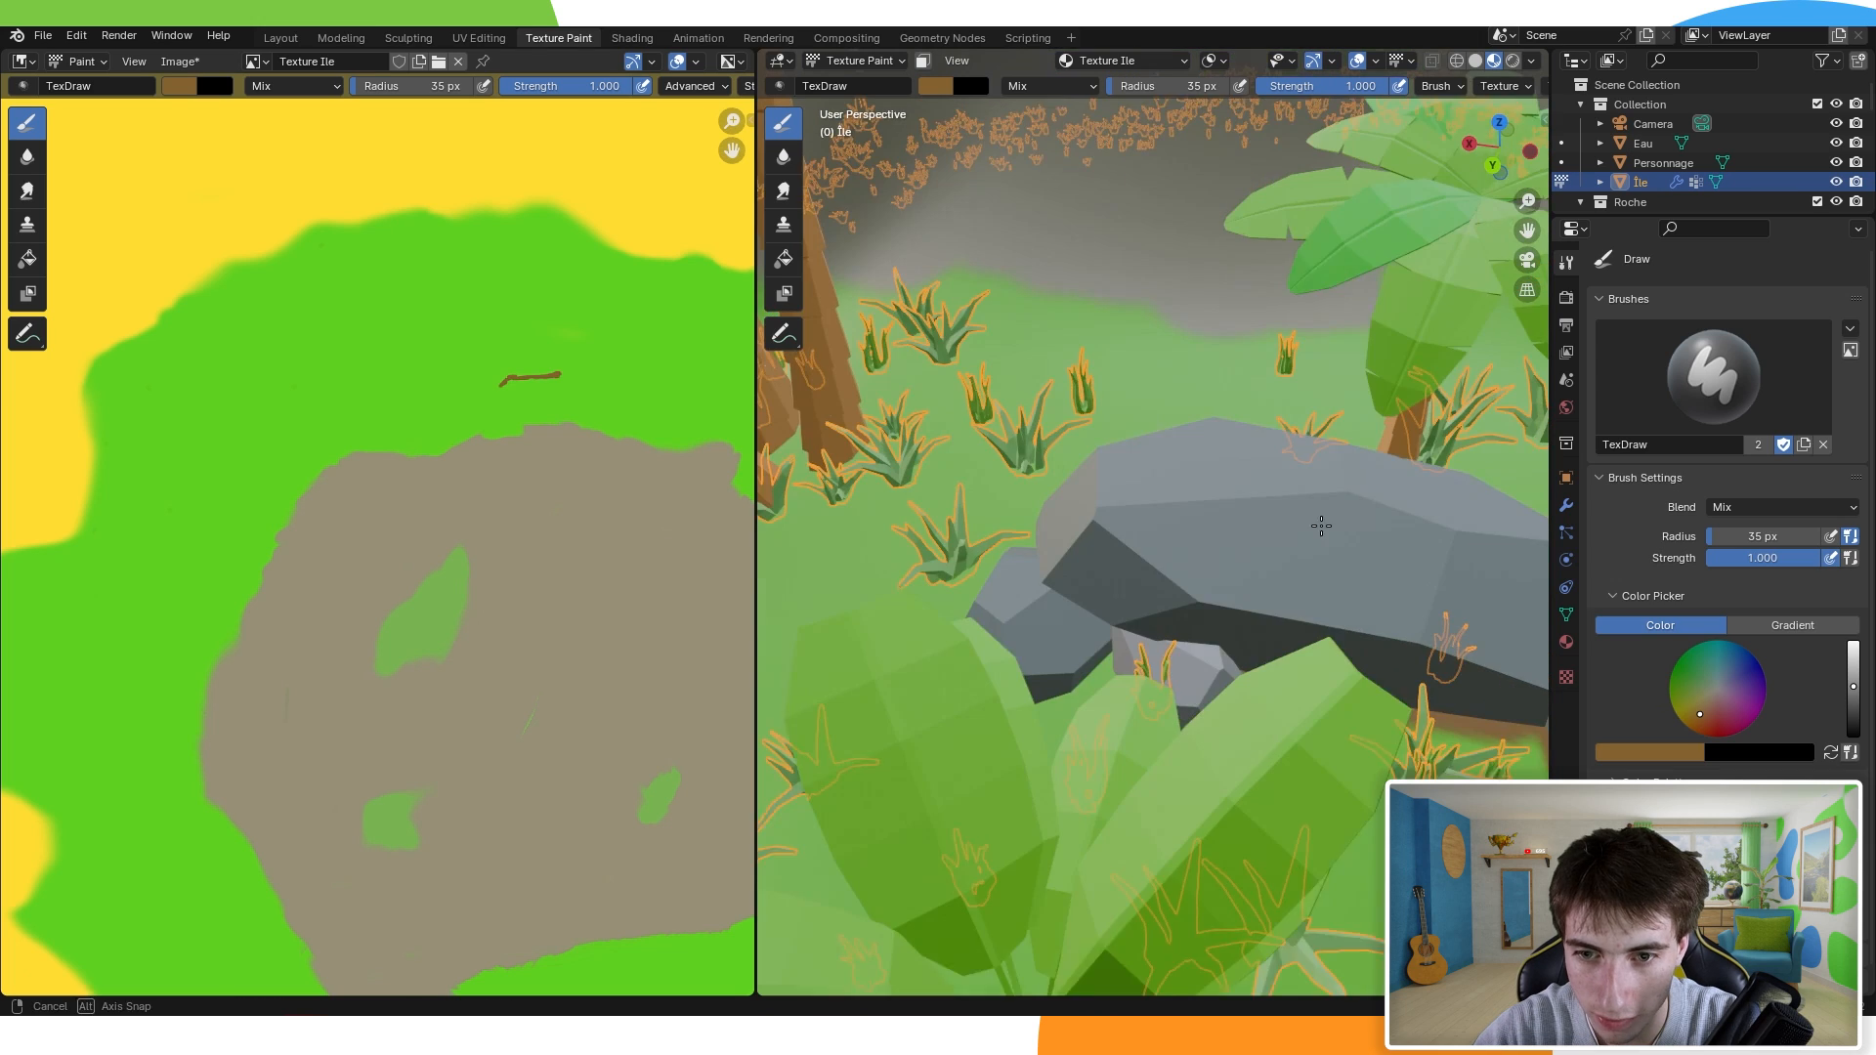
middle_click_drag(1318, 524, 1287, 532, "shift")
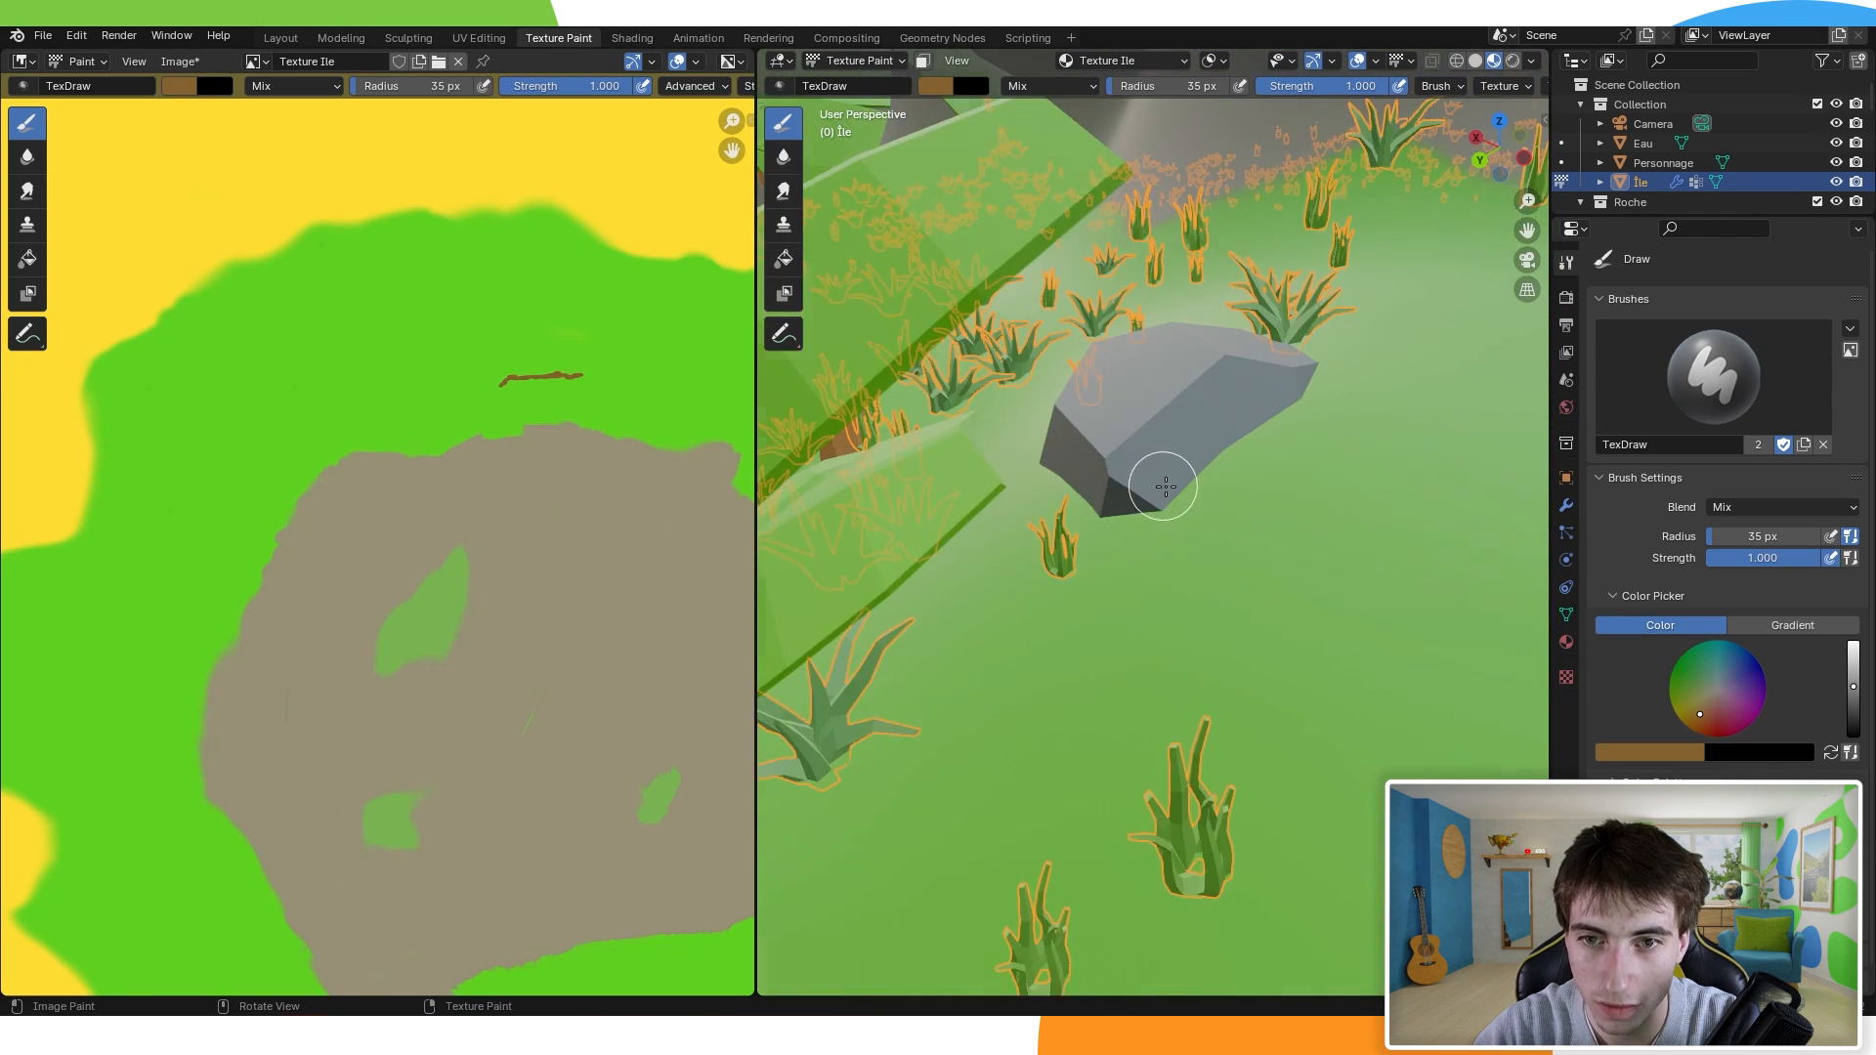
middle_click_drag(1159, 473, 1206, 576)
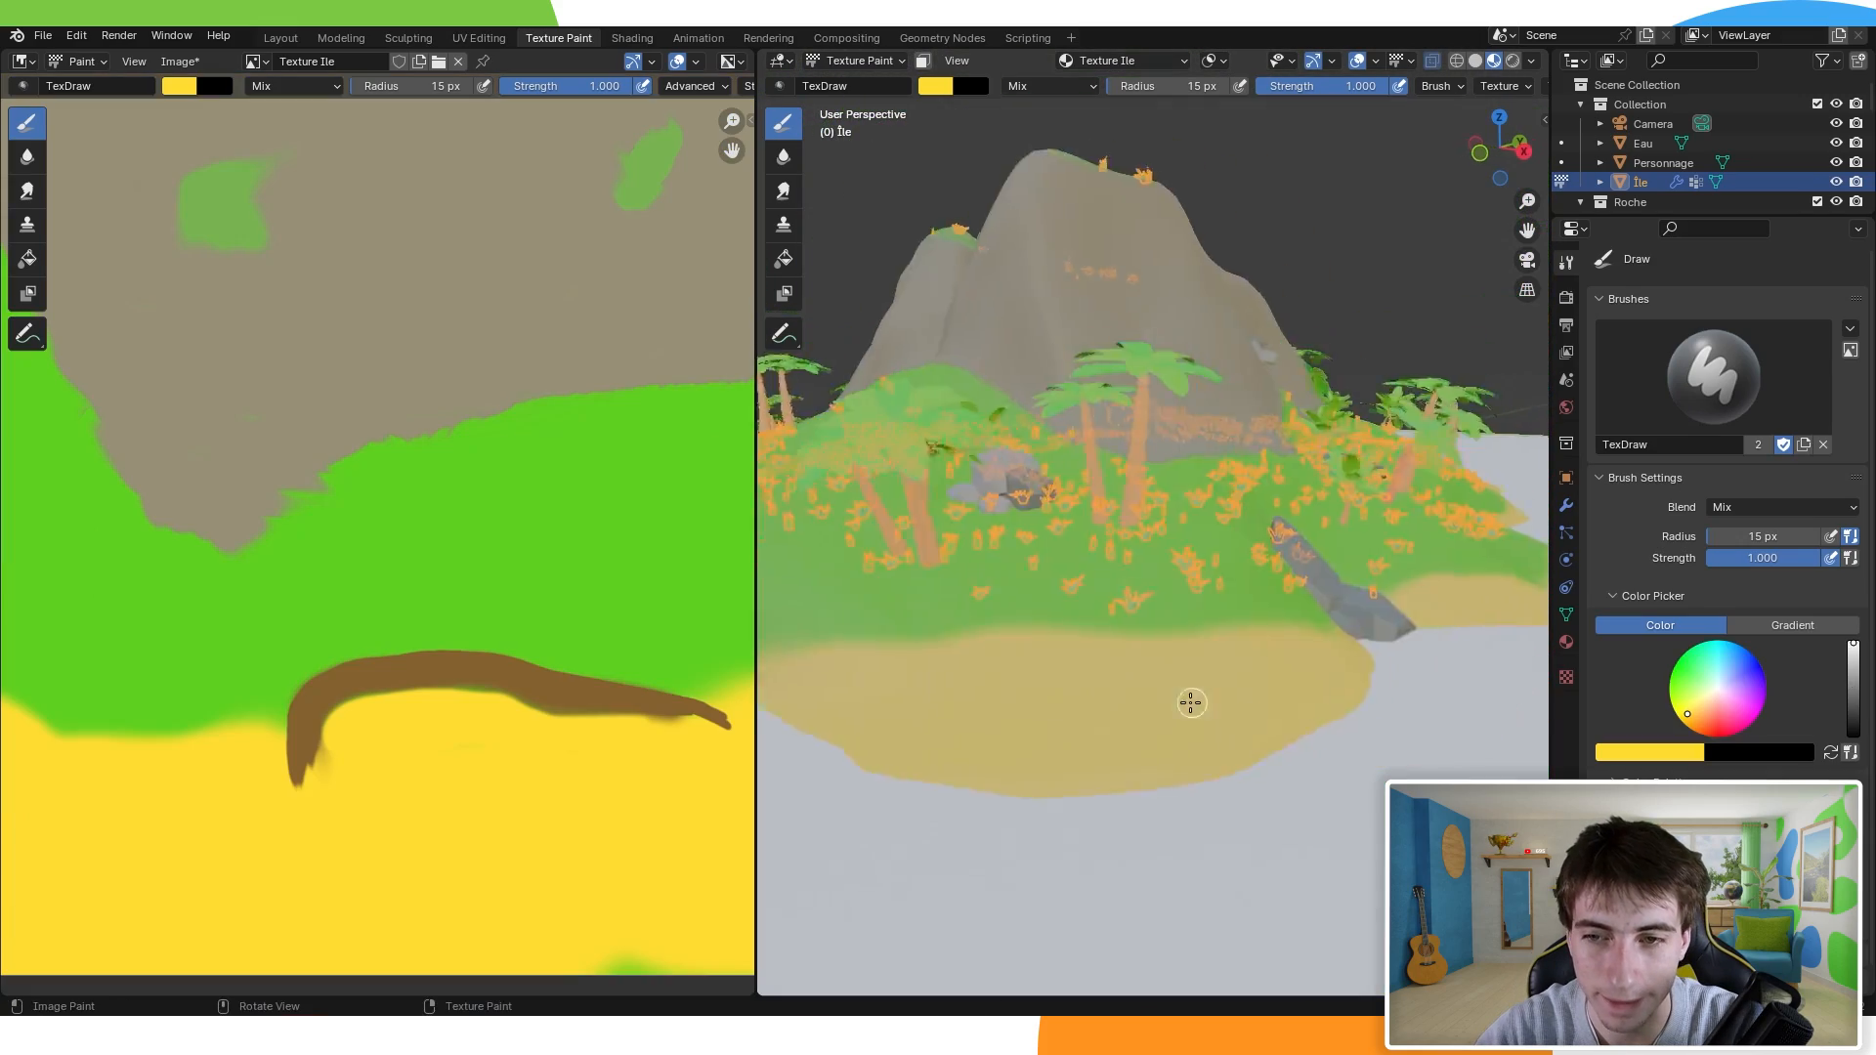
Step: Examine the brown soil marks around the rocks and along the beach edge from several sides of the island
middle_click_drag(1189, 700, 1177, 657)
middle_click_drag(1063, 646, 1110, 571)
scroll(1081, 548, "up", 8)
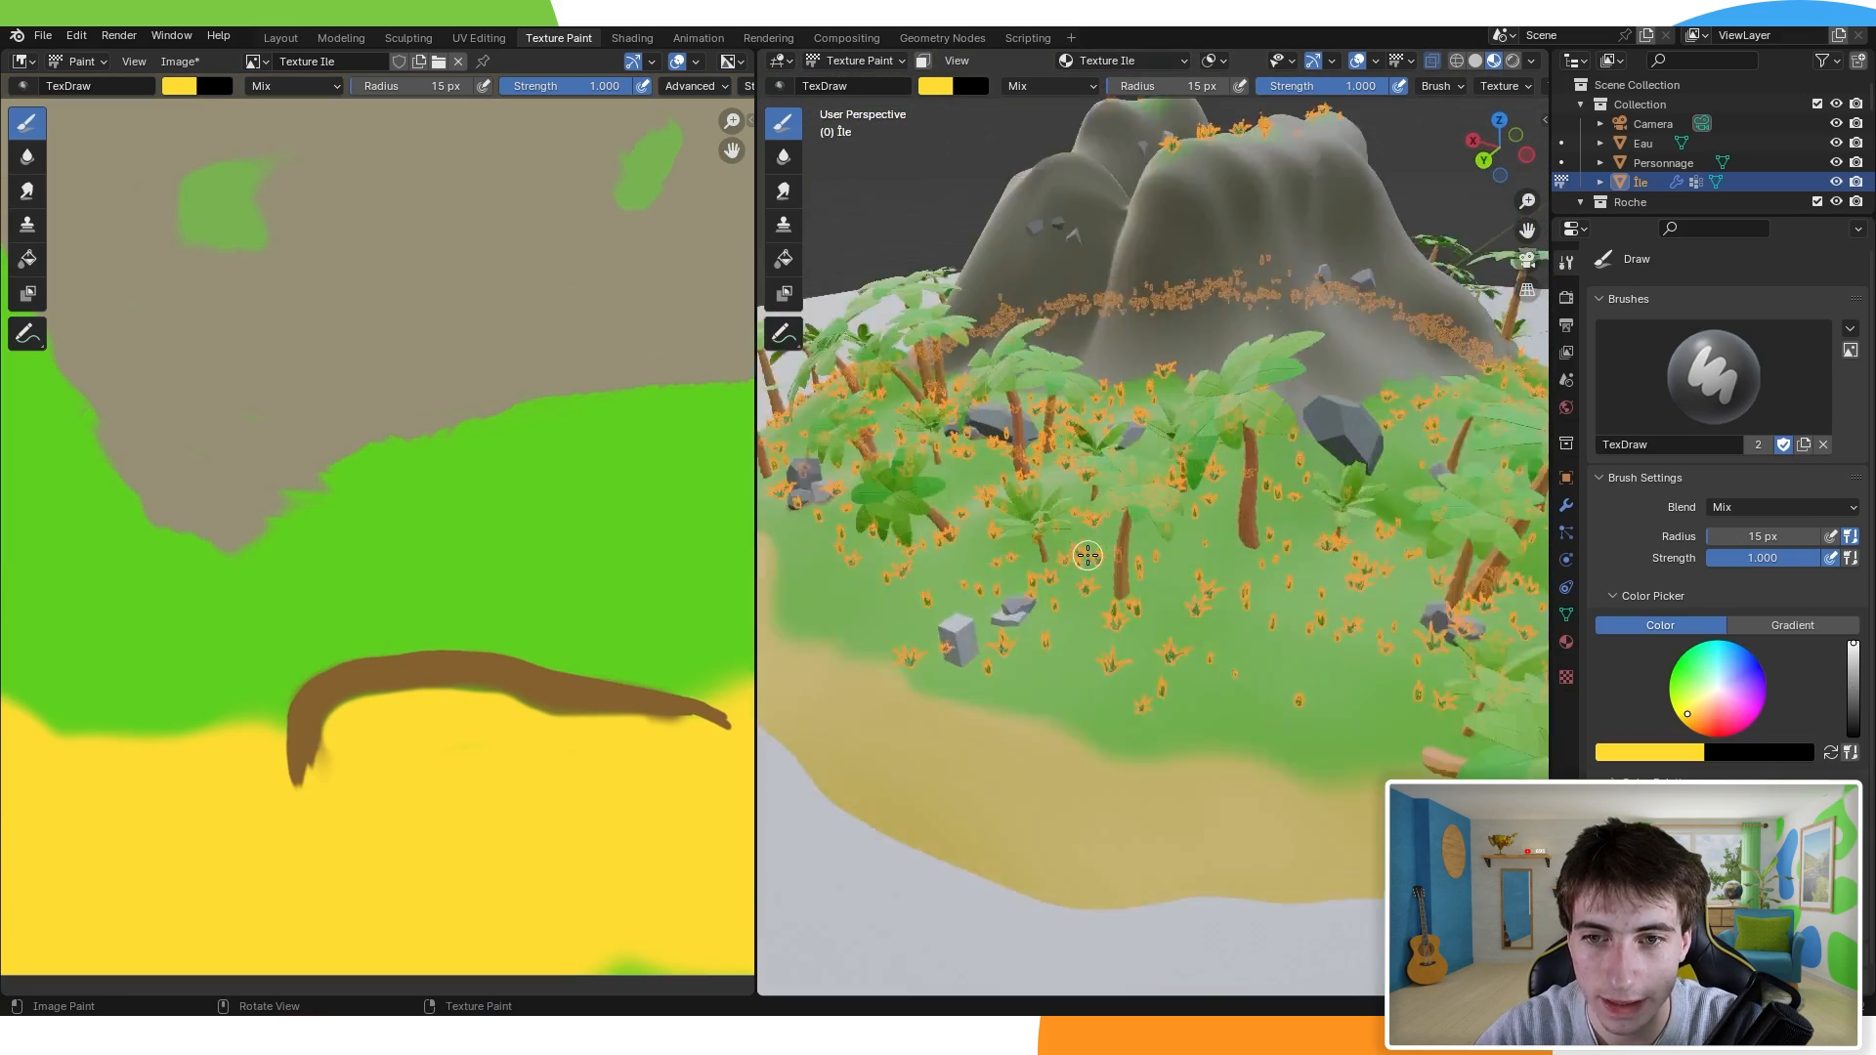
scroll(929, 538, "down", 8)
mouse_move(976, 547)
middle_mouse_down()
mouse_move(1366, 585)
mouse_move(1201, 594)
middle_mouse_up()
middle_click_drag(1152, 562, 1260, 534)
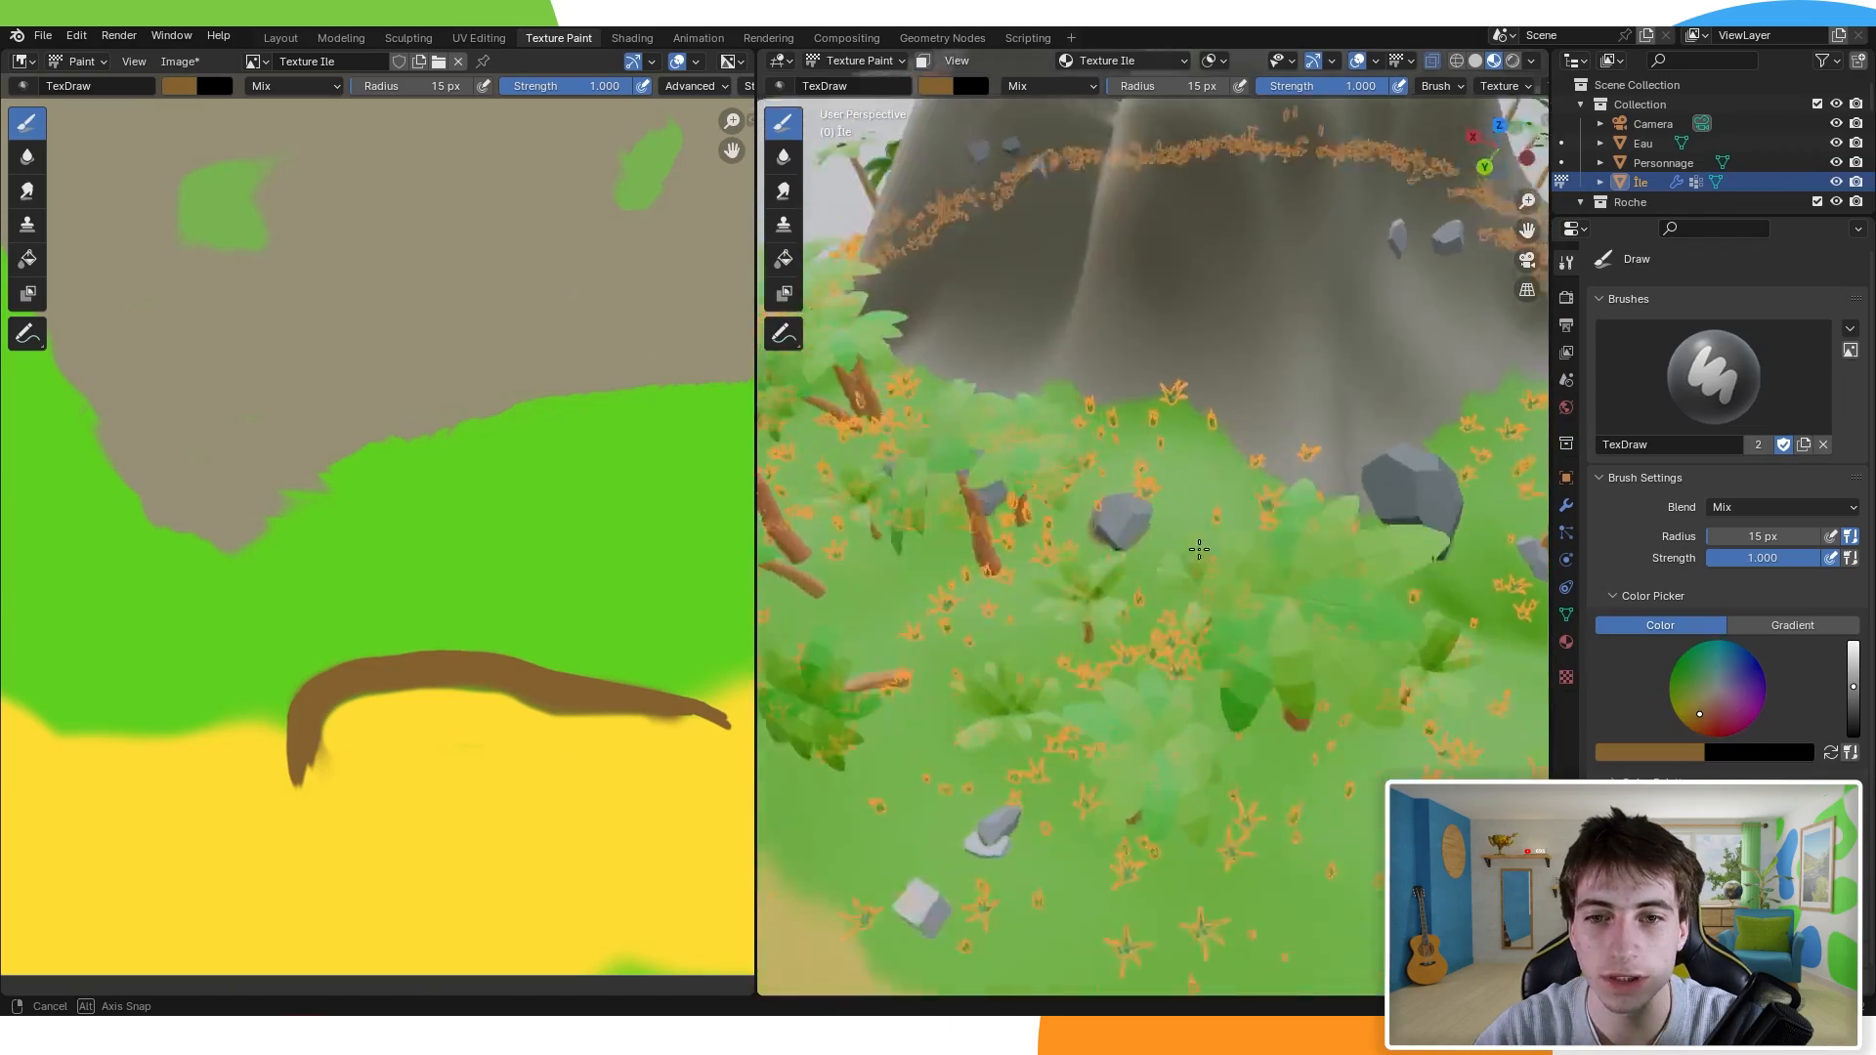
scroll(1264, 532, "down", 5)
scroll(1129, 552, "up", 5)
middle_click_drag(1129, 552, 1122, 462)
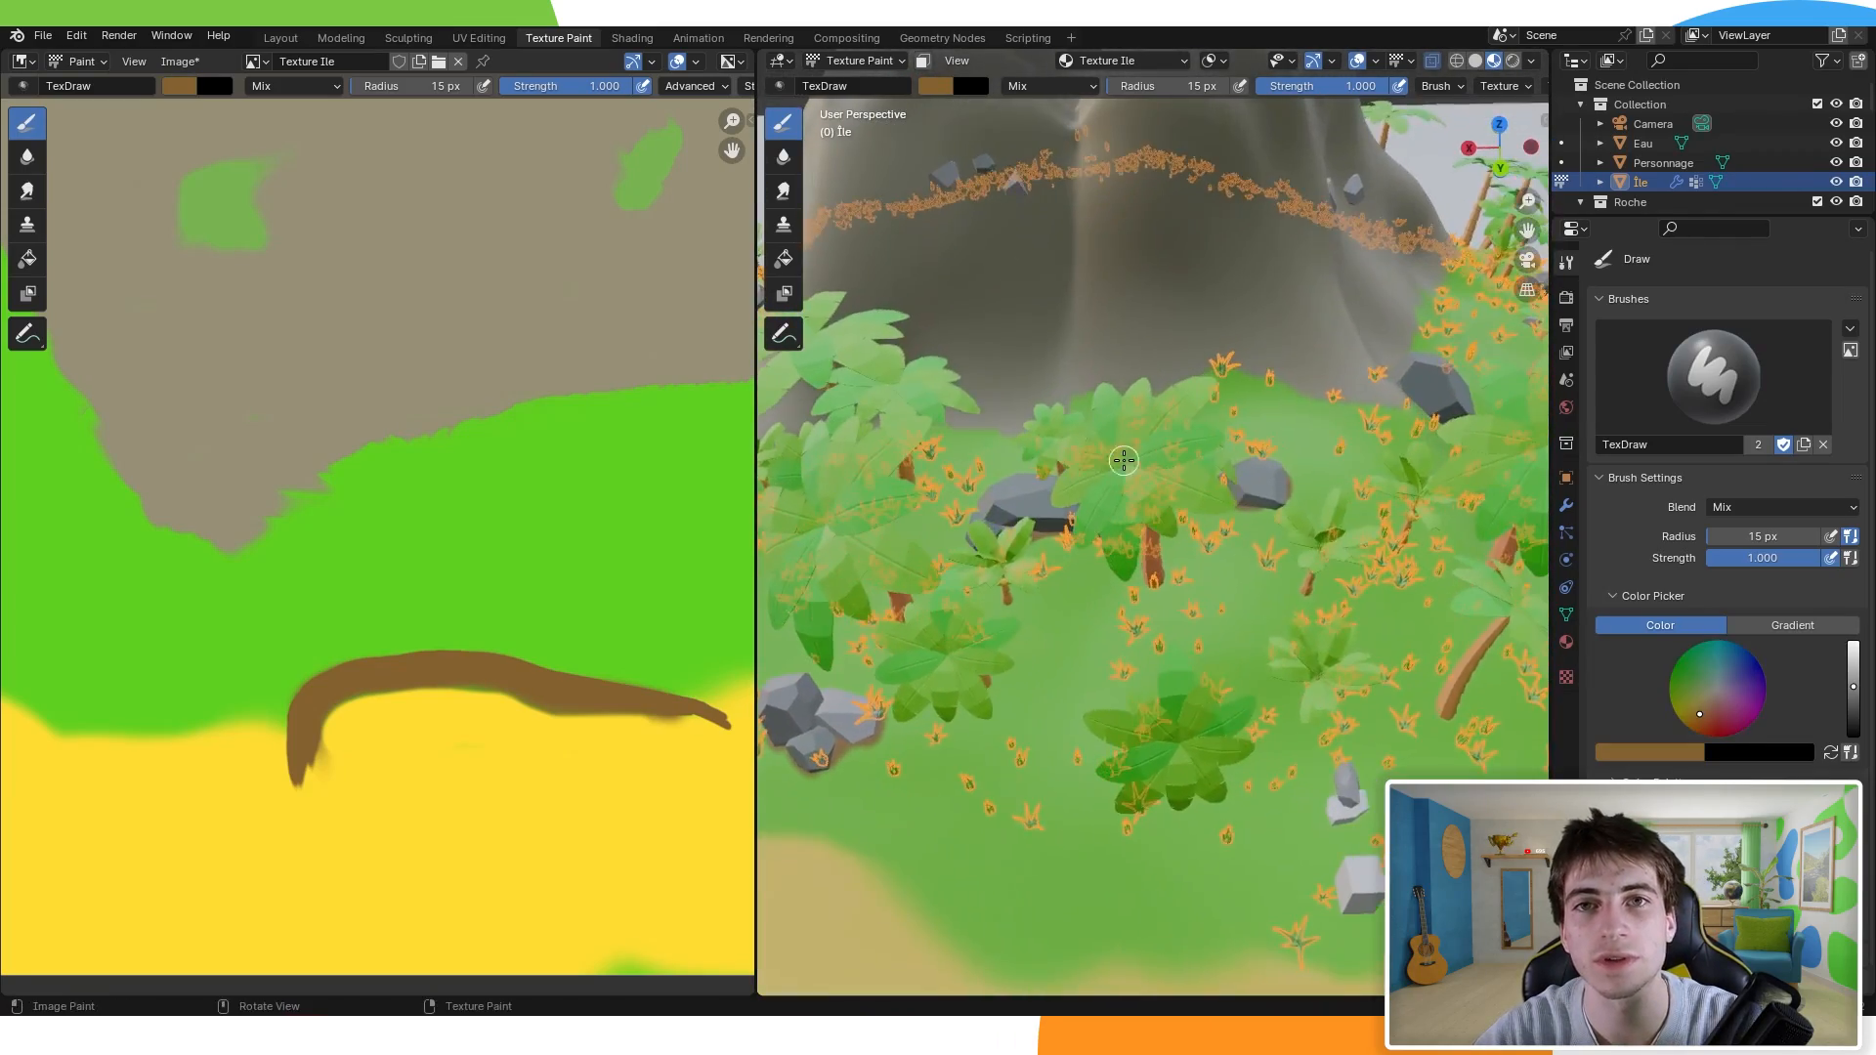
scroll(1111, 488, "up", 3)
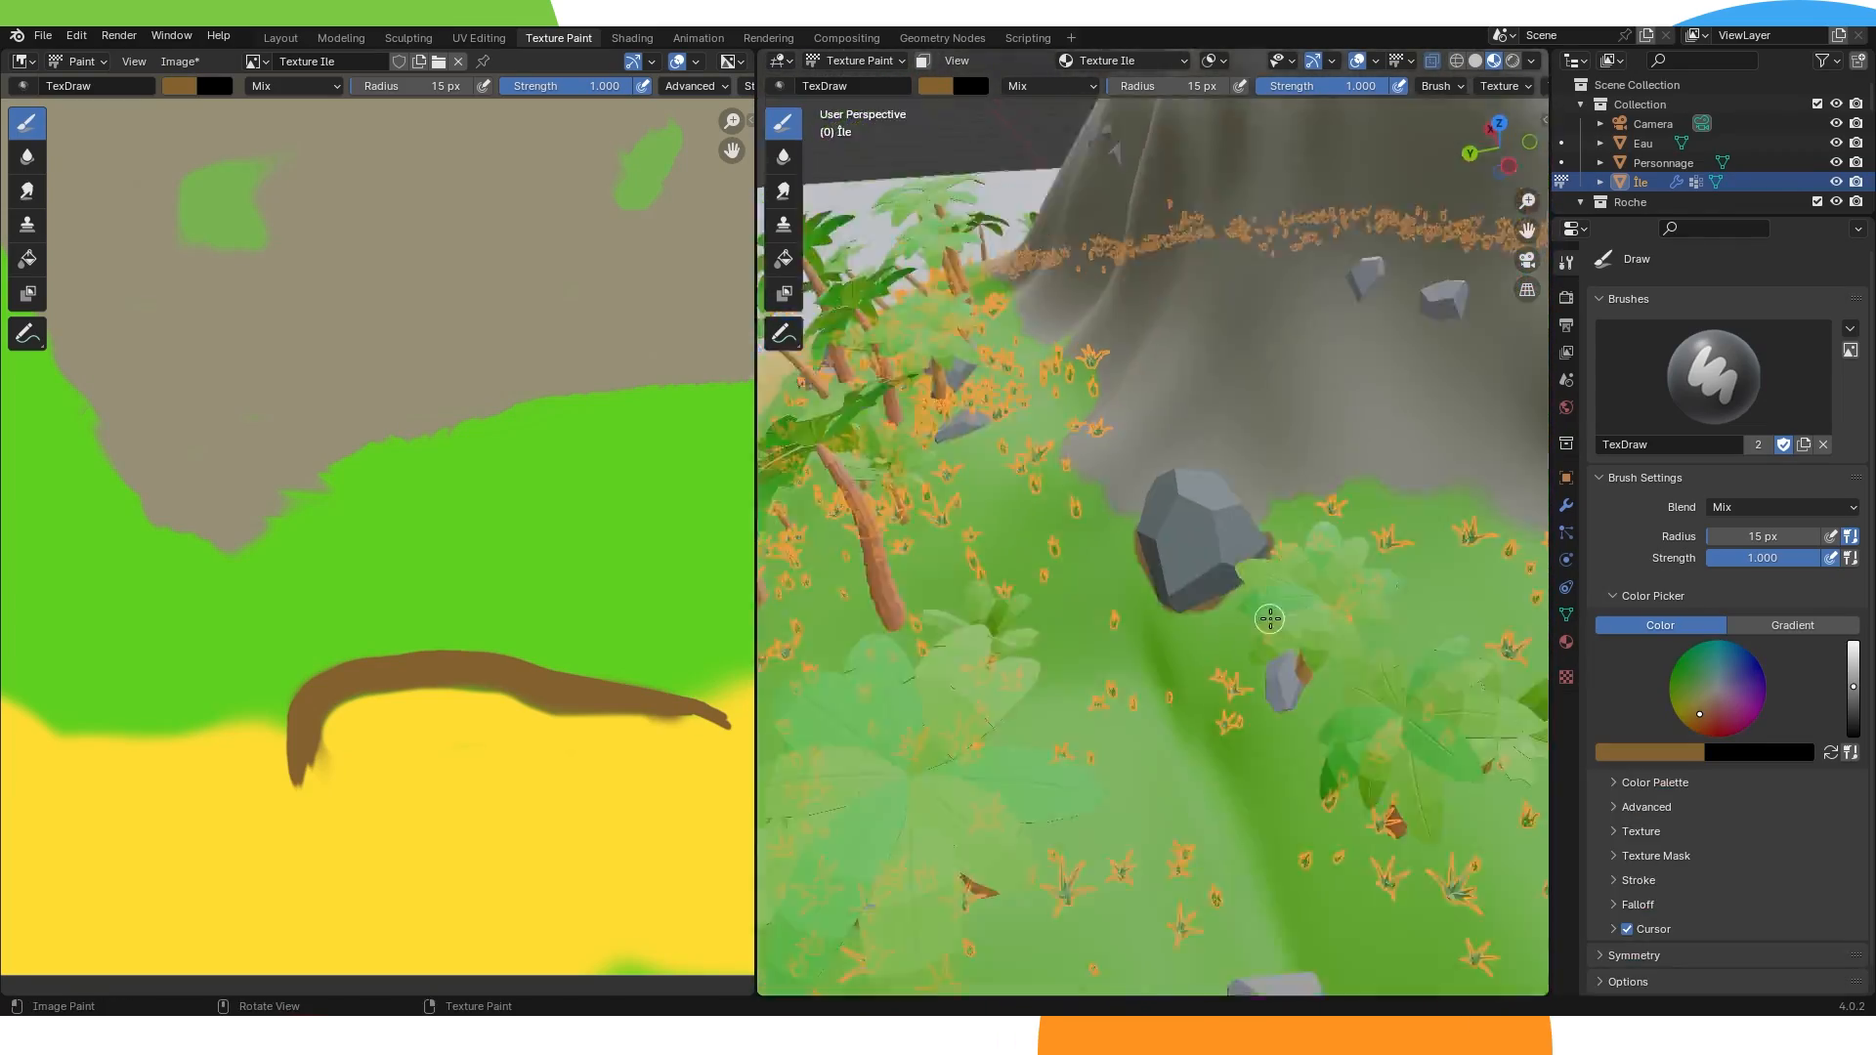
scroll(1269, 618, "down", 6)
scroll(1269, 618, "up", 6)
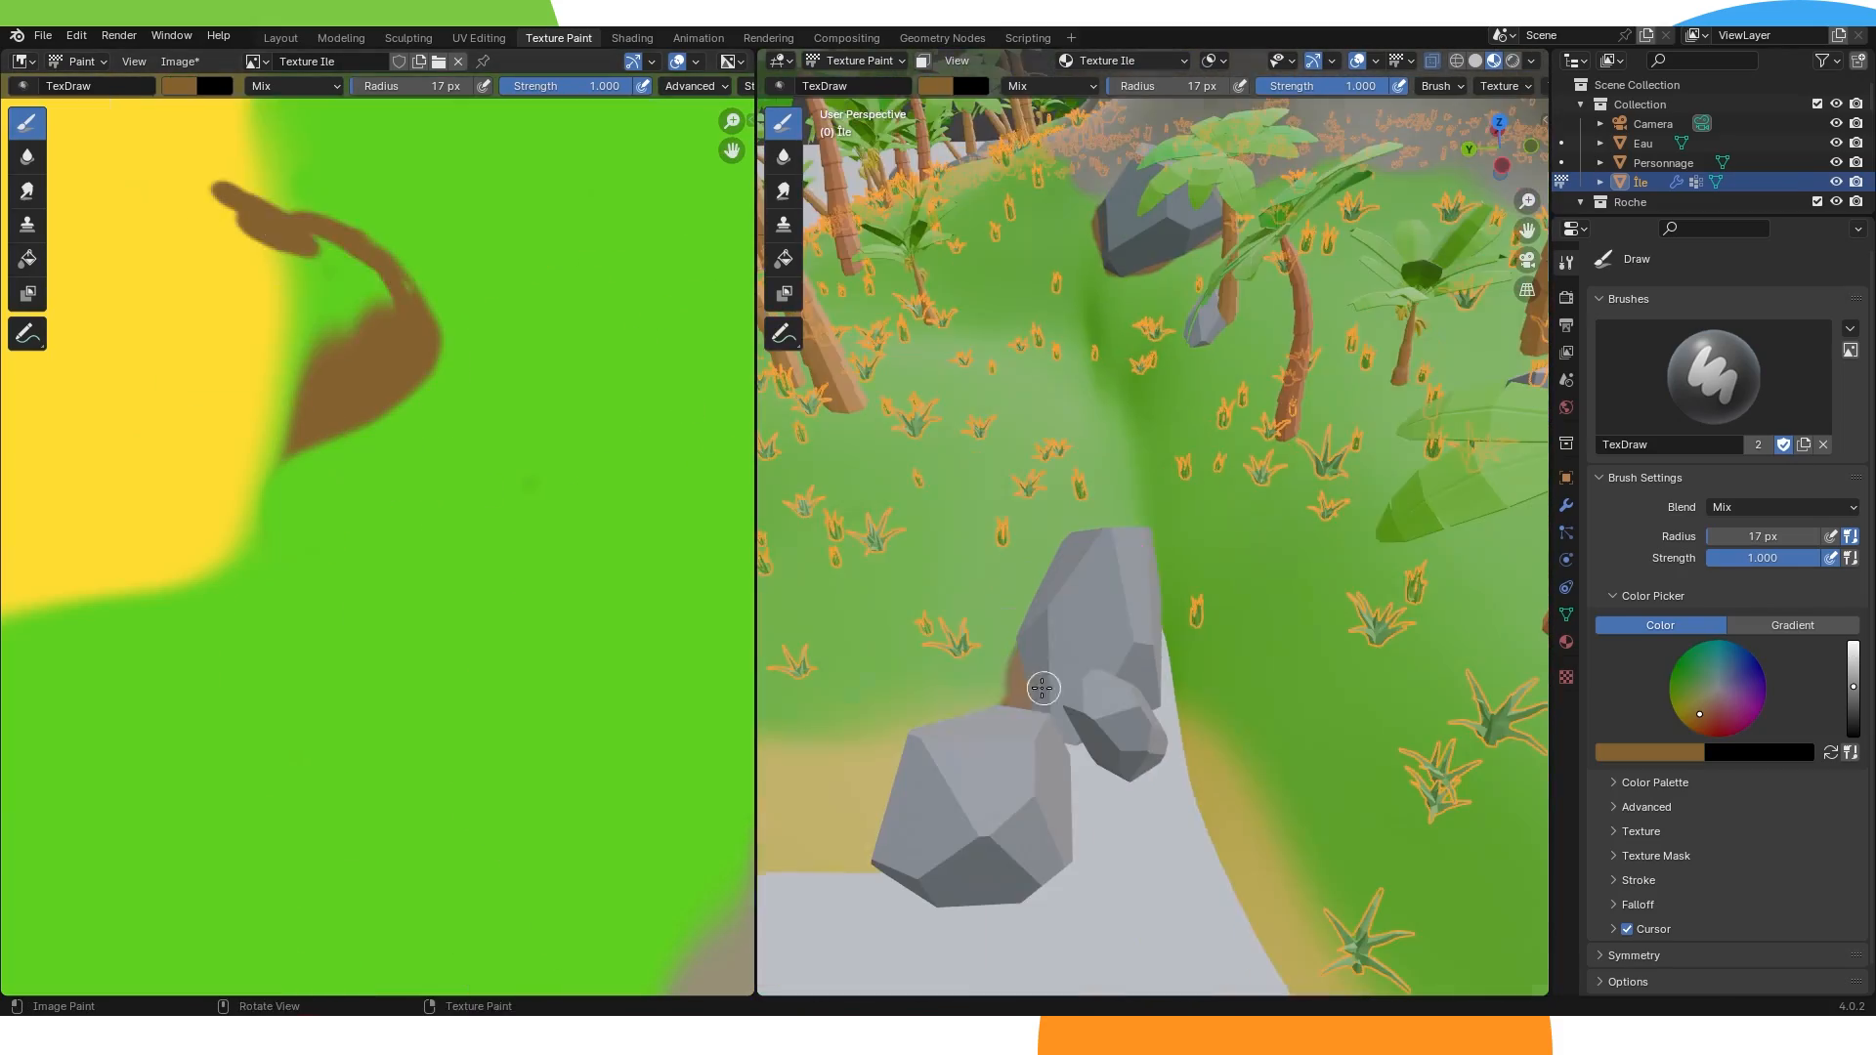
scroll(1122, 482, "down", 6)
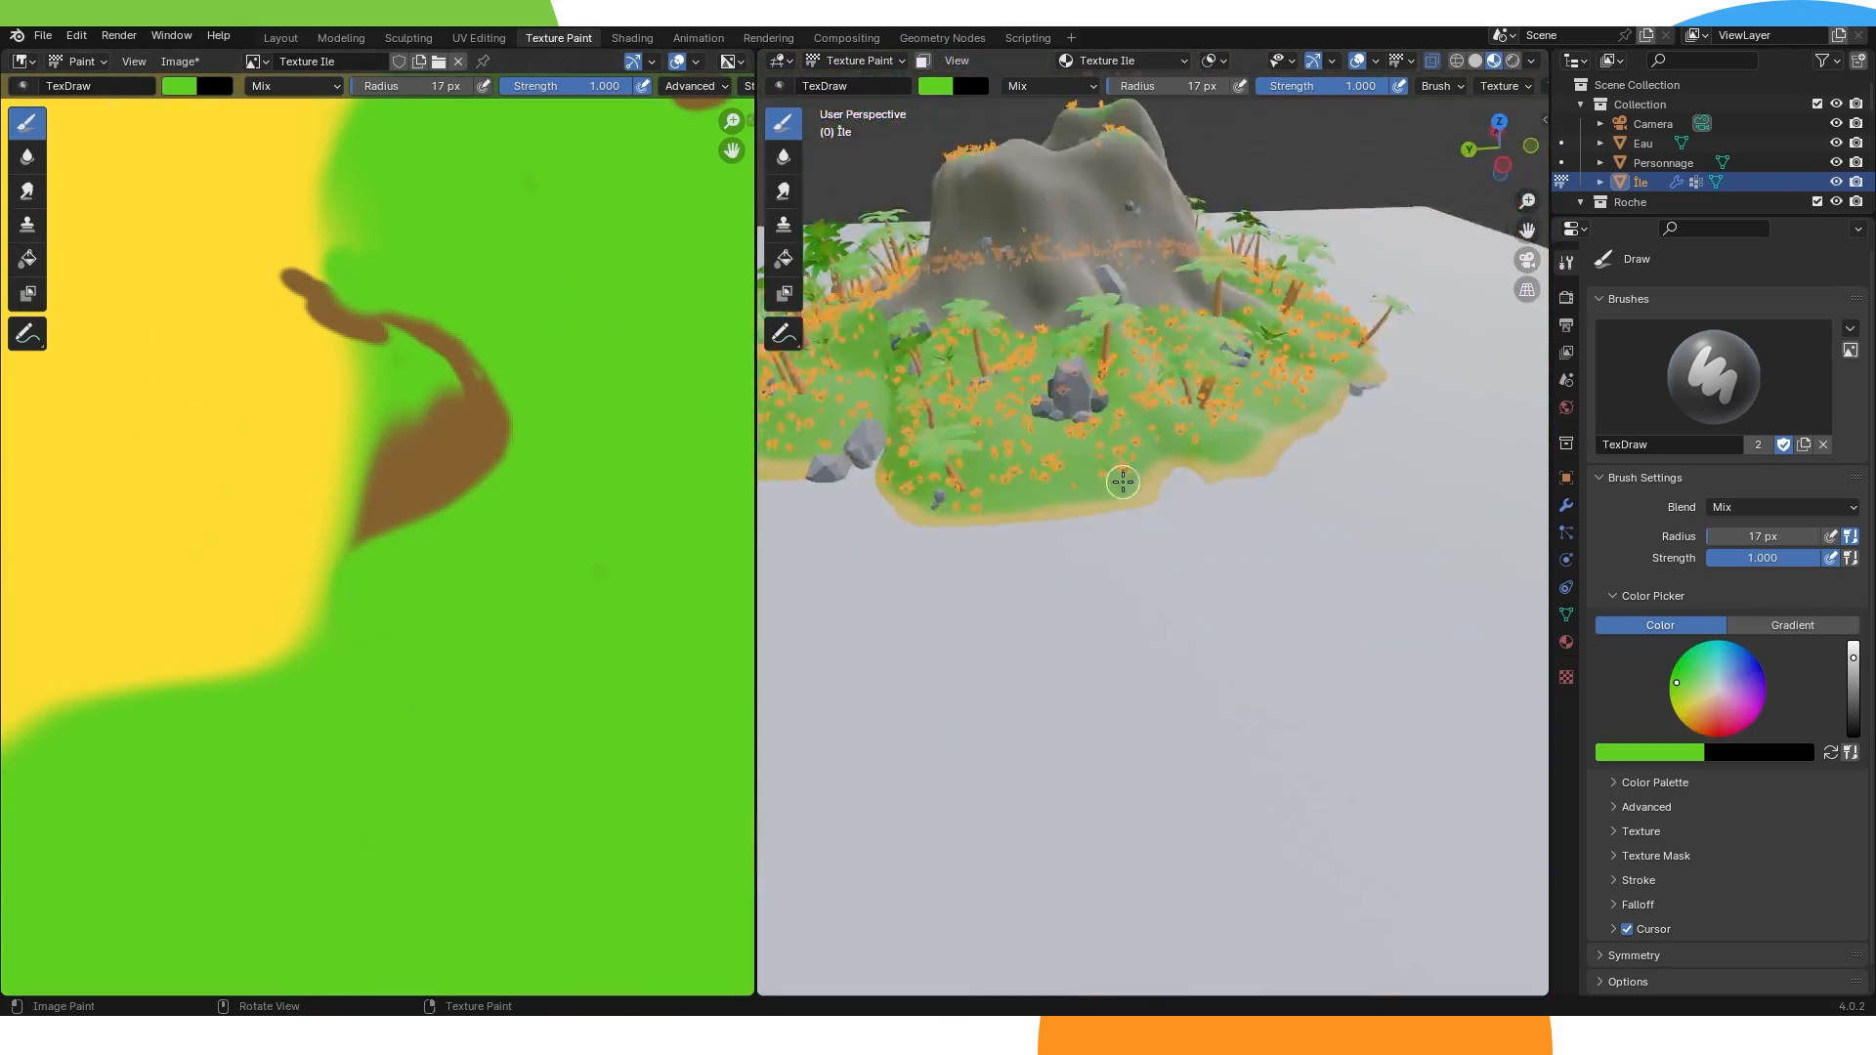
scroll(1121, 481, "up", 6)
middle_click_drag(1122, 481, 1251, 688)
scroll(1250, 688, "down", 3)
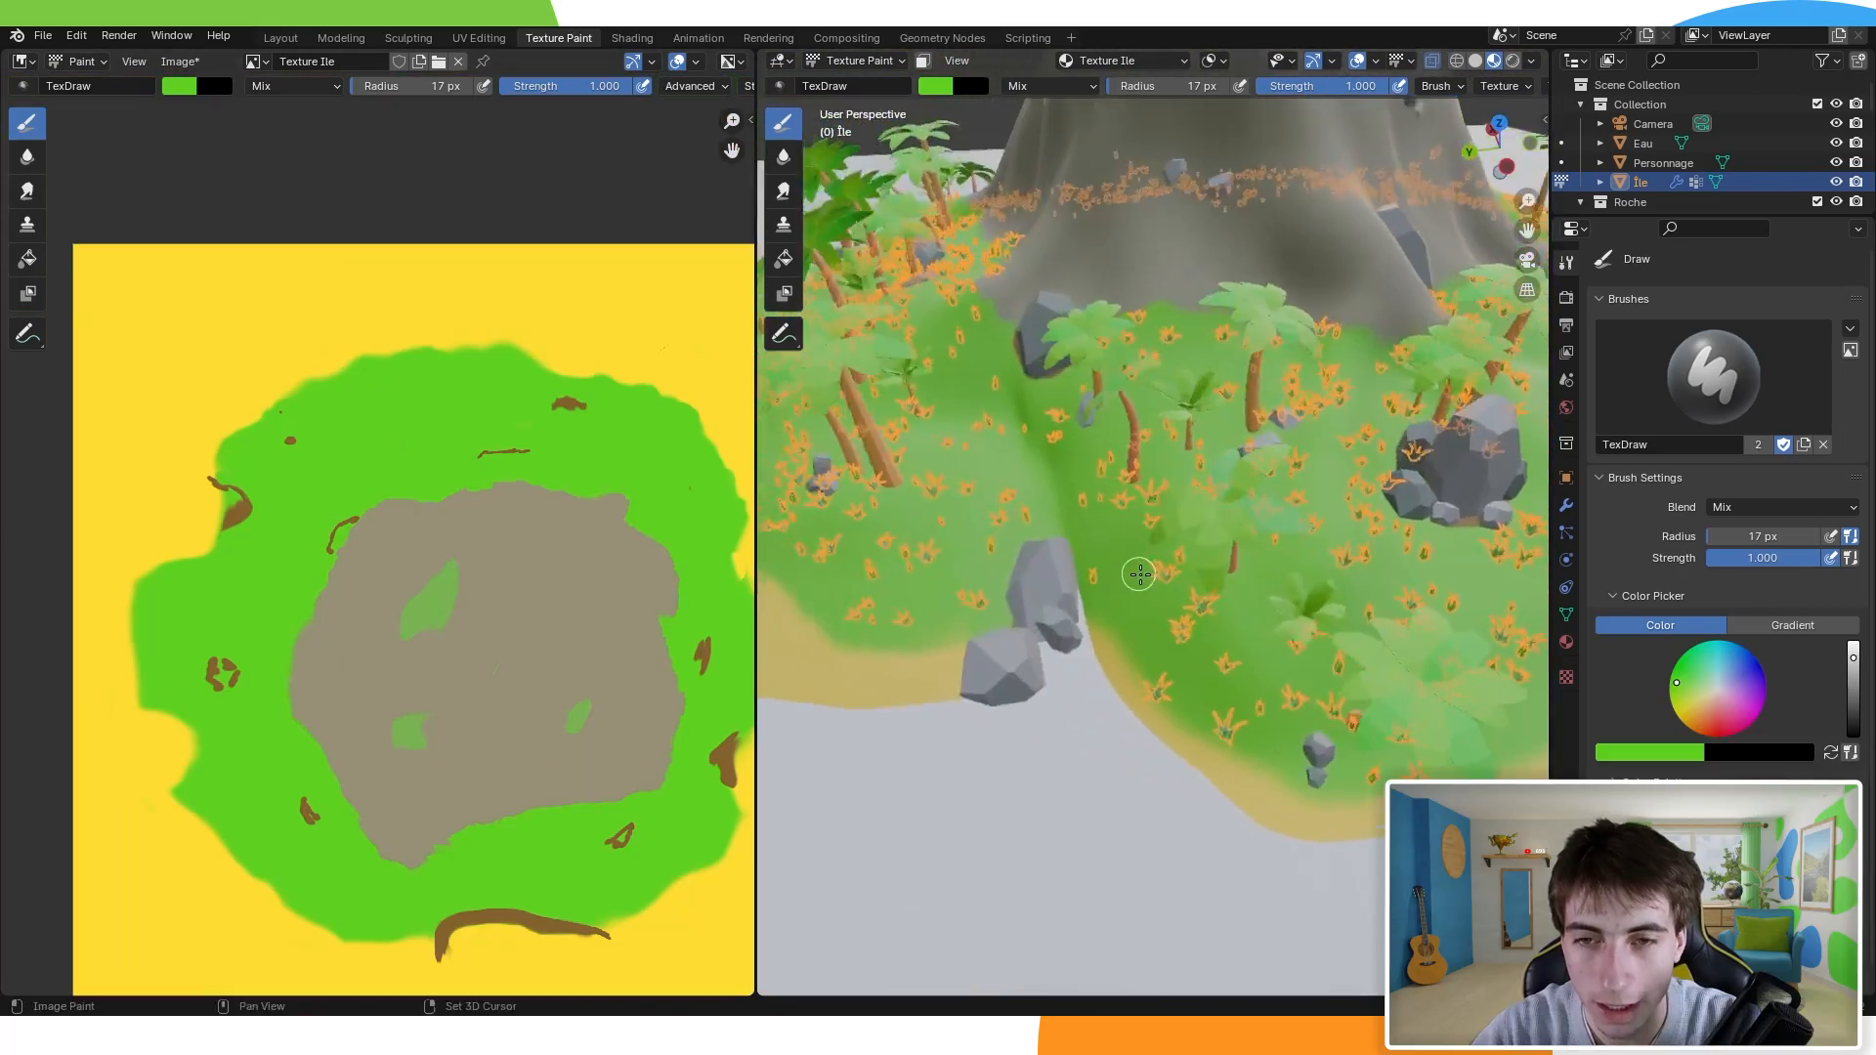
scroll(1192, 542, "down", 3)
Step: Save the file and switch to the Layout workspace to look over the painted island
key("ctrl+s")
scroll(1192, 542, "down", 4)
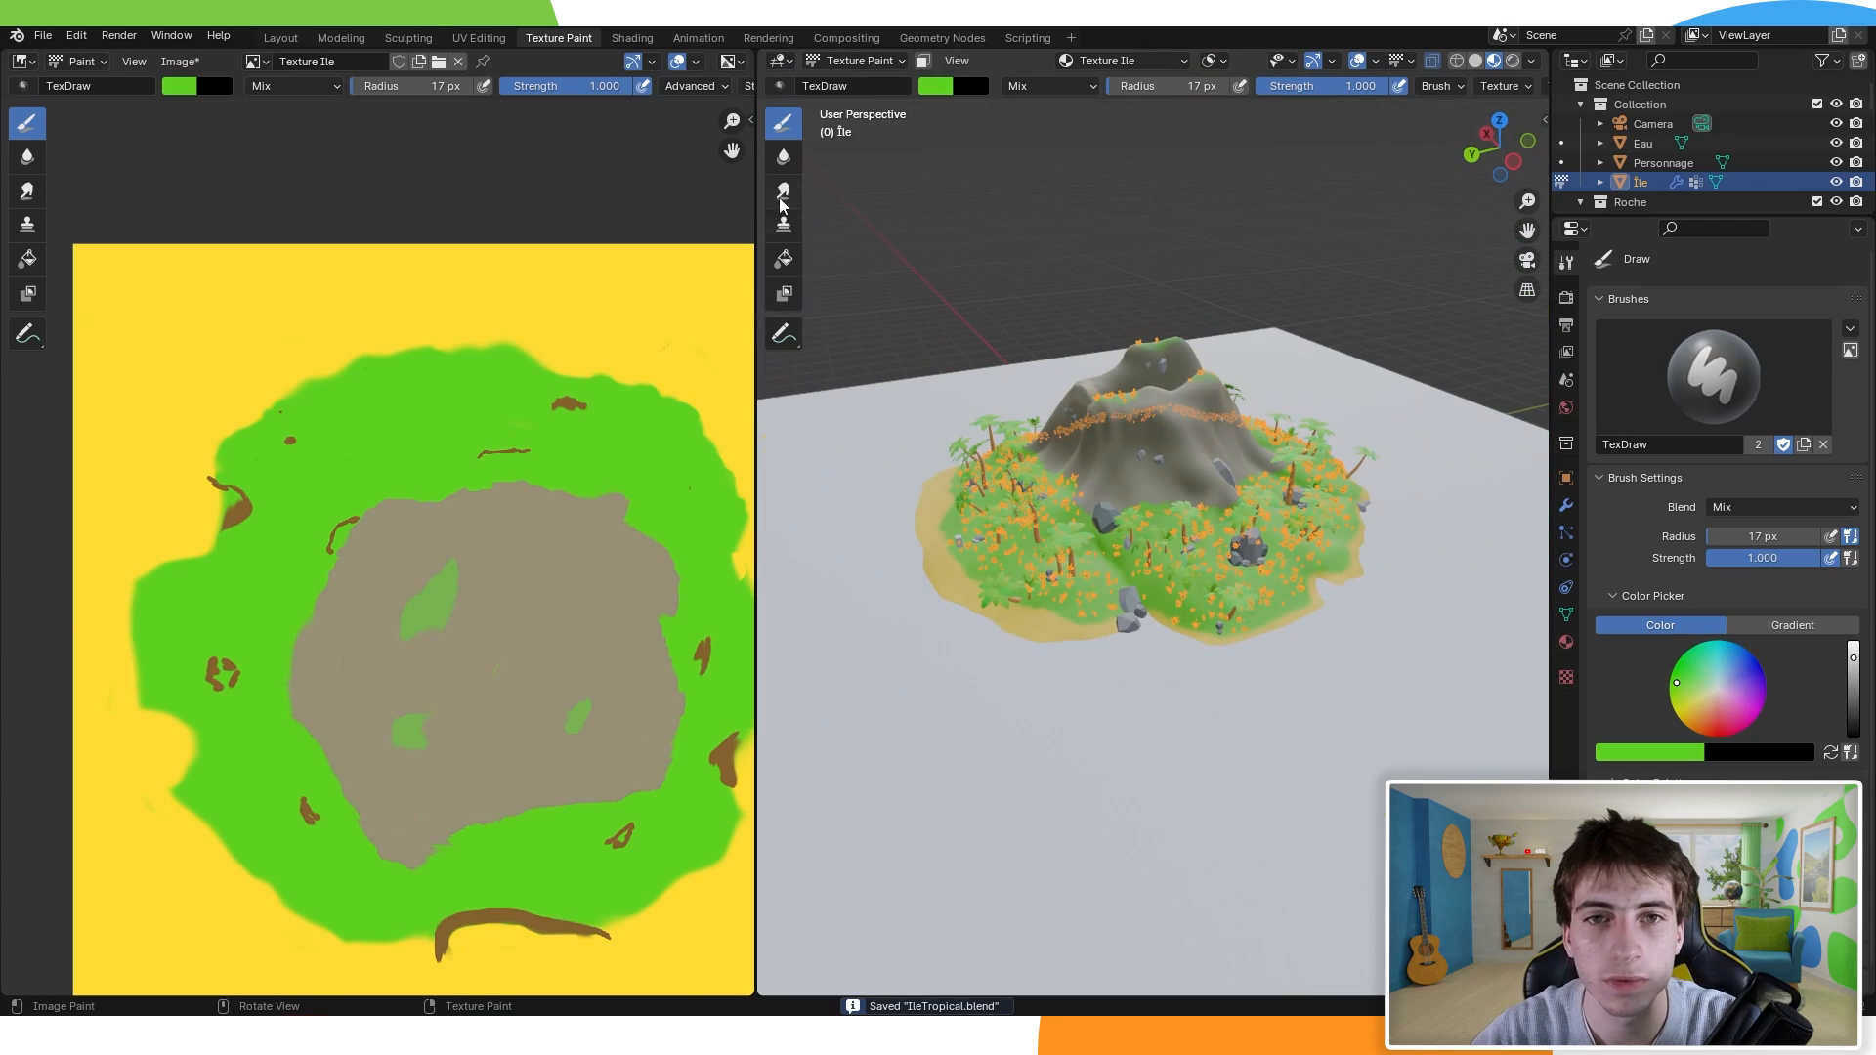
left_click(280, 39)
middle_click_drag(793, 201, 881, 173)
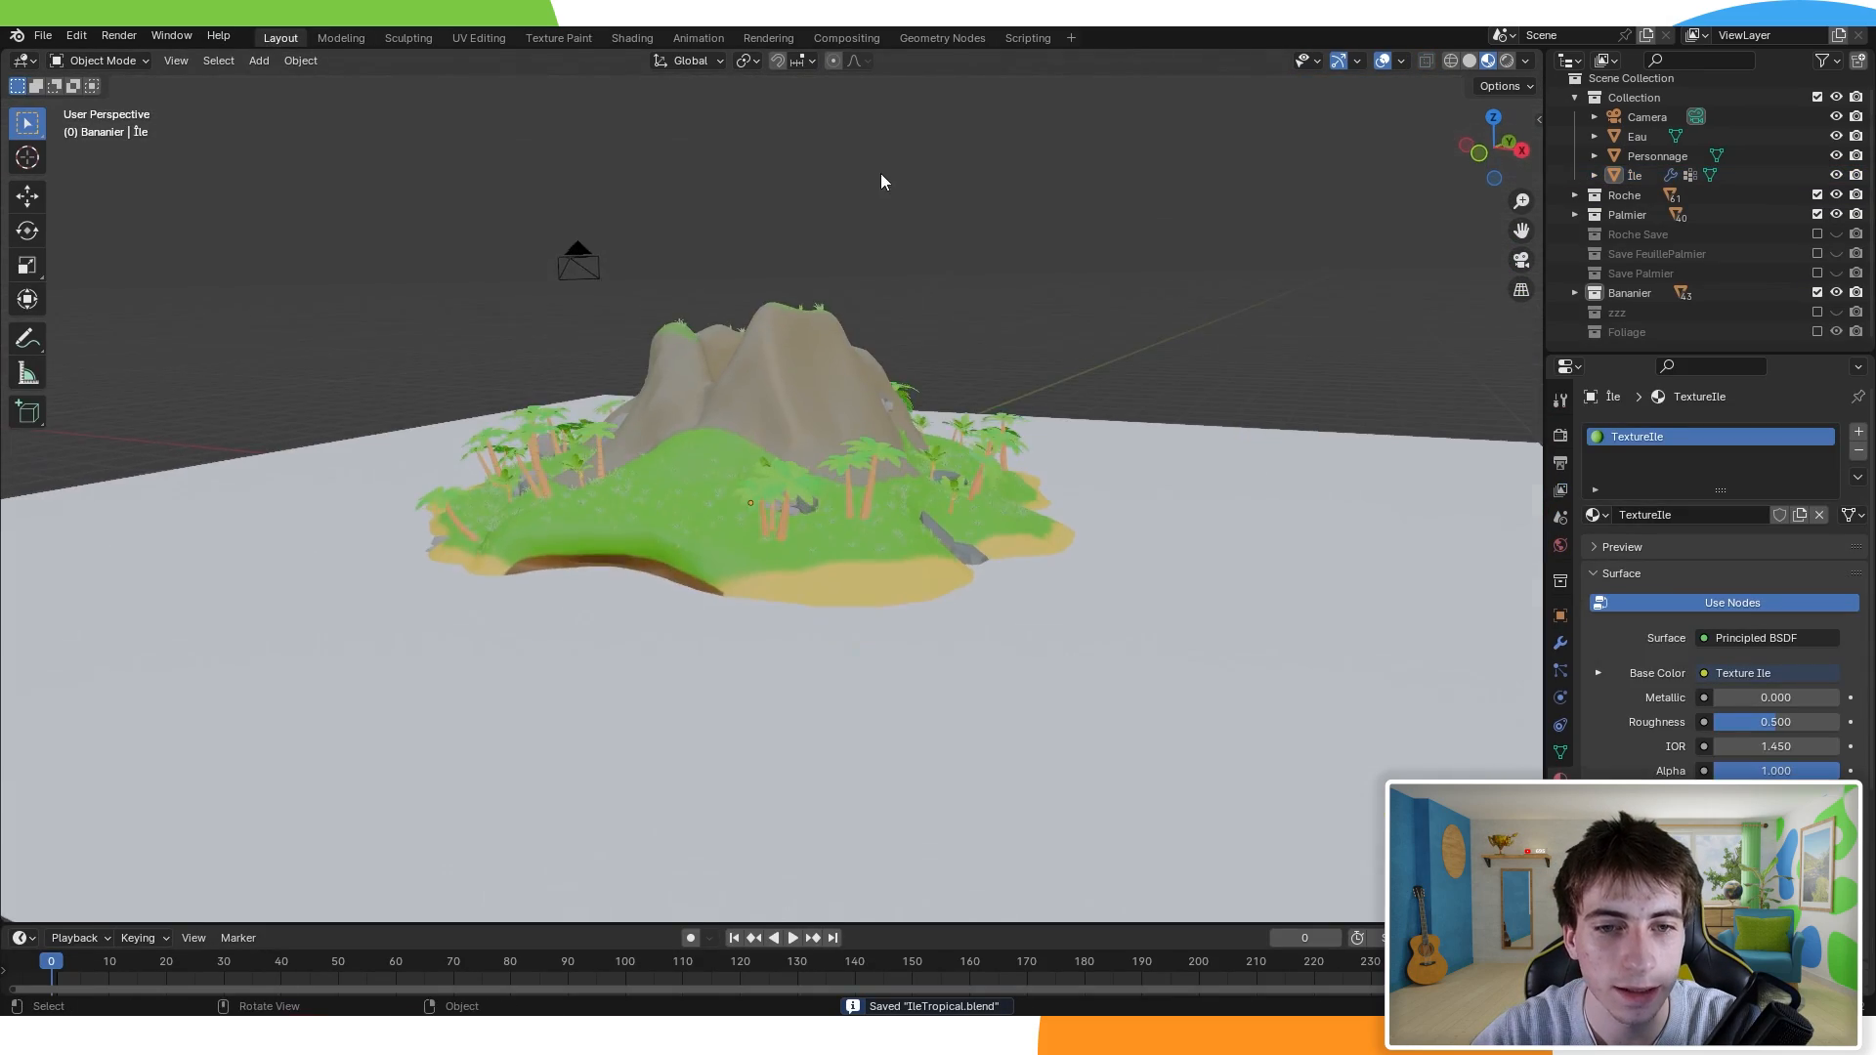
scroll(565, 388, "up", 8)
middle_click_drag(456, 391, 757, 460)
scroll(757, 460, "down", 5)
key("ctrl+s")
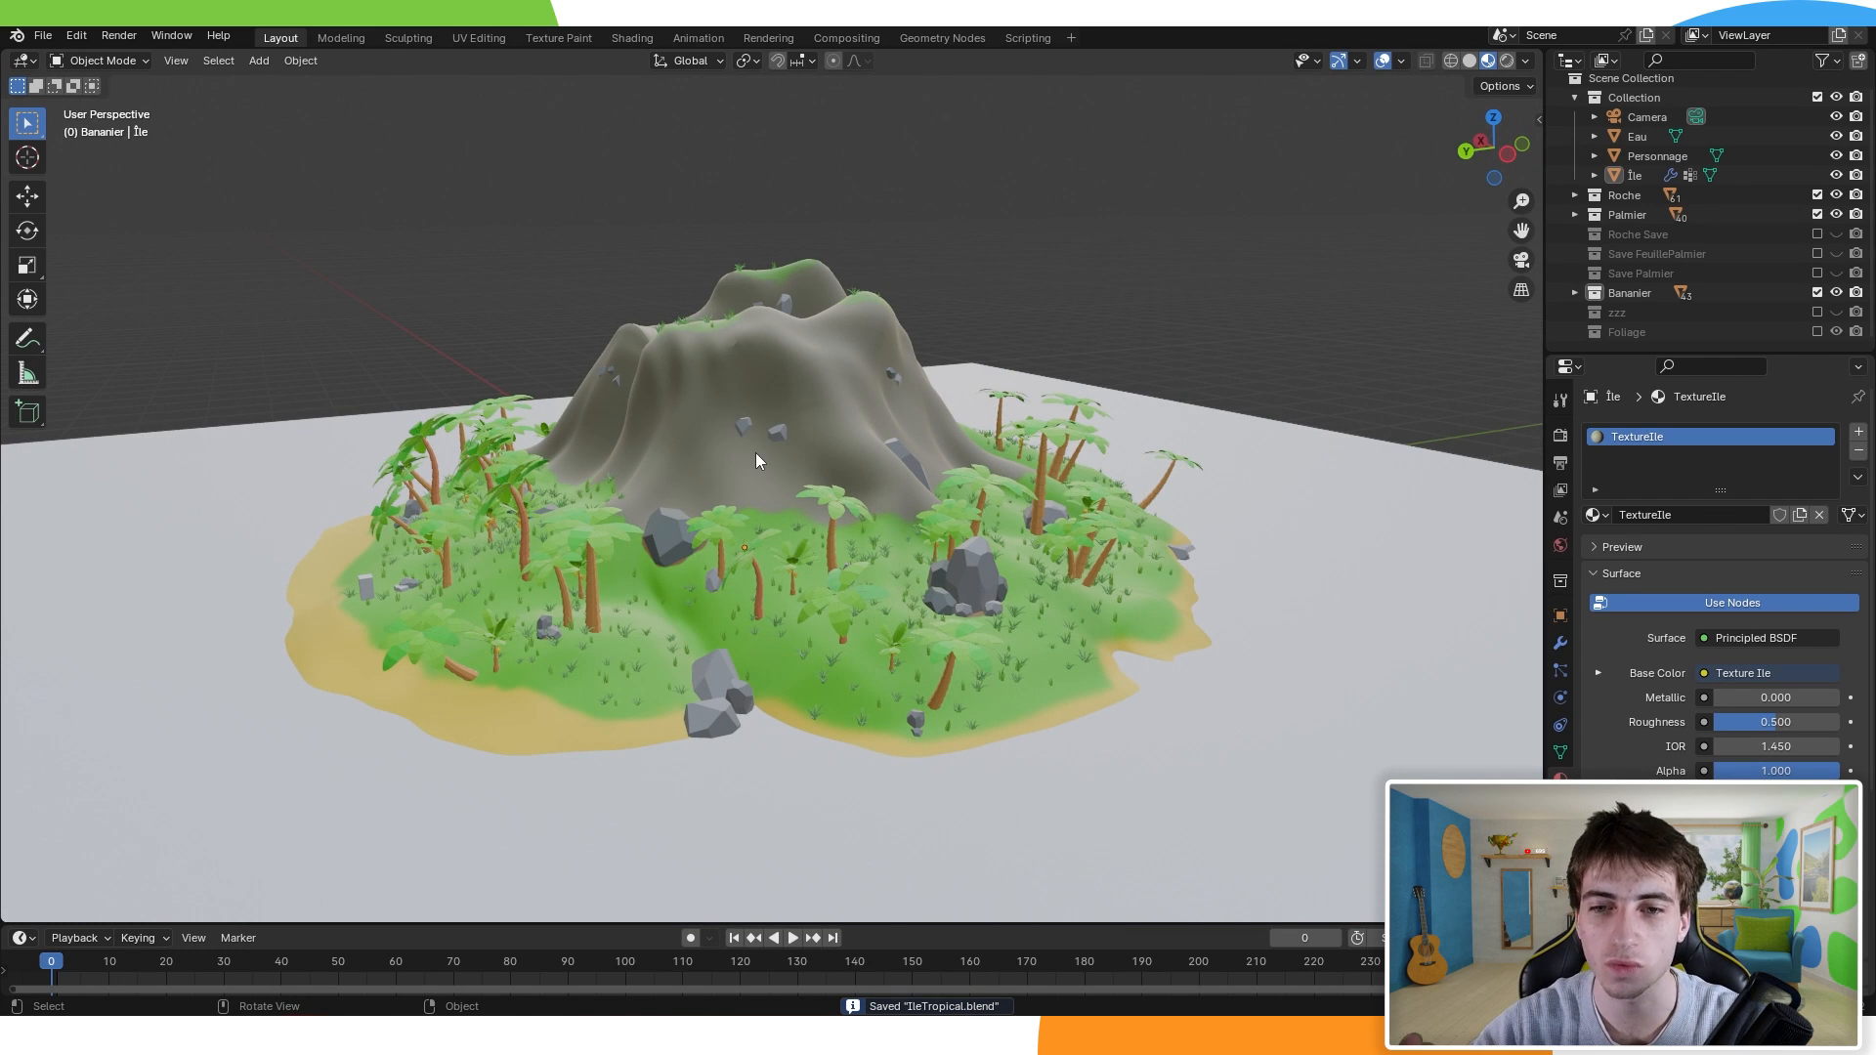
middle_click_drag(824, 370, 806, 418)
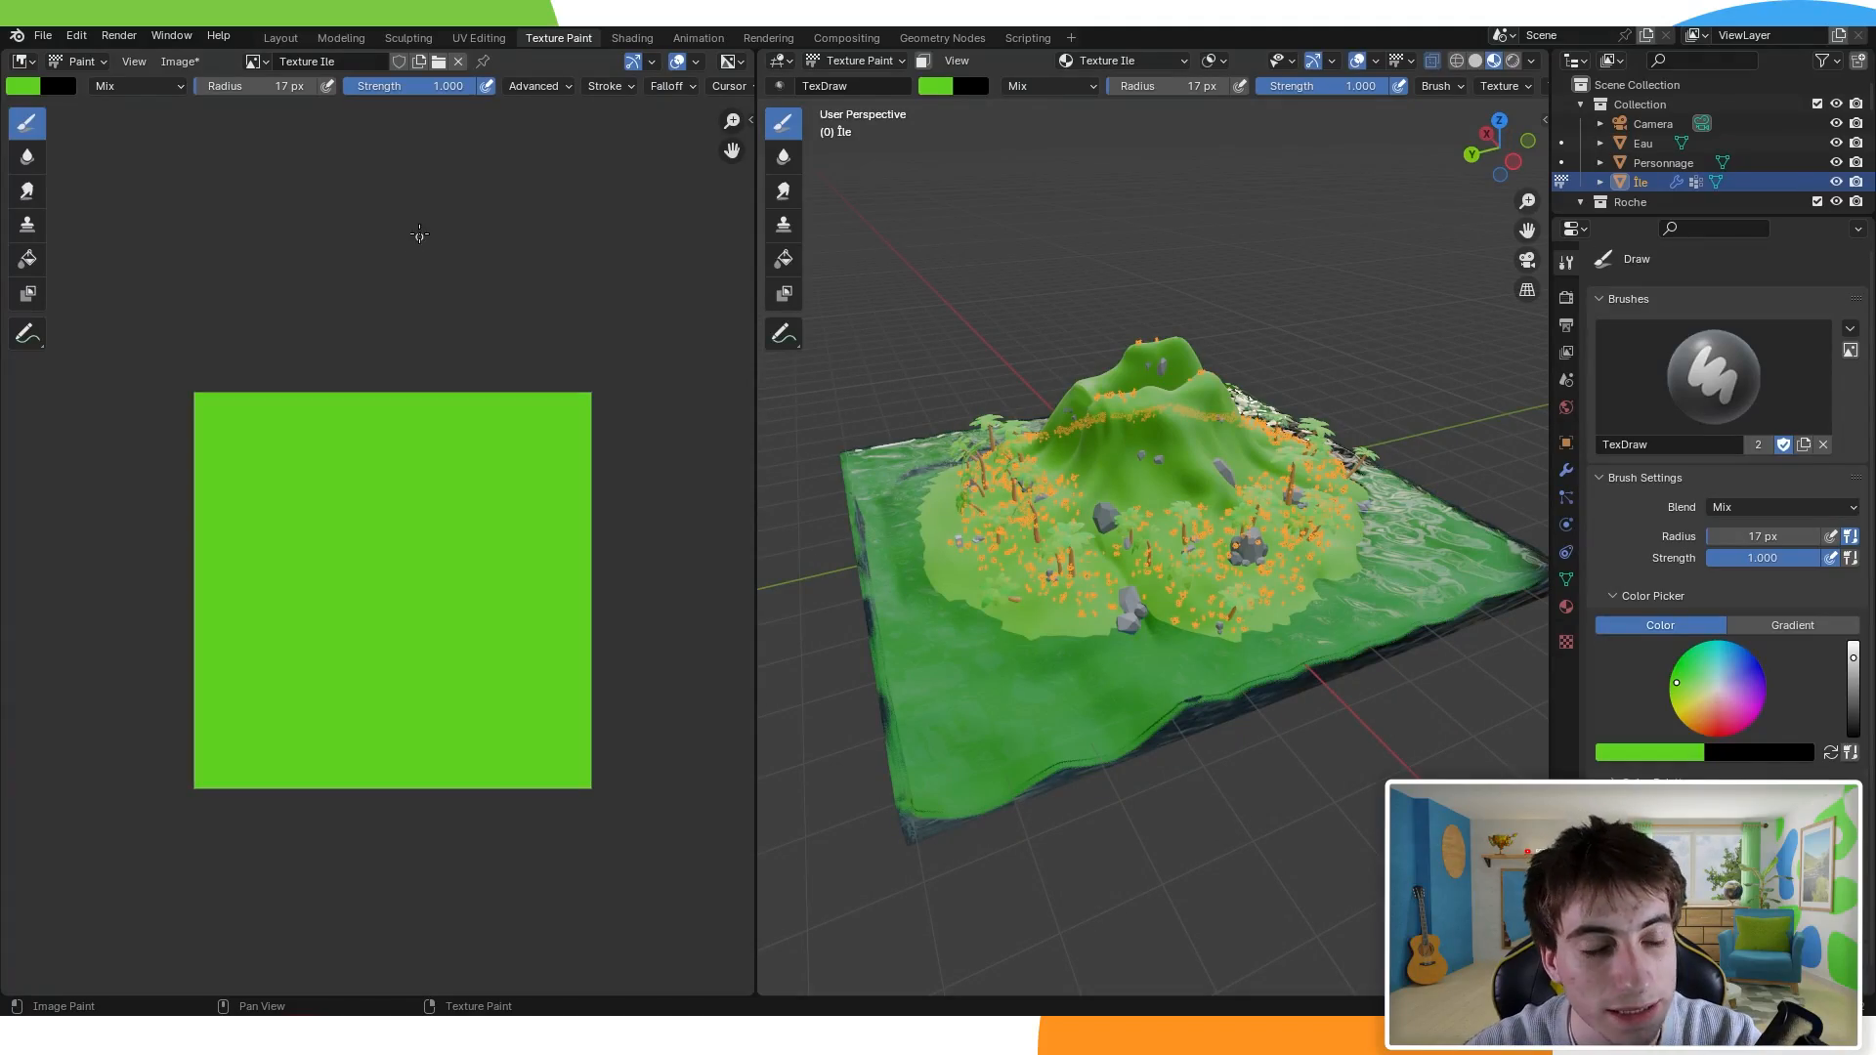
Step: Save the scene with the enlarged plane under the island and switch to the Texture Paint workspace
left_click(180, 61)
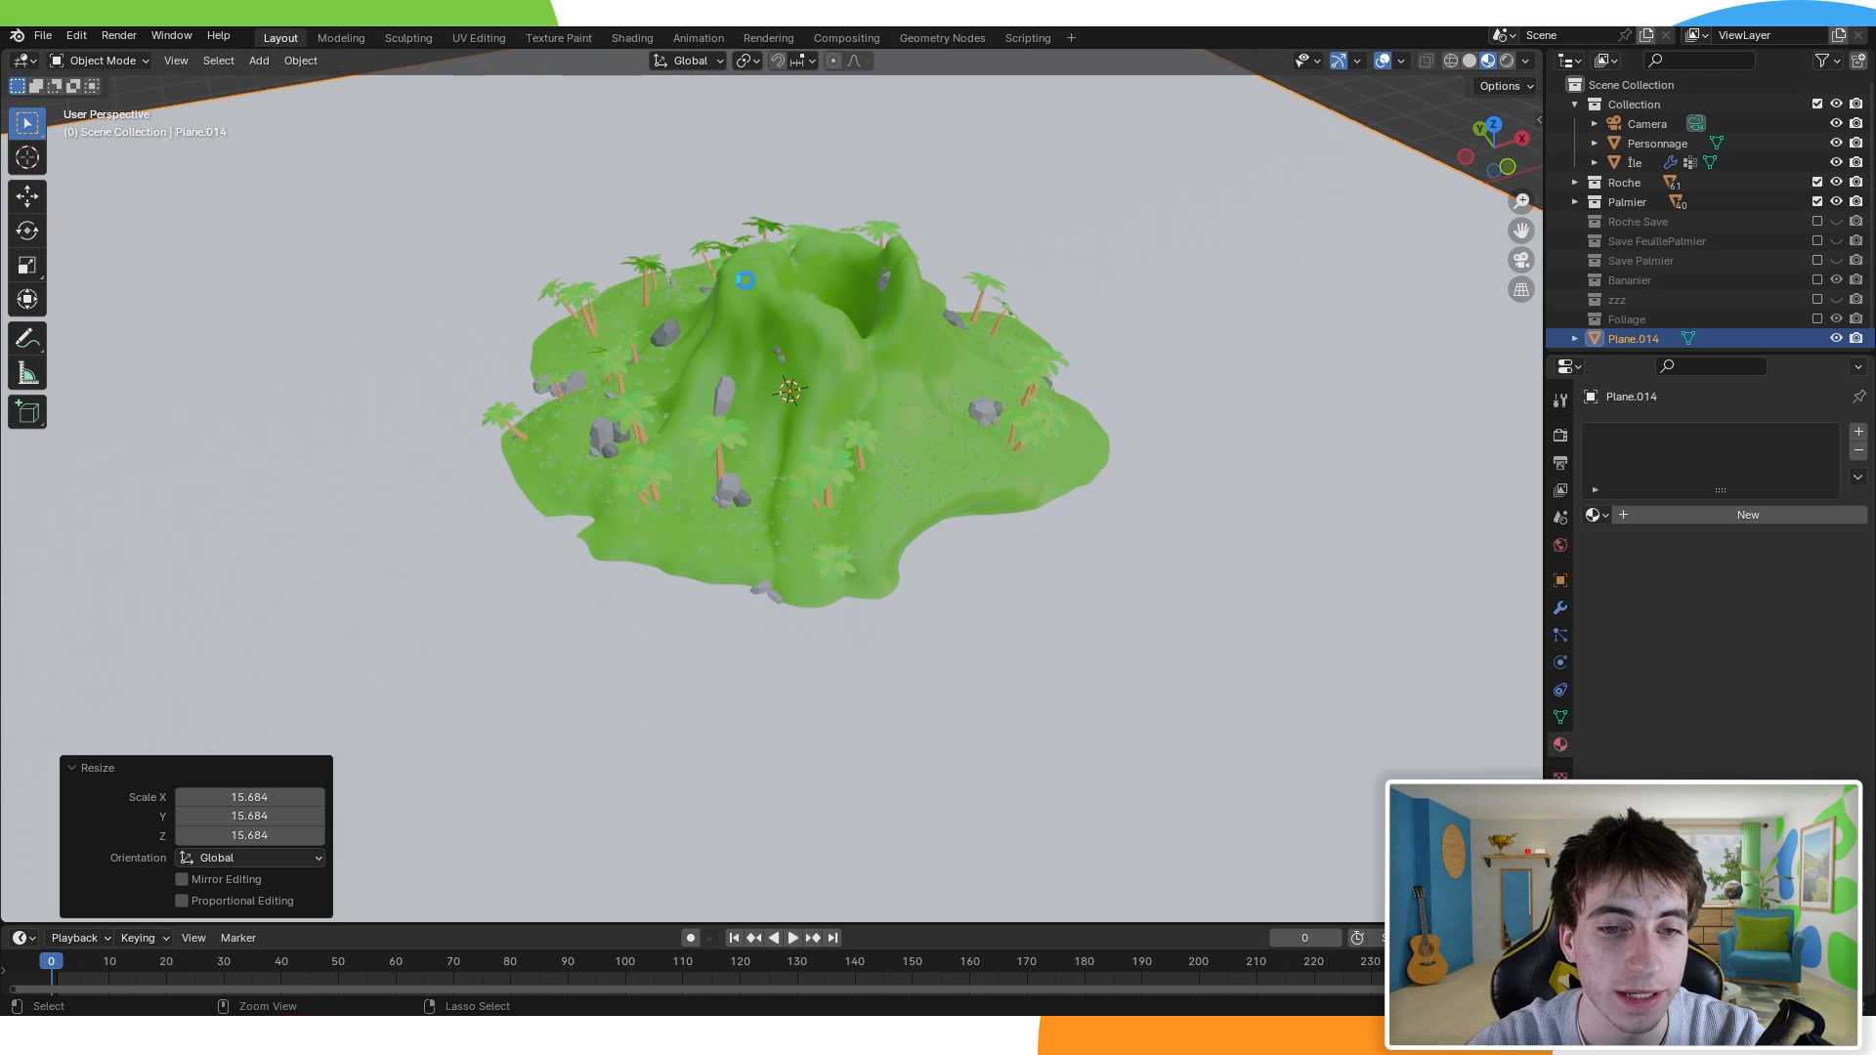
key("ctrl+s")
middle_click_drag(752, 277, 690, 188)
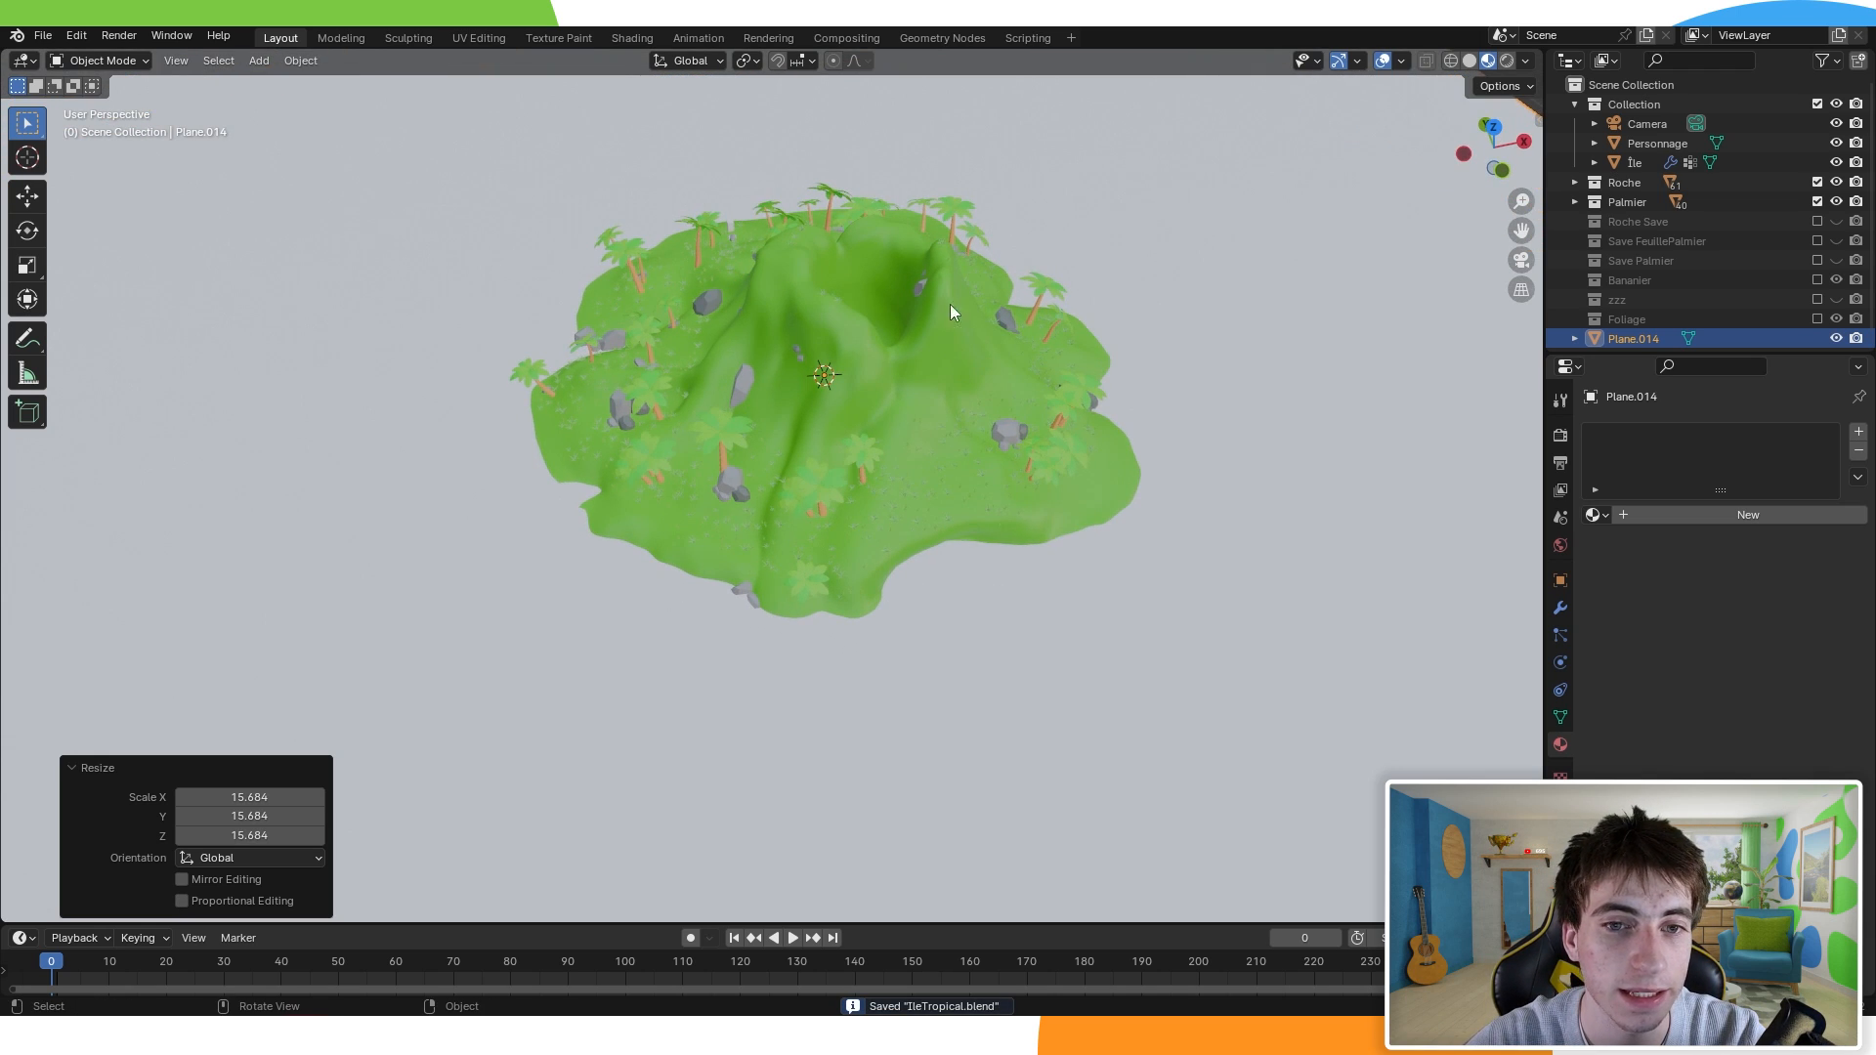
middle_click_drag(748, 299, 783, 317)
scroll(783, 317, "down", 3)
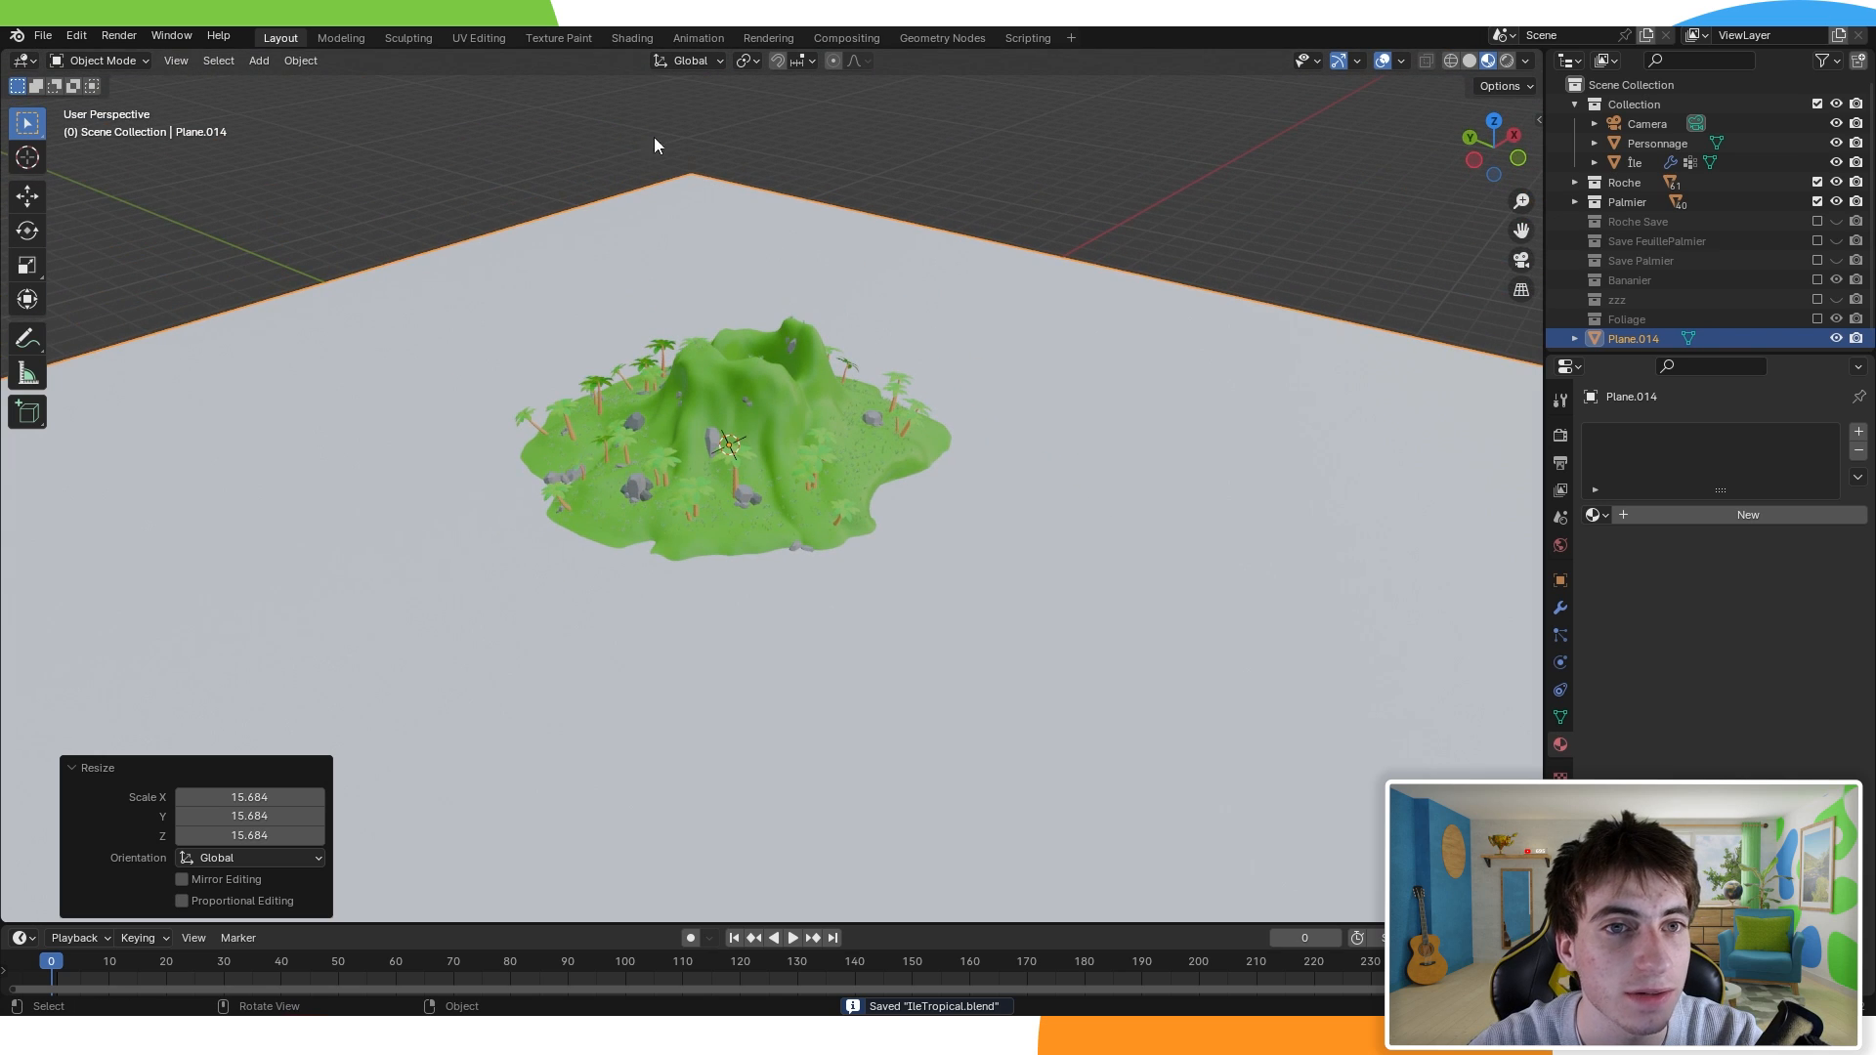
left_click(566, 37)
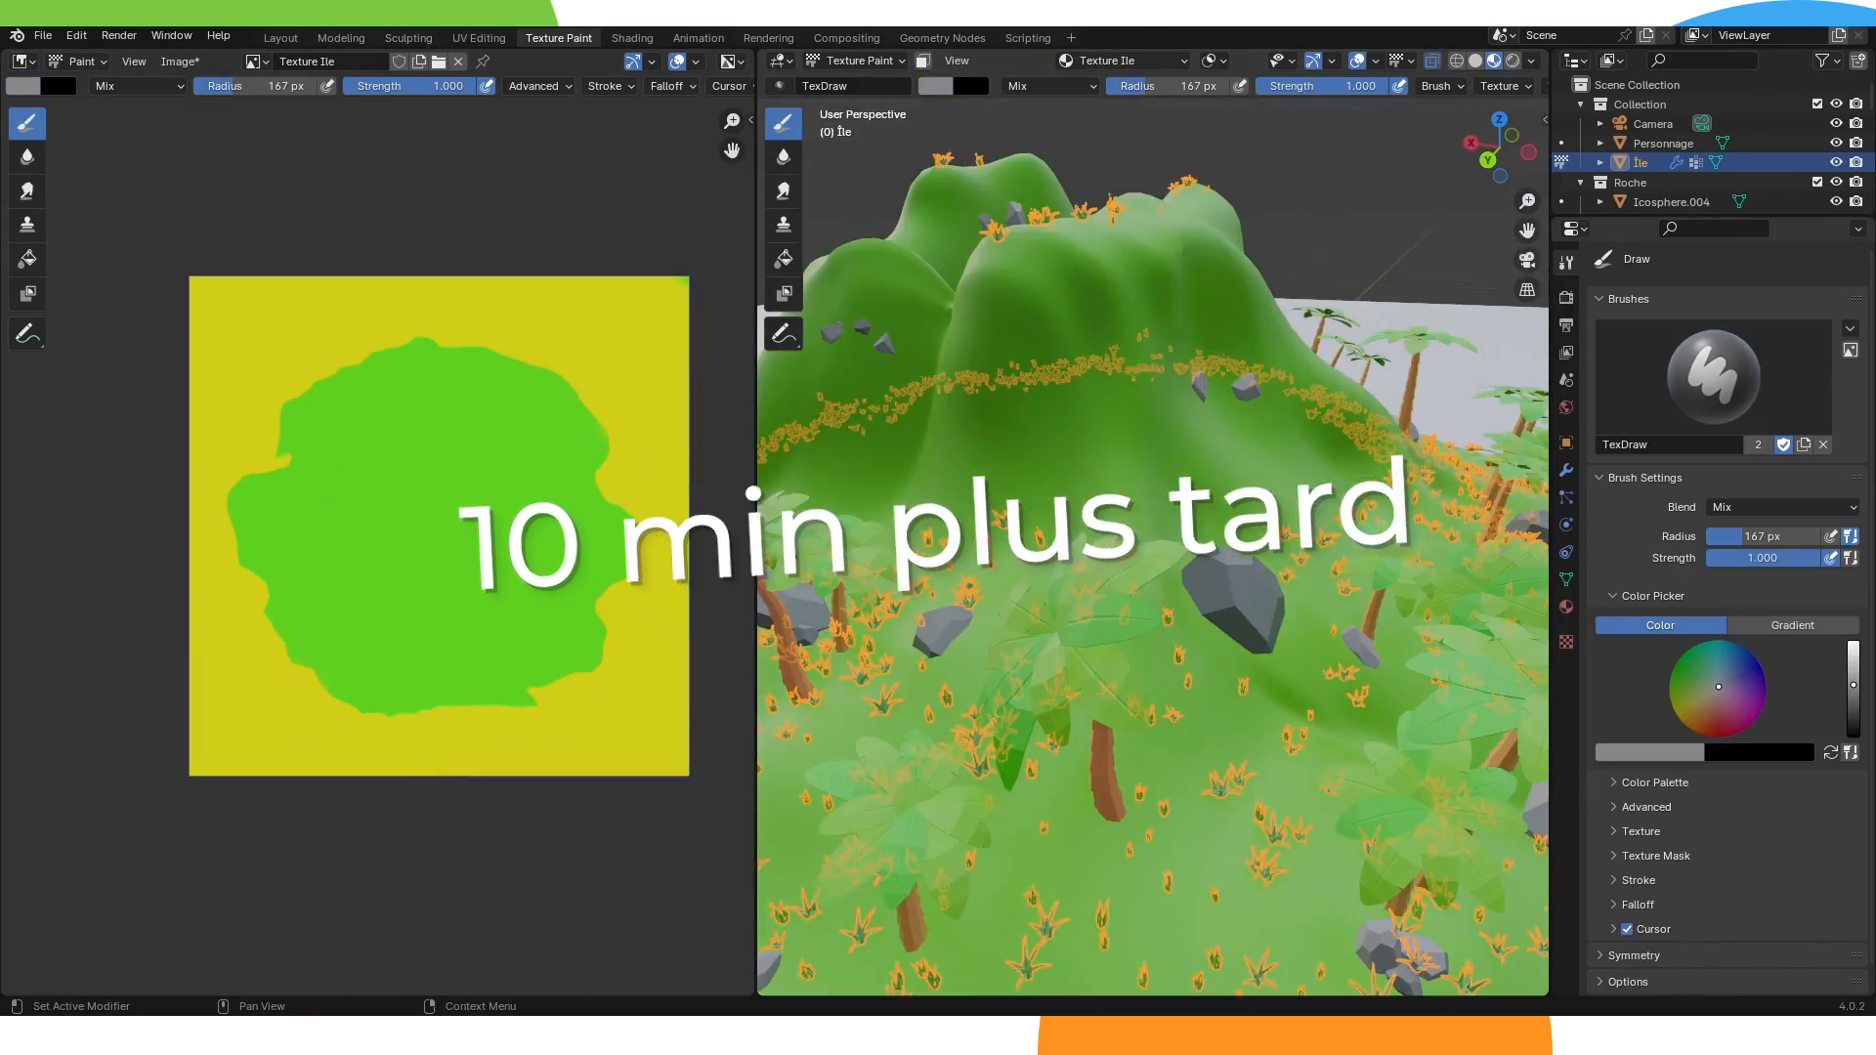
Step: Paint grey rock over the green mountain slopes with a 167 px brush
left_click_drag(1068, 369, 1185, 482)
mouse_move(1185, 482)
middle_mouse_down()
mouse_move(1120, 510)
mouse_move(1318, 495)
middle_mouse_up()
scroll(1172, 510, "down", 3)
middle_click_drag(1134, 449, 1082, 514, "ctrl")
middle_click_drag(1083, 514, 1250, 452)
middle_click_drag(1140, 496, 833, 314)
Step: Save the file and check the repainted island from several angles
key("ctrl+s")
scroll(1267, 486, "down", 3)
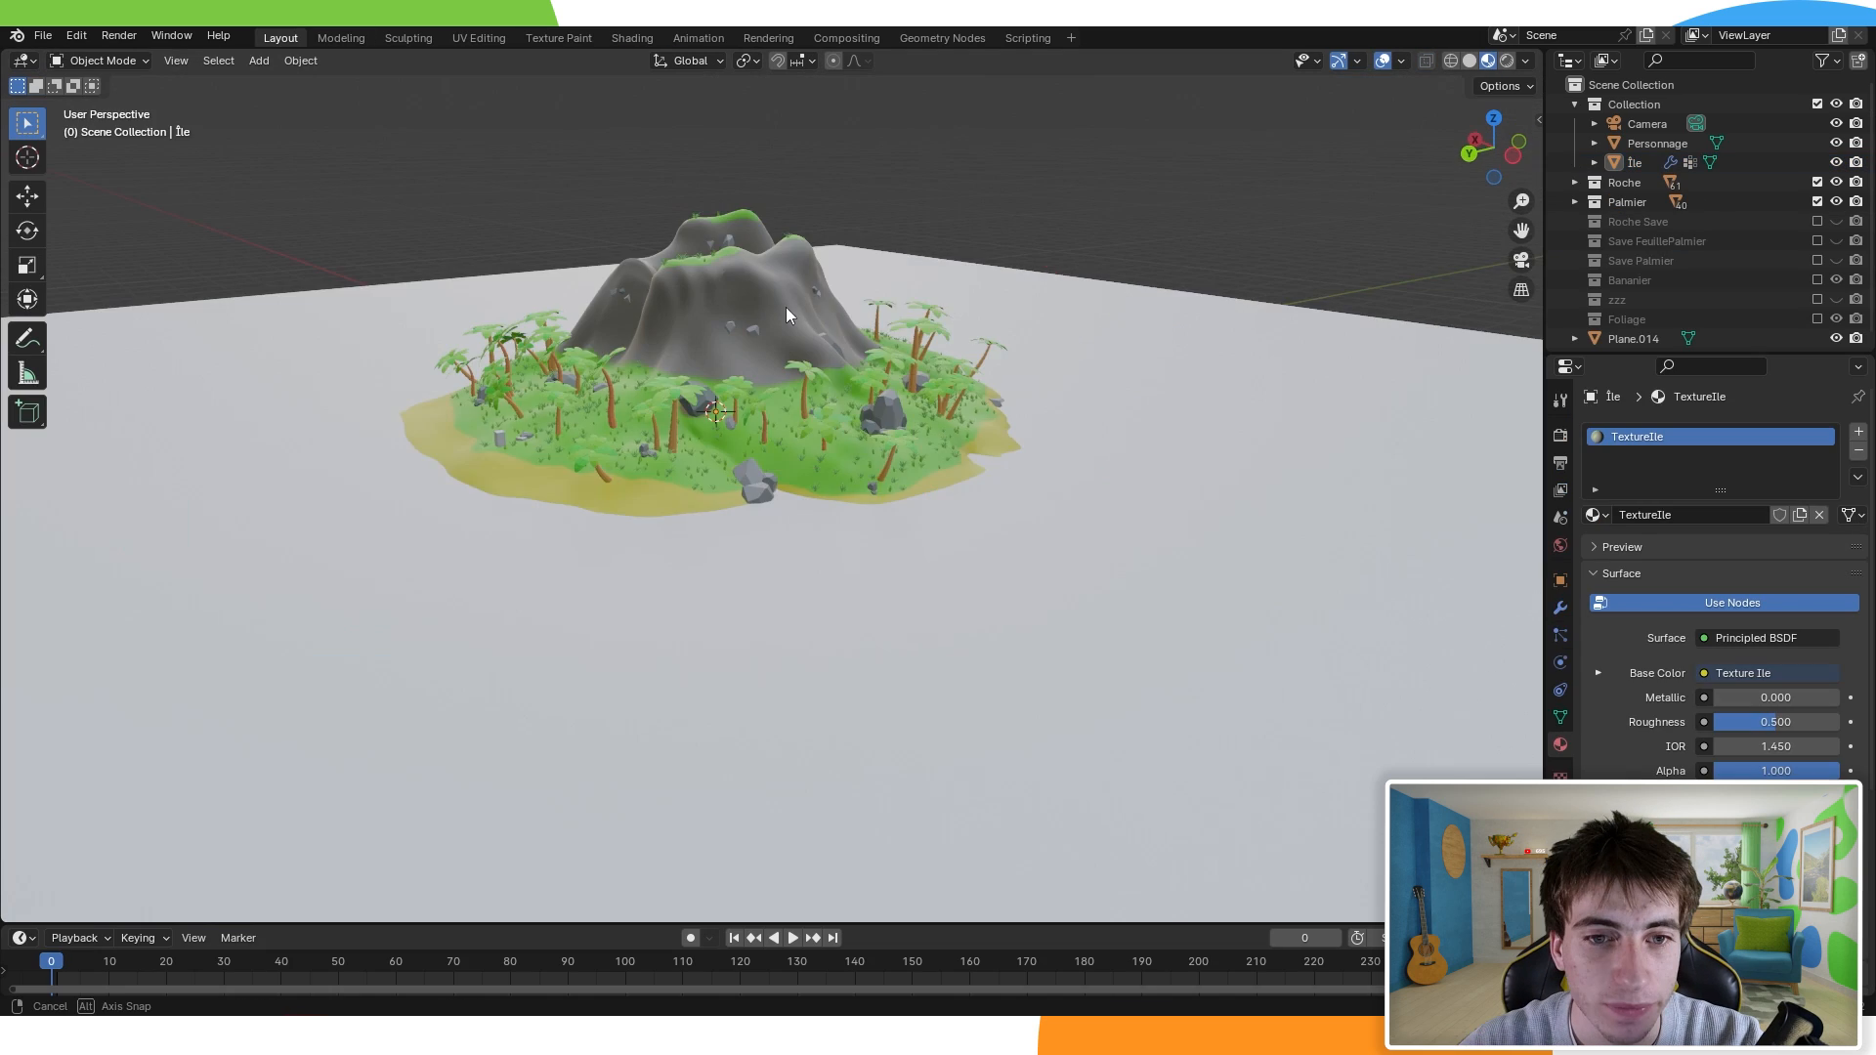
scroll(785, 307, "up", 3)
mouse_move(786, 307)
middle_mouse_down()
mouse_move(674, 290)
mouse_move(882, 326)
middle_mouse_up()
key("ctrl+s")
middle_click_drag(814, 268, 750, 295)
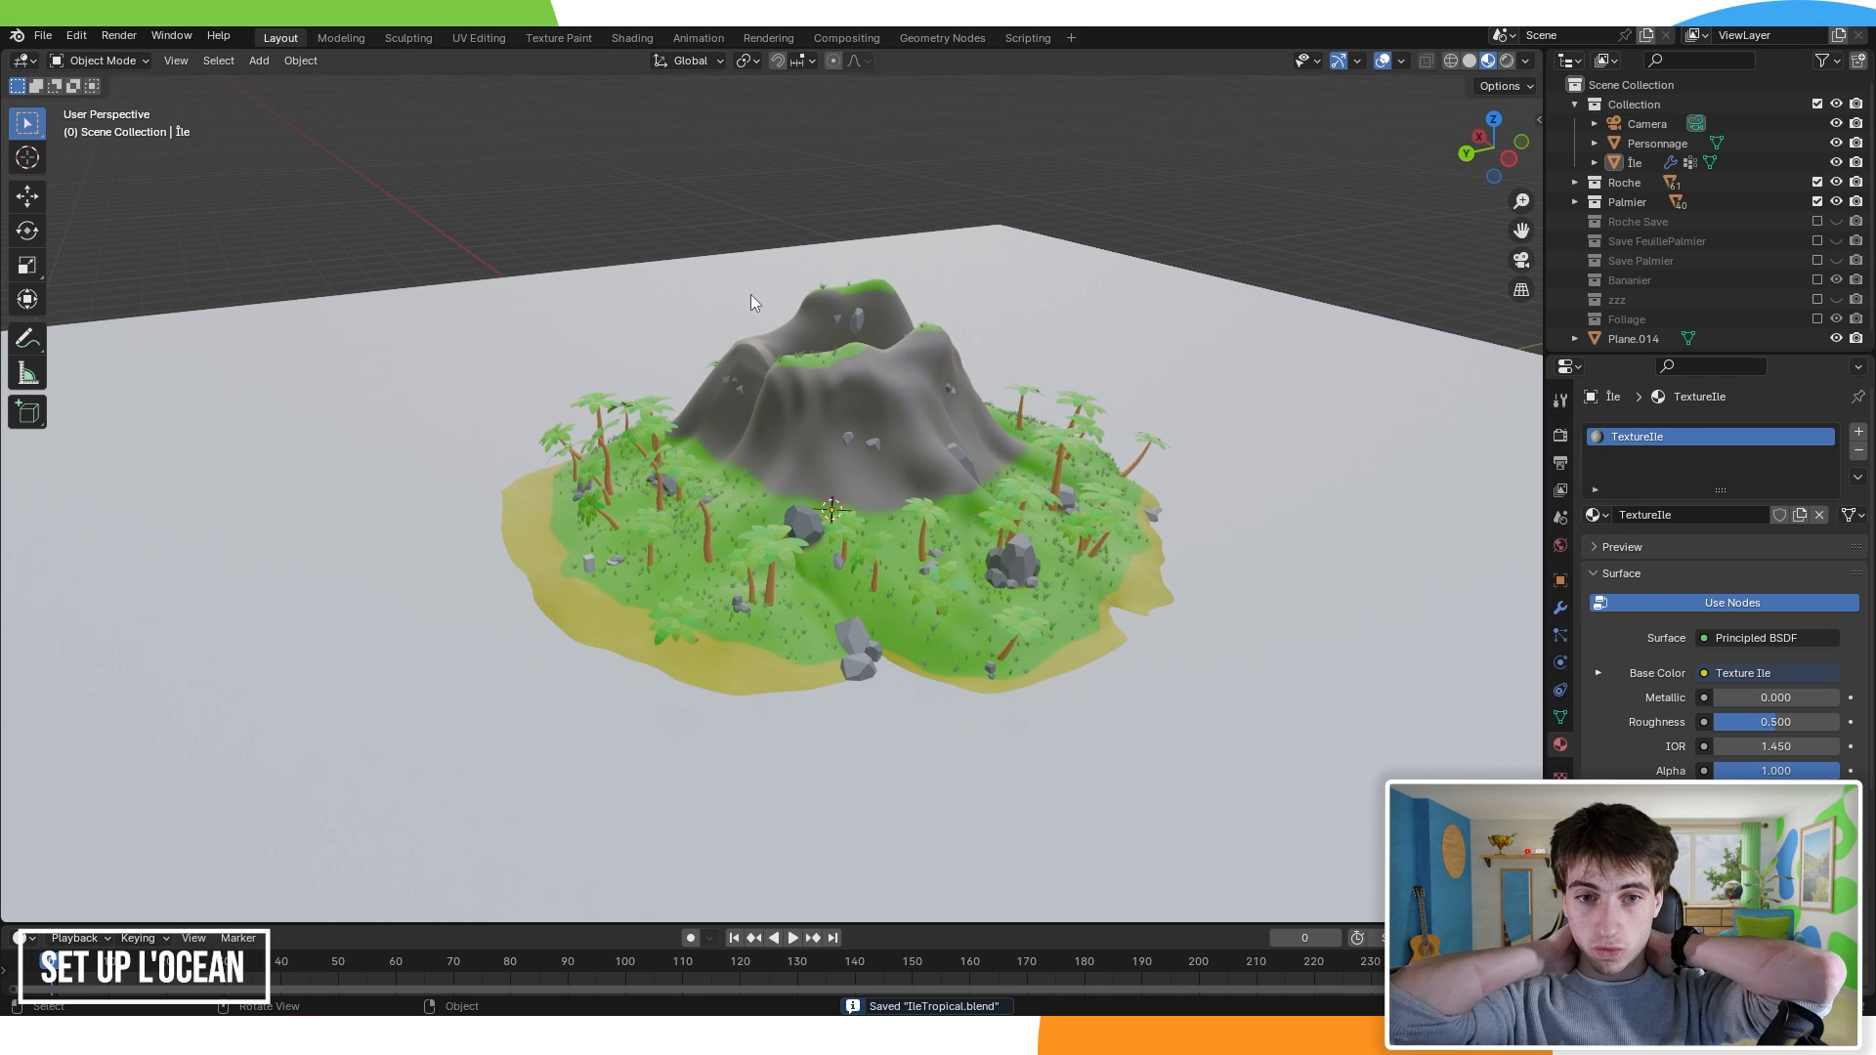
Step: Select the large plane and scale it down to a smaller square surrounding the island
left_click(746, 293)
scroll(732, 313, "down", 5)
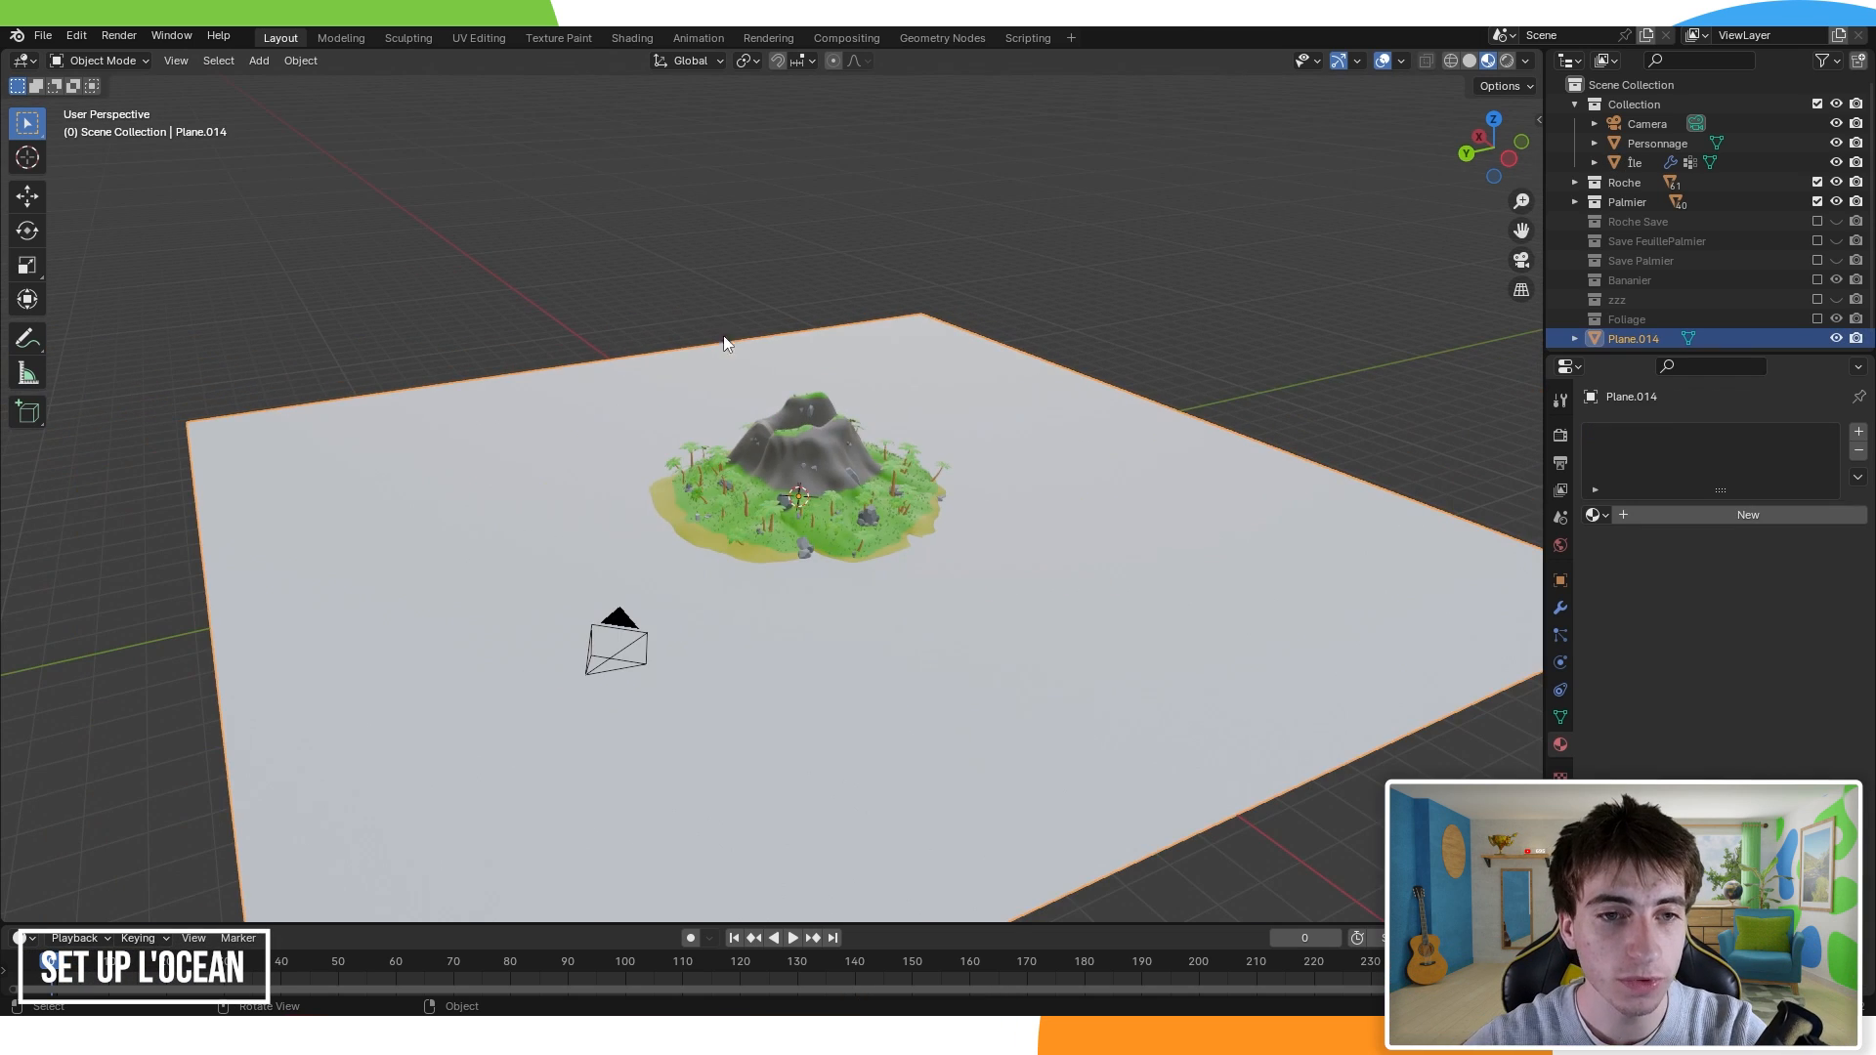
middle_click_drag(753, 389, 920, 486)
scroll(1076, 489, "up", 3)
key("s")
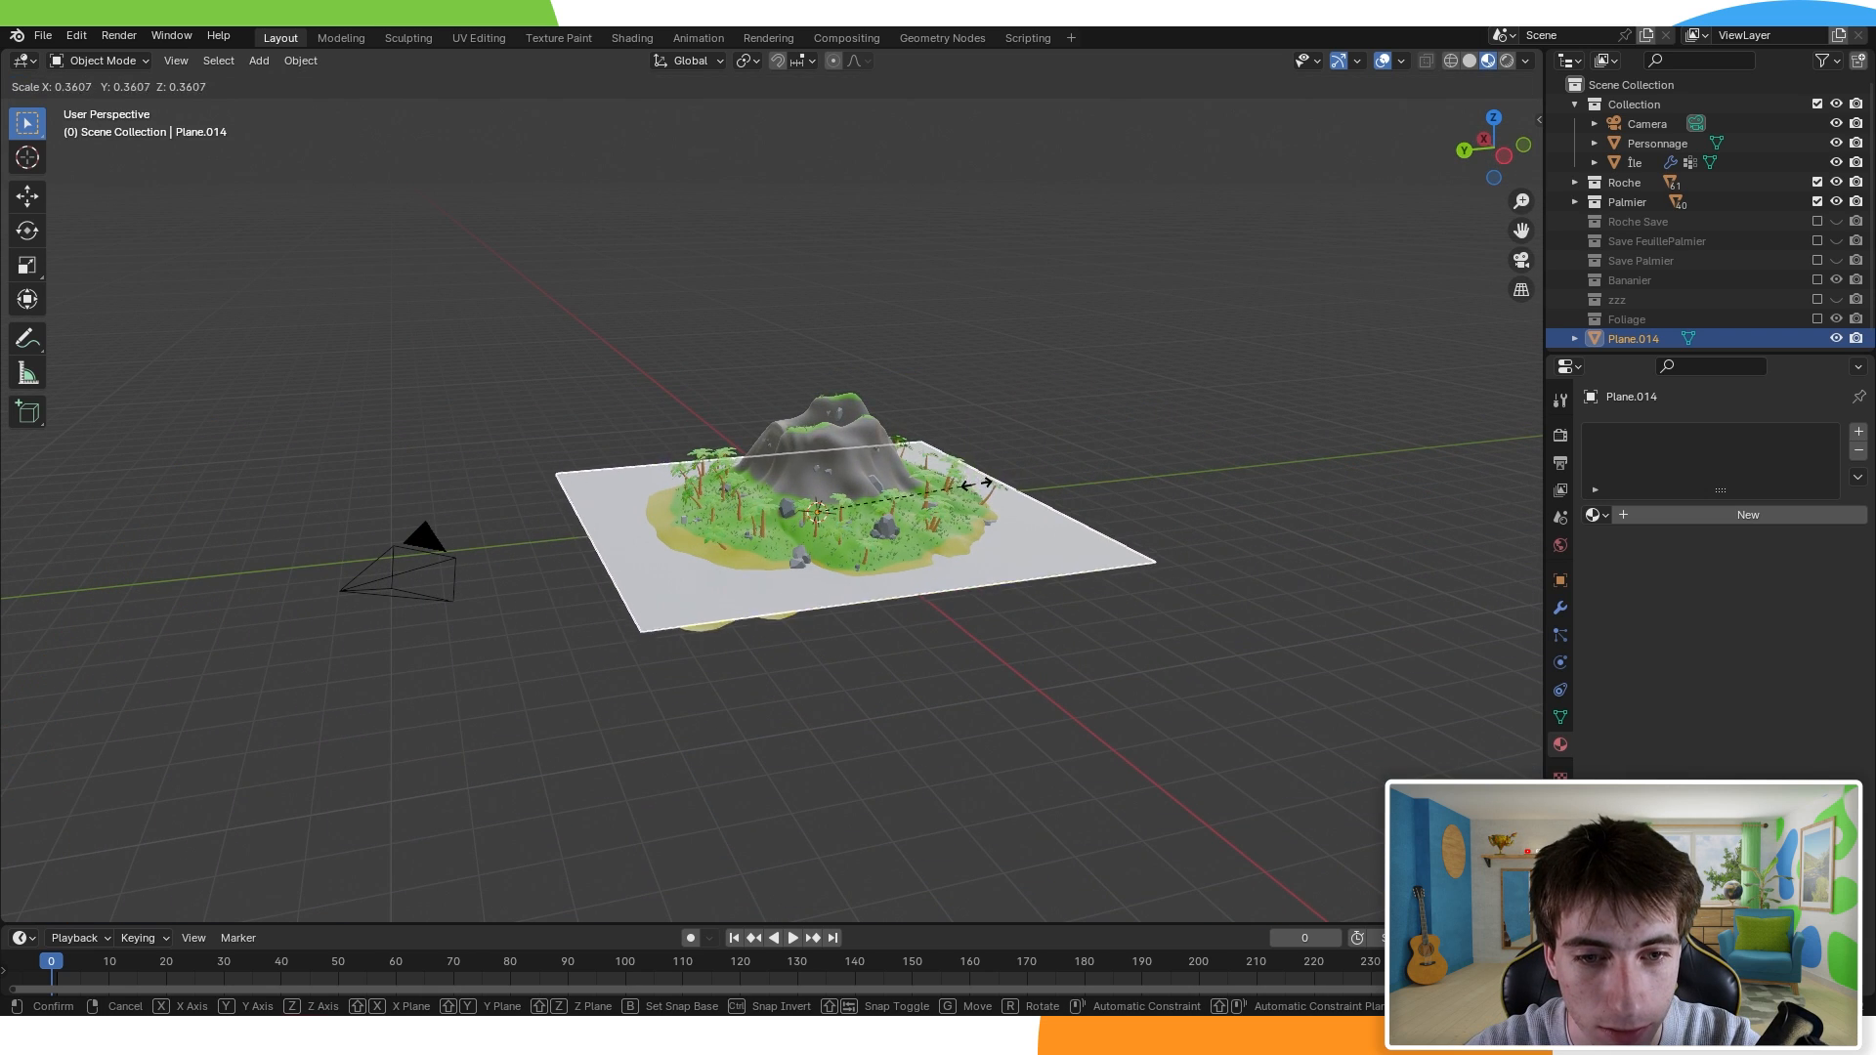
left_click(1044, 496)
Step: Put the plane into Edit Mode
middle_click_drag(1041, 522, 1023, 535)
key("Tab")
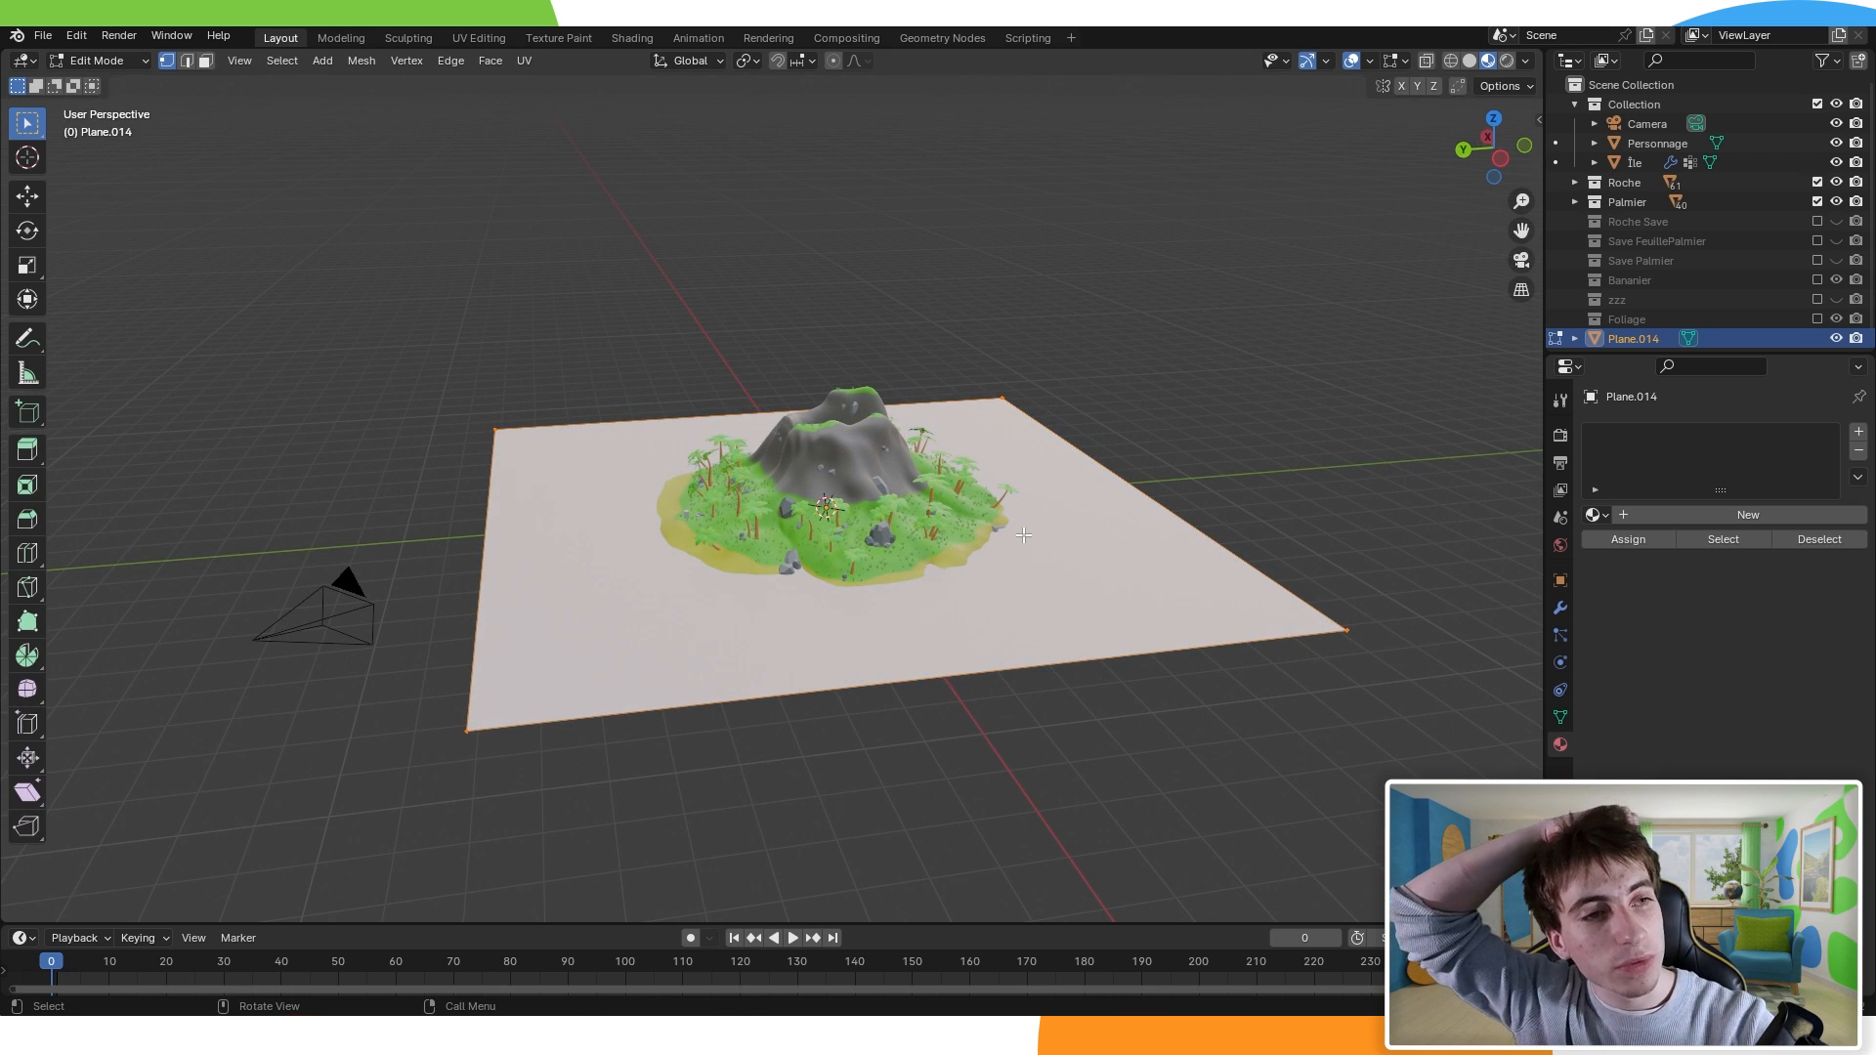
left_click(102, 60)
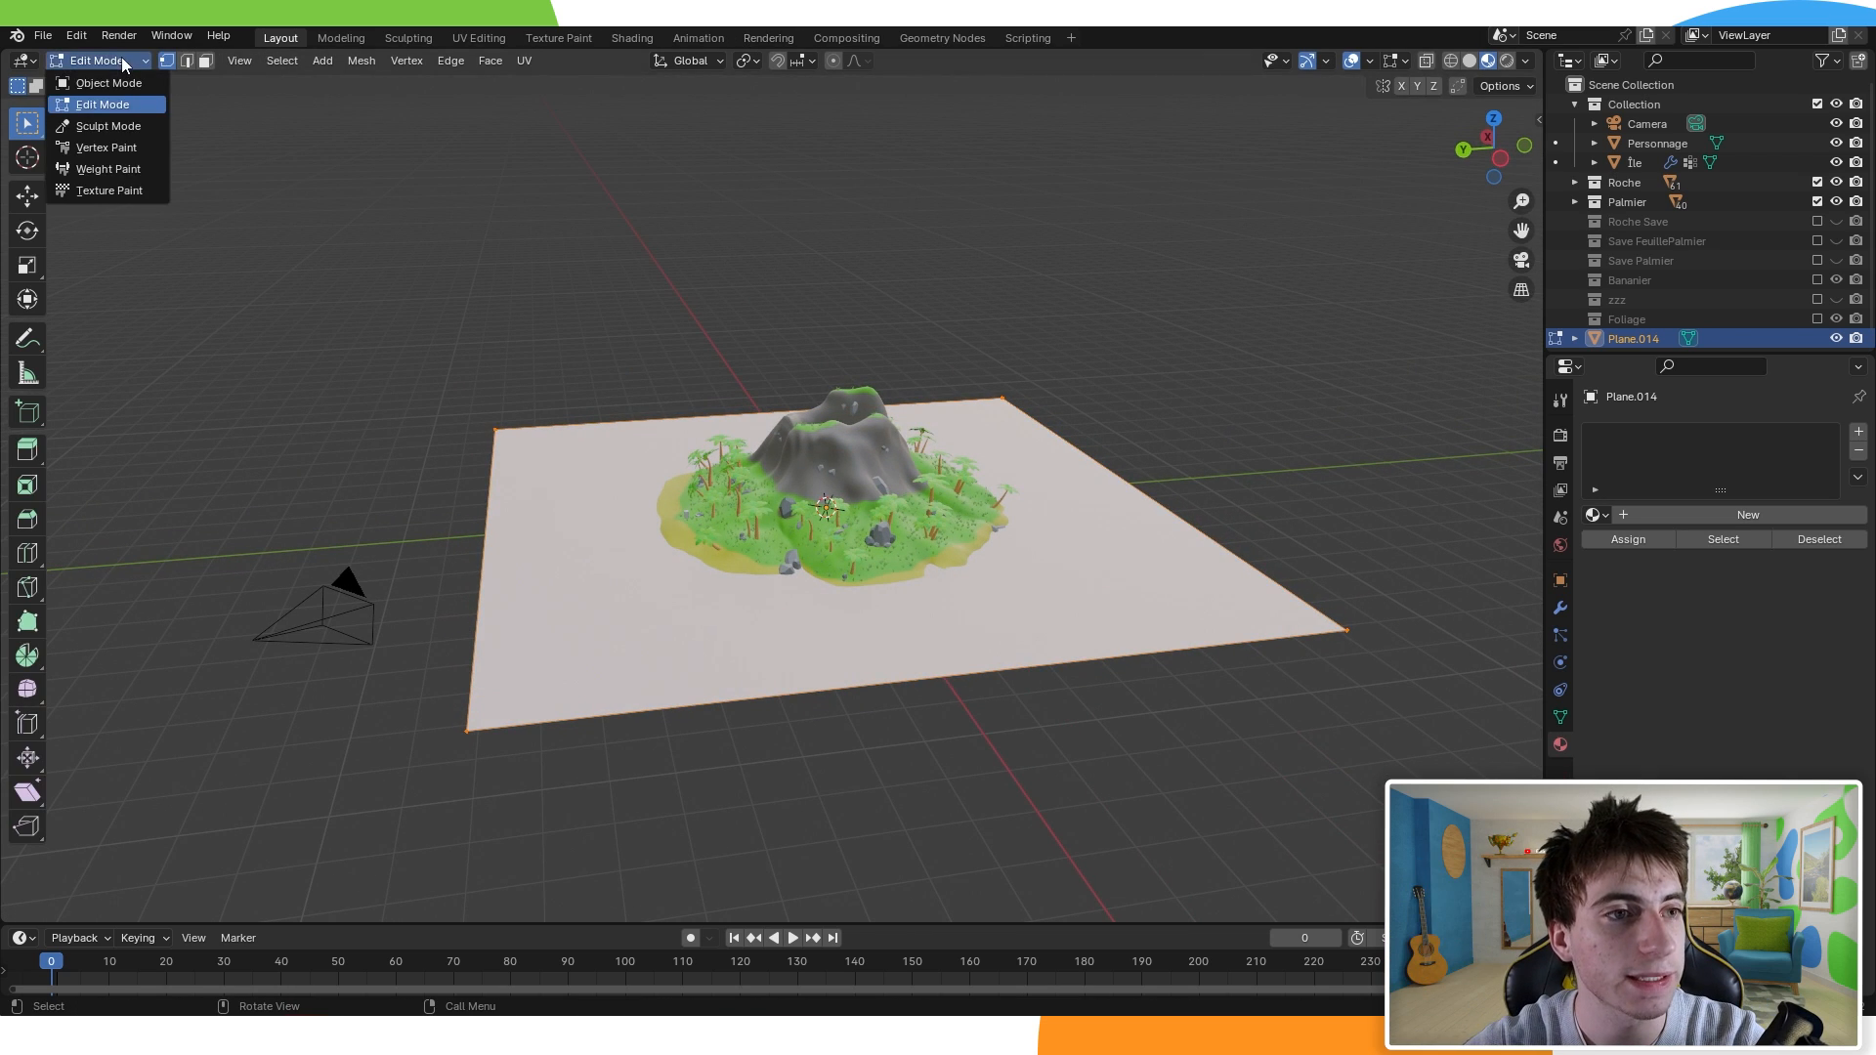
left_click(105, 105)
middle_click_drag(908, 435, 841, 449)
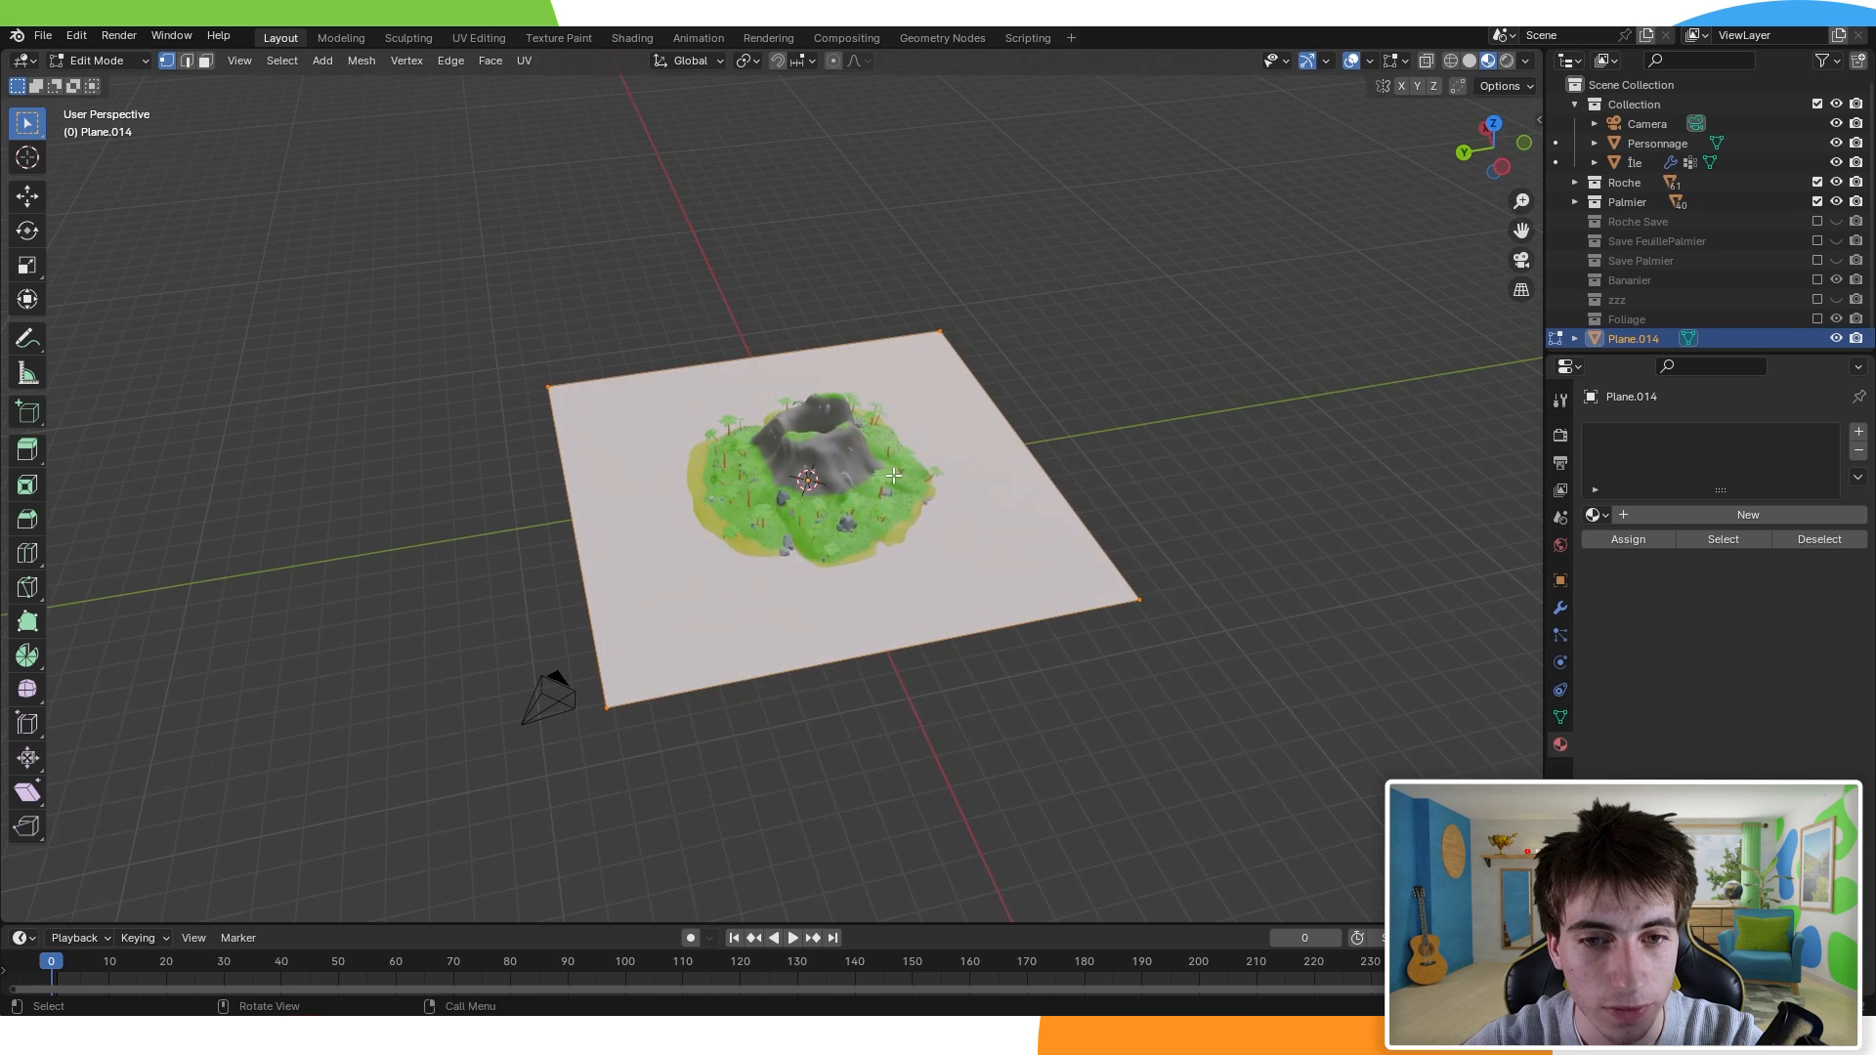
Step: Subdivide the plane with 60 cuts and check the resulting grid in Object Mode and Edit Mode
right_click(819, 457)
left_click(815, 501)
left_click_drag(220, 771, 283, 771)
left_click(224, 771)
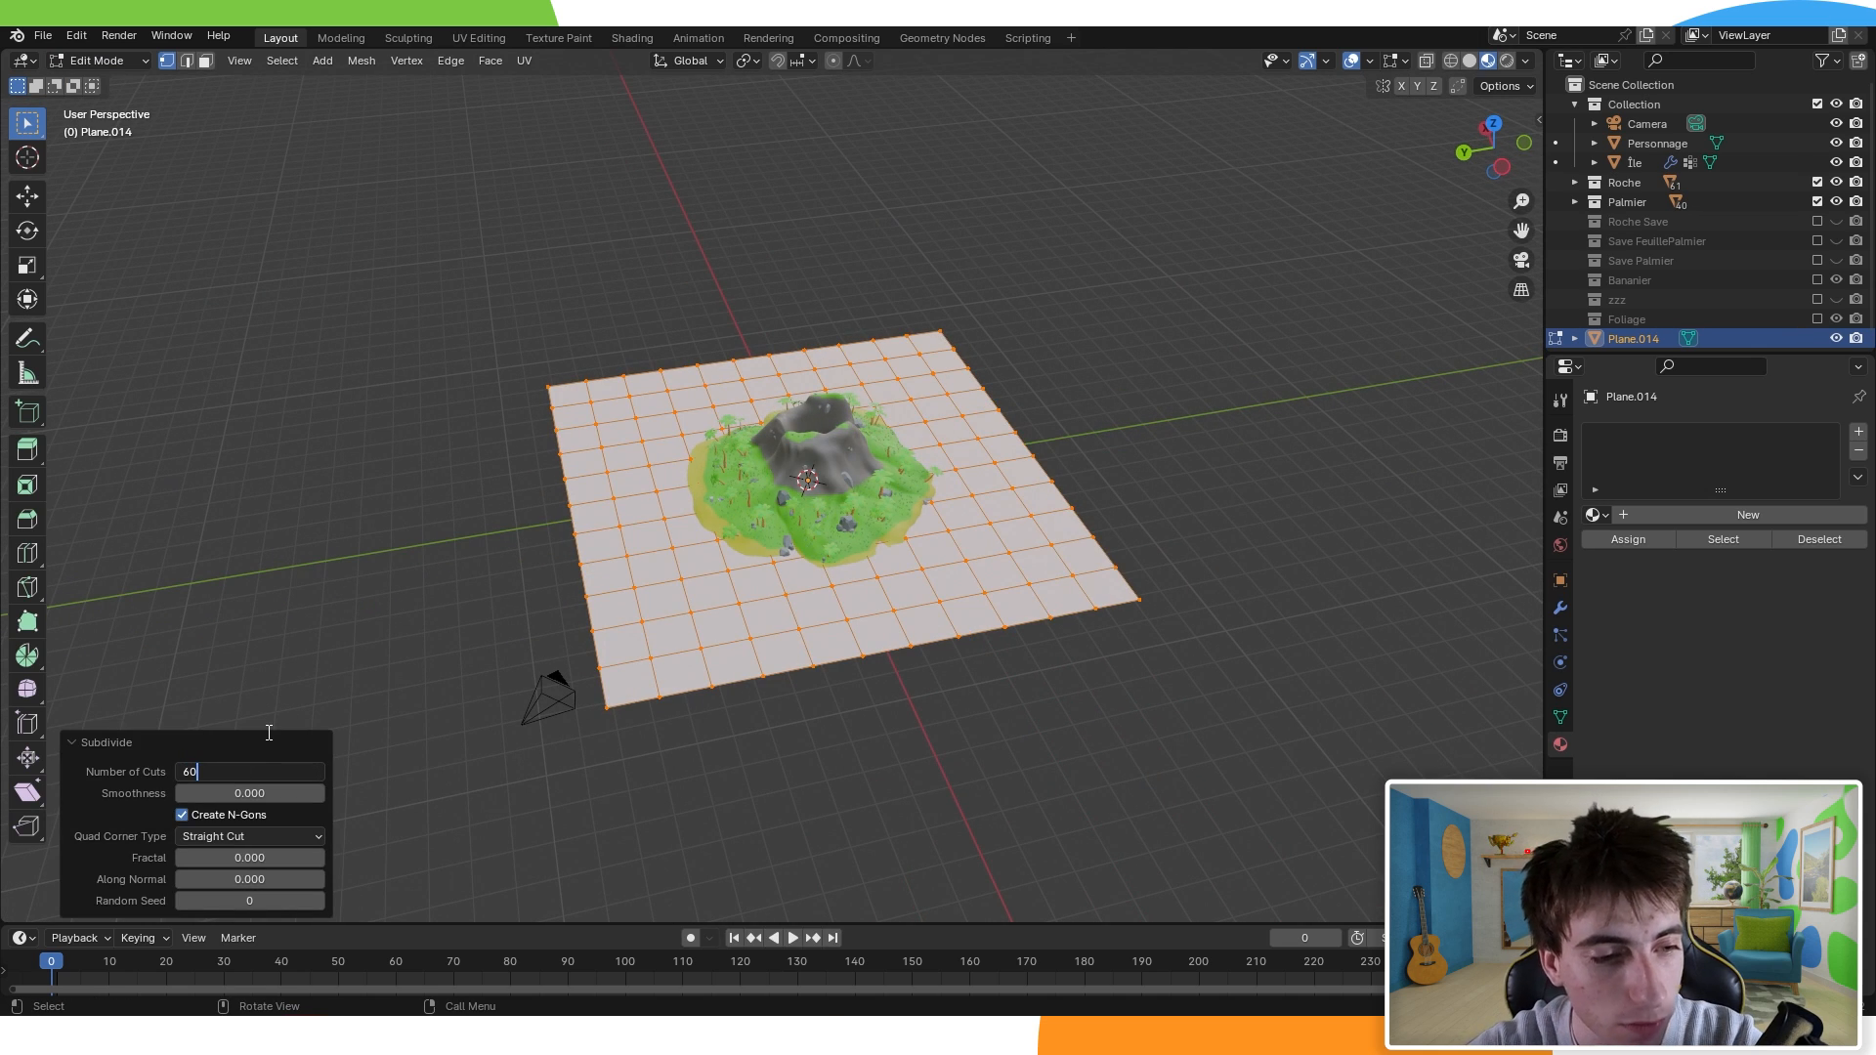
type("60")
key("Return")
mouse_move(887, 558)
middle_mouse_down()
mouse_move(831, 560)
mouse_move(934, 543)
mouse_move(883, 554)
middle_mouse_up()
key("Tab")
scroll(887, 558, "up", 3)
key("Tab")
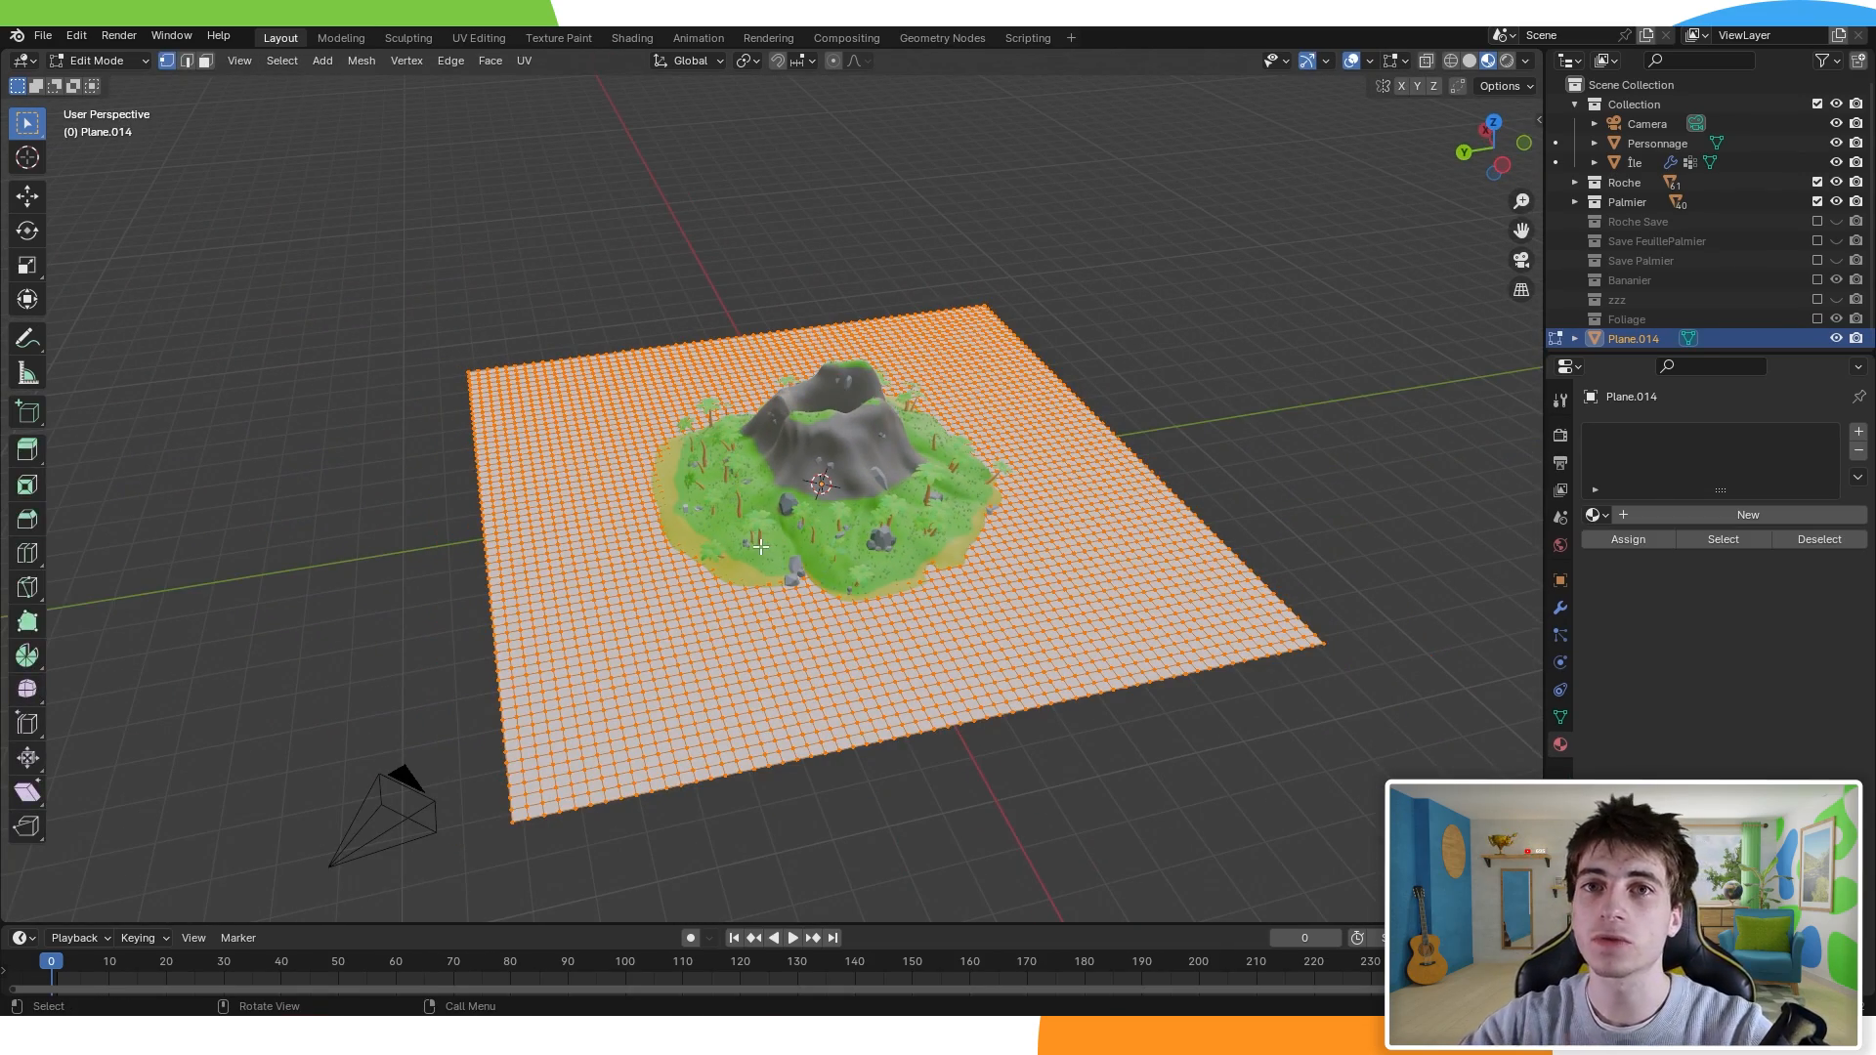
Step: Triangulate all faces of the subdivided plane and inspect the mesh up close and from a distance
key("ctrl+t")
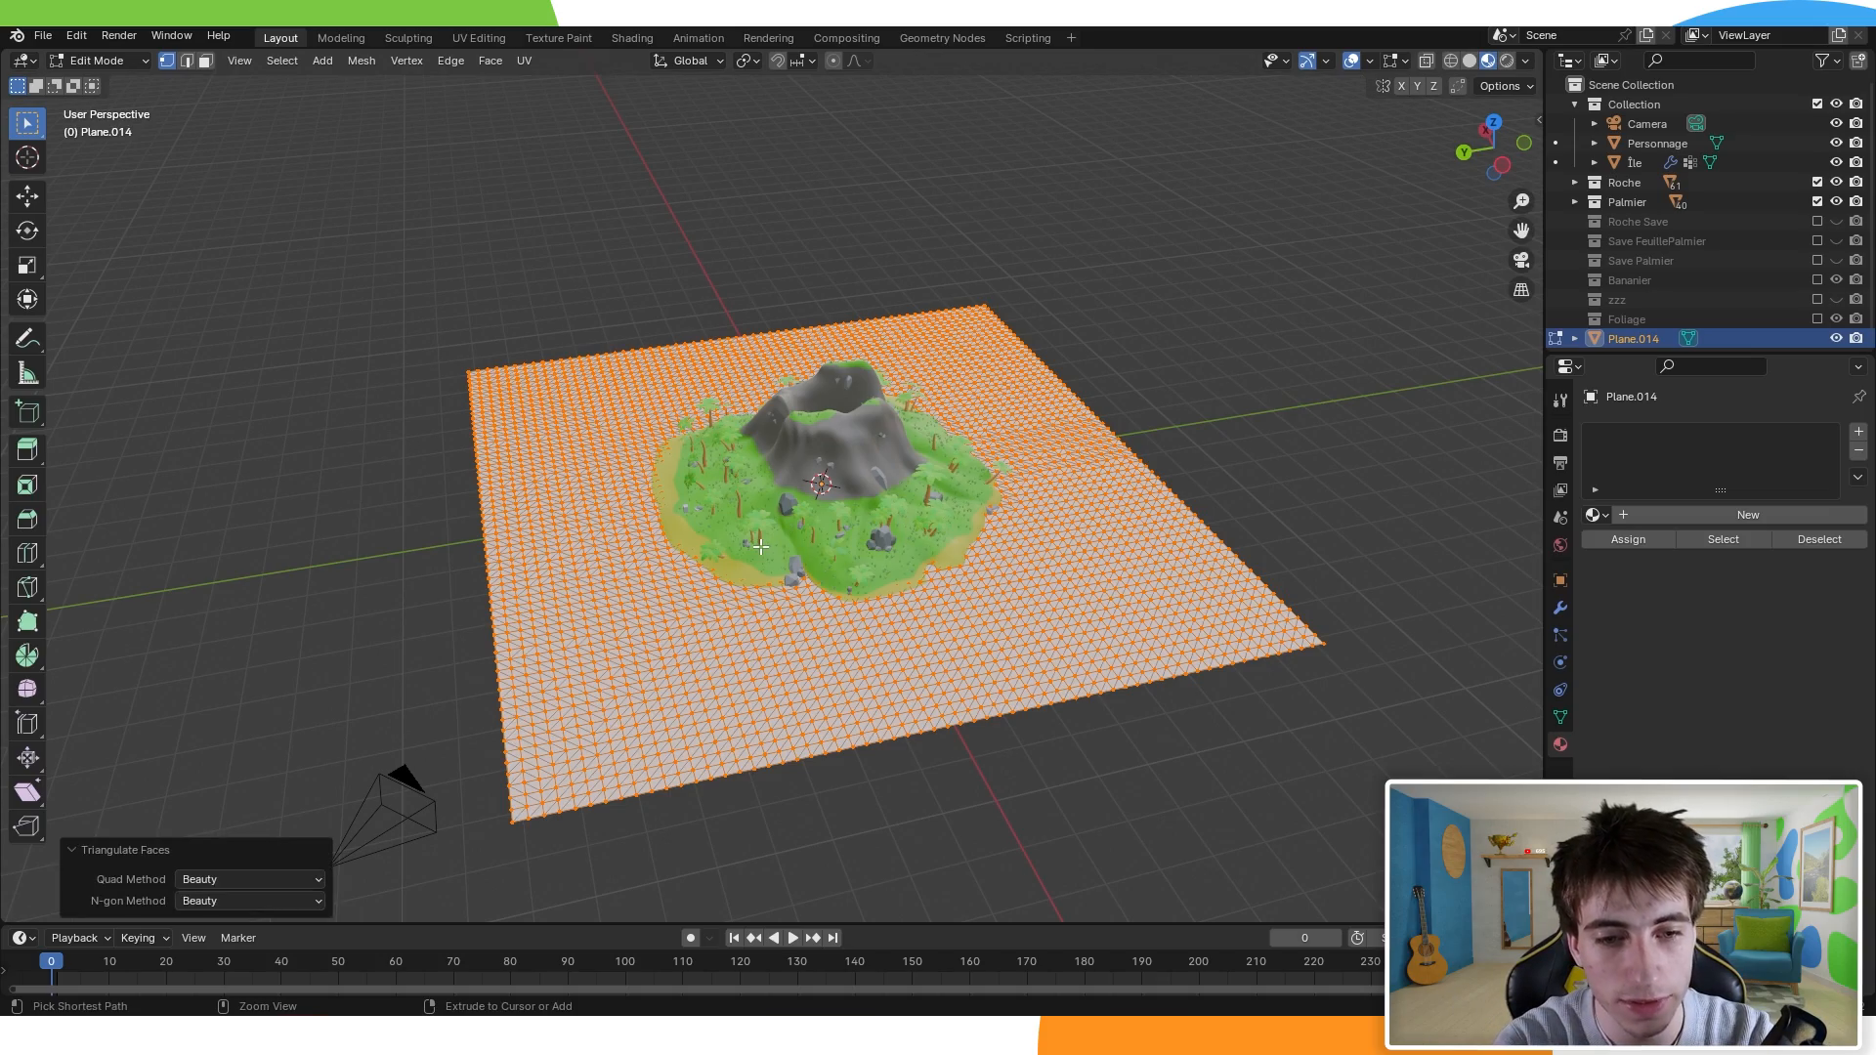
middle_click_drag(760, 546, 721, 630)
scroll(721, 630, "down", 2)
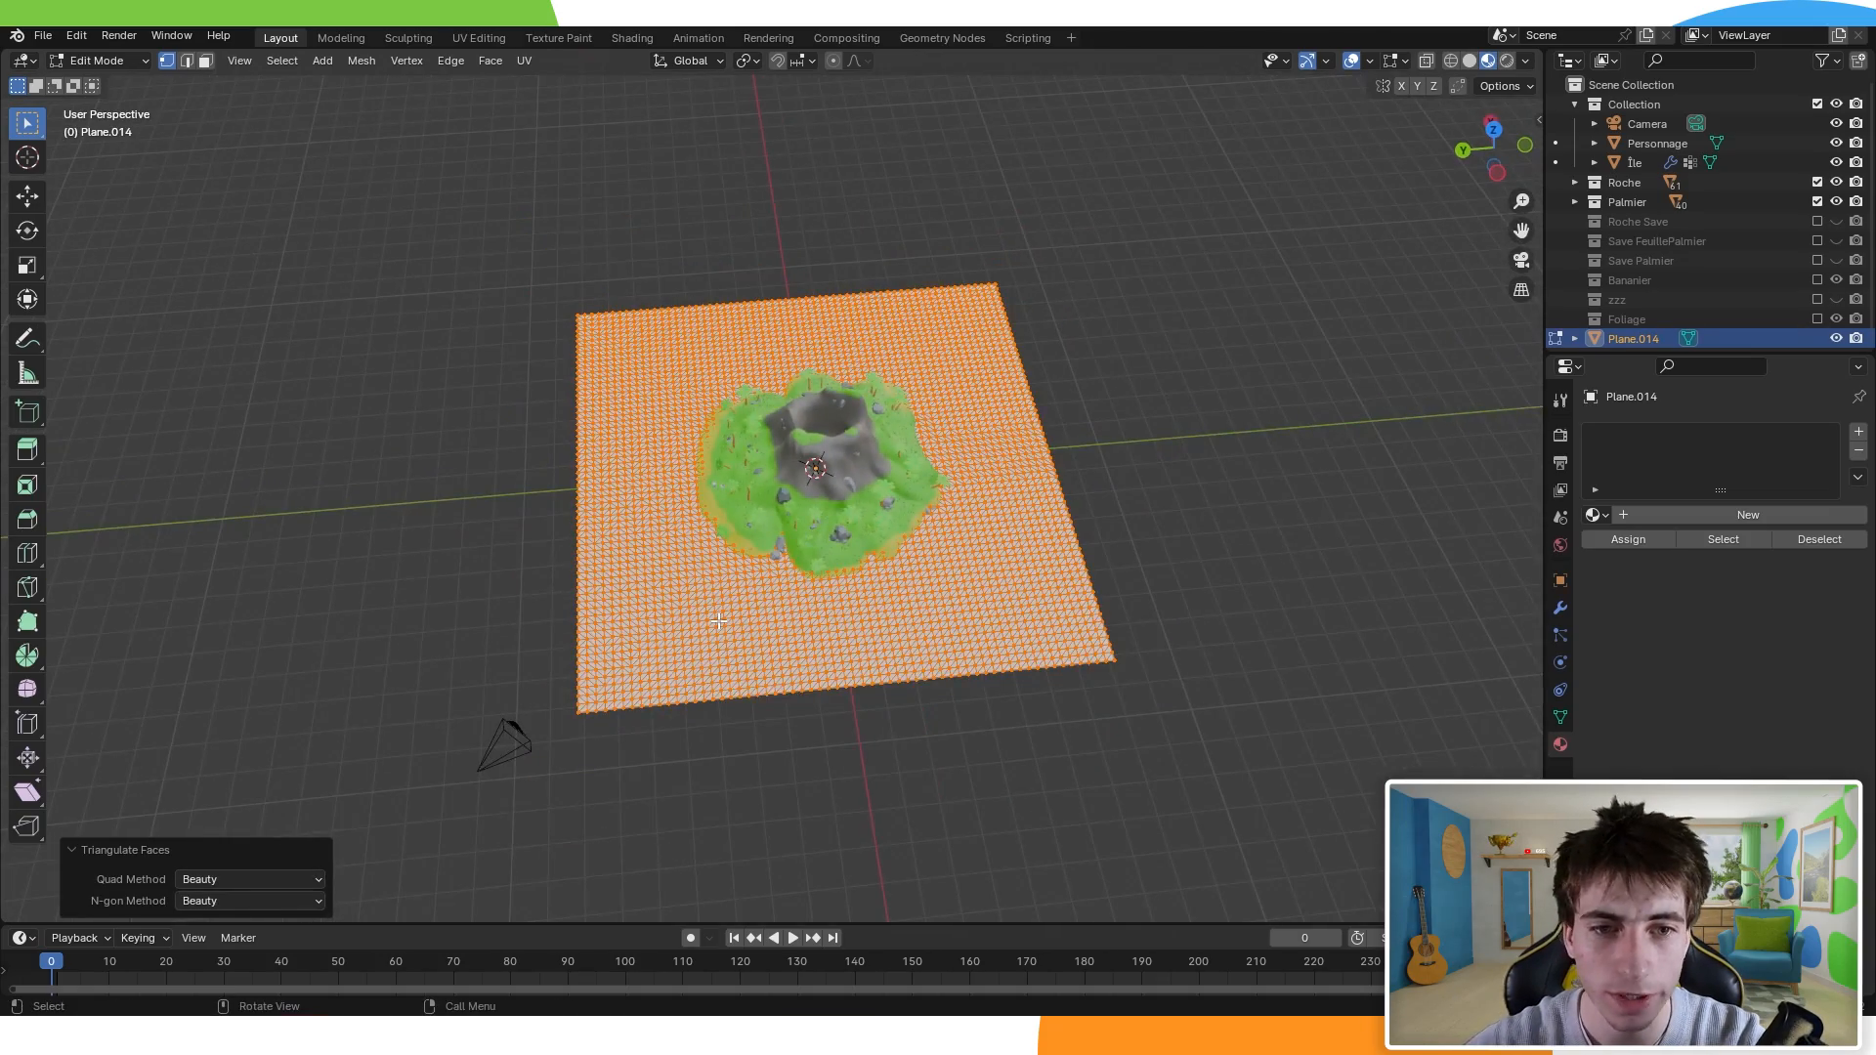
scroll(718, 621, "up", 6)
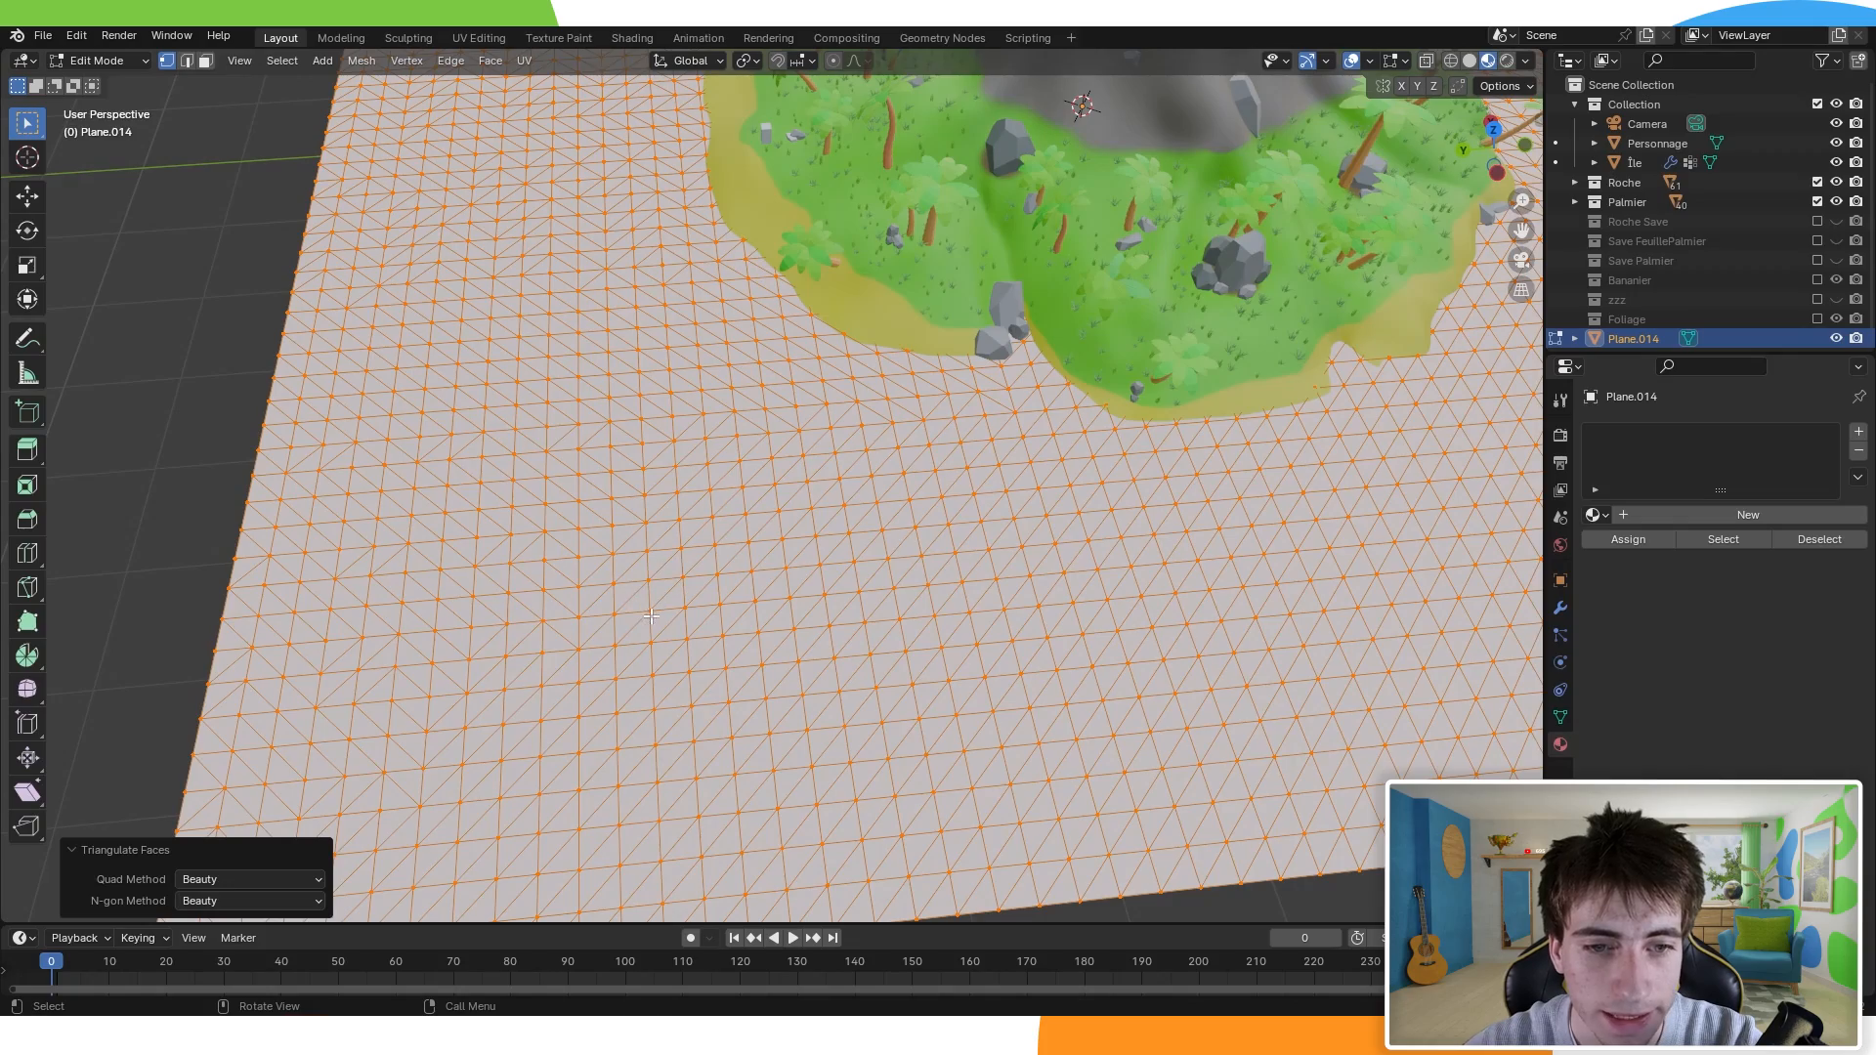
scroll(651, 616, "up", 2)
scroll(627, 548, "down", 8)
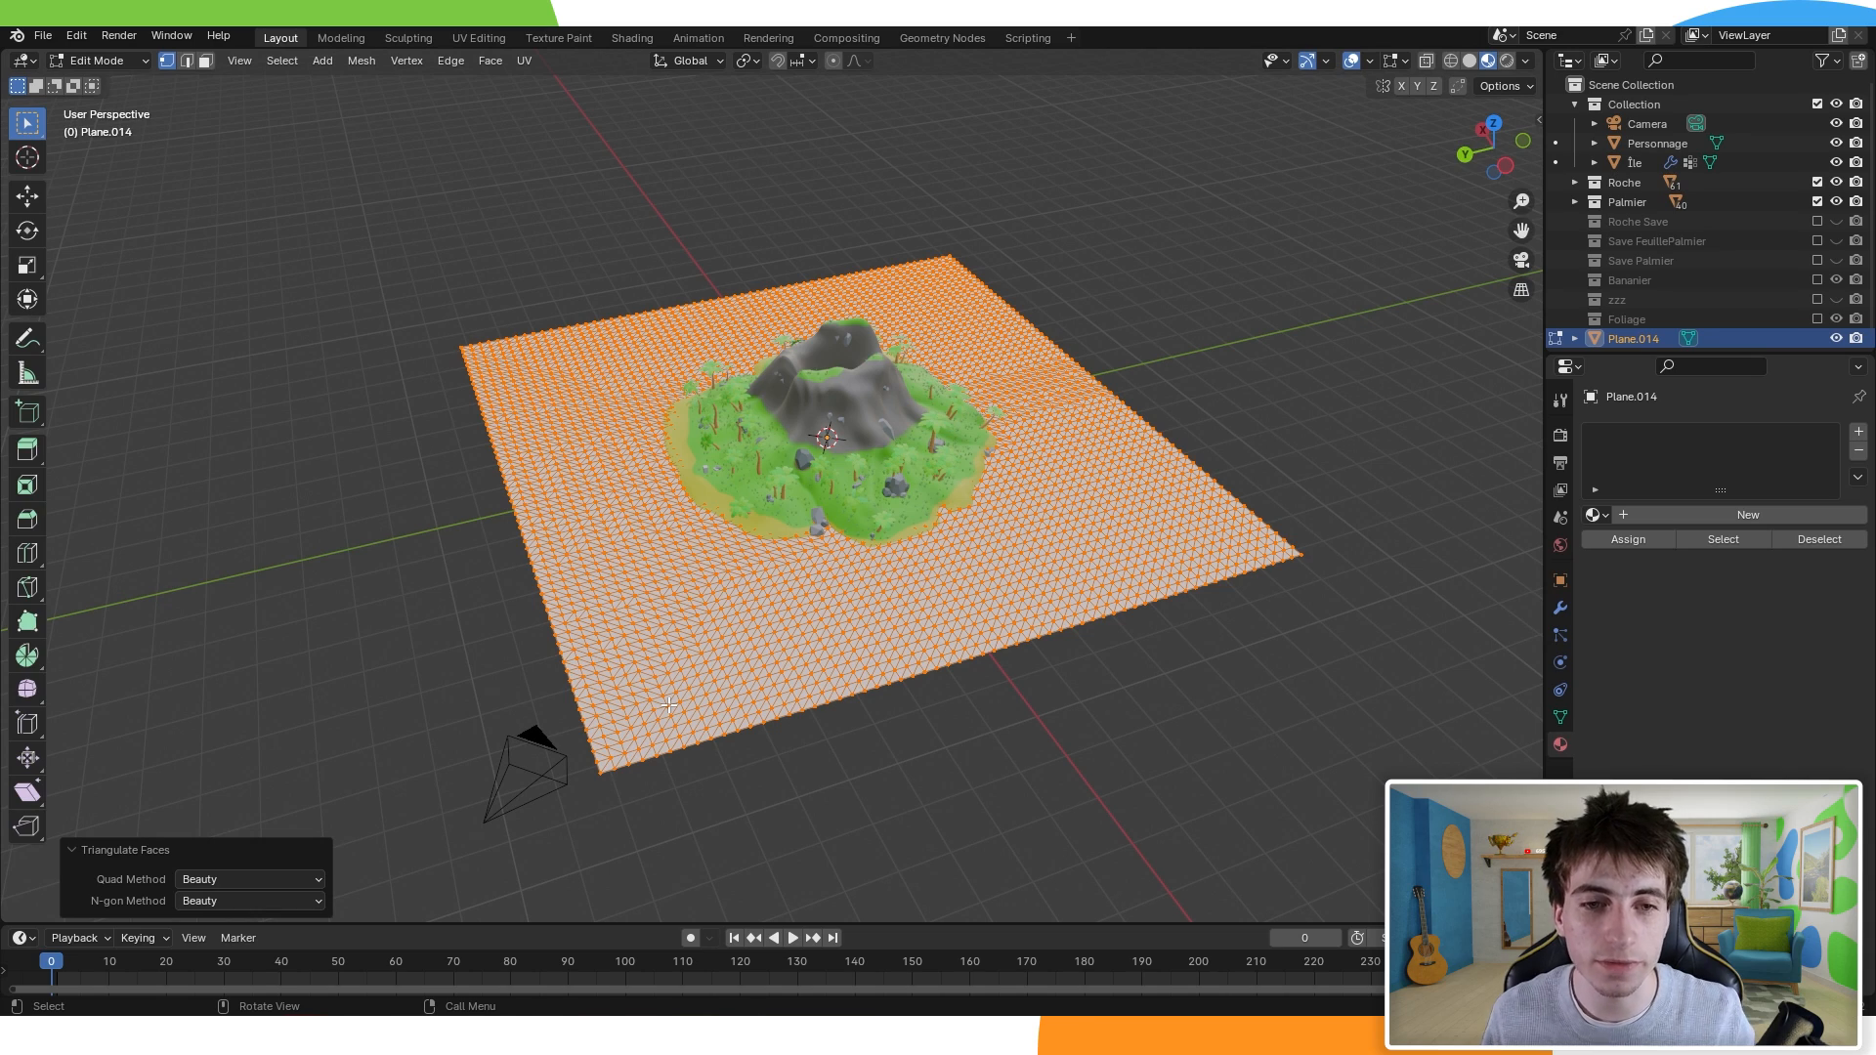
scroll(768, 590, "up", 2)
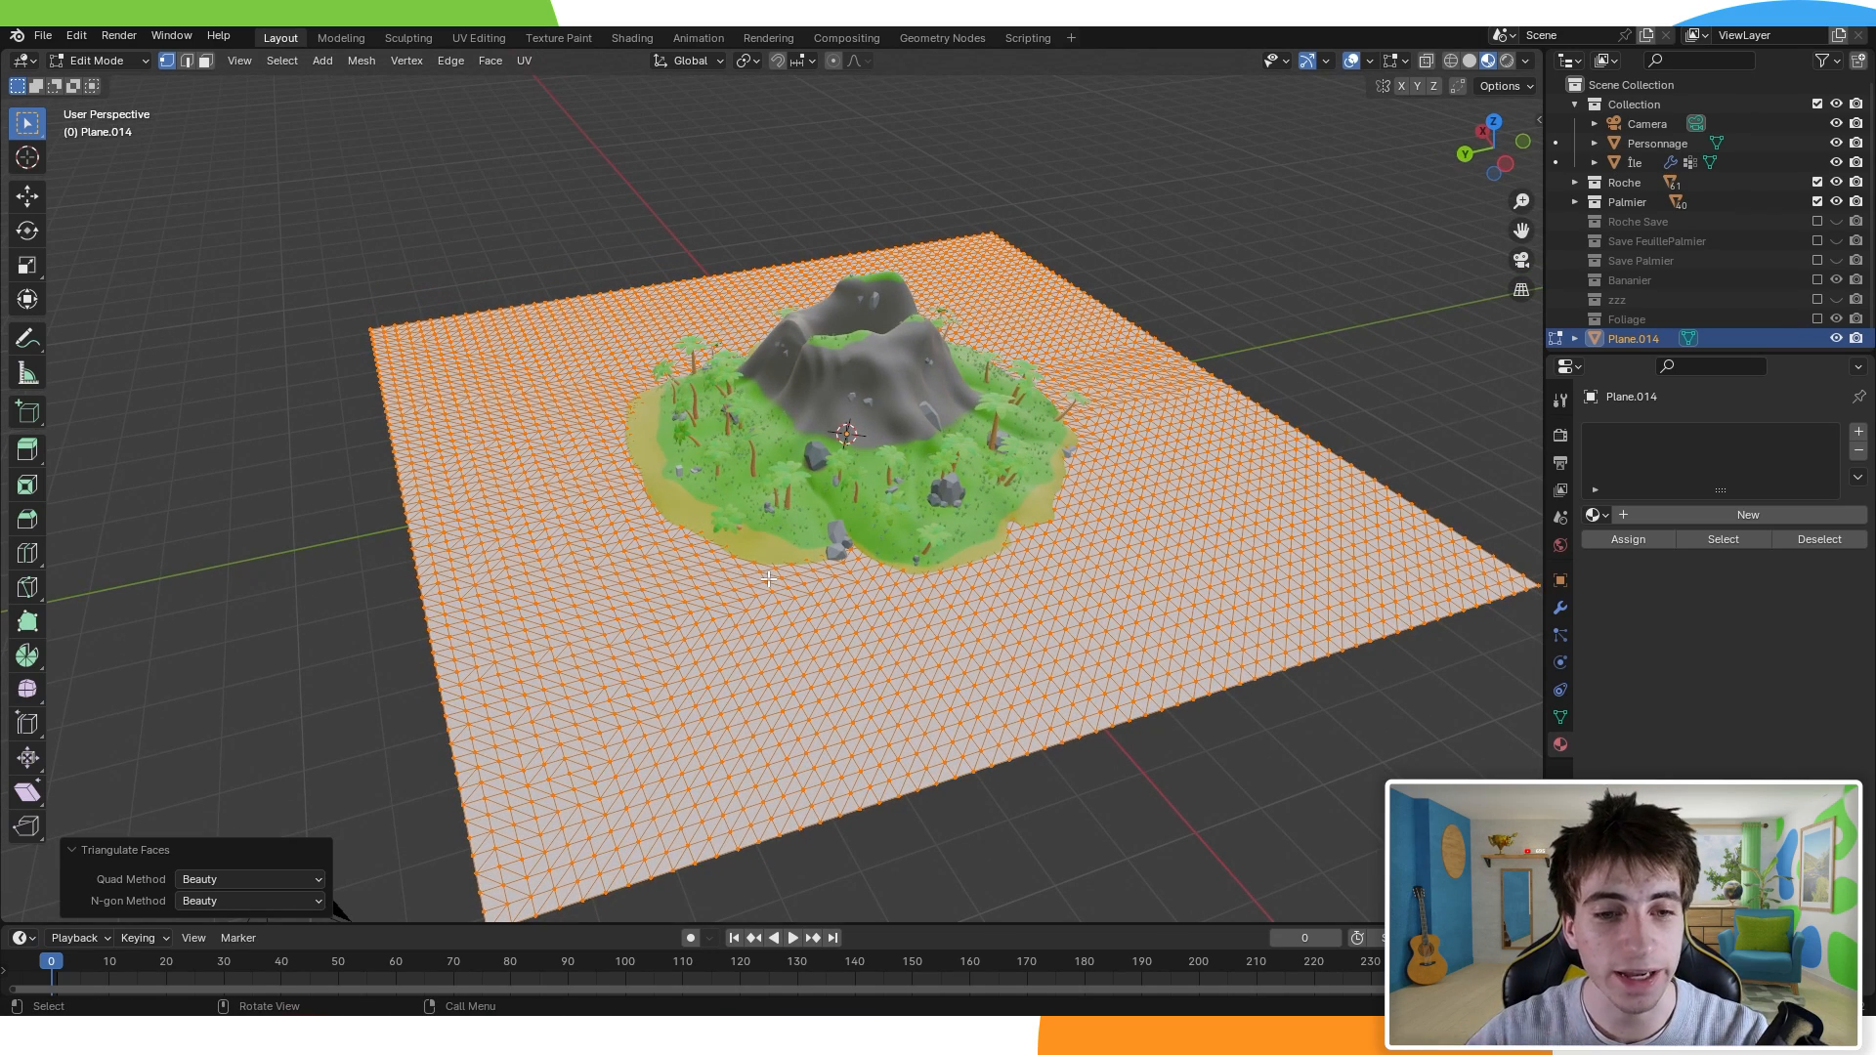
scroll(784, 599, "down", 3)
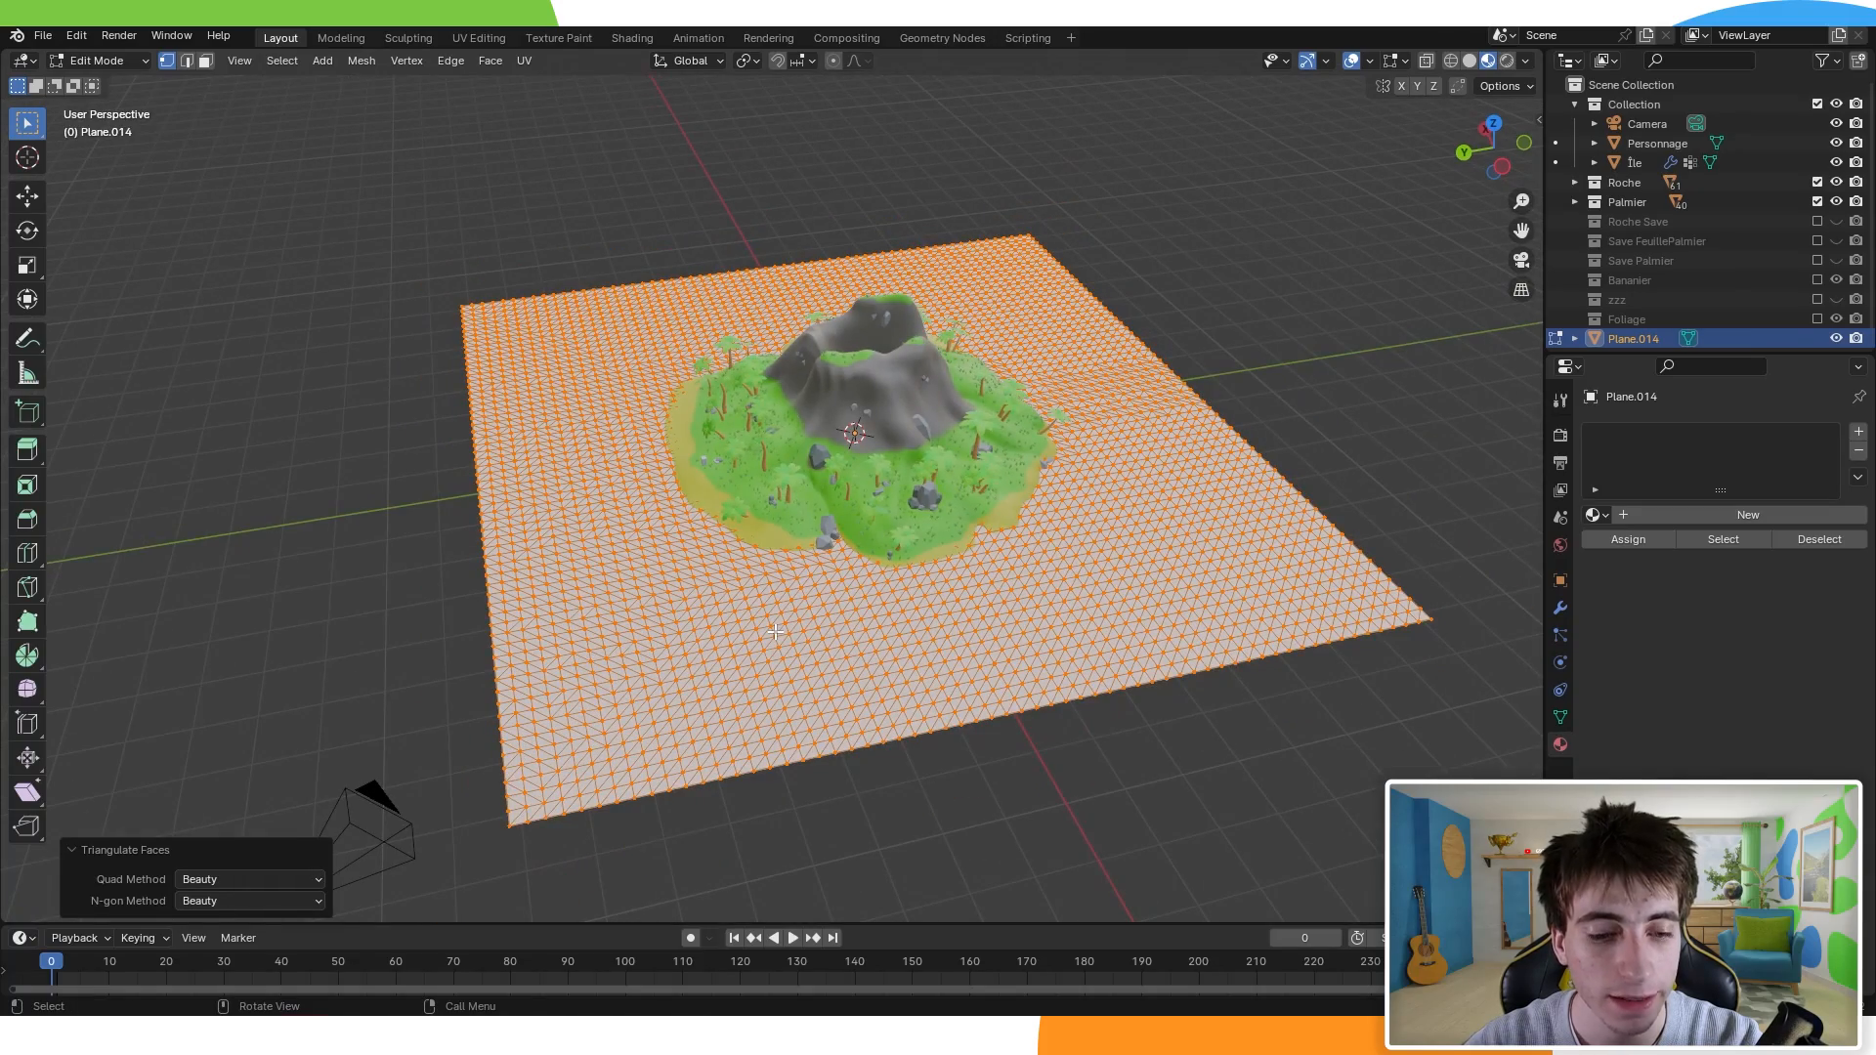
Step: Clear the selection and randomly select the plane's vertices with a ratio of 0.5
key("alt+a")
middle_click_drag(774, 632, 424, 188)
left_click(282, 60)
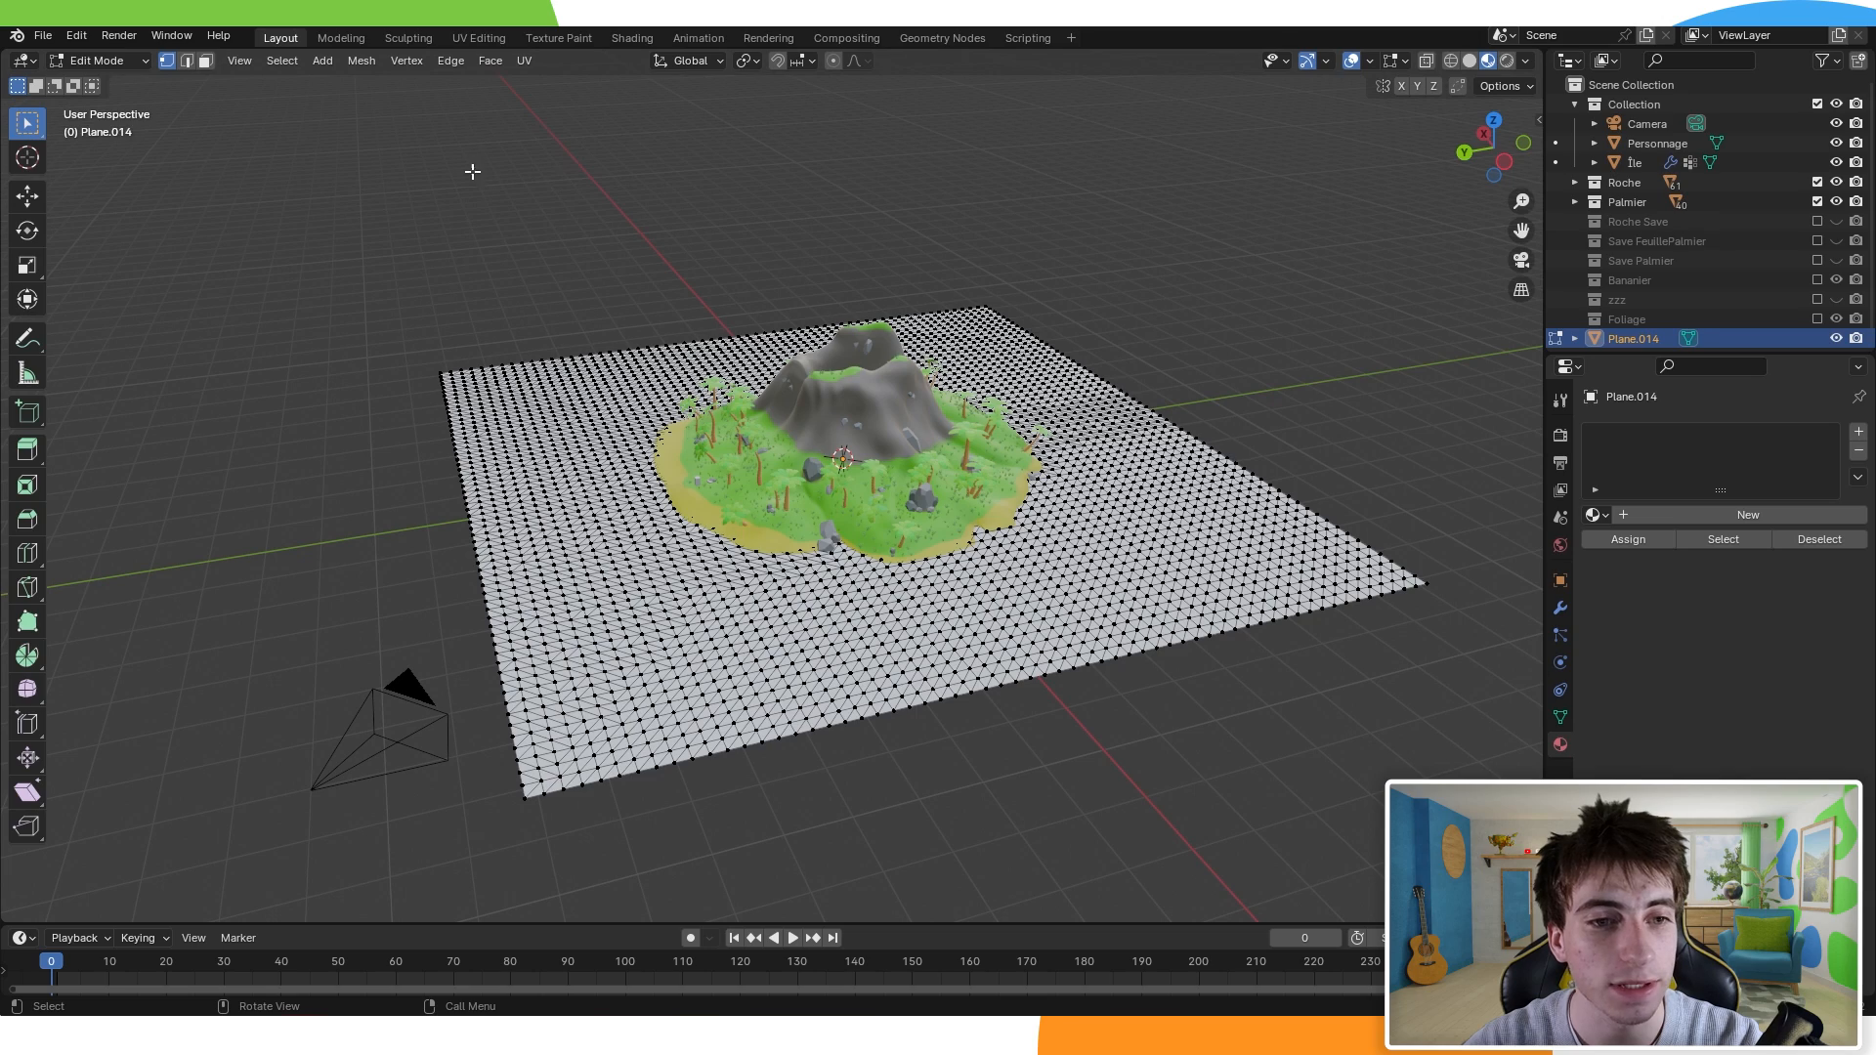
left_click(281, 60)
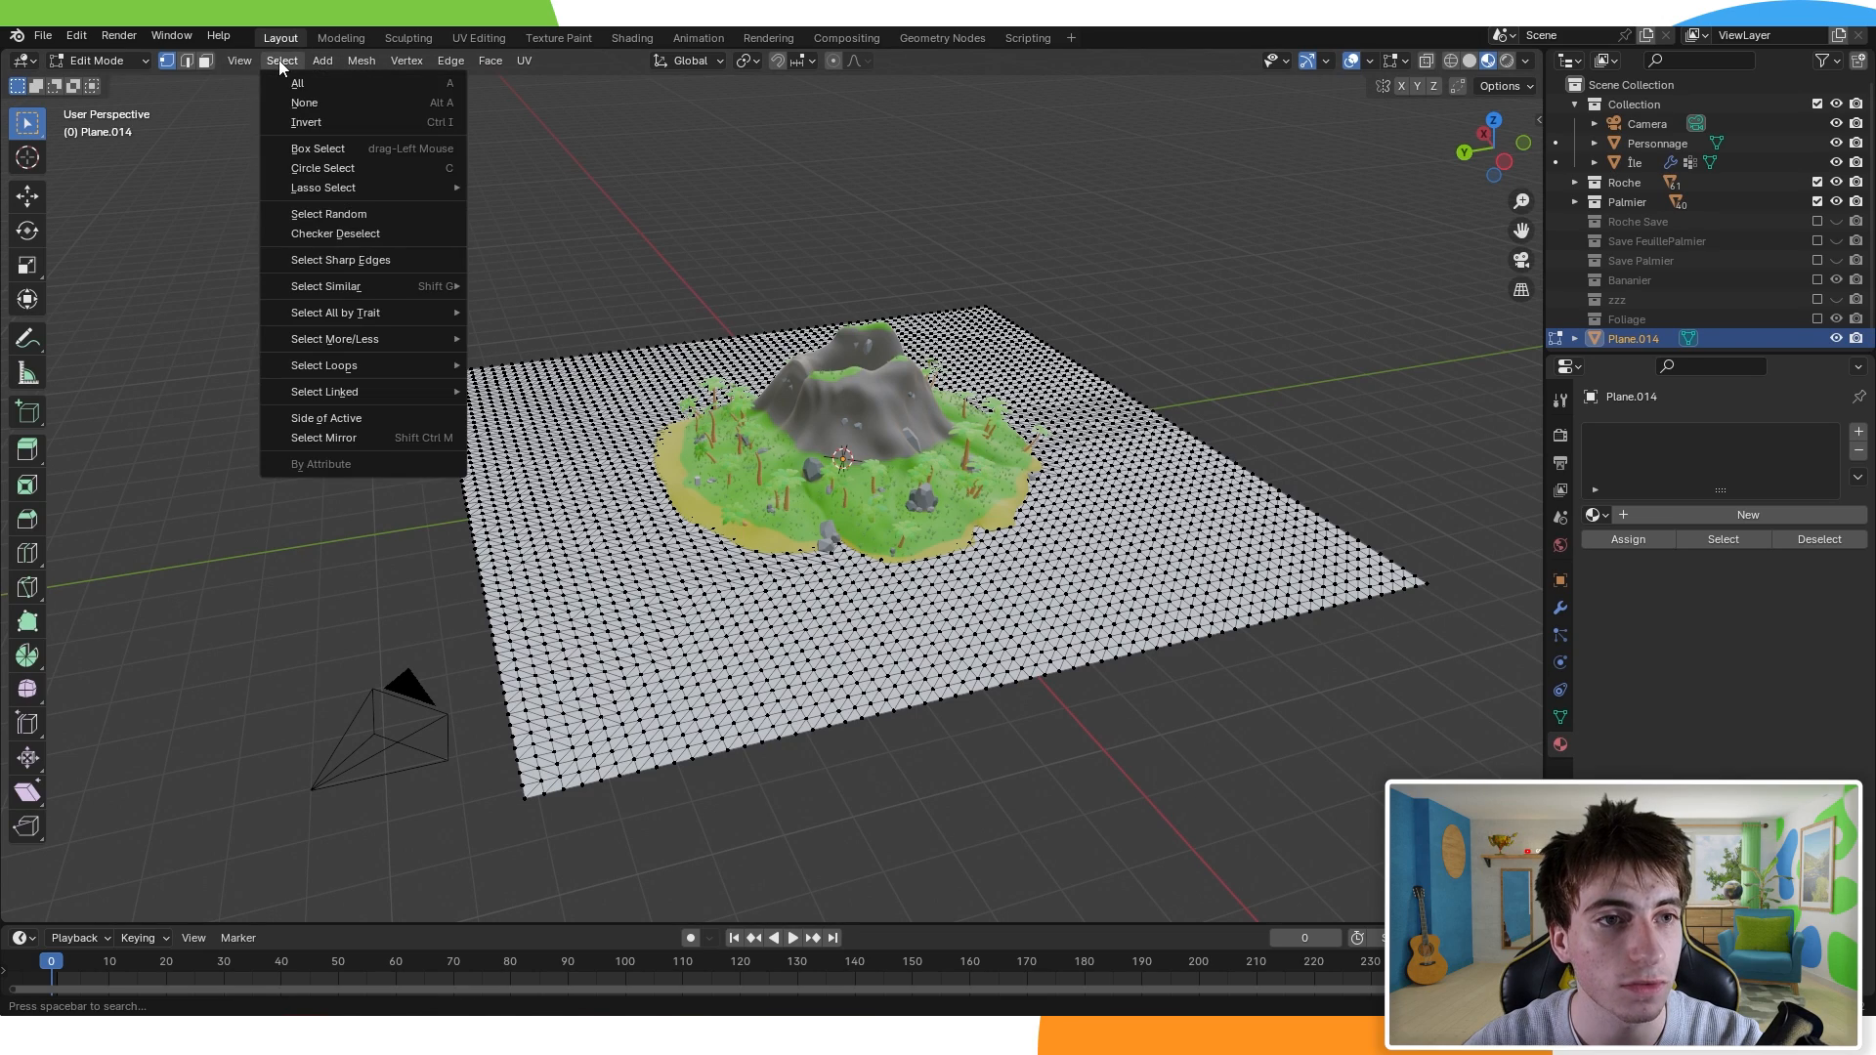
left_click(349, 213)
middle_click_drag(800, 372, 849, 412)
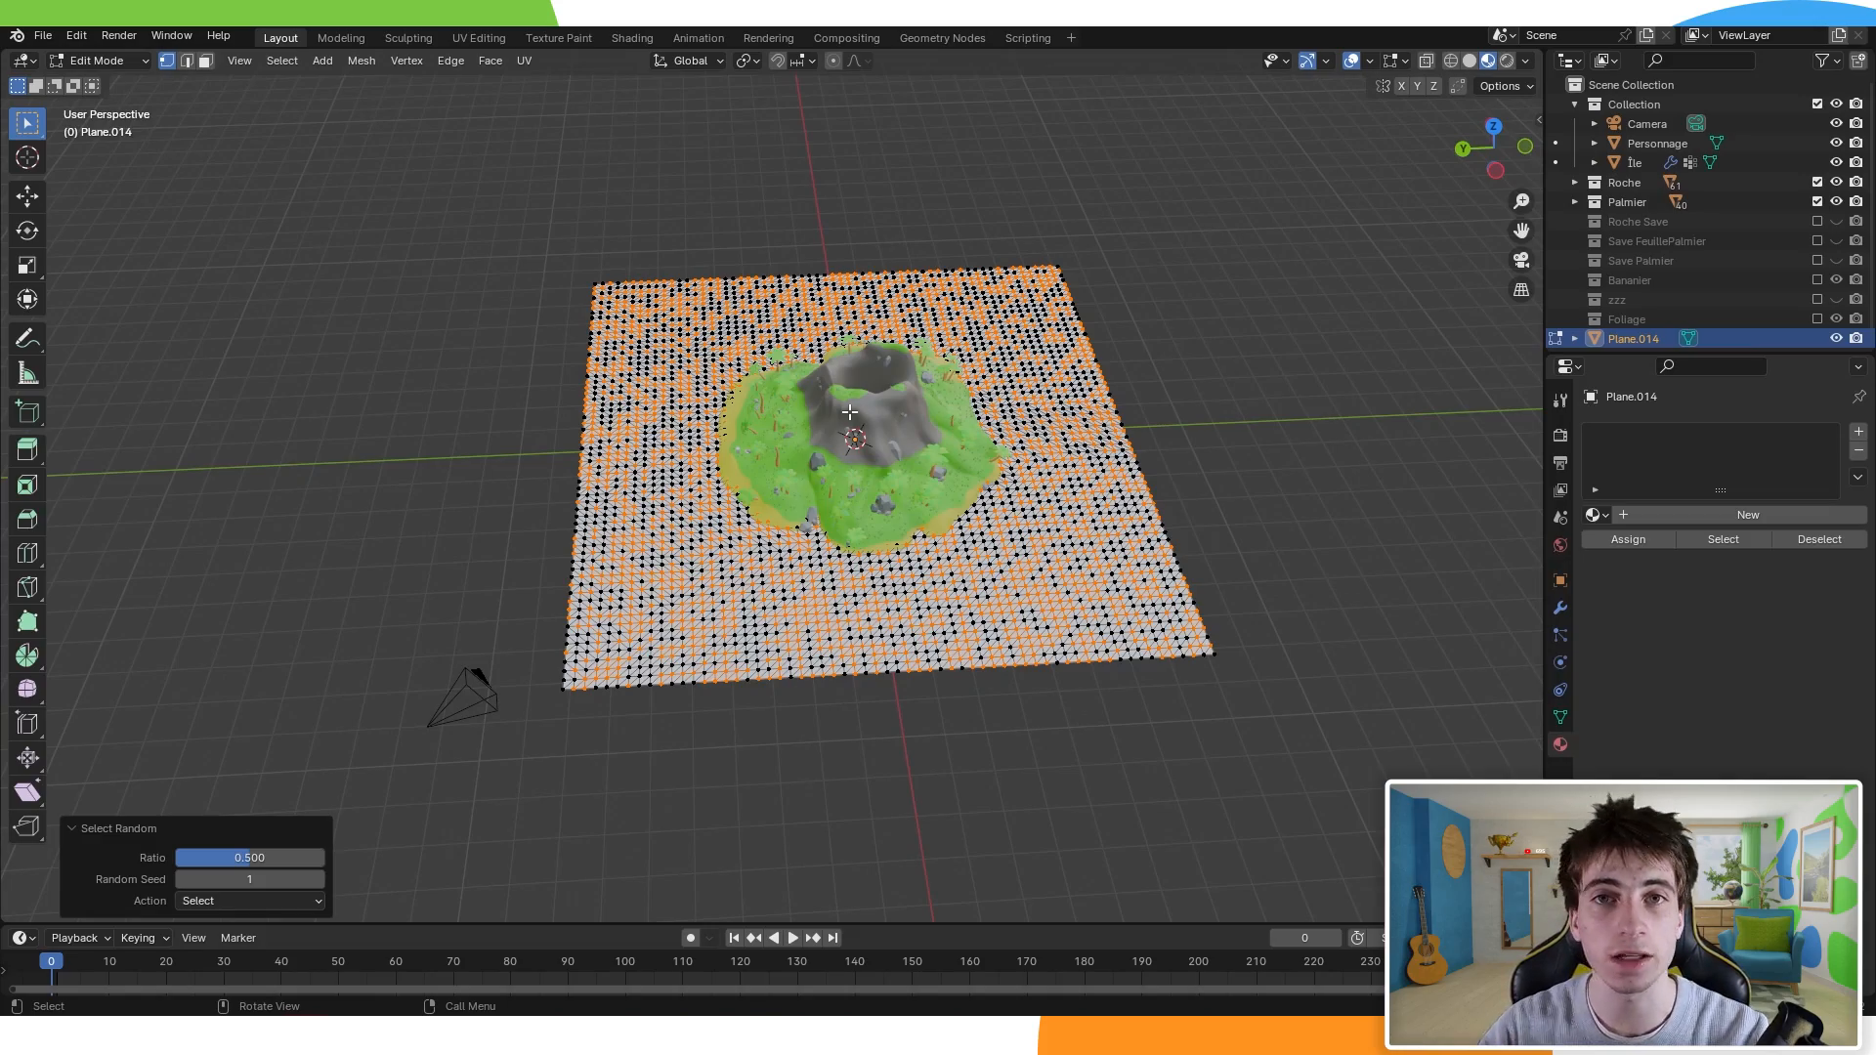
Step: Raise the randomly selected vertices about 0.032 m along Z to form small waves, and check their height in a side view
middle_click_drag(849, 412, 924, 423)
key("g")
key("z")
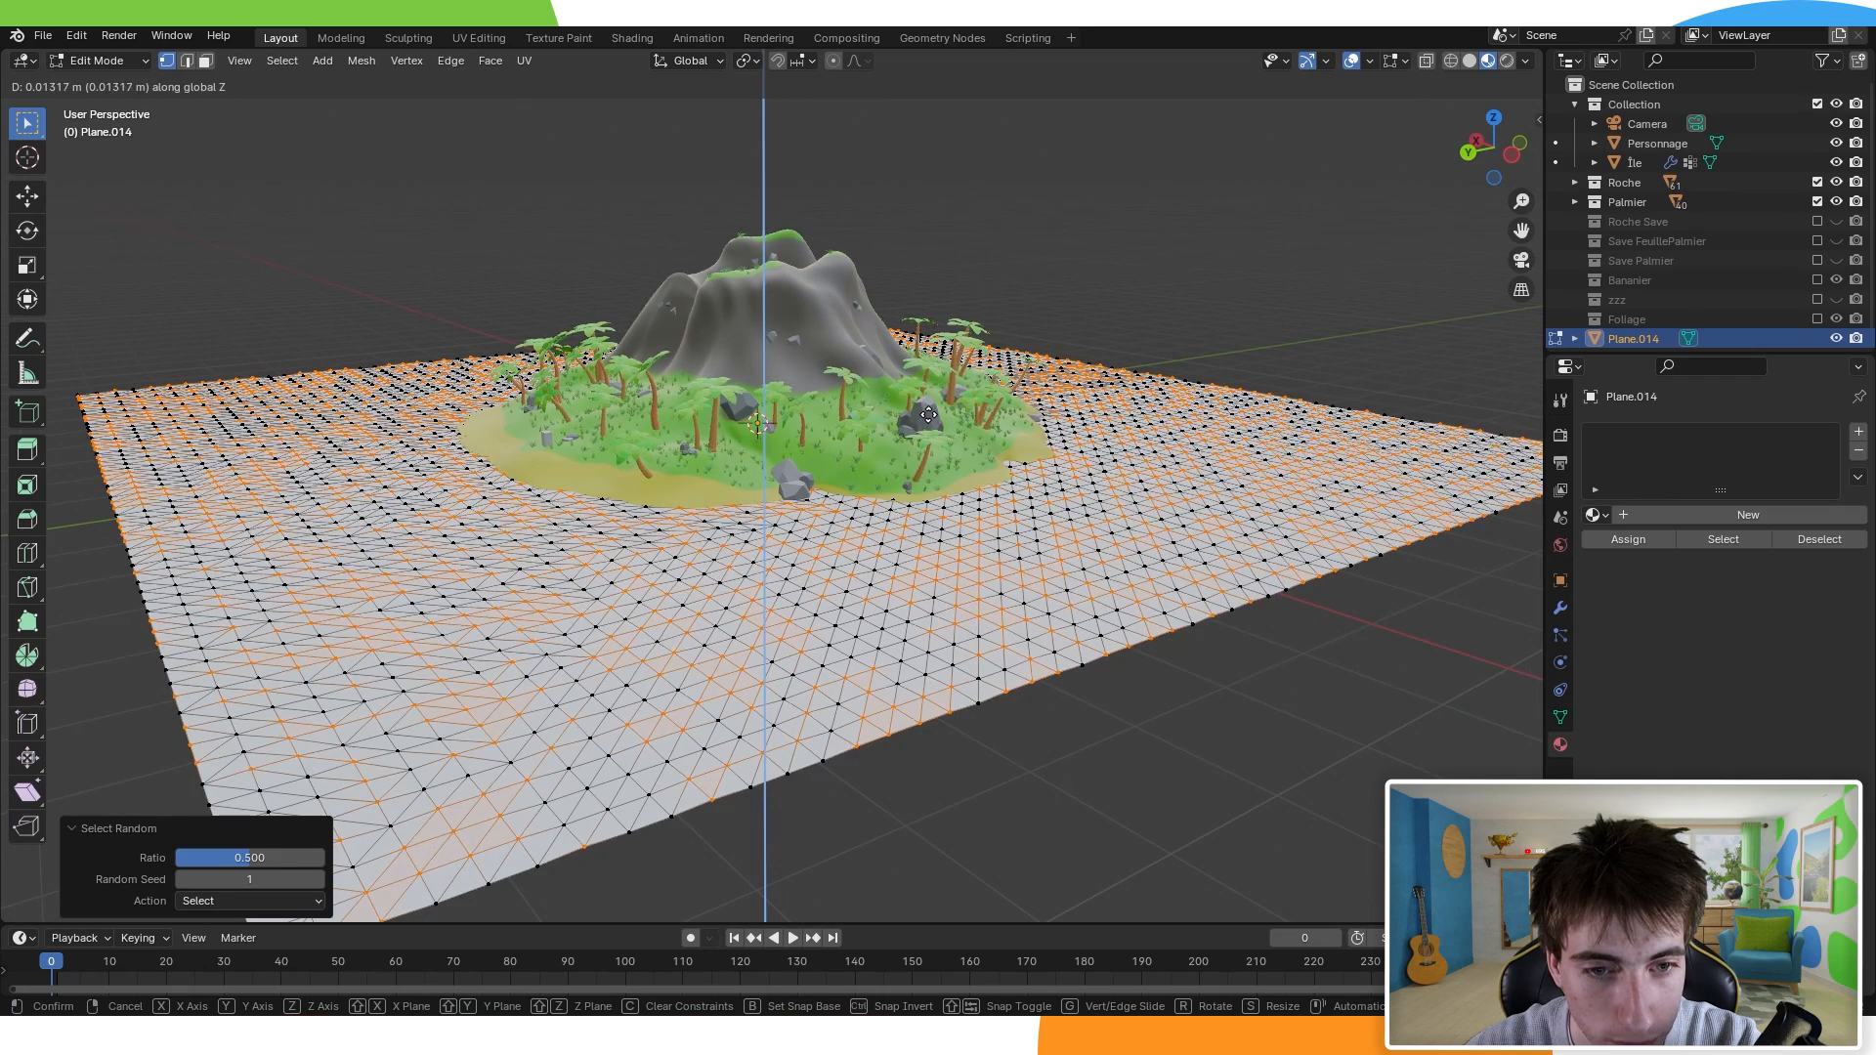
left_click(931, 402)
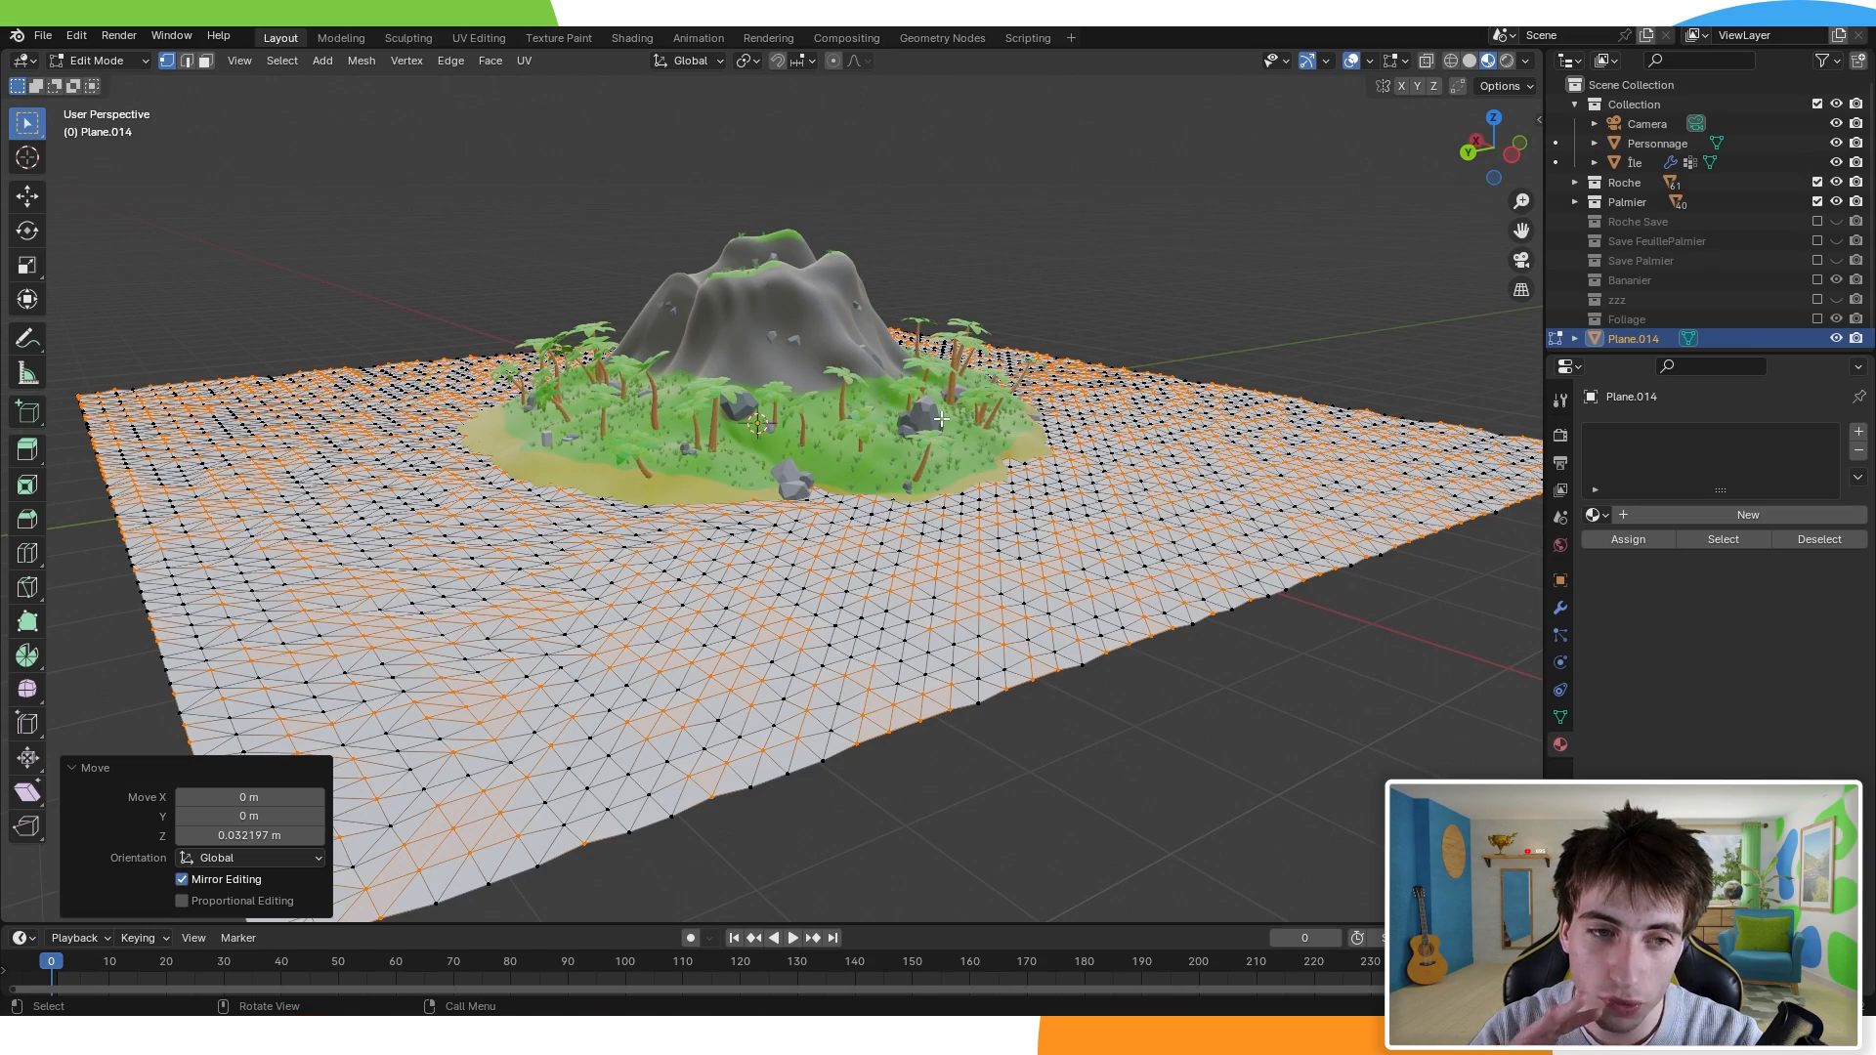
middle_click_drag(941, 419, 875, 381)
left_click(1498, 149)
scroll(574, 452, "up", 8)
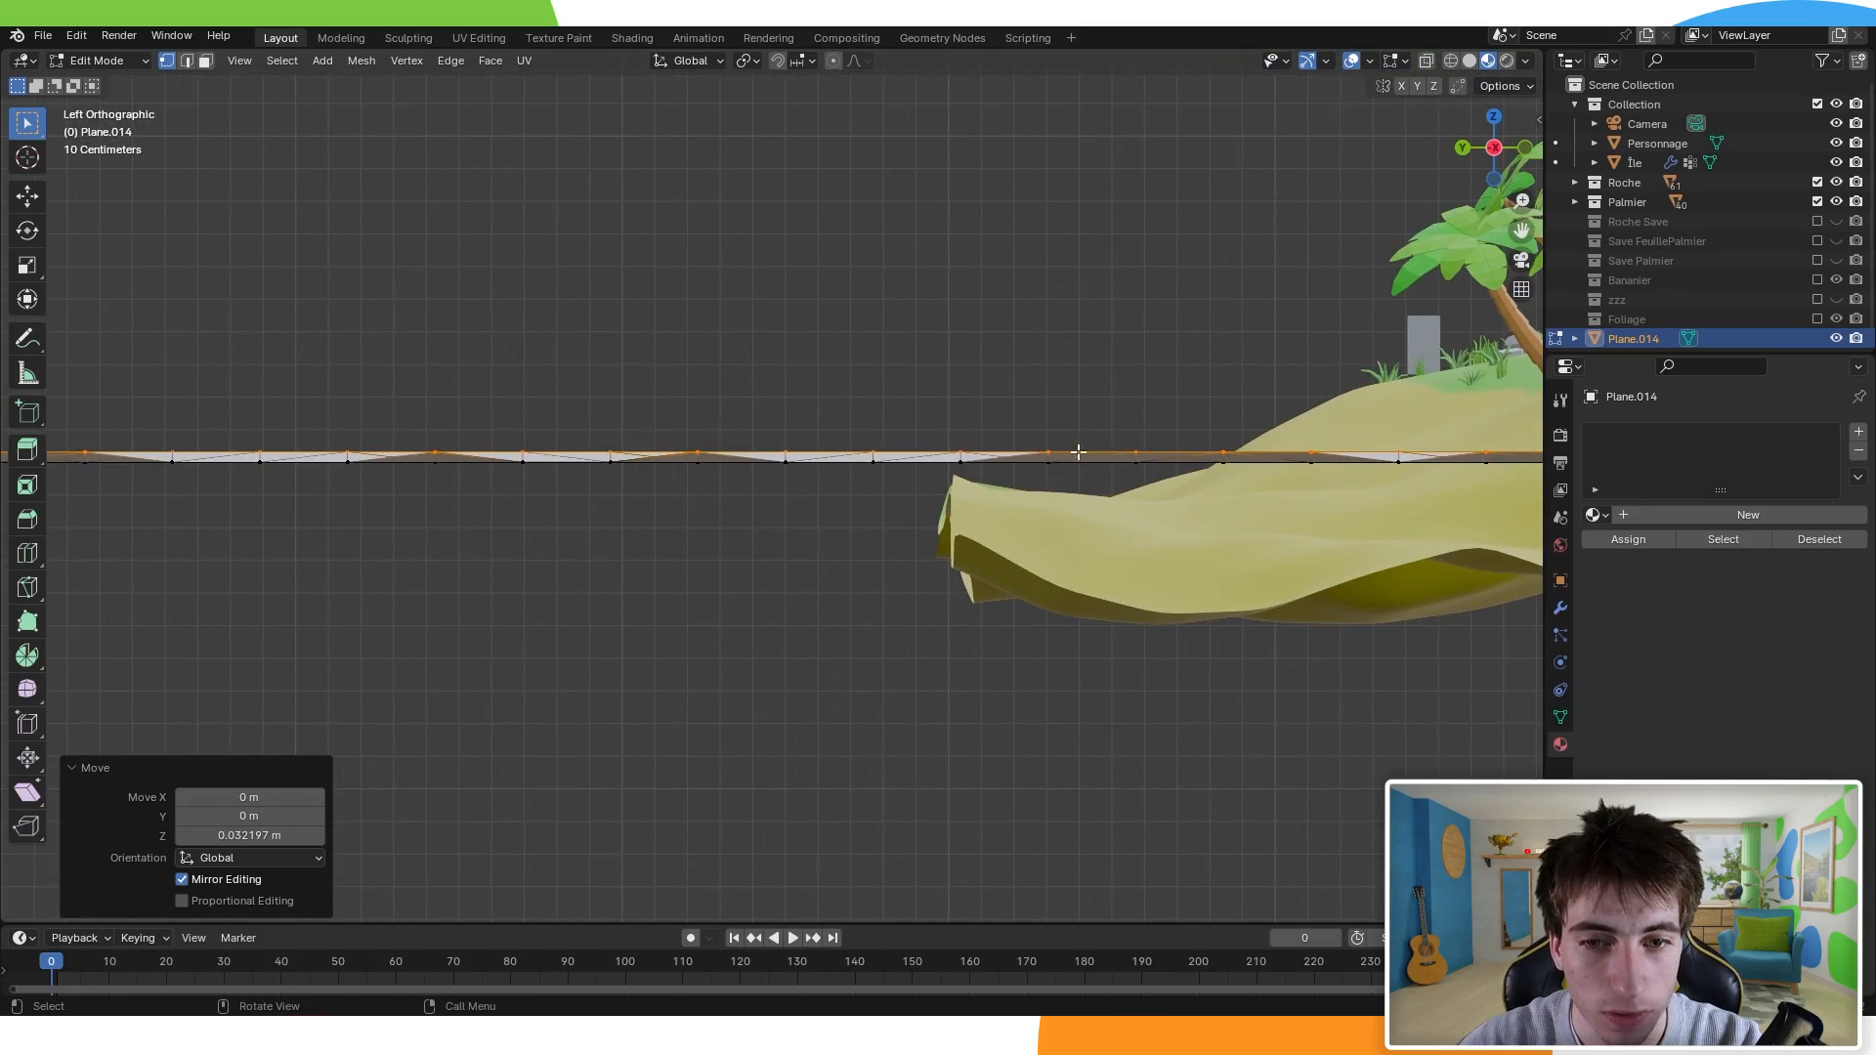
middle_click_drag(1037, 360, 1074, 406)
Step: Extrude the ocean mesh into a slab, flatten the extruded part by scaling it to 0 on Z, and view the result in Object Mode
scroll(1074, 405, "down", 5)
scroll(1036, 420, "down", 6)
middle_click_drag(938, 420, 1039, 436)
key("e")
left_click(956, 340)
key("s")
key("z")
key("0")
key("Return")
key("Tab")
mouse_move(1207, 408)
middle_mouse_down()
mouse_move(1134, 498)
mouse_move(1172, 410)
middle_mouse_up()
middle_click_drag(489, 330, 819, 621)
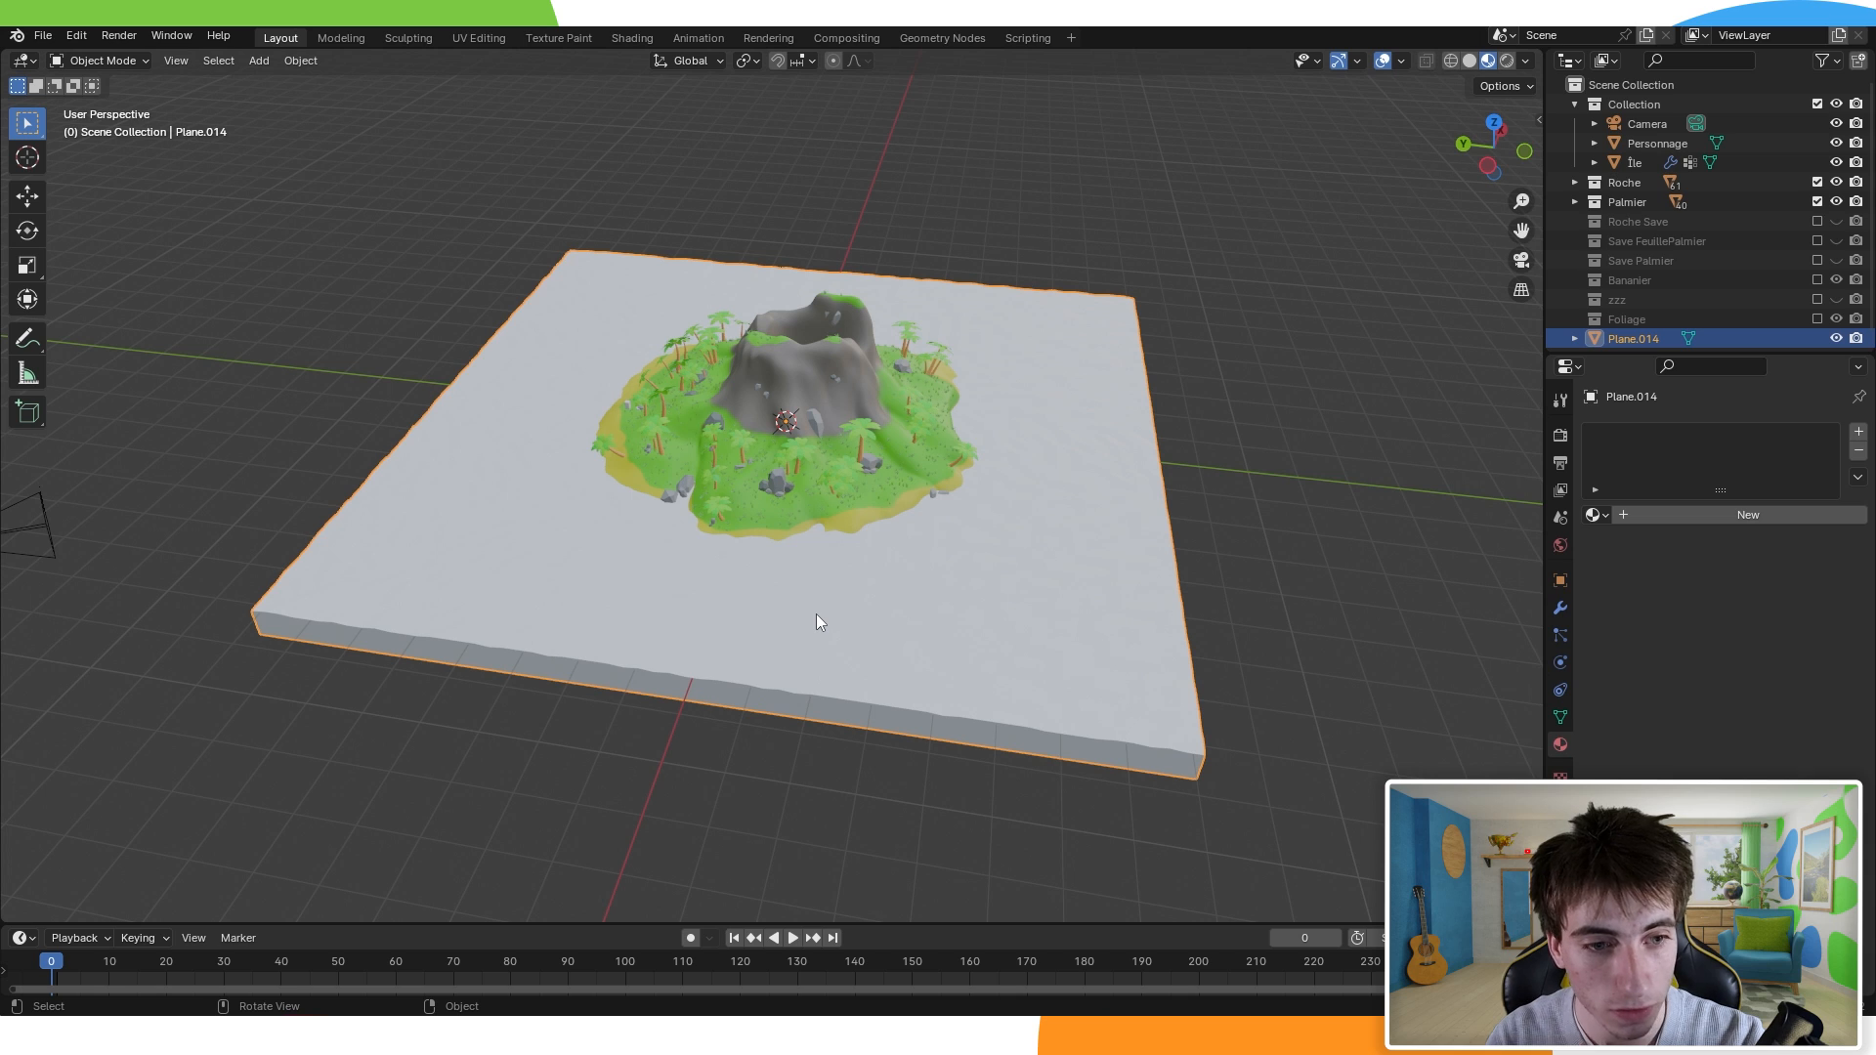
middle_click_drag(818, 621, 620, 677)
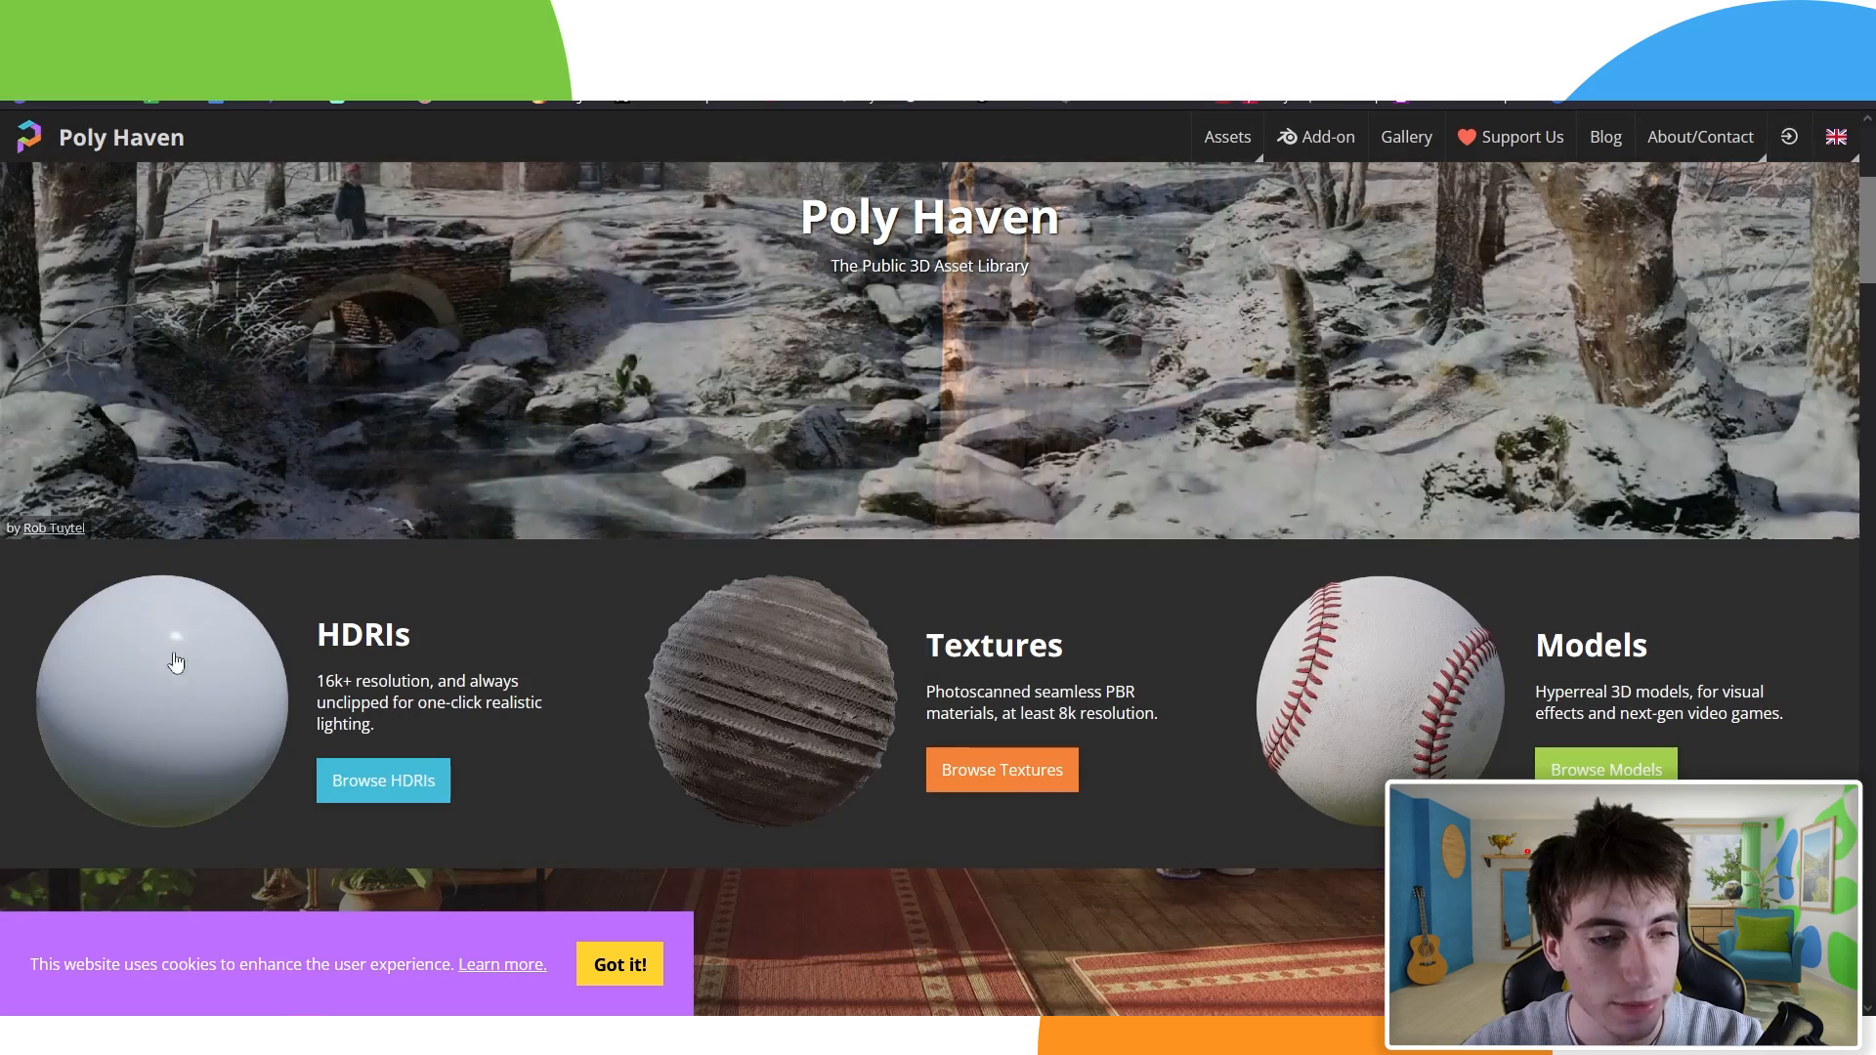
Step: Switch to the Poly Haven website, browse the HDRIs and download Meadow 2 in 4K HDR format
left_click(198, 681)
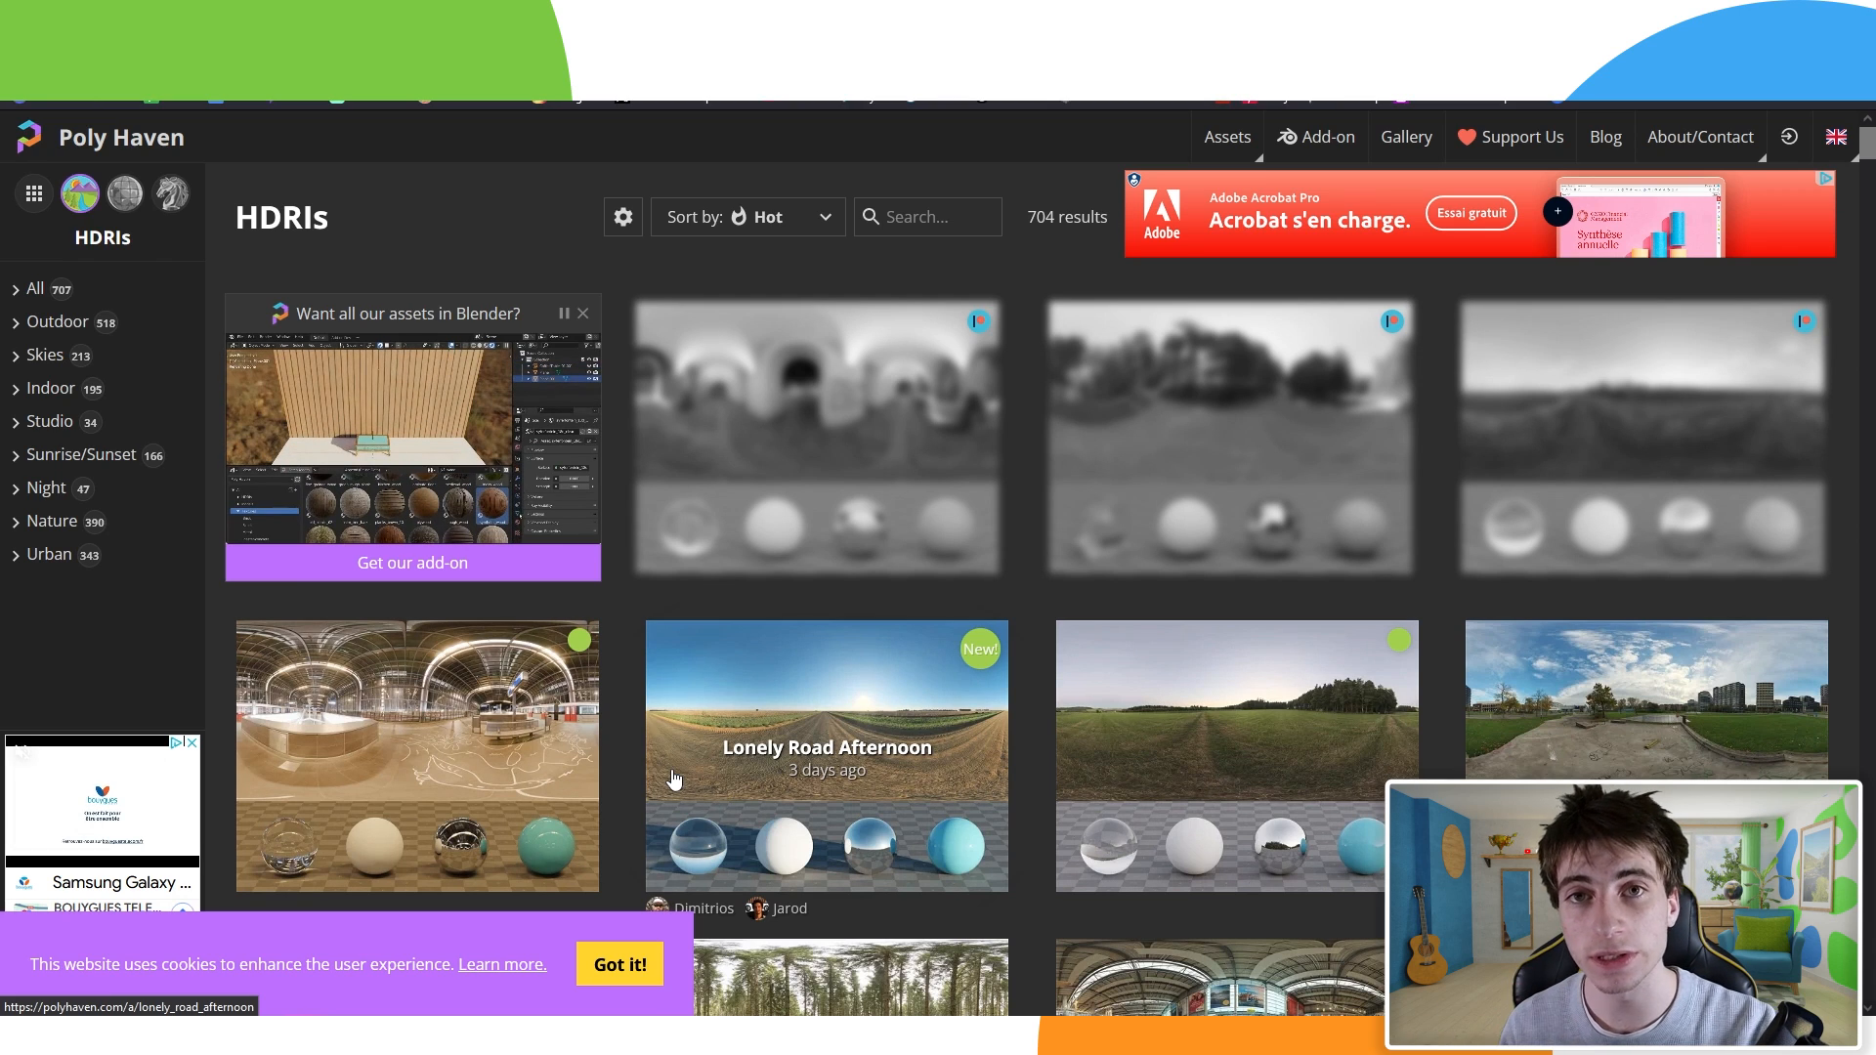
scroll(673, 778, "down", 2)
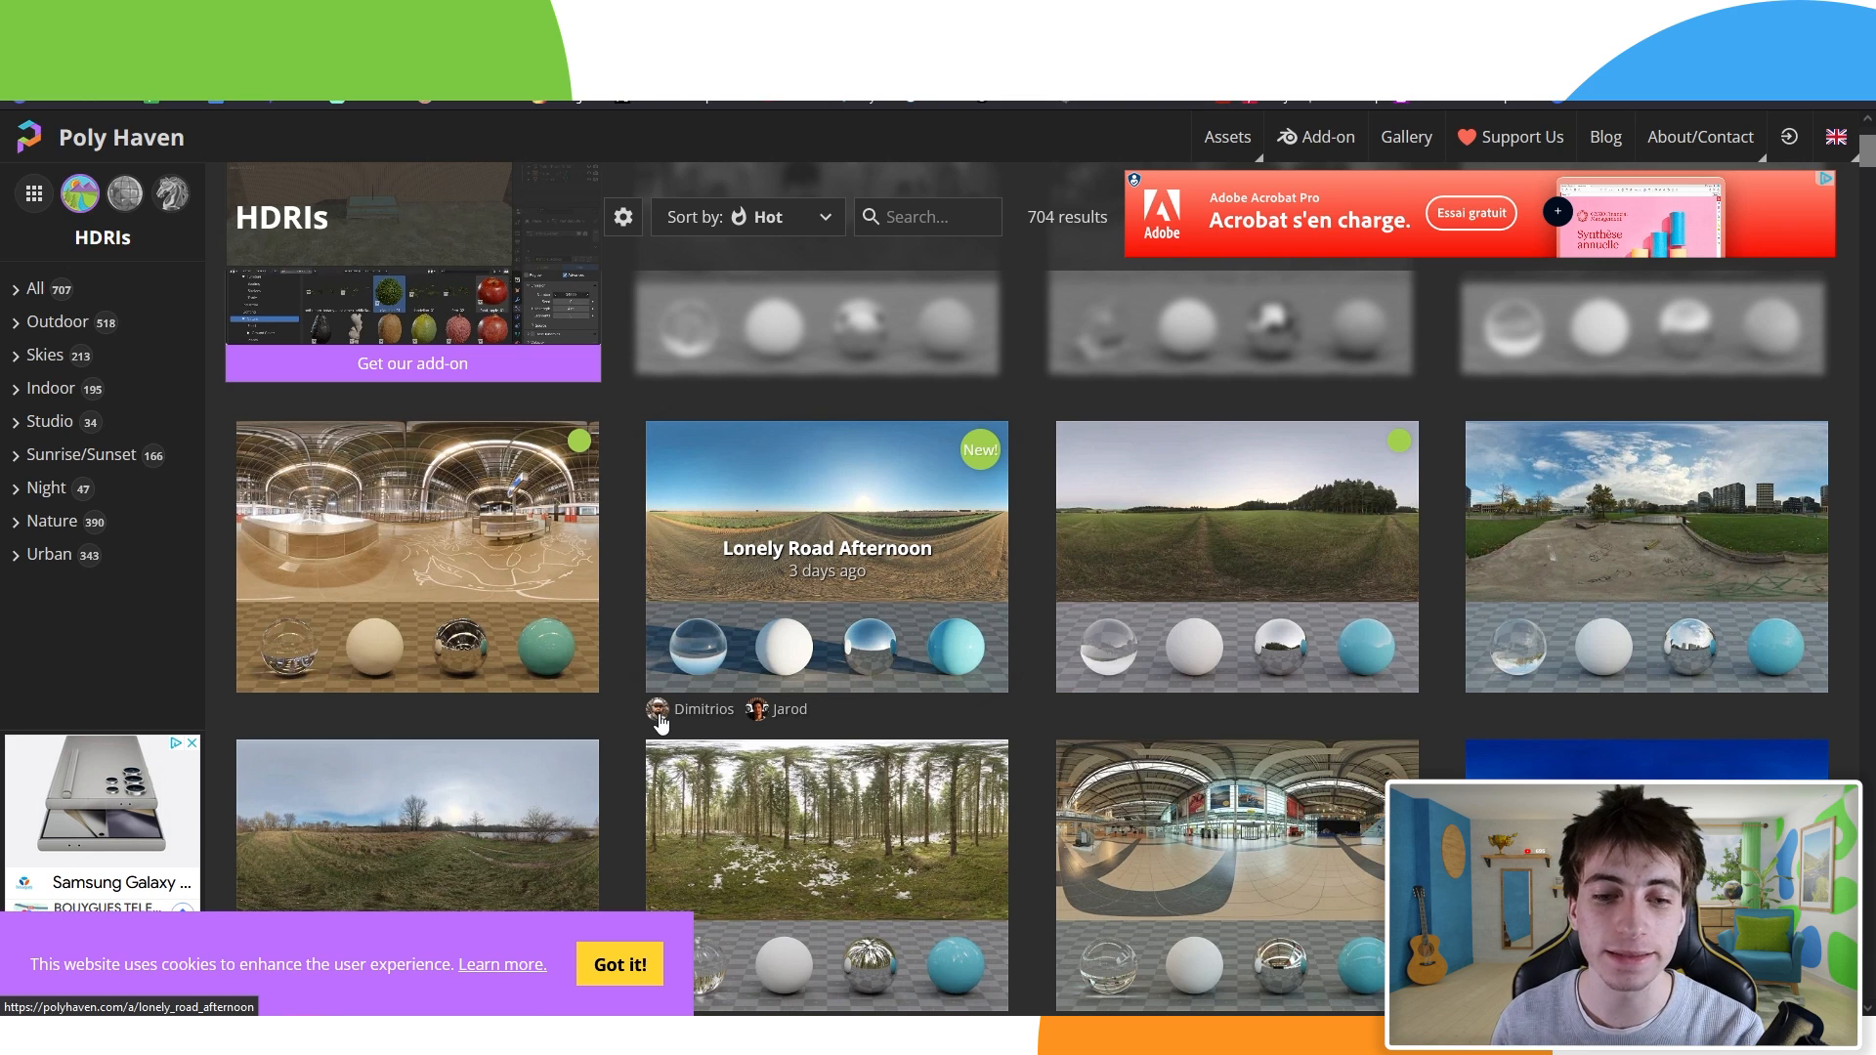
scroll(1042, 490, "down", 3)
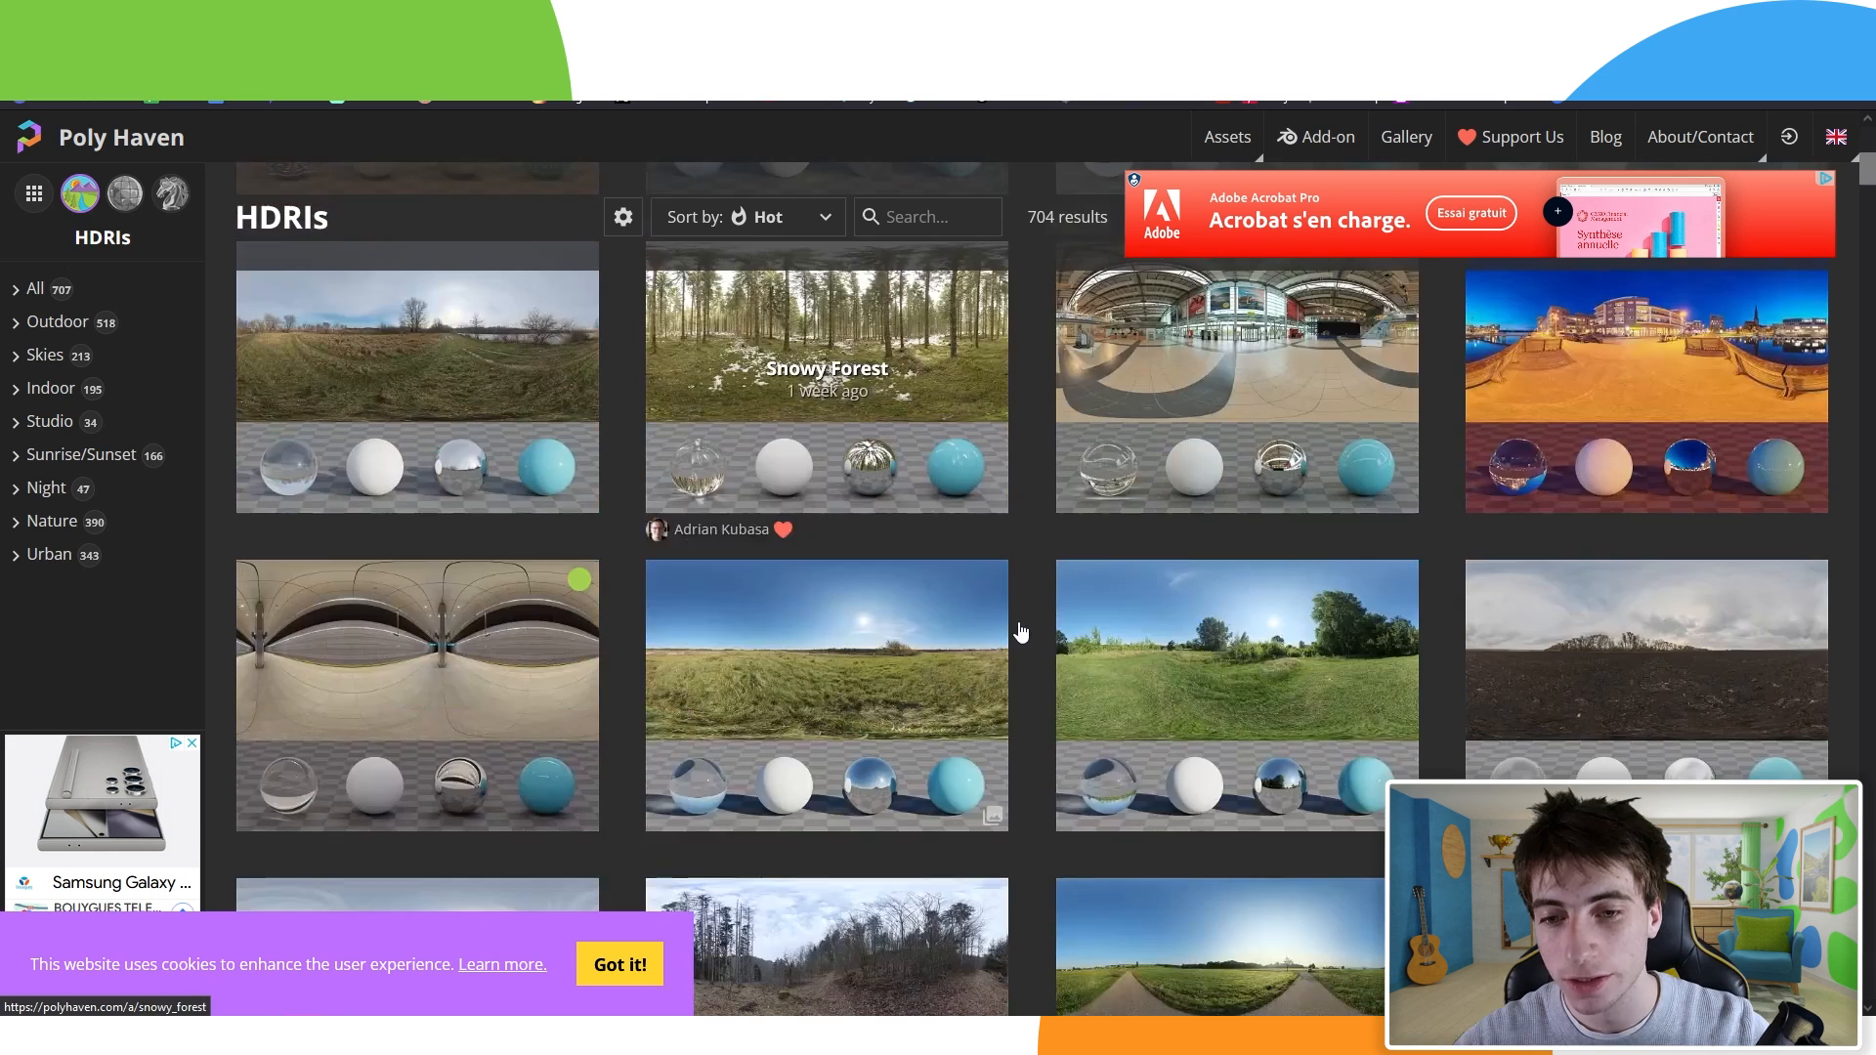
scroll(991, 534, "down", 3)
scroll(985, 536, "down", 3)
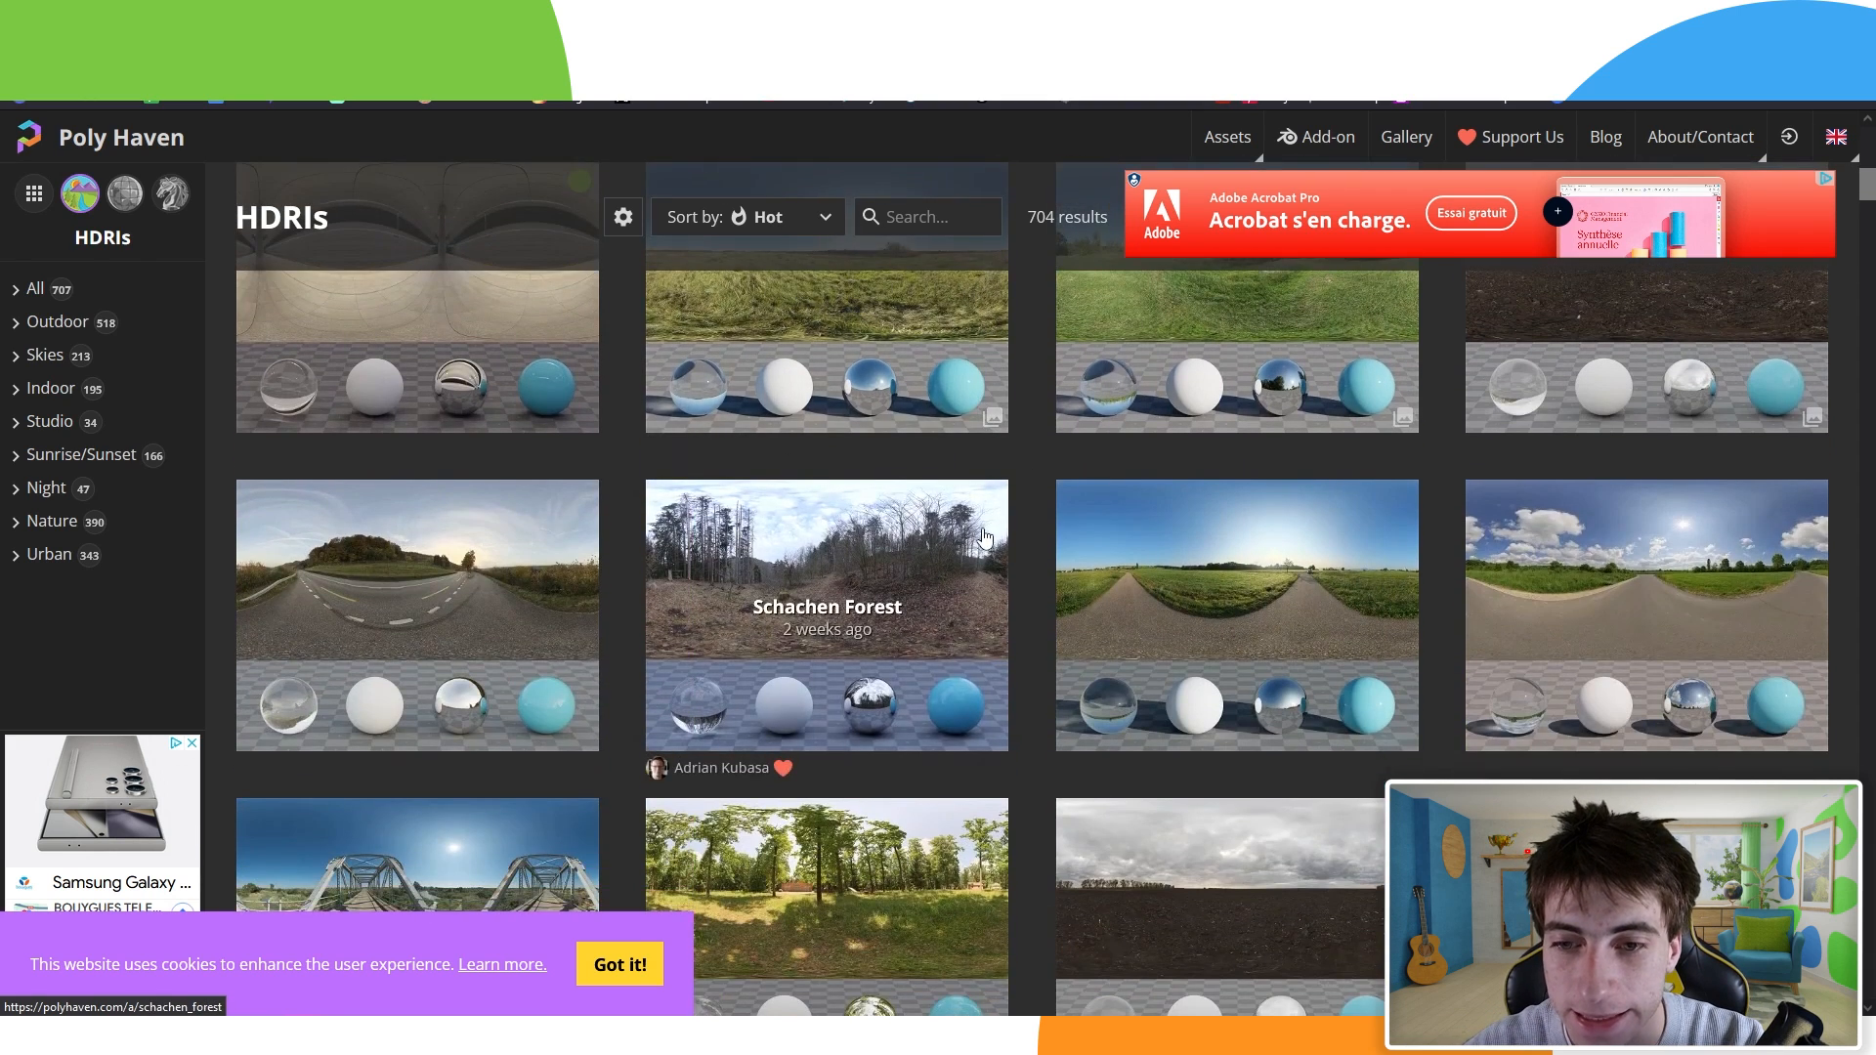
scroll(983, 540, "up", 3)
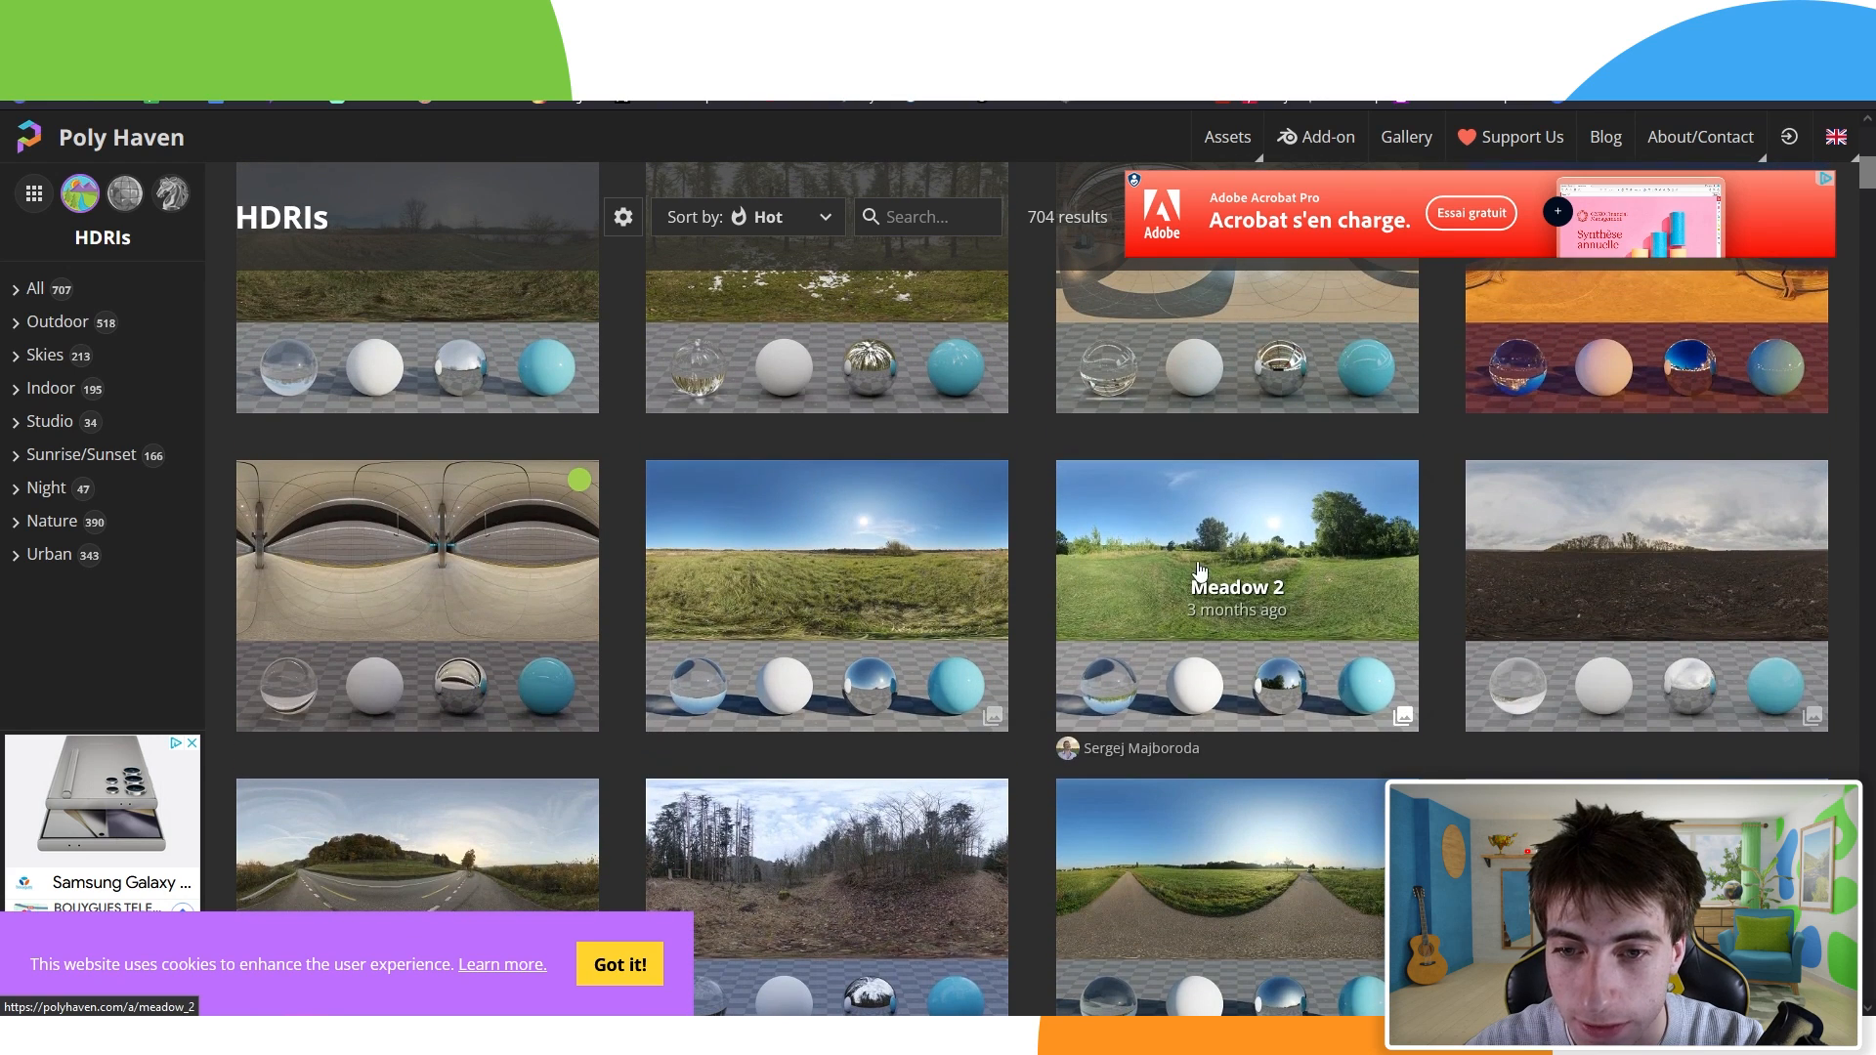
left_click(1236, 607)
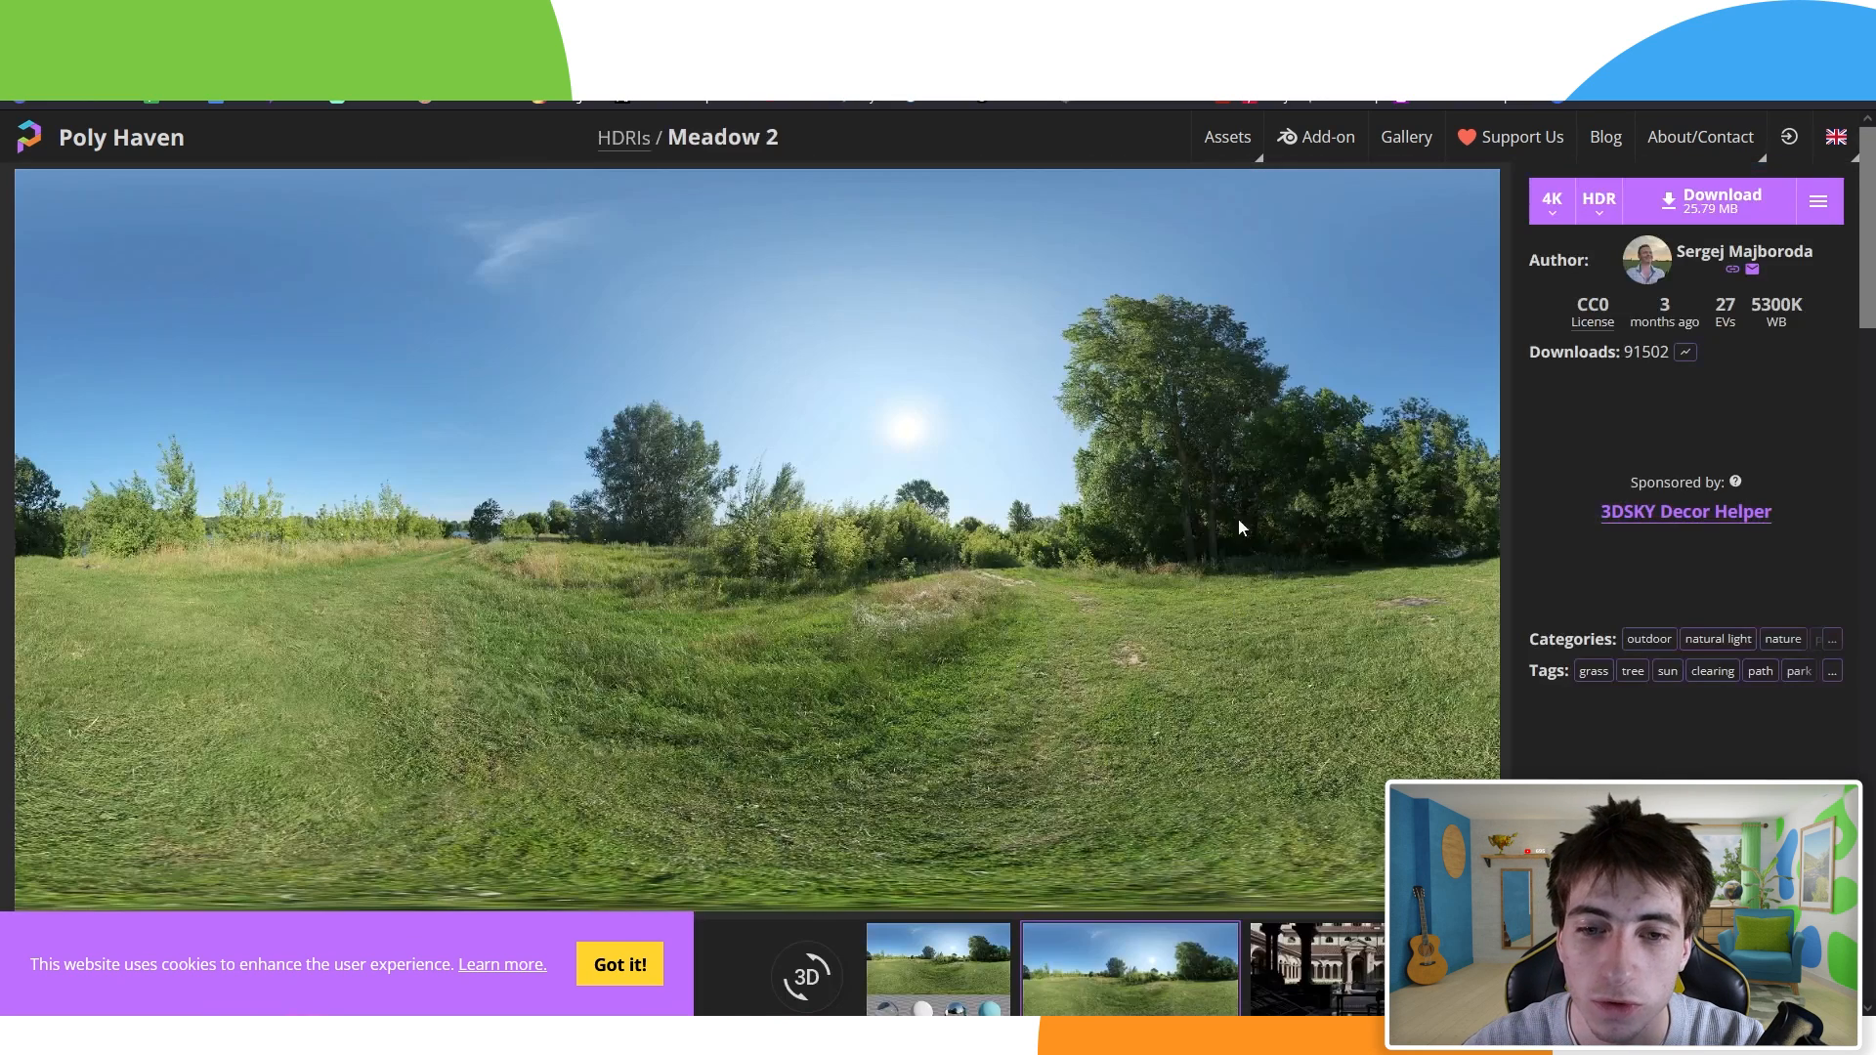
left_click(1711, 201)
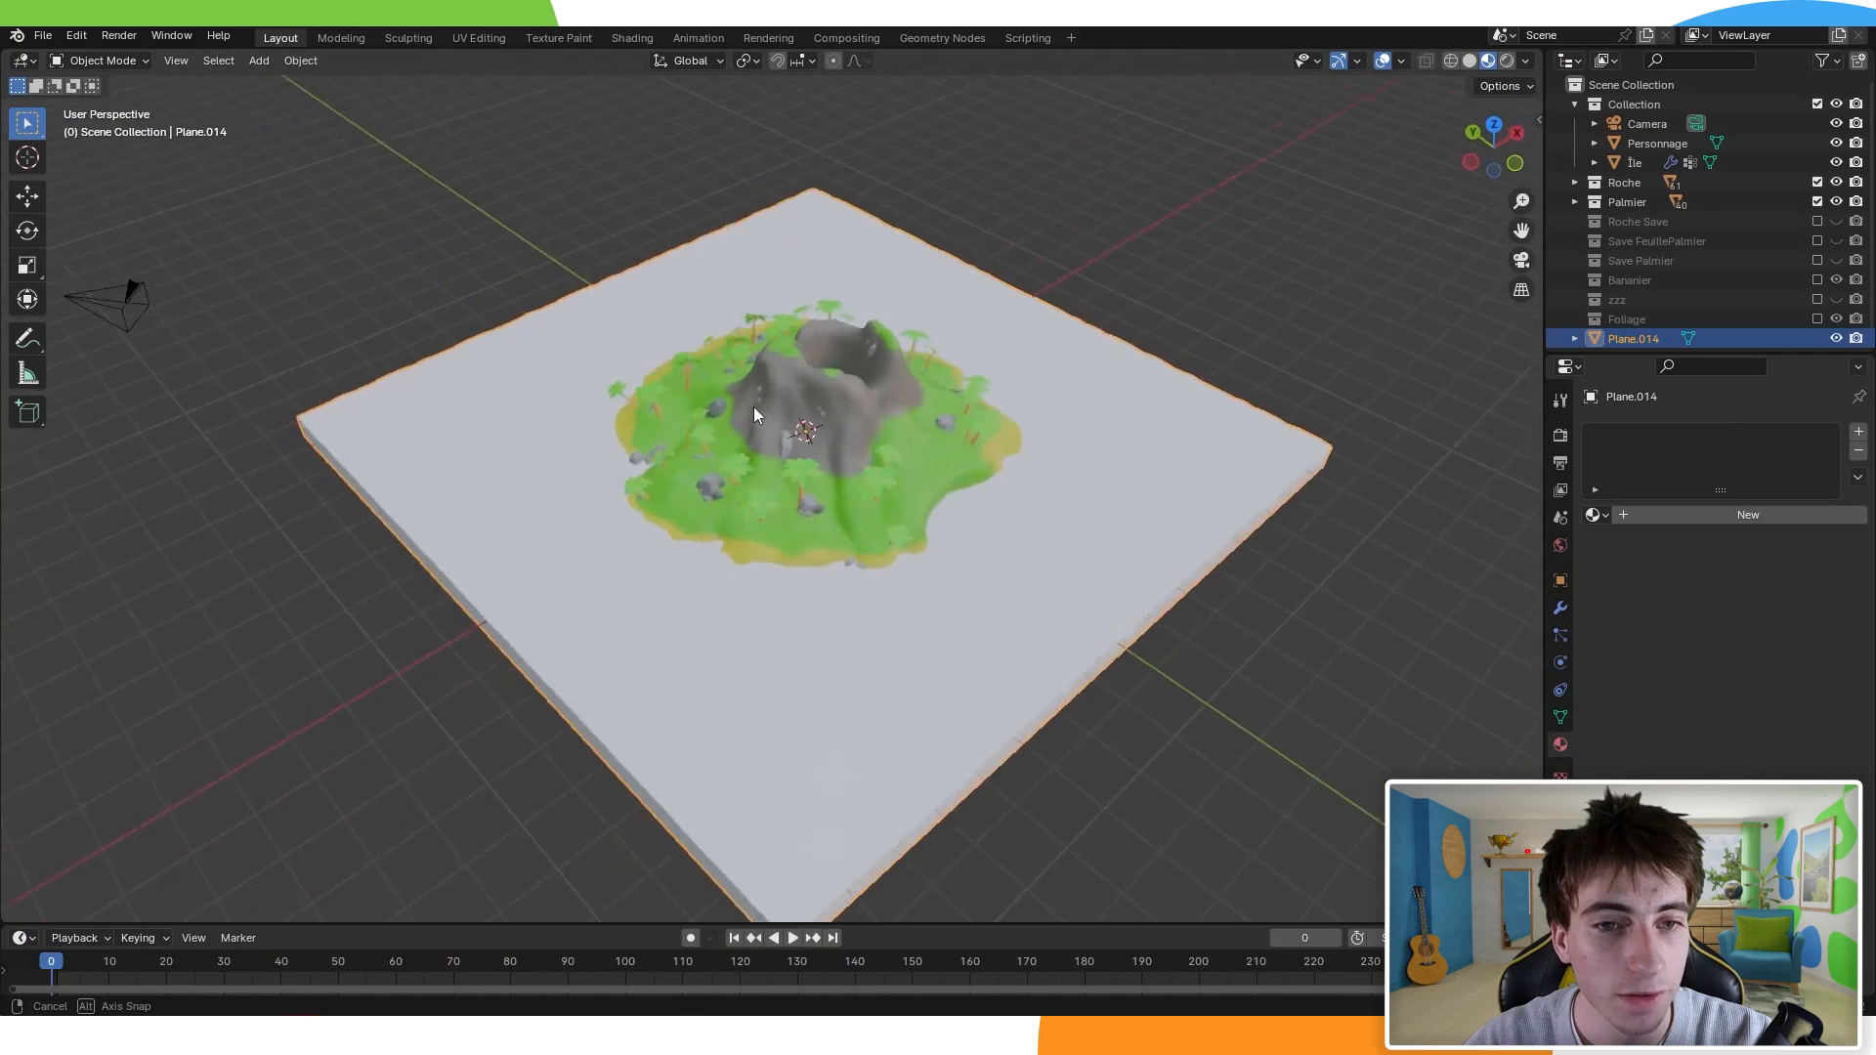
Step: Switch back to Blender, show the World shader nodes in the Shading workspace and set the viewport to rendered shading
scroll(753, 406, "down", 5)
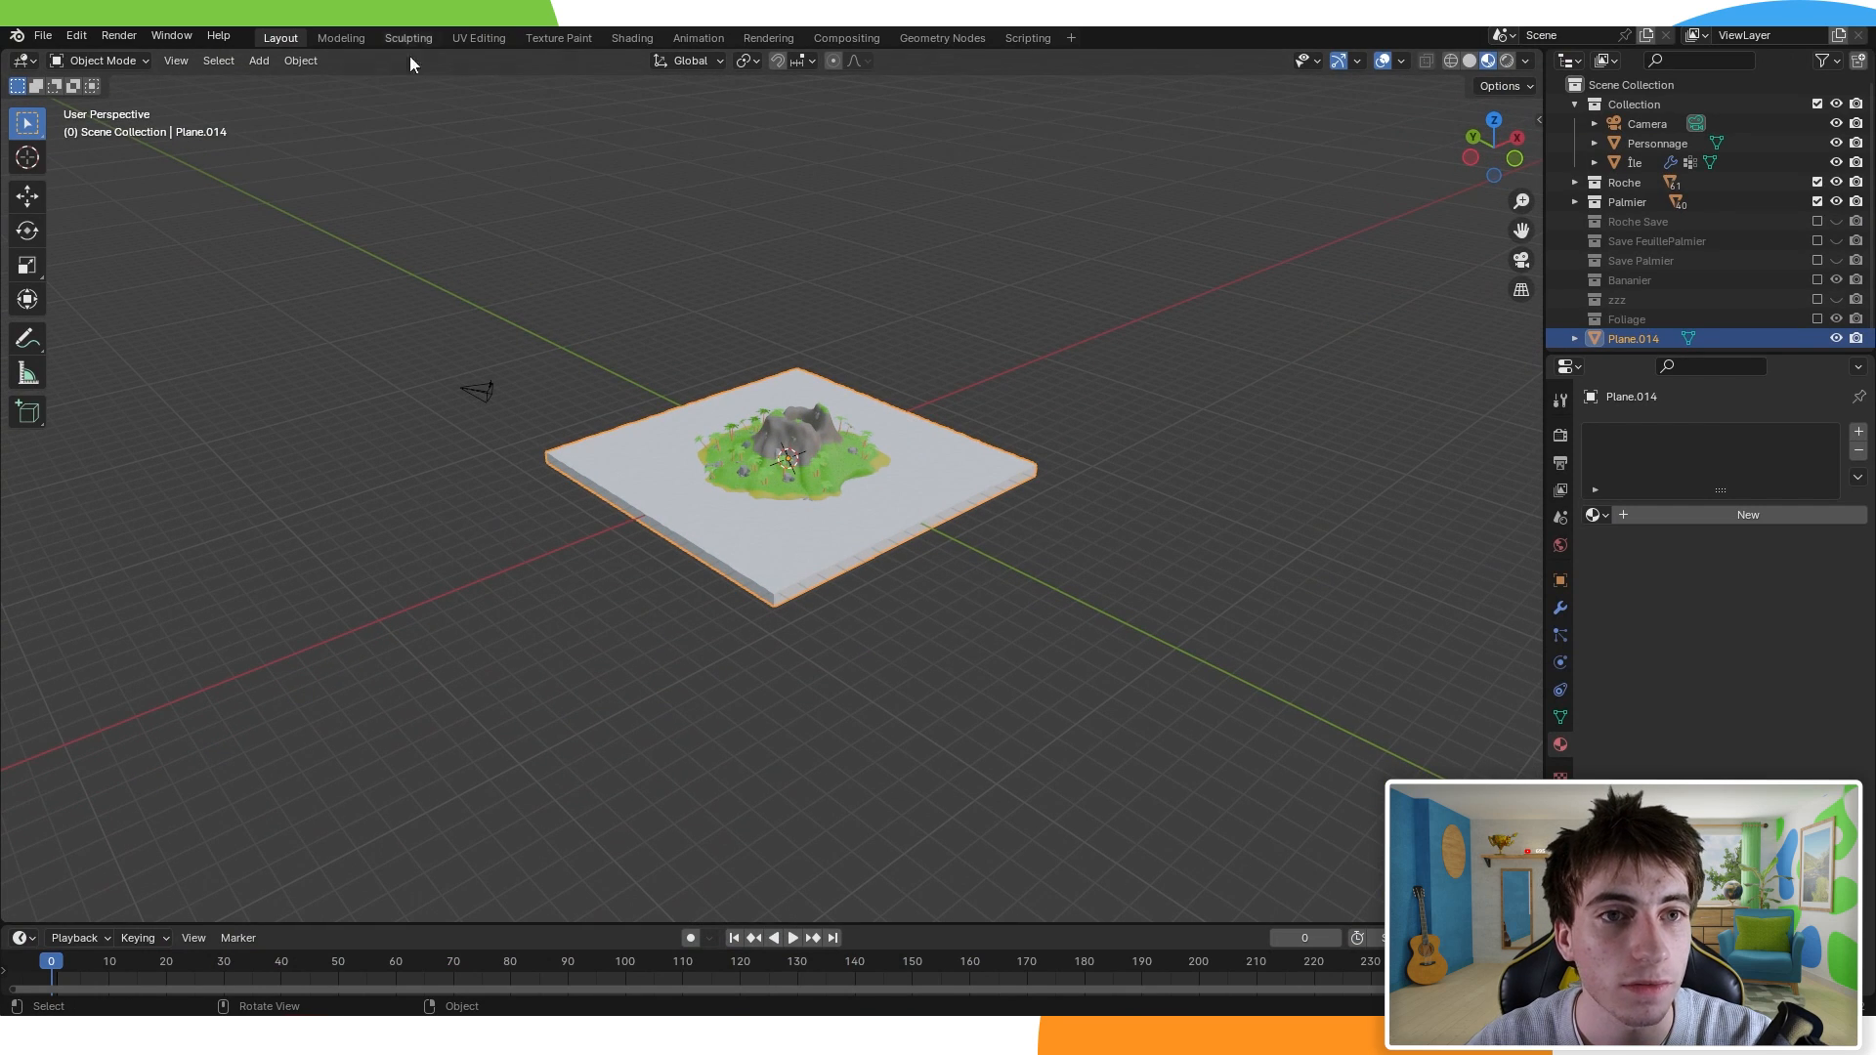
left_click(630, 37)
scroll(885, 366, "down", 4)
middle_click_drag(885, 368, 570, 522)
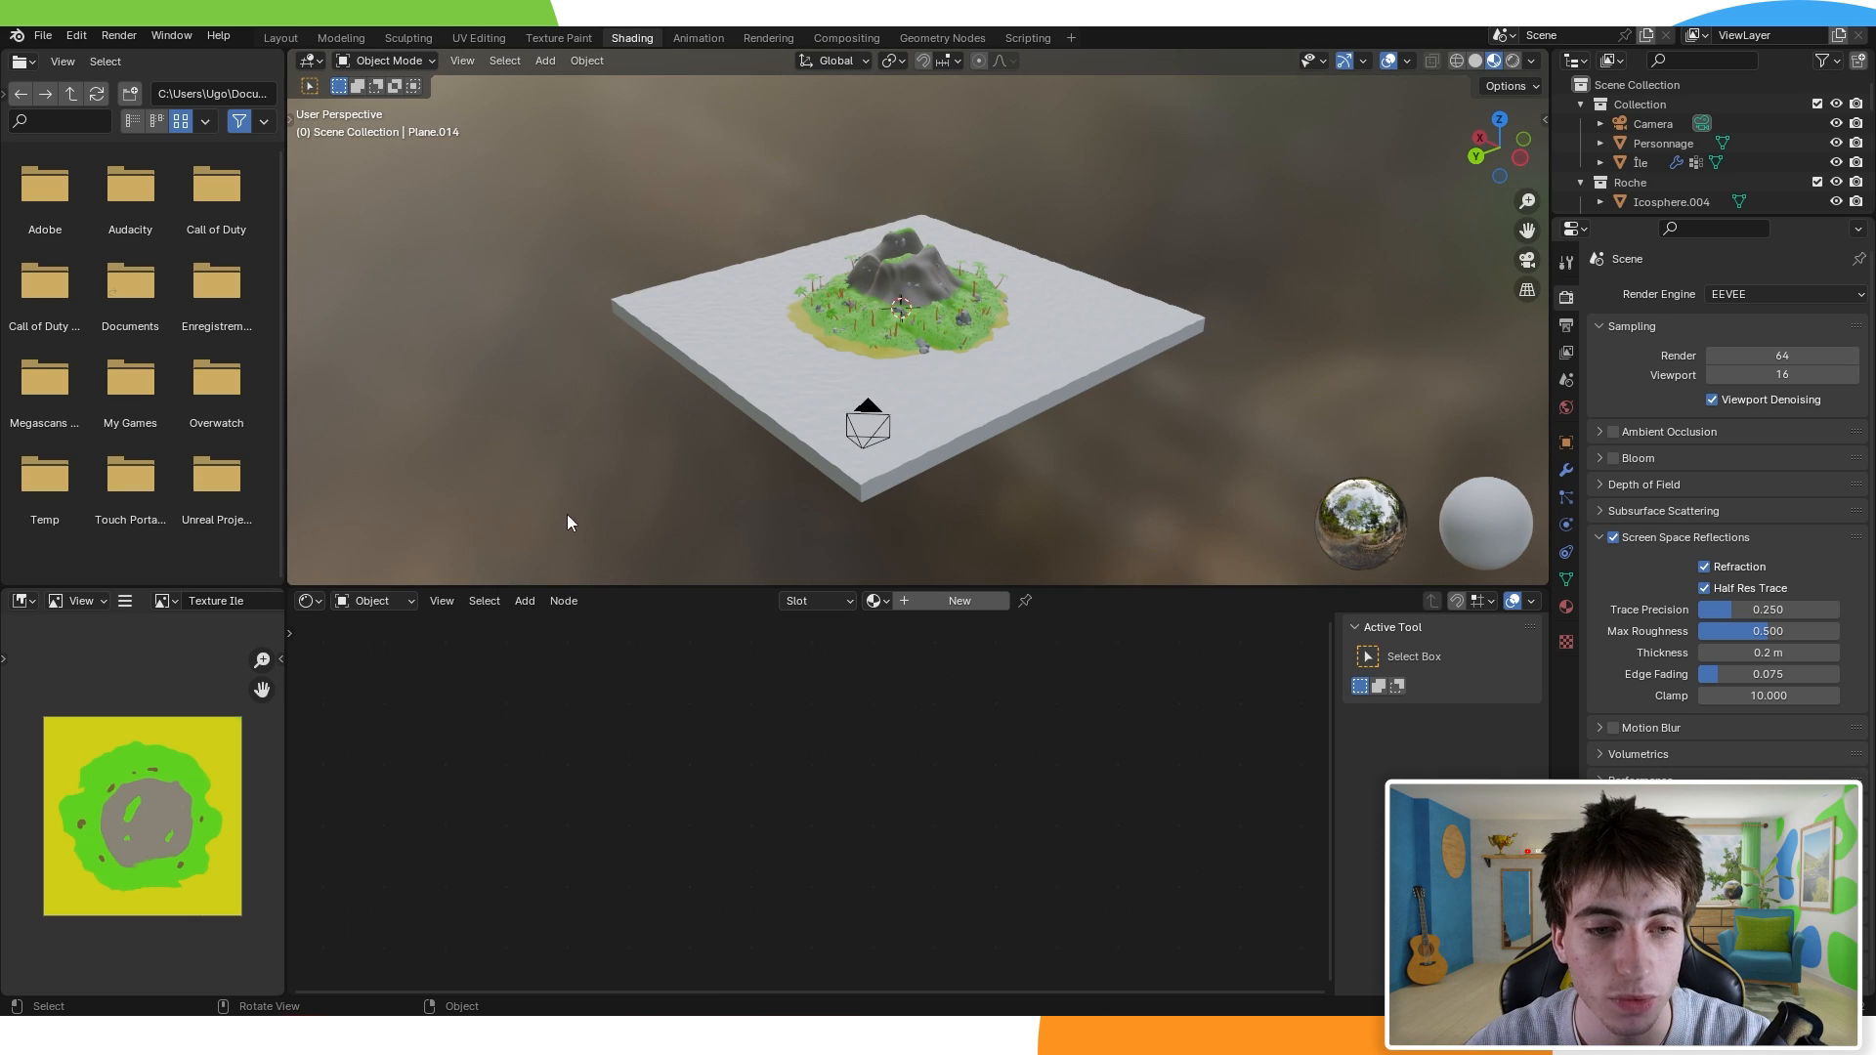
left_click(385, 605)
left_click(393, 674)
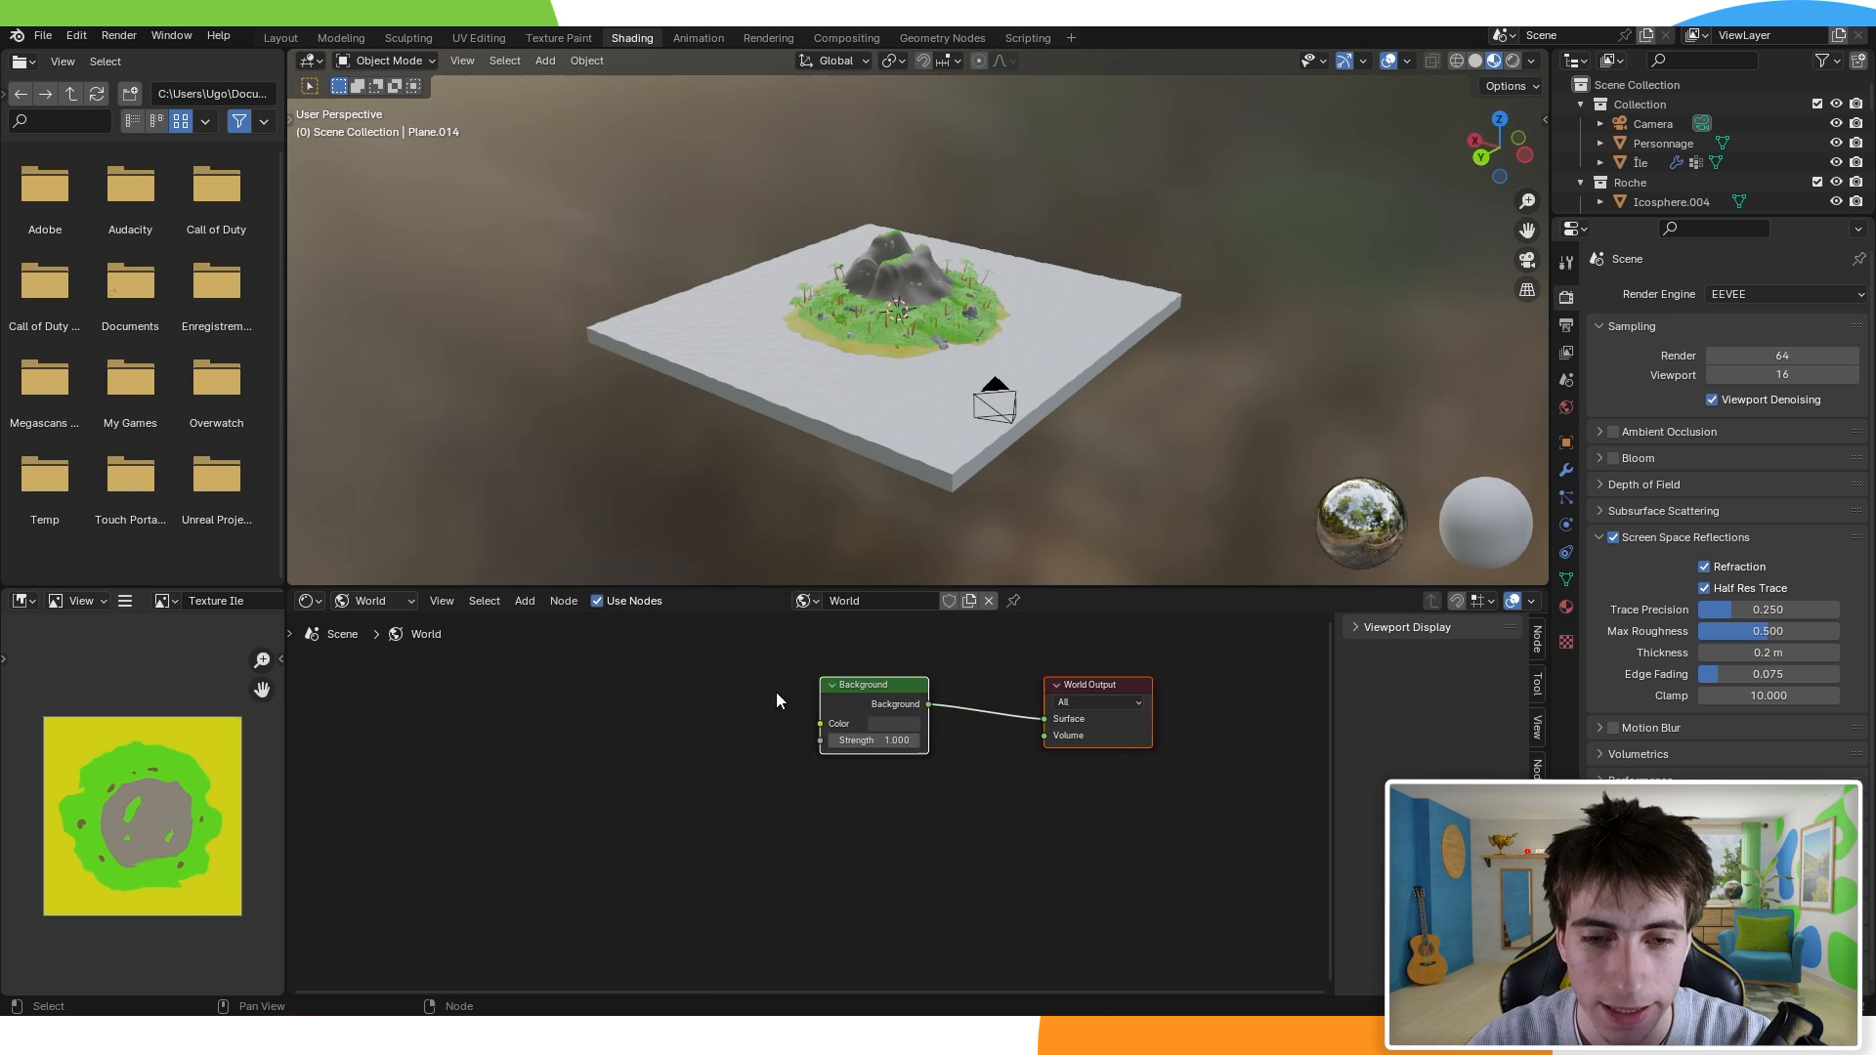
left_click(1512, 60)
mouse_move(1087, 285)
middle_mouse_down()
mouse_move(1153, 225)
mouse_move(1119, 258)
middle_mouse_up()
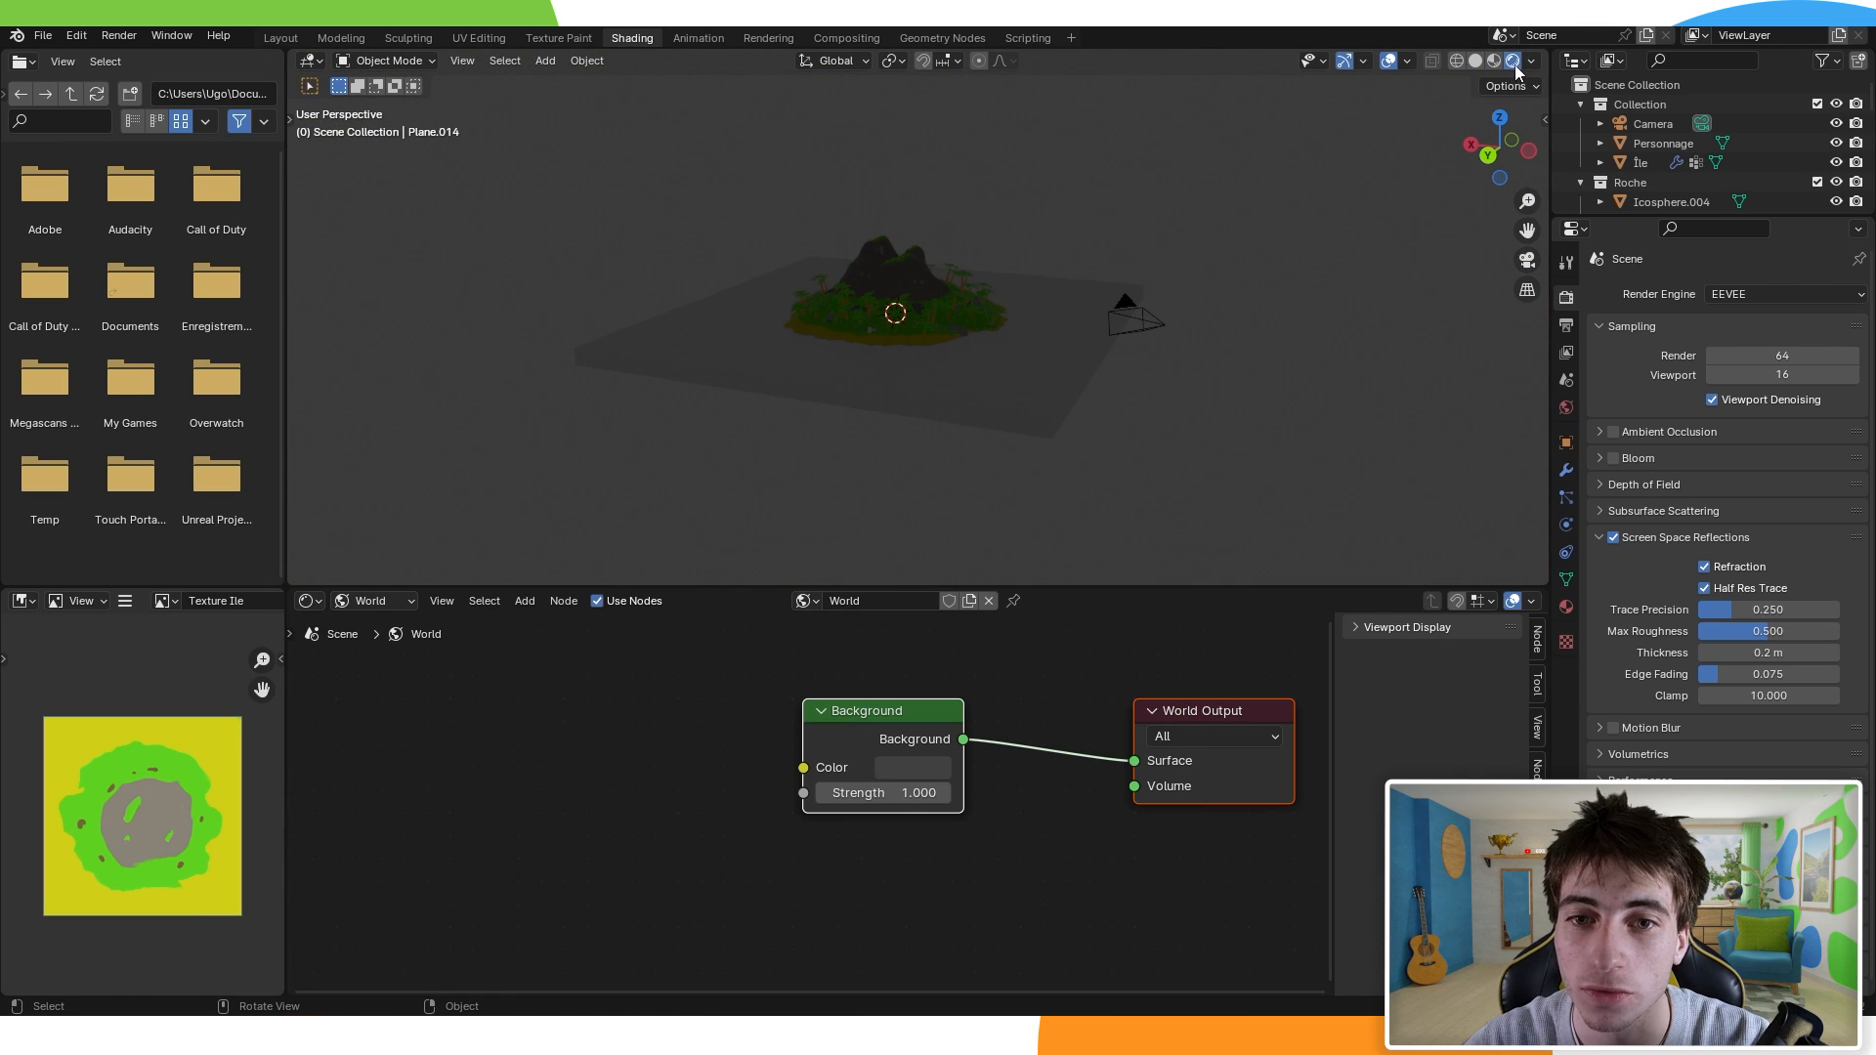
left_click_drag(1500, 151, 791, 225)
Step: Add an Environment Texture node connected to the Color input of the world's Background node
left_click_drag(837, 719, 872, 727)
middle_click_drag(871, 728, 960, 733)
scroll(979, 815, "down", 1)
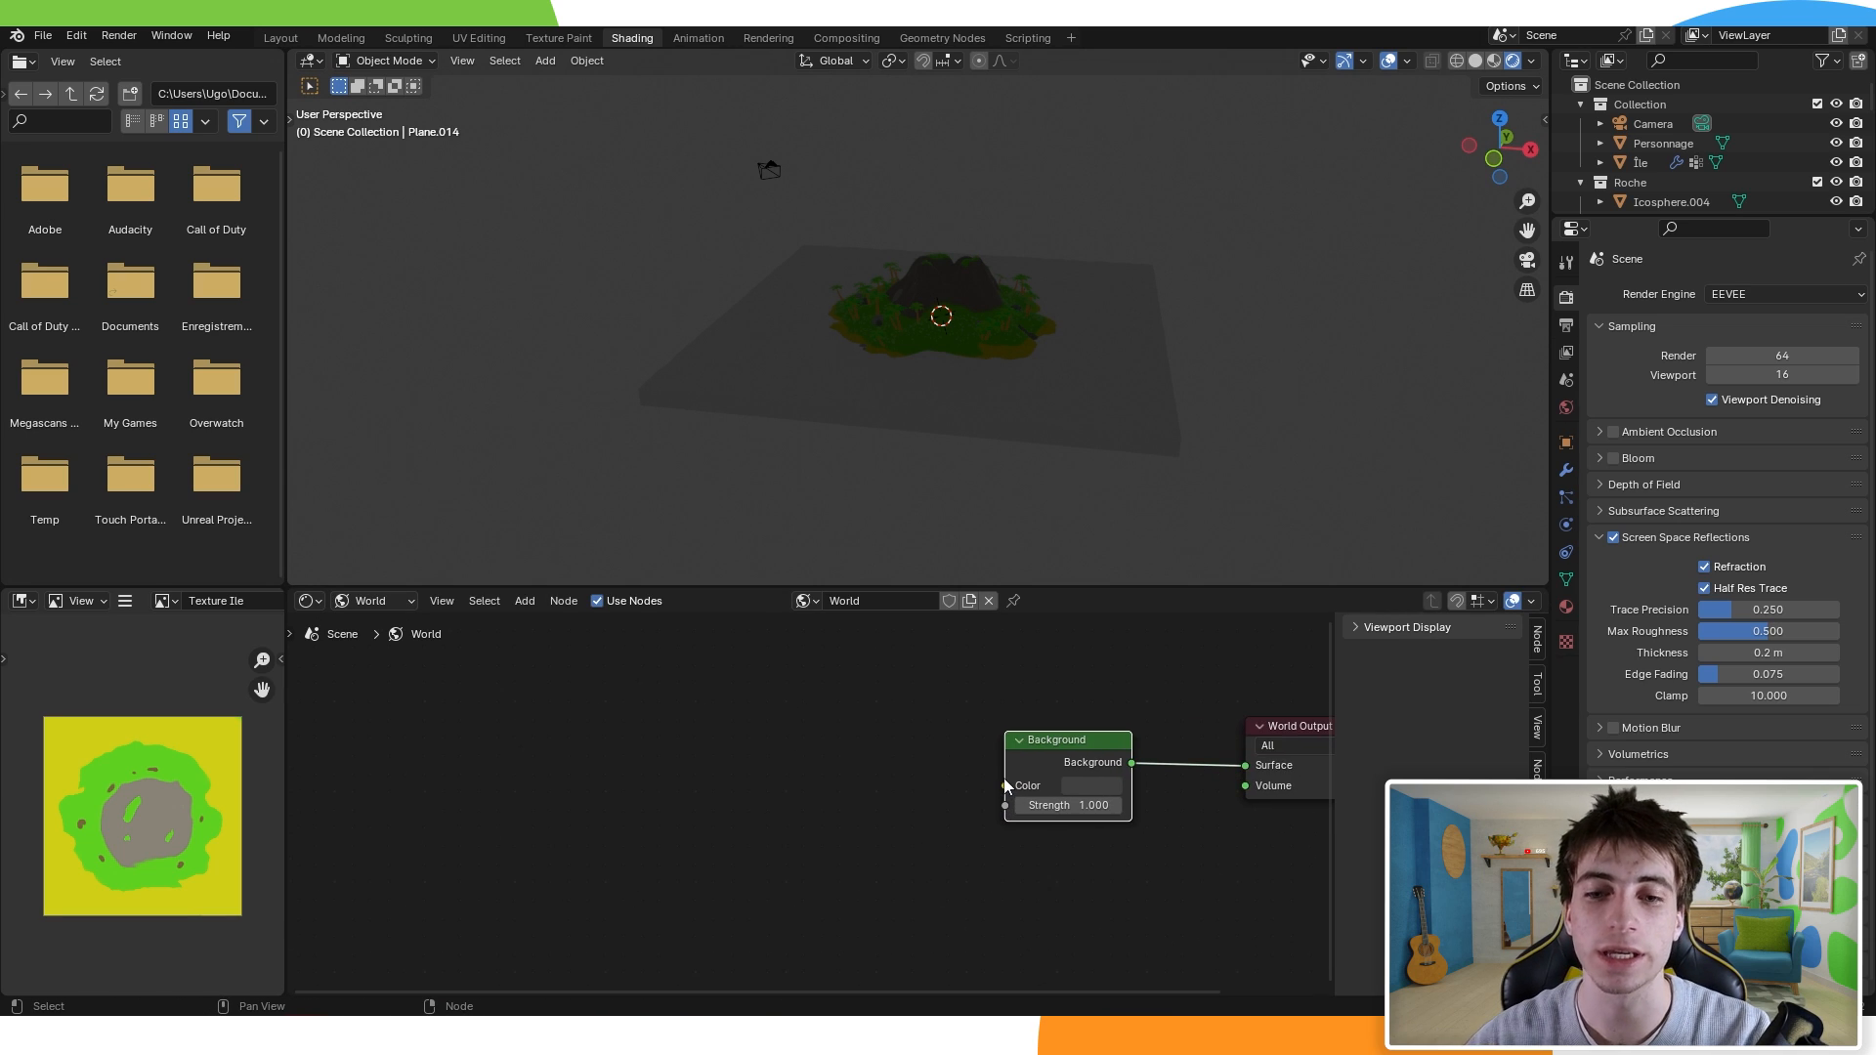
left_click_drag(1005, 785, 852, 777)
type("envir")
key("Return")
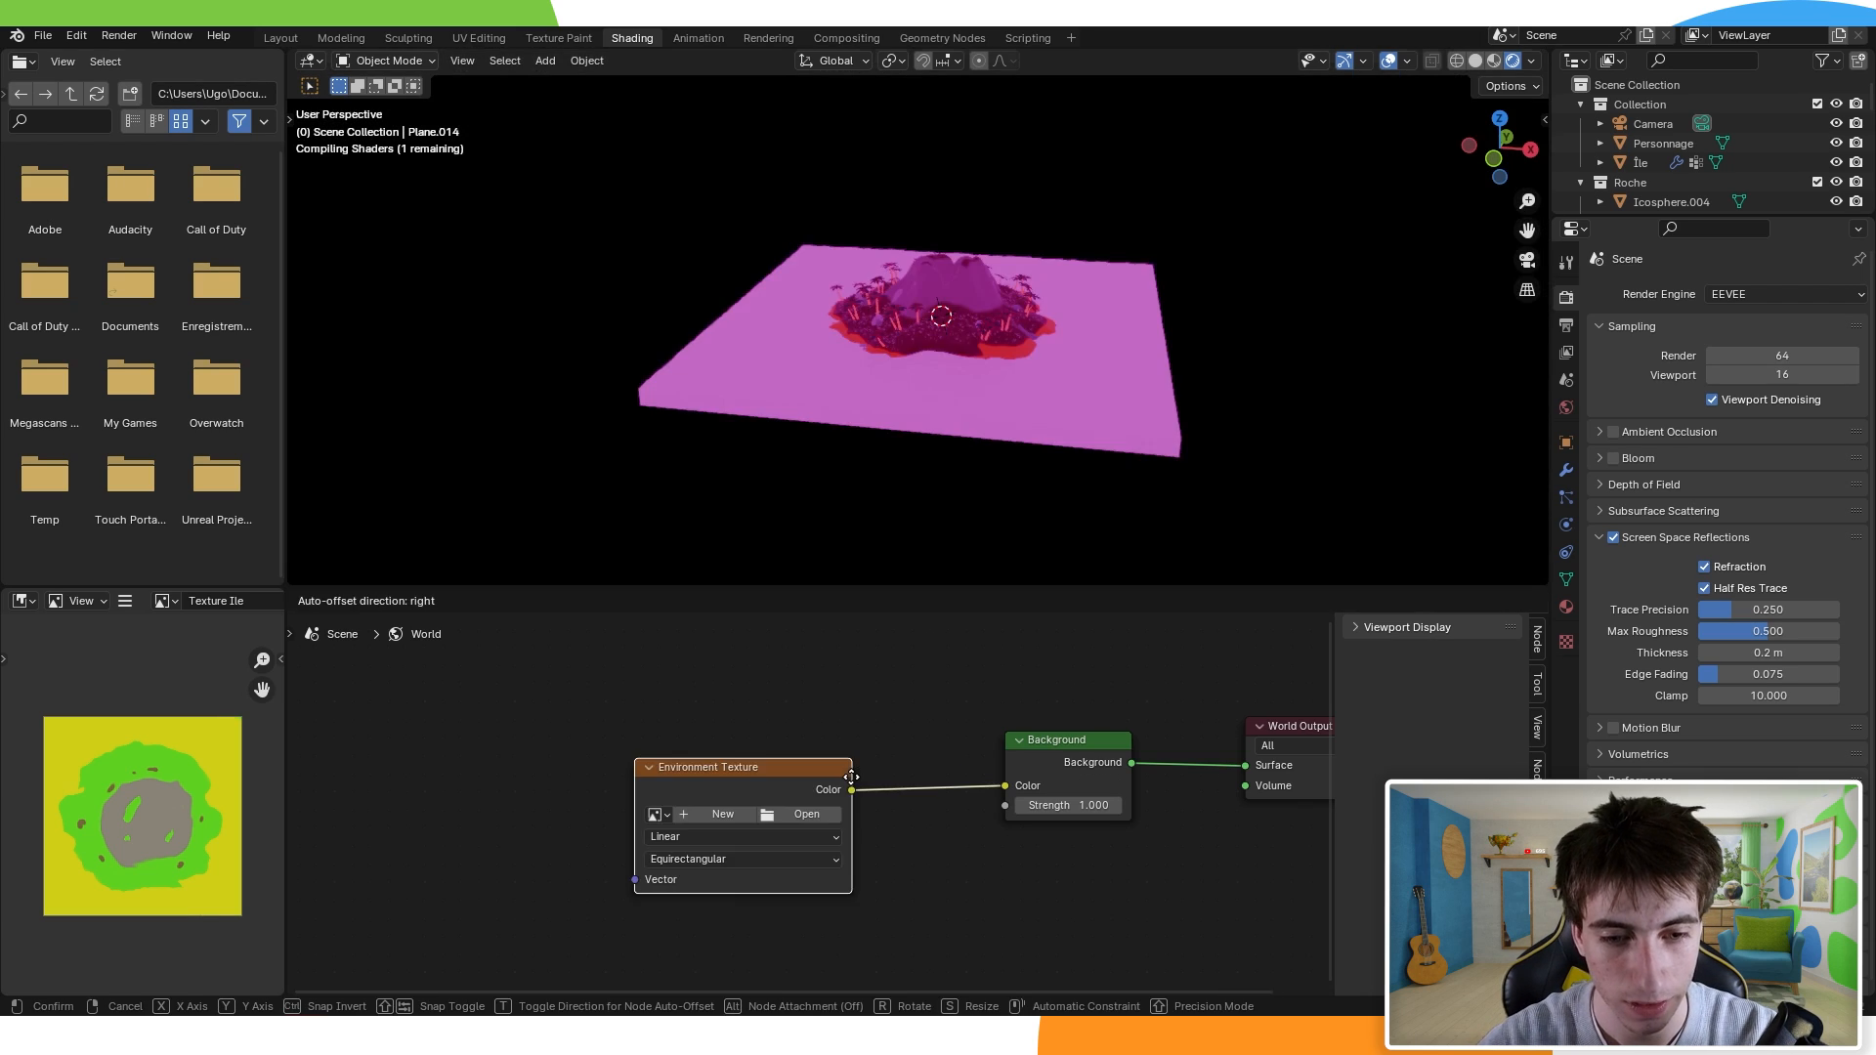
left_click(836, 769)
middle_click_drag(749, 723, 770, 720)
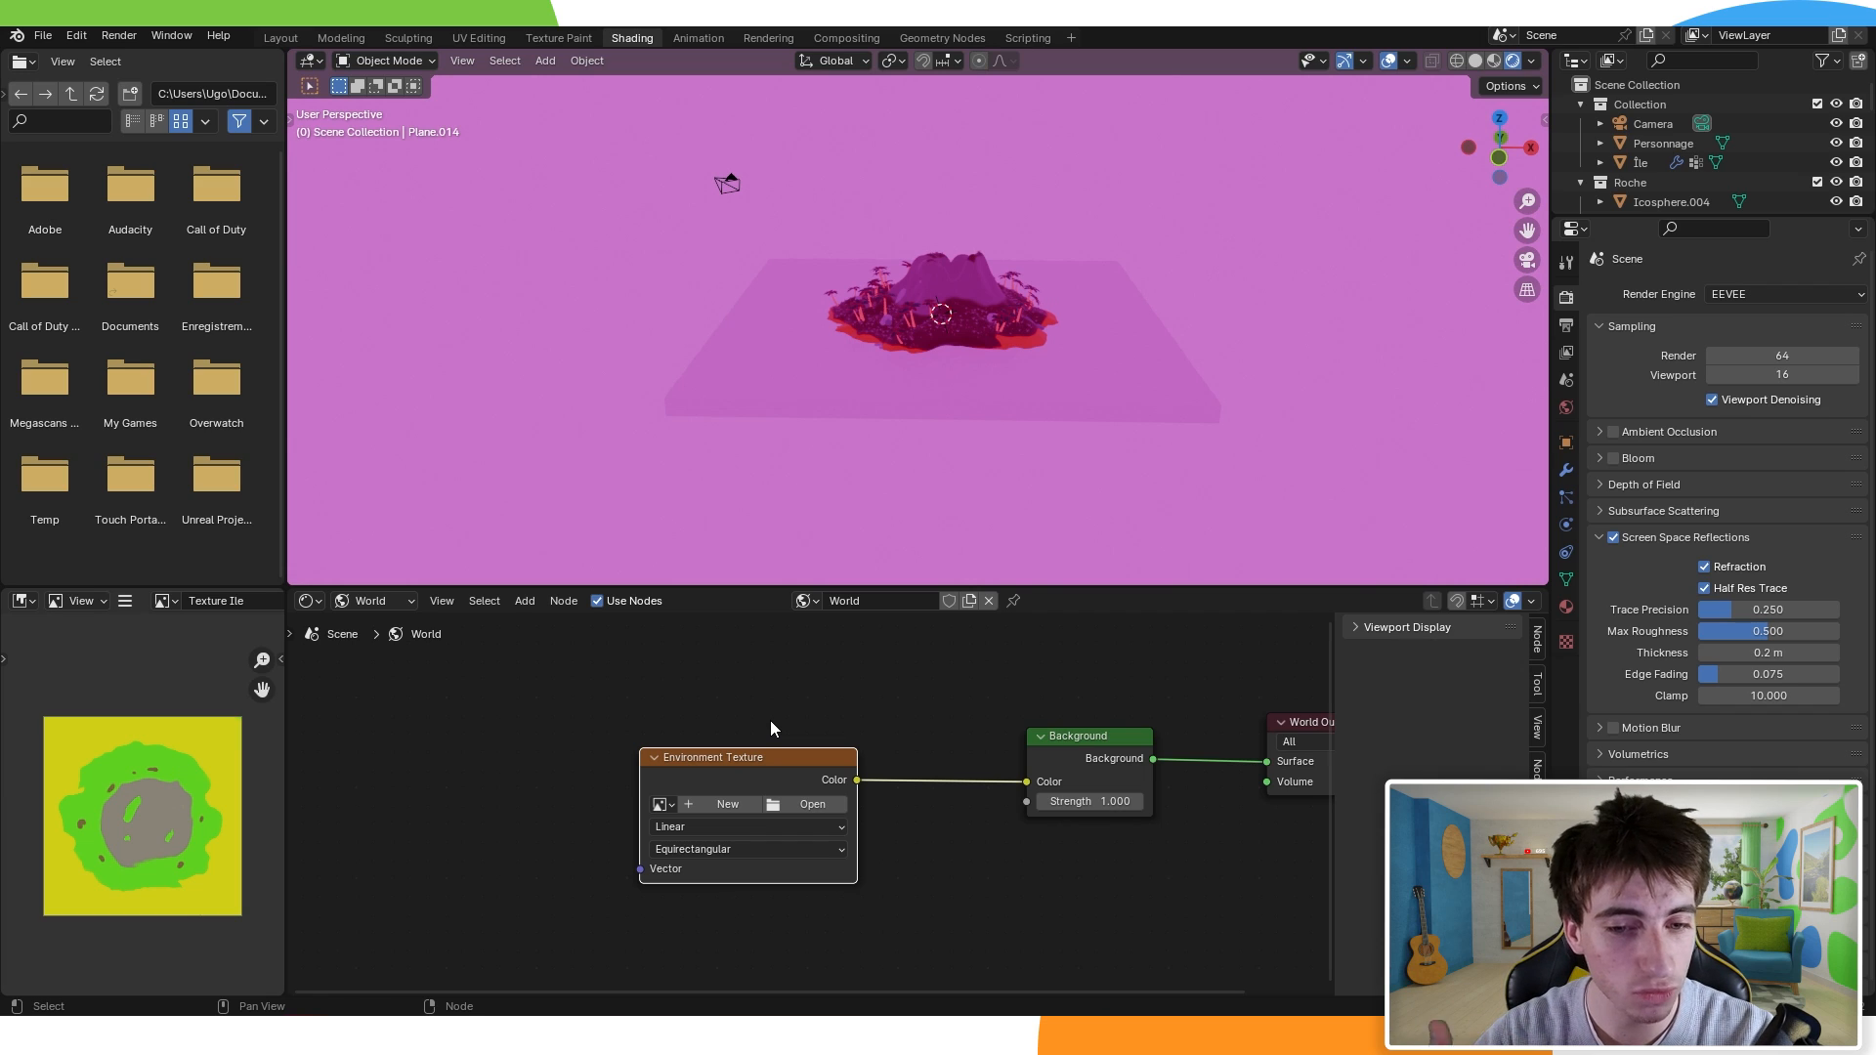
Step: Load meadow_2_4k.hdr into the Environment Texture node and check the new lighting around the island
middle_click_drag(916, 414, 822, 771)
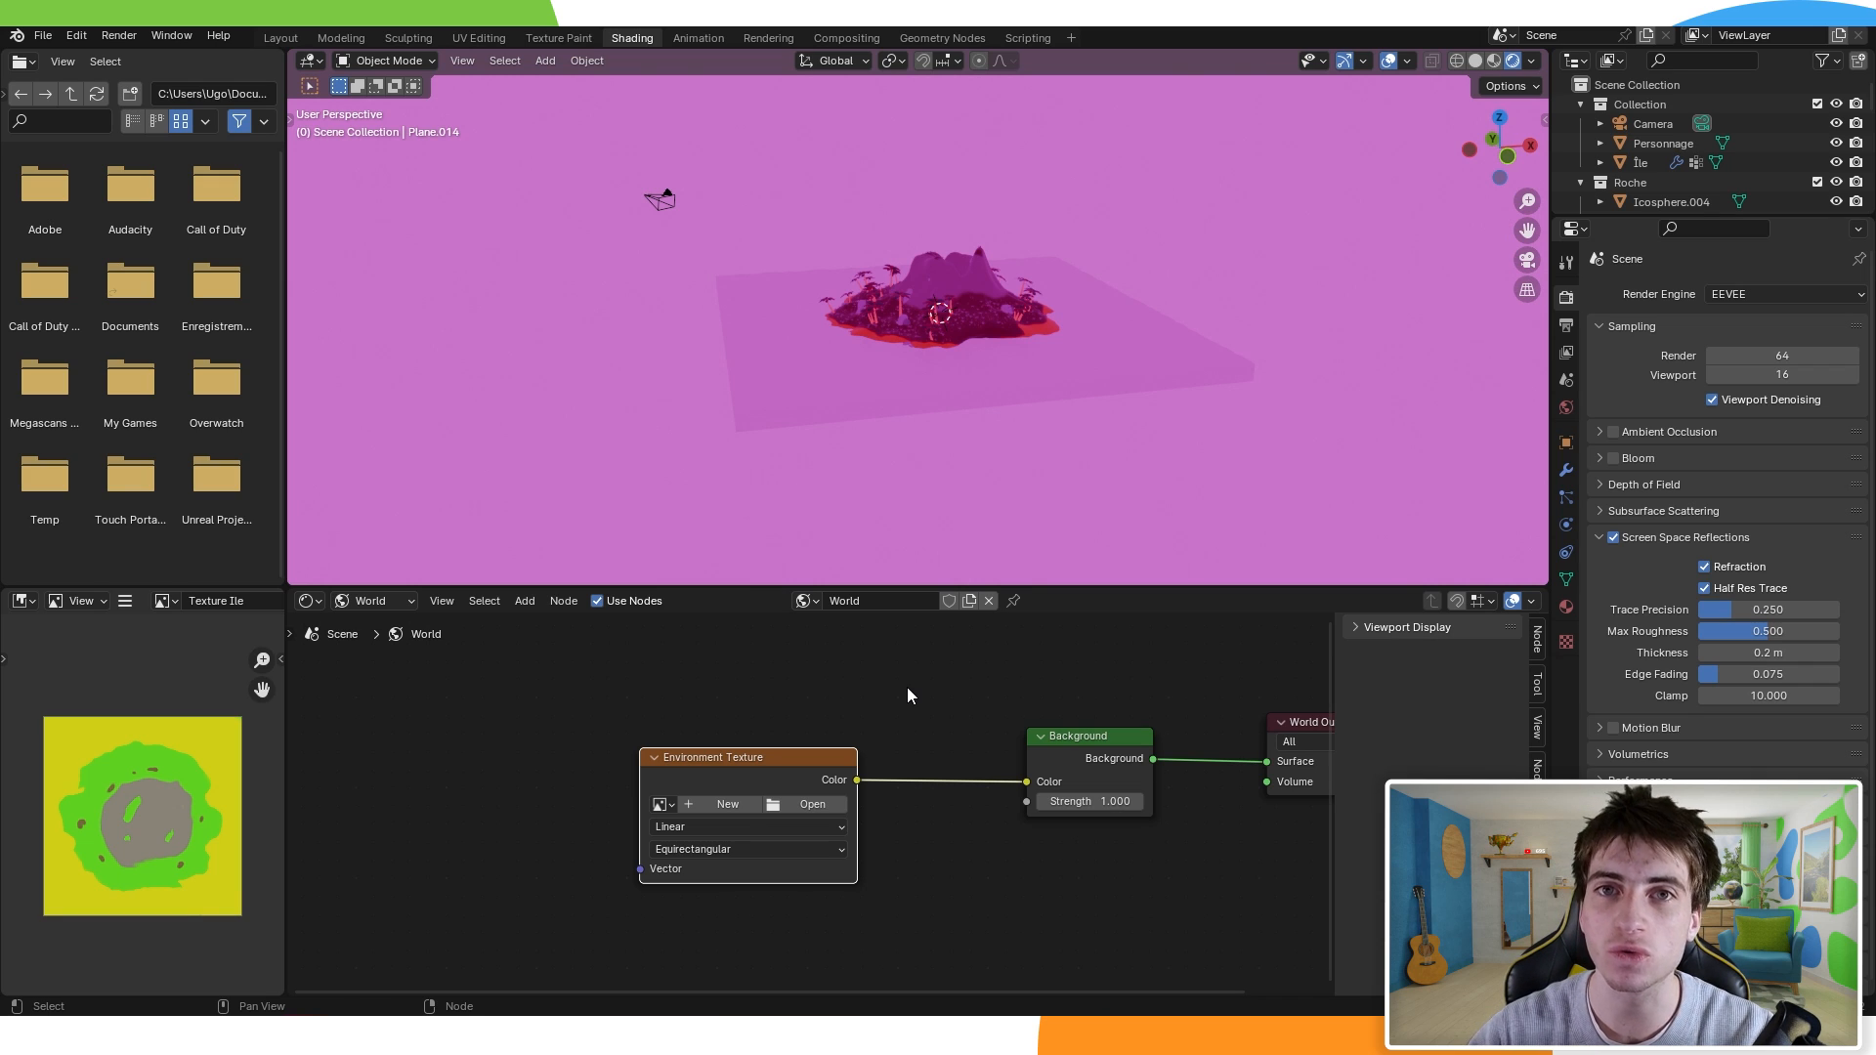
left_click(813, 813)
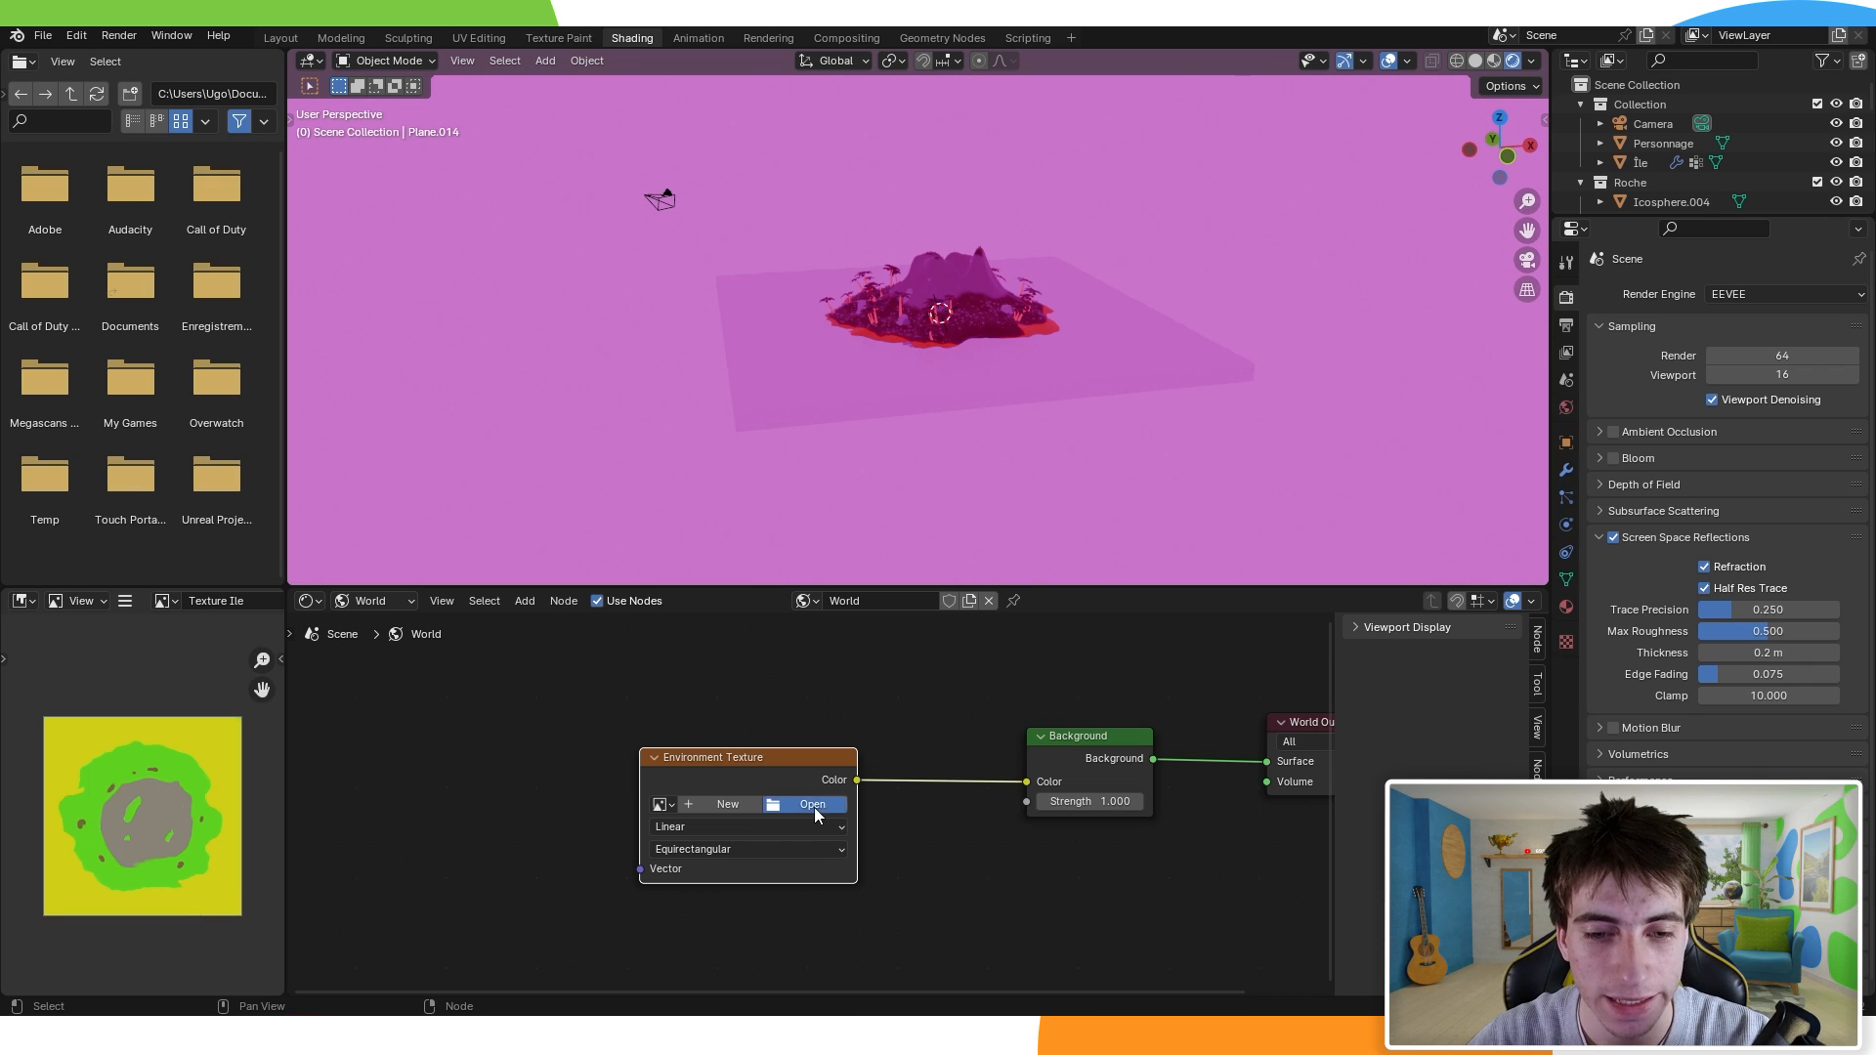
double_click(810, 347)
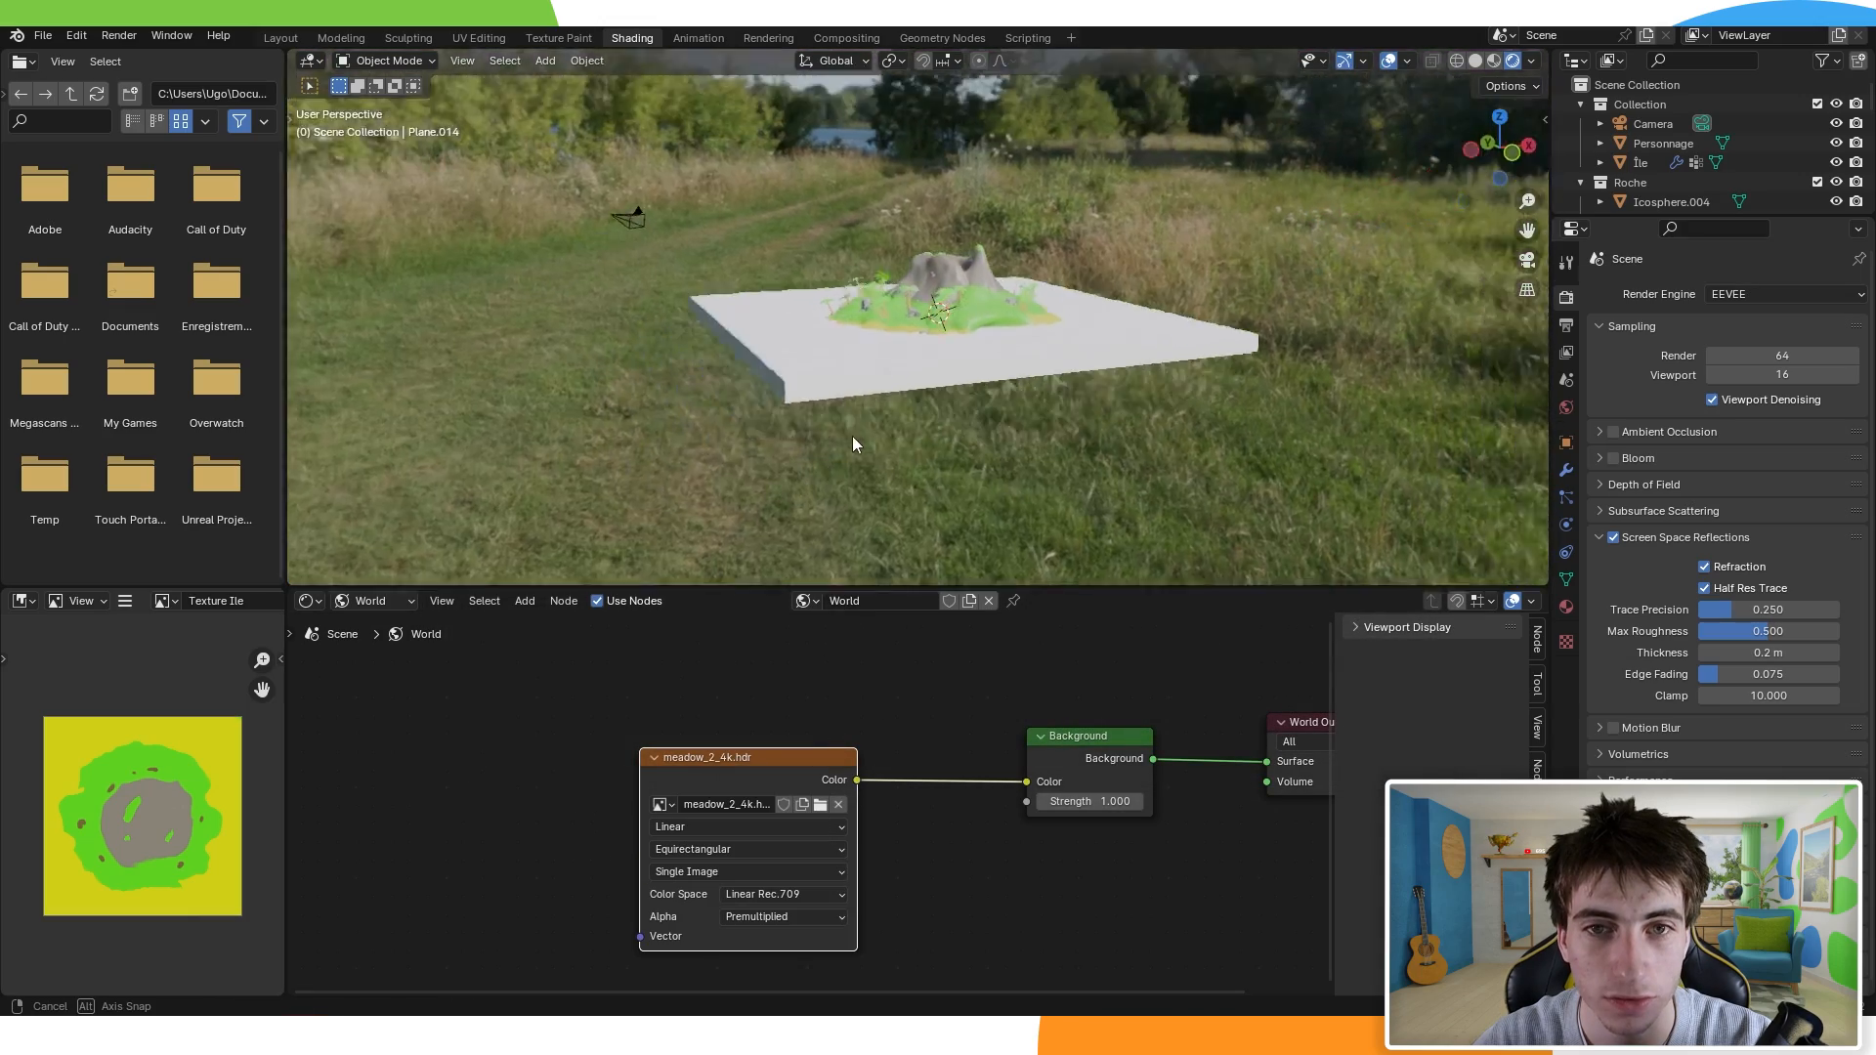
middle_click_drag(852, 436, 872, 334)
scroll(871, 334, "up", 5)
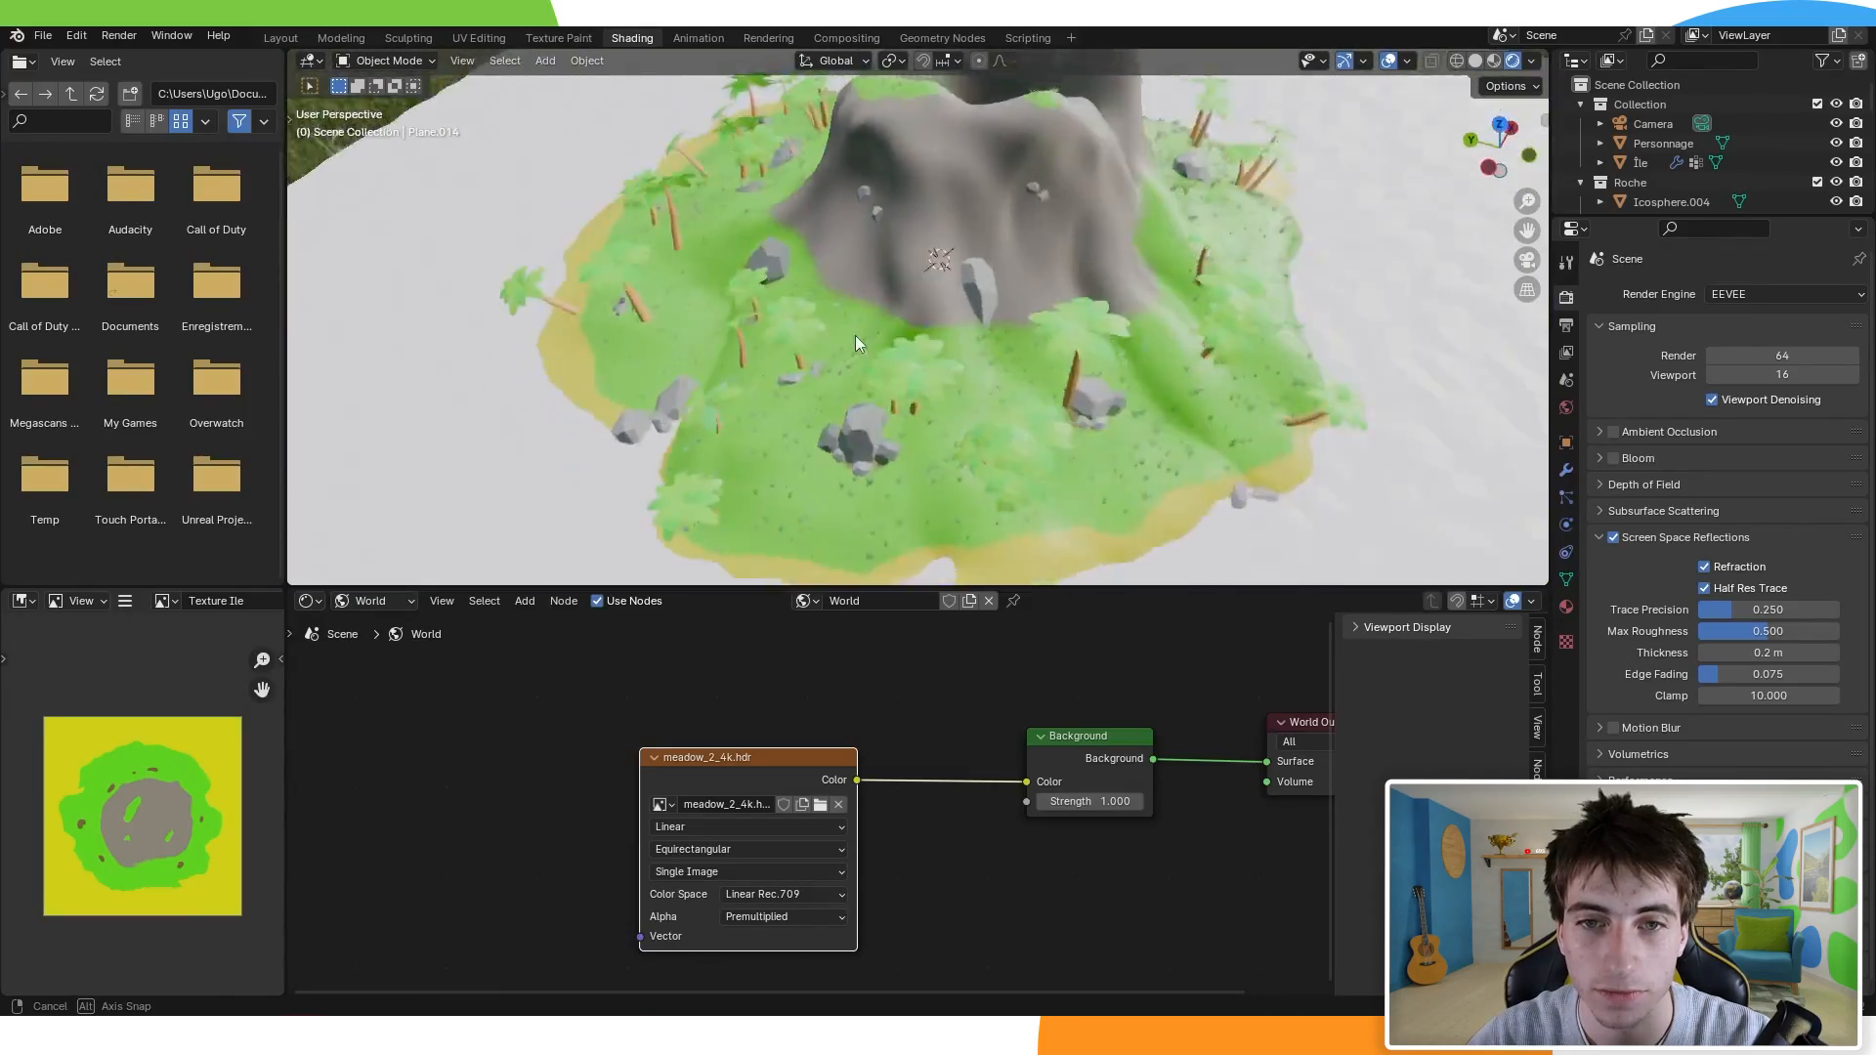
scroll(559, 301, "down", 4)
middle_click_drag(670, 277, 977, 411)
Step: Return the shader editor to Object nodes and create a new material named Mer on the ocean slab
middle_click_drag(576, 680, 731, 631)
left_click(353, 600)
left_click(410, 648)
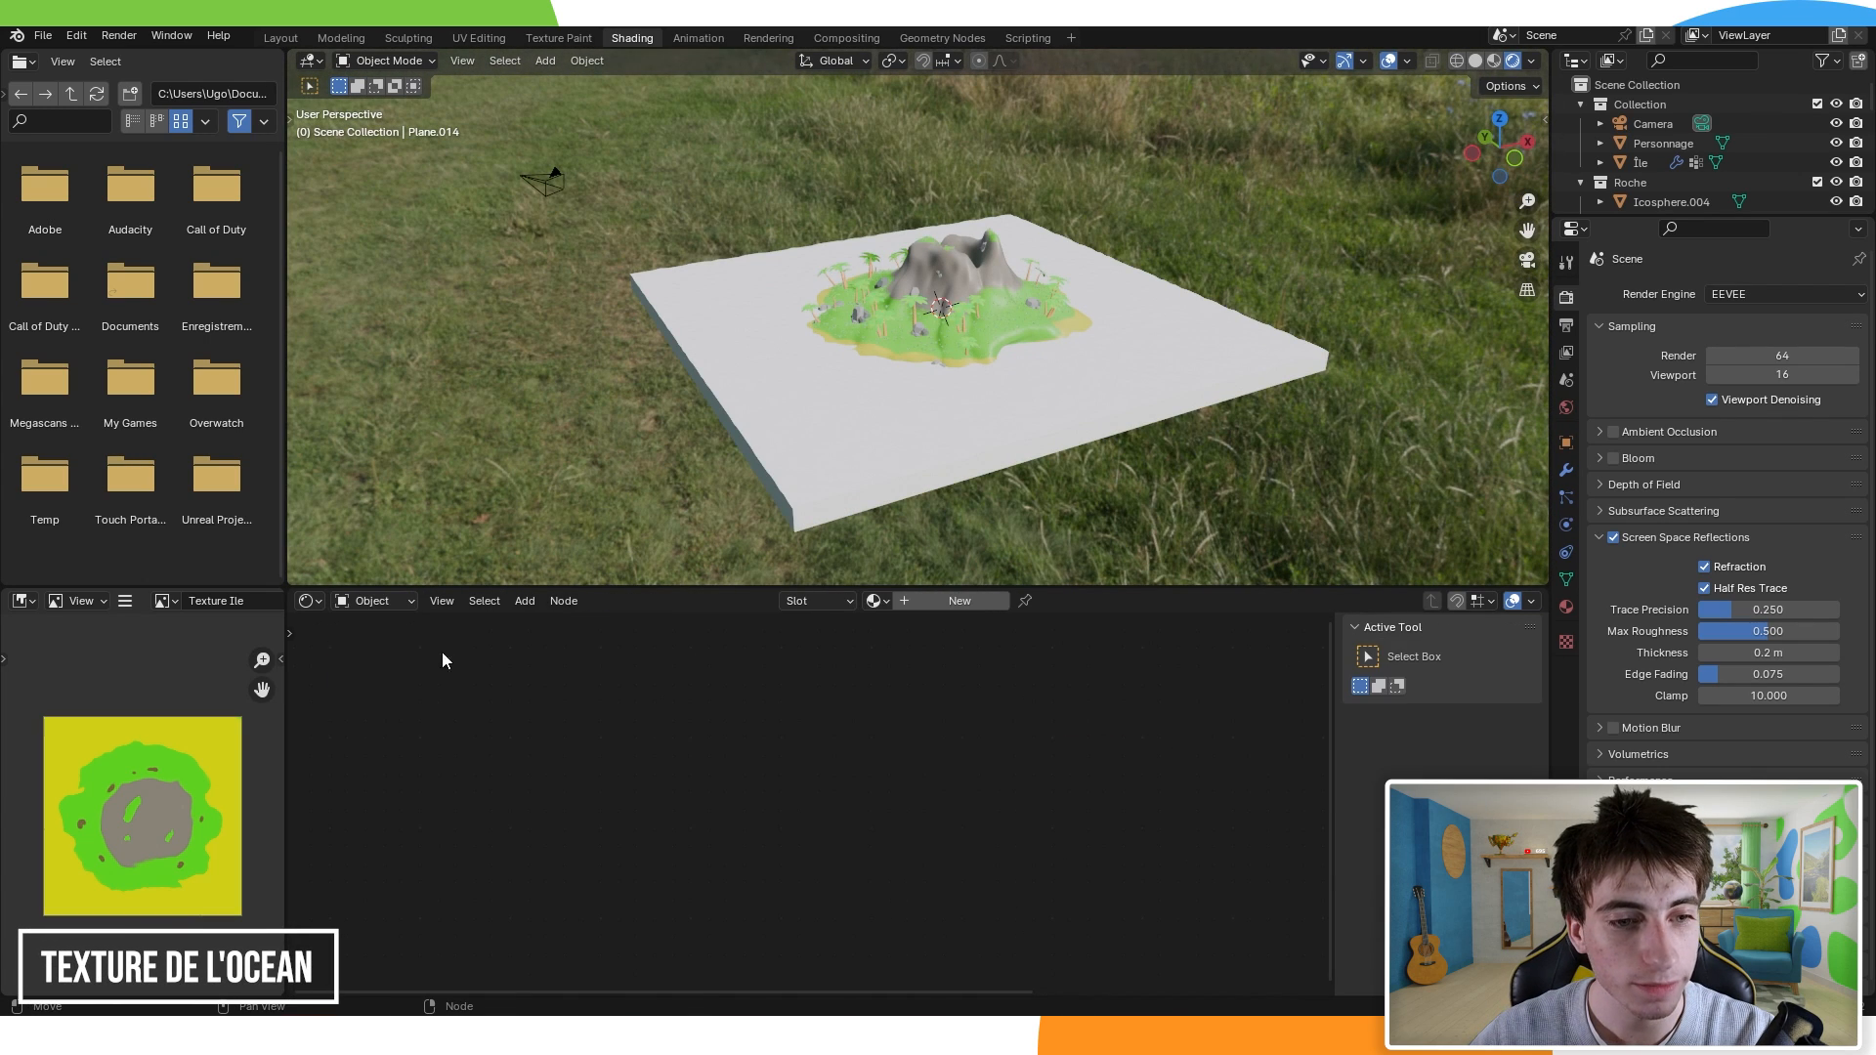
left_click(856, 459)
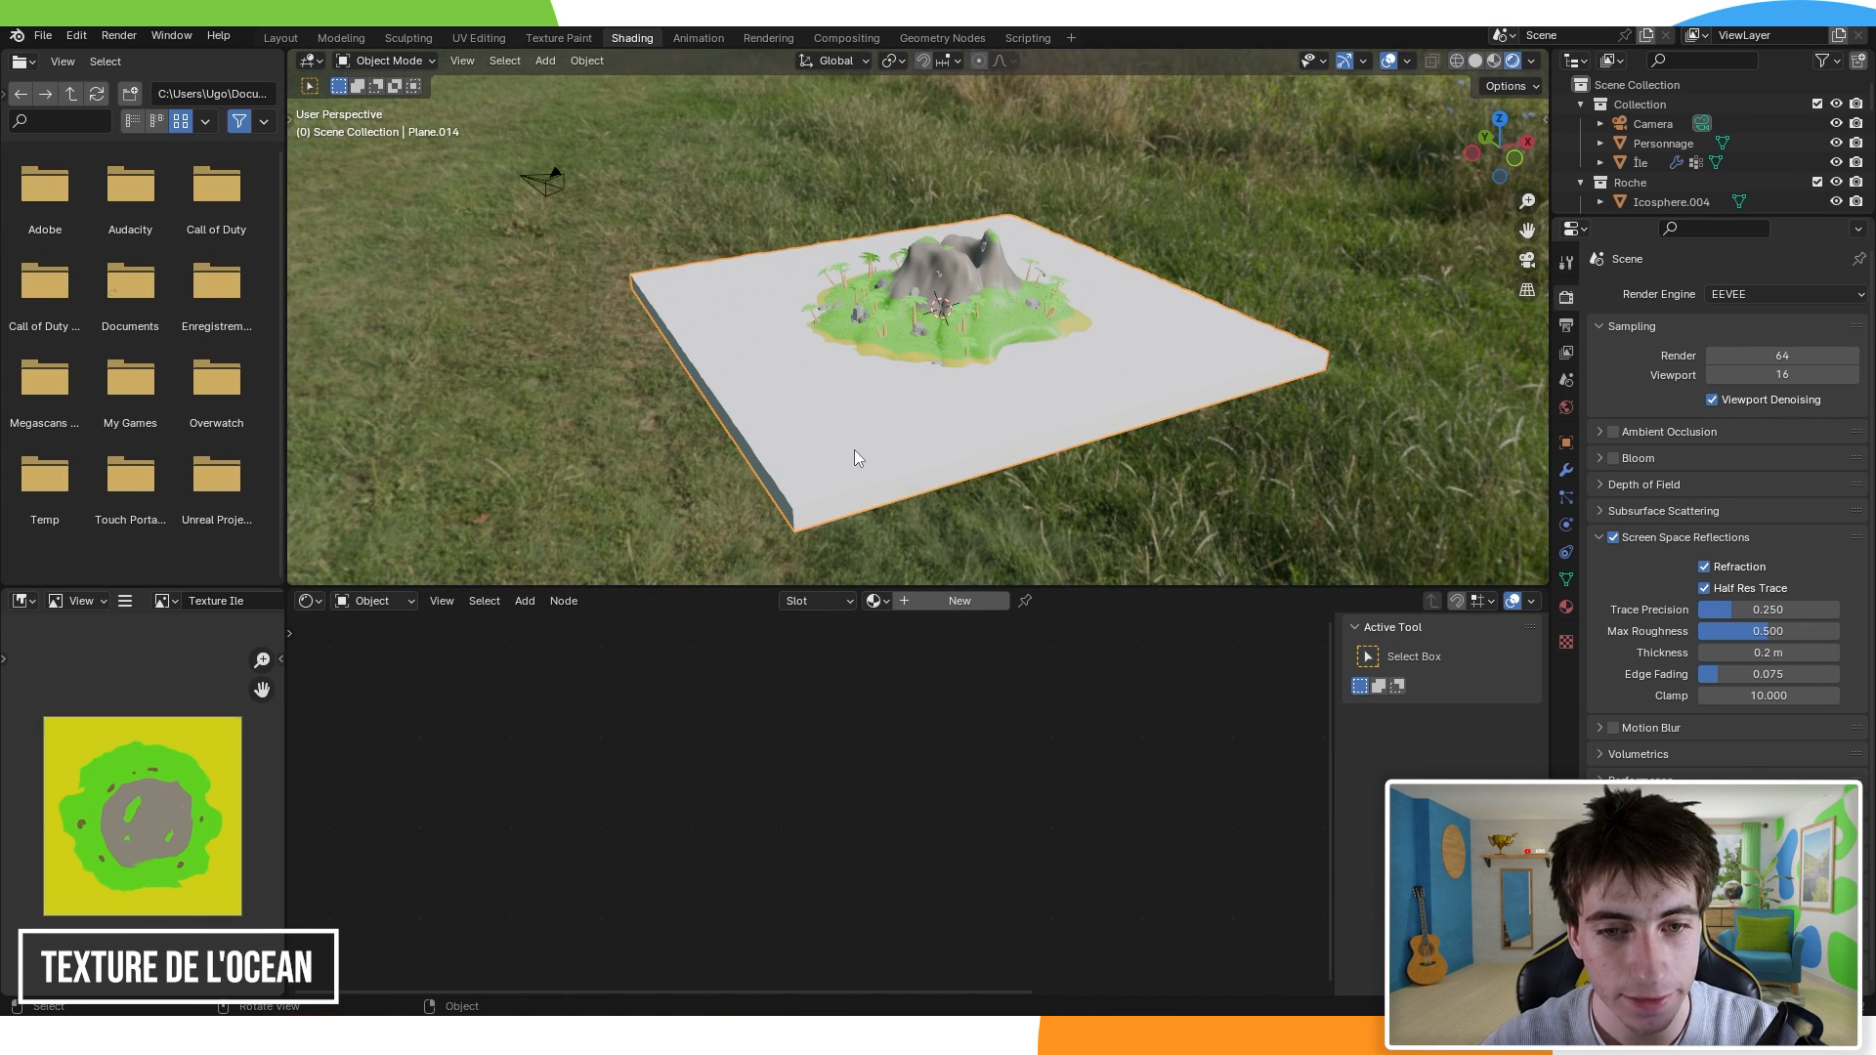
left_click(958, 606)
left_click(903, 602)
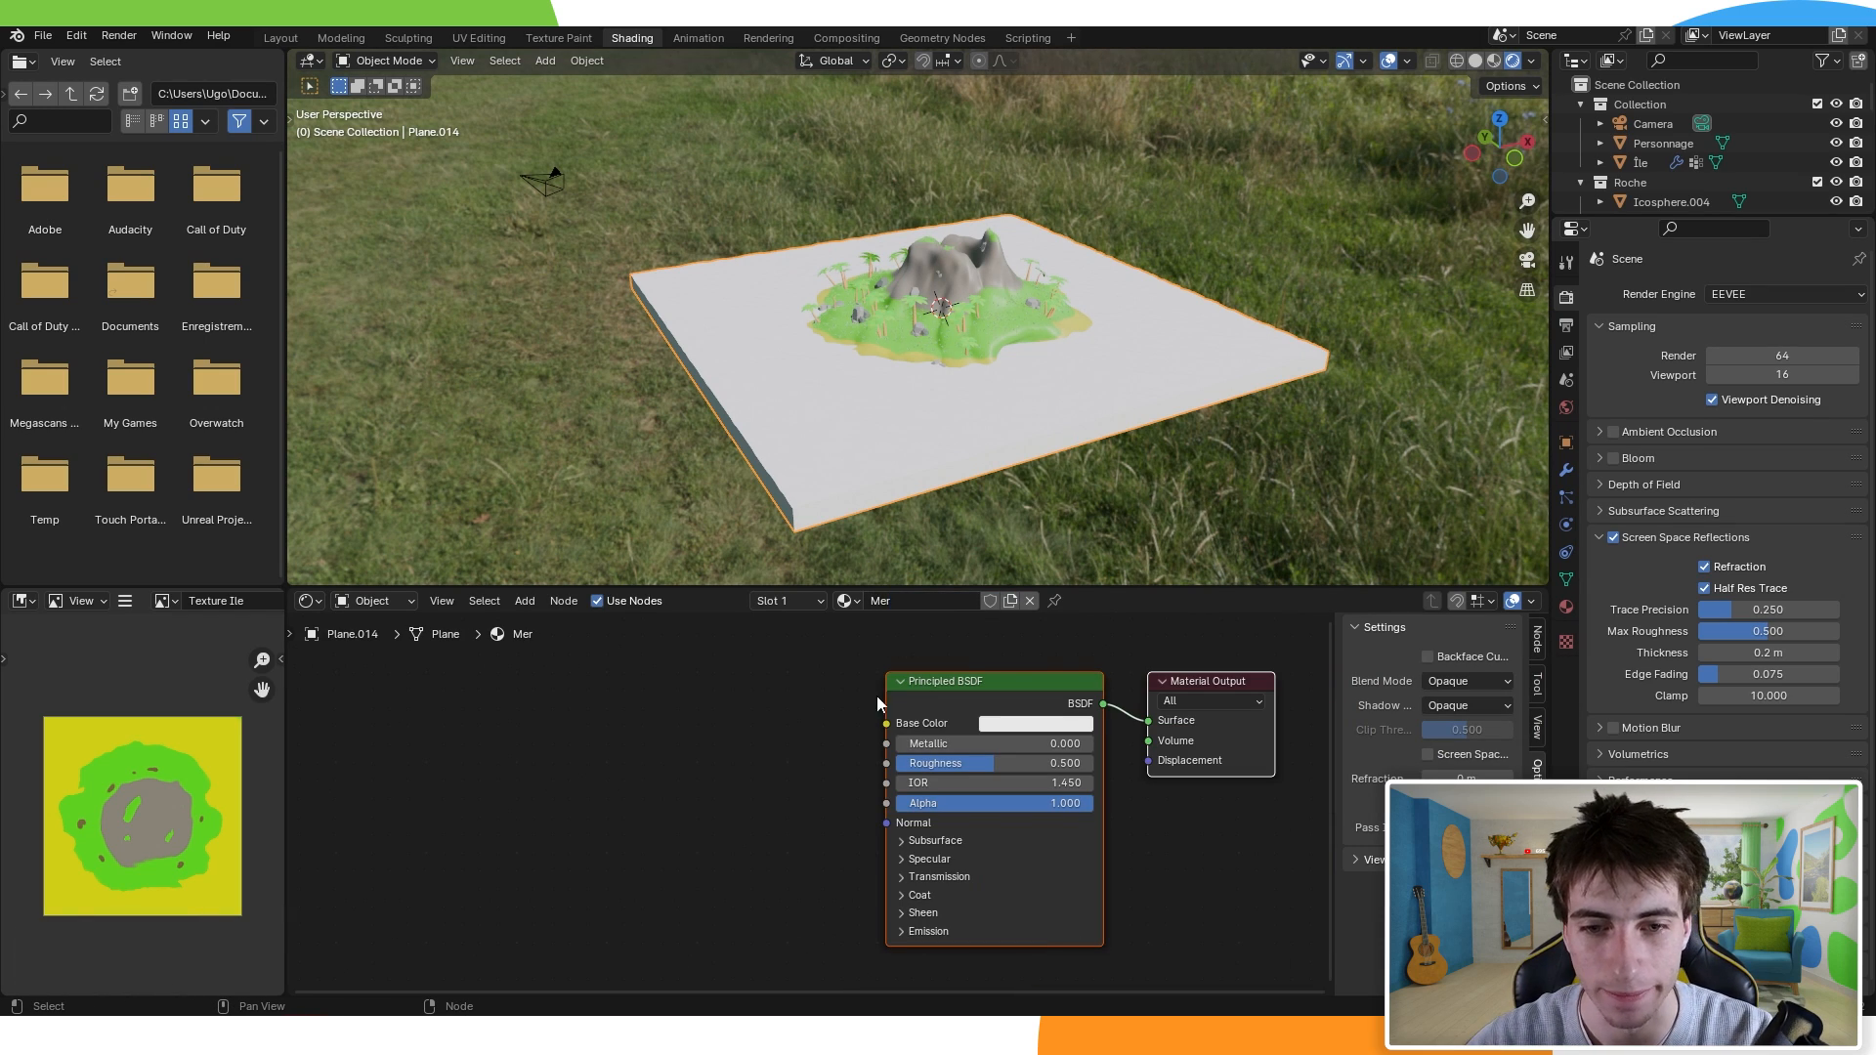
Step: Tint the Mer material's Base Color pale blue on the Principled BSDF and check it on the ocean slab
middle_click_drag(854, 684, 829, 700)
middle_click_drag(771, 725, 762, 700)
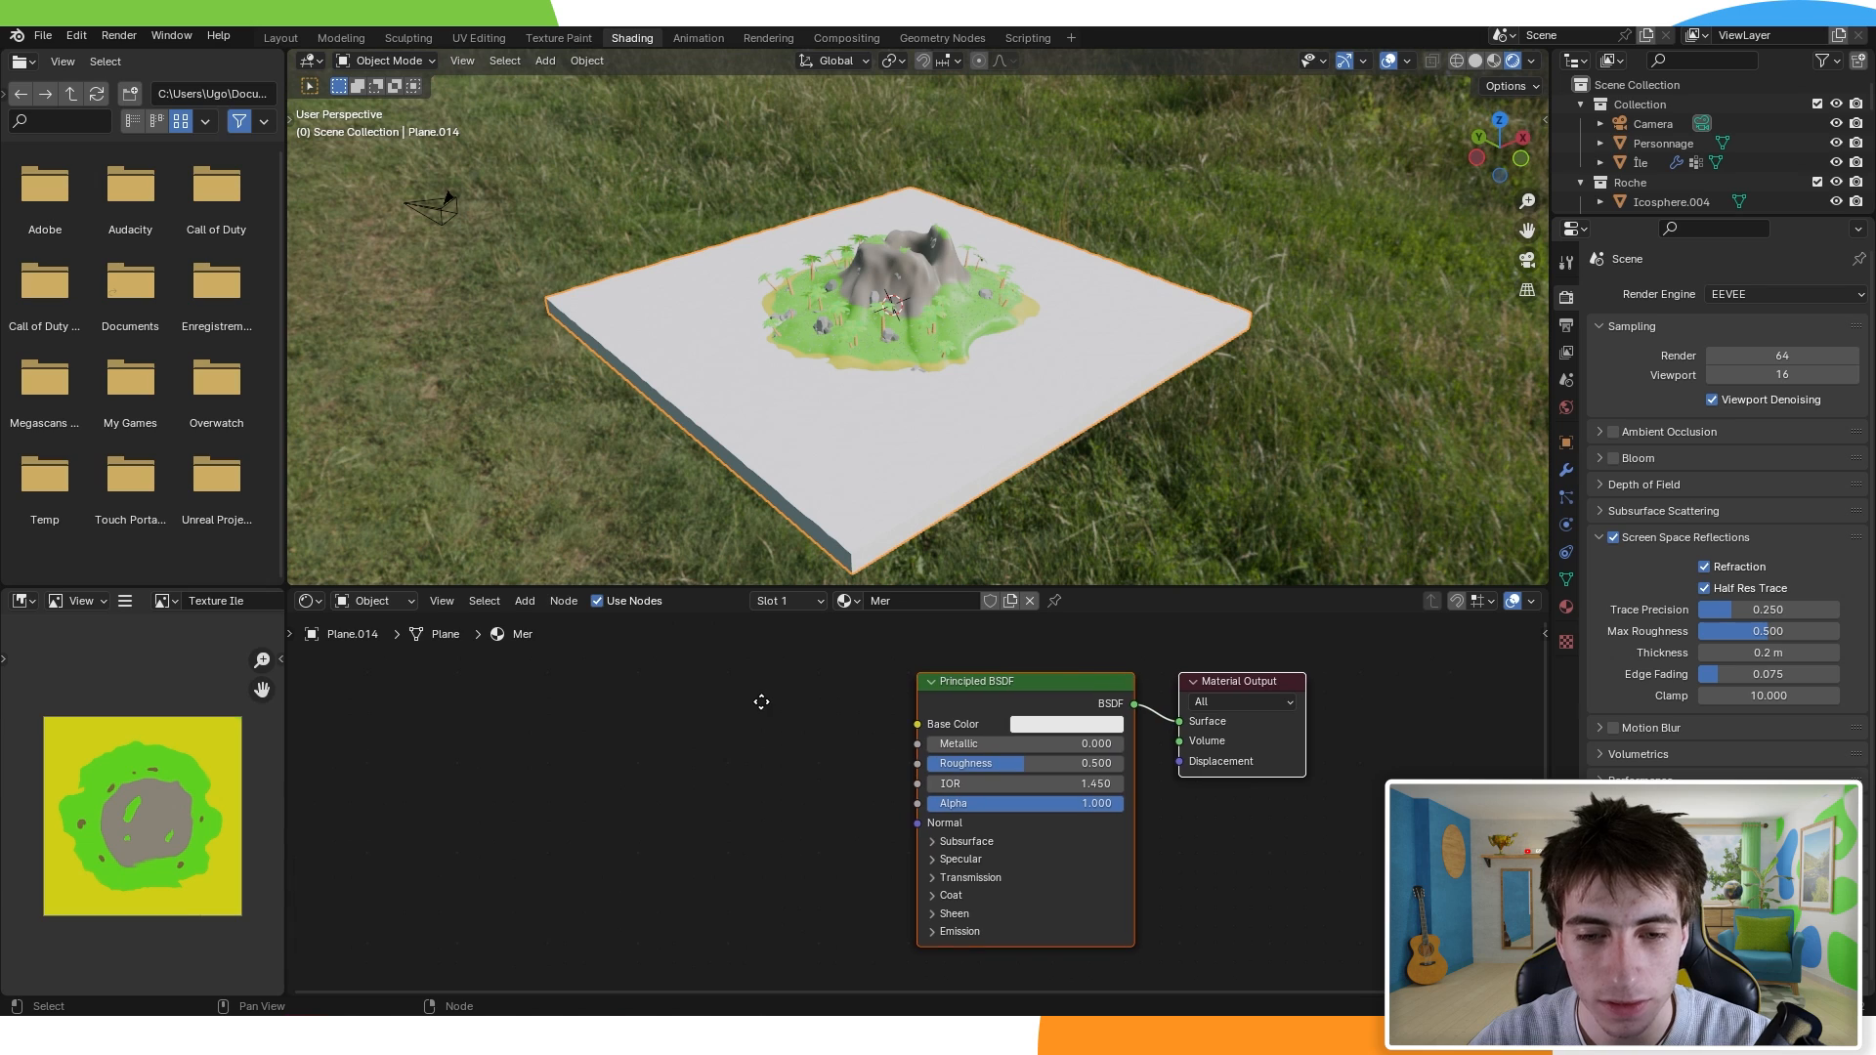
scroll(759, 709, "down", 2)
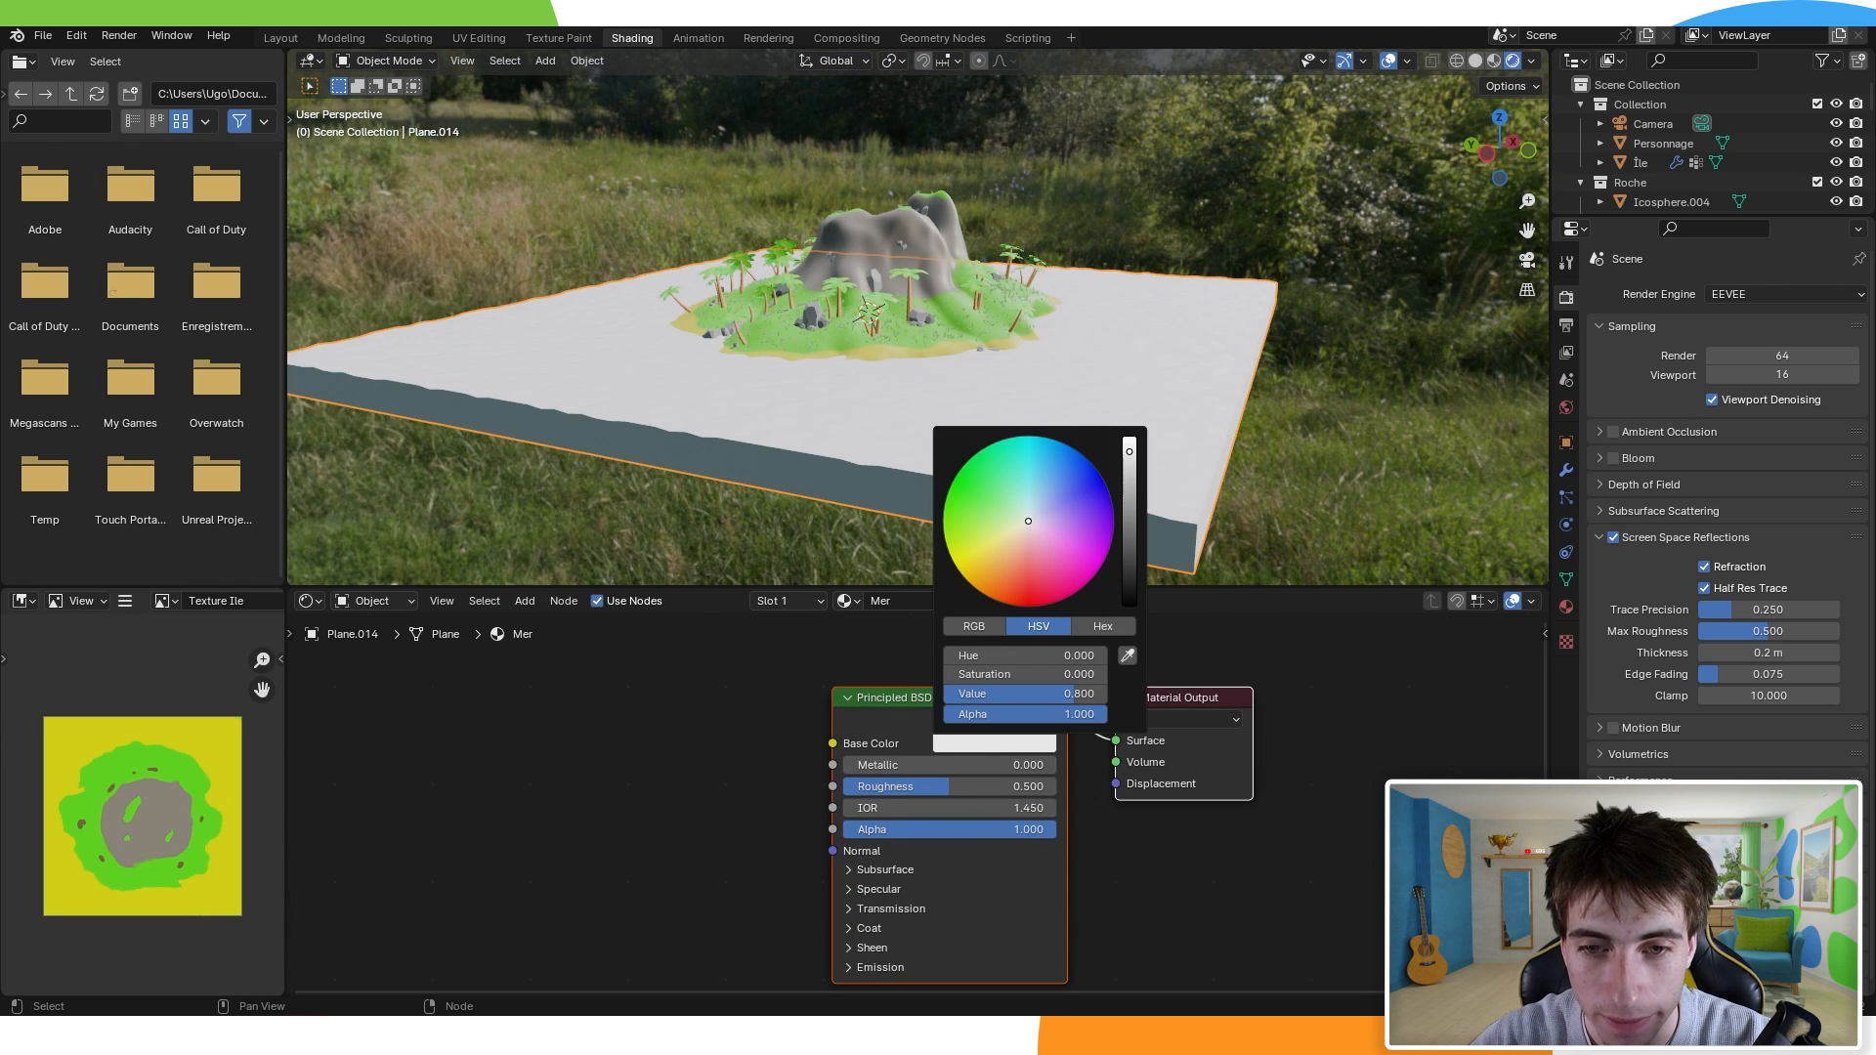
left_click_drag(1028, 521, 1031, 516)
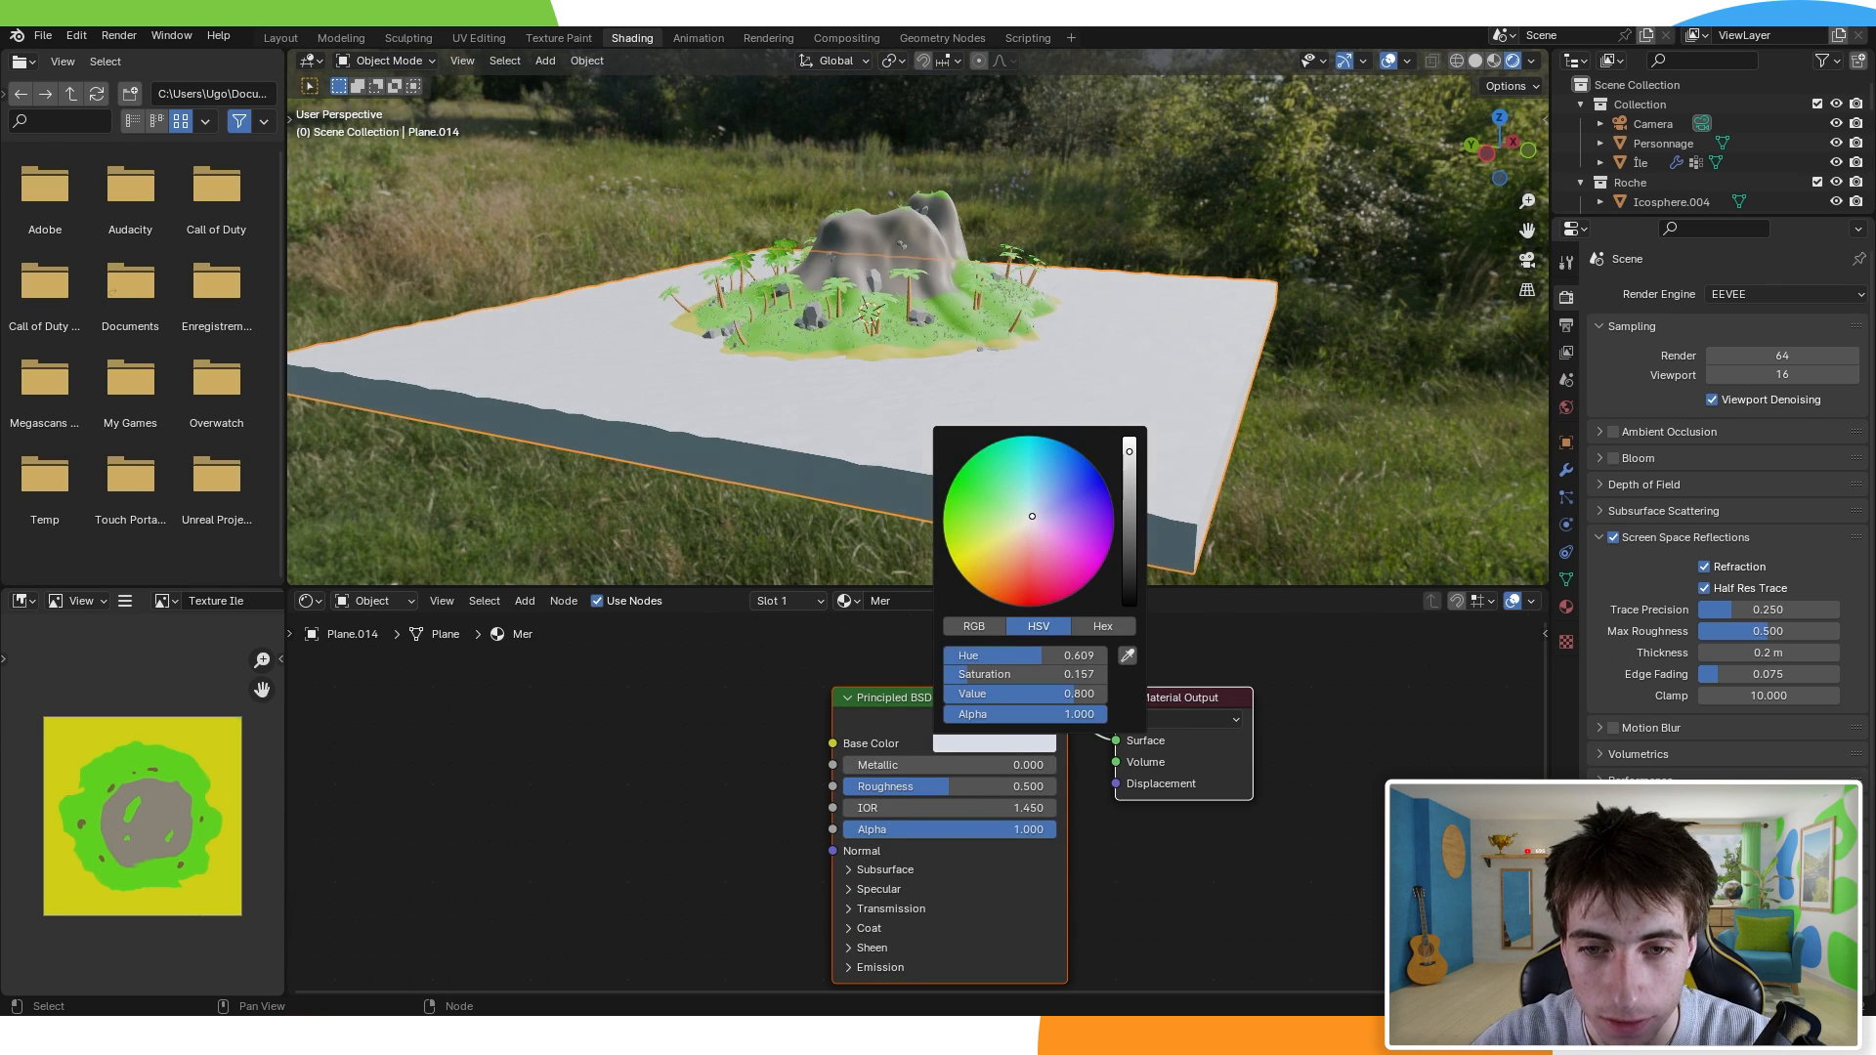
middle_click_drag(1270, 496, 854, 489)
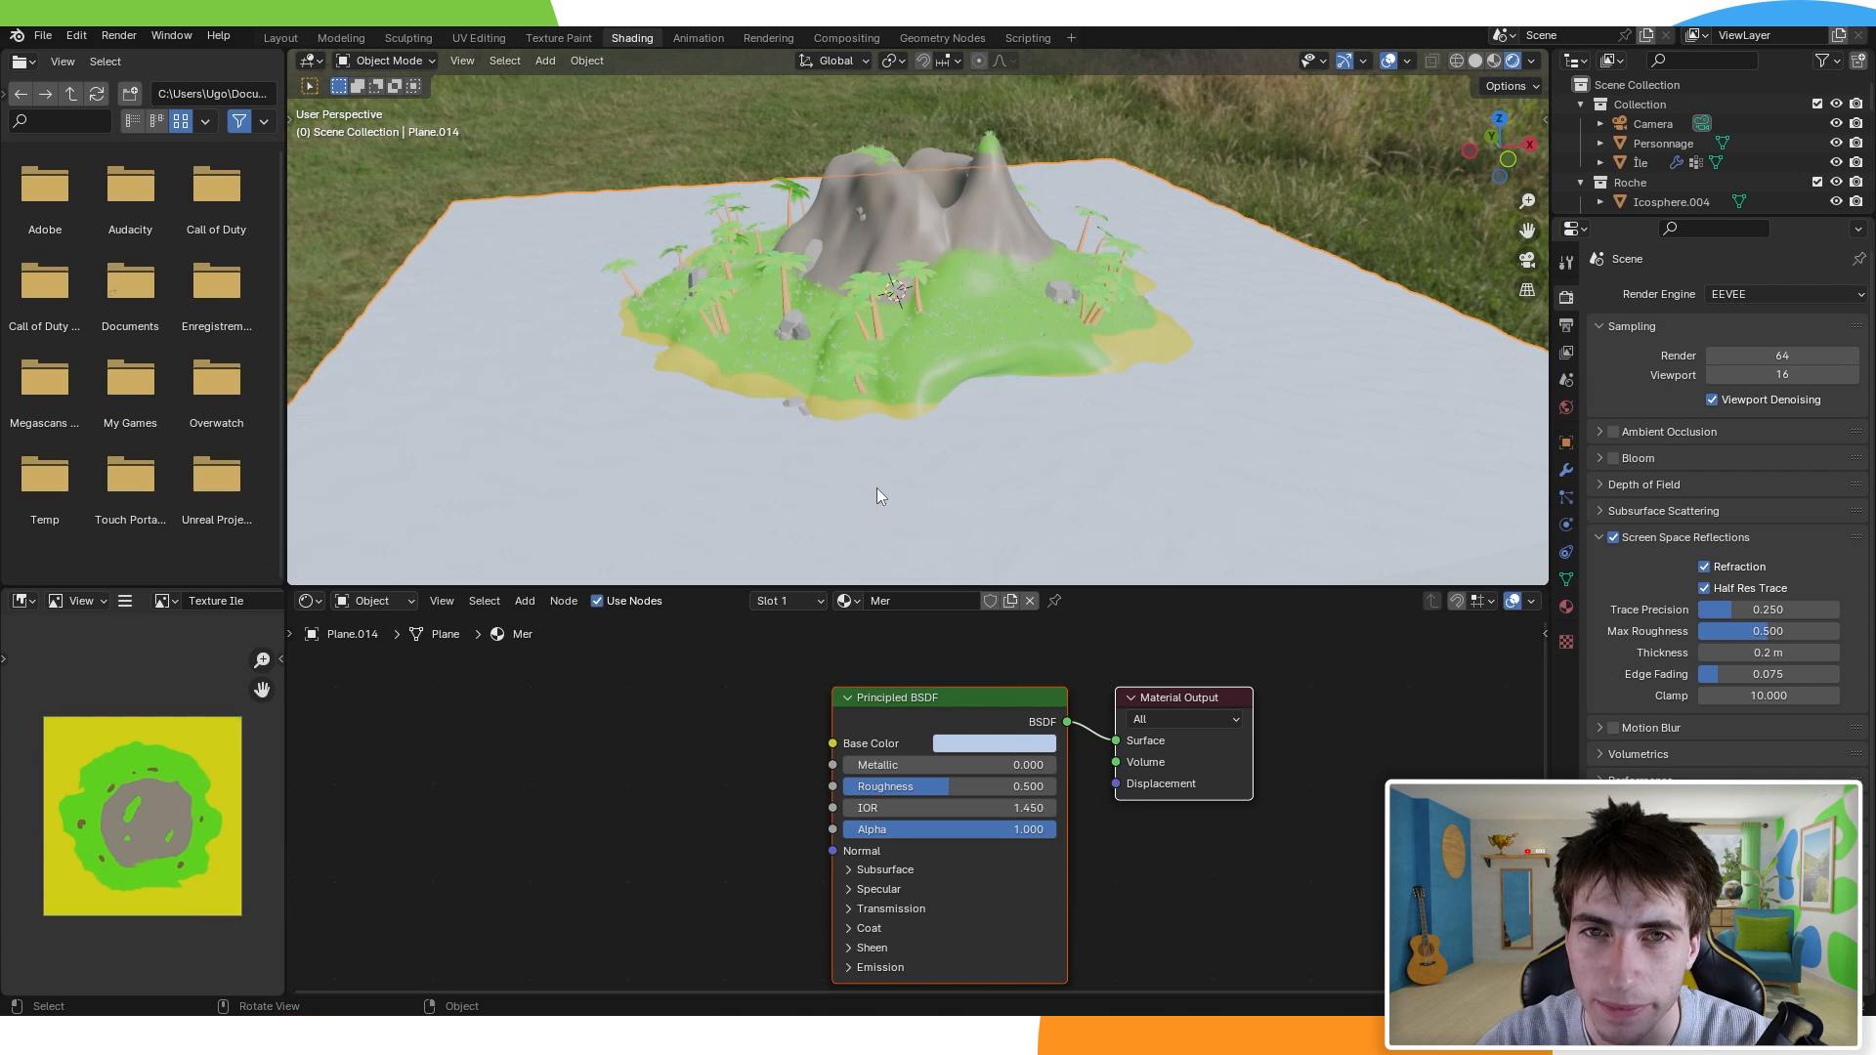
scroll(877, 489, "down", 5)
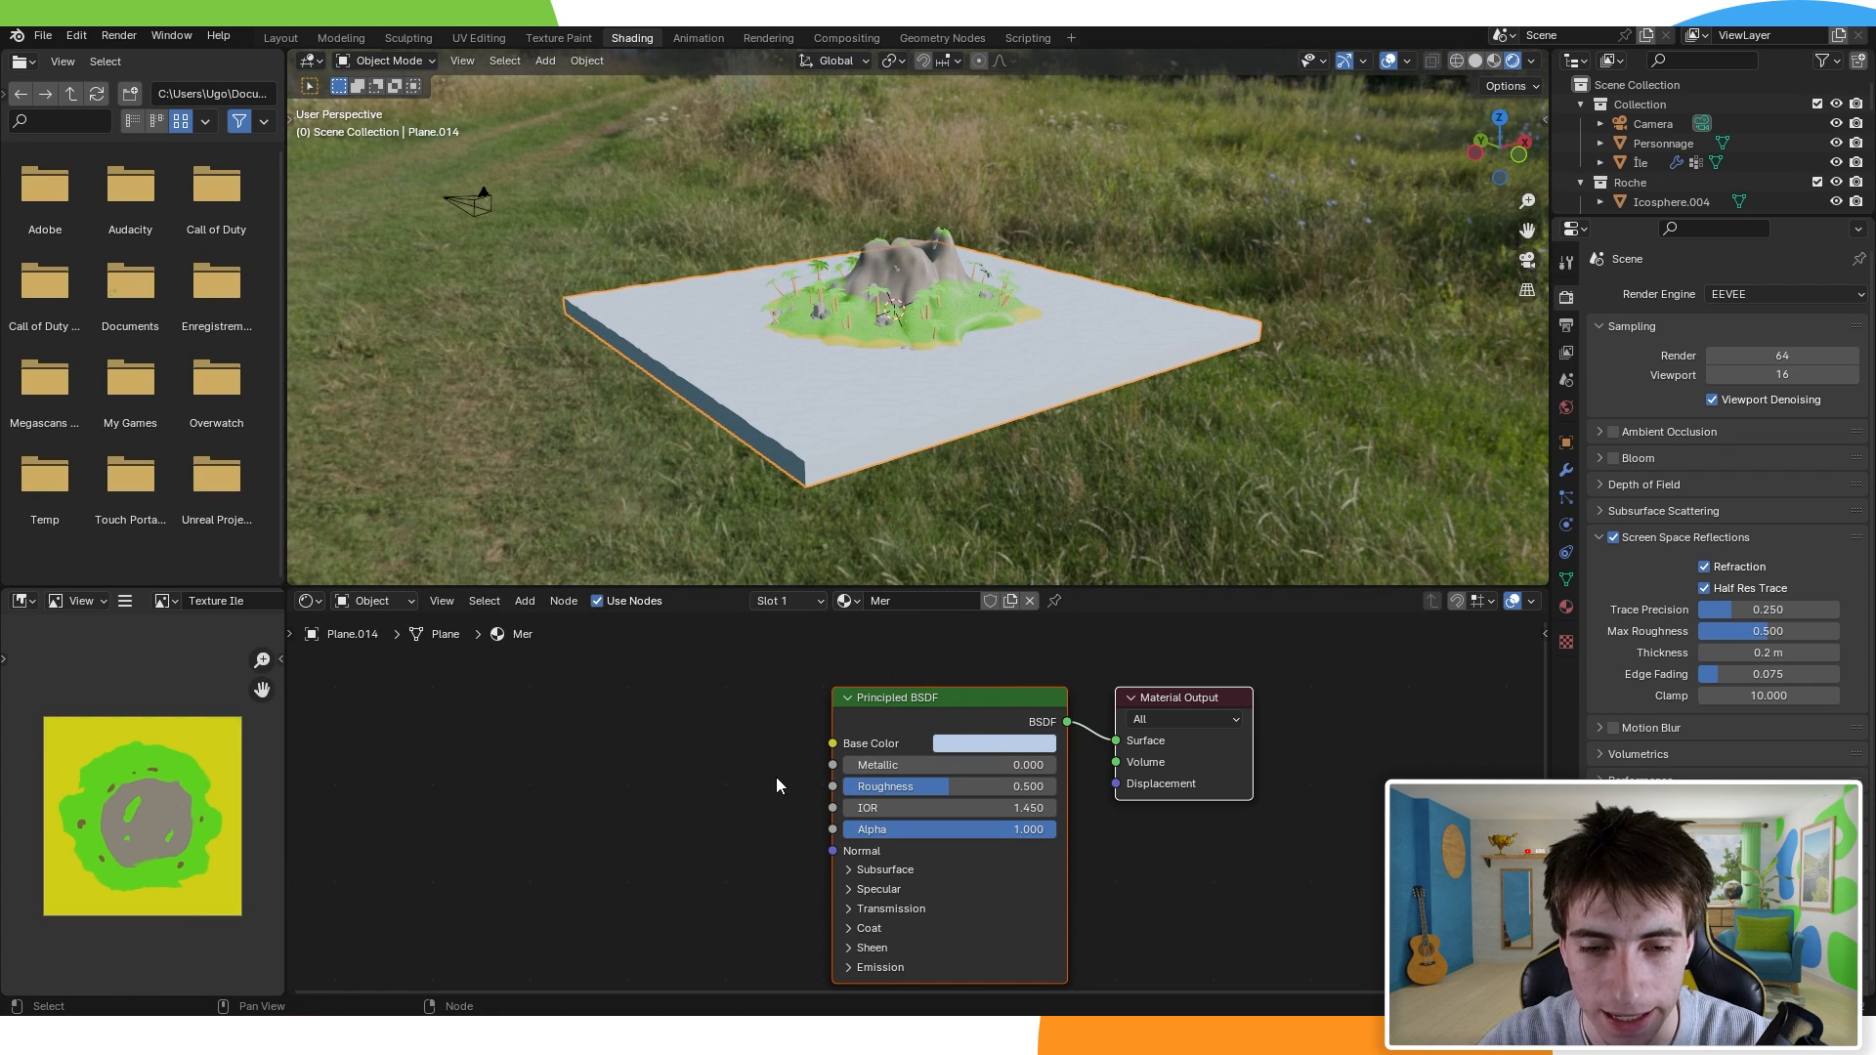
Step: Set the Transmission Weight of the Mer material's Principled BSDF to 1.000 and inspect the slab from several angles
mouse_move(803, 851)
middle_mouse_down()
mouse_move(811, 828)
mouse_move(774, 838)
middle_mouse_up()
left_click(850, 876)
left_click_drag(880, 869, 1096, 870)
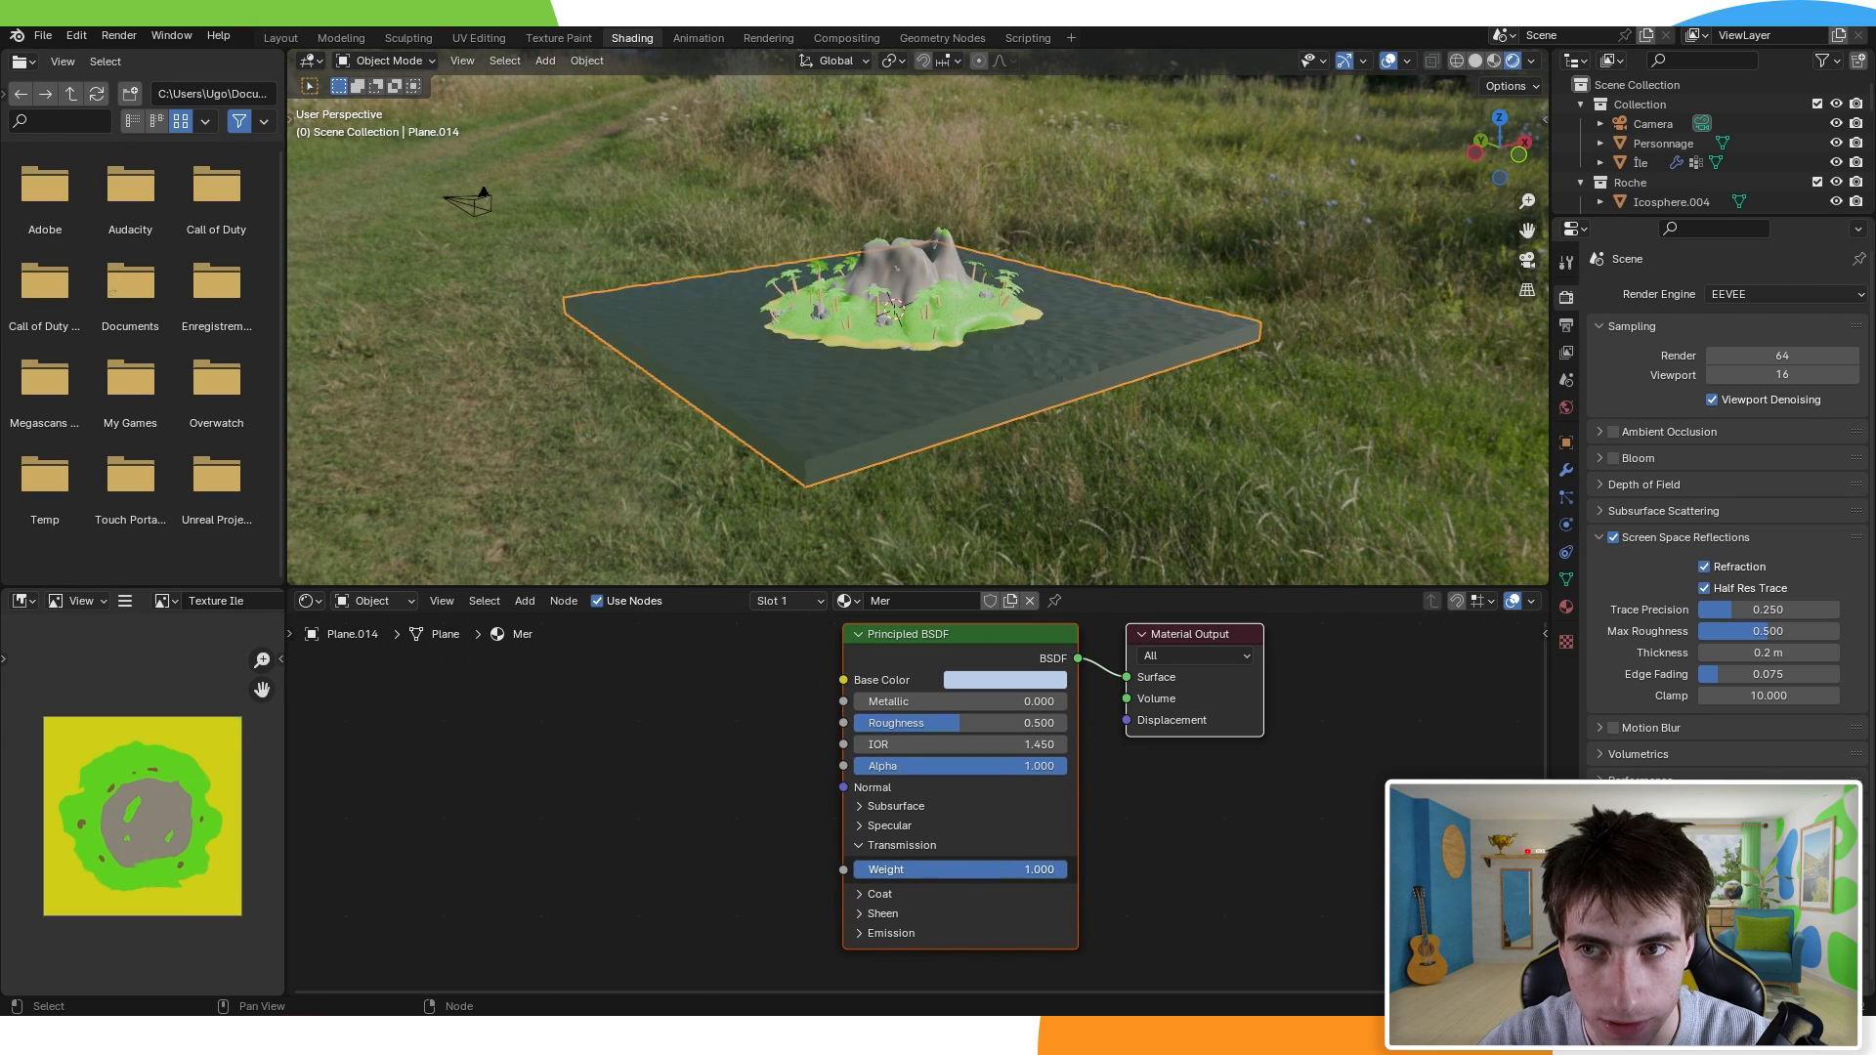
middle_click_drag(1111, 430, 1065, 429)
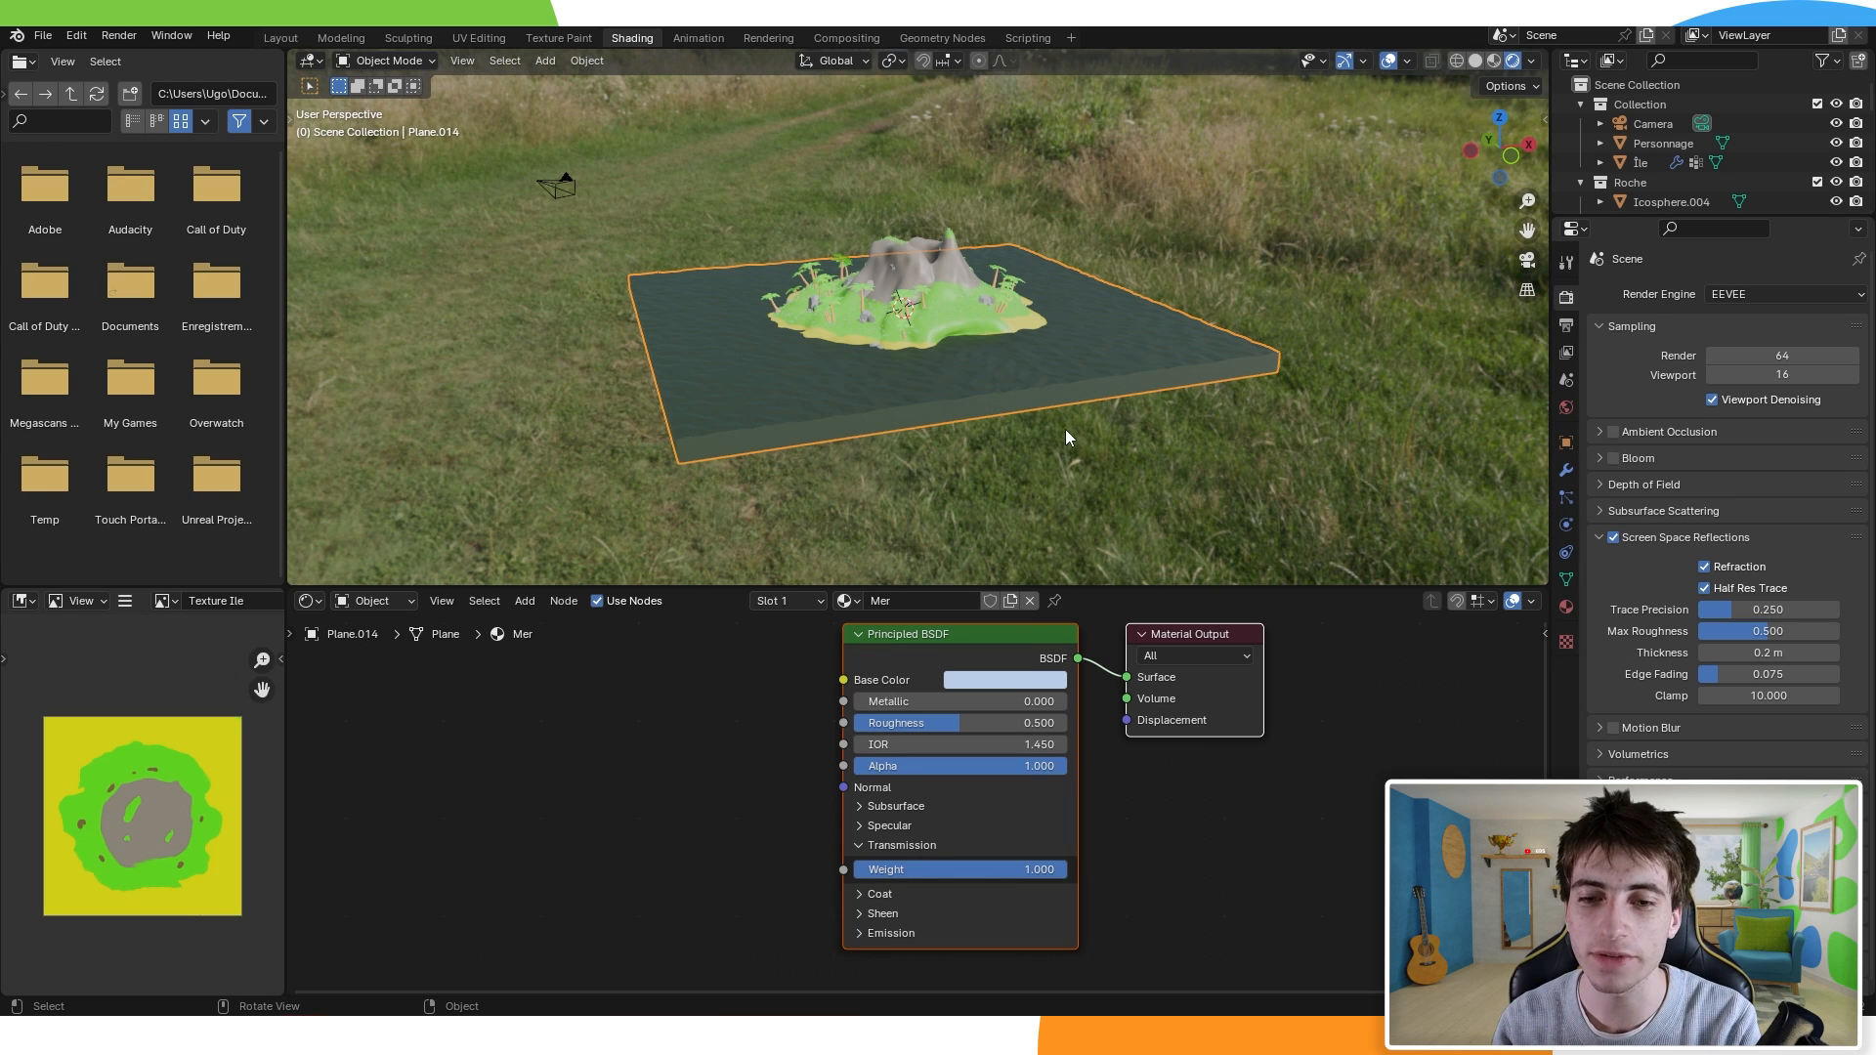
middle_click_drag(1065, 430, 962, 447)
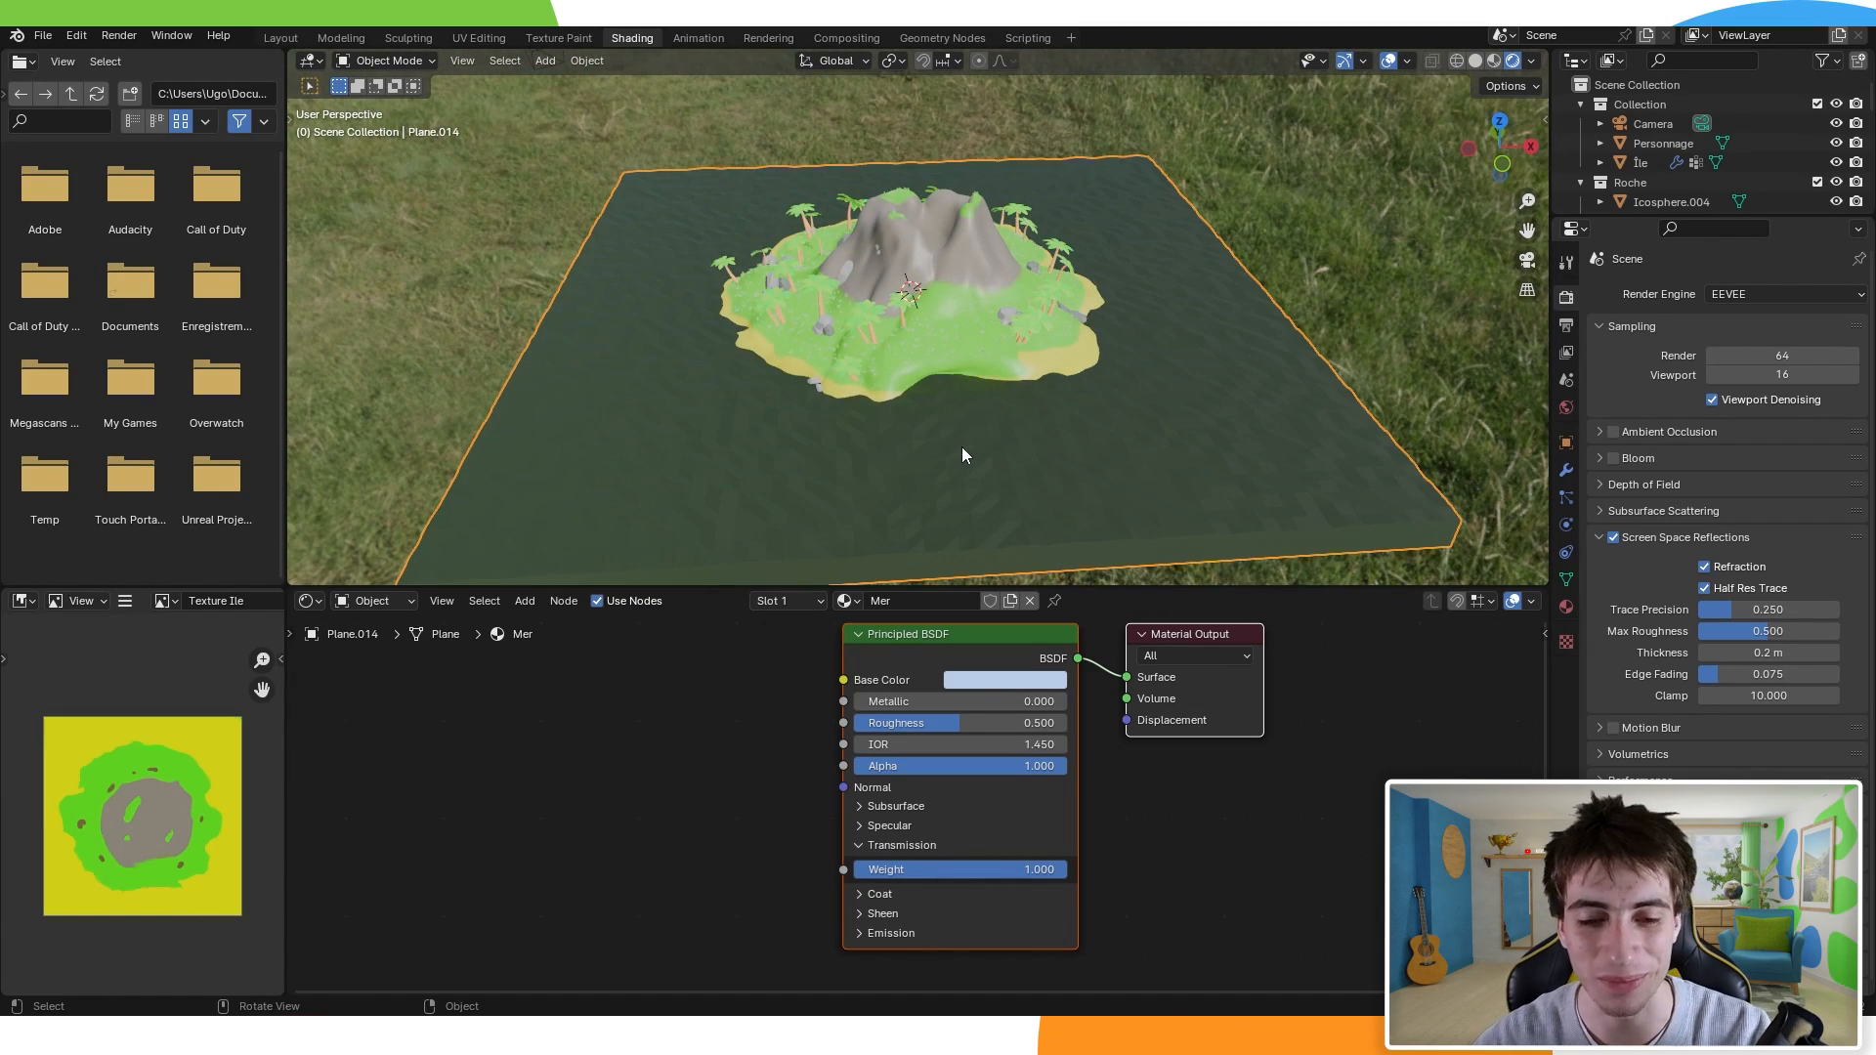
Step: Lower the Mer material's Roughness to 0.000 and check the reflections on the water
left_click_drag(971, 723, 888, 723)
middle_click_drag(1034, 508, 1119, 512)
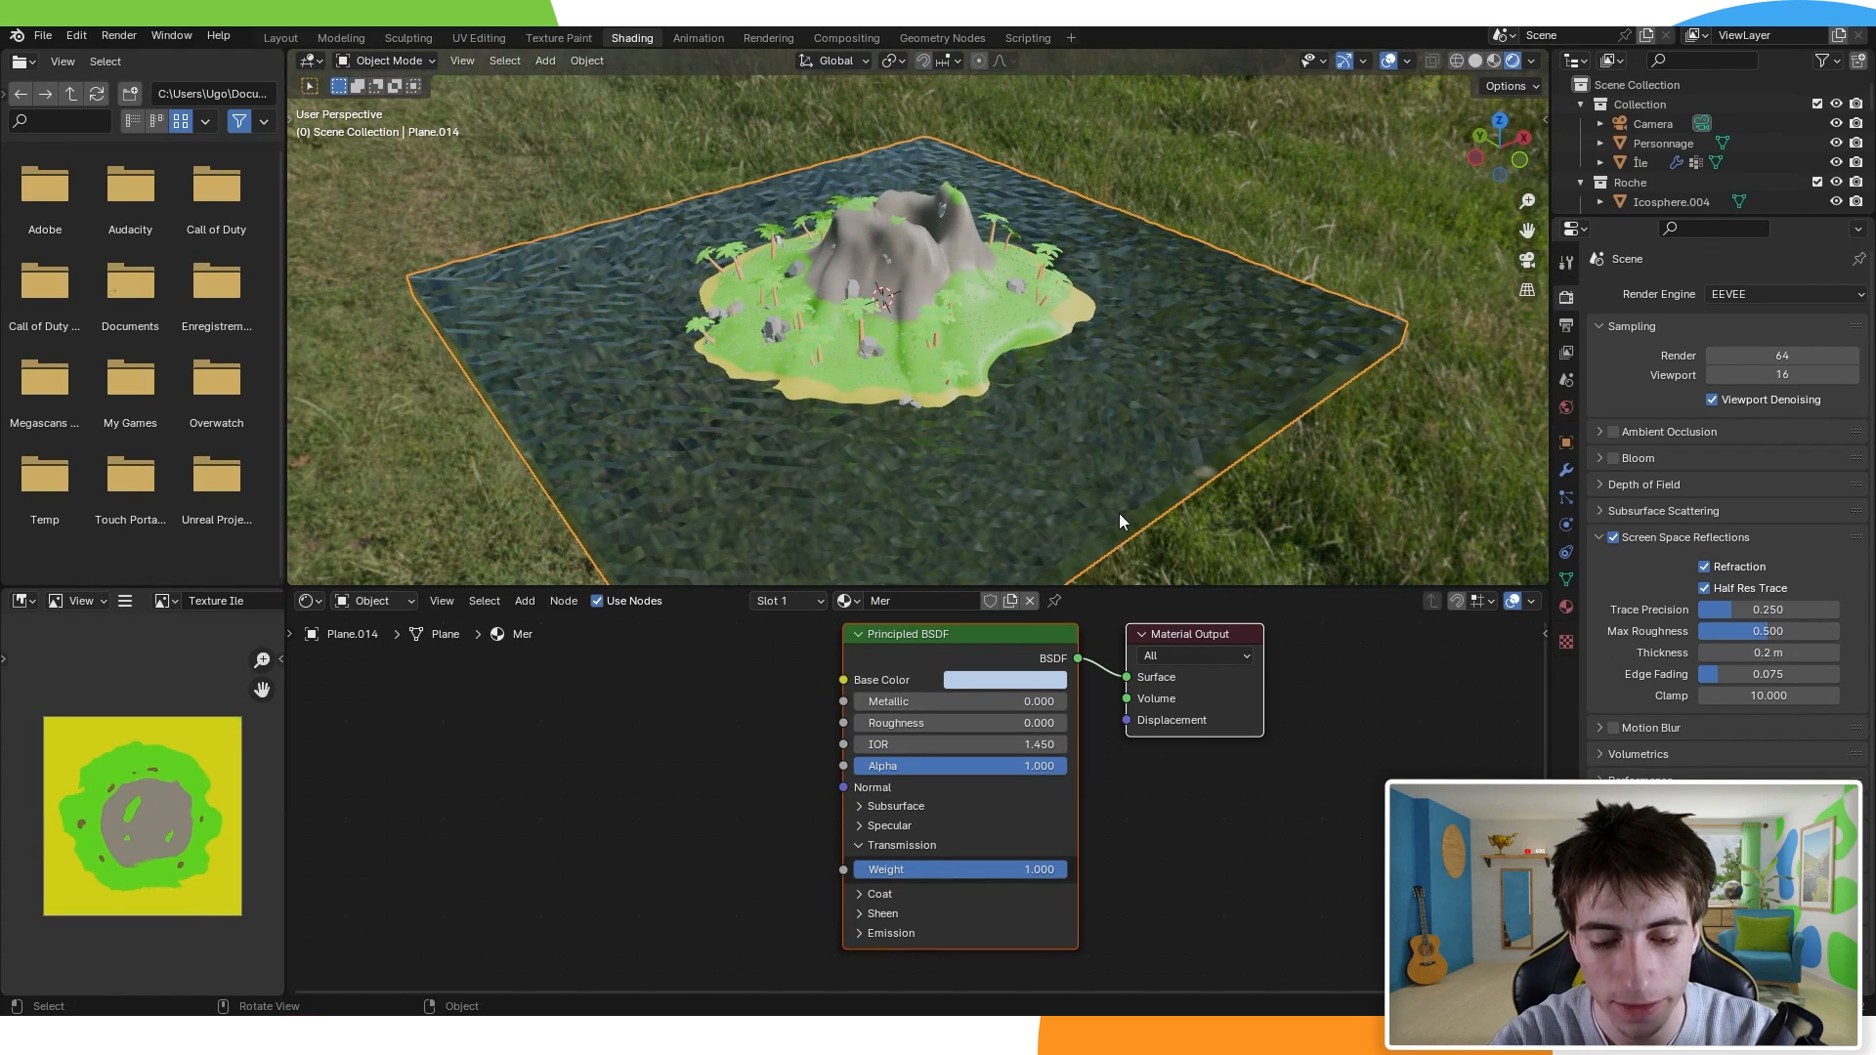
key("n")
key("n")
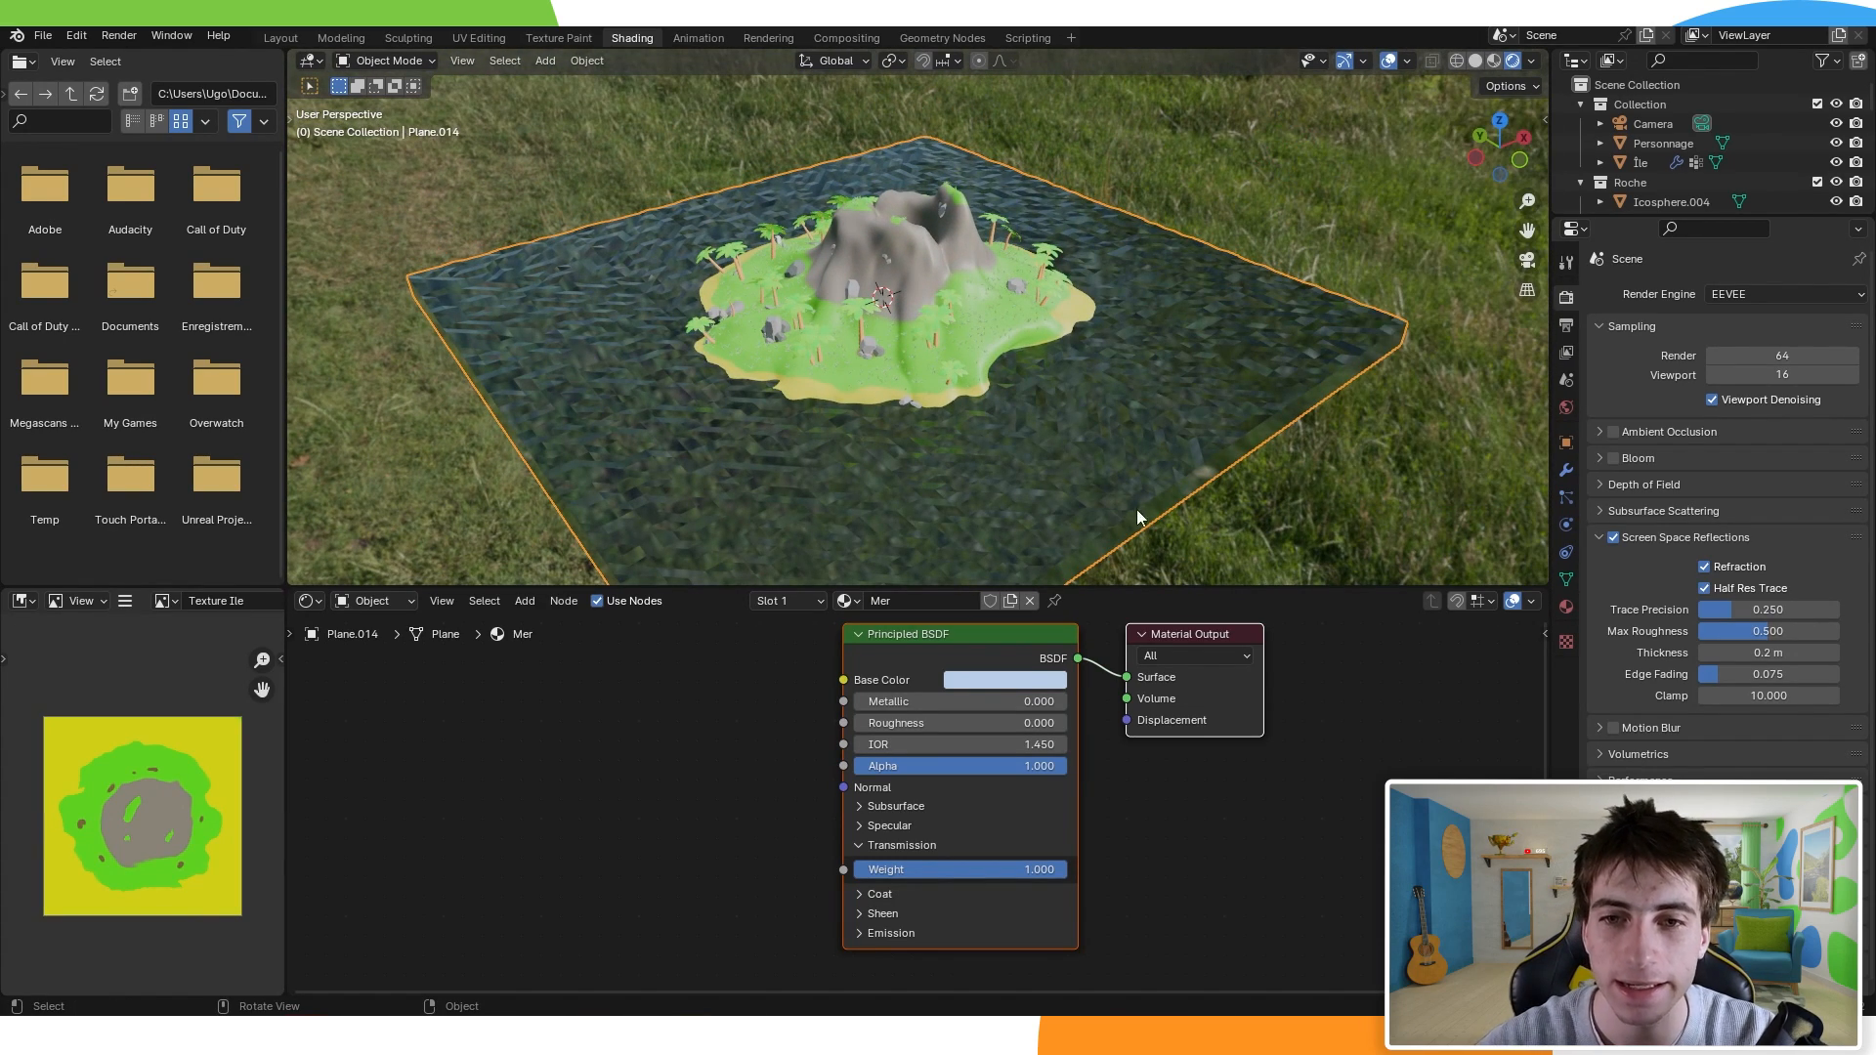
Step: Show the Mer material's settings in the shader editor and enable Screen Space Refraction
middle_click_drag(1183, 792, 1131, 804)
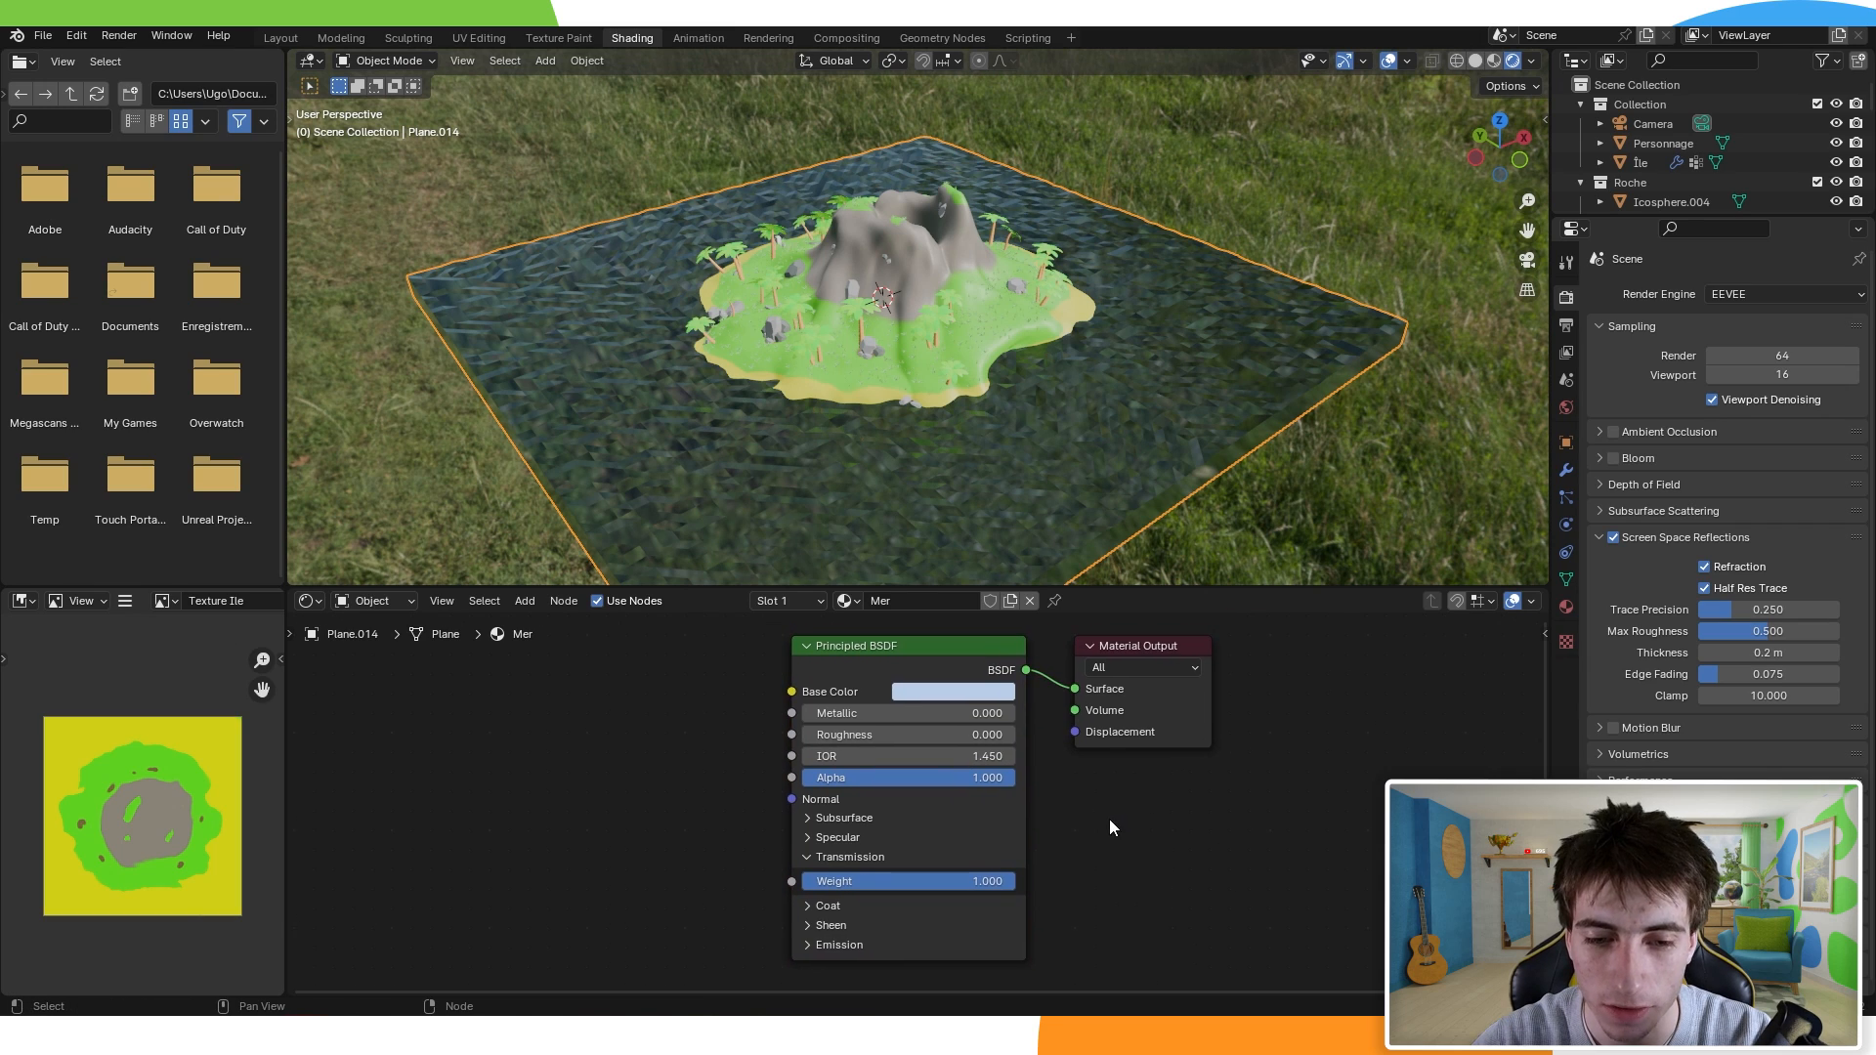
key("n")
left_click(1536, 640)
left_click(1538, 686)
left_click(1533, 728)
left_click(1535, 770)
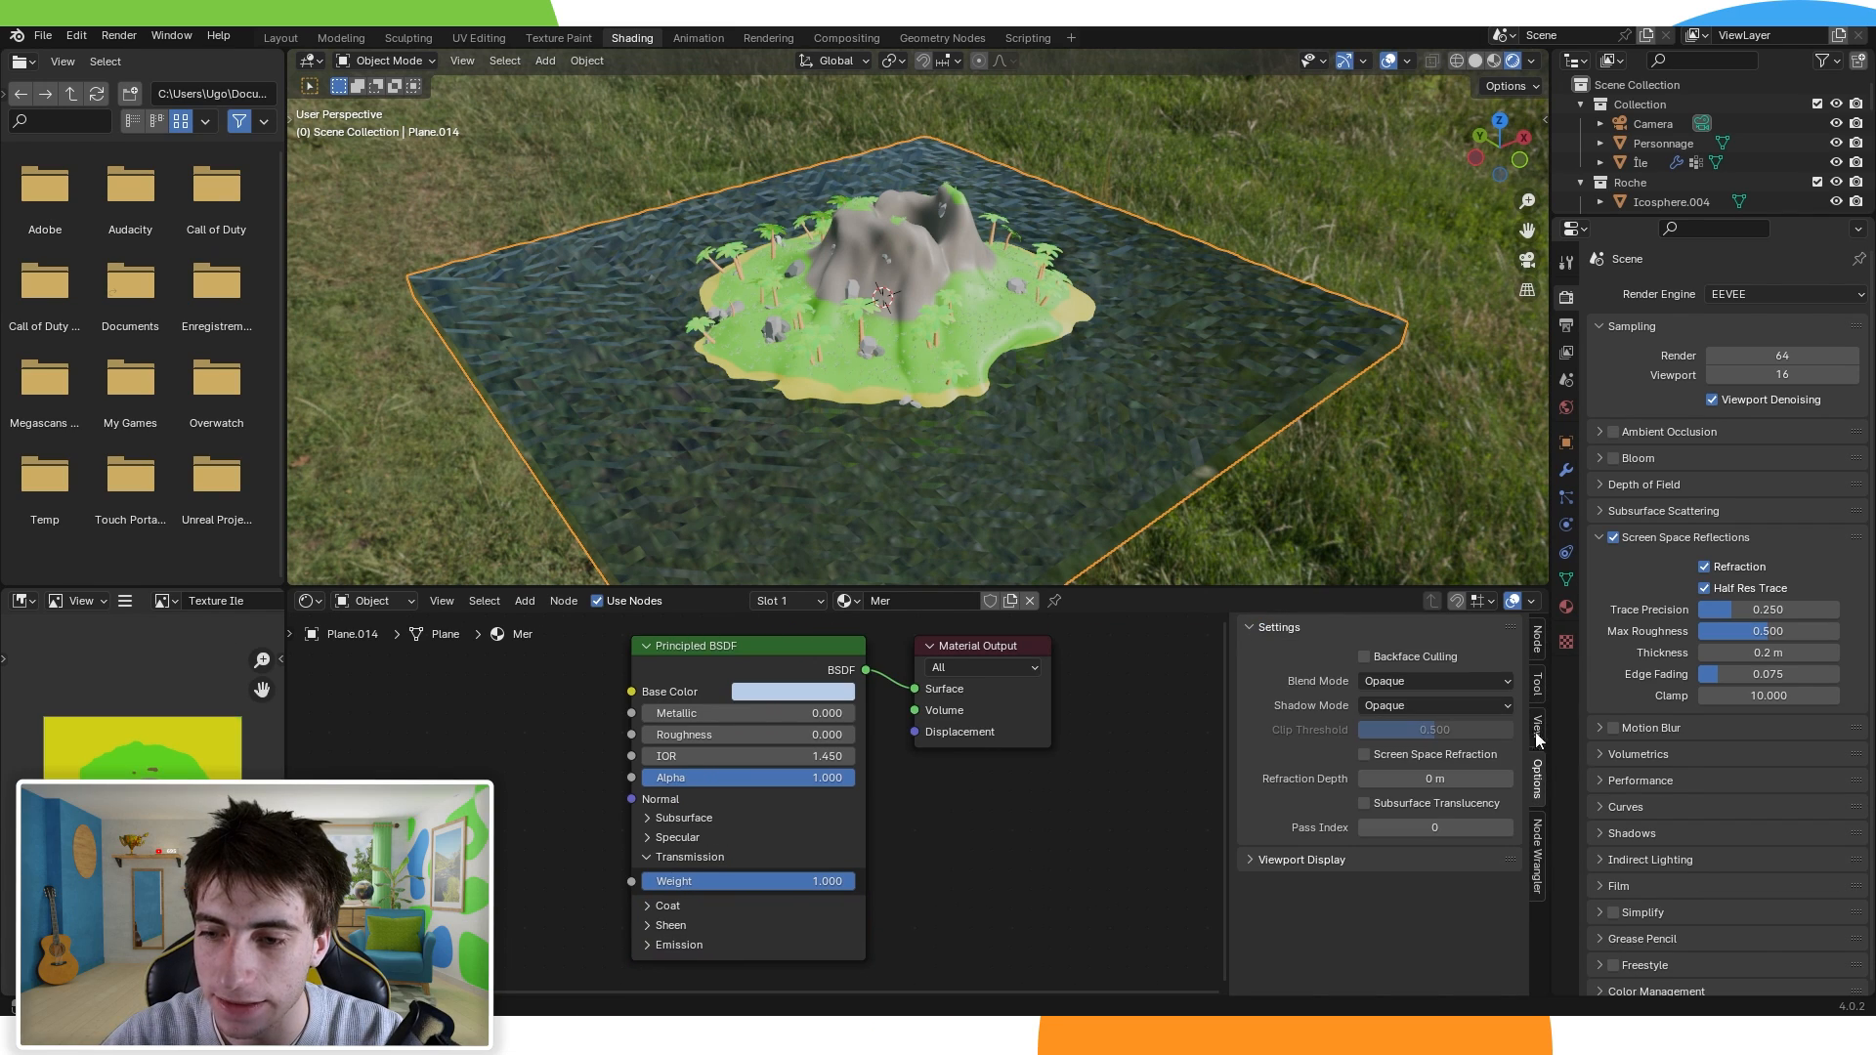
left_click(1537, 641)
left_click(1537, 684)
left_click(1535, 727)
left_click(1531, 766)
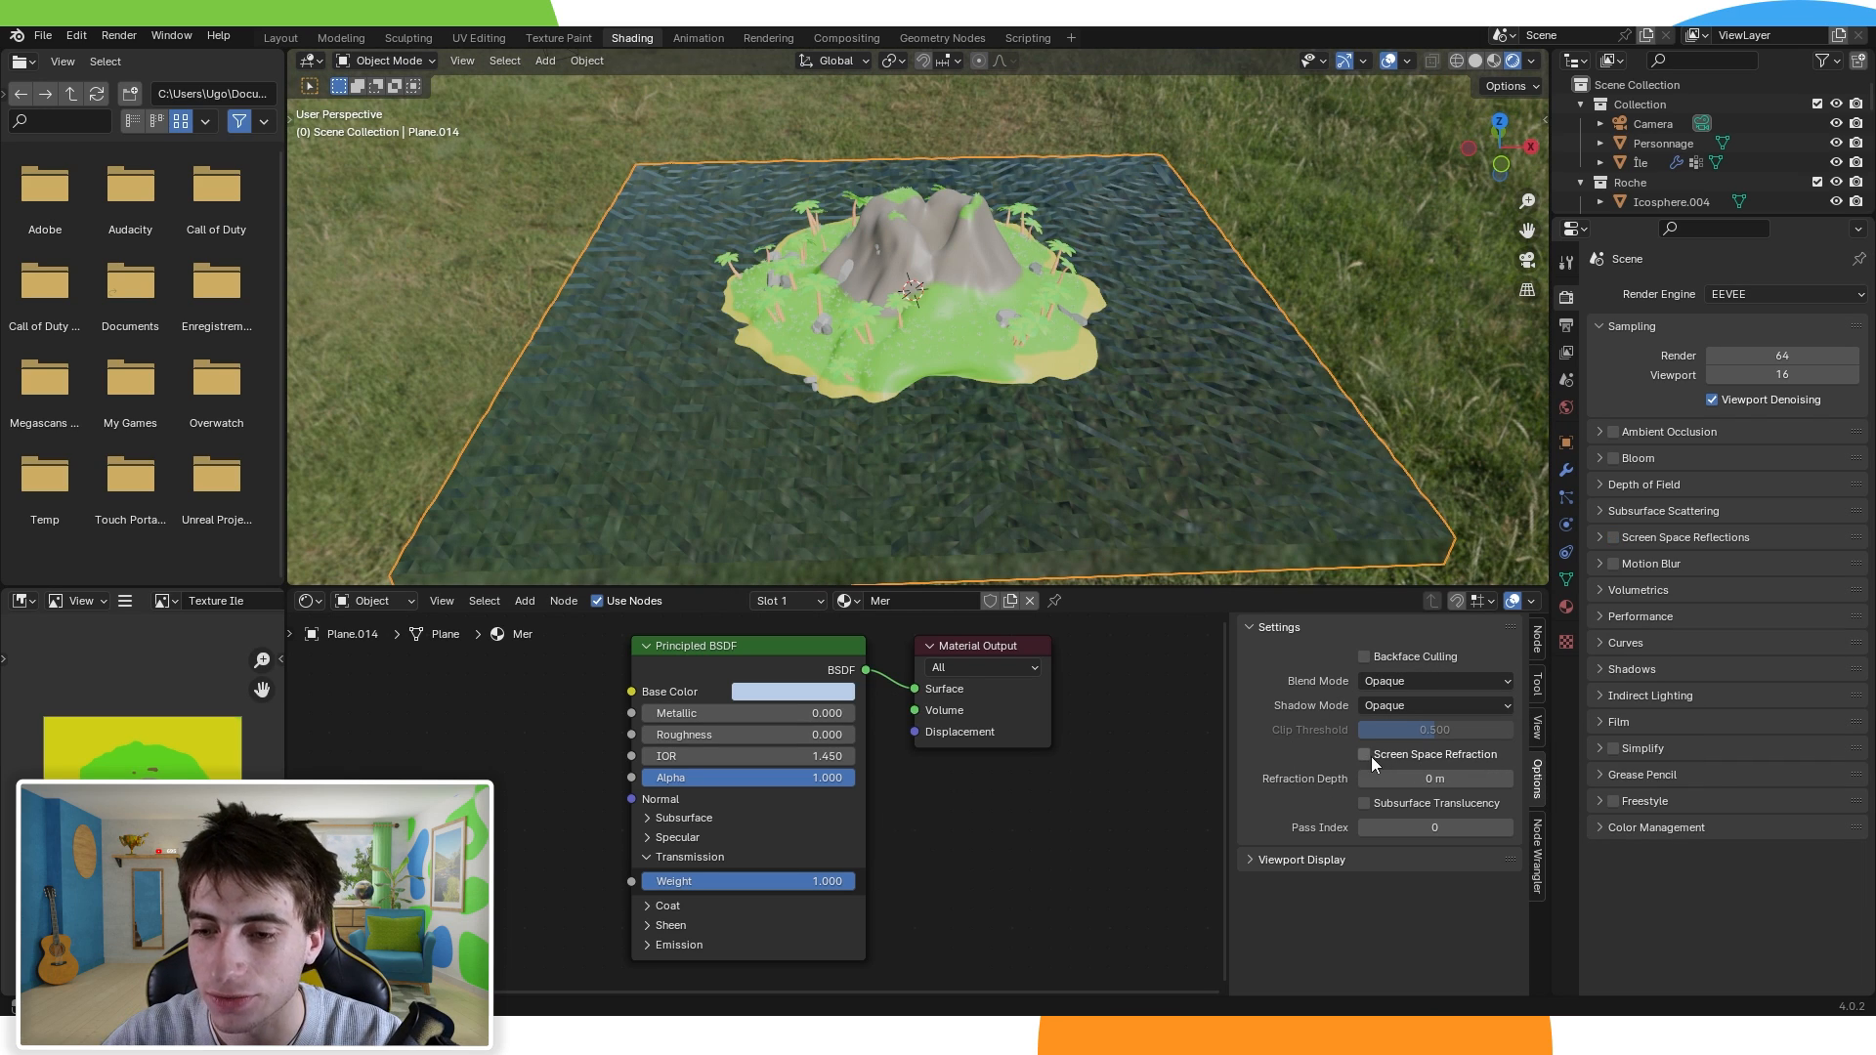
left_click(1365, 754)
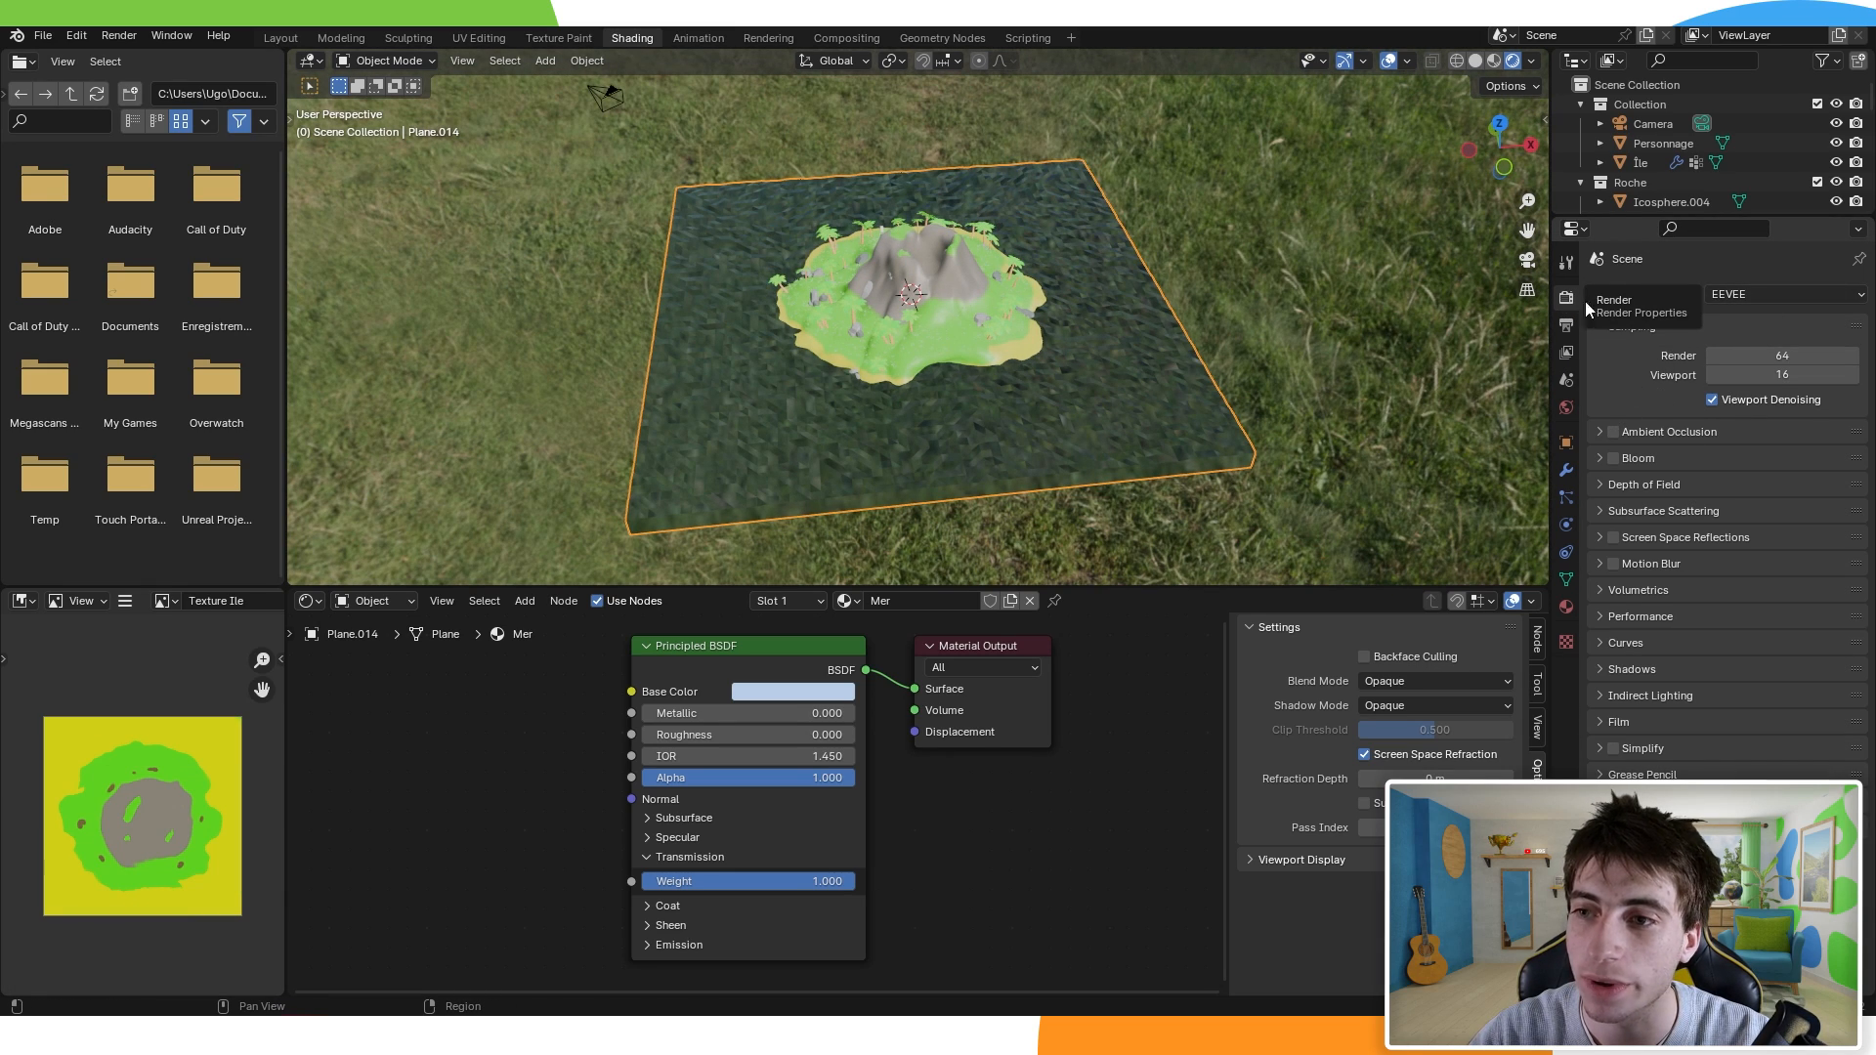
Step: With EEVEE as render engine, enable Screen Space Reflections with Refraction and Half Res Trace, and check the transparency of the water
left_click(1735, 294)
left_click(1732, 309)
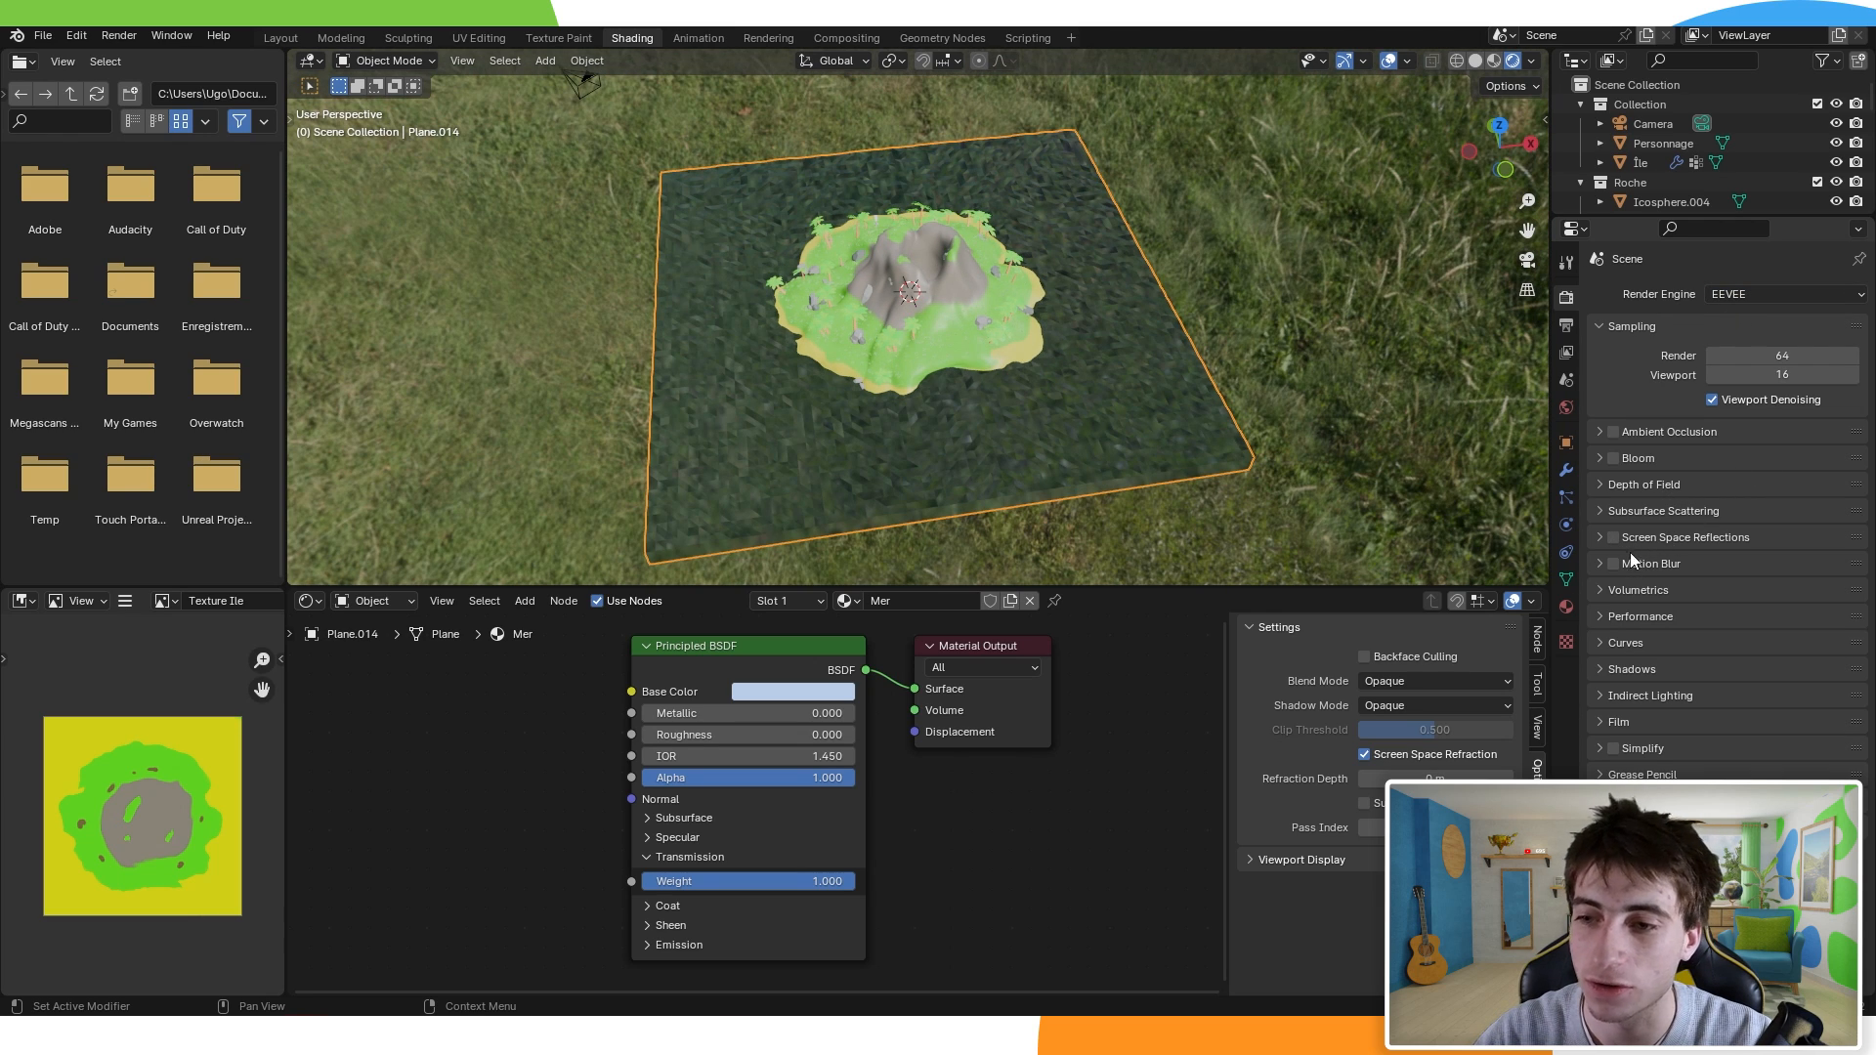
left_click(1613, 537)
left_click(1600, 541)
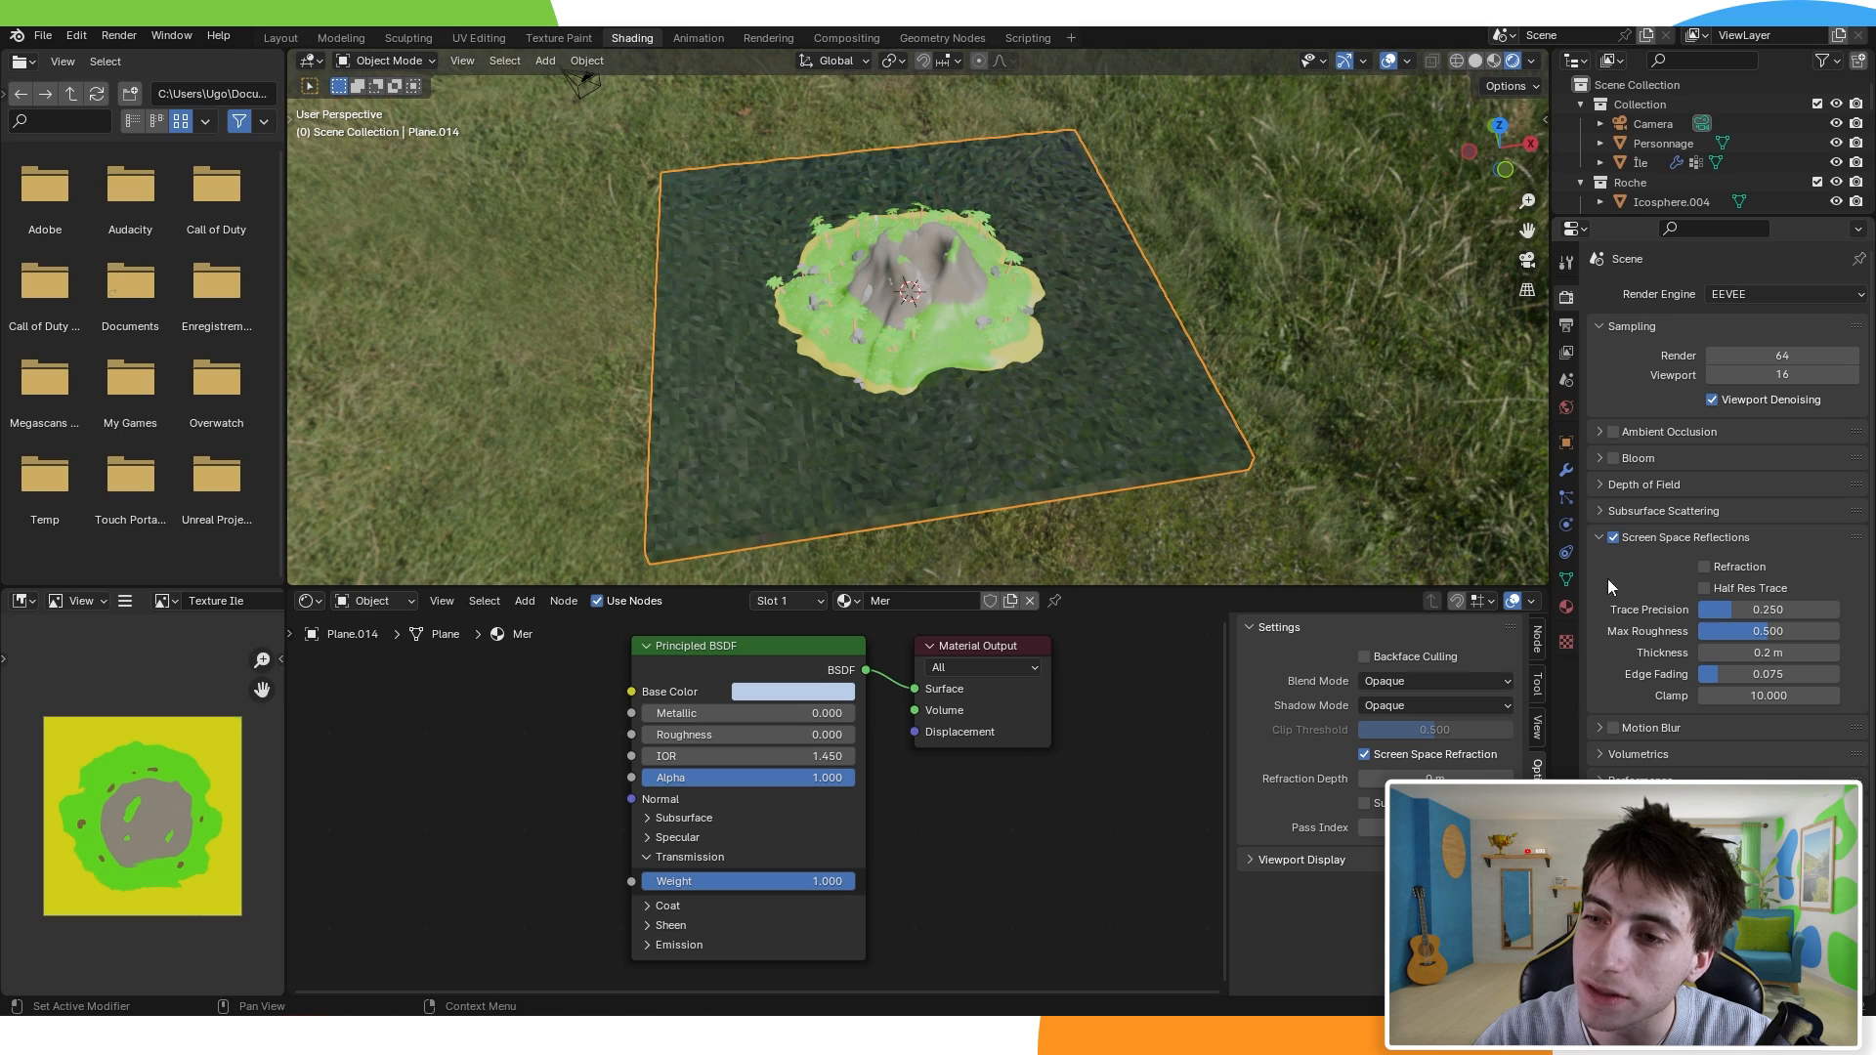
left_click(1704, 567)
middle_click_drag(1286, 385, 1328, 498)
middle_click_drag(1397, 400, 1357, 417)
left_click(1704, 588)
mouse_move(1530, 483)
middle_mouse_down()
mouse_move(1151, 313)
mouse_move(1157, 296)
mouse_move(1172, 340)
mouse_move(1014, 272)
mouse_move(941, 344)
mouse_move(807, 340)
mouse_move(1231, 334)
mouse_move(1245, 418)
middle_mouse_up()
middle_click_drag(981, 381, 1170, 465)
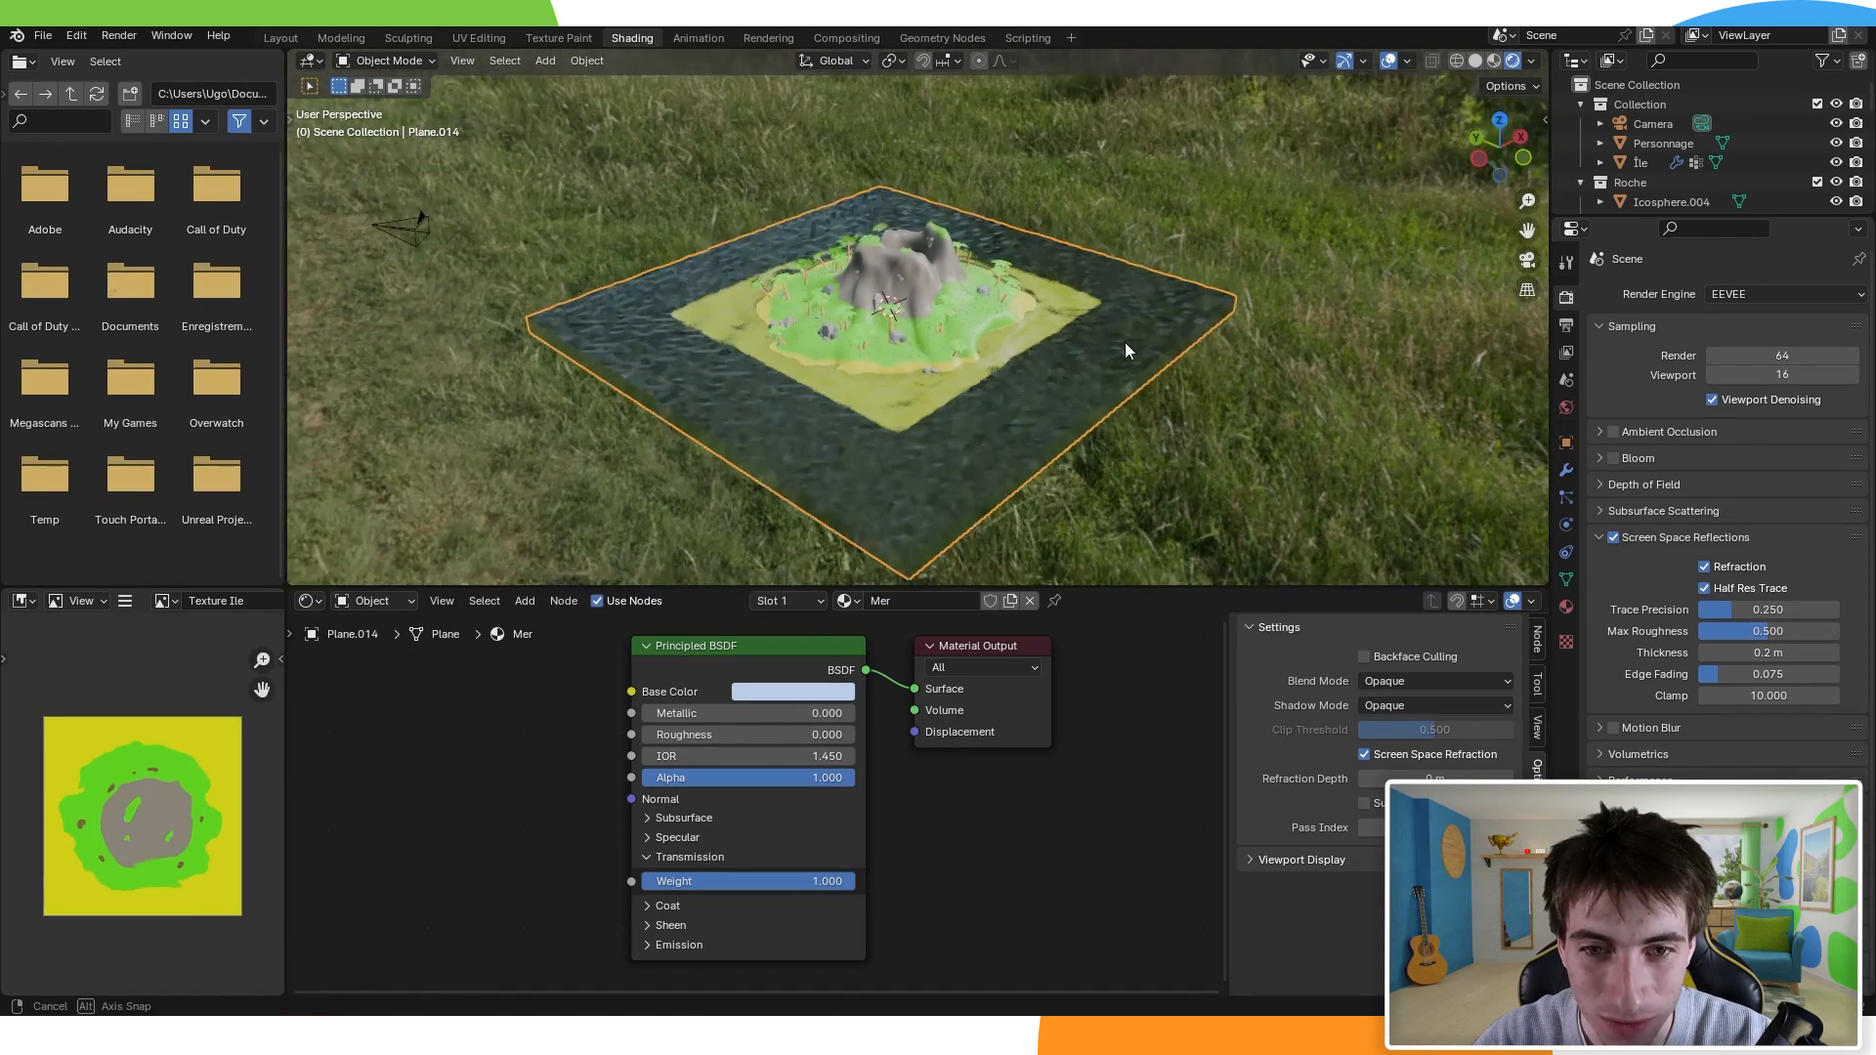
middle_click_drag(1125, 338, 994, 531)
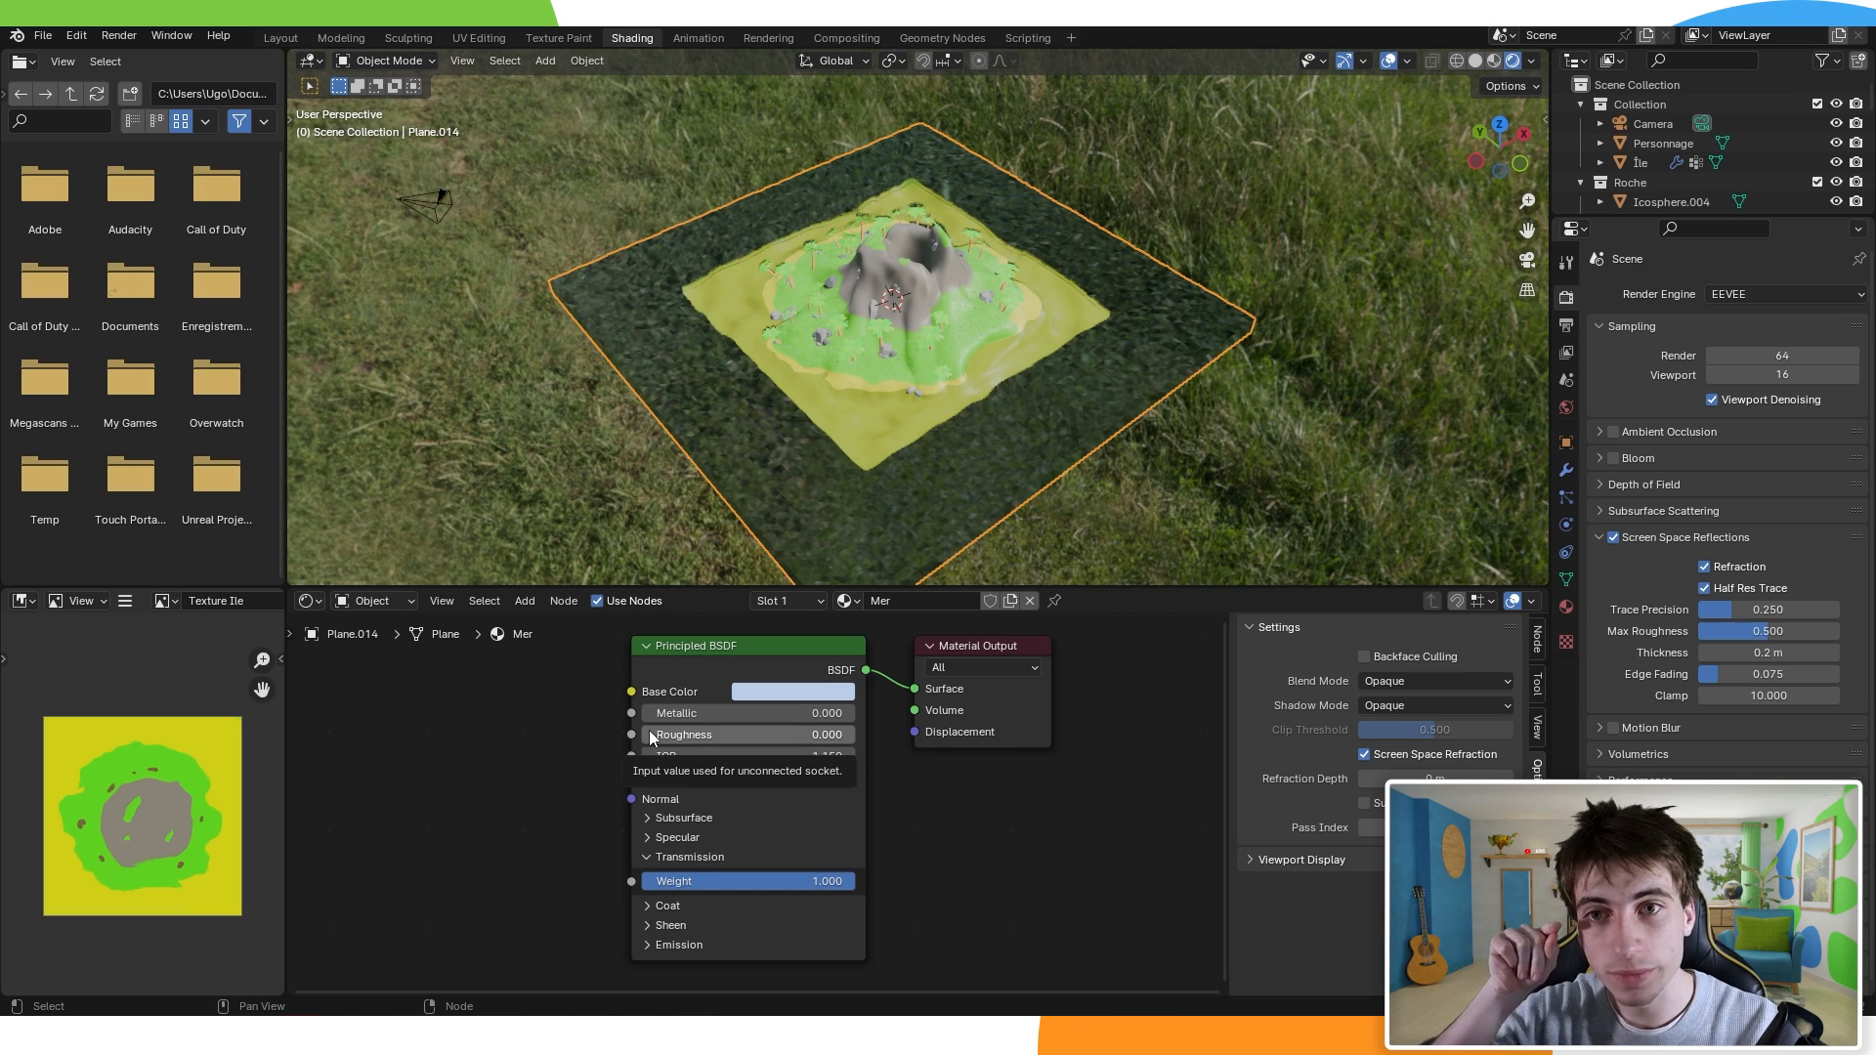
Step: Try an IOR of 1.050 on the Mer material and raise it back to 1.450 to compare the water's refraction
middle_click_drag(801, 528, 876, 391)
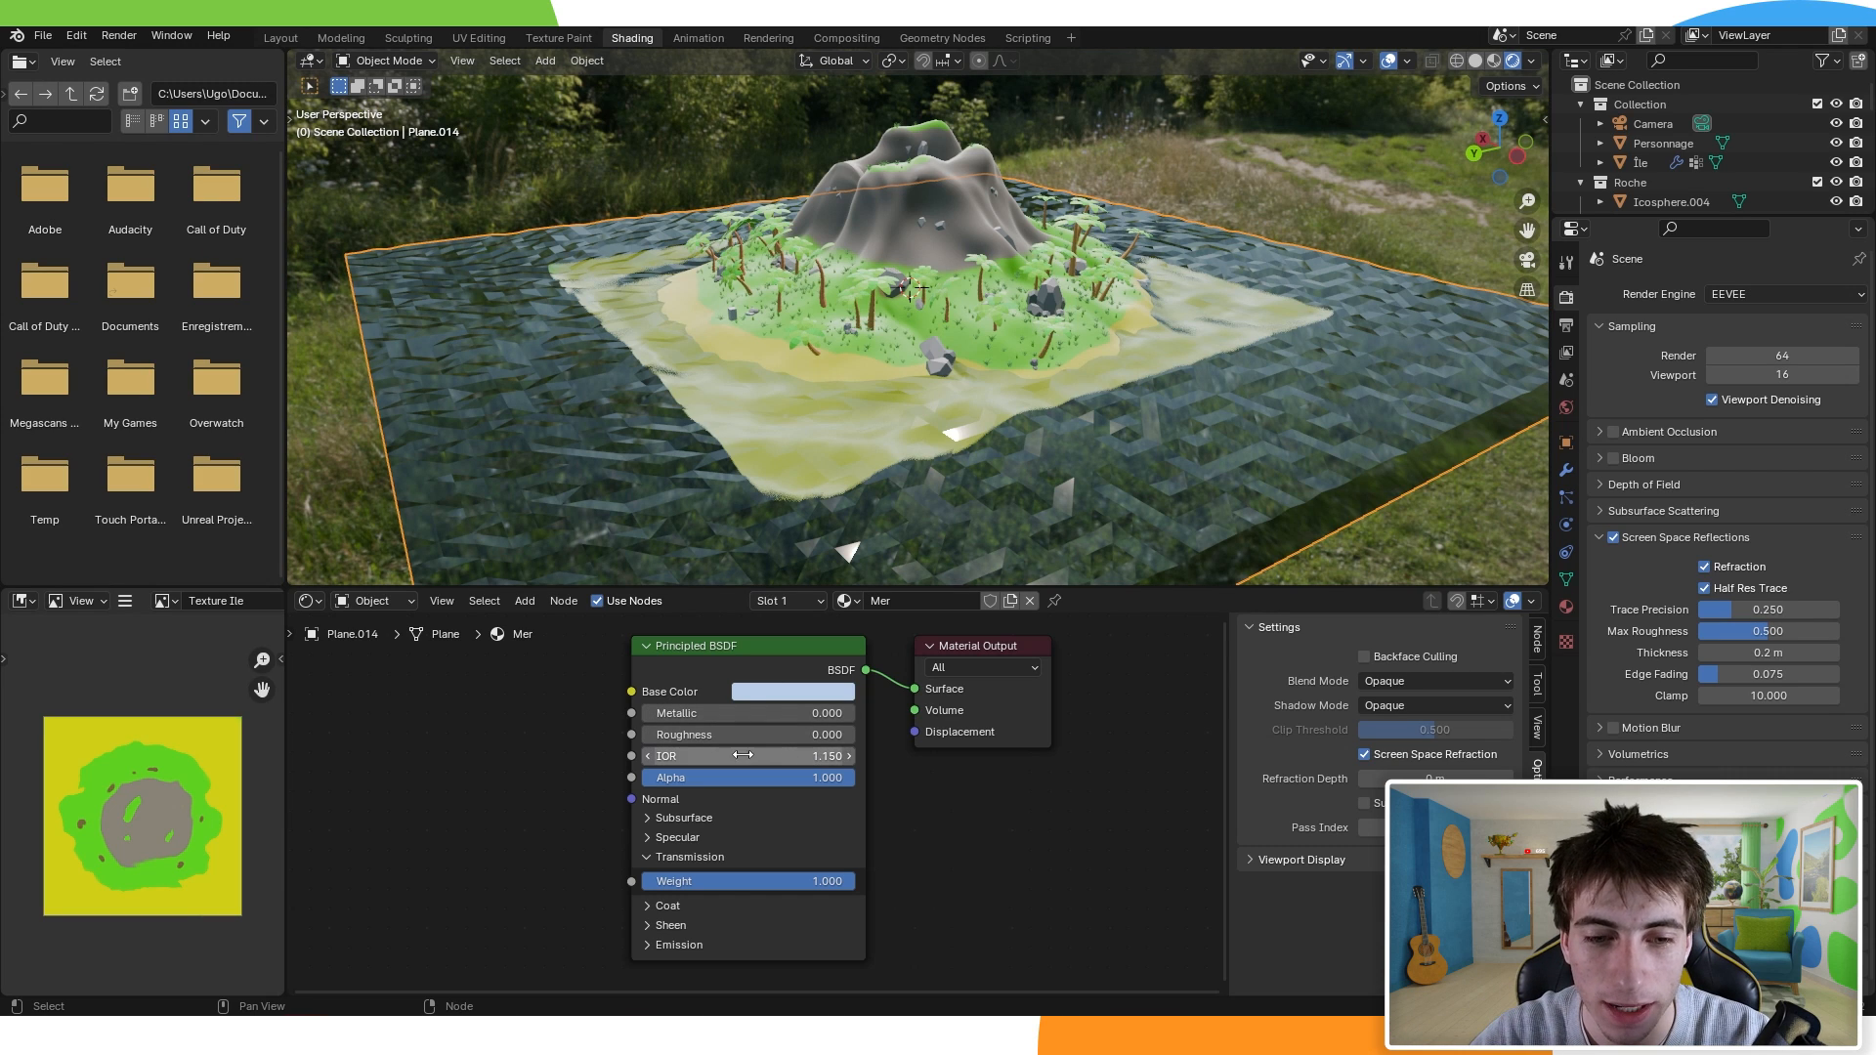
left_click(648, 756)
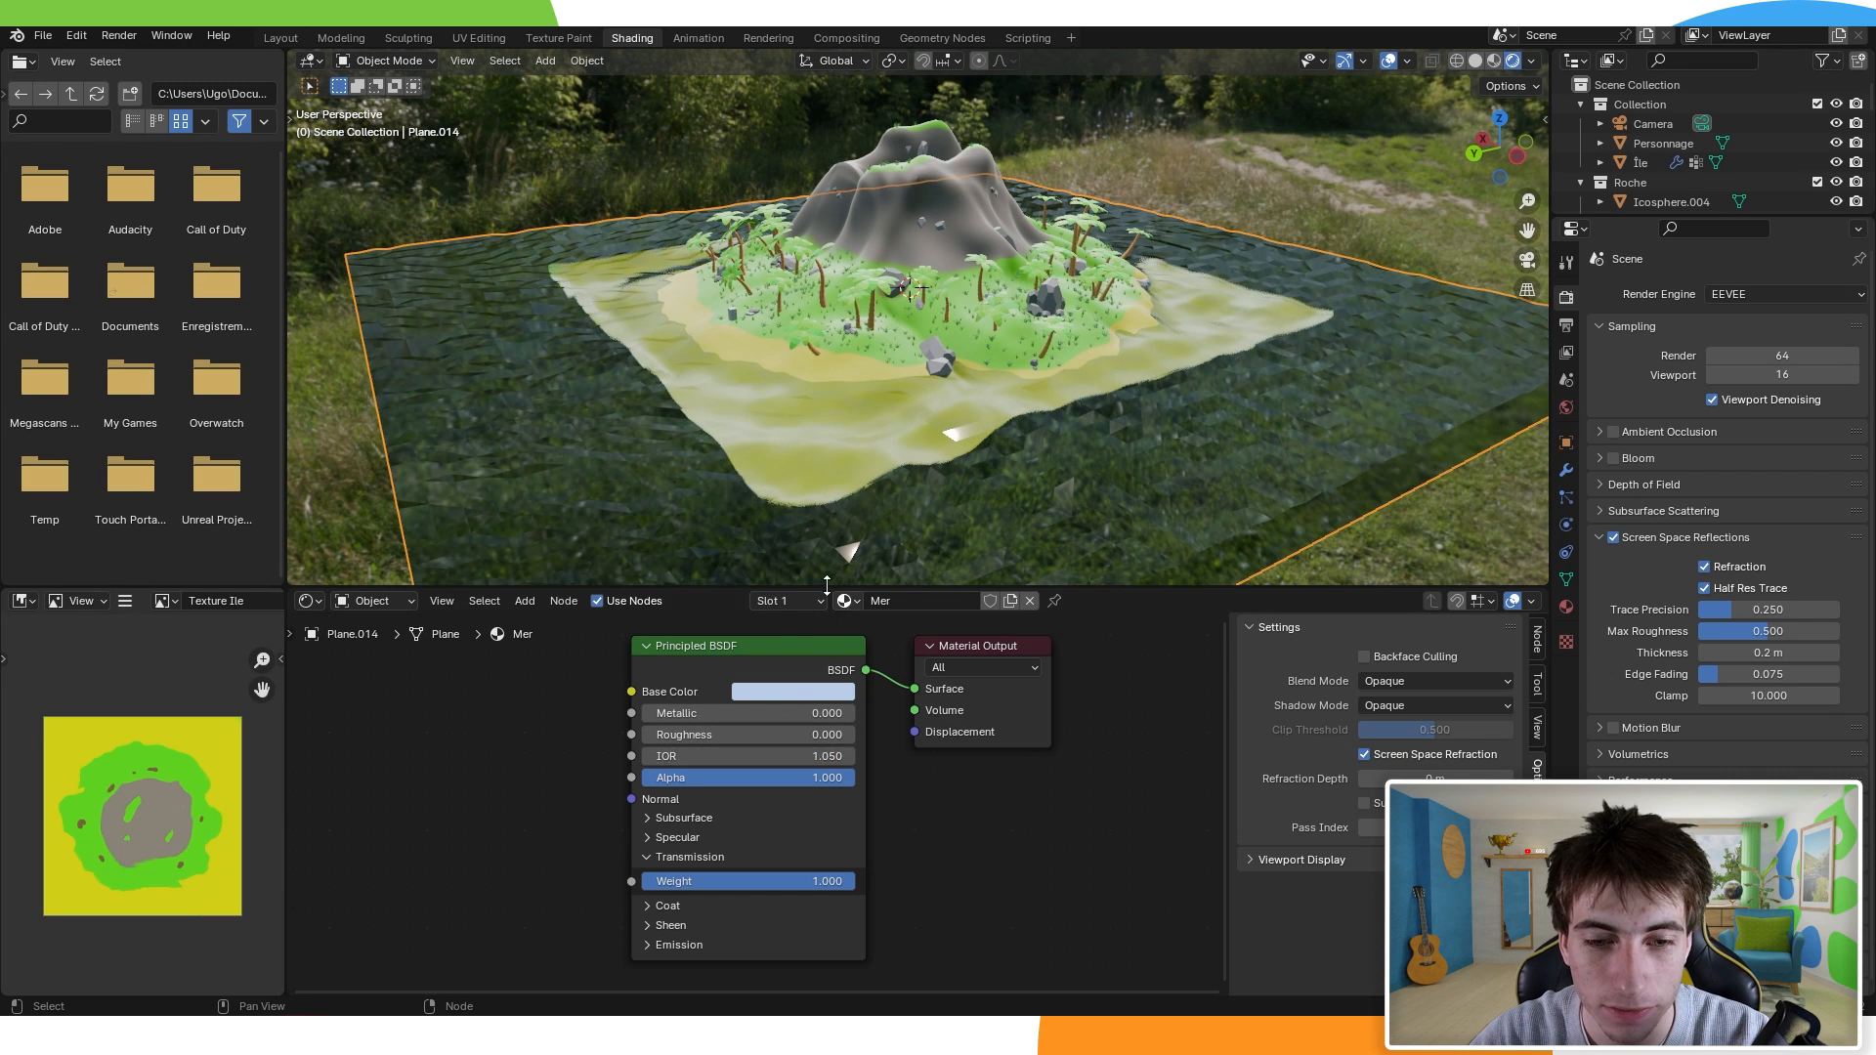
left_click(846, 759)
left_click(846, 758)
left_click(846, 758)
left_click(846, 758)
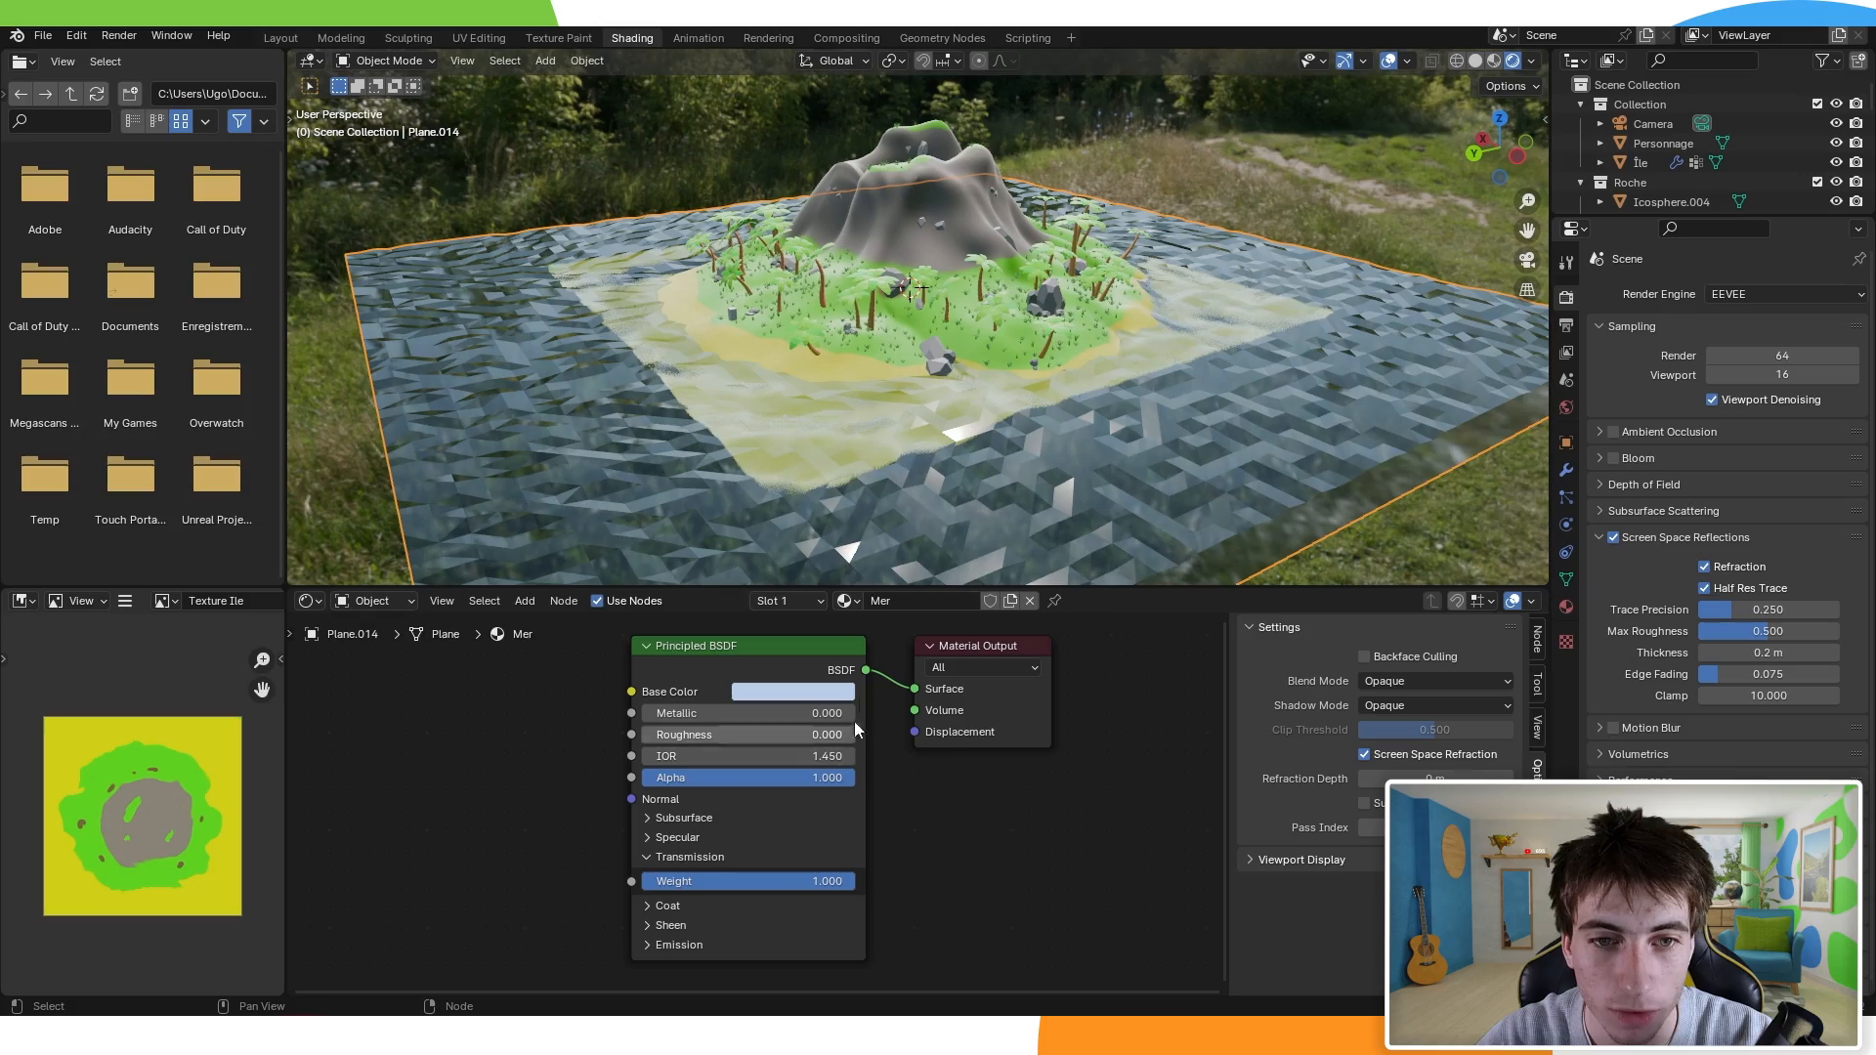
mouse_move(747, 347)
middle_mouse_down()
mouse_move(777, 362)
mouse_move(741, 383)
middle_mouse_up()
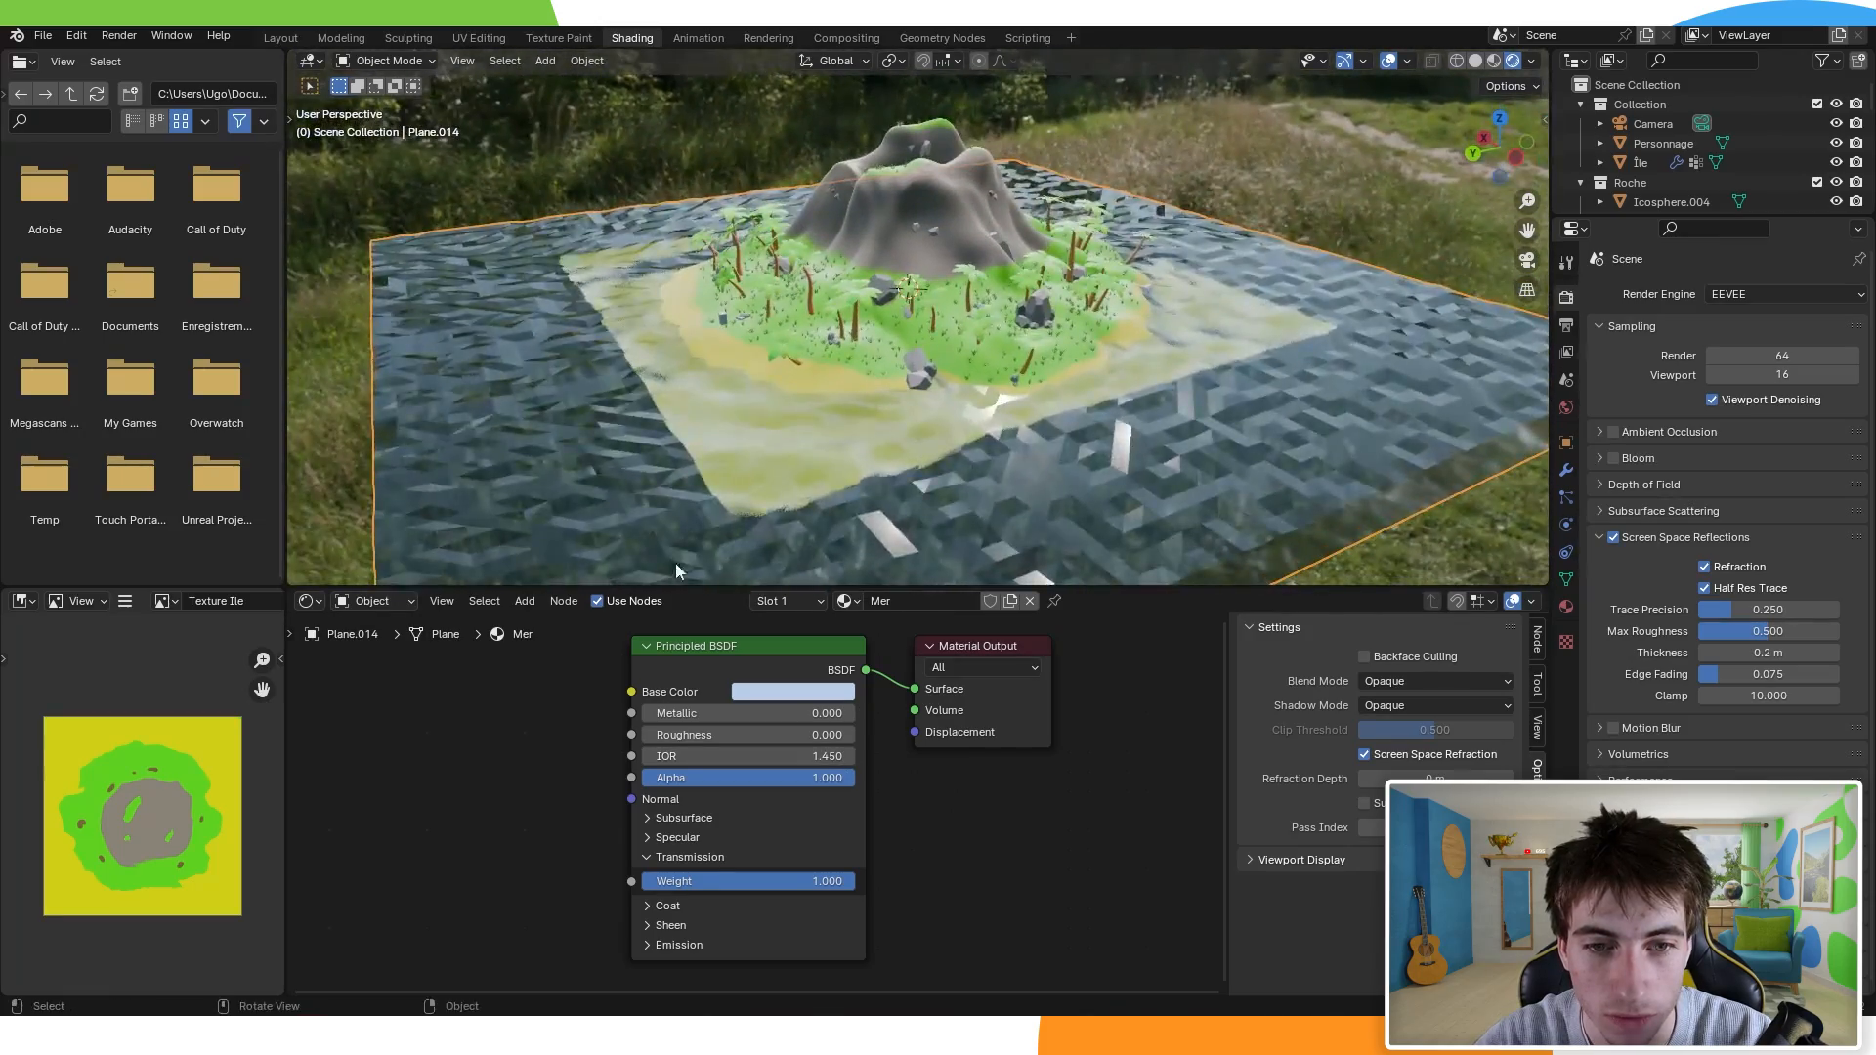
Step: Set the Mer material's IOR to 1.050 and inspect the submerged sand around the island
left_click(647, 756)
left_click(646, 756)
left_click(647, 756)
left_click(647, 756)
middle_click_drag(953, 412, 1022, 254)
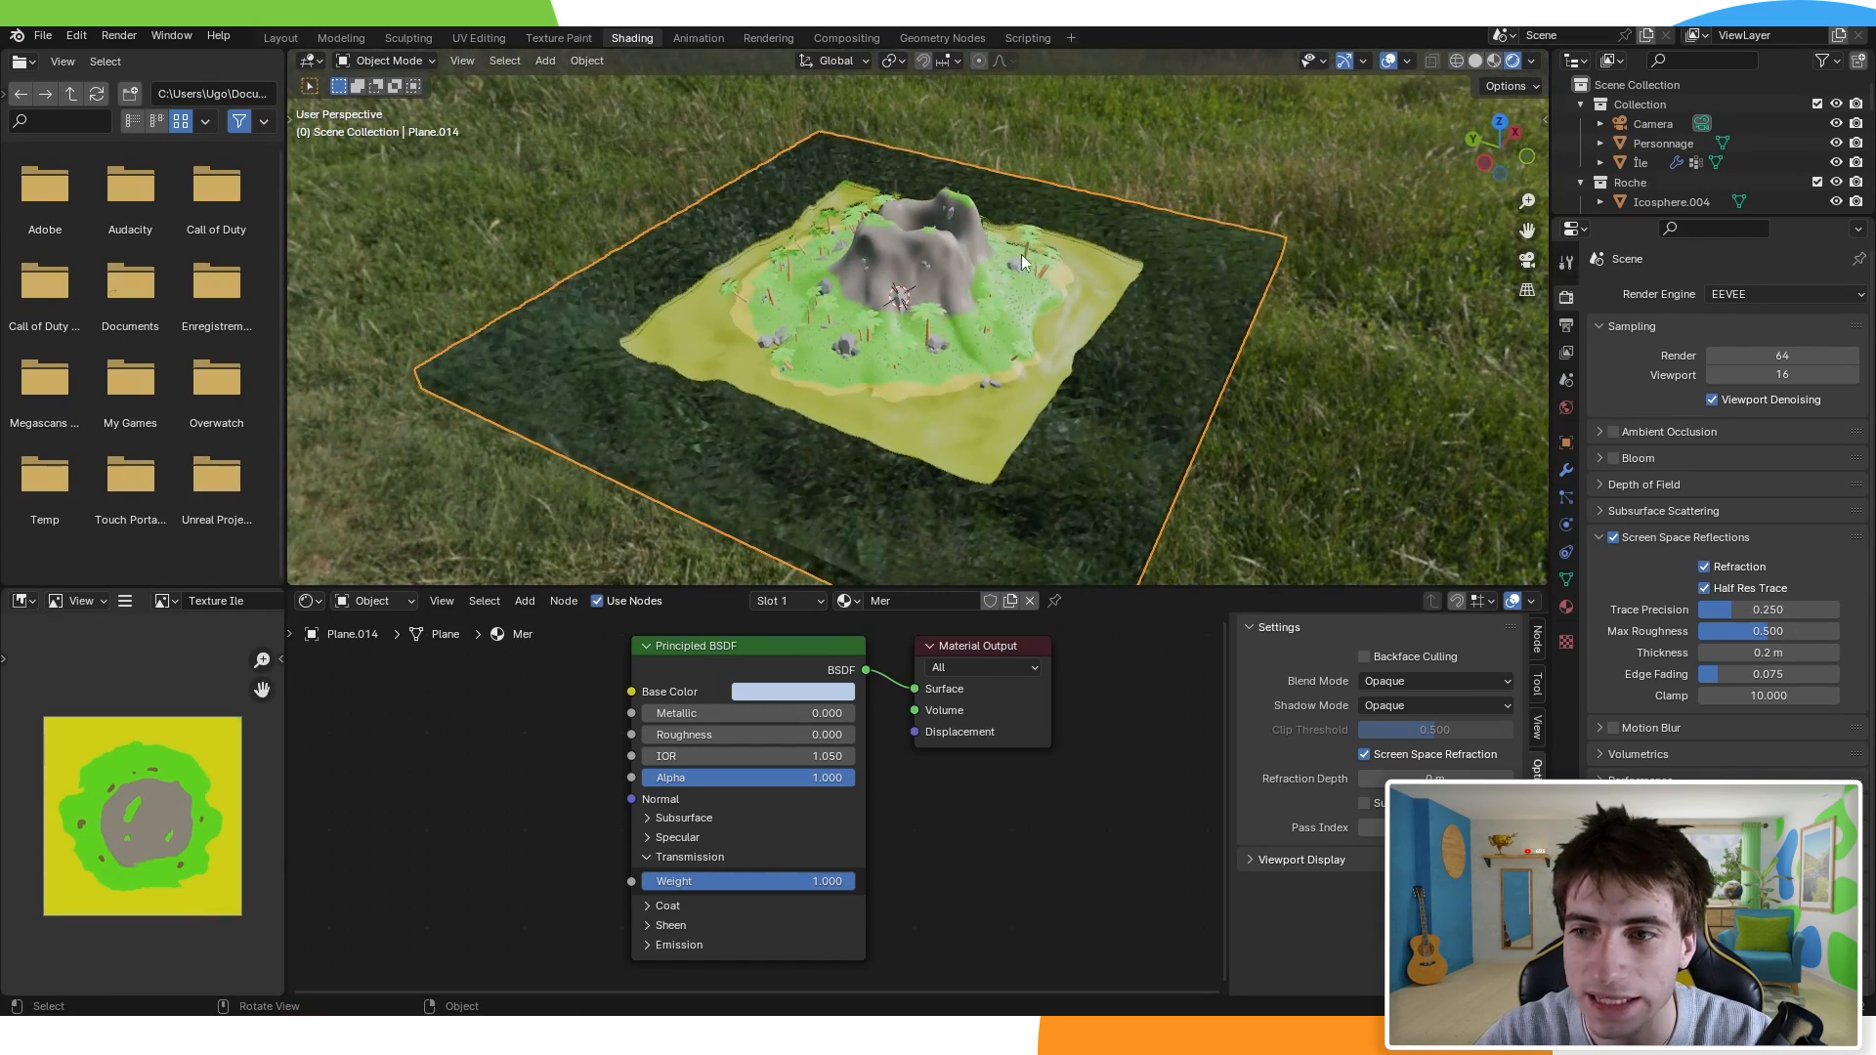
Step: Collapse the Screen Space Reflections settings and make the render's Film background Transparent
left_click(1601, 537)
left_click(1600, 722)
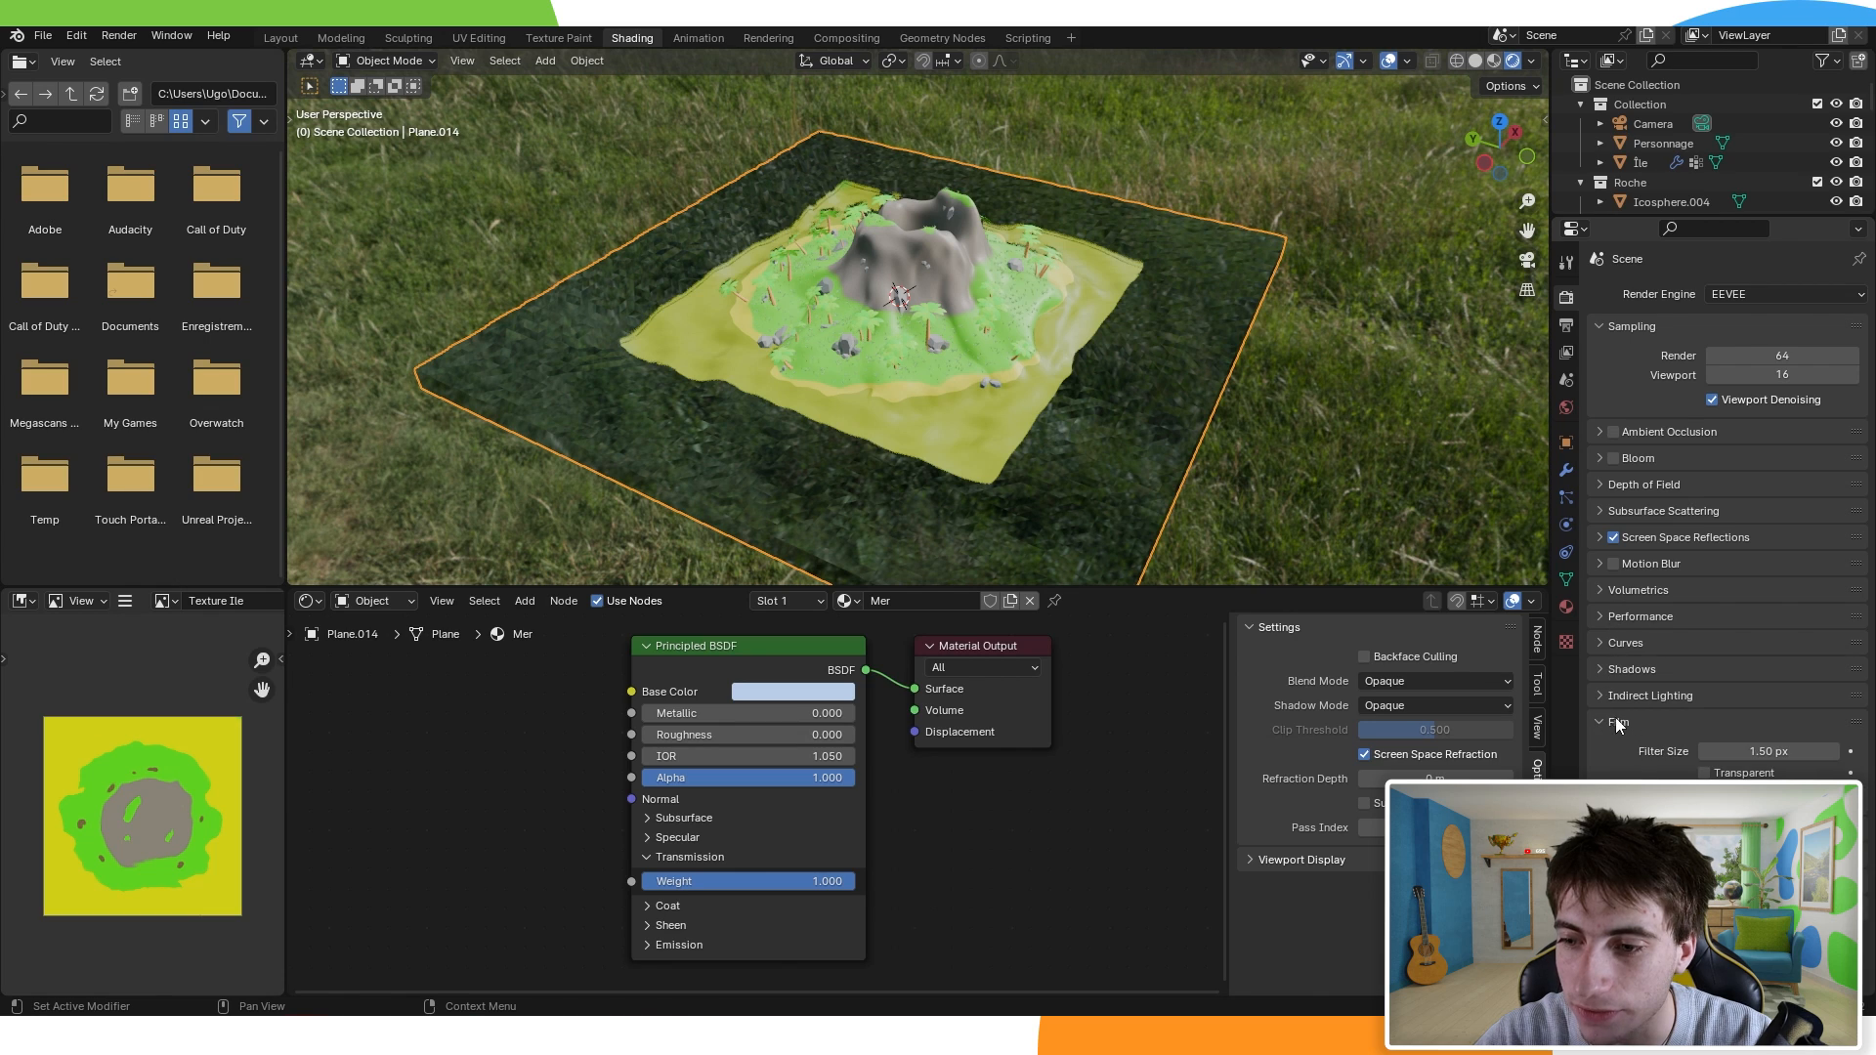
left_click(1705, 772)
middle_click_drag(1504, 523, 1065, 297)
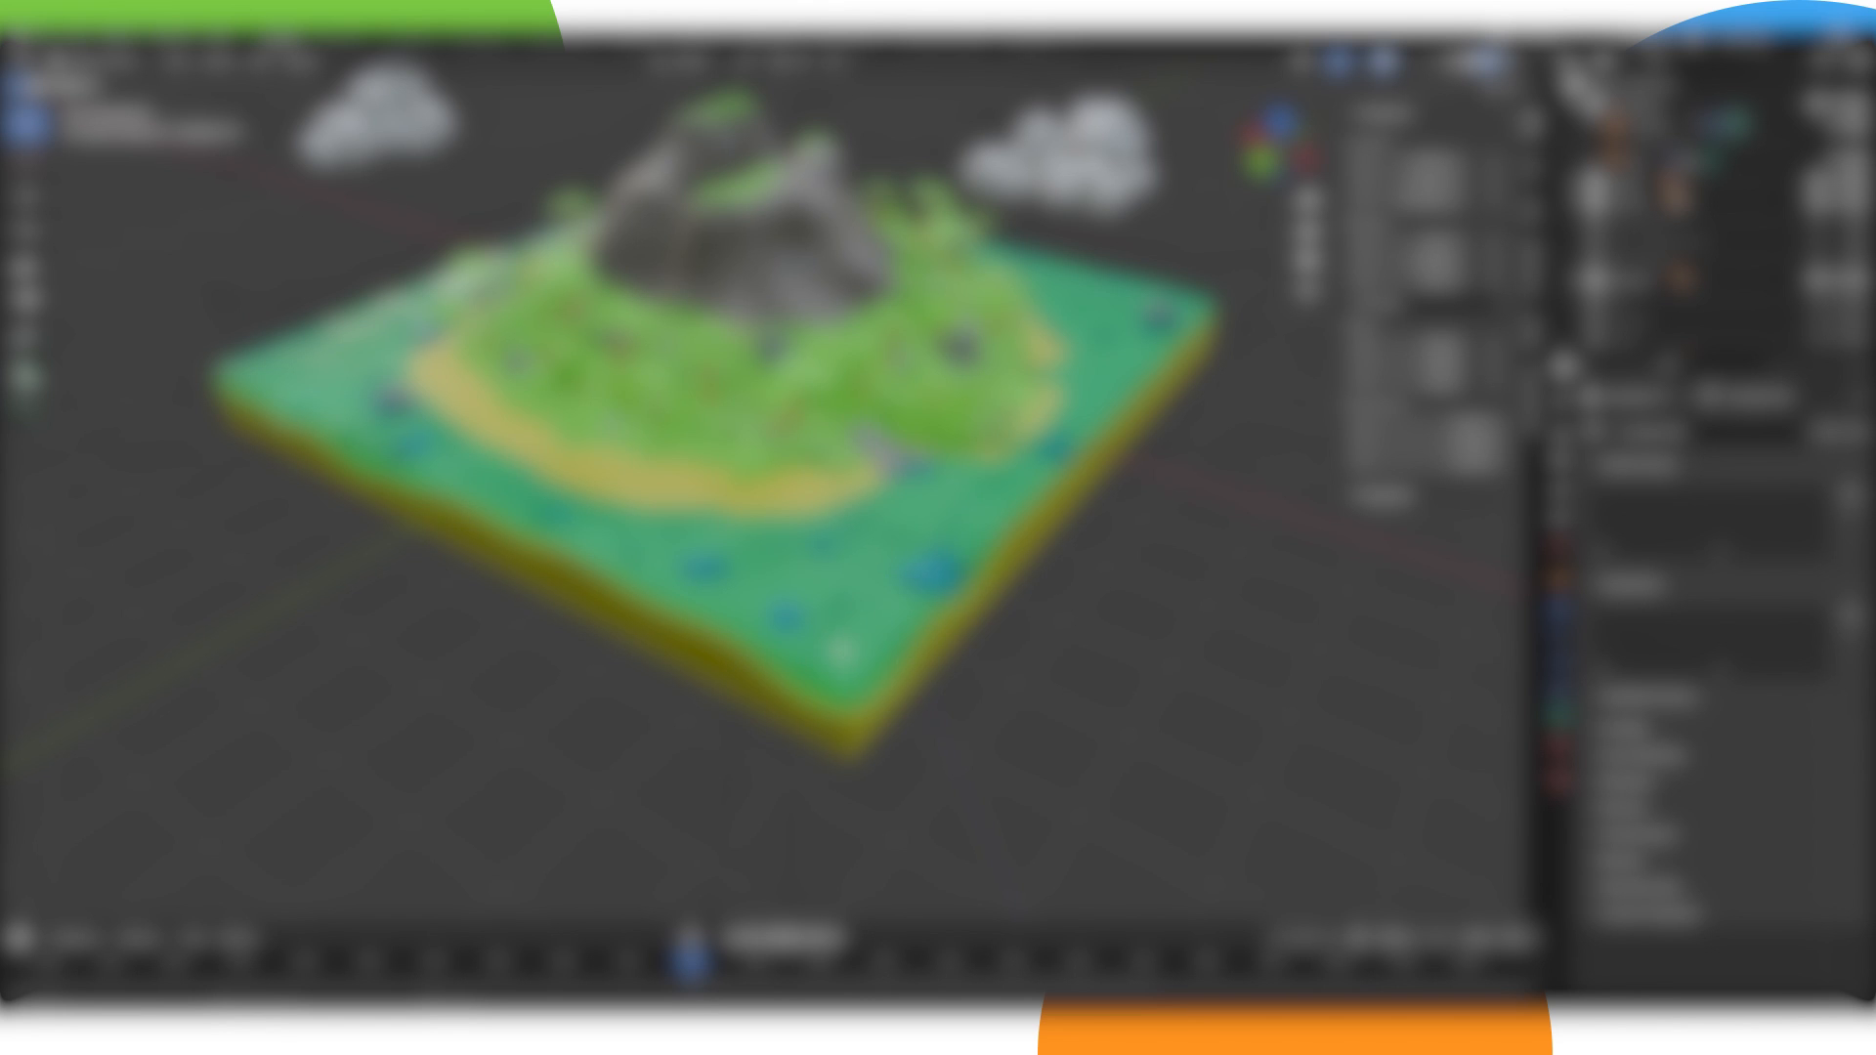
Step: Select the ocean slab in the finished island scene and display its Mer material's Base Color as a hex code
left_click(840, 648)
mouse_move(972, 674)
middle_mouse_down()
mouse_move(888, 654)
mouse_move(974, 665)
middle_mouse_up()
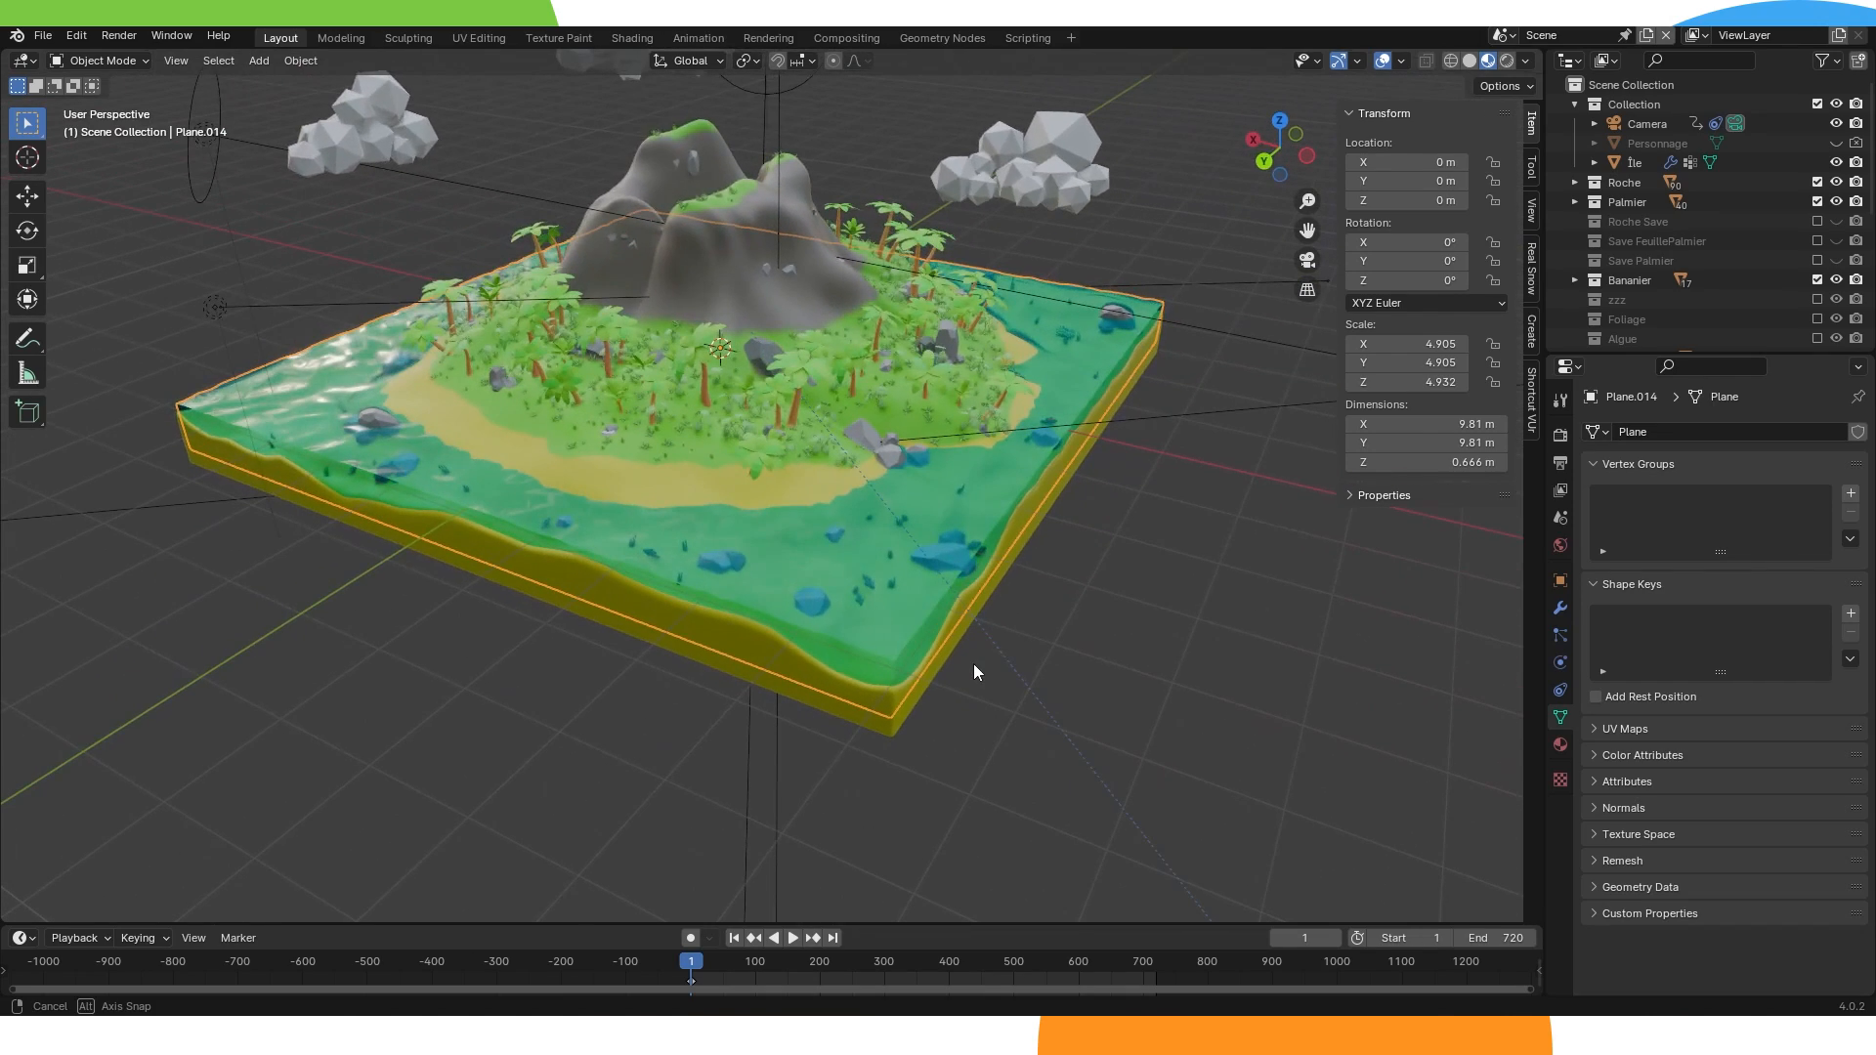
left_click(1561, 744)
left_click(1749, 672)
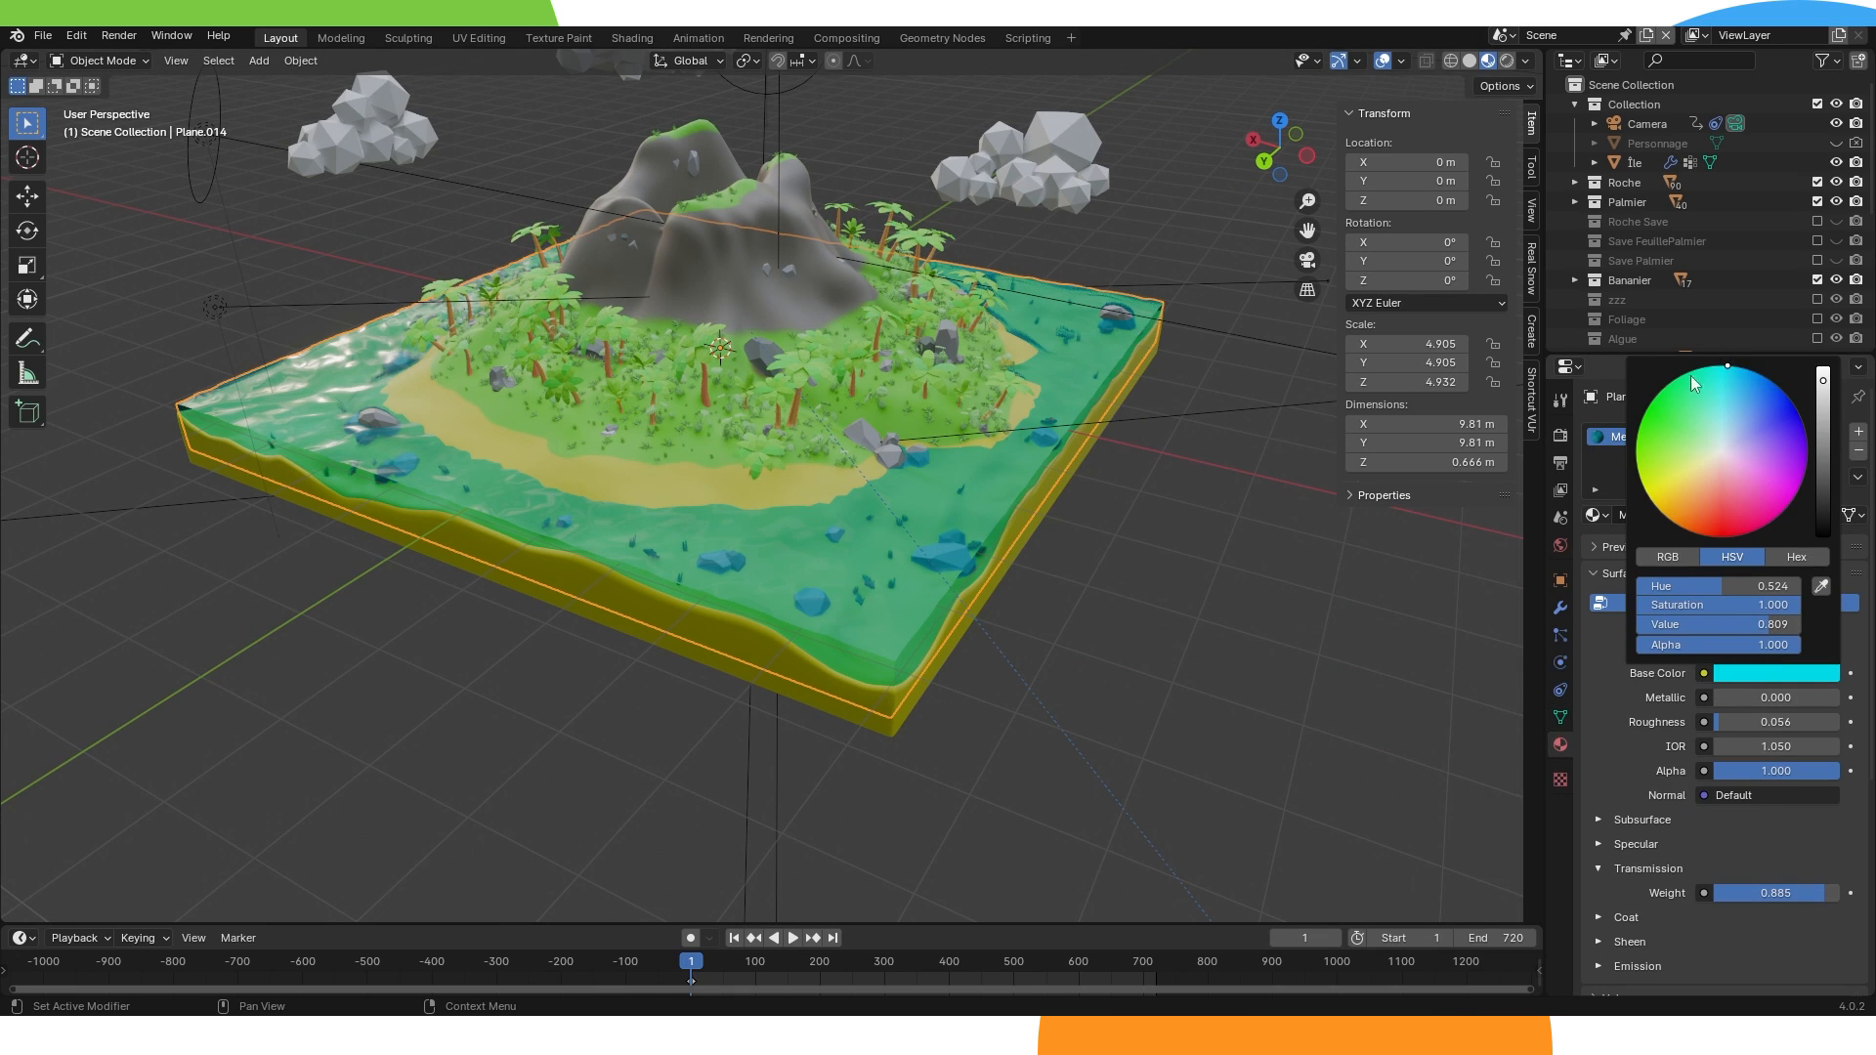
left_click(1787, 559)
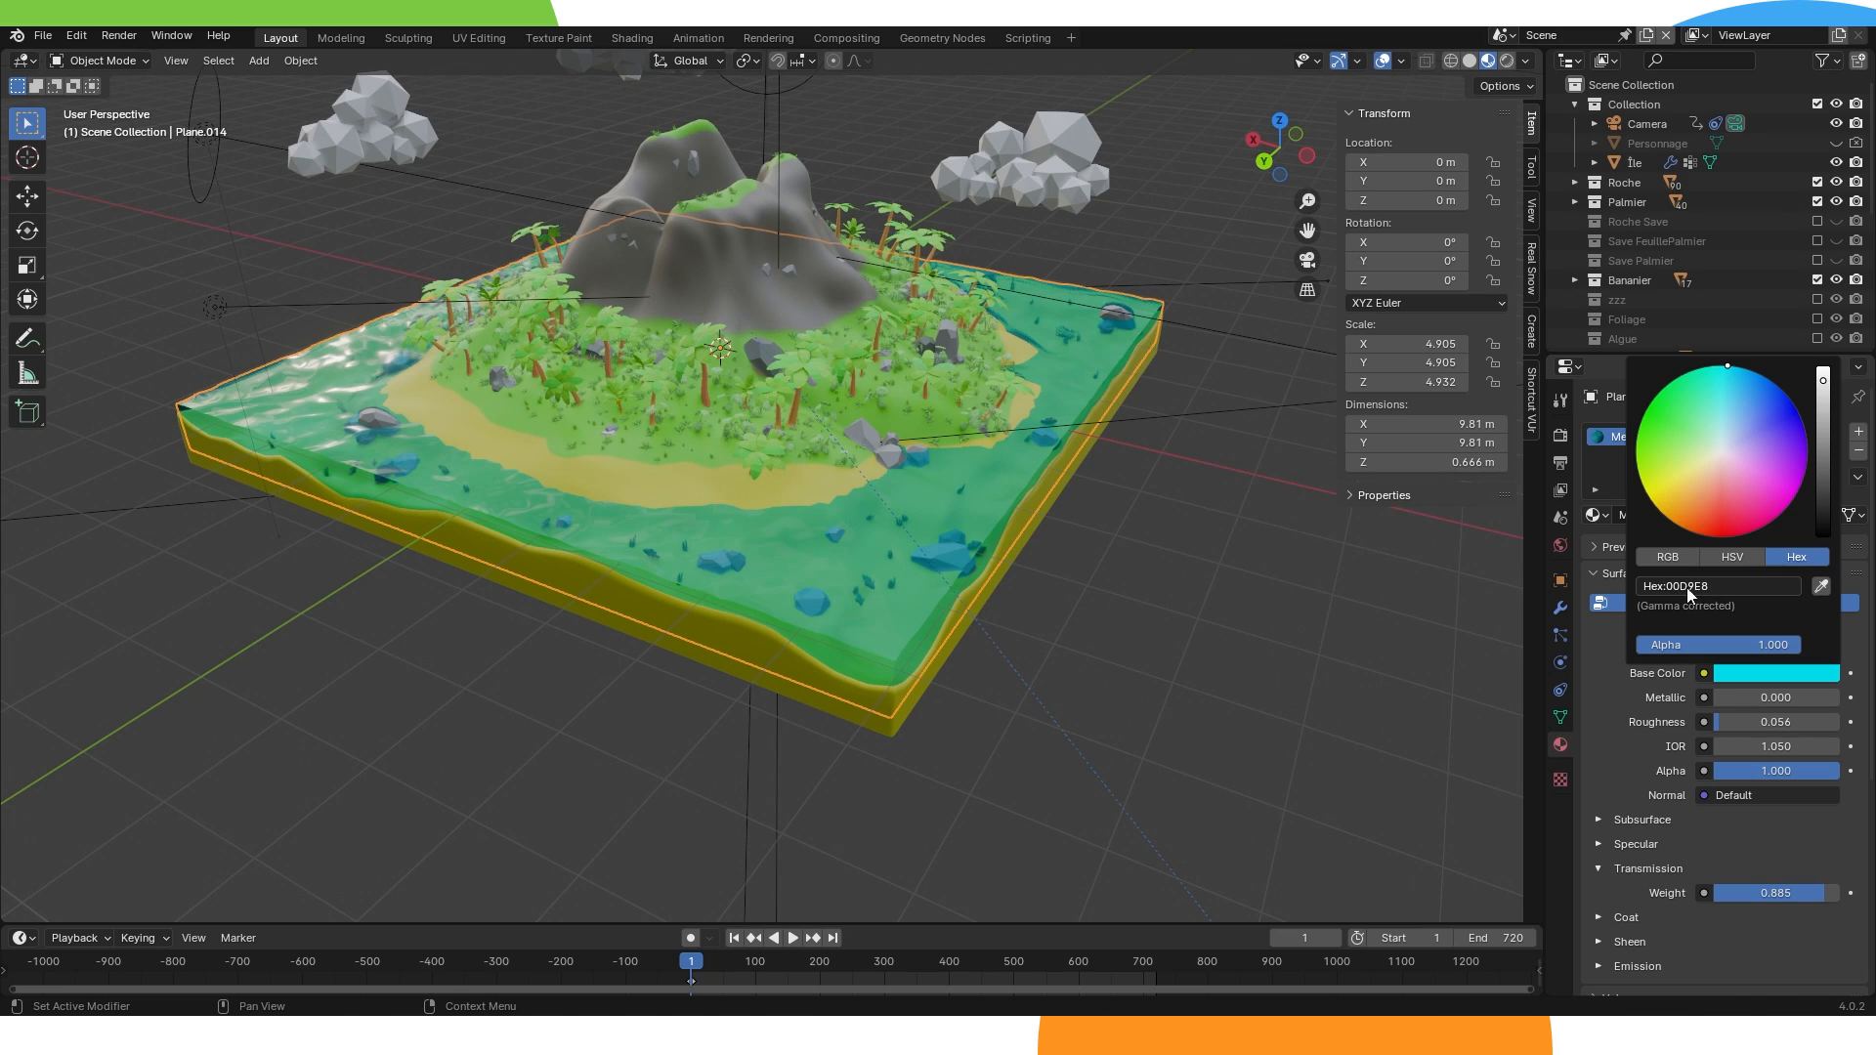
Step: Scale the ocean slab uniformly around the island to compare its extent with the sand base
key("s")
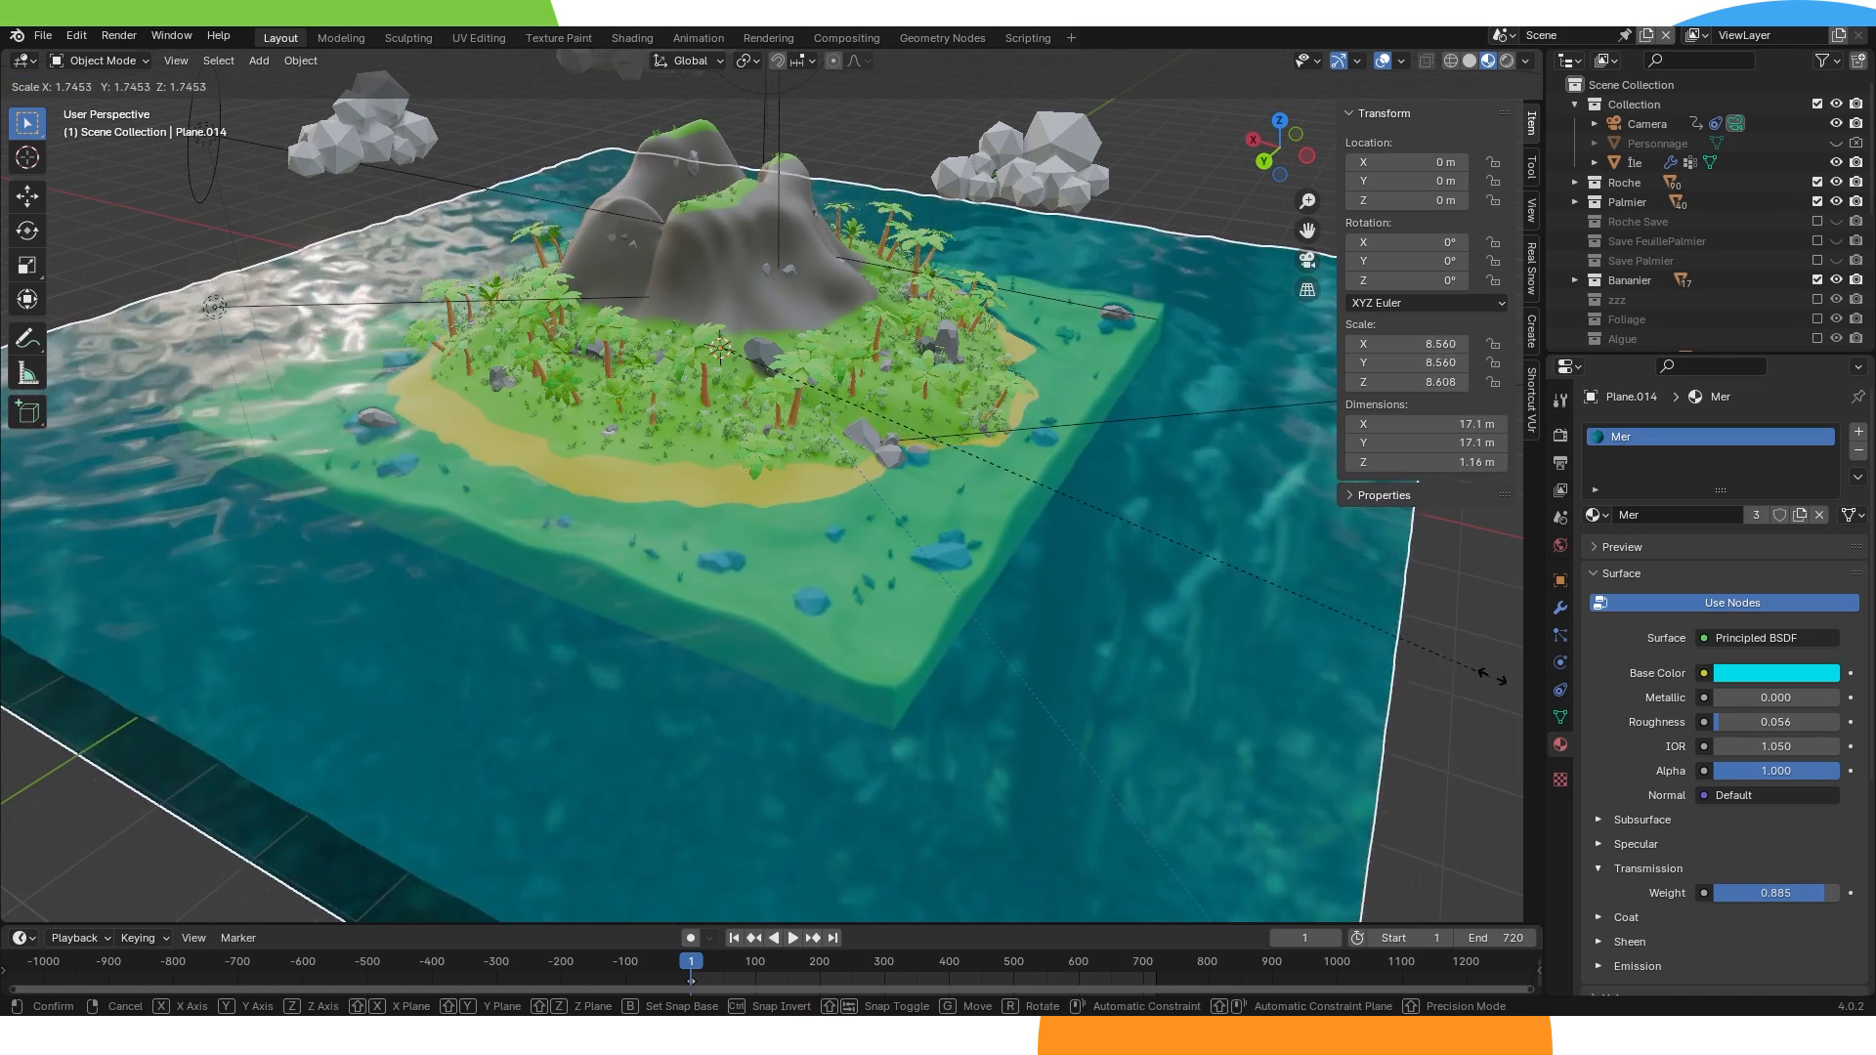
left_click(1084, 566)
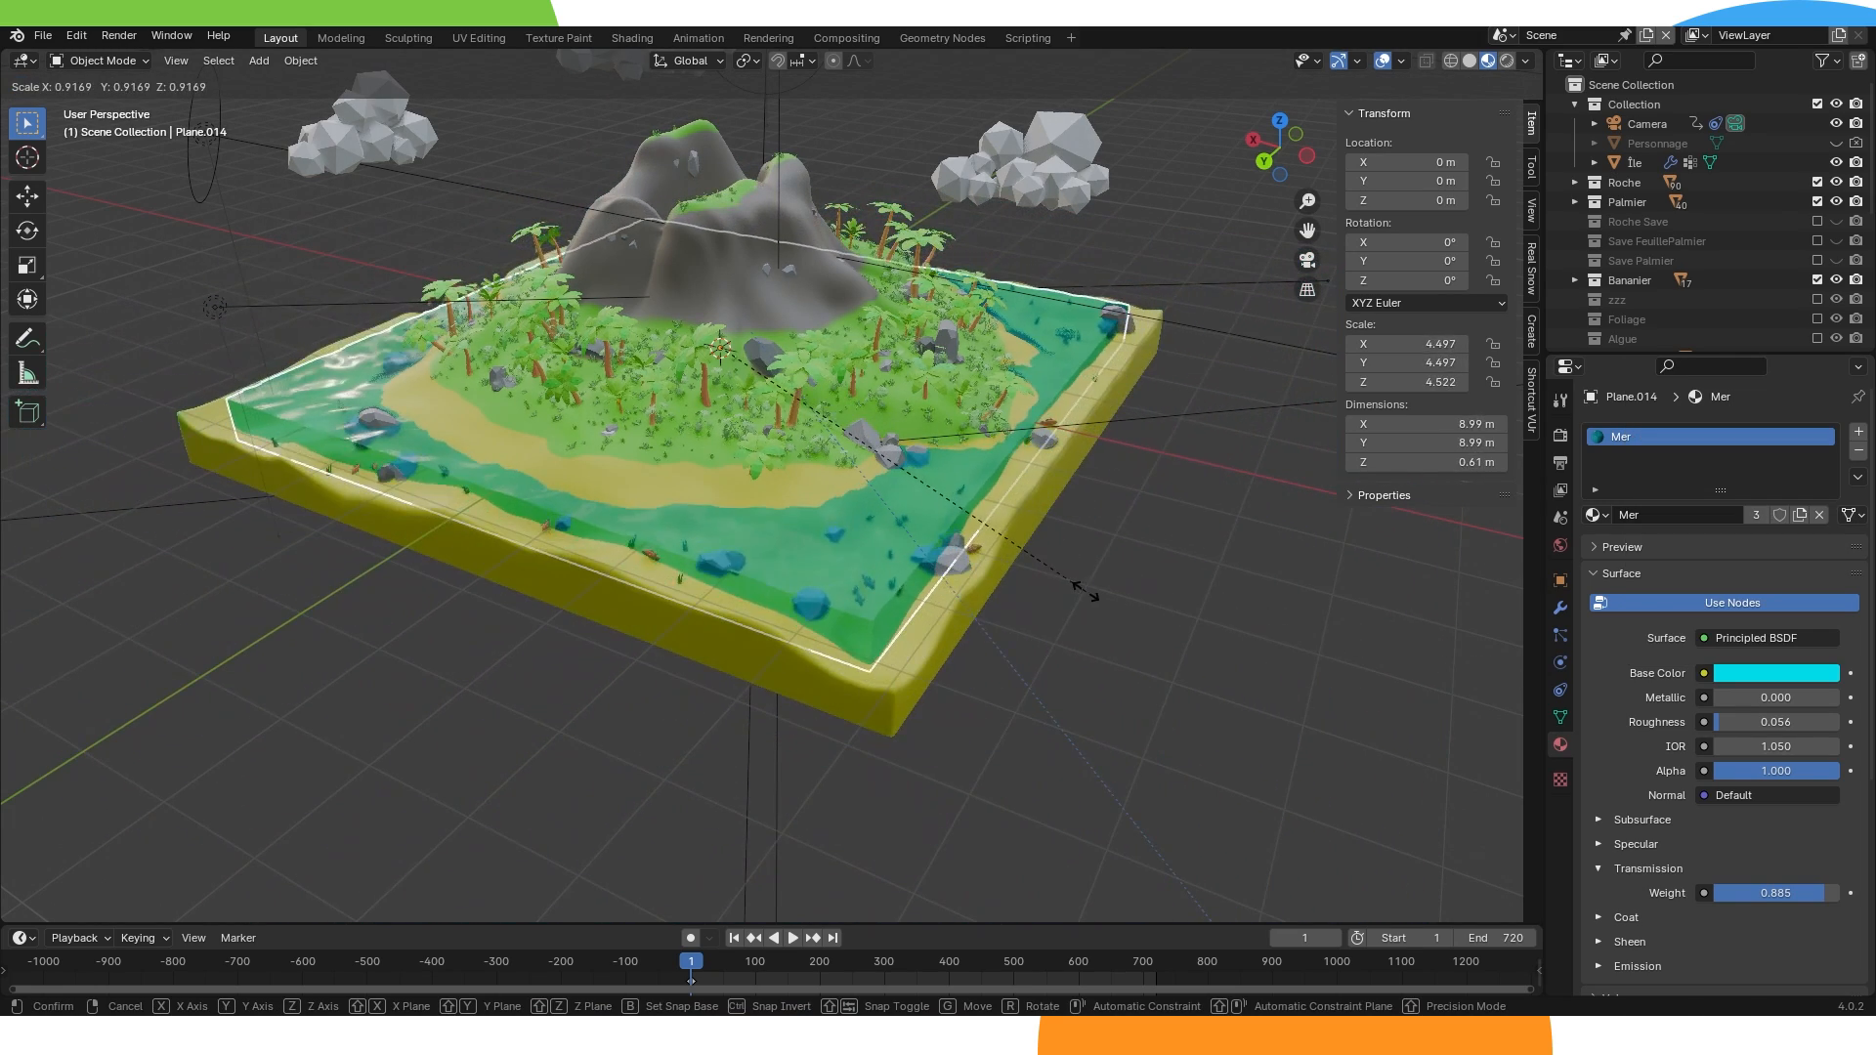